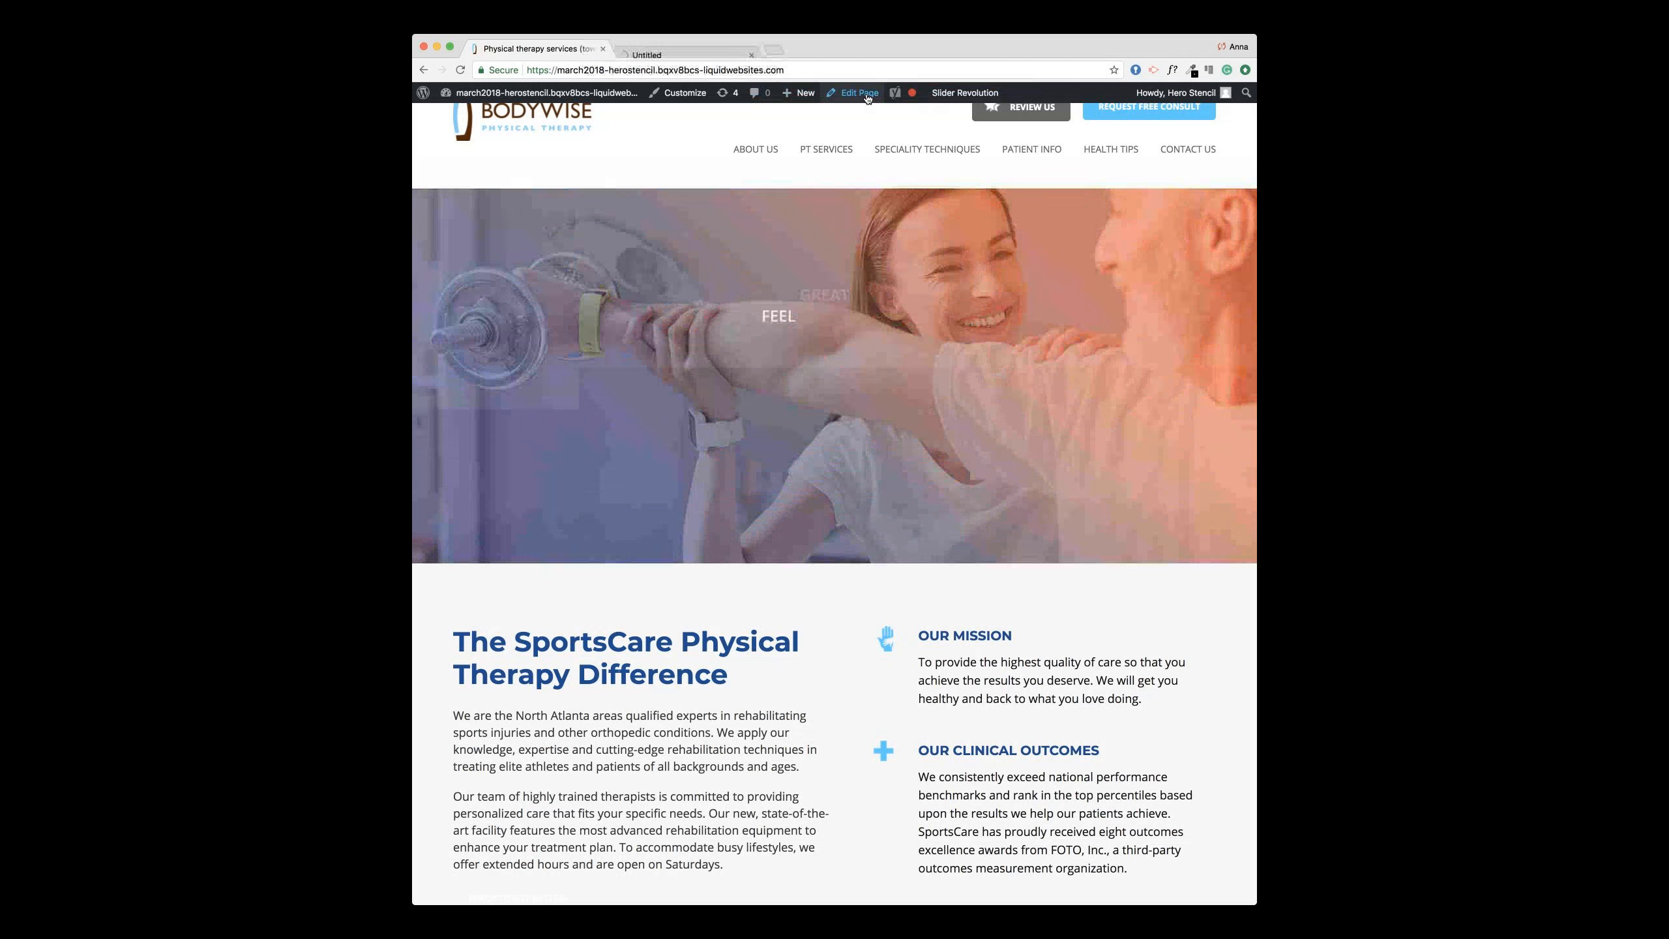
Step: Open the Home page editor in a new tab and compare it with the live Home page
super+click(866, 94)
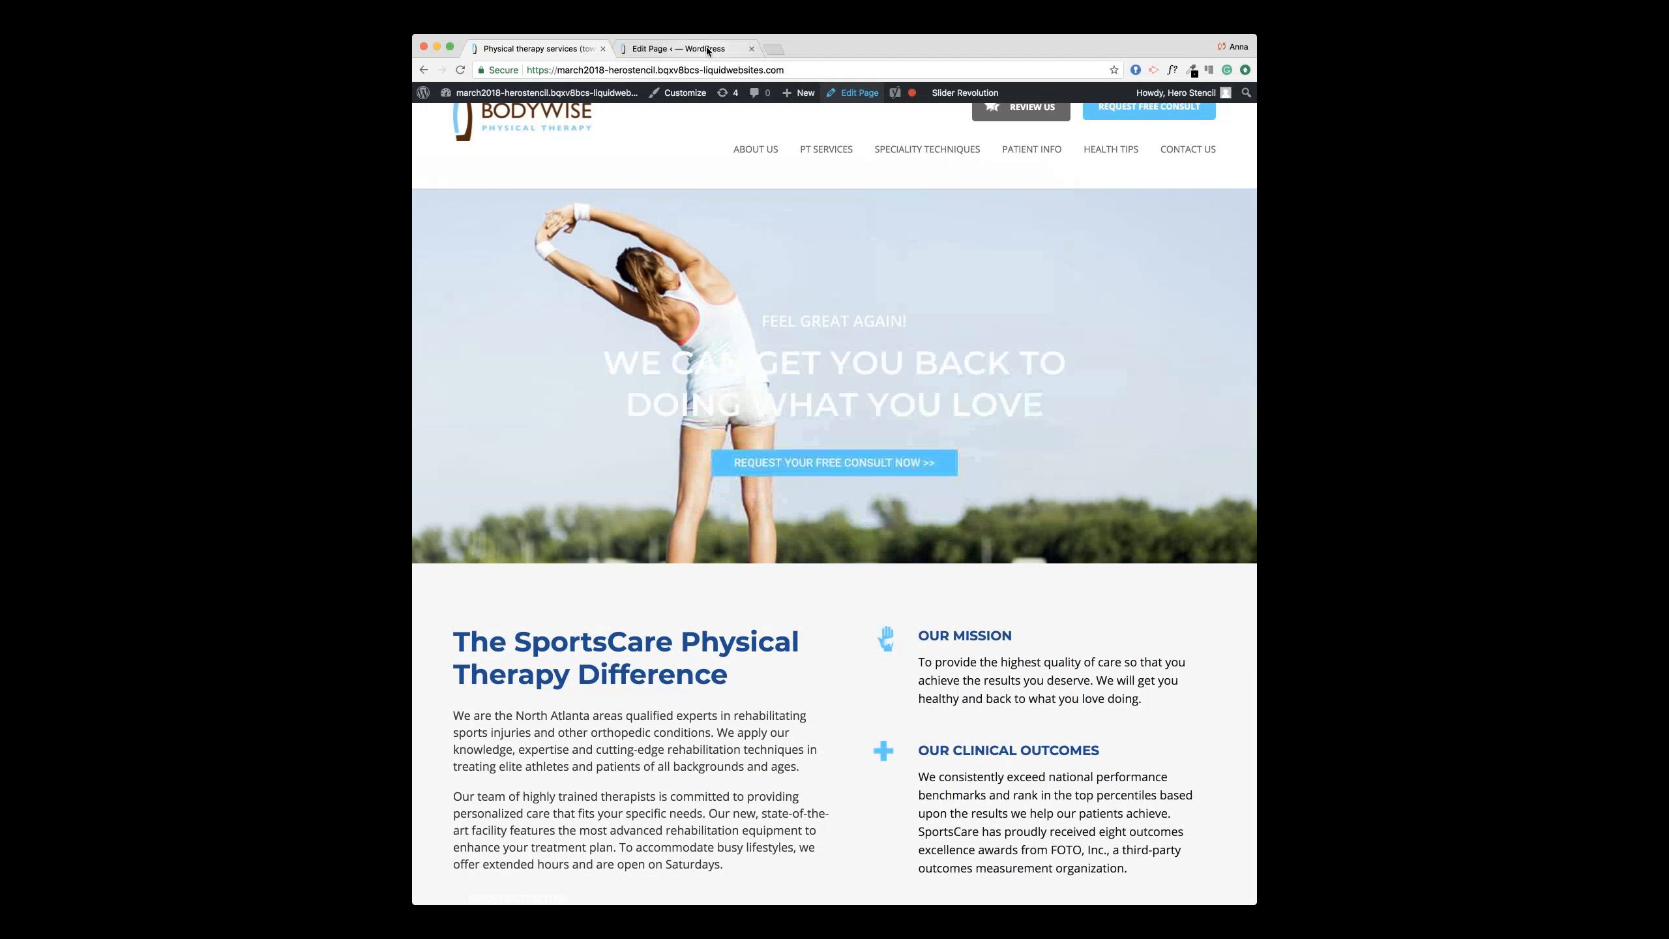
click(706, 49)
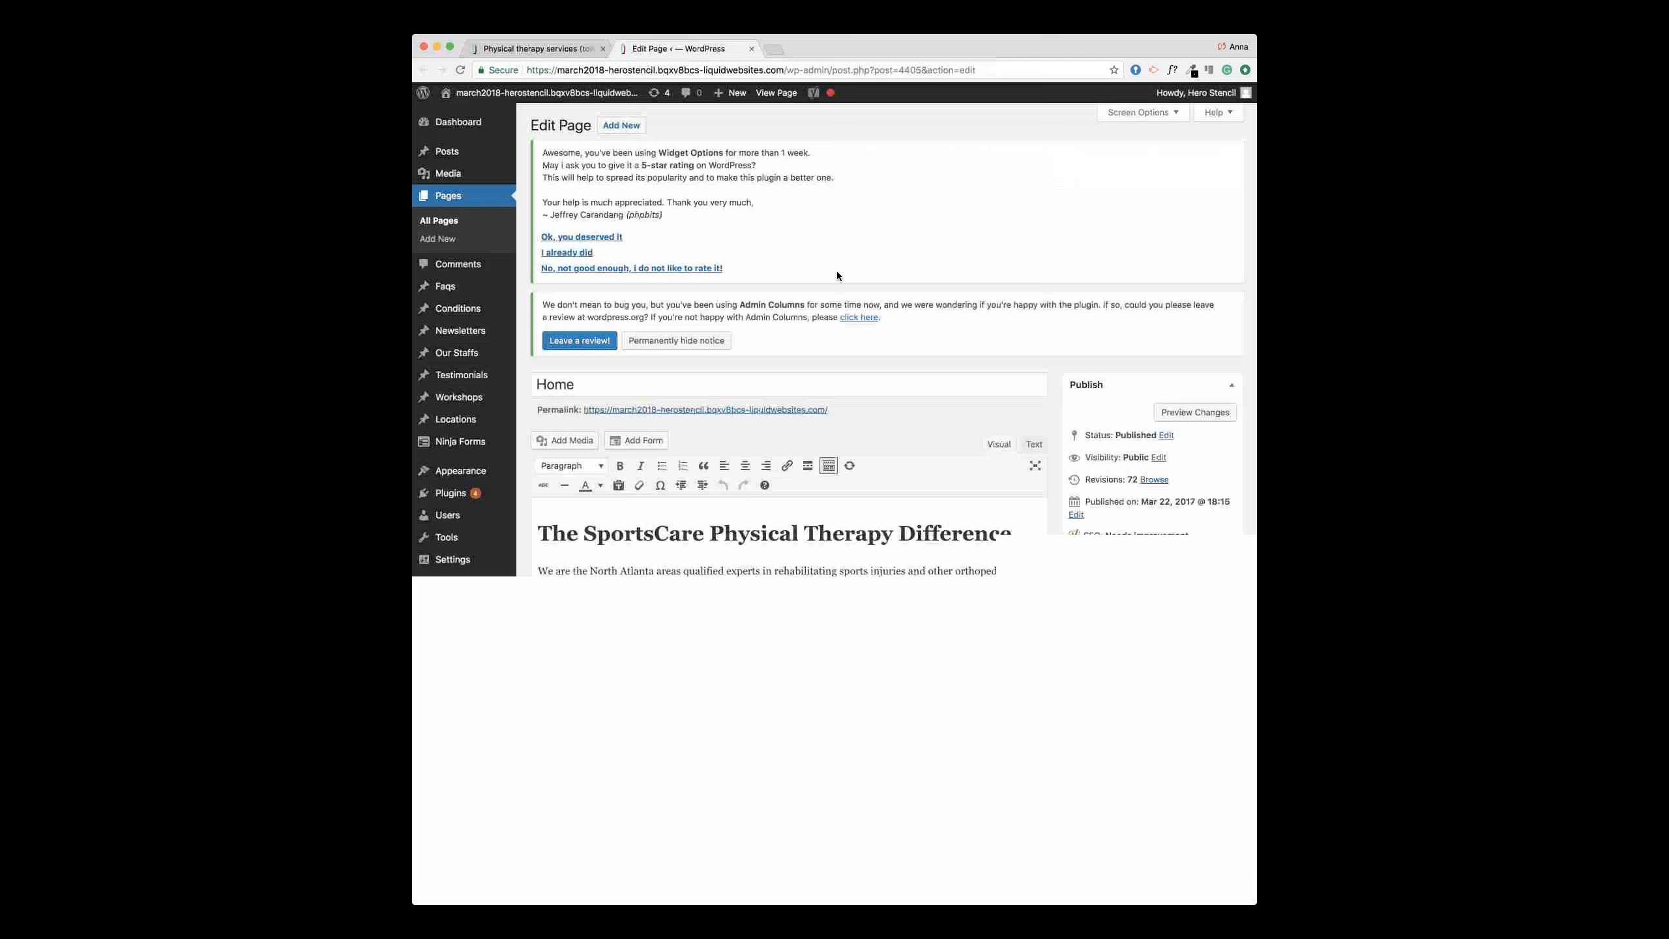
scroll(837, 271, down, 2)
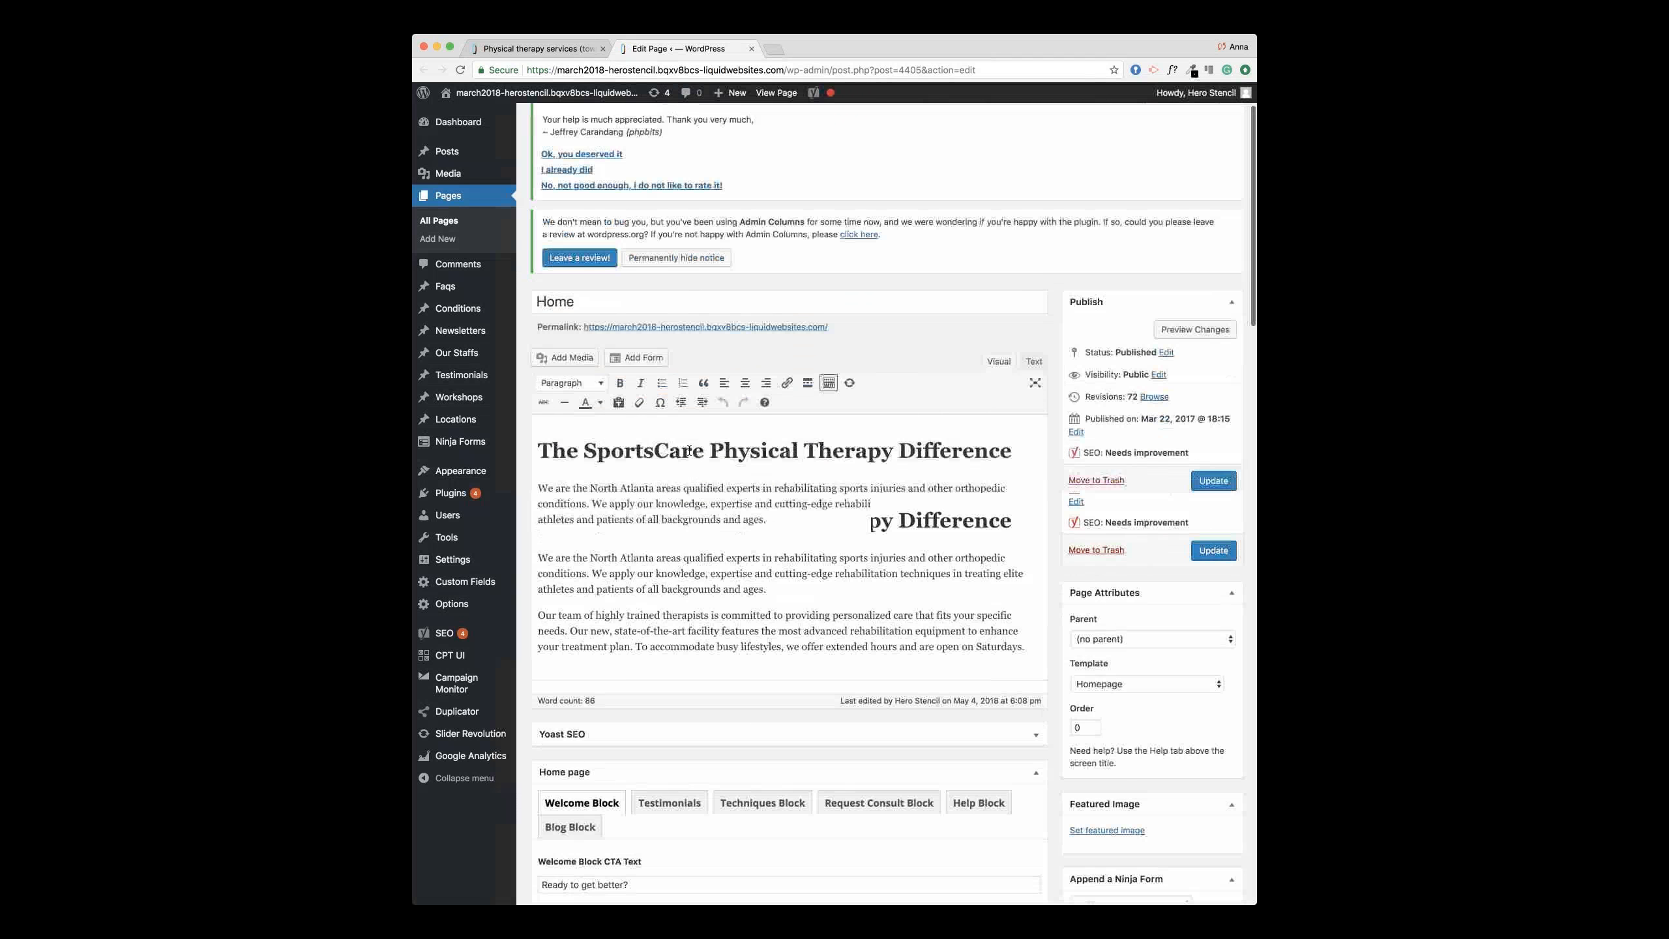
click(534, 48)
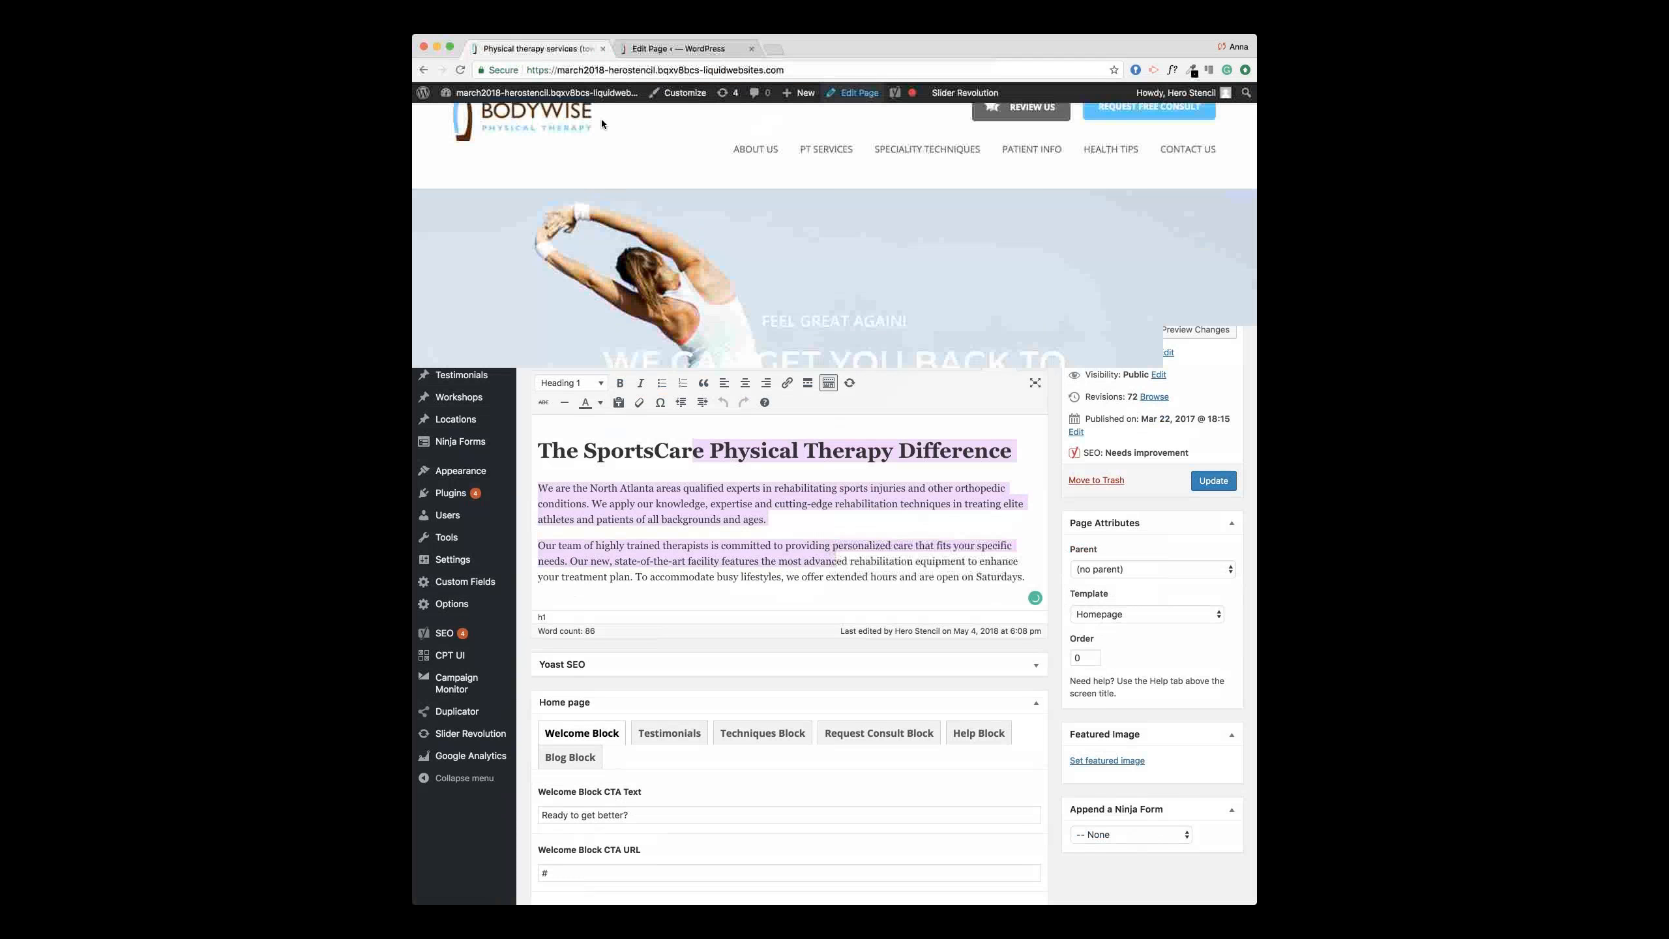
scroll(685, 283, down, 1)
scroll(686, 283, down, 5)
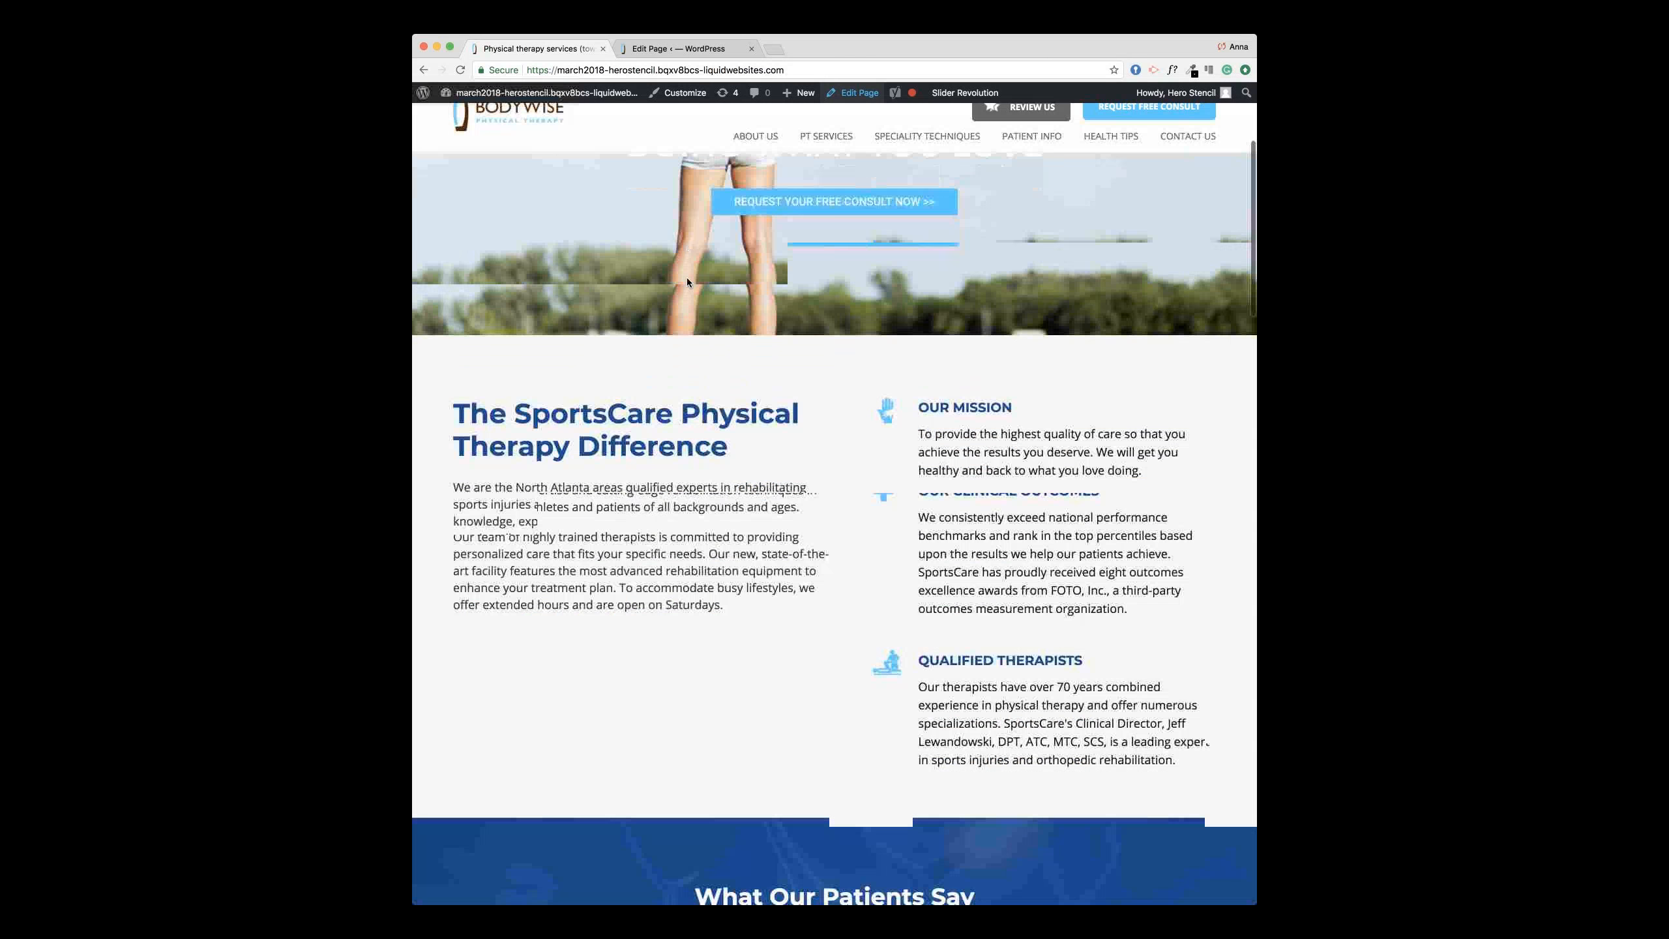
scroll(628, 387, down, 1)
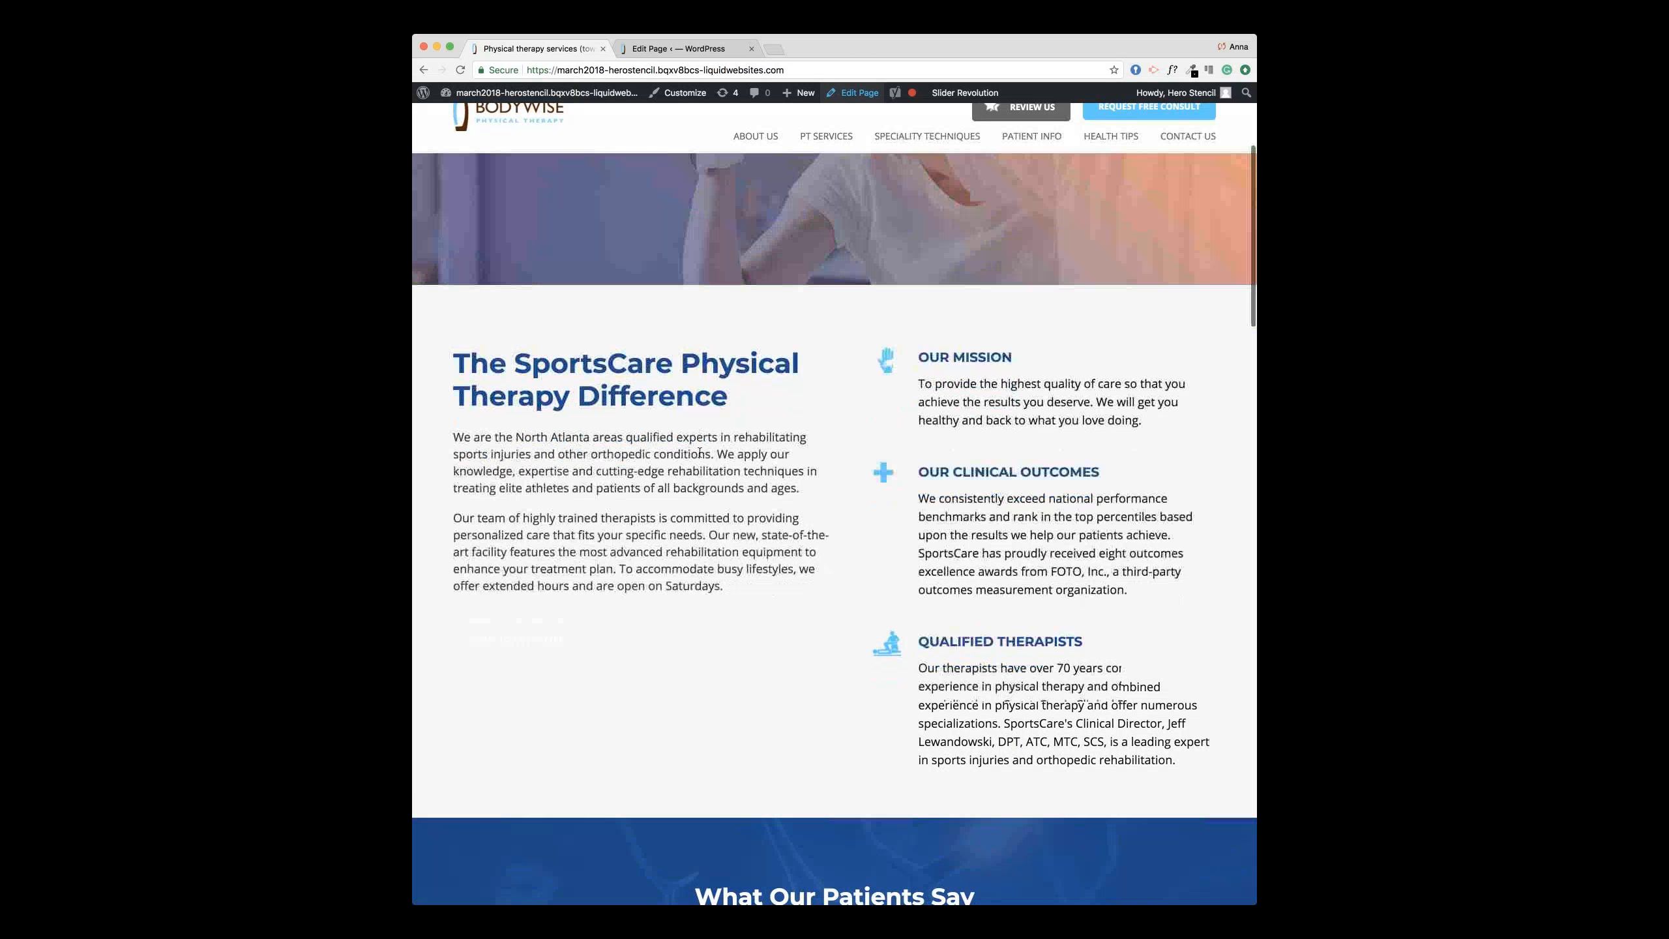
Step: Check the Welcome section's Our Mission, Our Clinical Outcomes and Qualified Therapists blocks against the live site
click(675, 45)
click(785, 523)
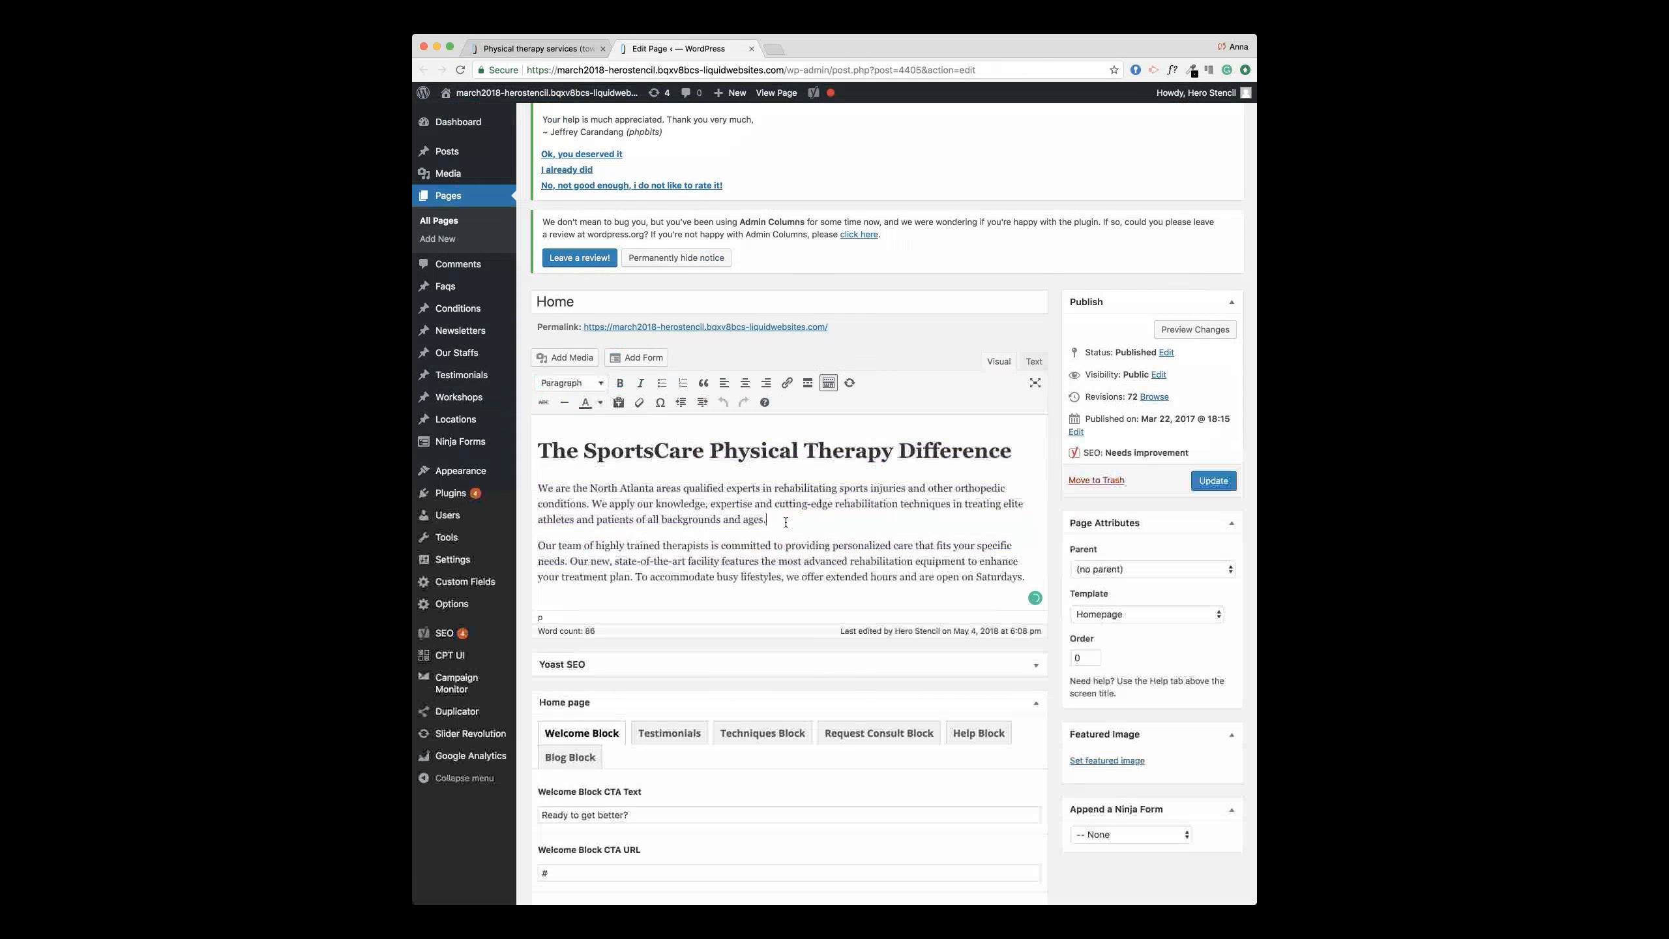
scroll(785, 522, down, 4)
scroll(785, 522, down, 7)
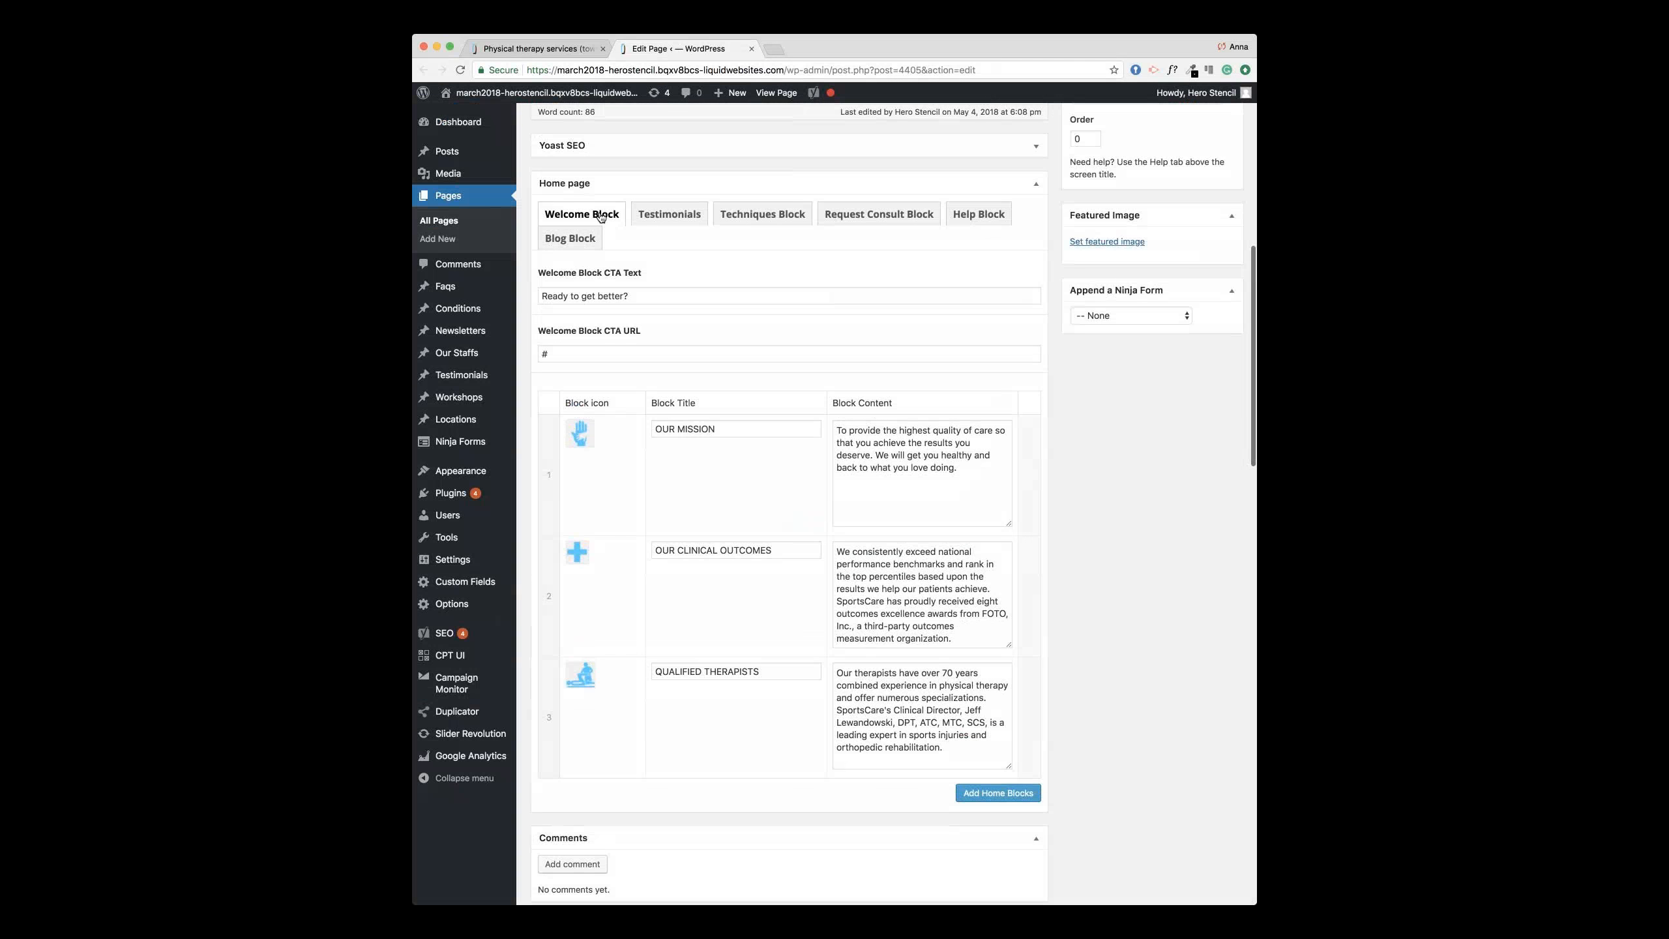
click(553, 51)
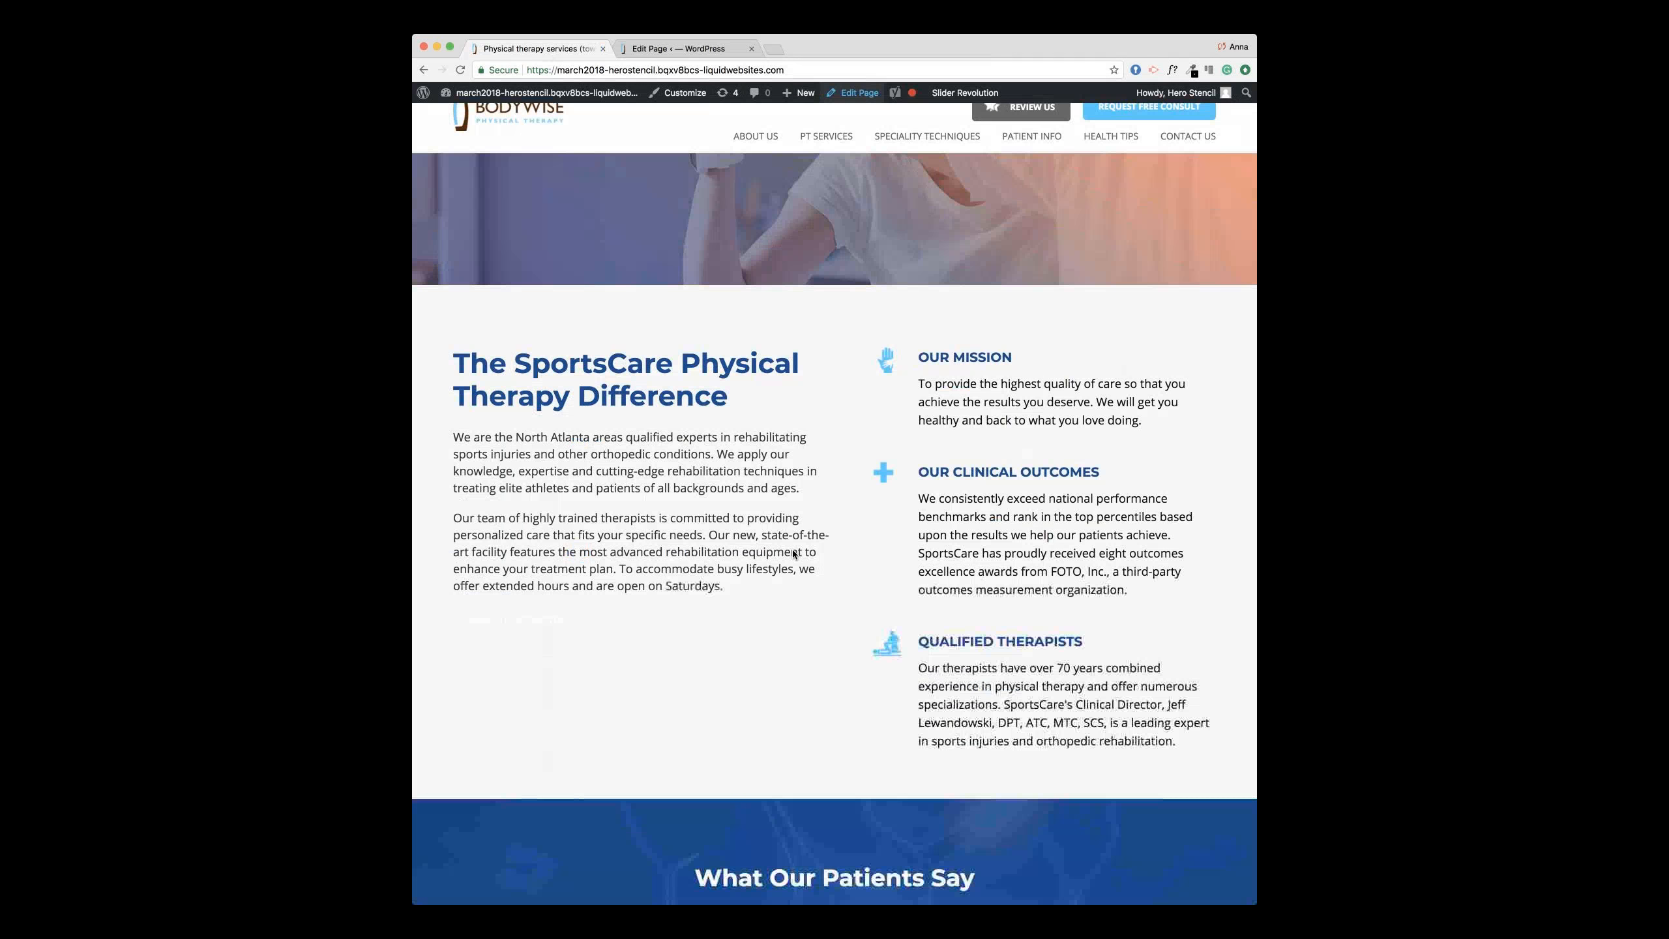
click(686, 47)
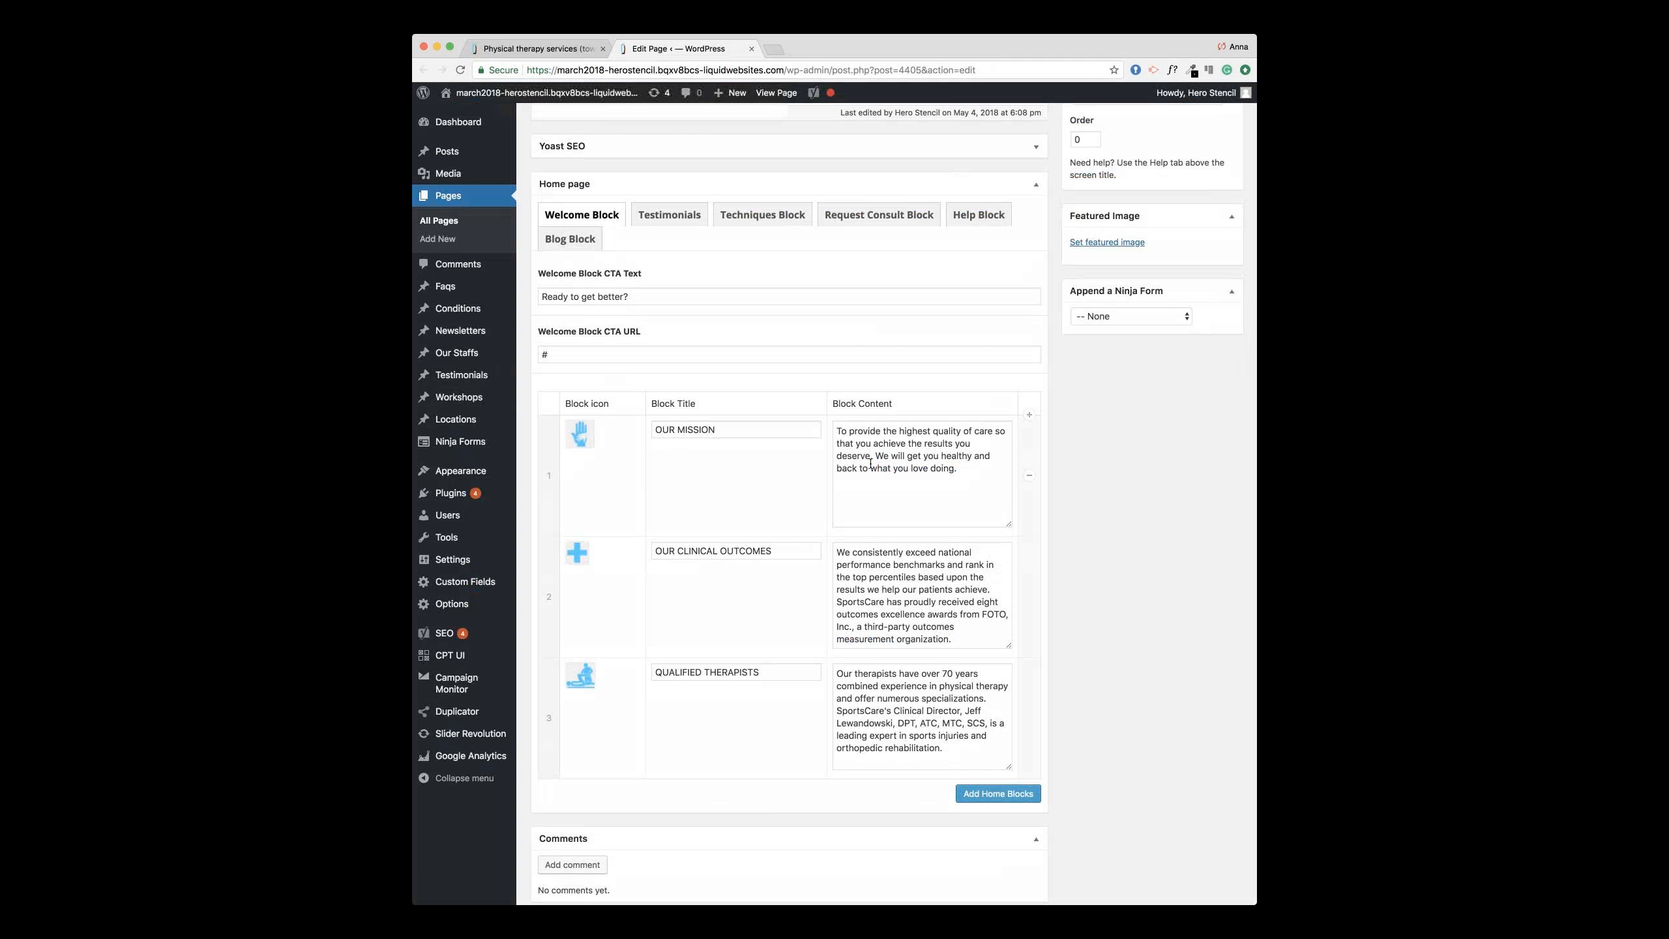
scroll(870, 463, up, 3)
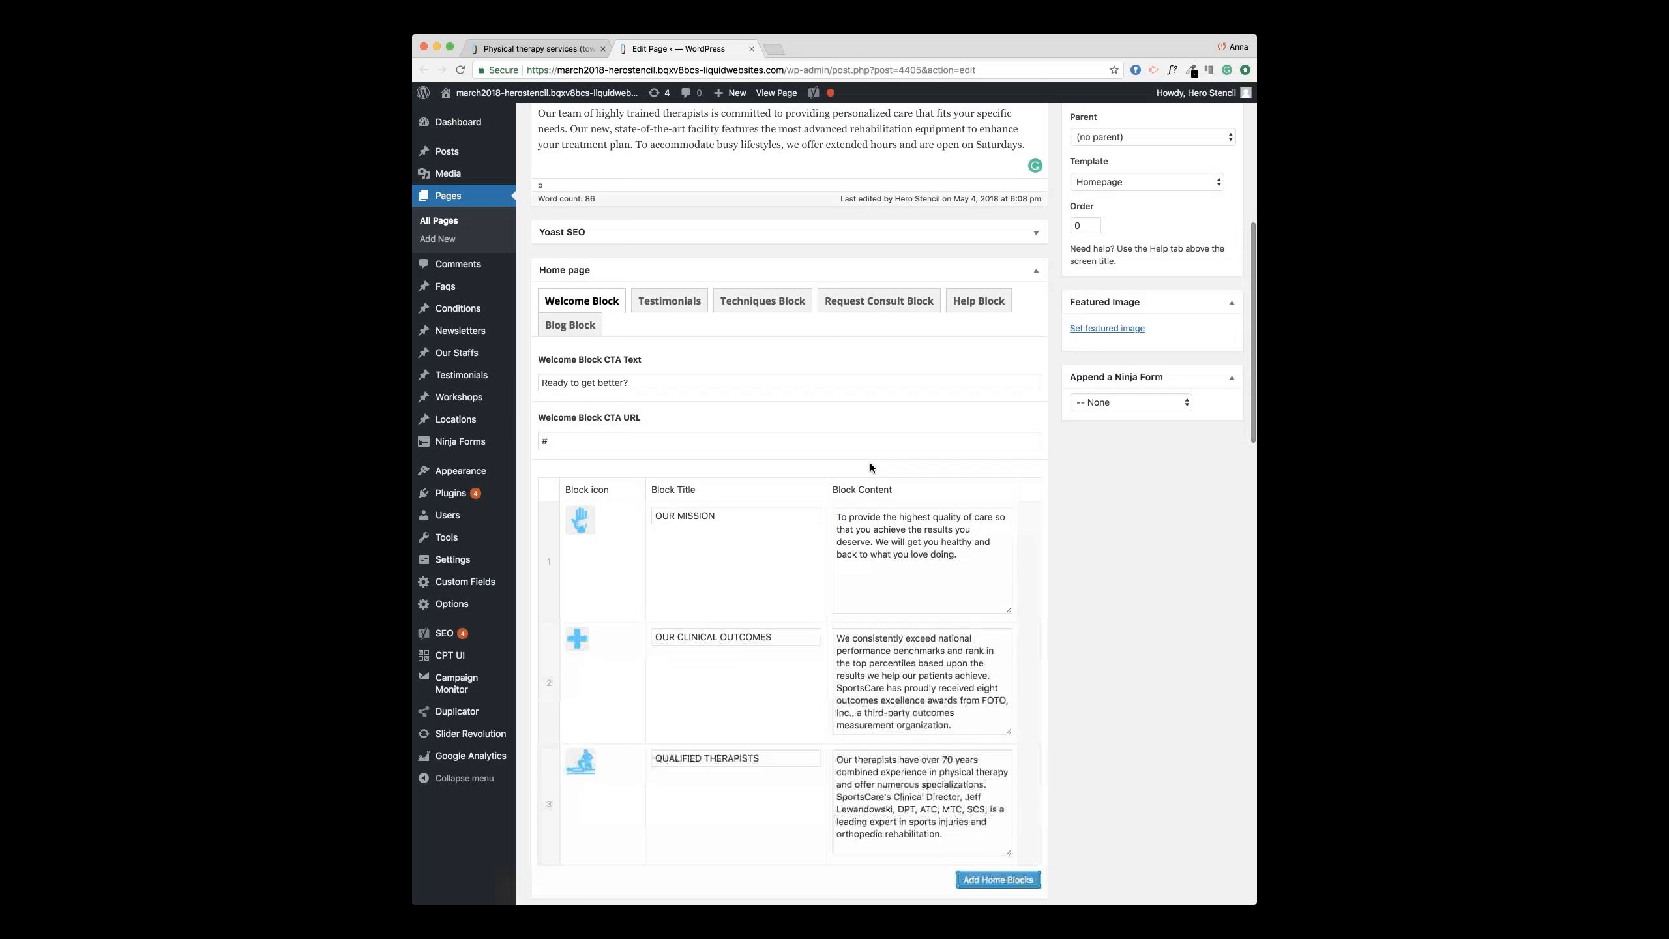
Step: Review the Home page's Testimonials Block settings
click(669, 302)
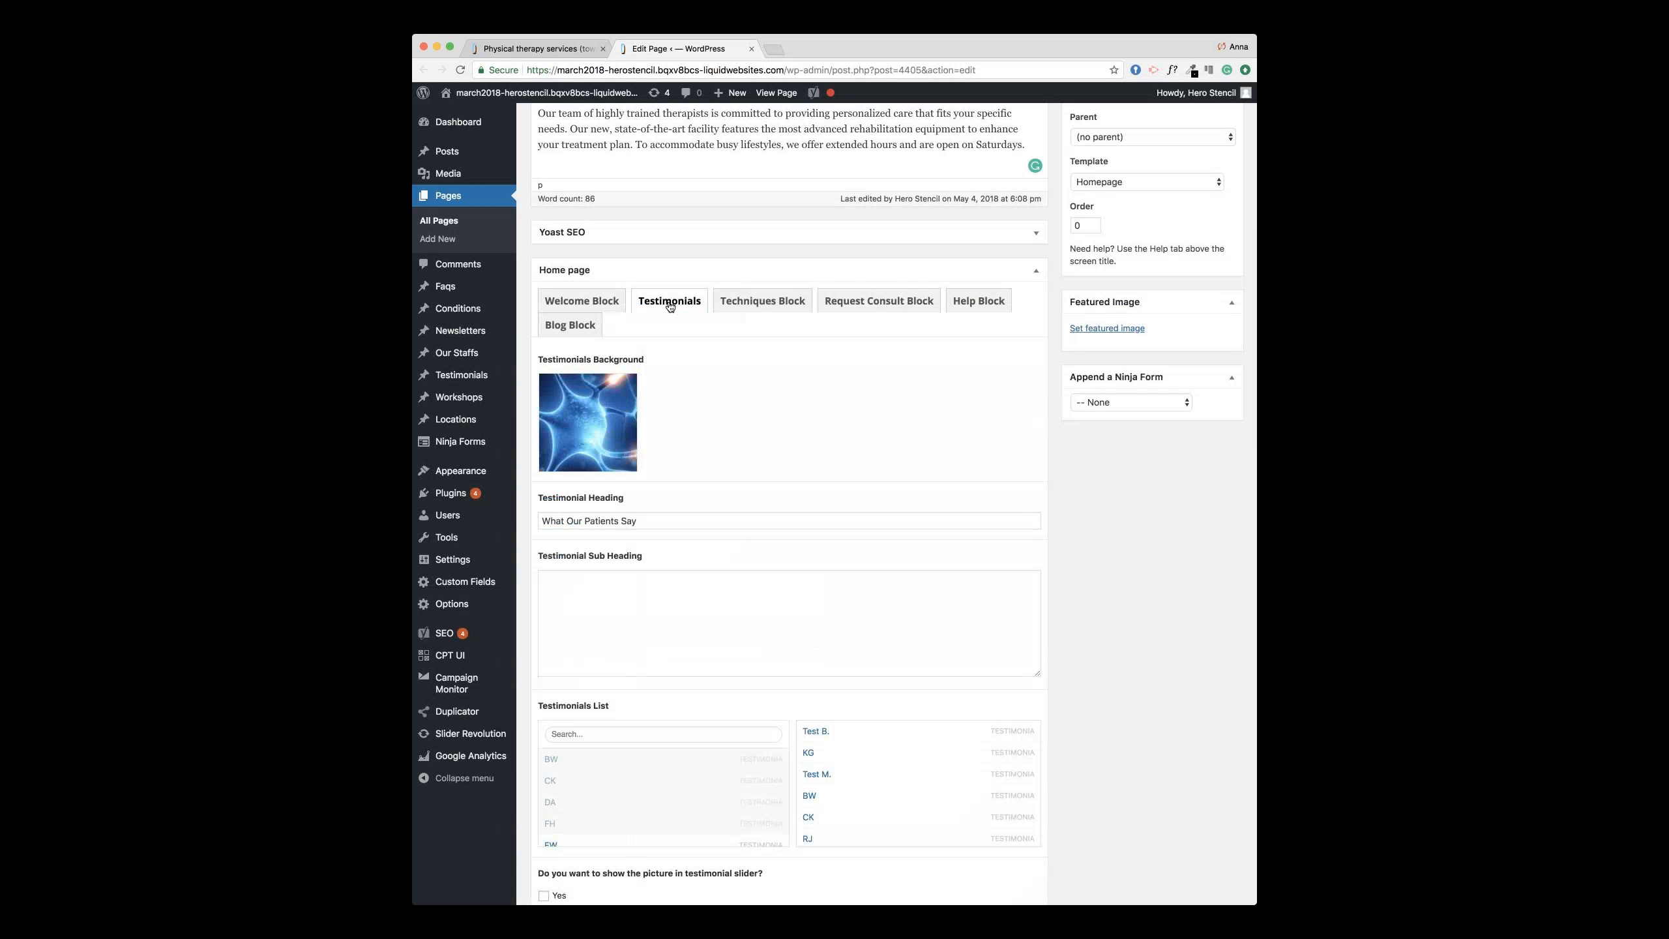
scroll(790, 436, down, 3)
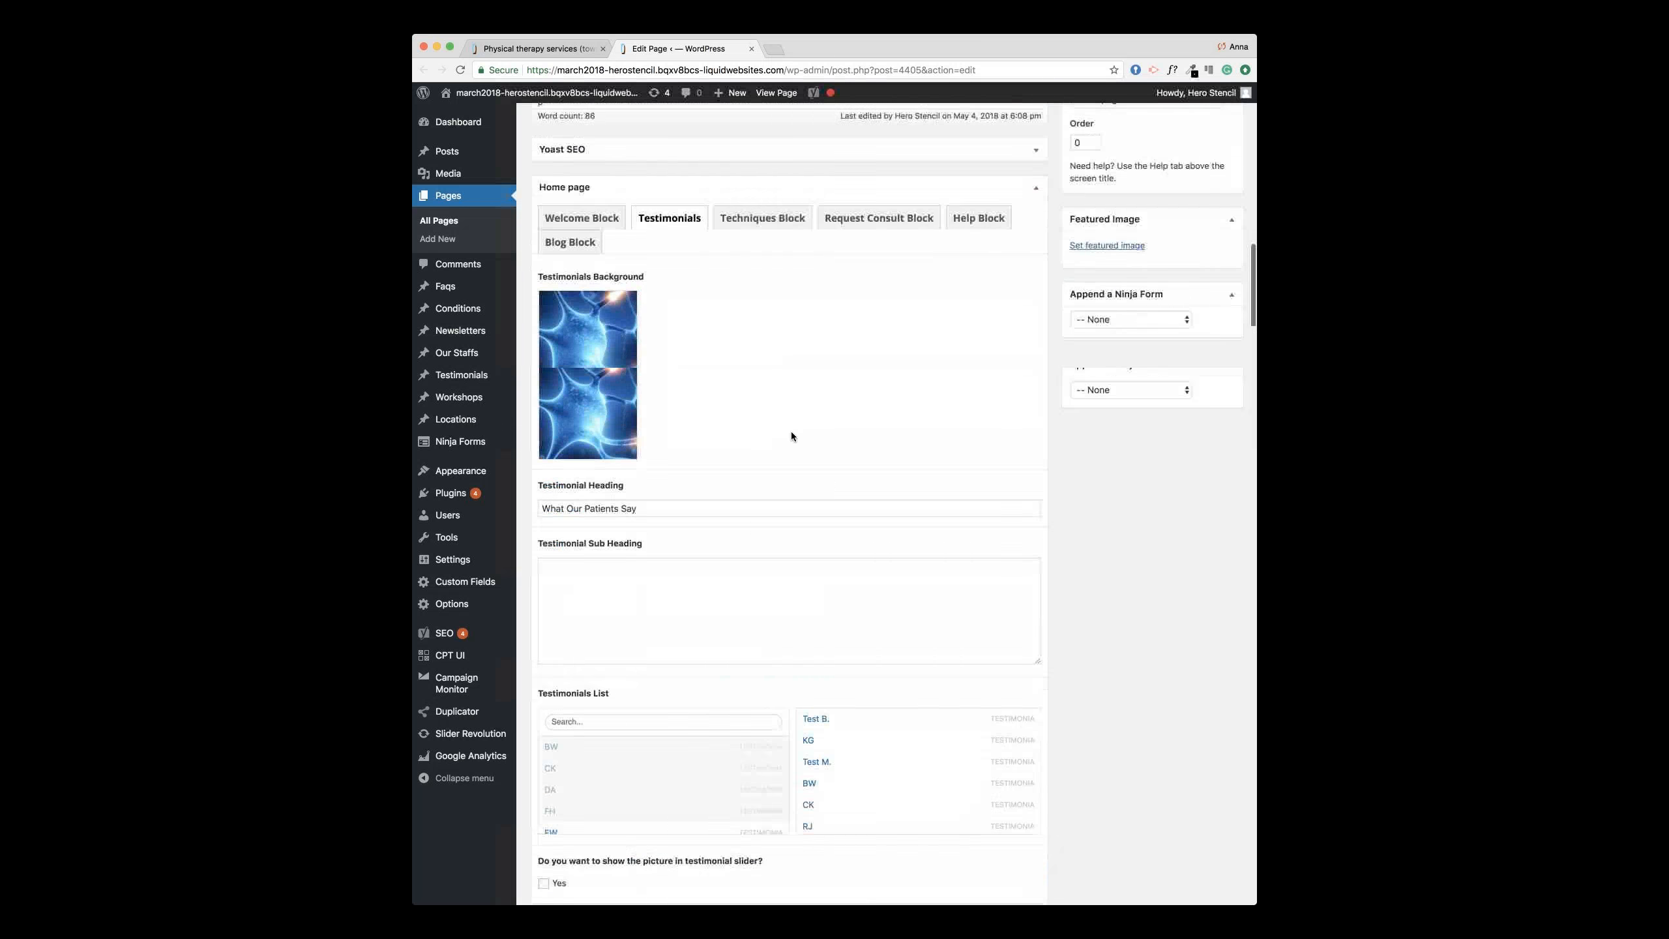
scroll(656, 679, down, 2)
scroll(655, 680, up, 2)
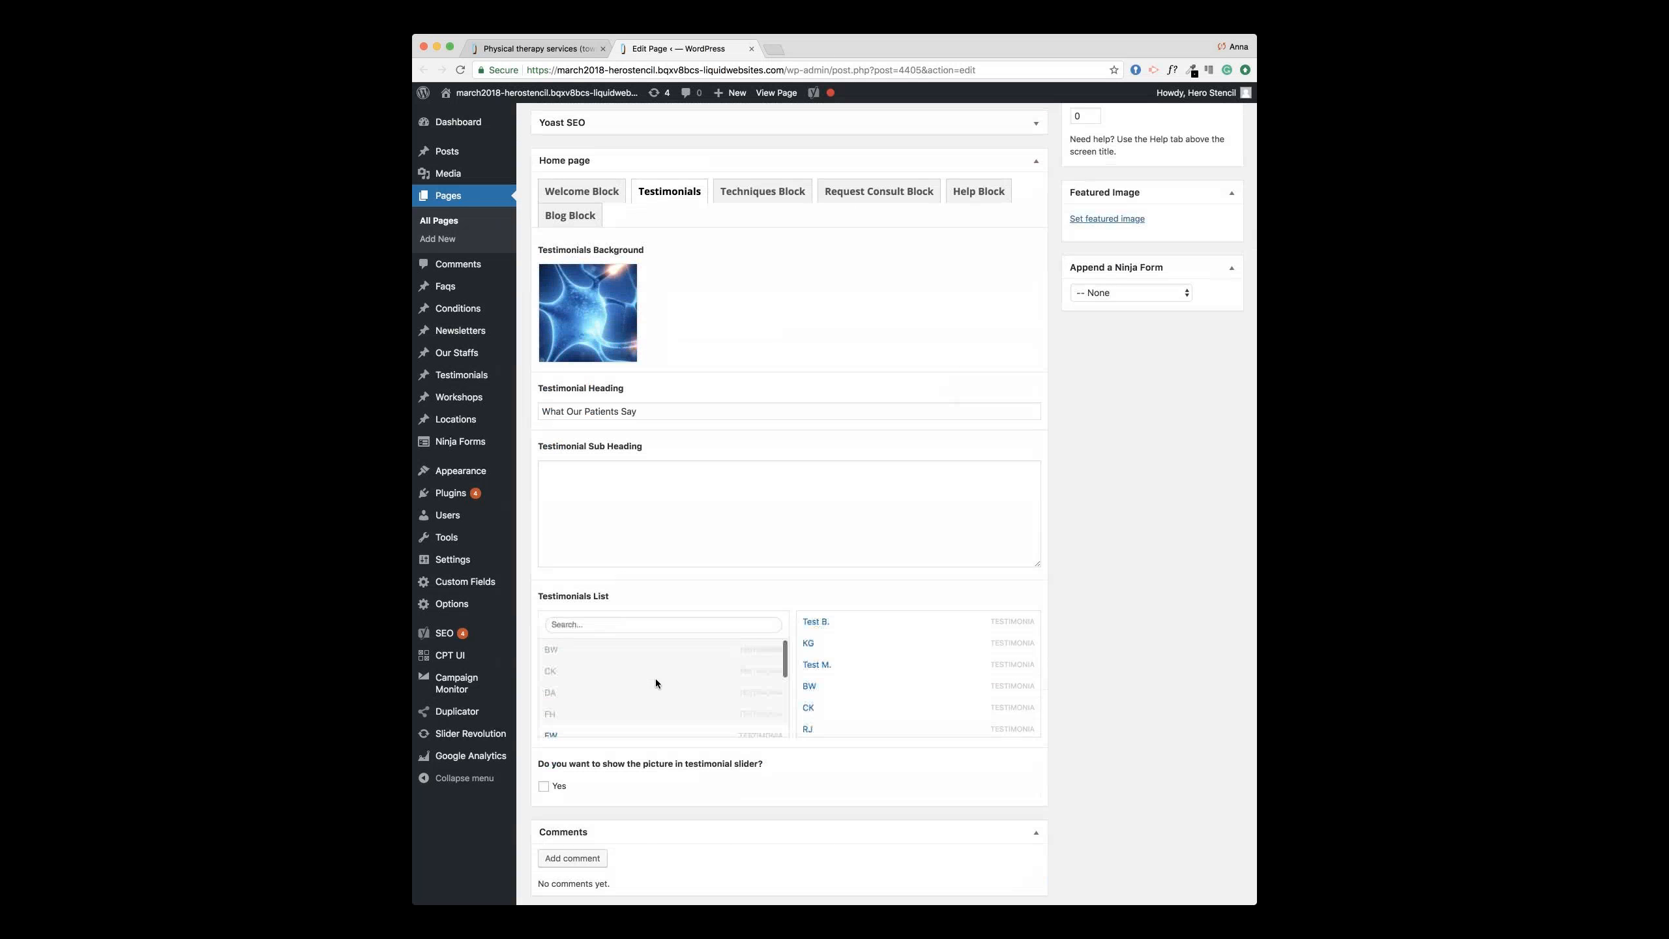
scroll(654, 678, down, 2)
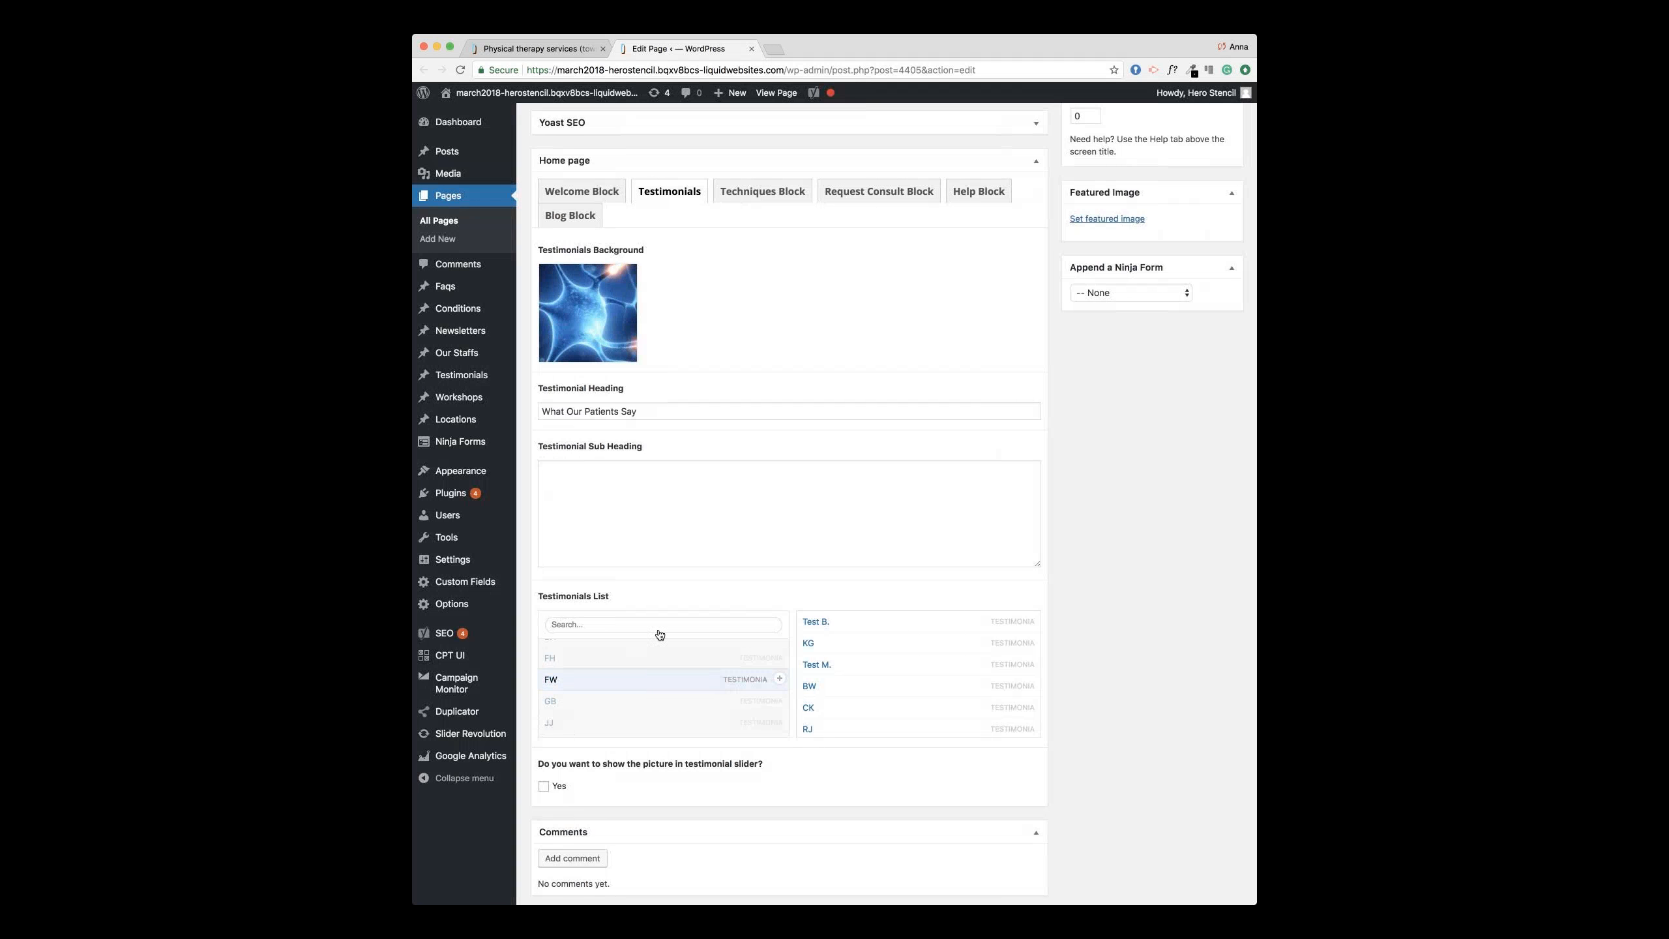
mouse_move(473, 380)
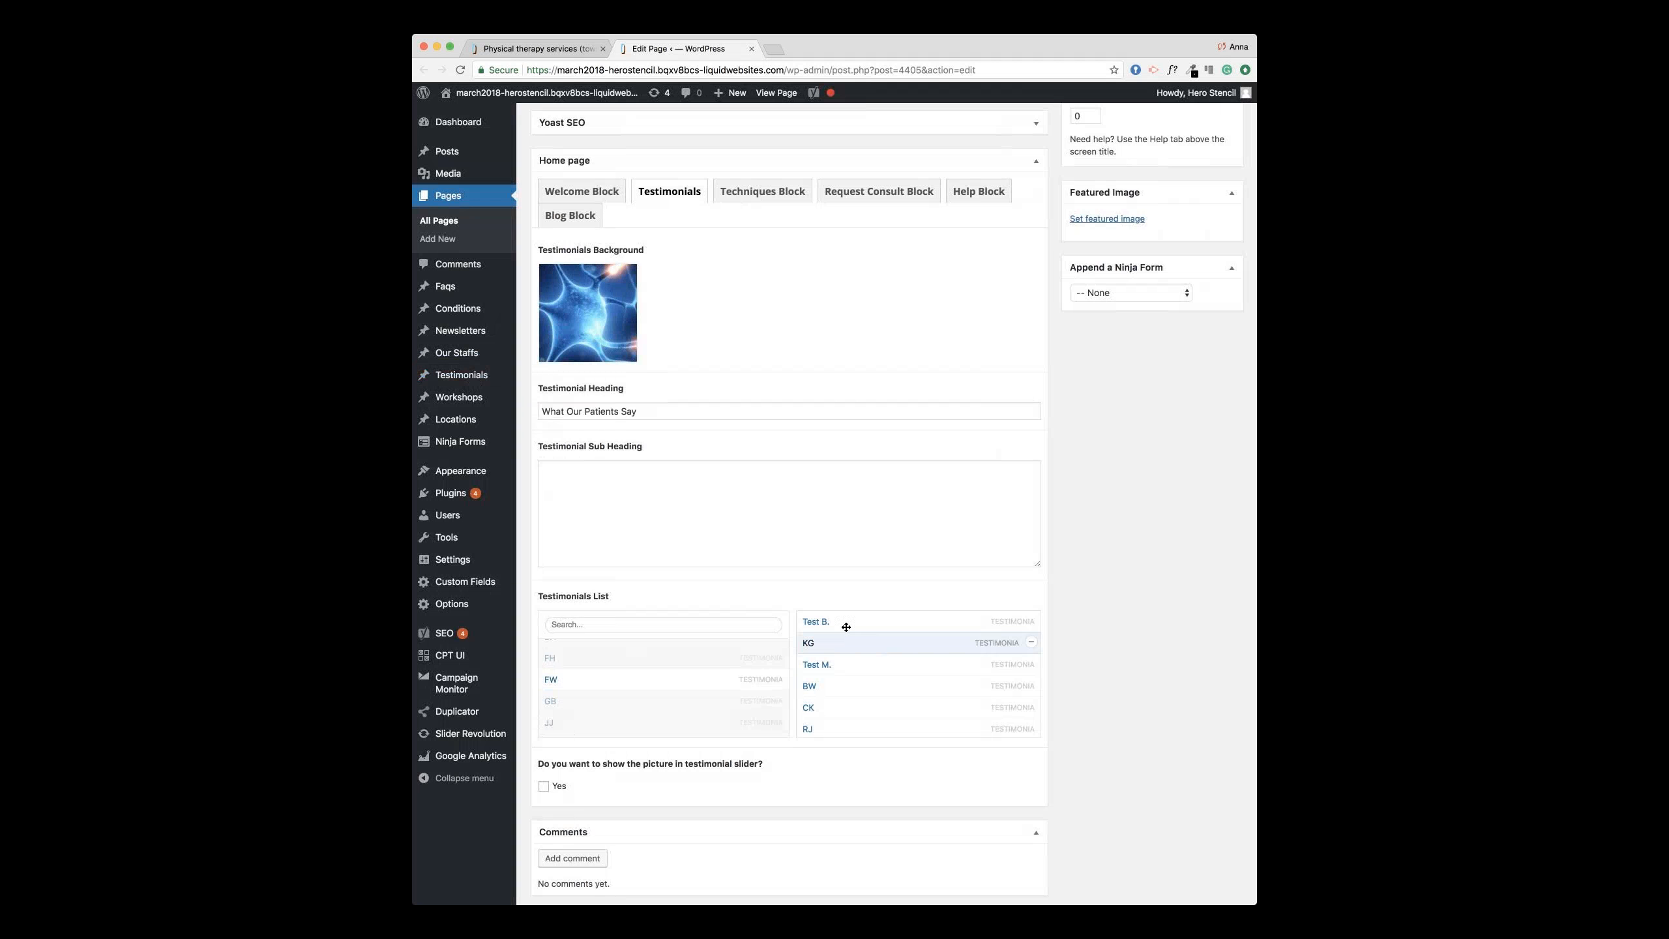
scroll(864, 636, down, 2)
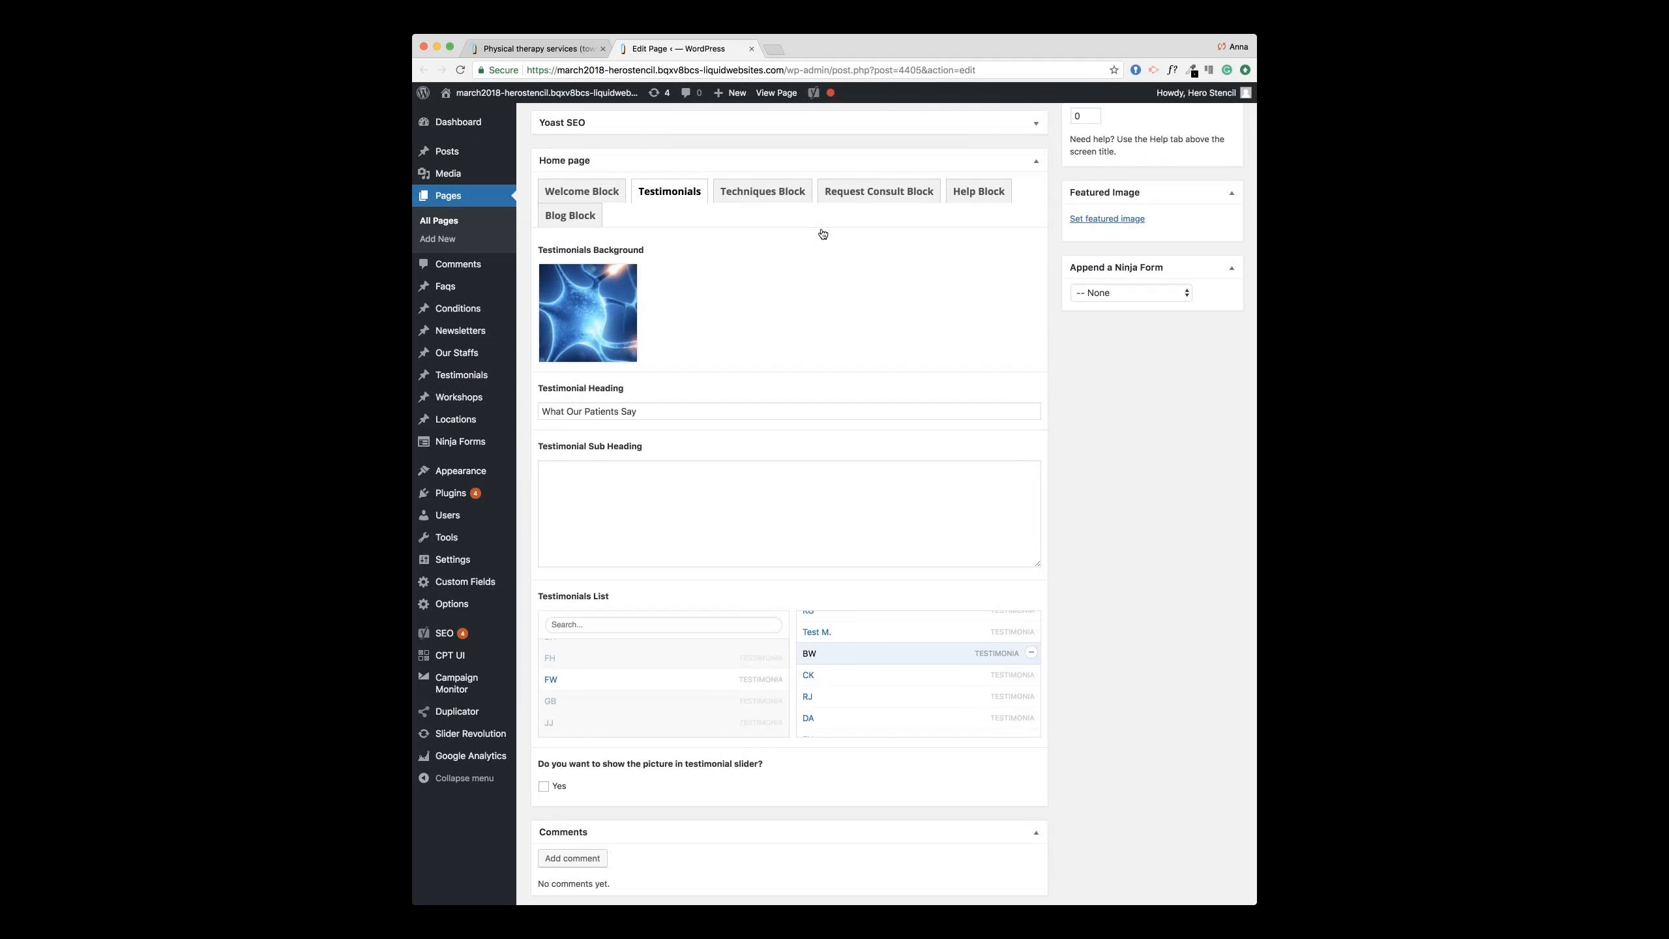
Step: Compare the Techniques Block with the live site, then show the Request Consult Block settings
click(739, 192)
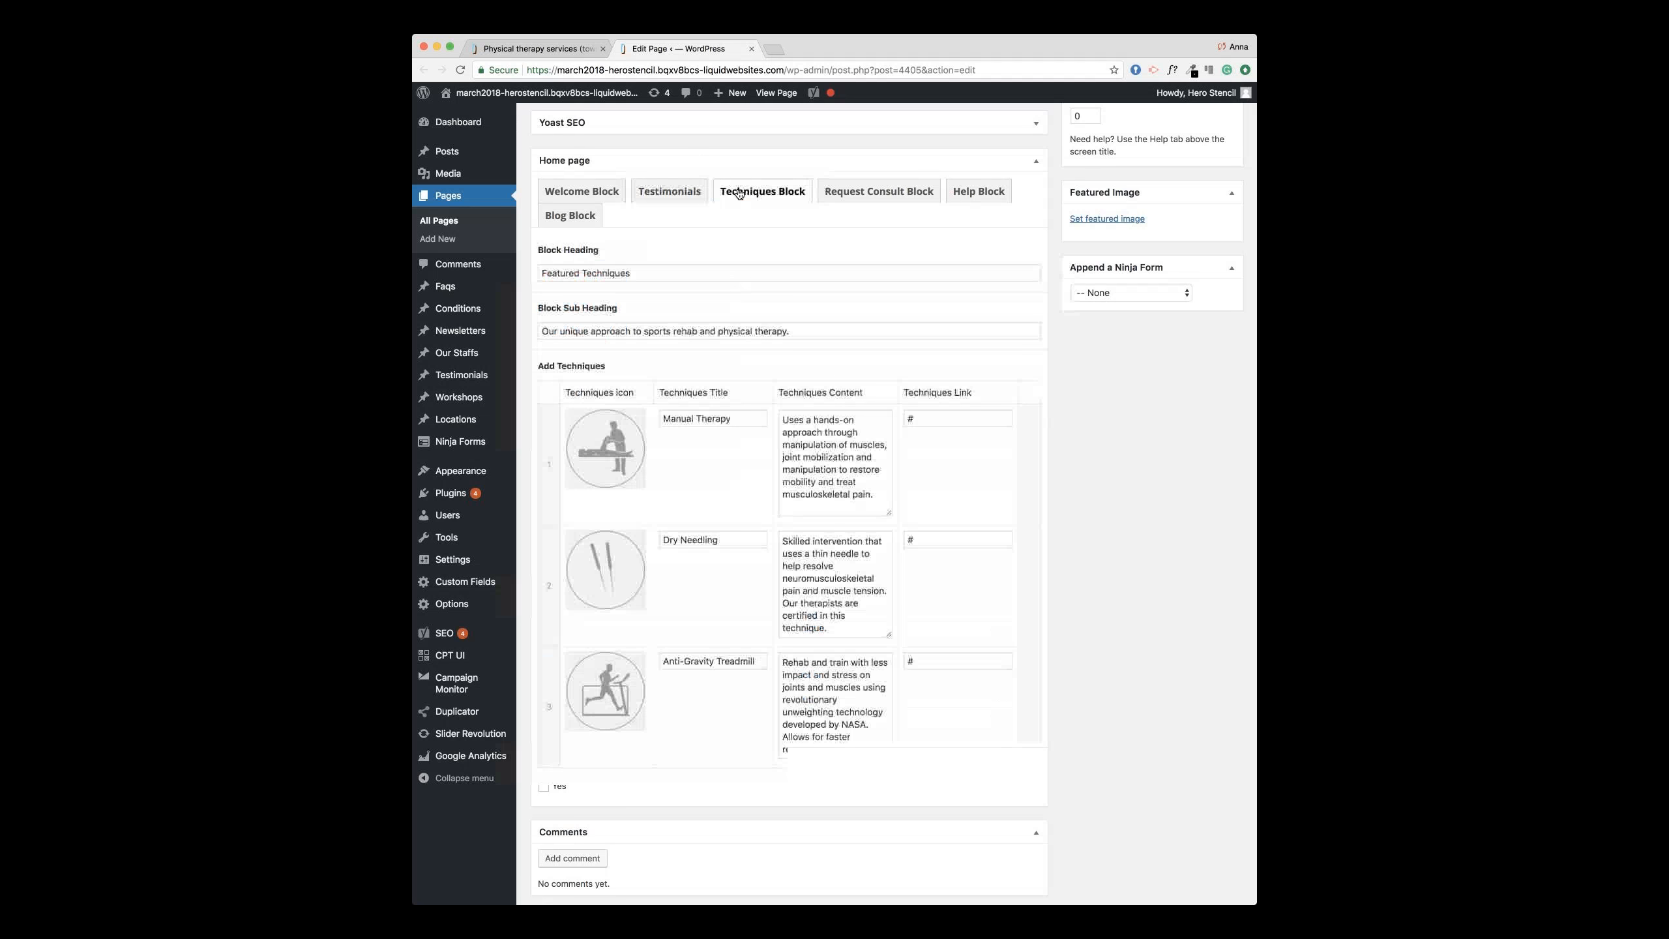
click(506, 49)
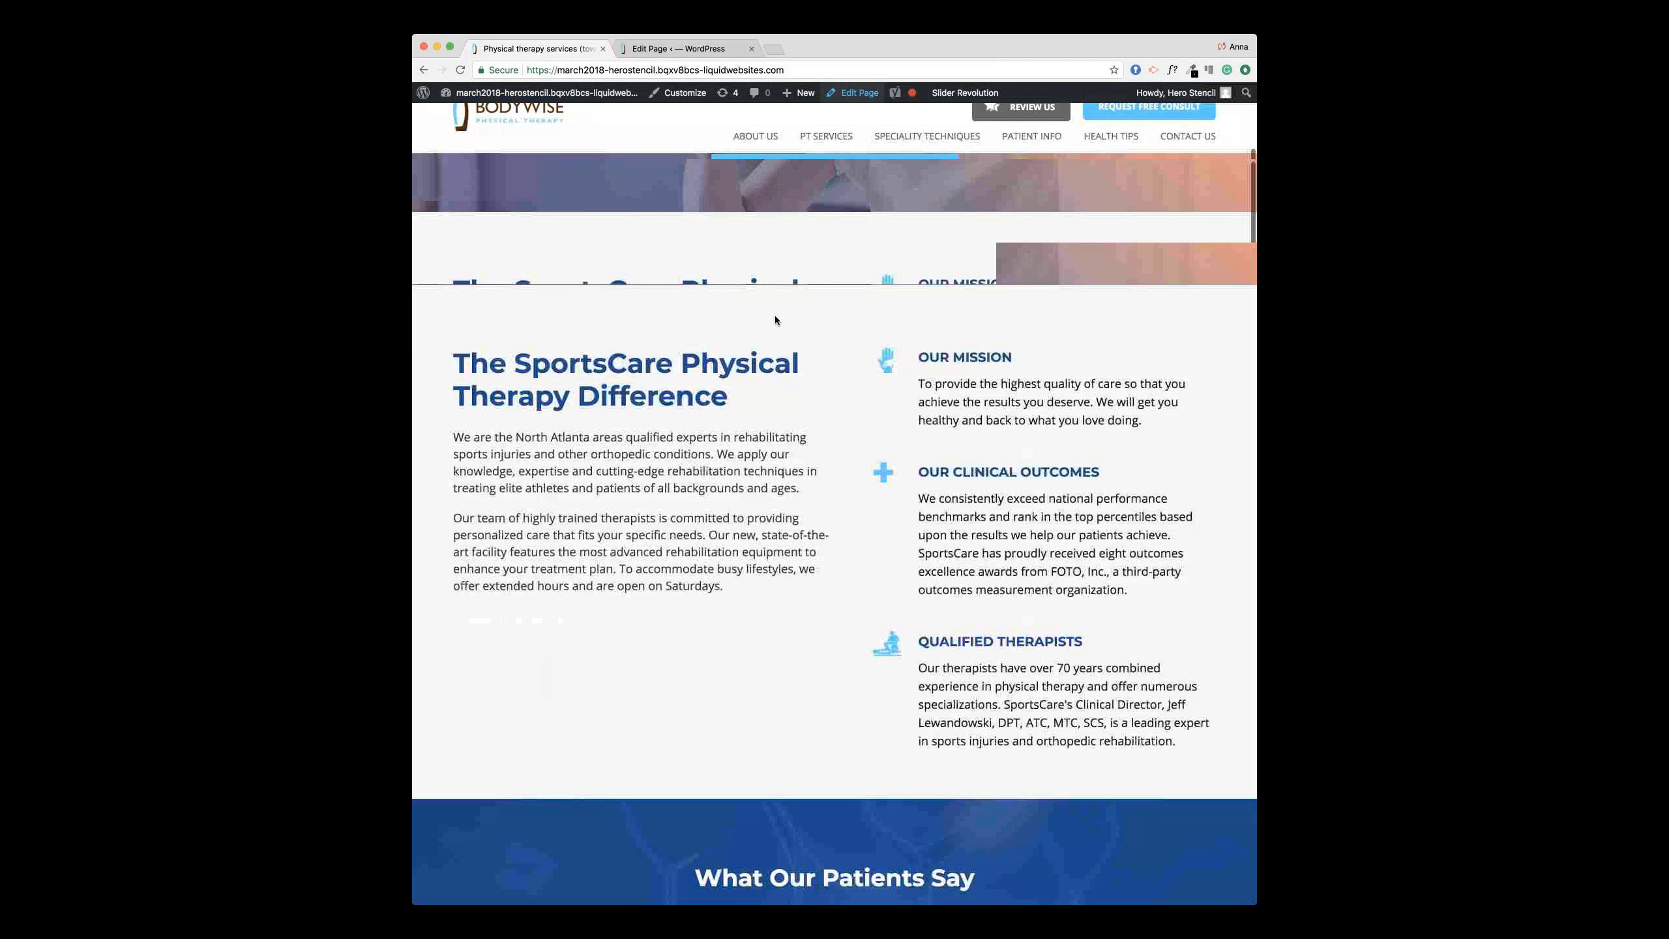
scroll(774, 316, down, 5)
scroll(774, 319, down, 3)
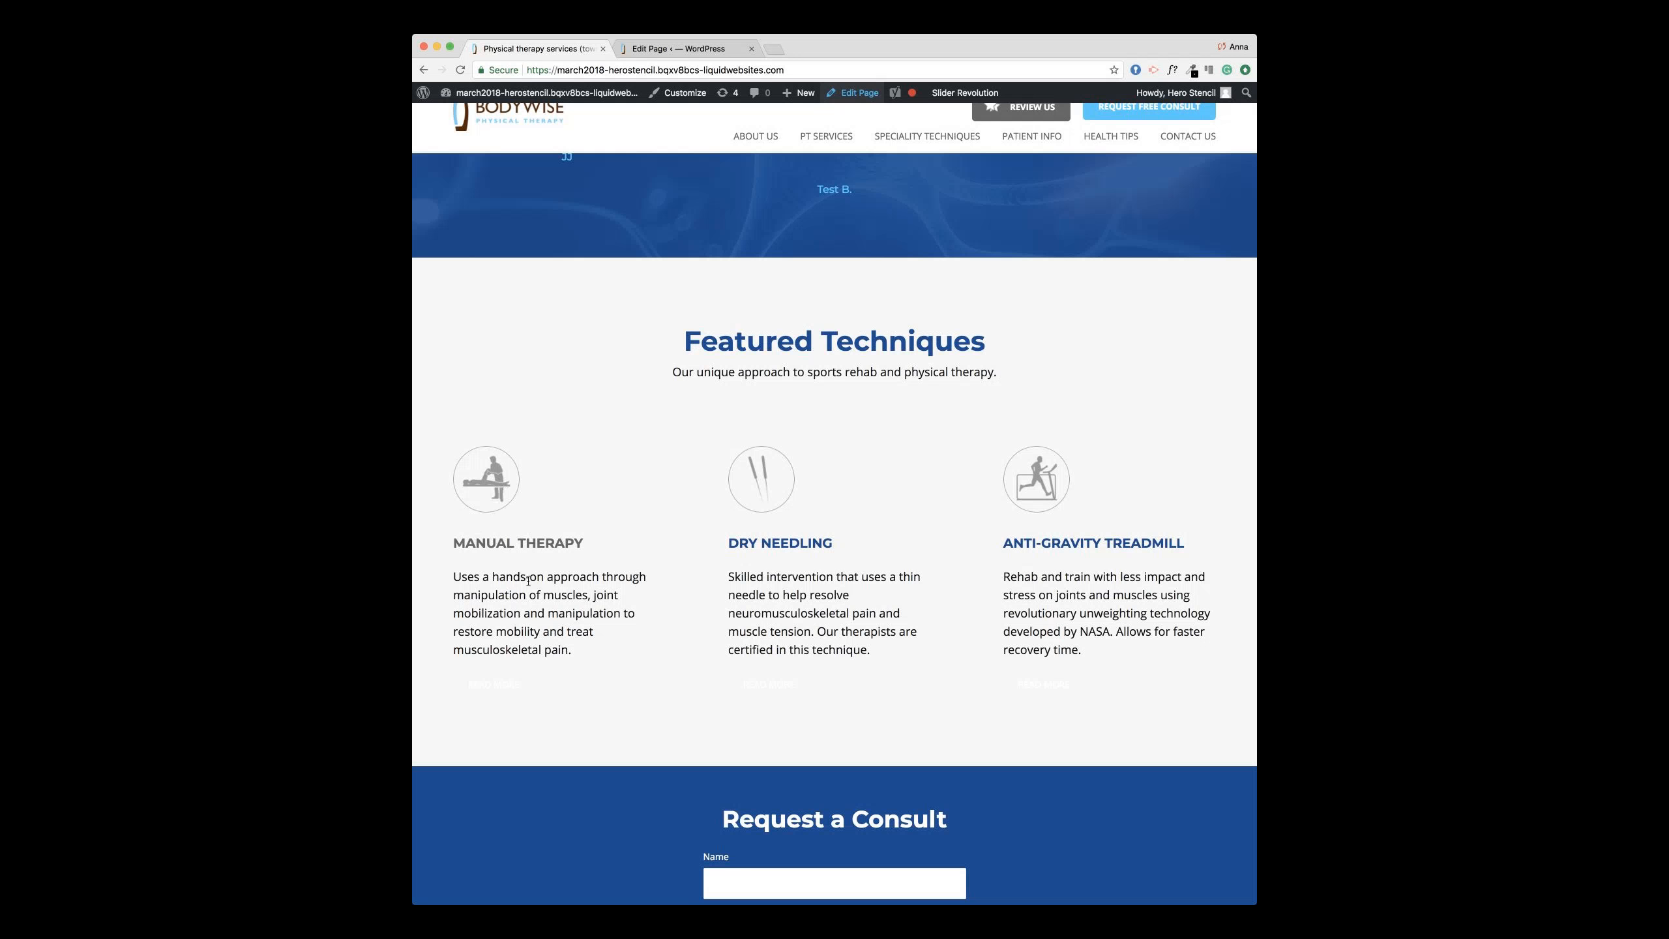
click(661, 50)
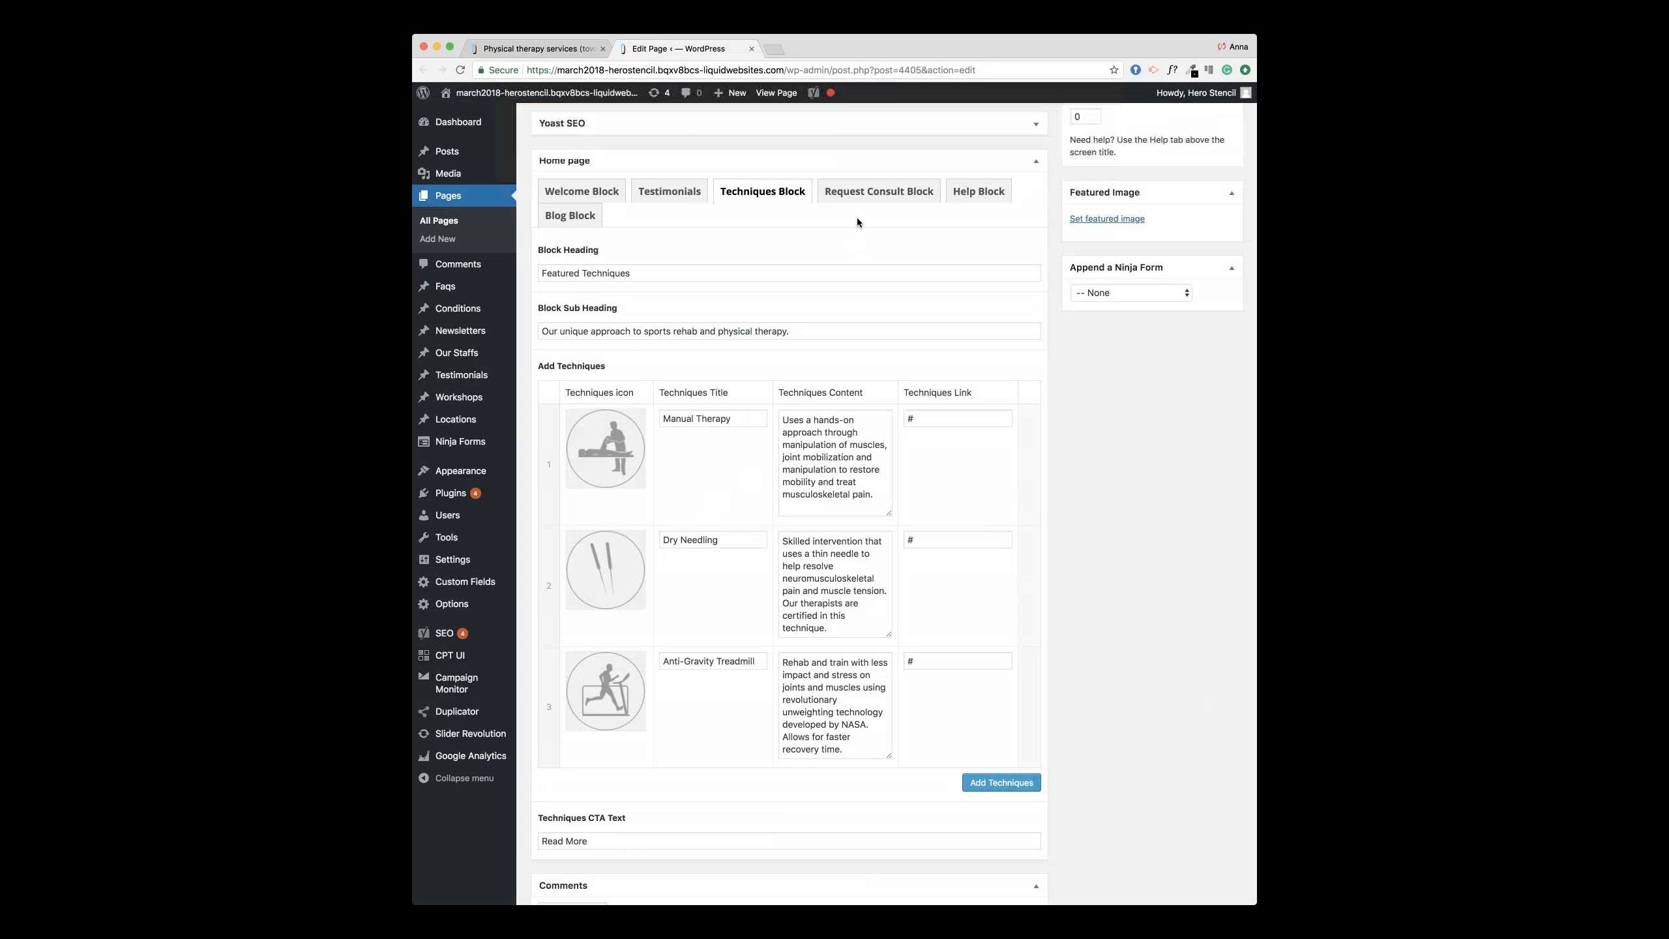
scroll(851, 198, up, 1)
click(850, 198)
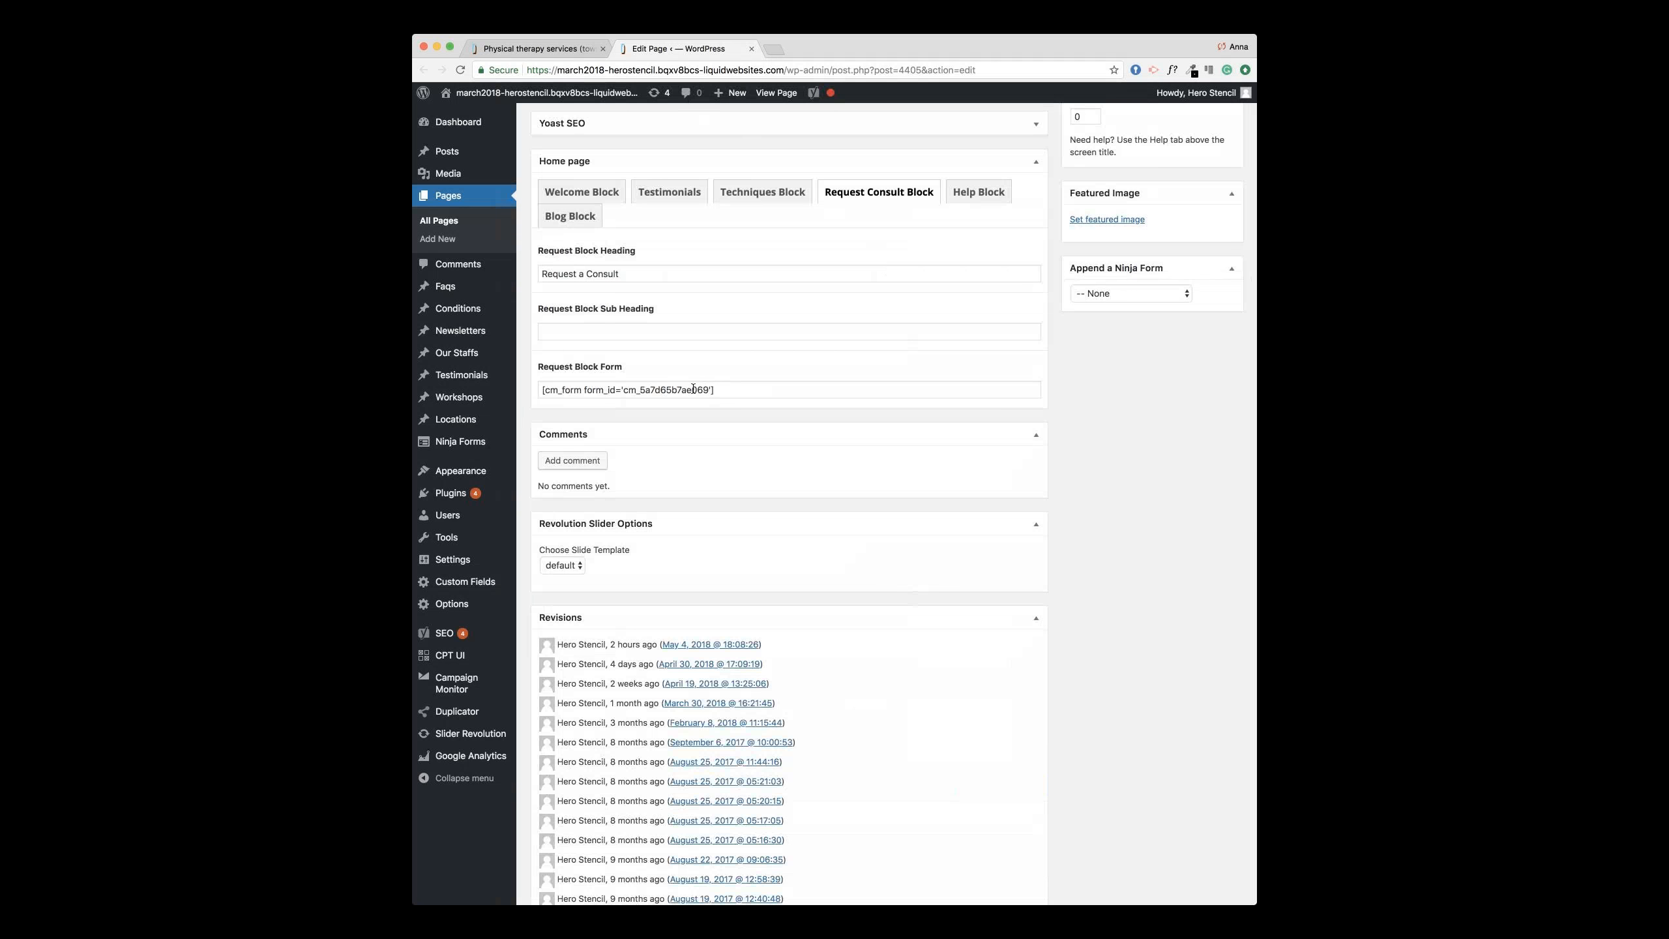
click(980, 193)
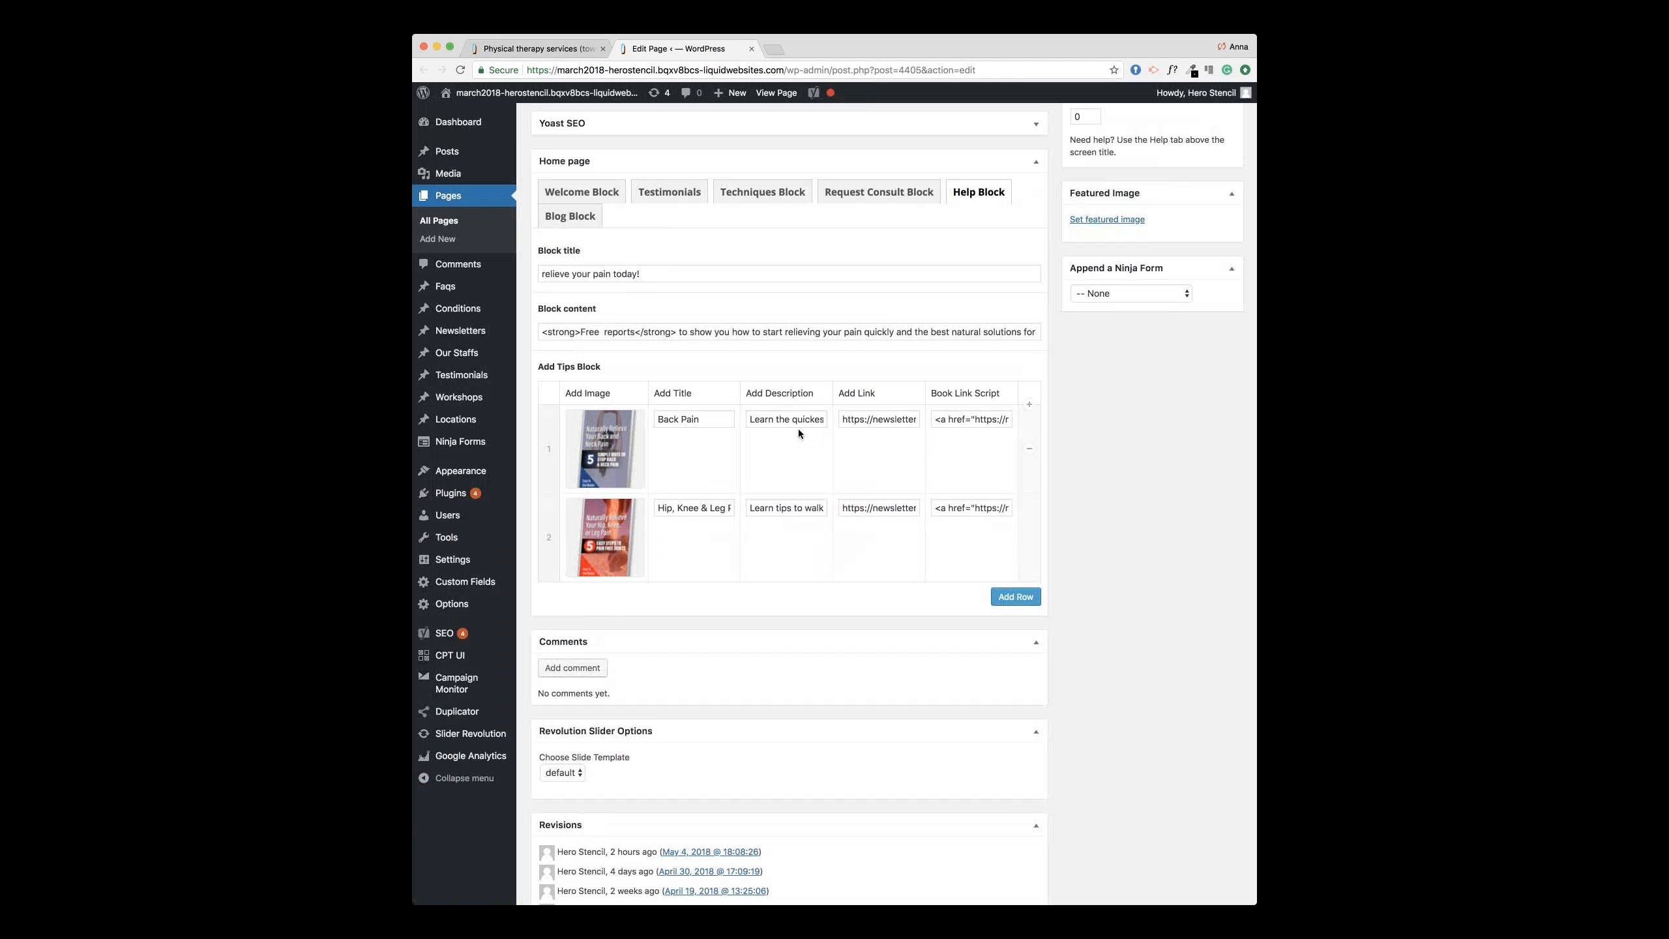
scroll(799, 432, down, 2)
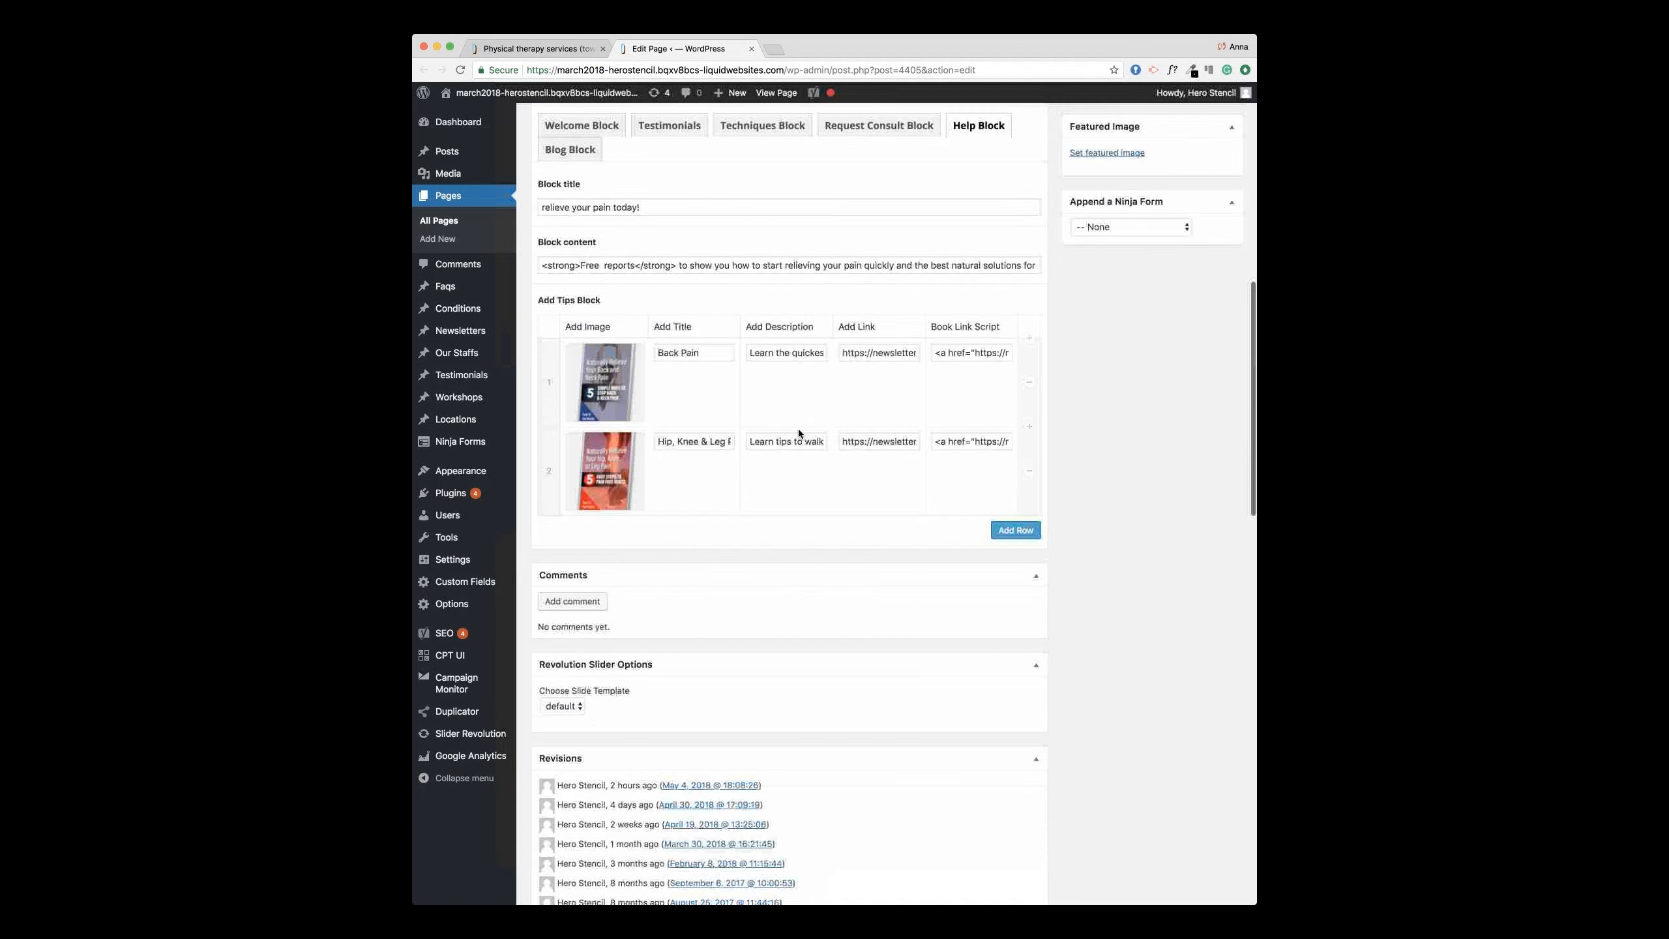
scroll(722, 369, up, 3)
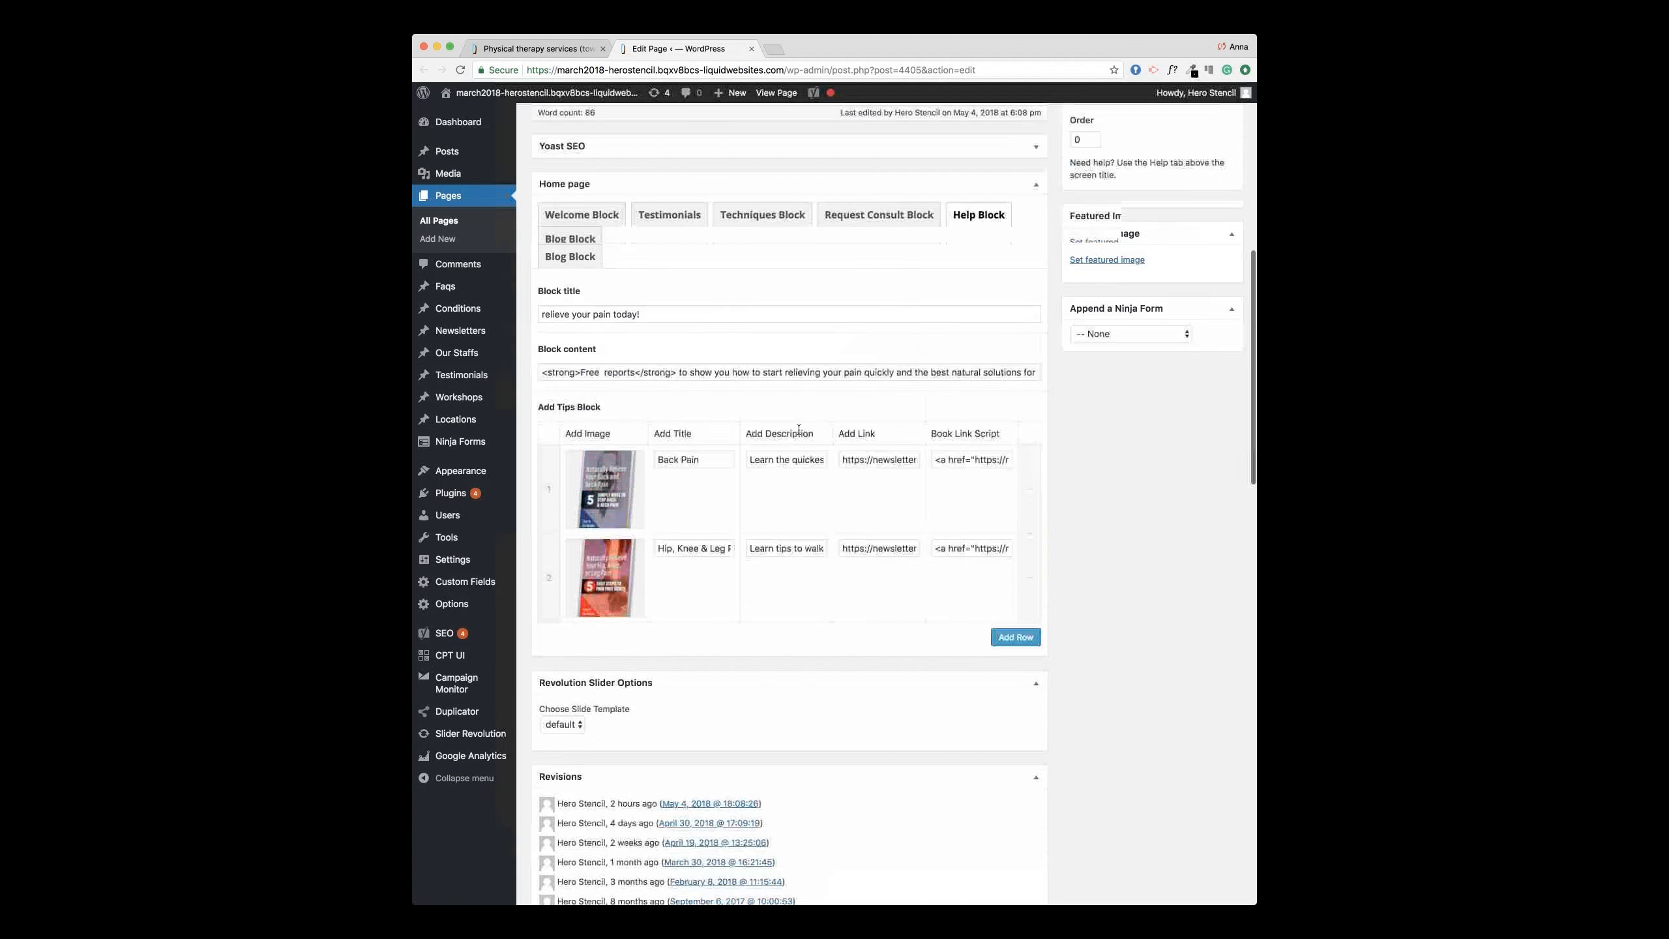
click(589, 261)
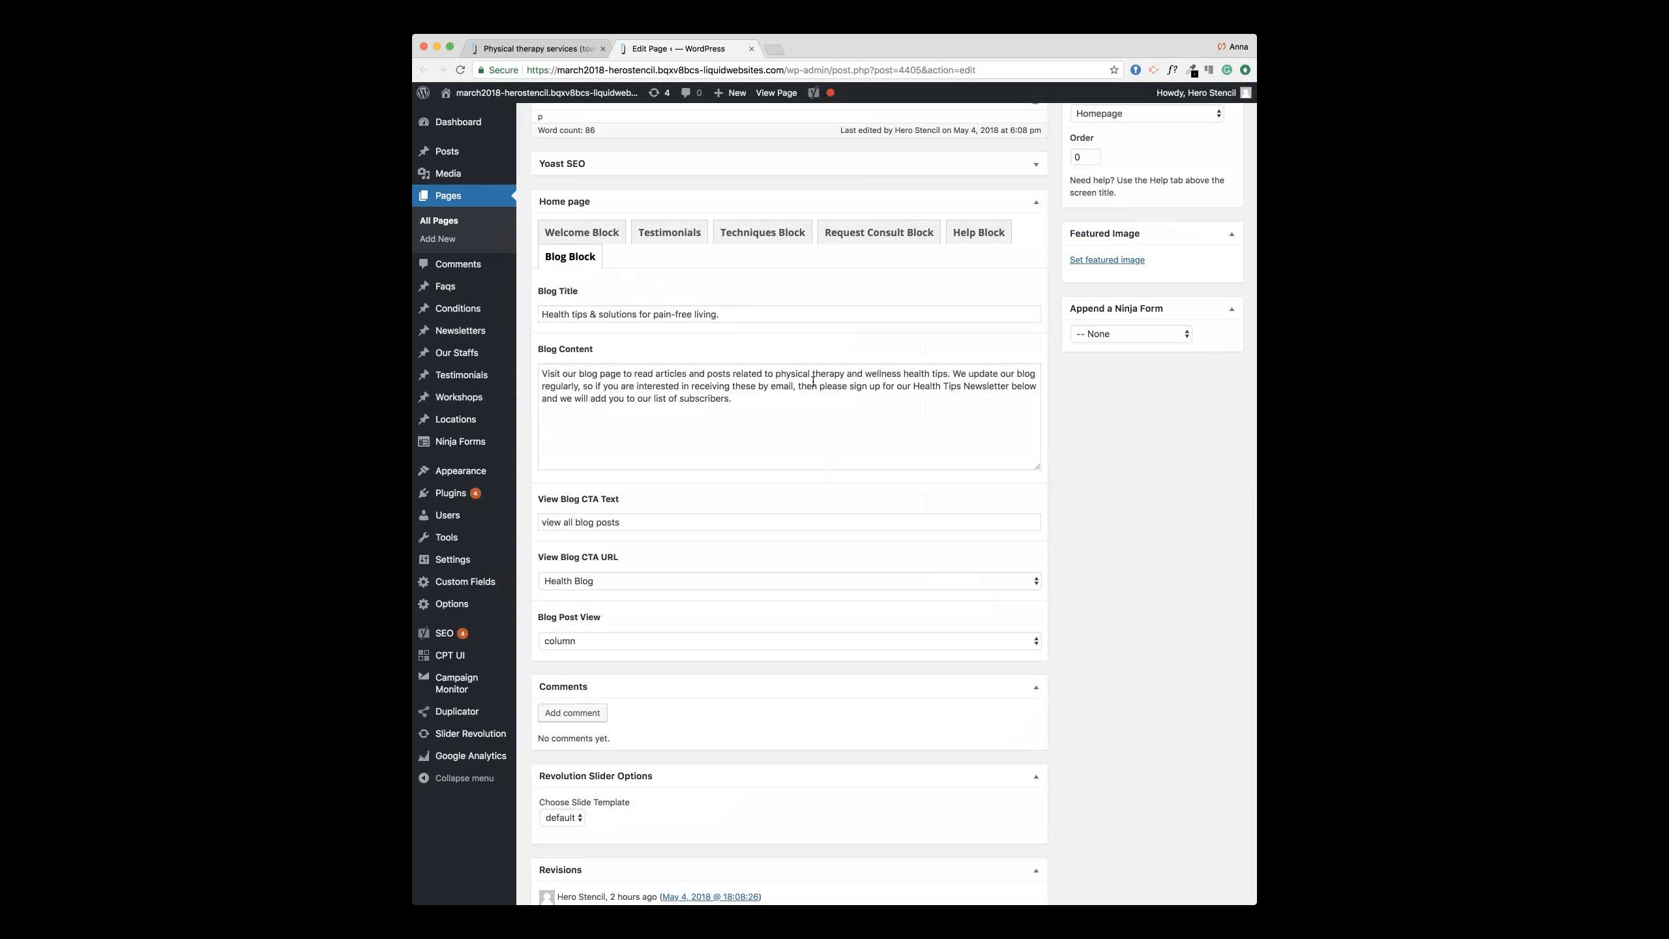
click(750, 313)
click(760, 388)
click(559, 49)
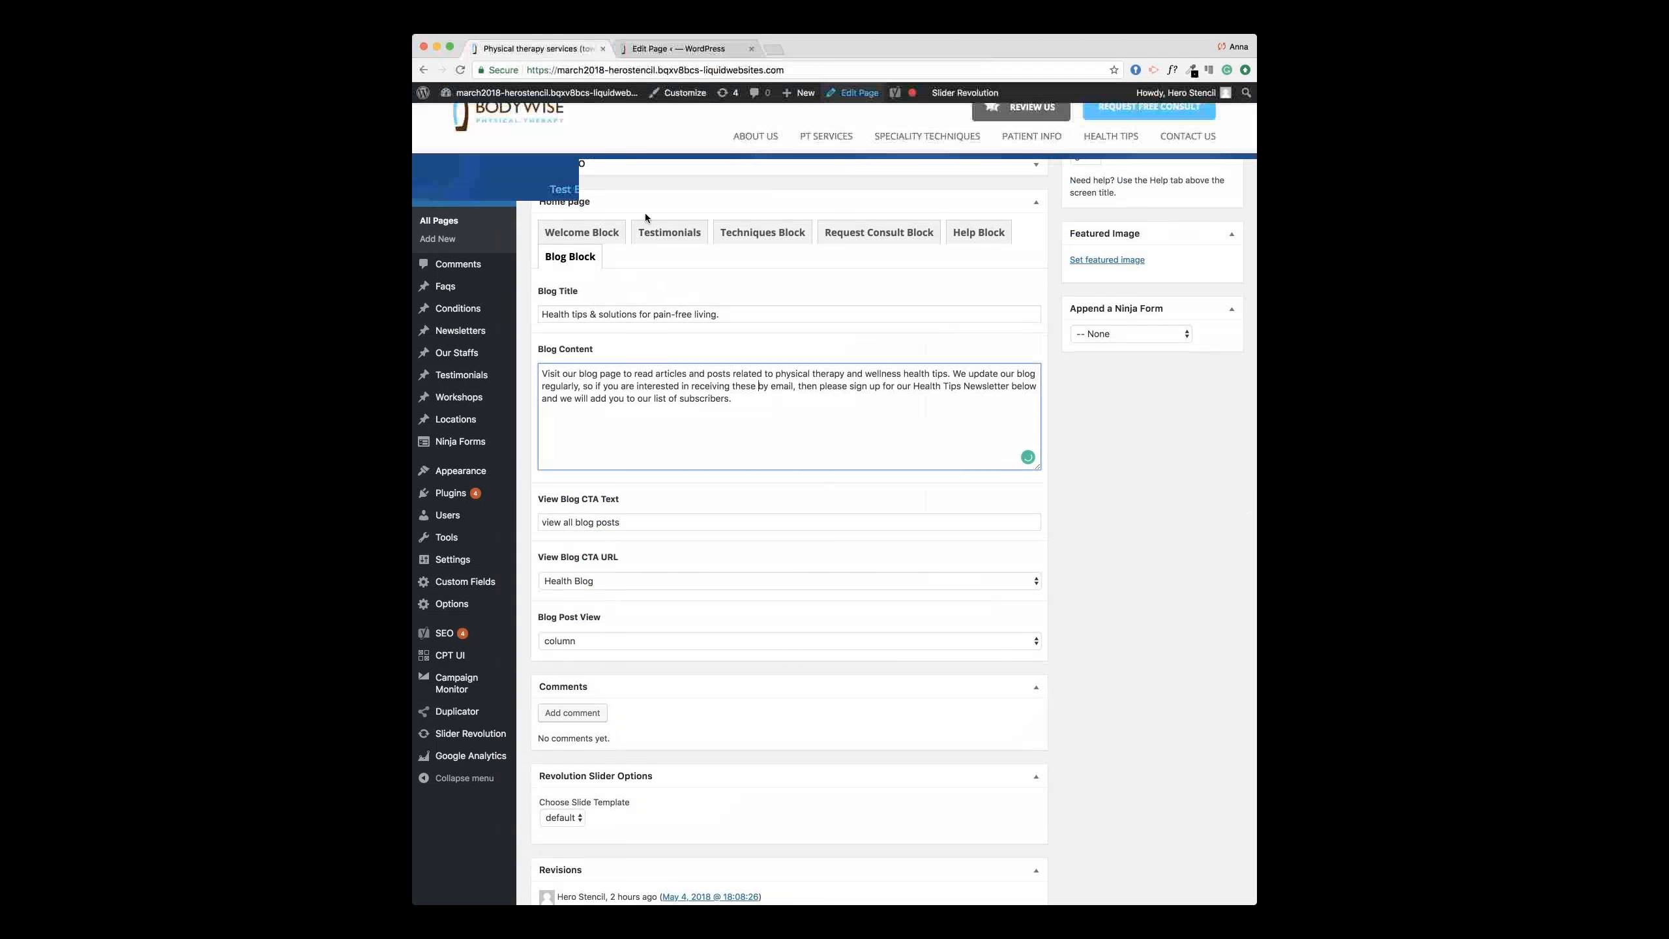
scroll(680, 355, down, 9)
scroll(680, 355, down, 15)
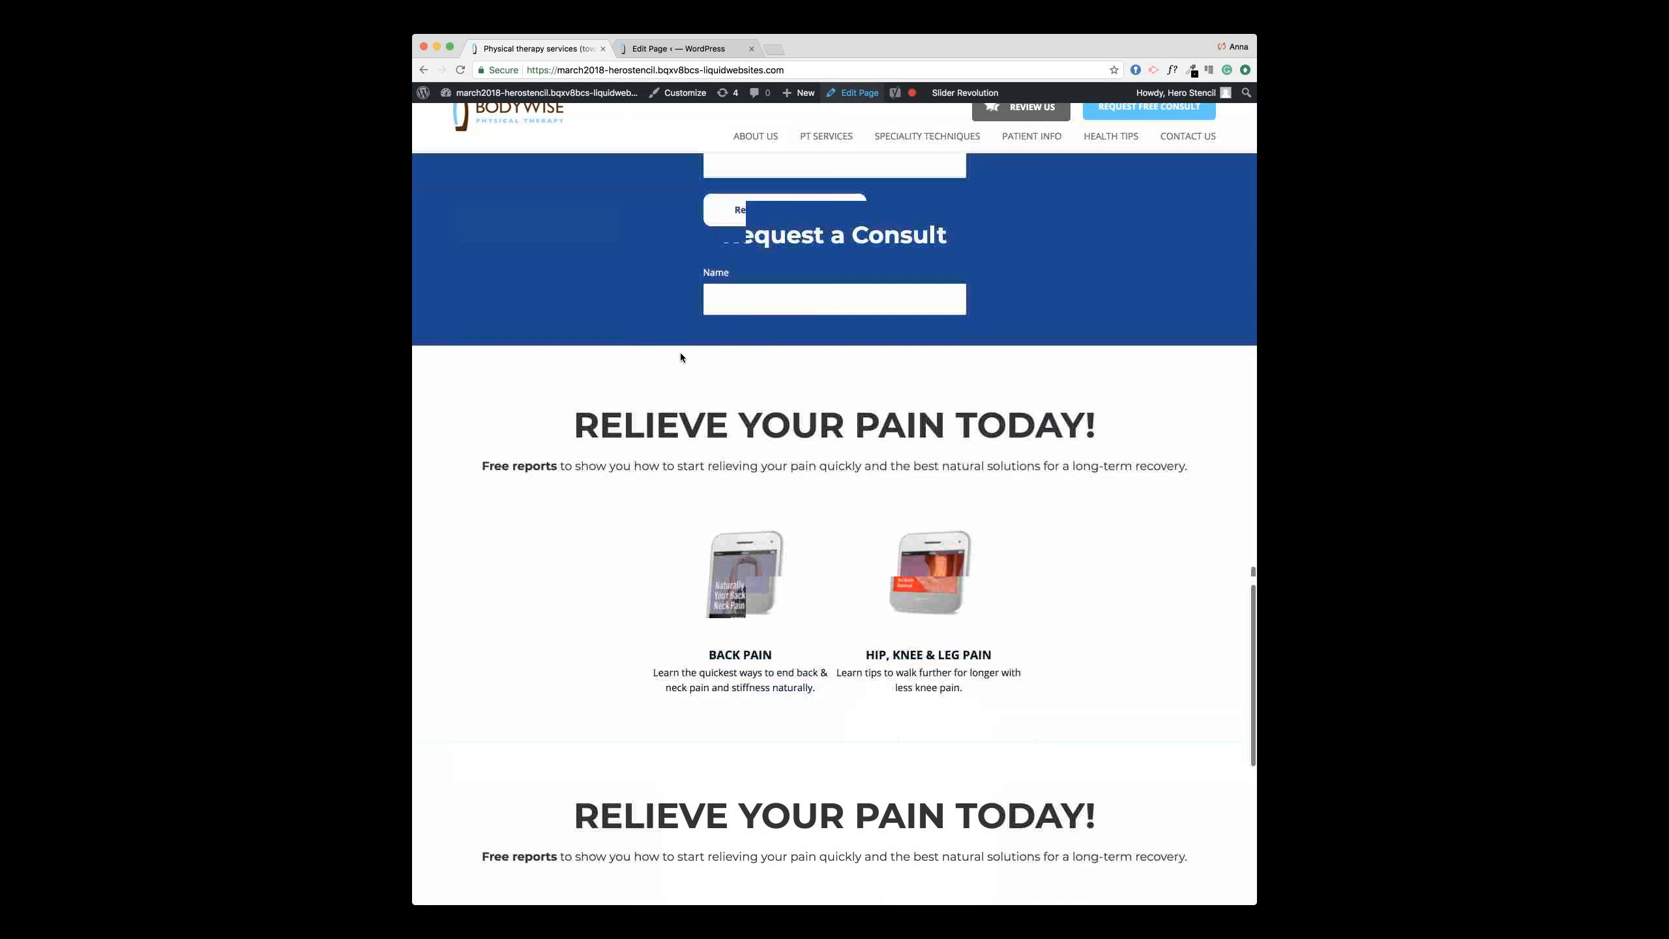
drag(529, 530, 453, 316)
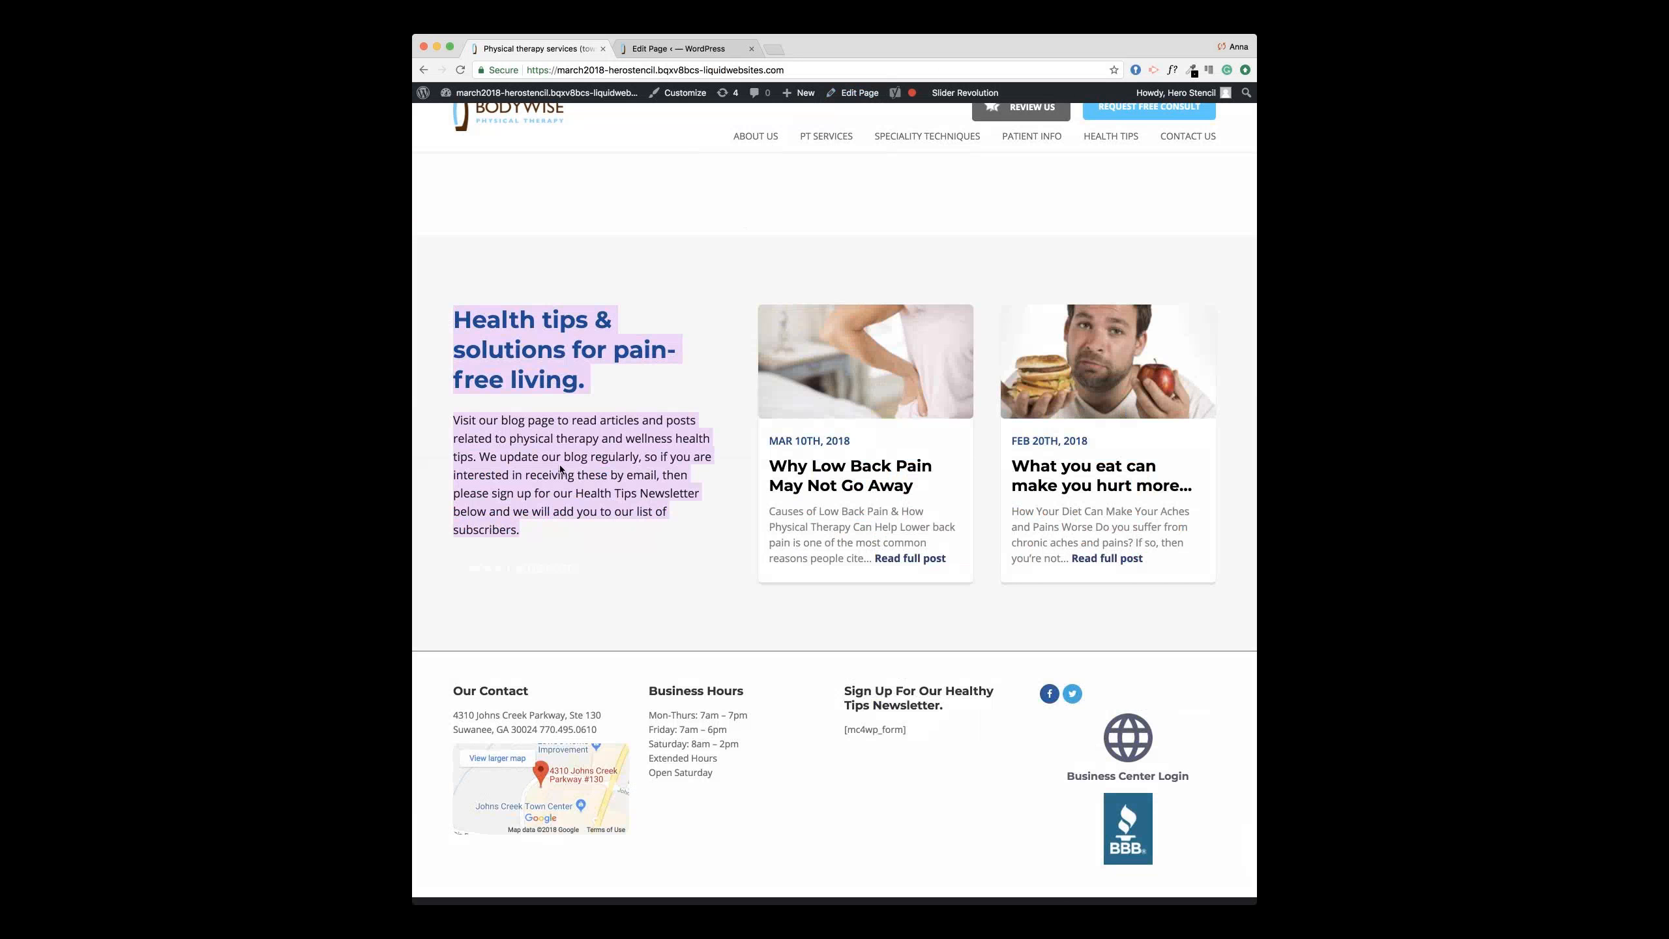
click(711, 526)
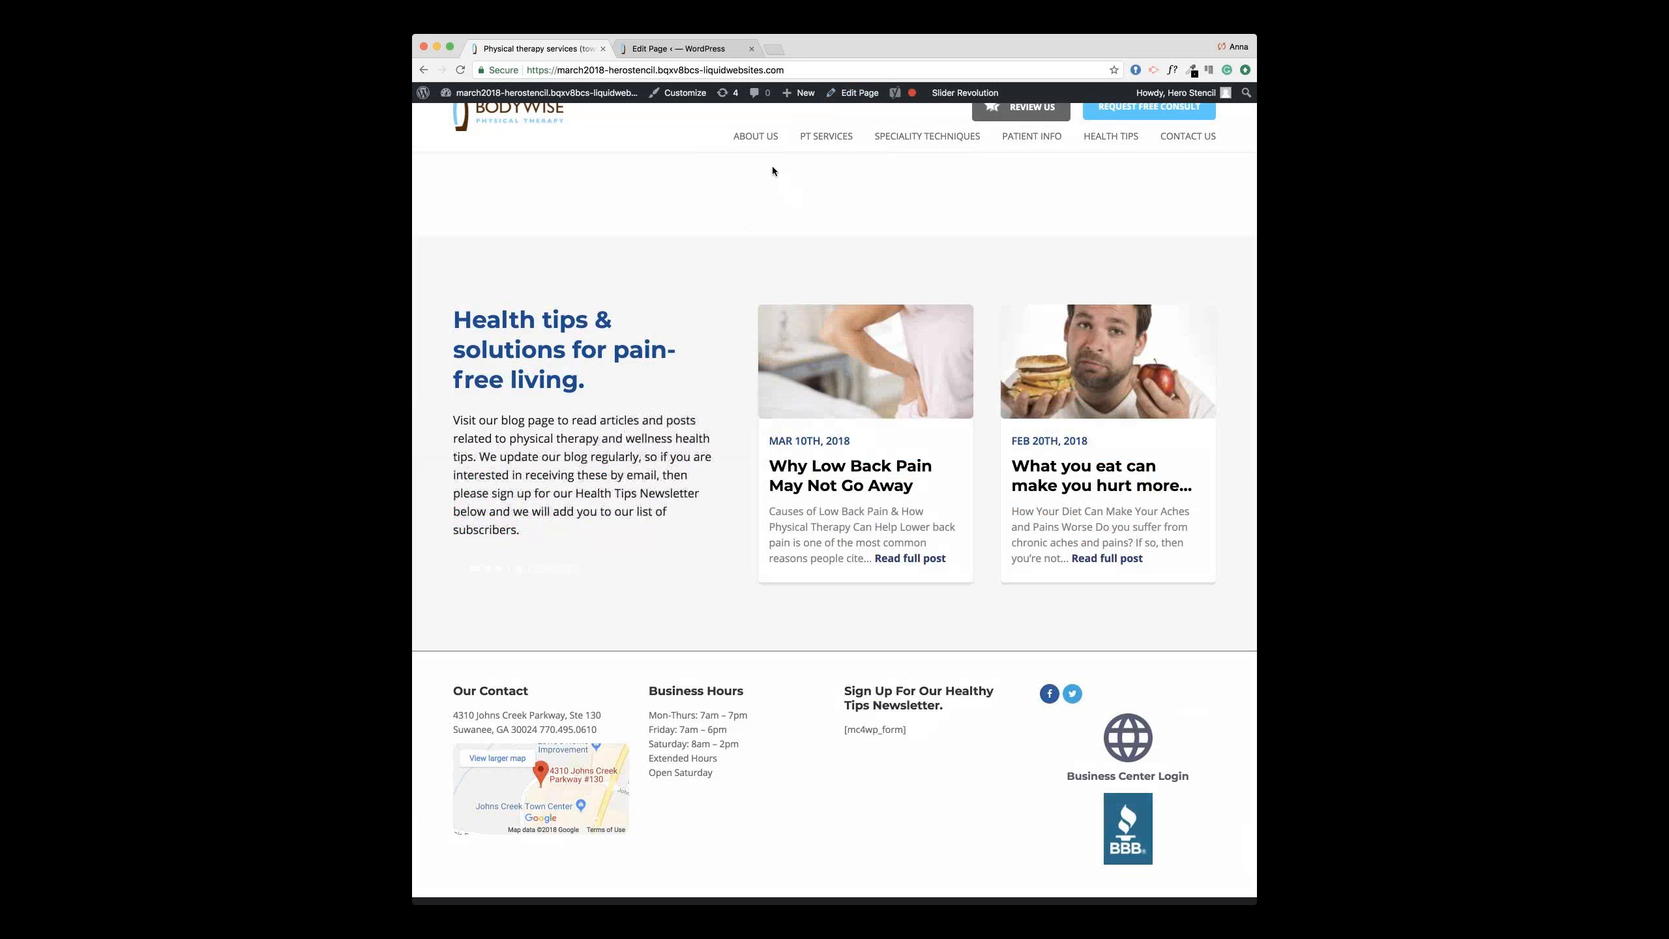
scroll(800, 185, up, 1)
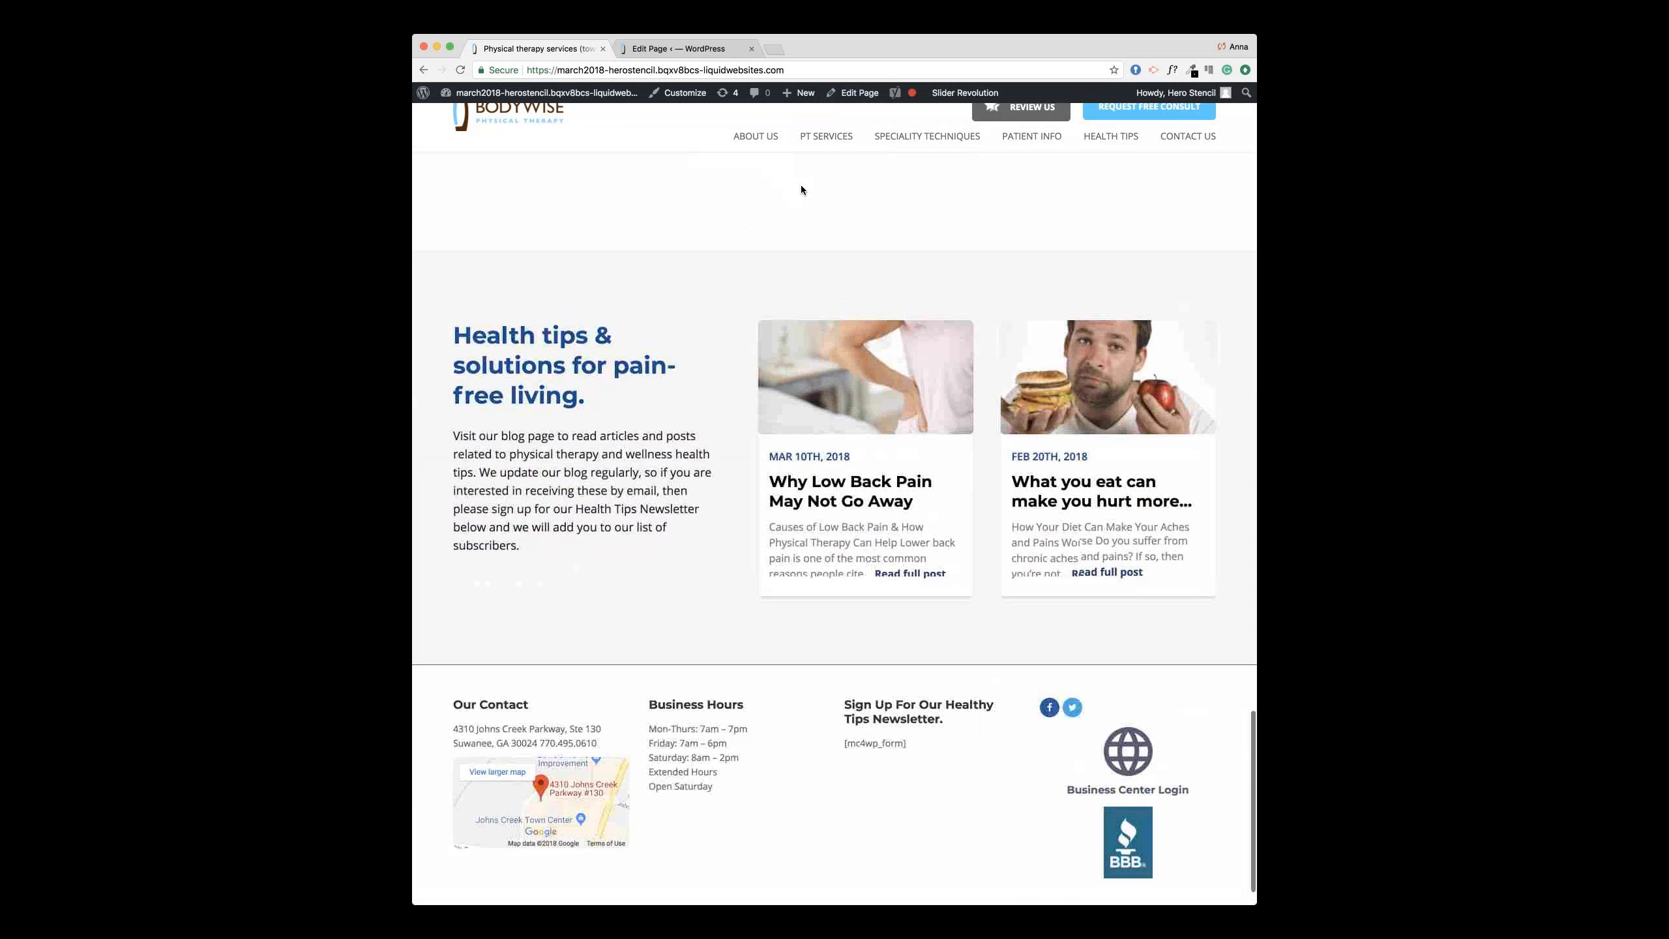
scroll(801, 185, up, 1)
Step: Open the Back Pain and Sciatica page from PT Services and open its editor in a new tab
mouse_move(838, 137)
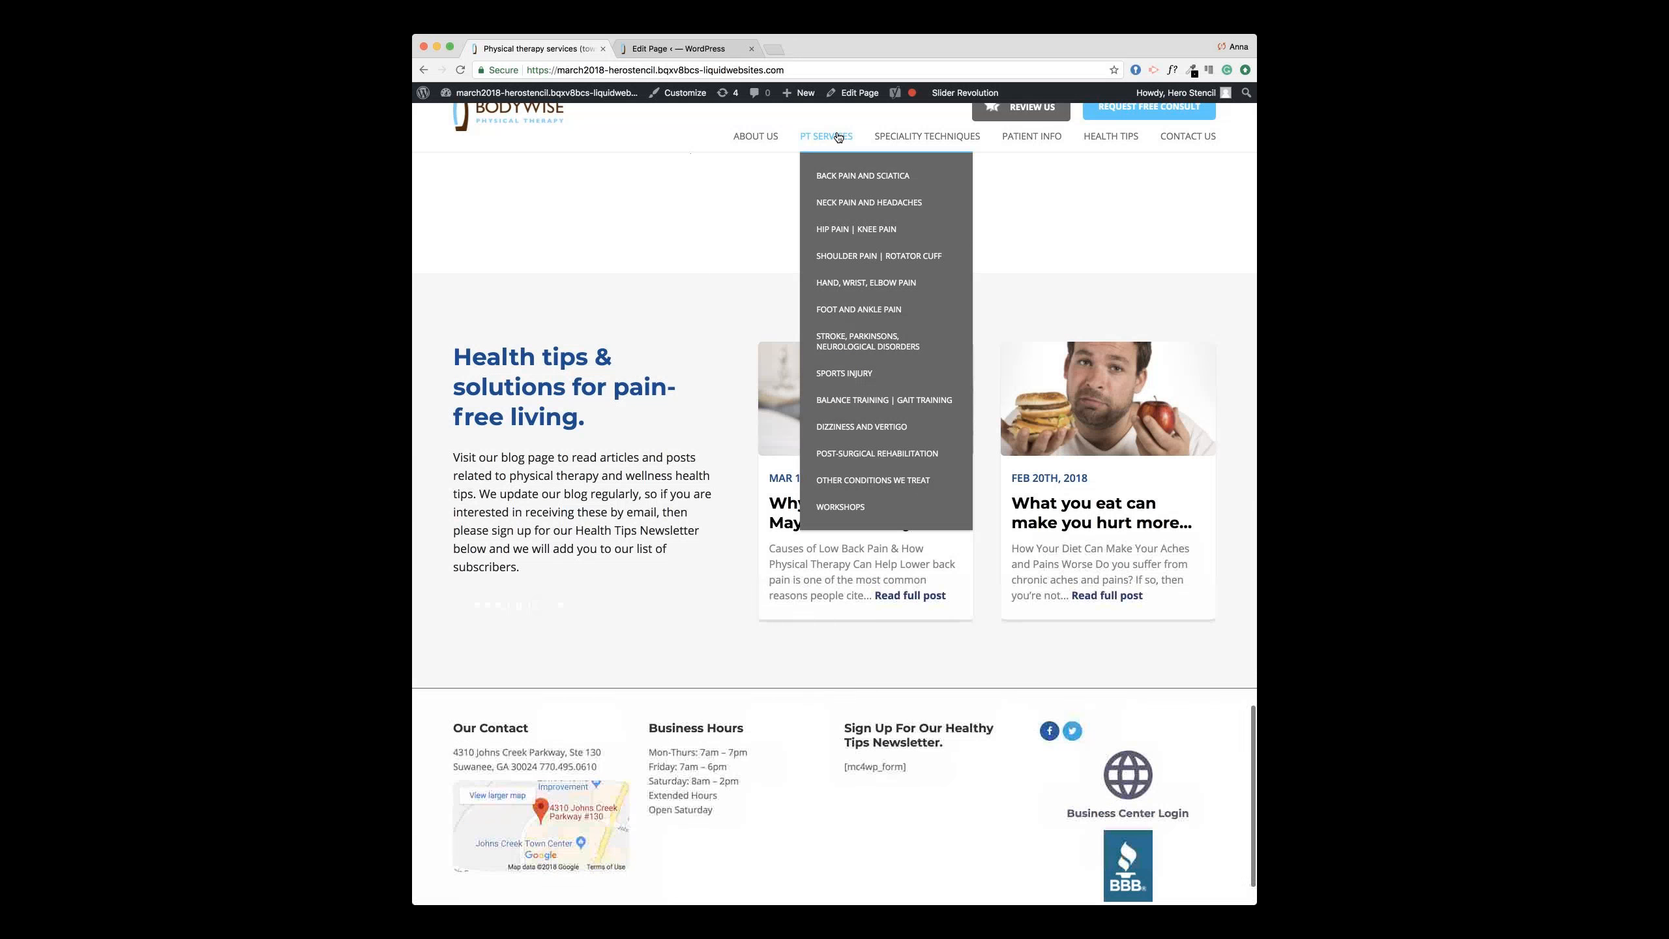
click(838, 176)
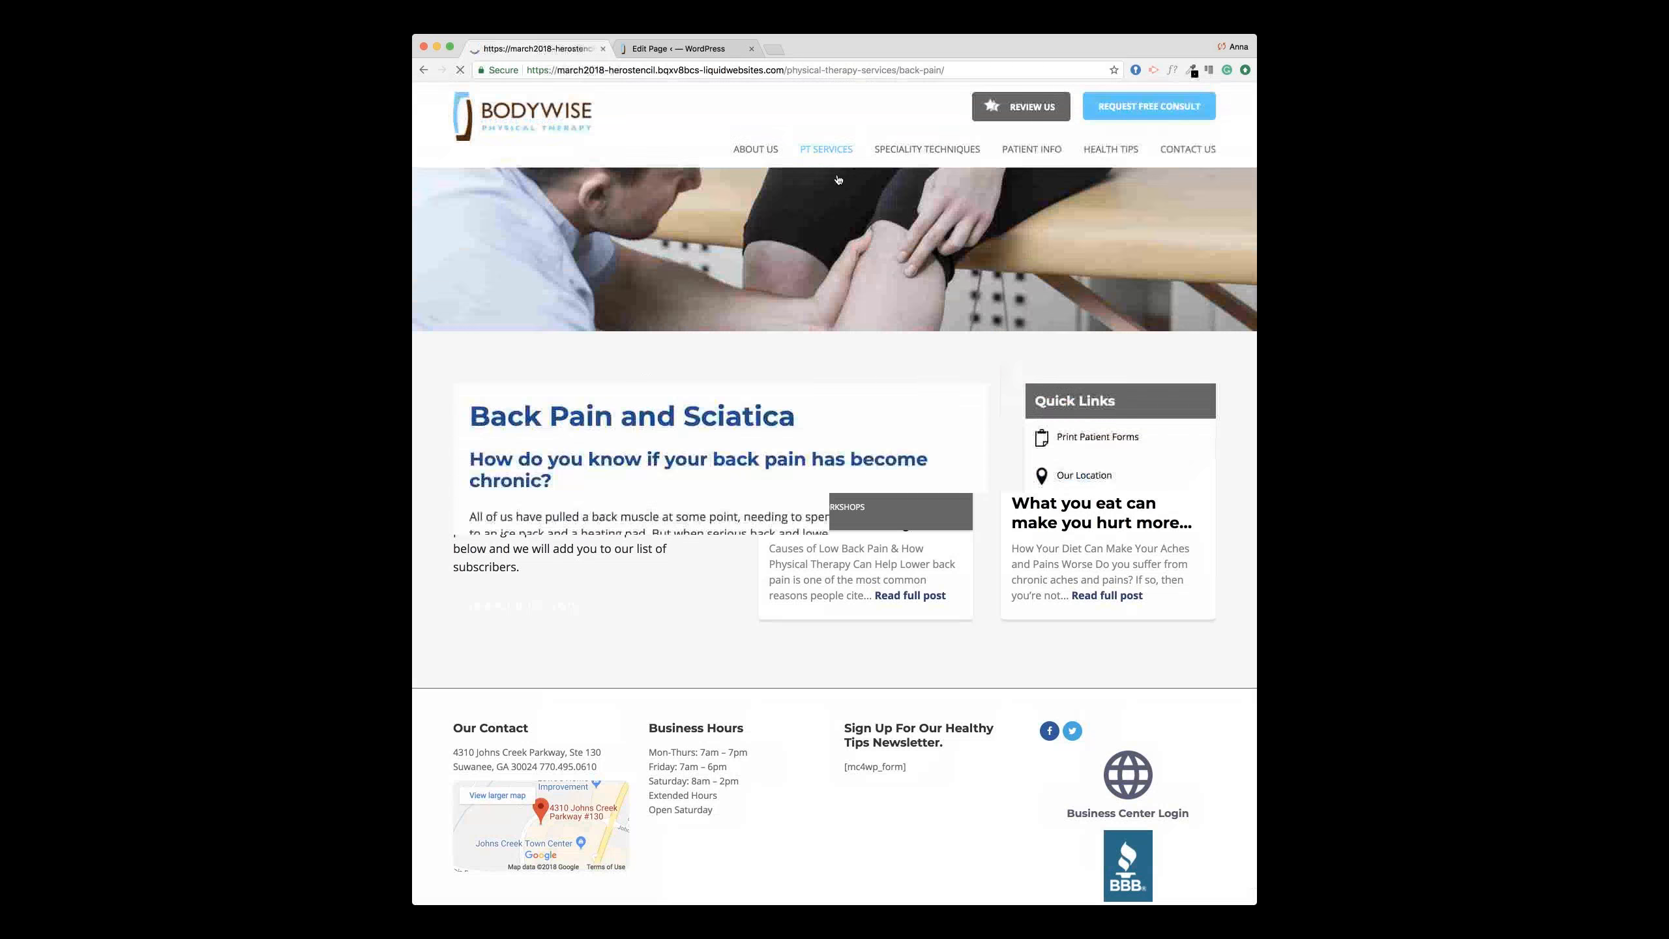
click(699, 49)
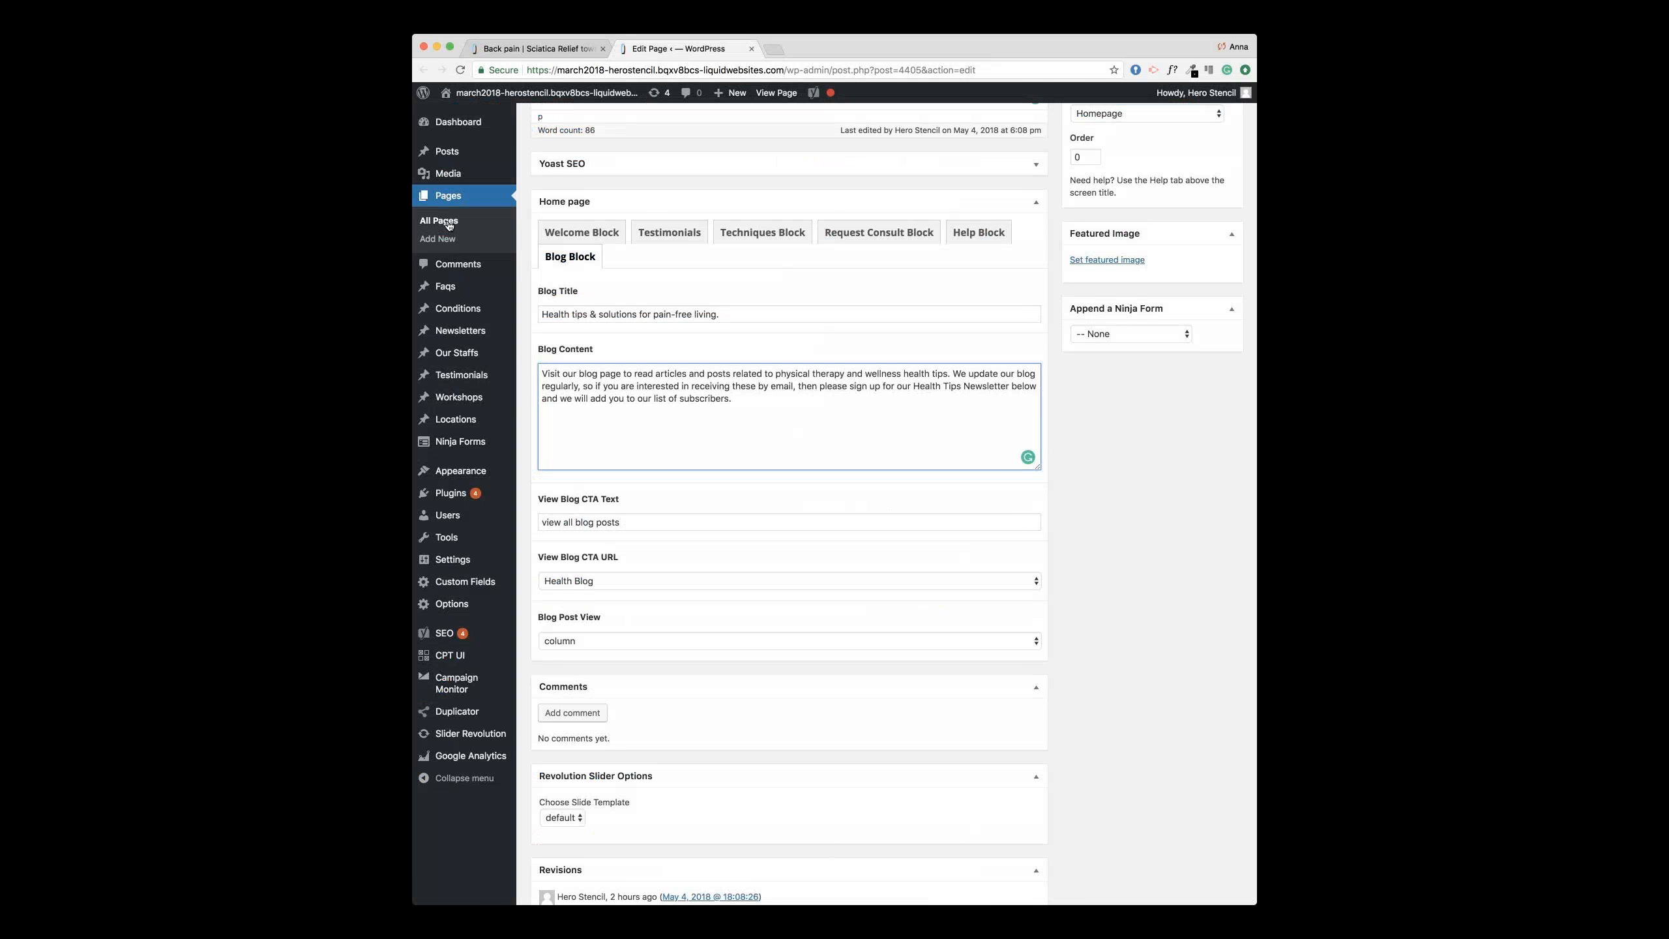
click(447, 225)
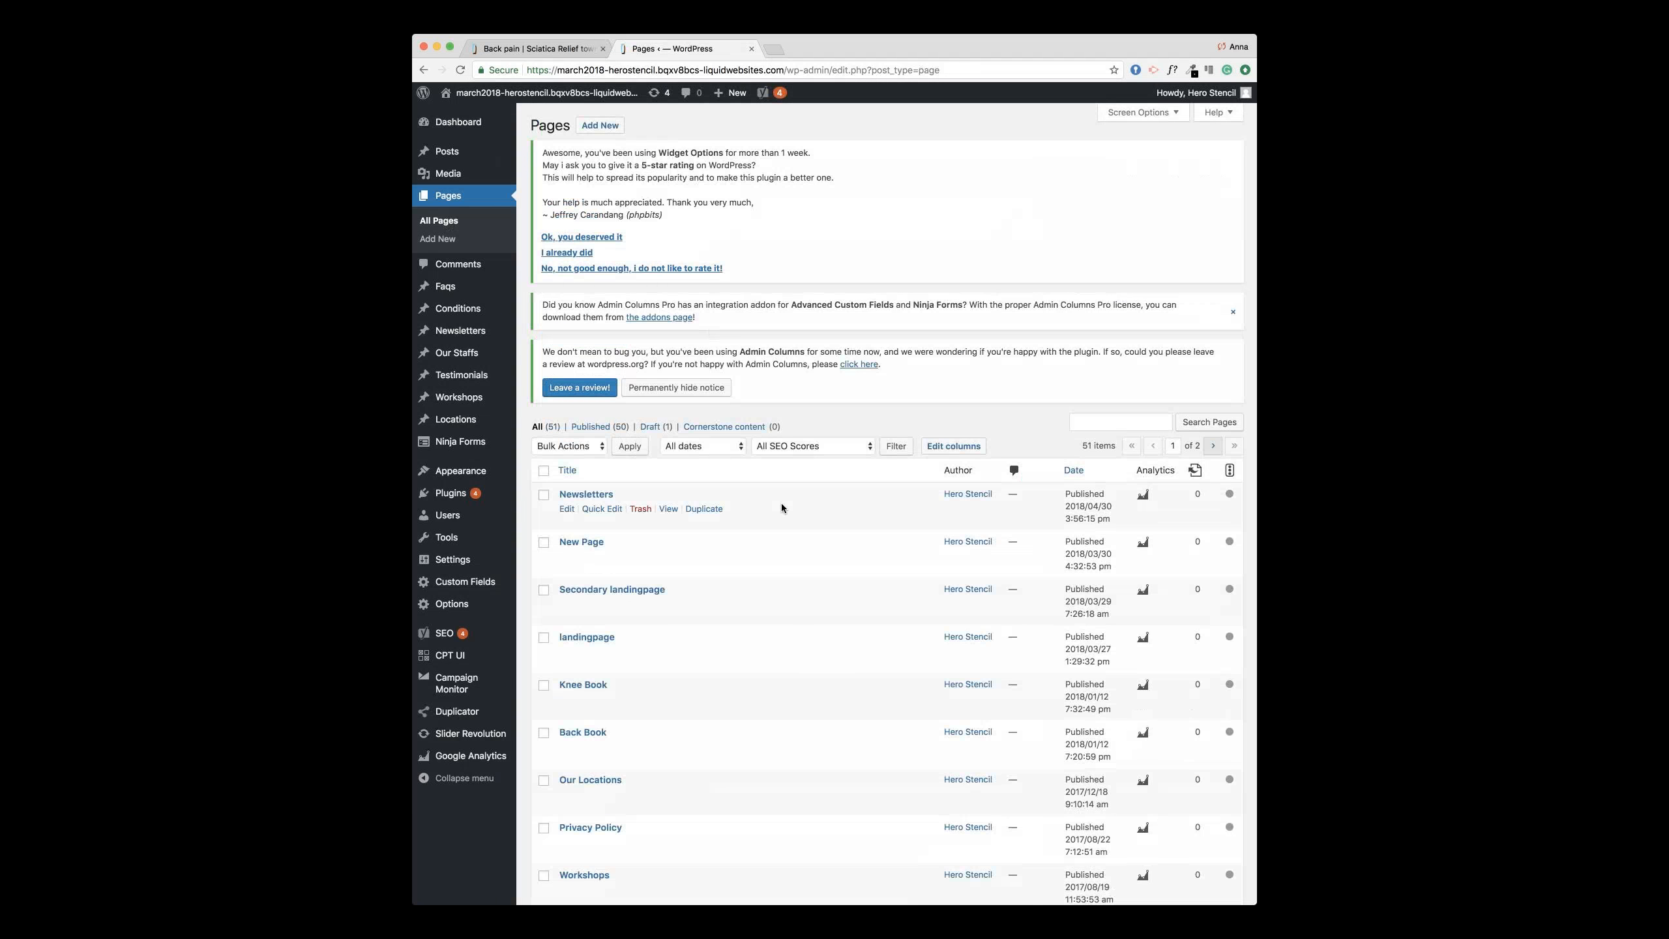
click(557, 48)
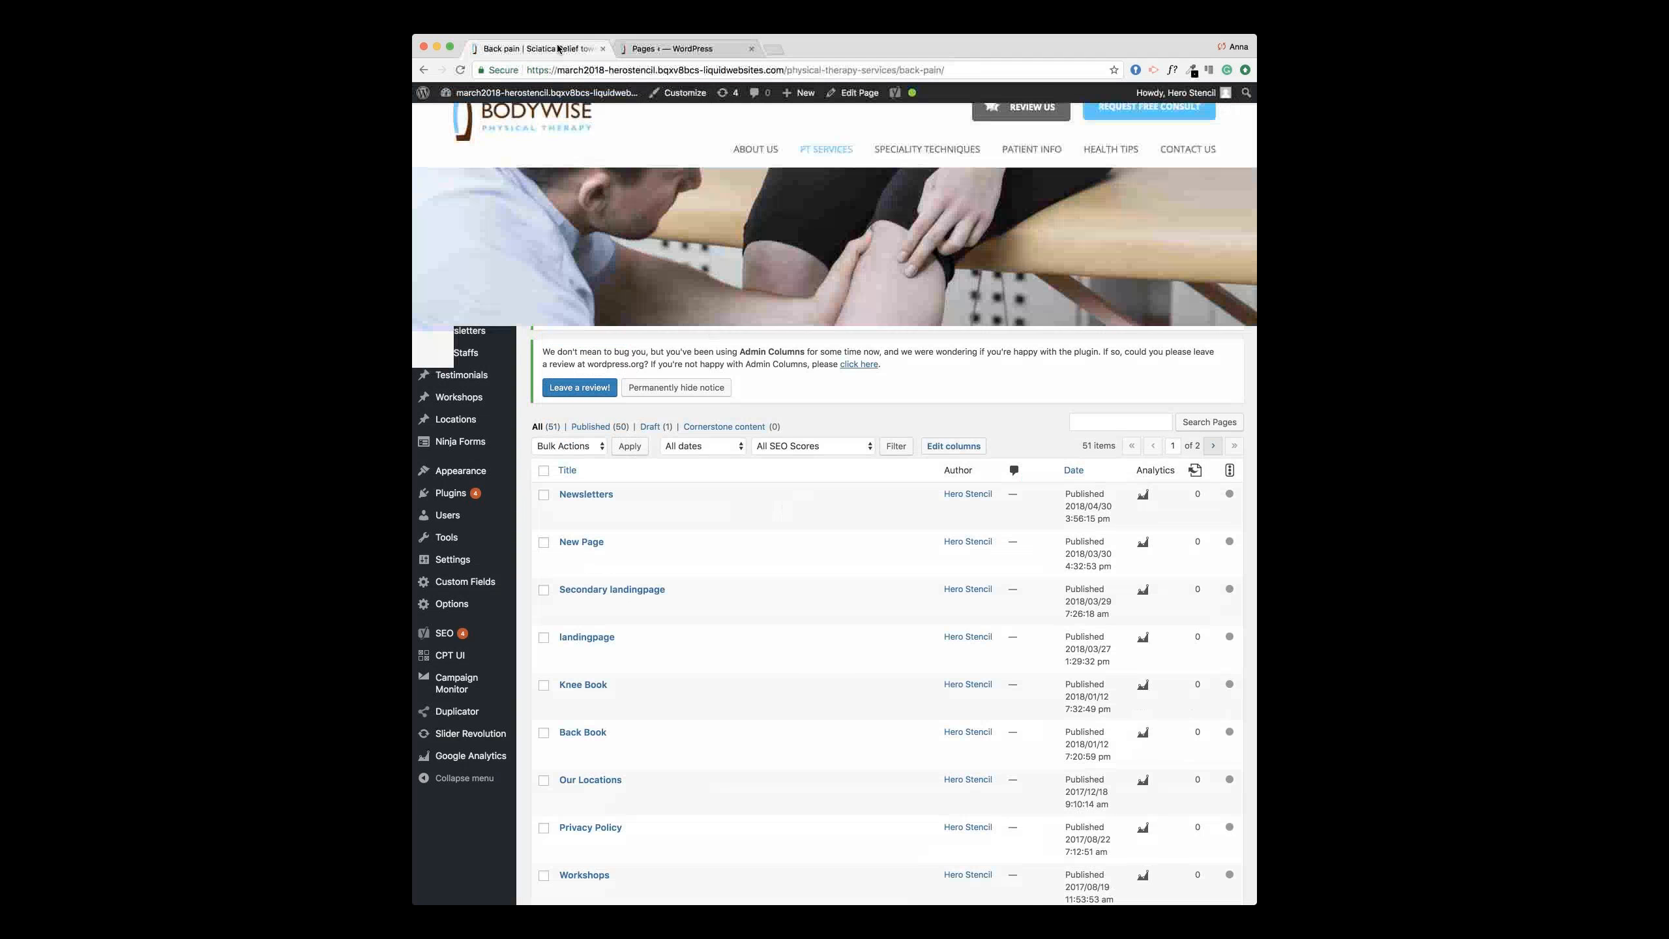
mouse_move(826, 150)
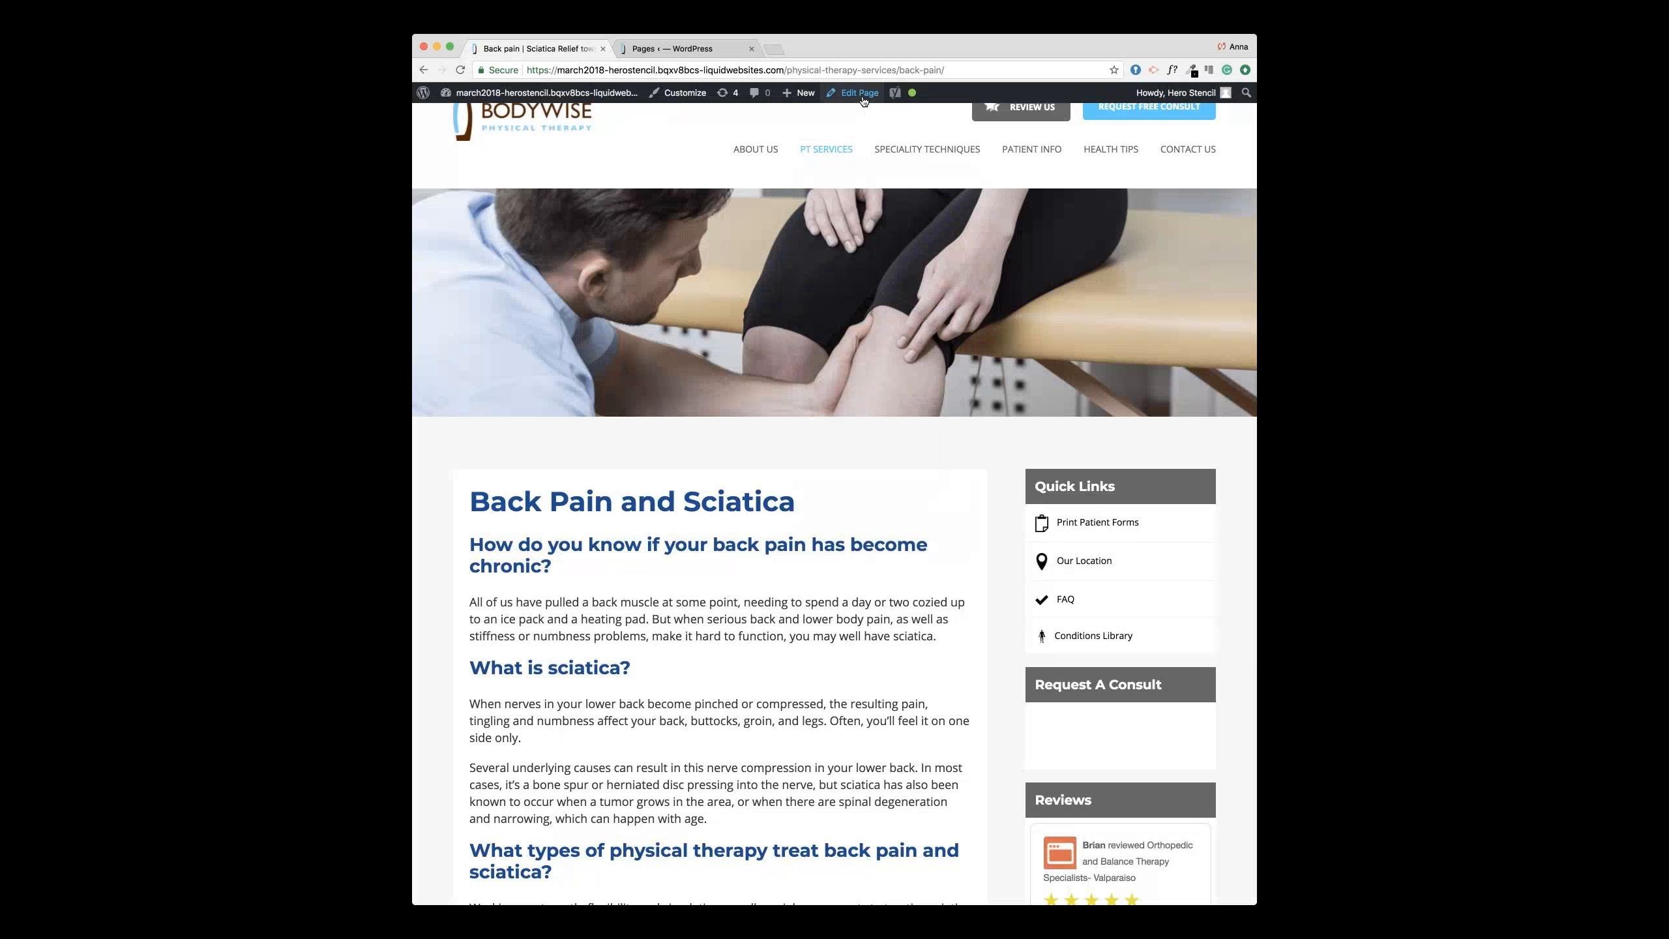
super+click(861, 92)
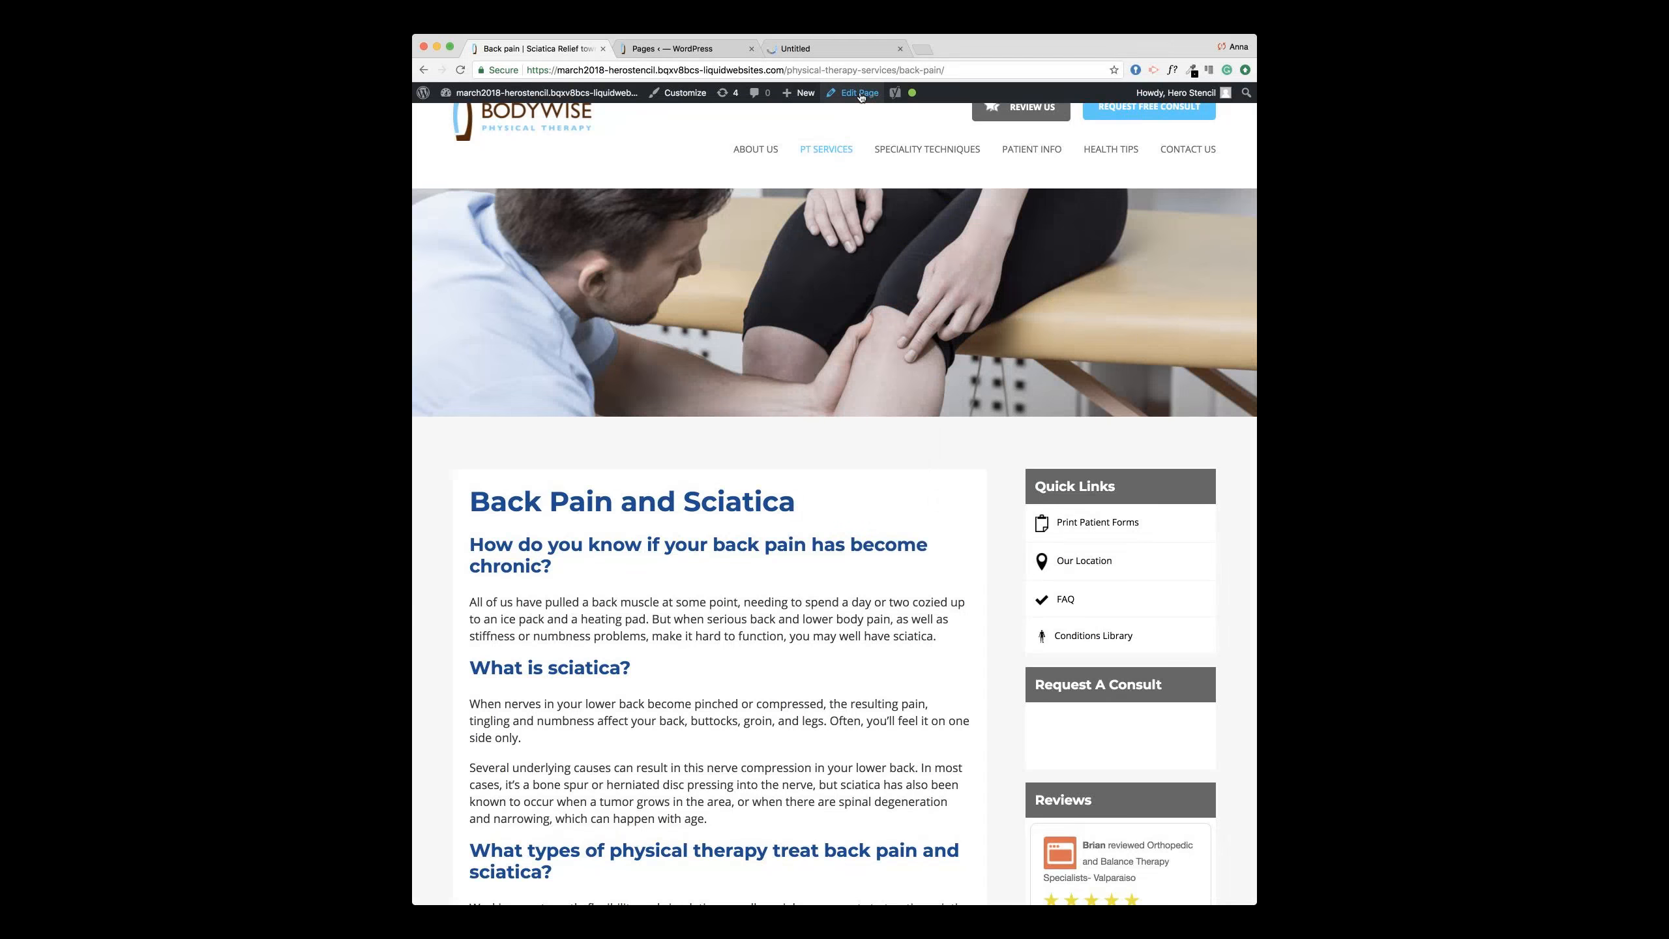
click(751, 49)
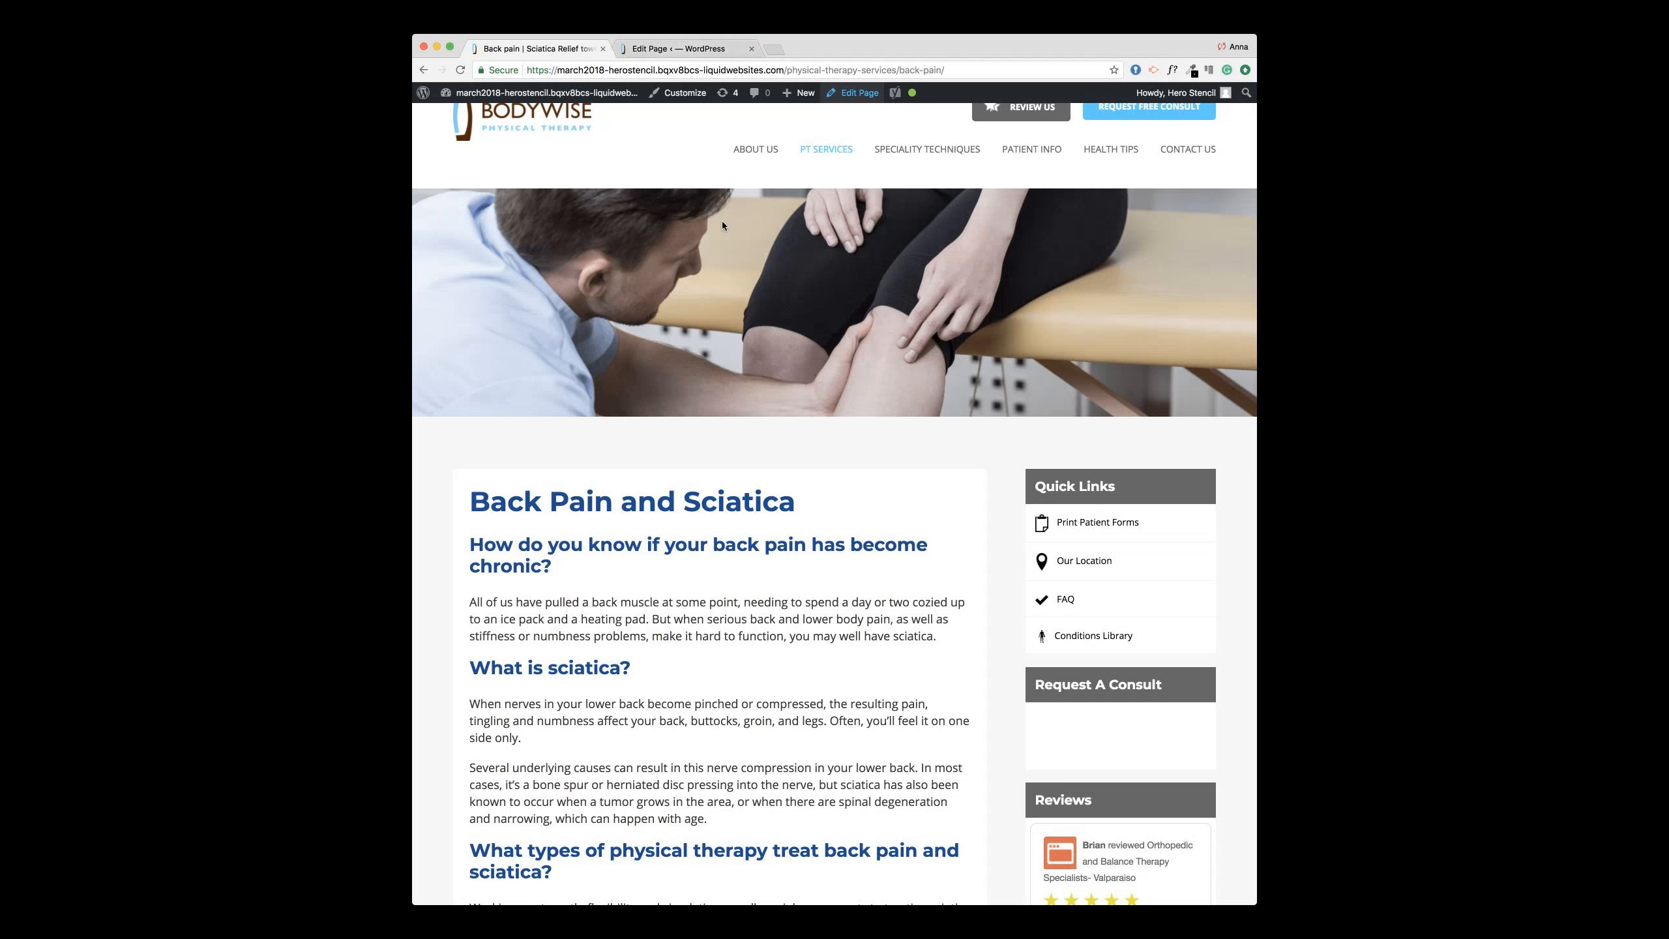
Step: Compare the Back Pain and Sciatica title on the live page with the editor
scroll(723, 220, down, 1)
scroll(722, 225, down, 2)
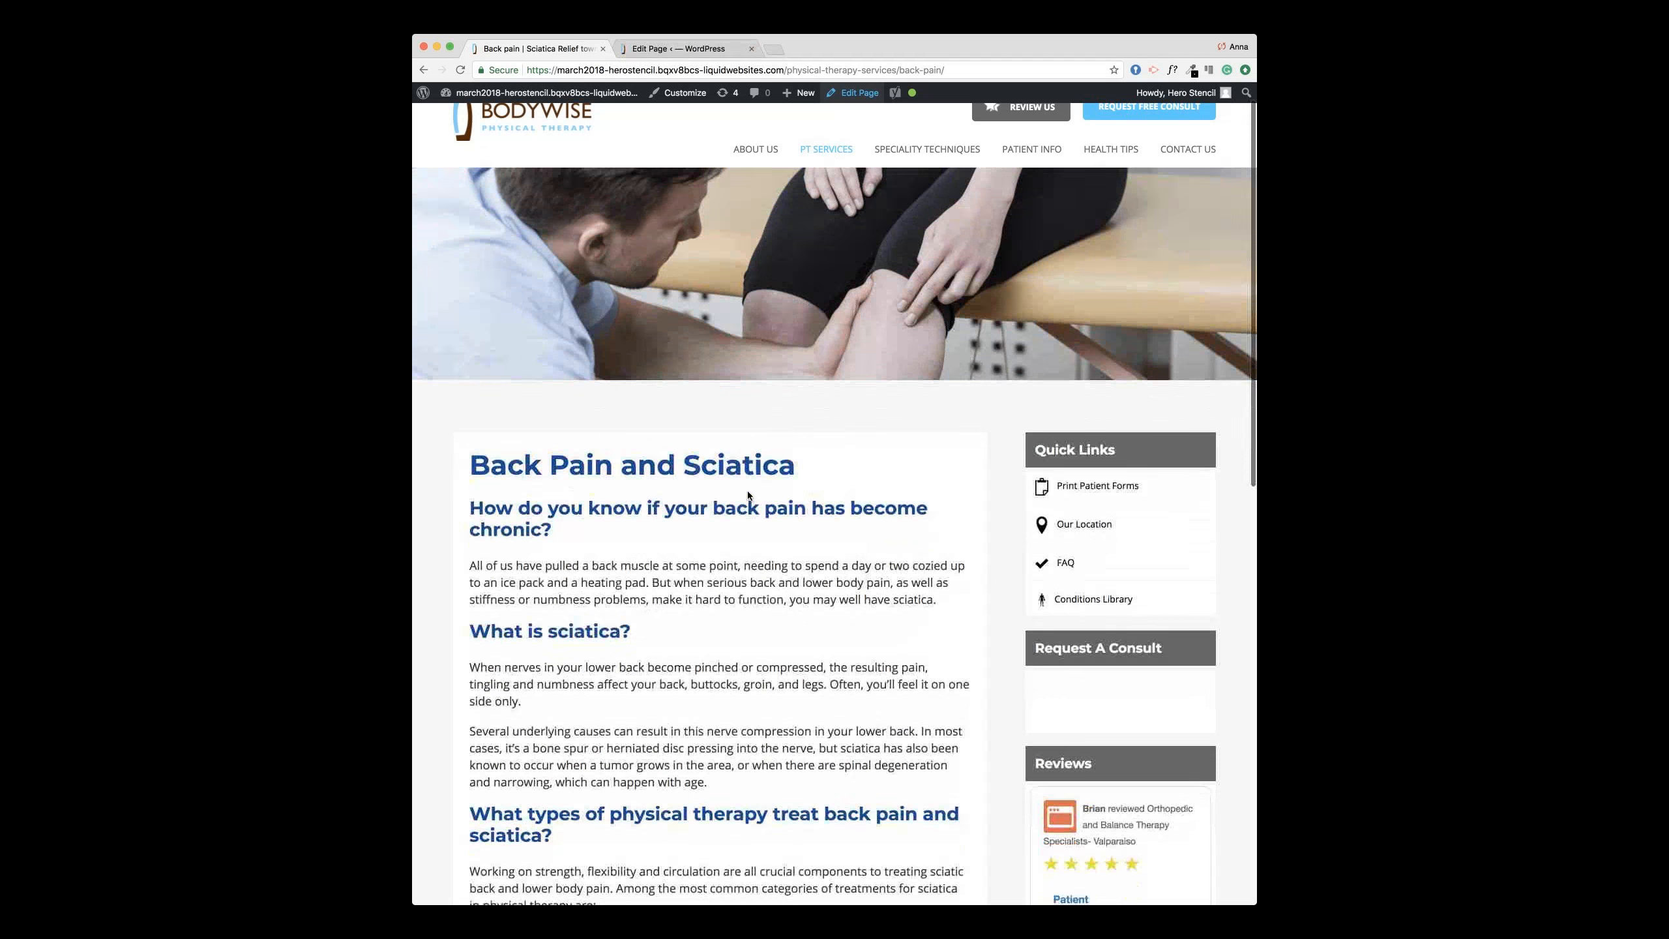
drag(617, 444, 473, 442)
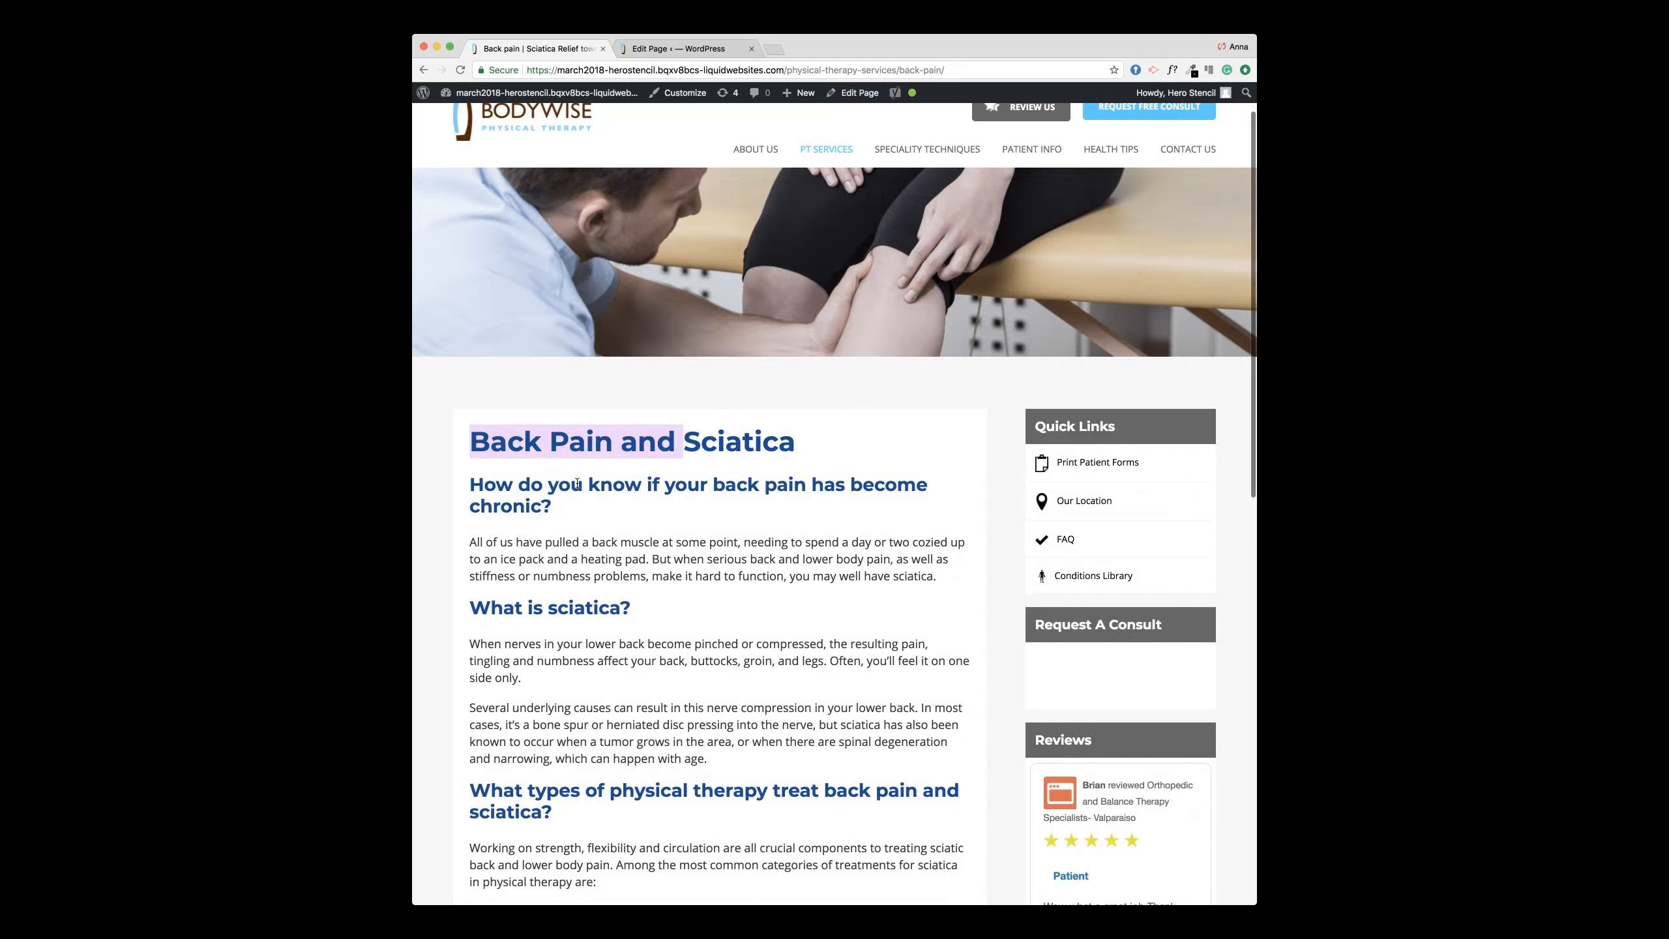
click(598, 525)
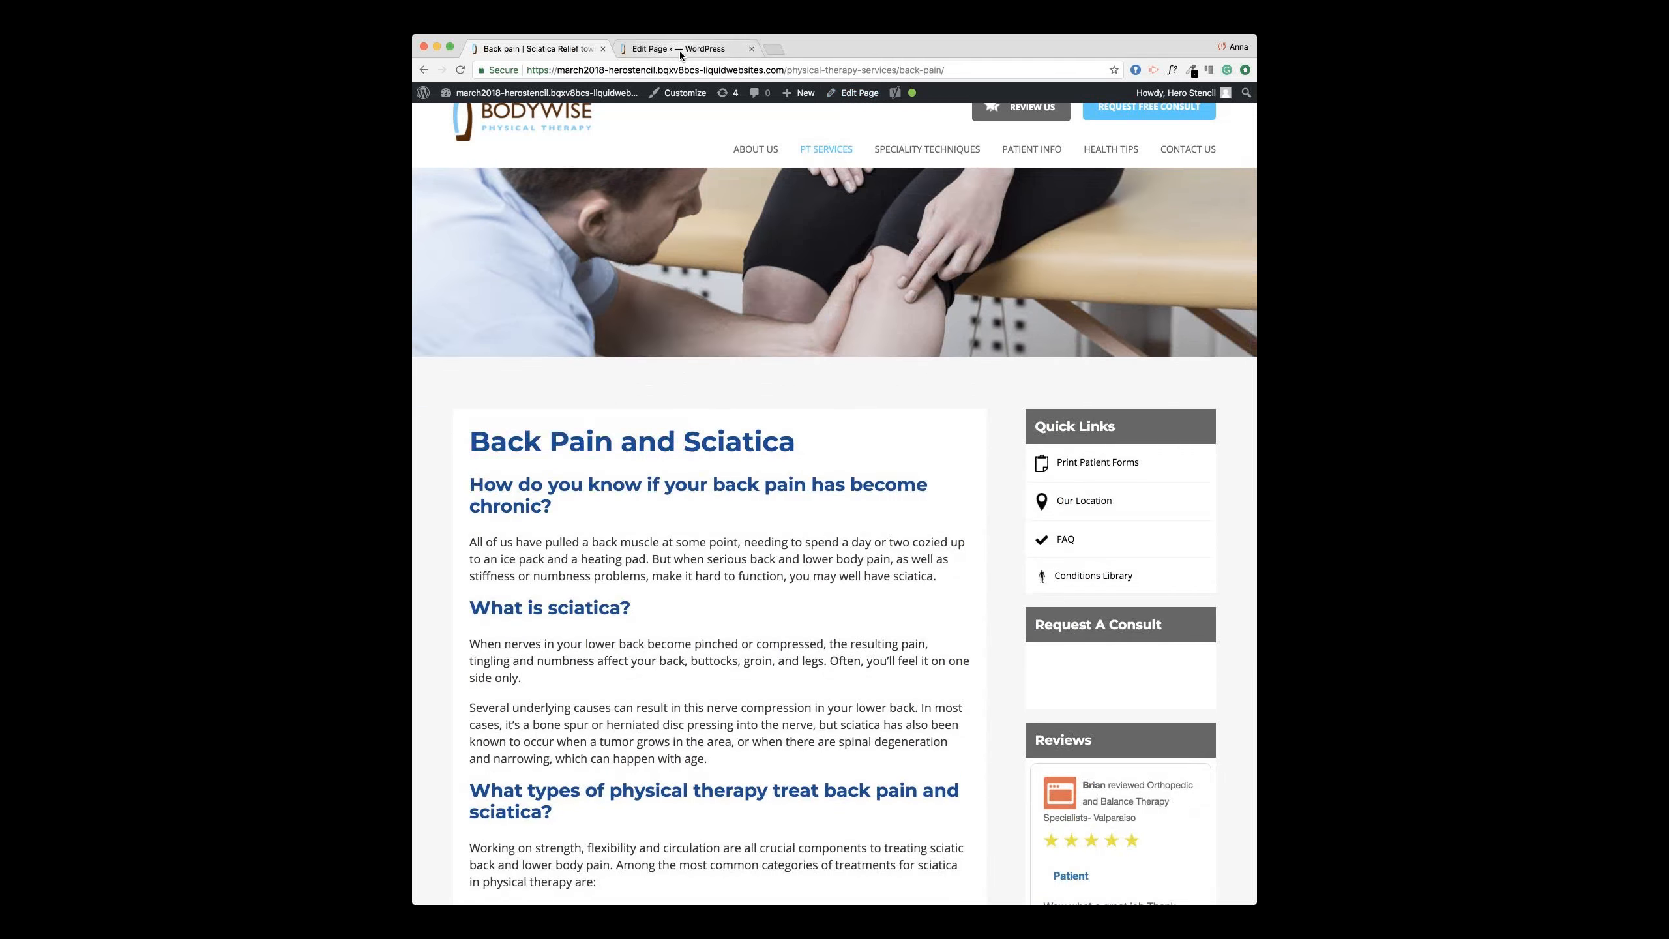
click(679, 51)
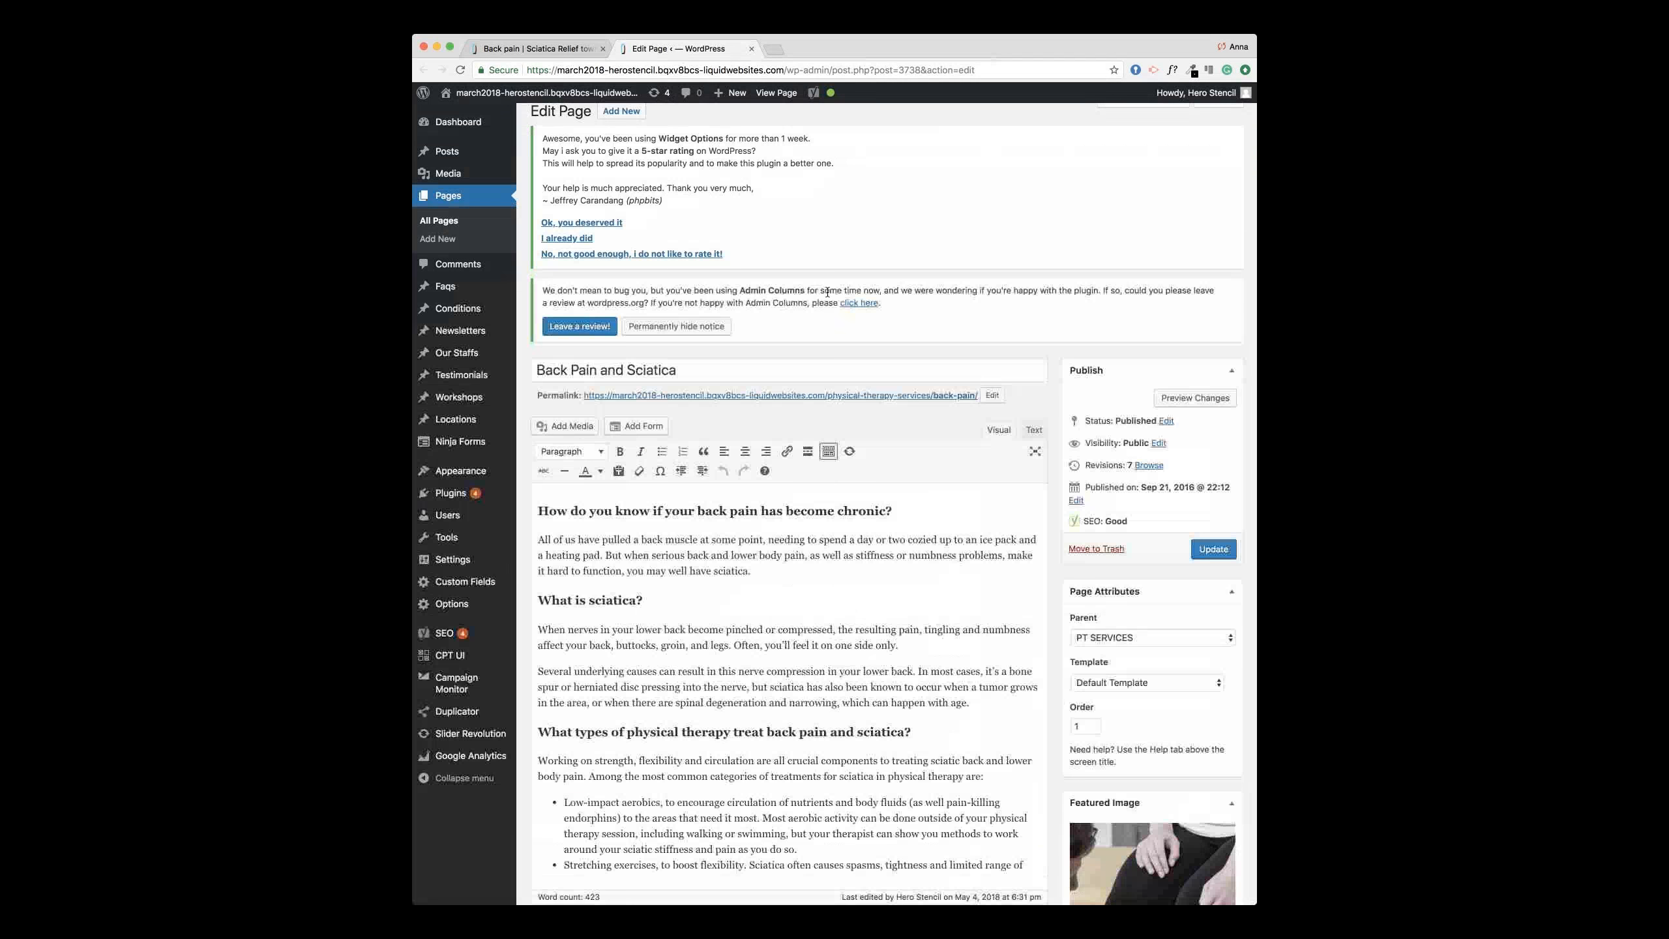
scroll(826, 292, down, 3)
scroll(826, 292, up, 2)
click(693, 319)
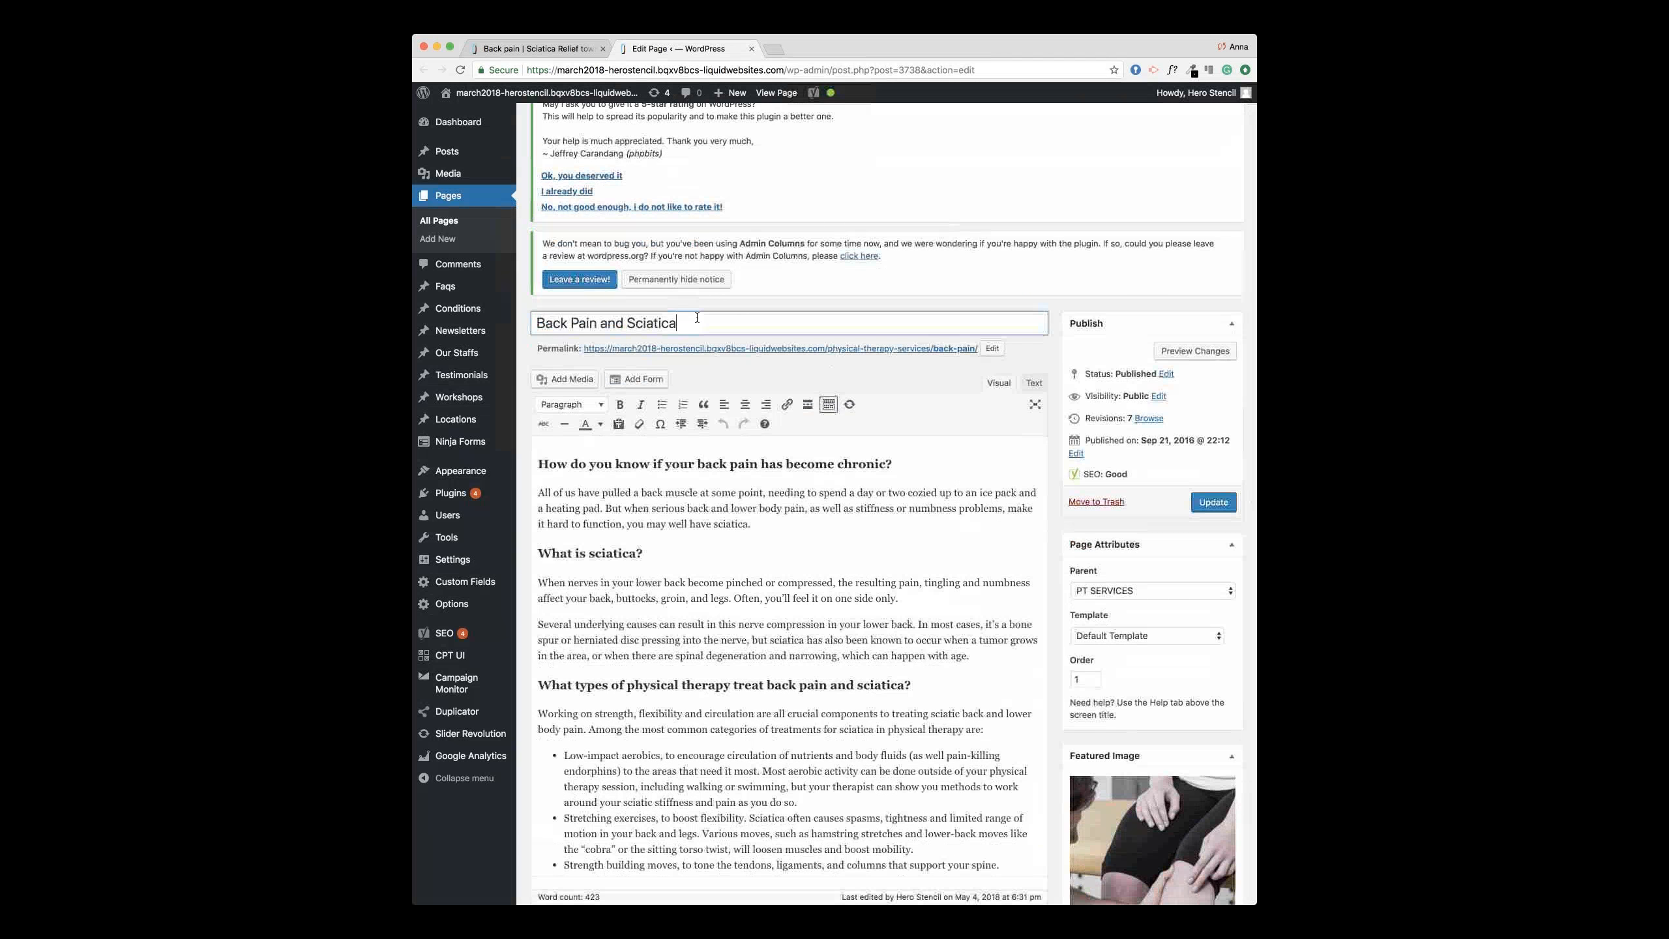
click(573, 50)
drag(797, 441, 473, 432)
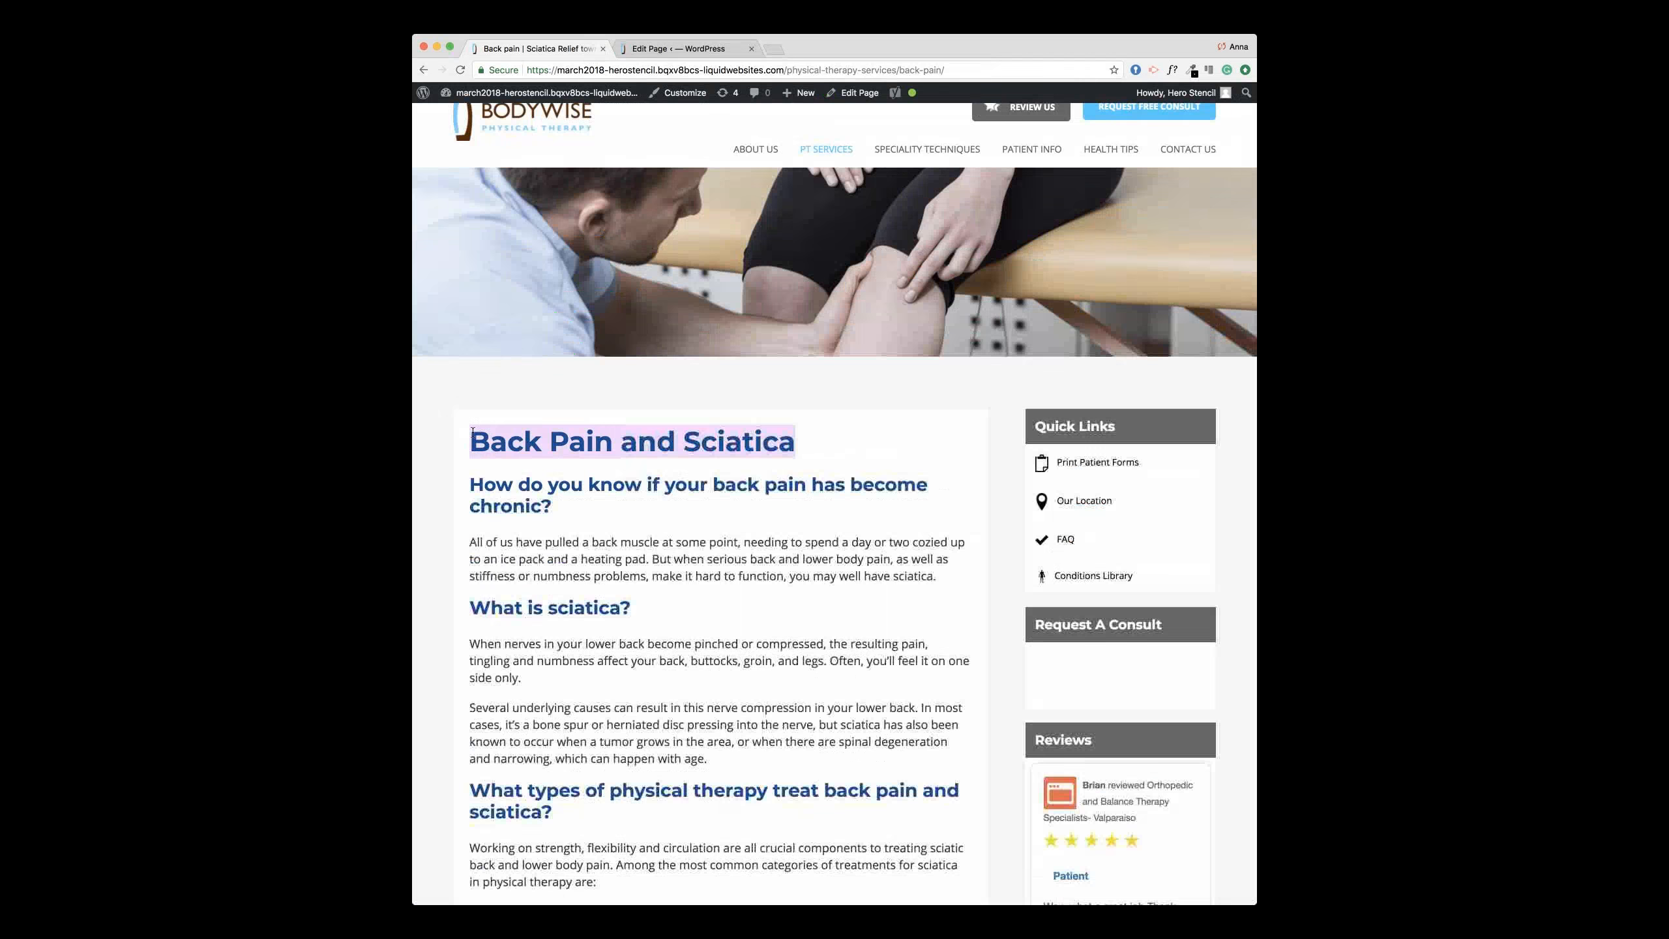
click(663, 49)
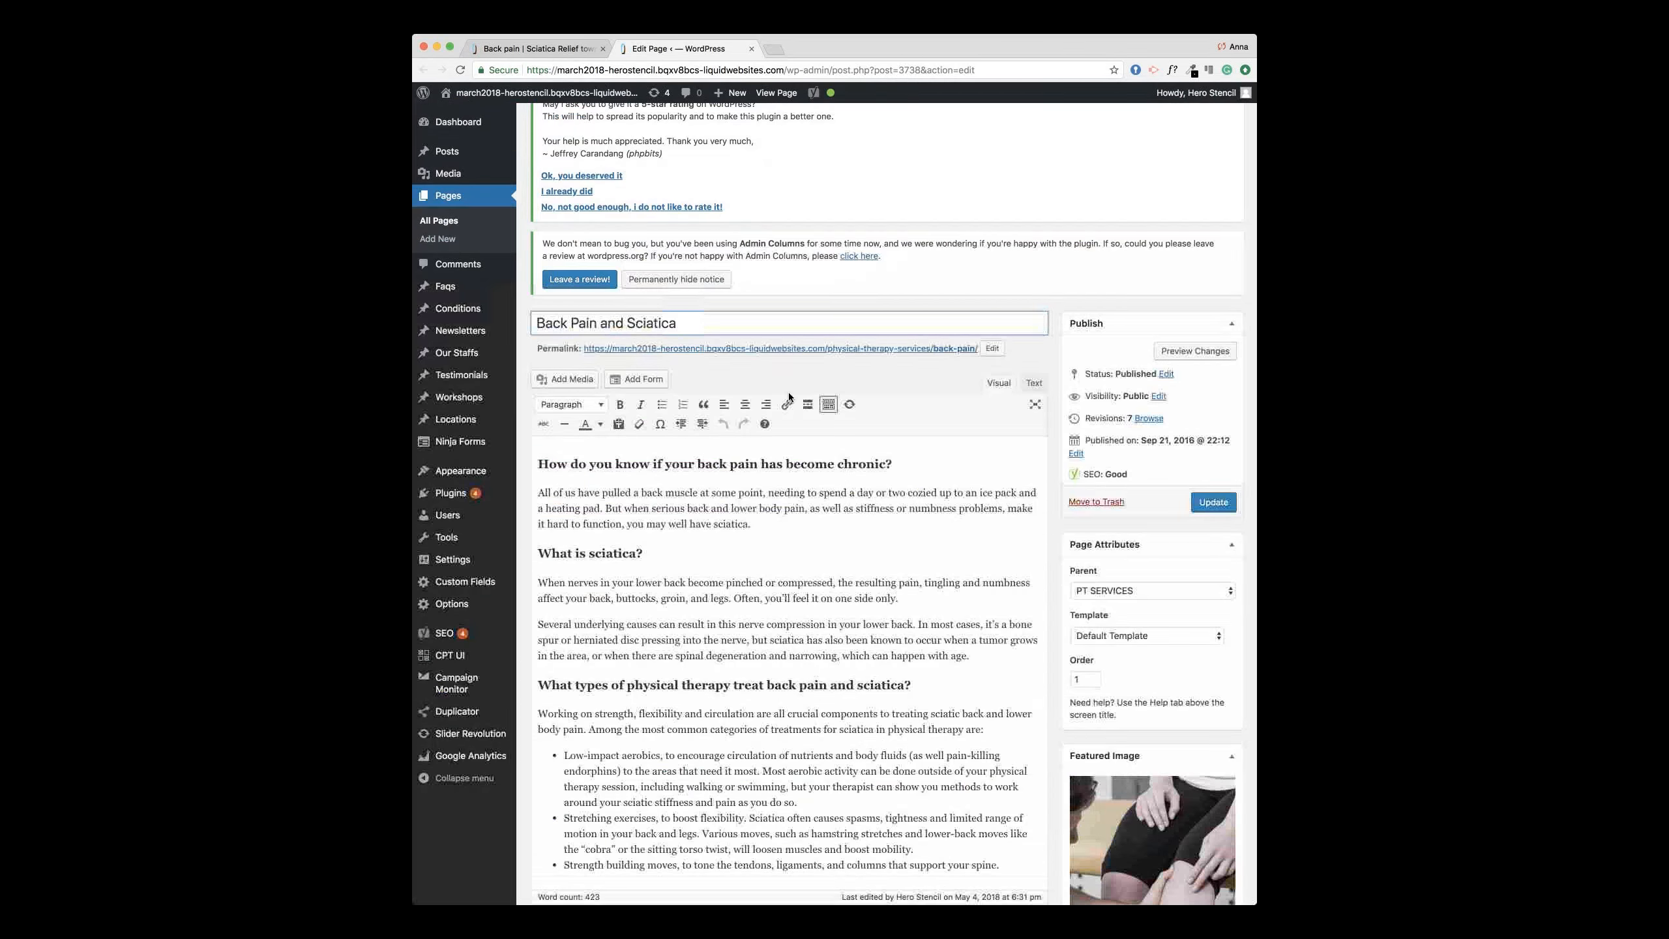
Step: Bring up the media library for the page's Featured Image
scroll(789, 397, down, 1)
drag(734, 480, 786, 518)
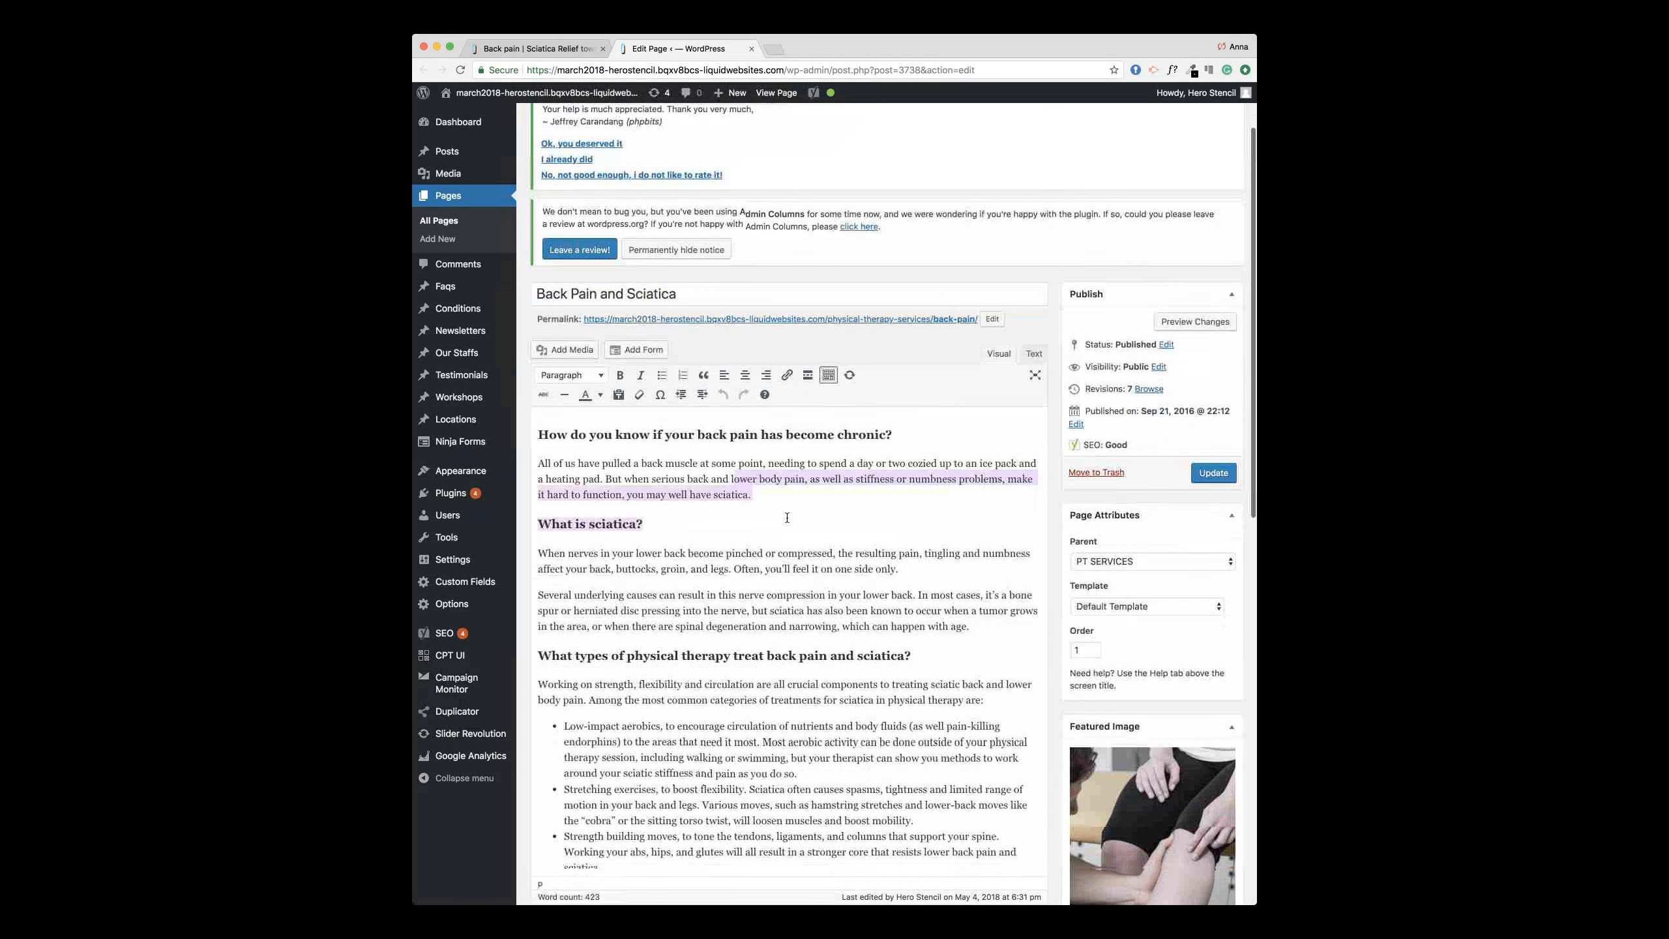
scroll(786, 517, down, 2)
click(786, 520)
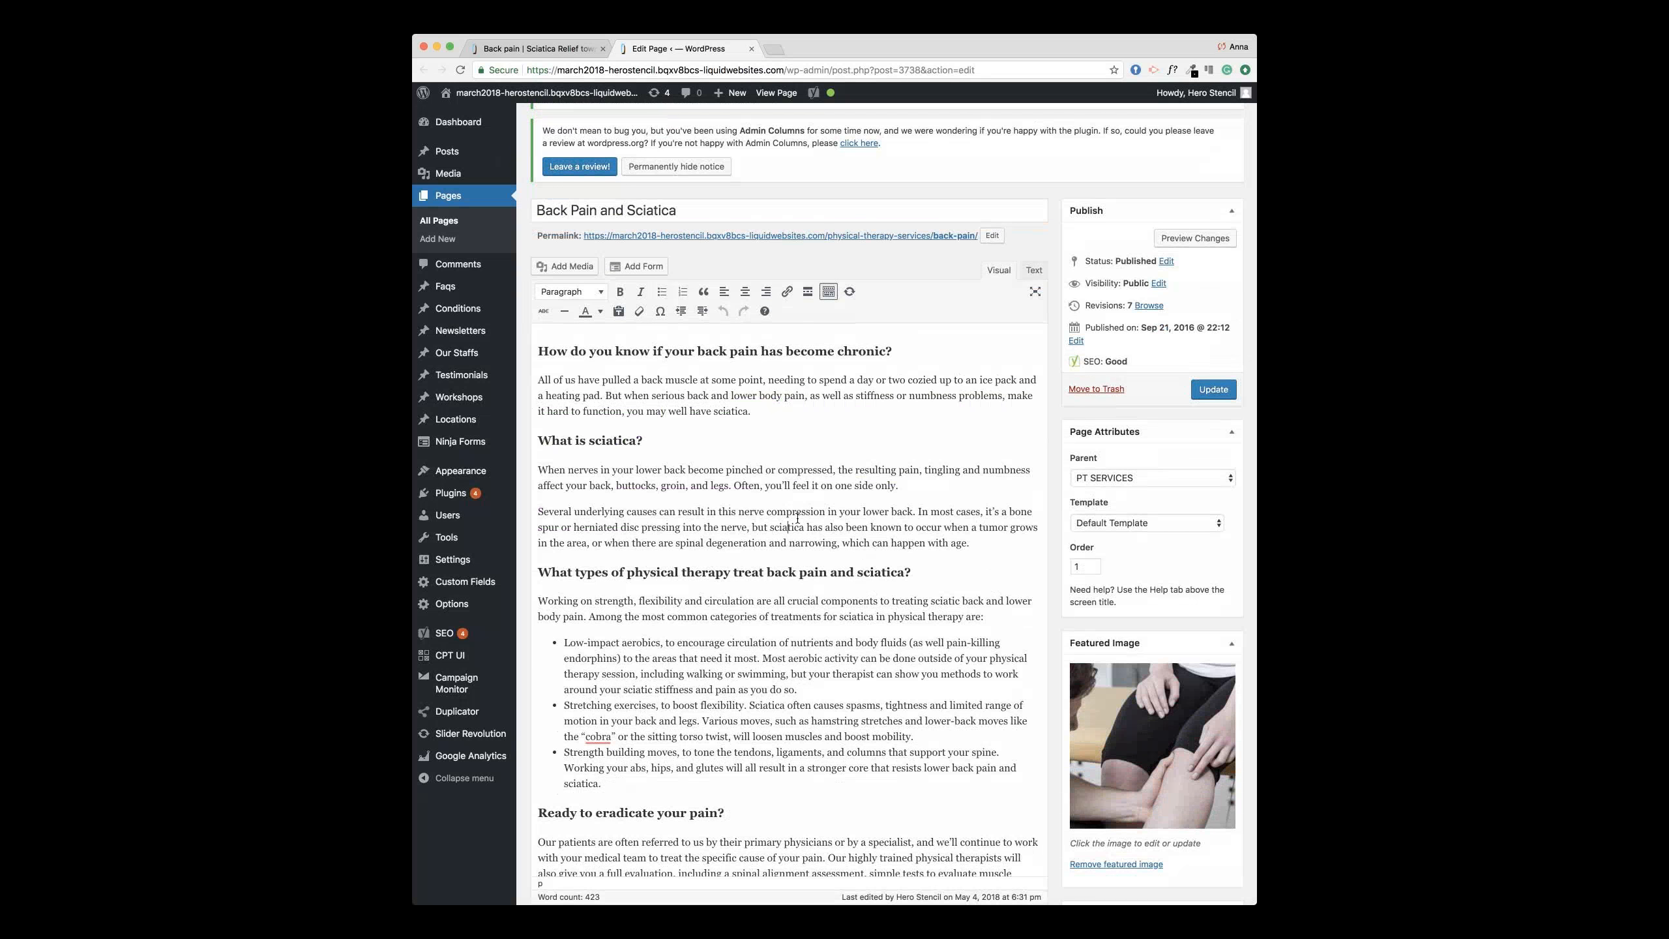
click(1172, 734)
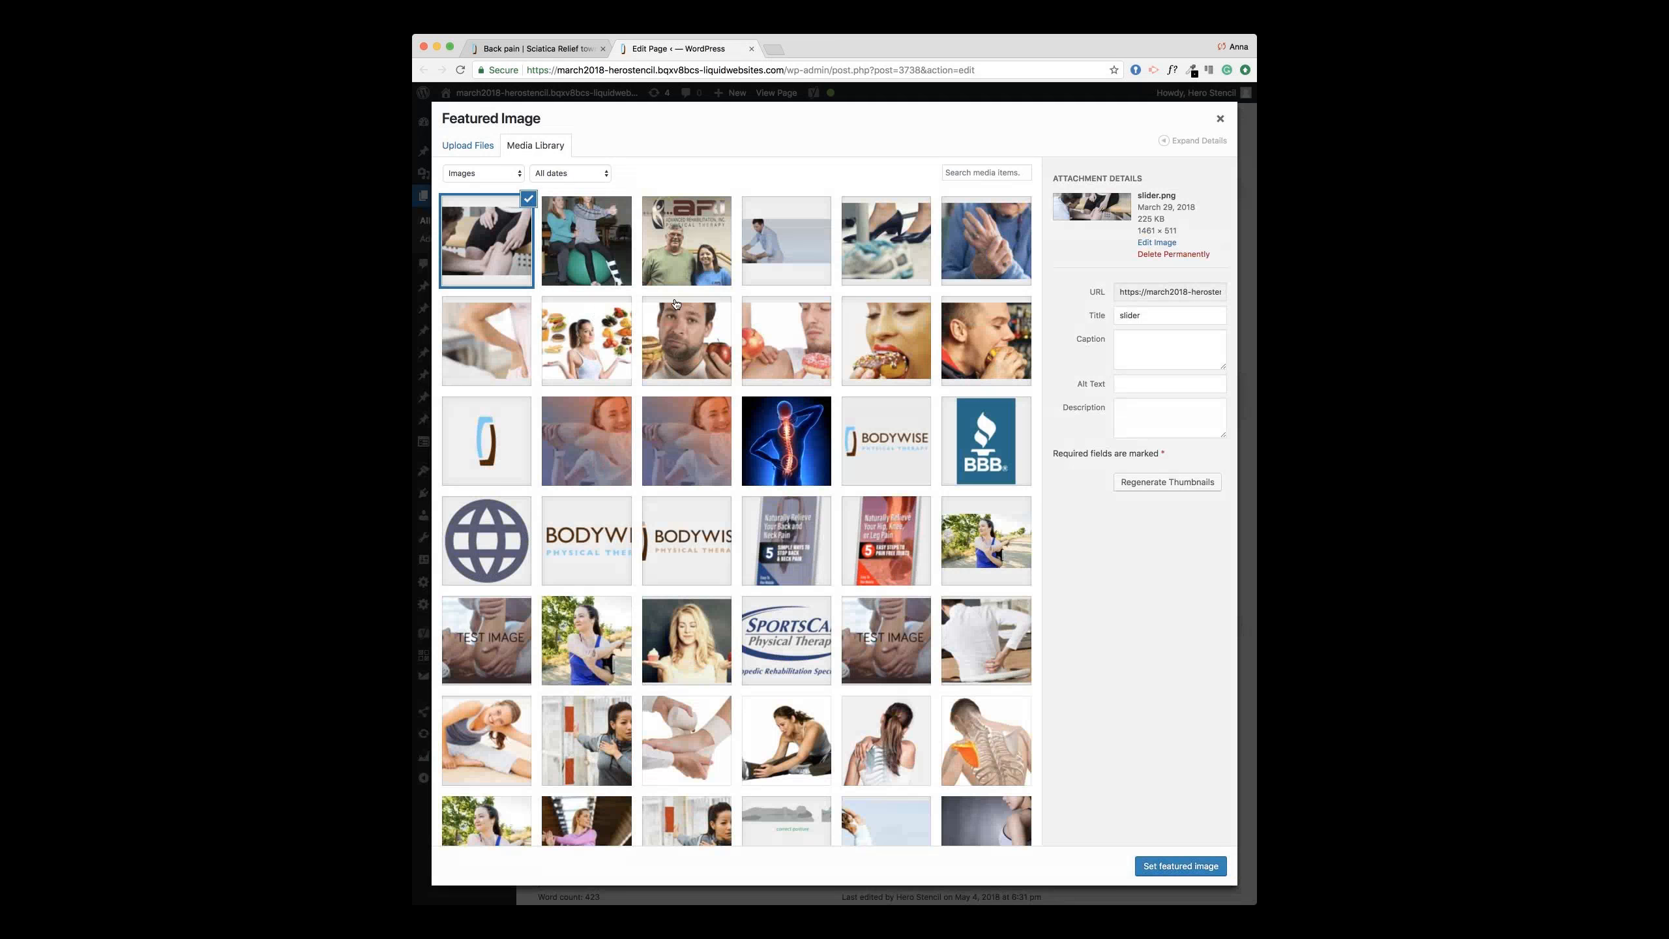
Step: Set the chosen image as featured image, update the Back Pain and Sciatica page, and view it live
click(1150, 873)
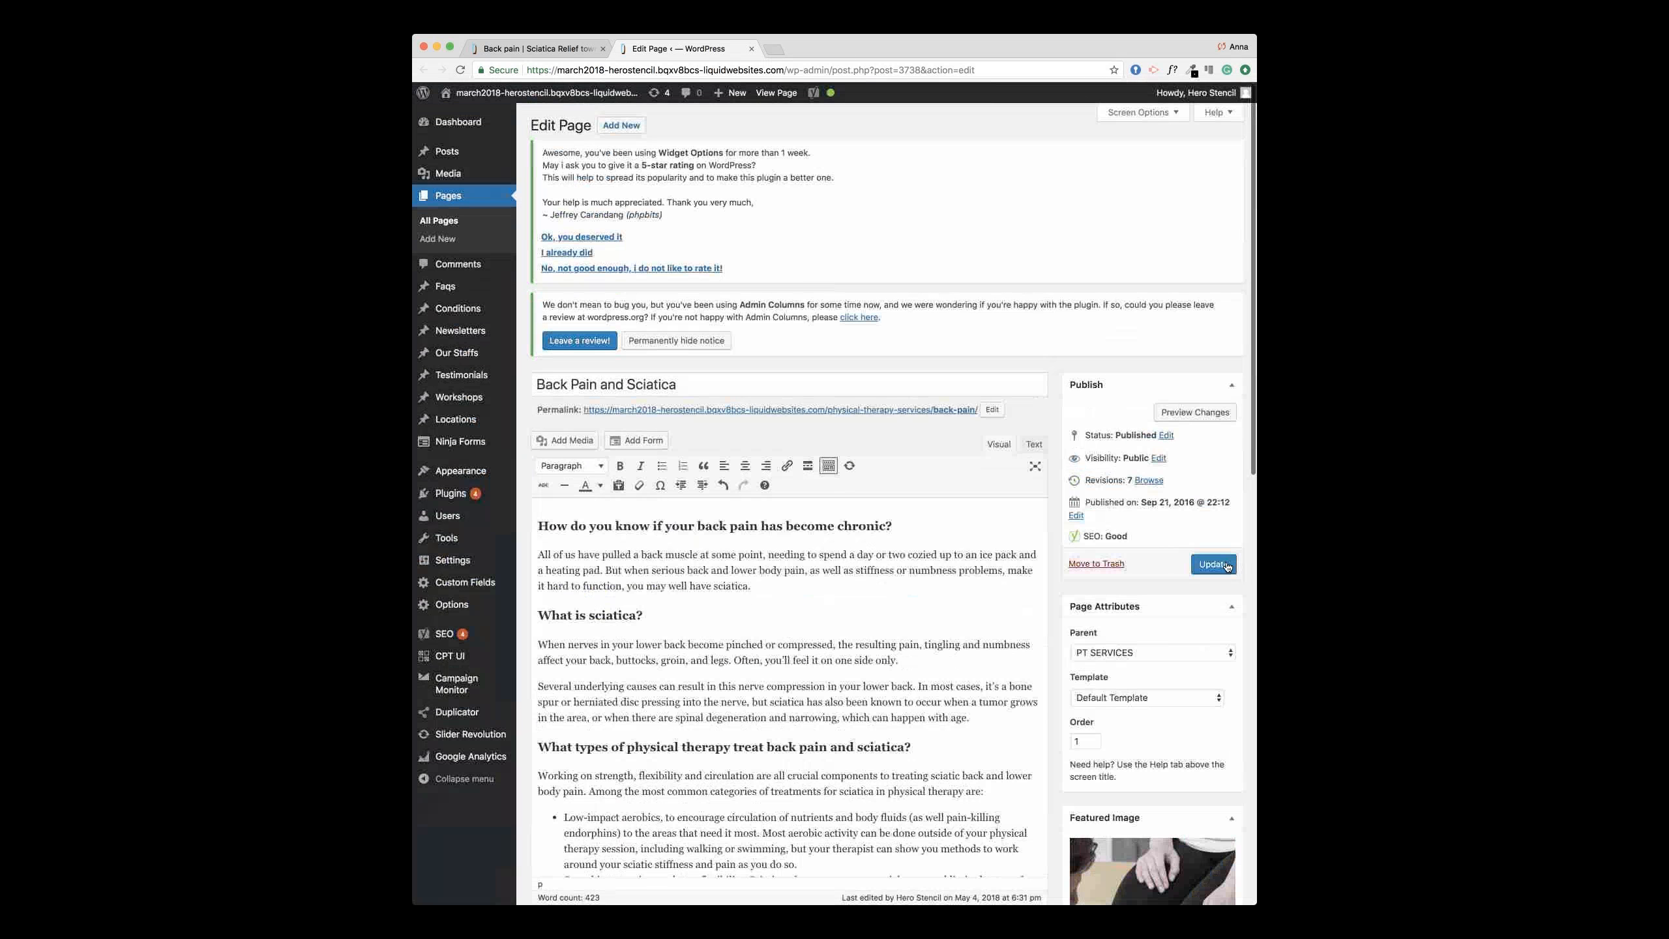
click(1216, 565)
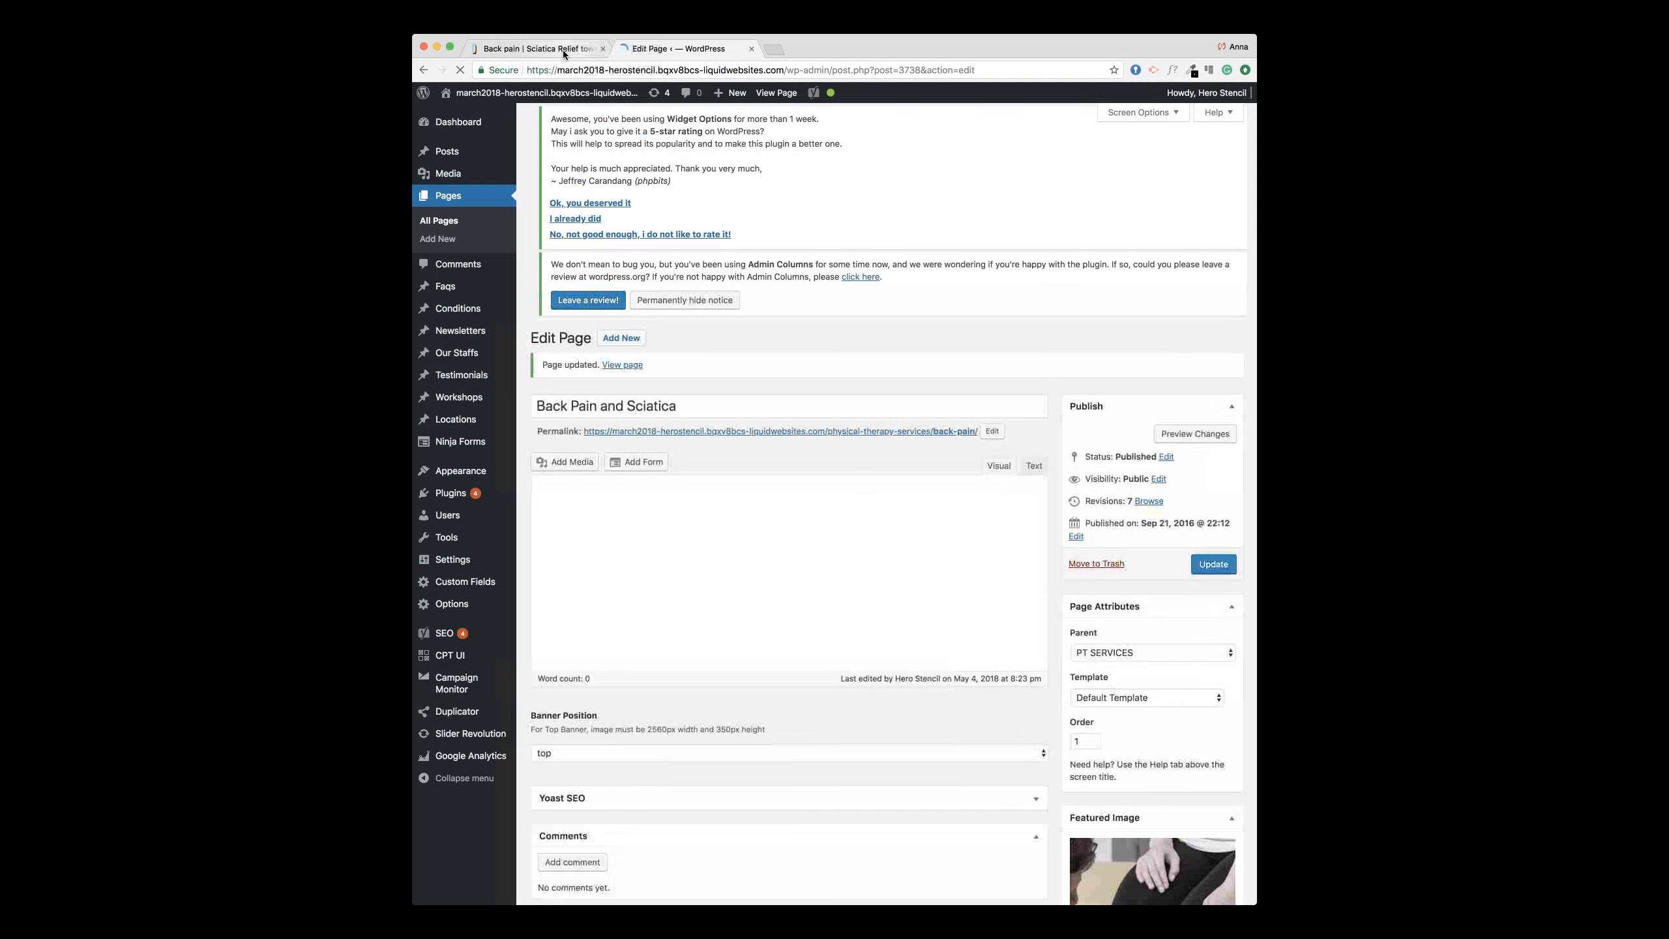
click(564, 49)
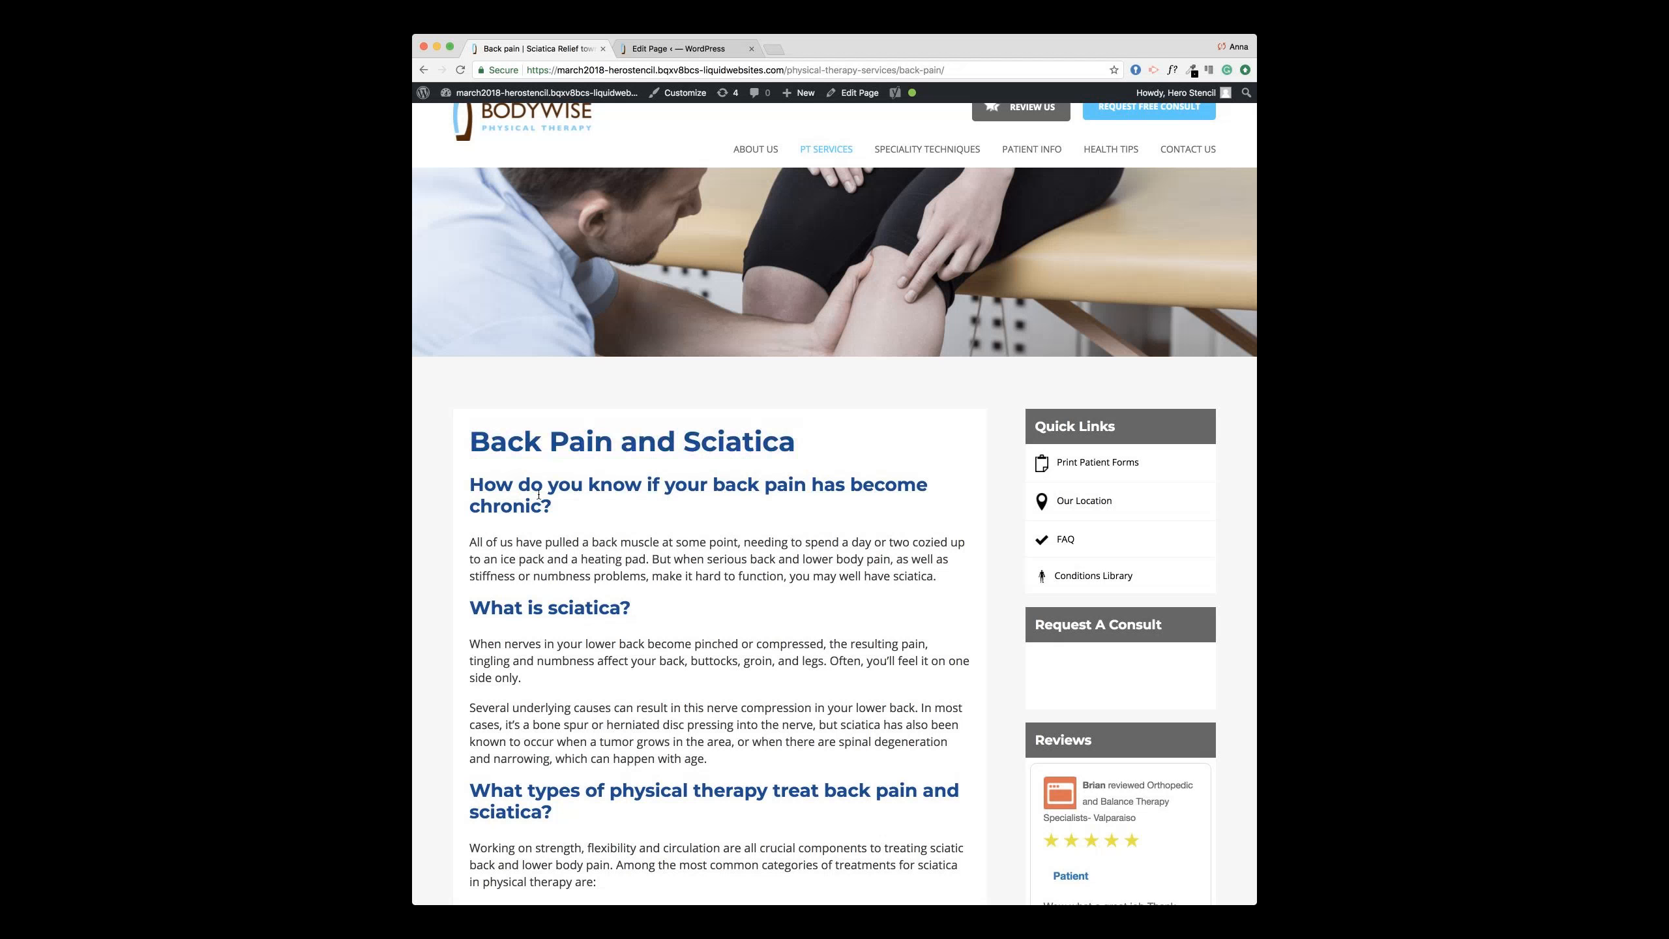
Step: Back in the Back Pain and Sciatica editor, select the first heading 'How do you know…'
drag(482, 490, 464, 490)
click(653, 53)
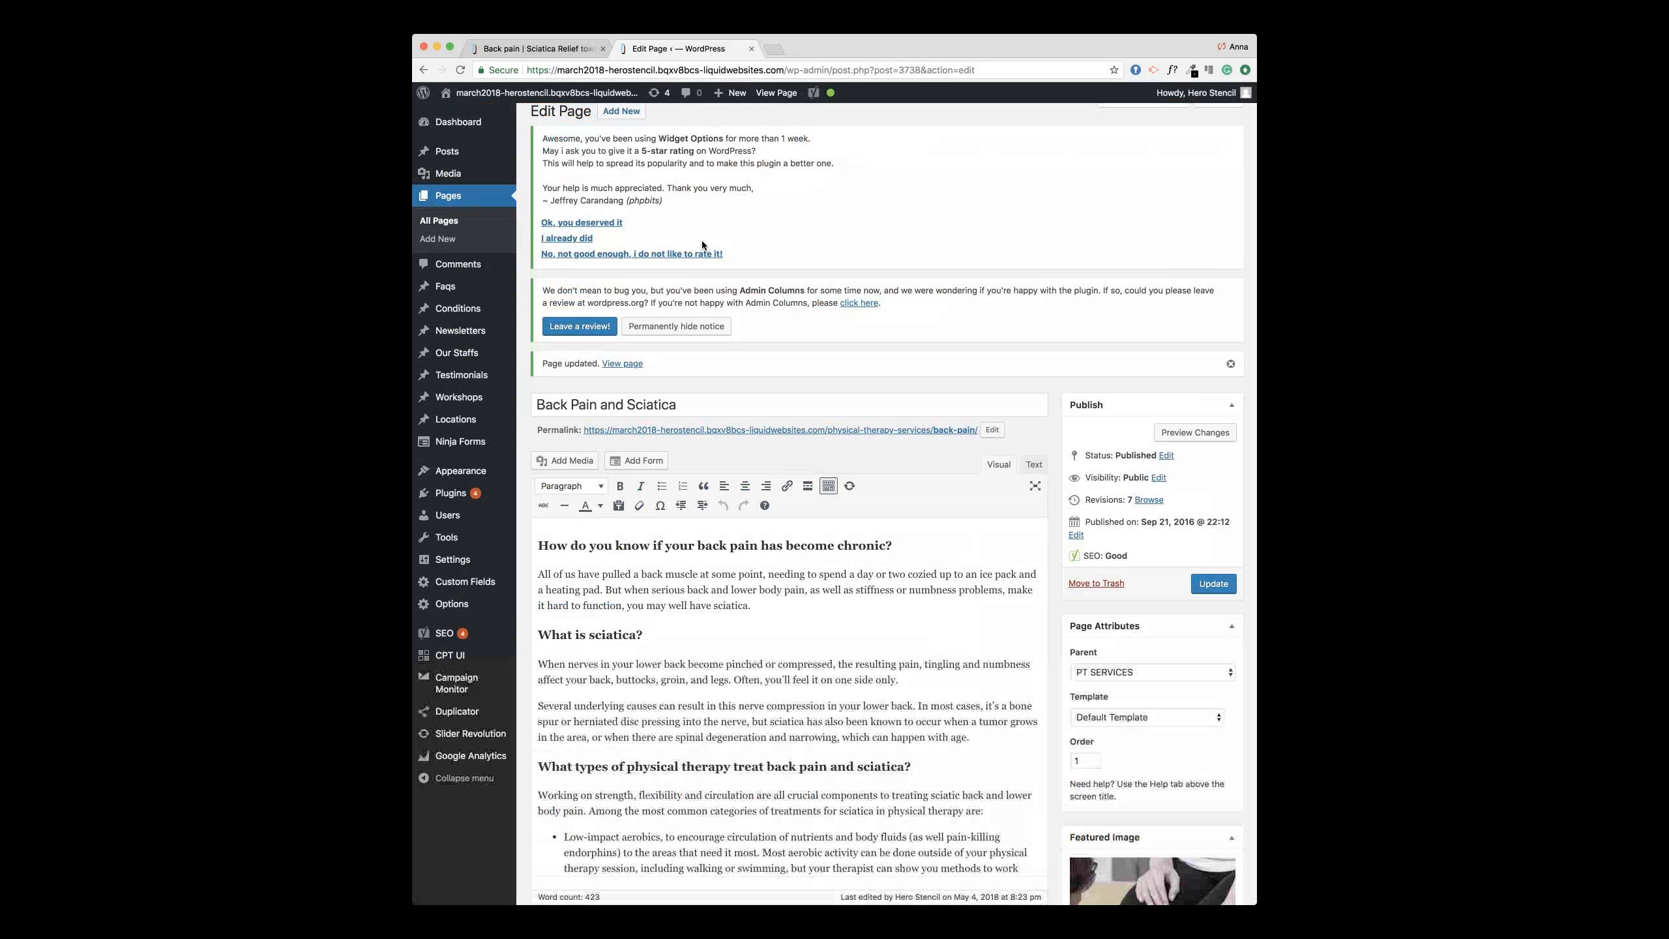
scroll(731, 328, down, 3)
click(727, 294)
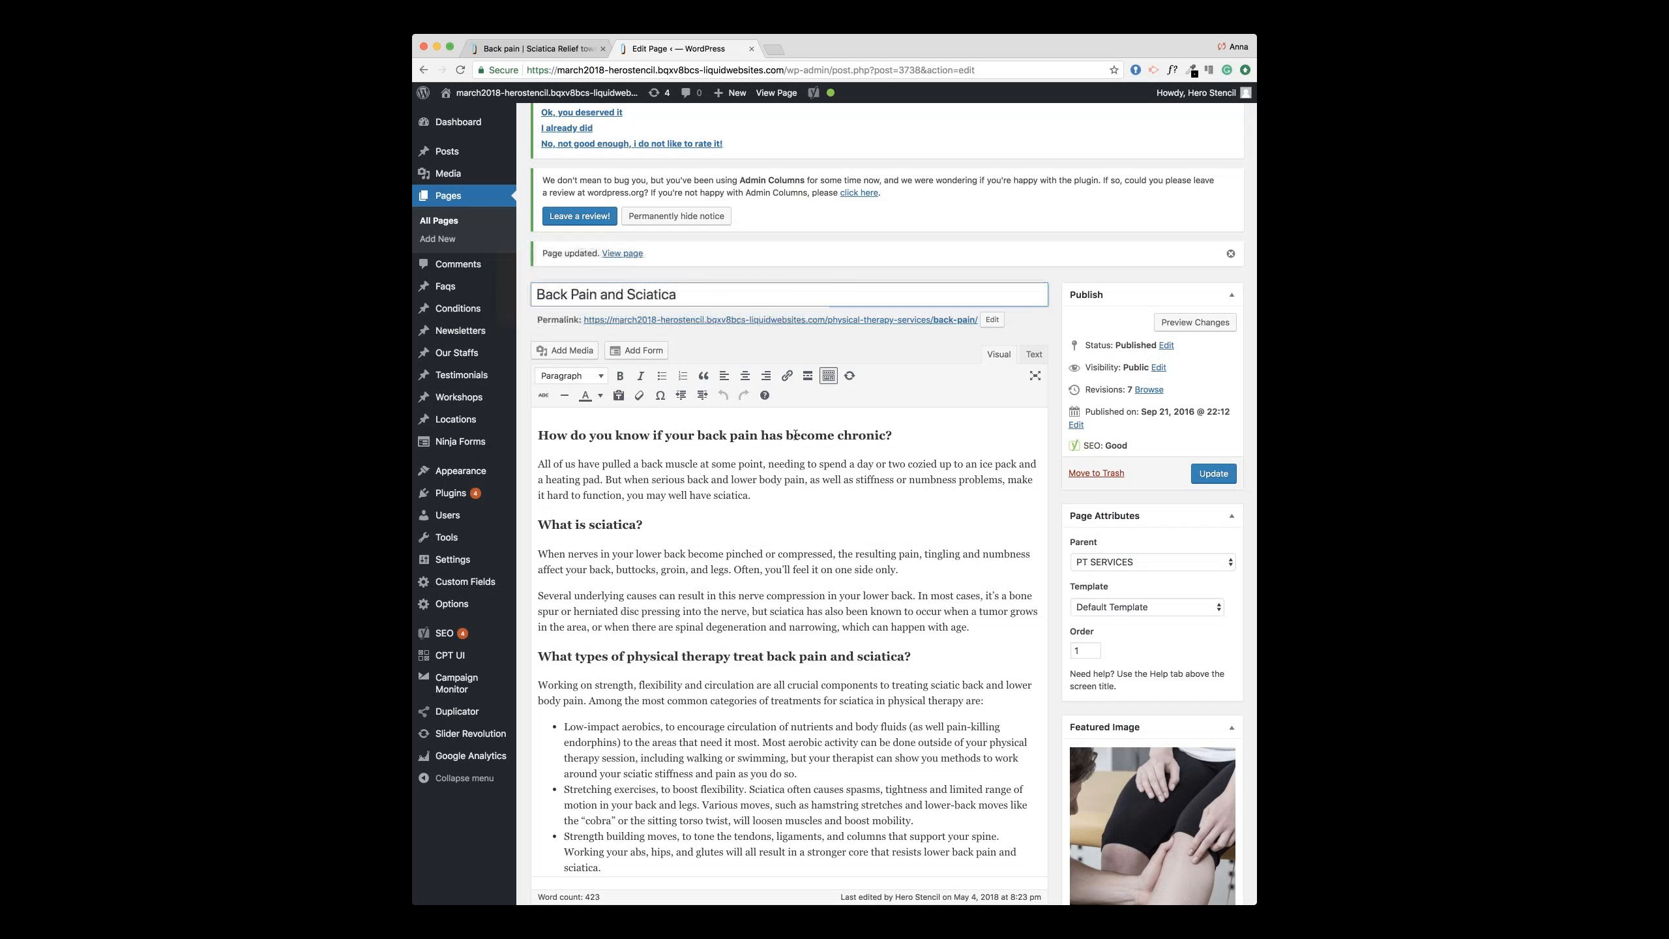
drag(892, 435, 539, 427)
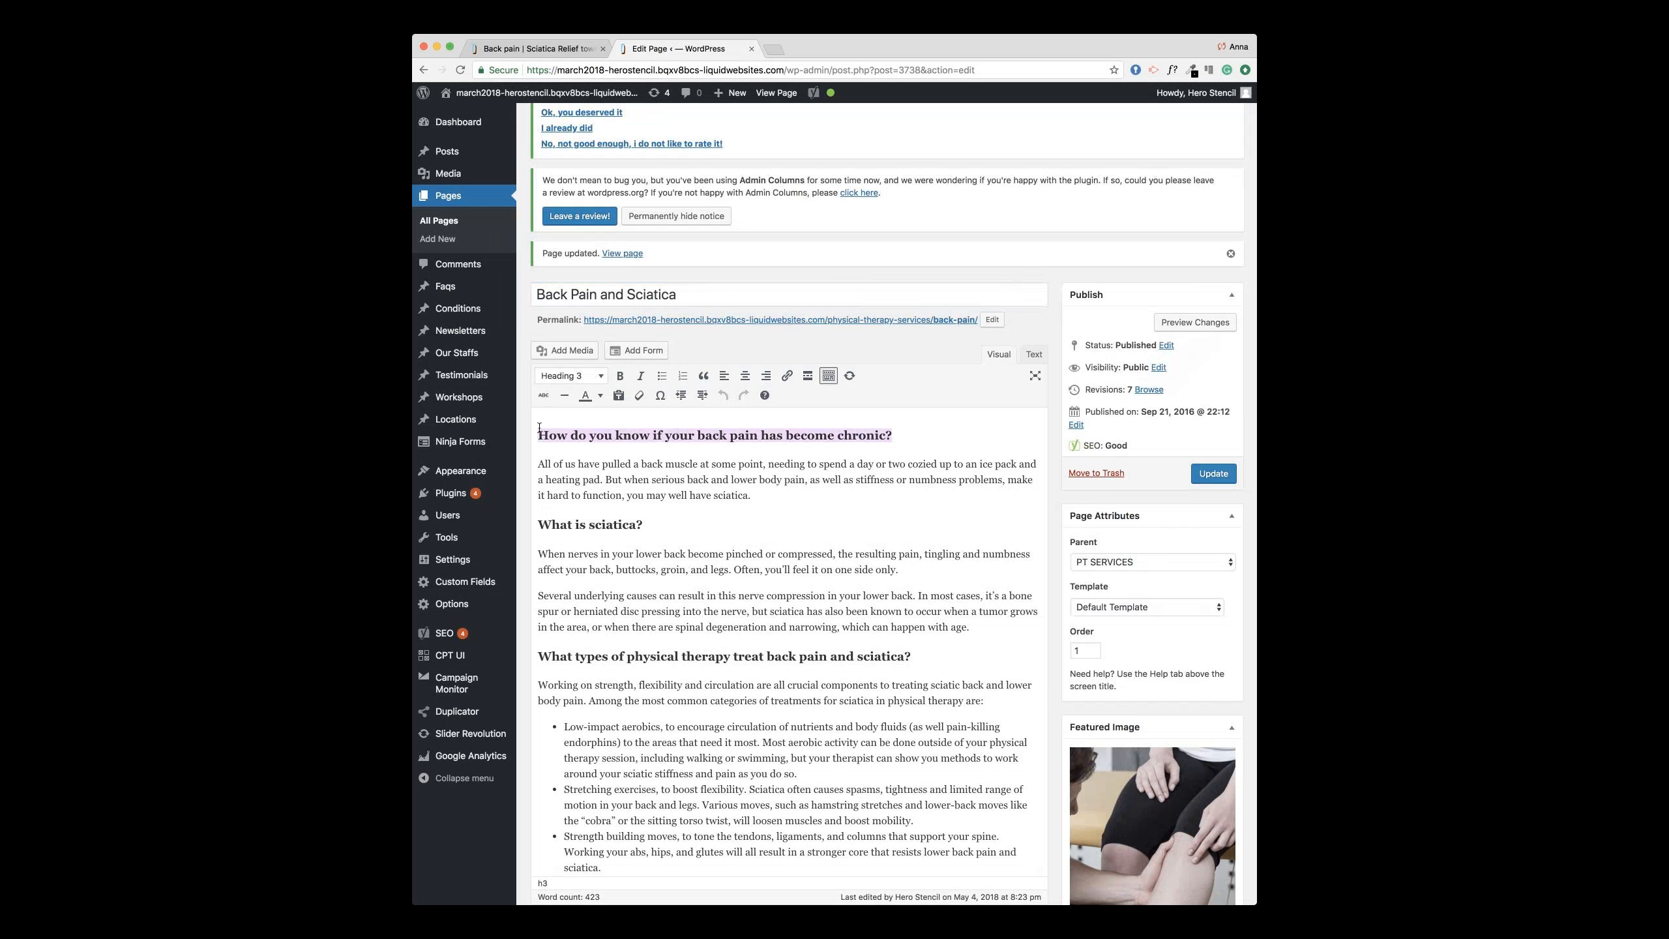
click(592, 380)
click(592, 380)
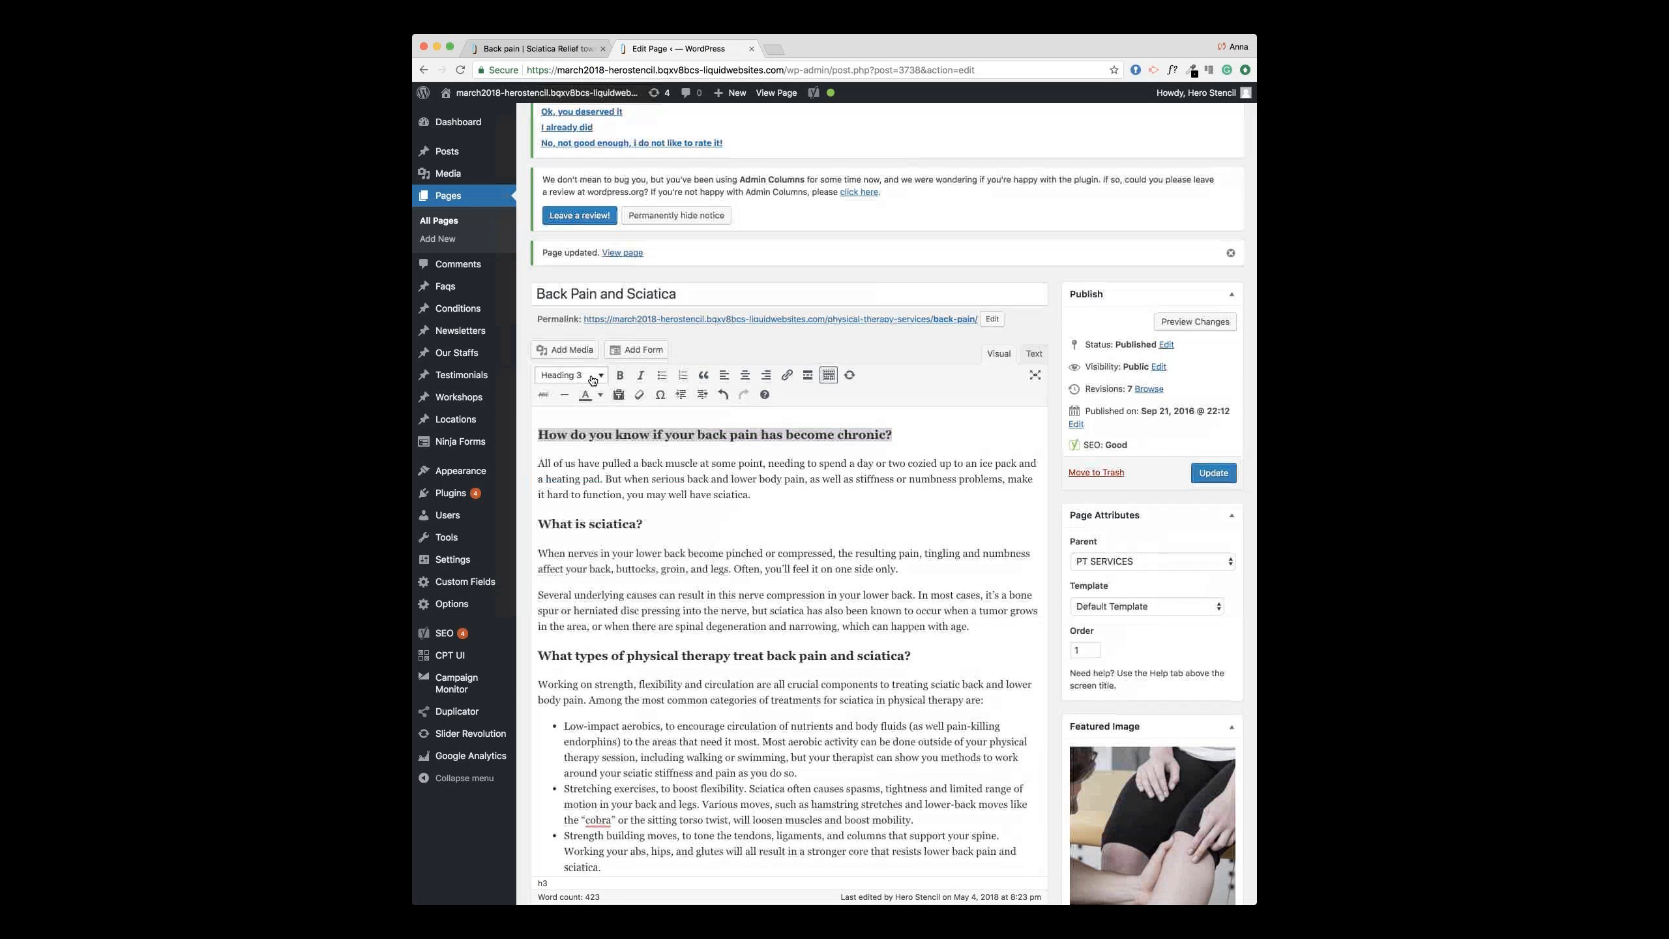
click(592, 380)
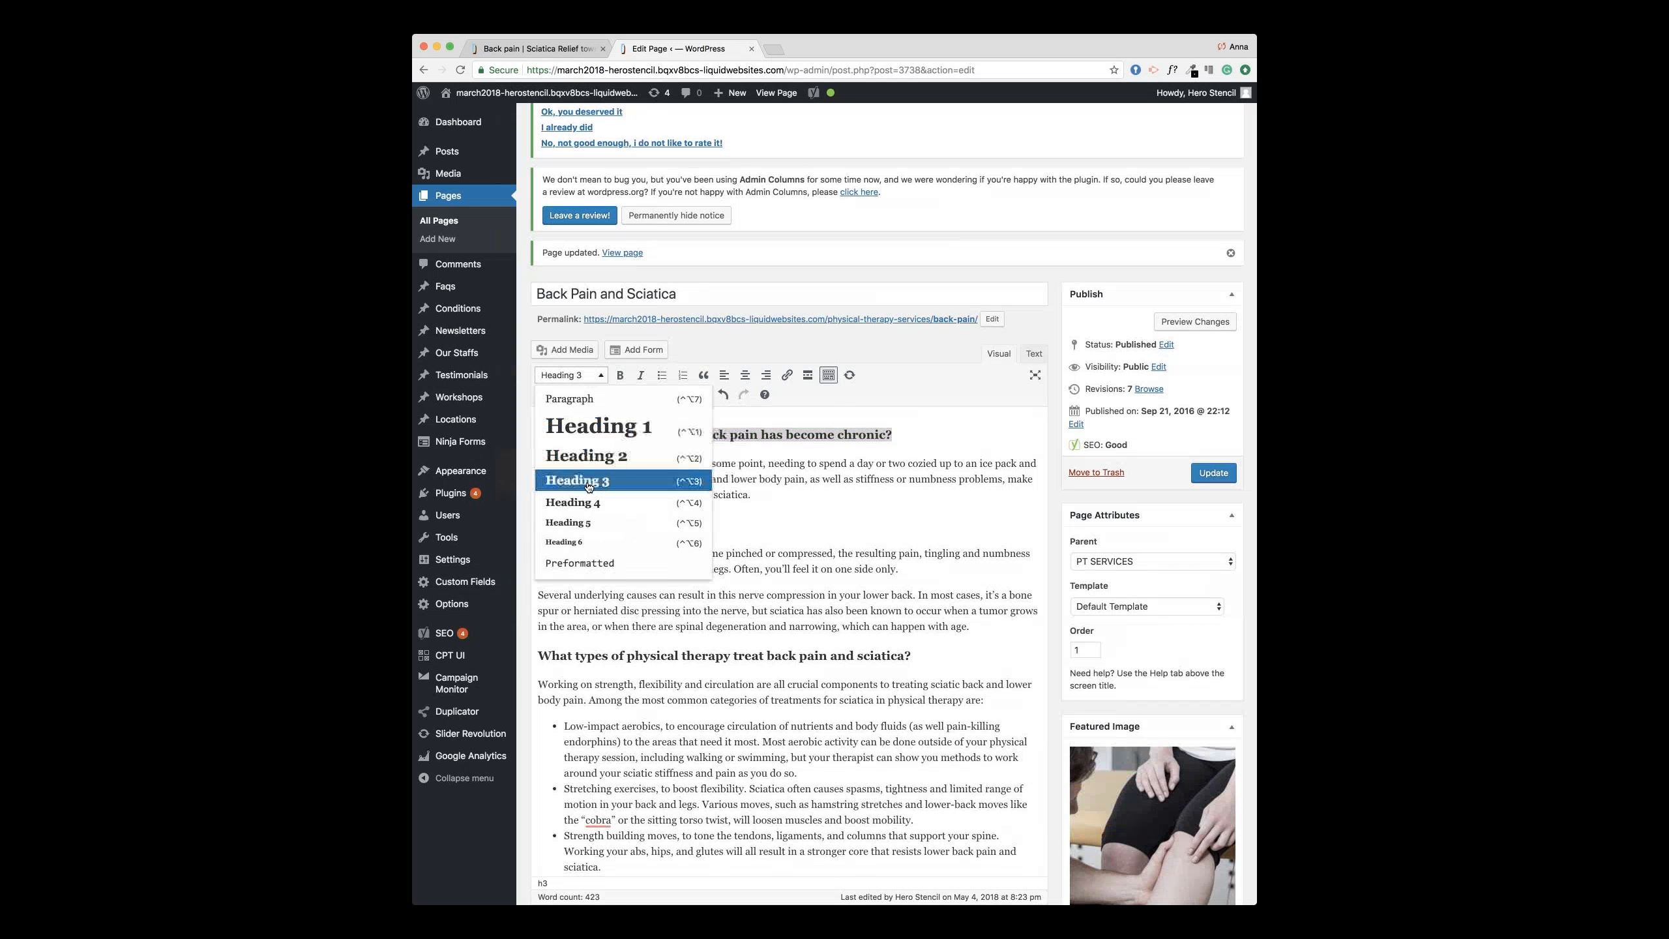
click(757, 489)
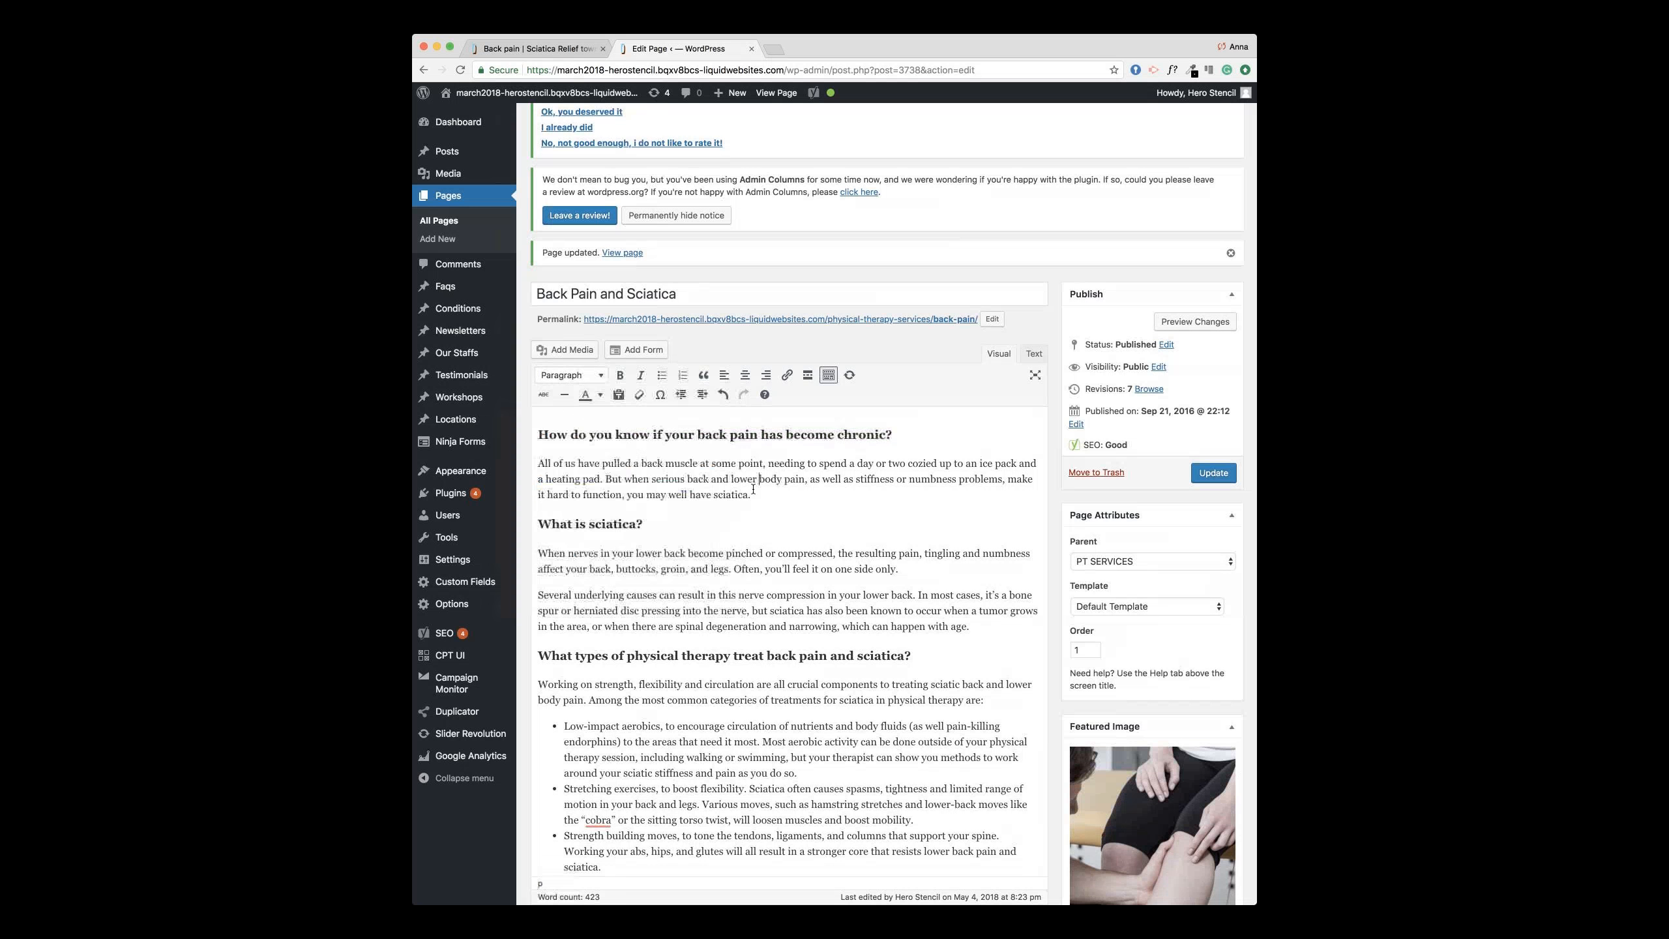
scroll(684, 474, down, 1)
drag(685, 476, 591, 522)
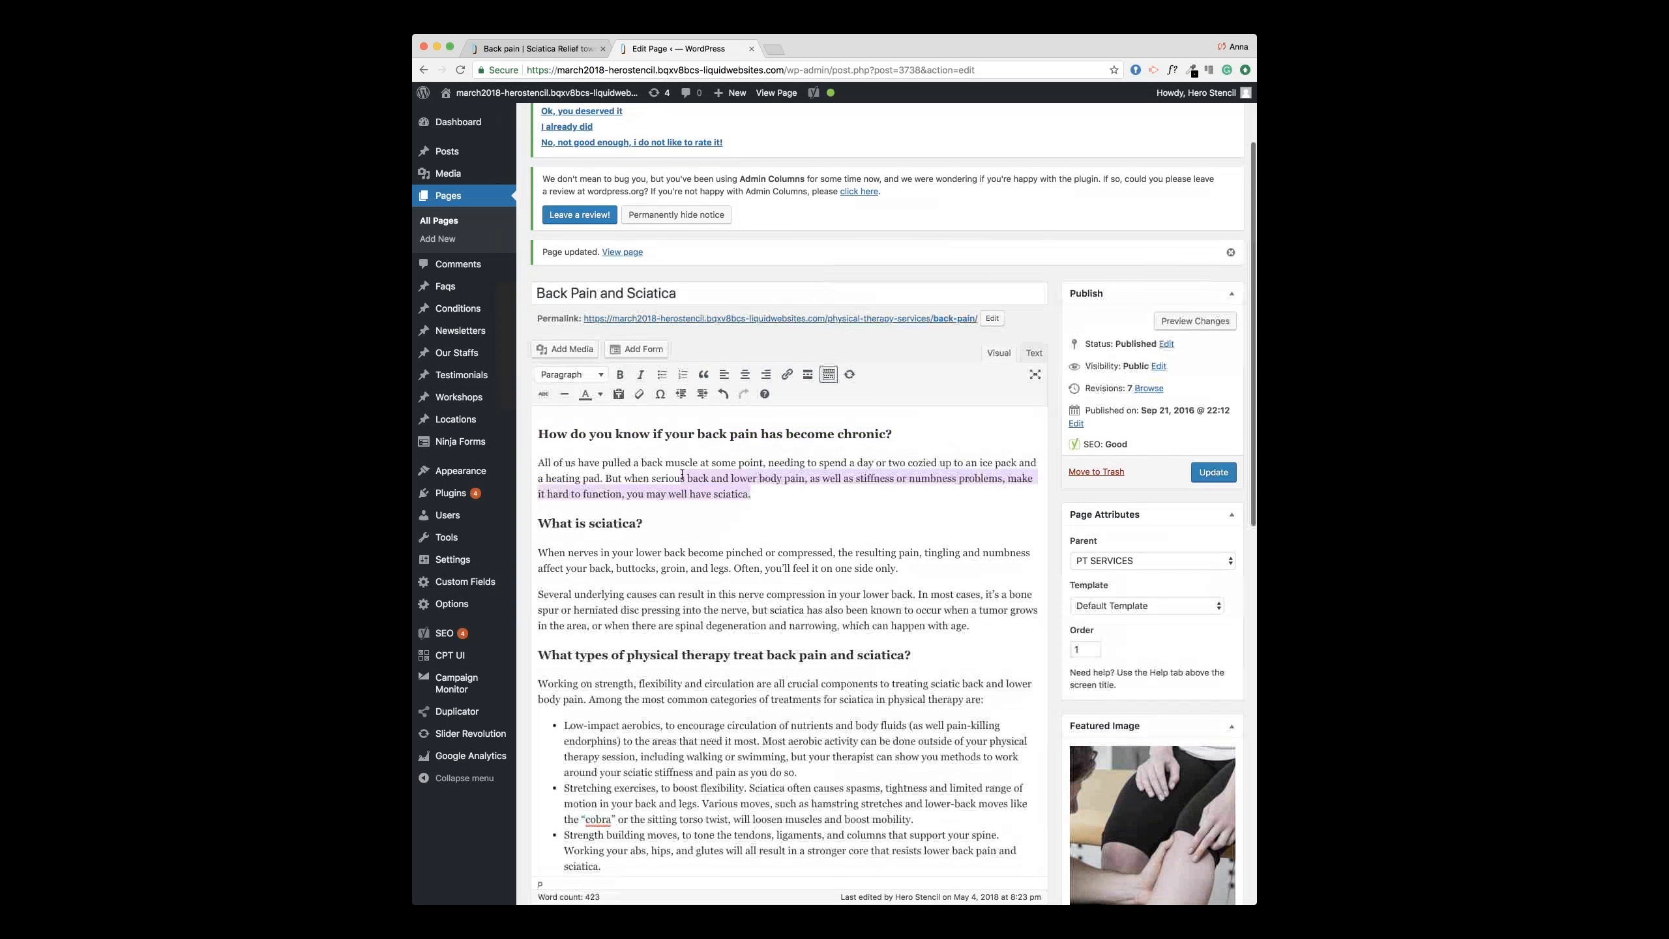
click(590, 523)
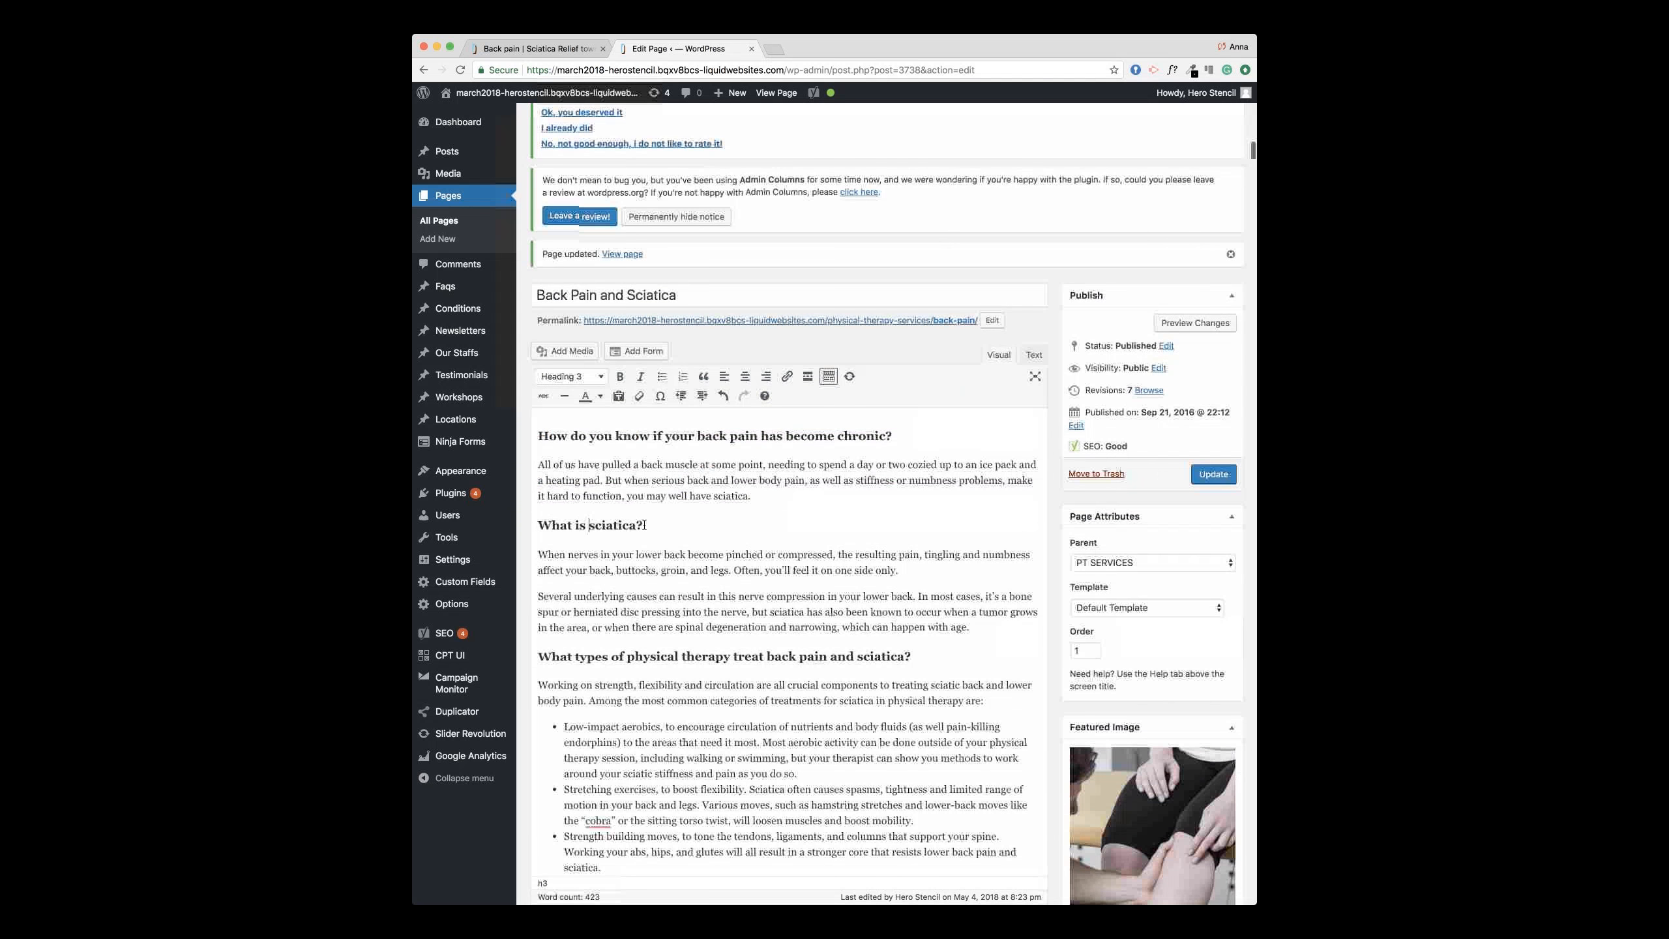
drag(644, 524, 539, 524)
scroll(674, 470, down, 5)
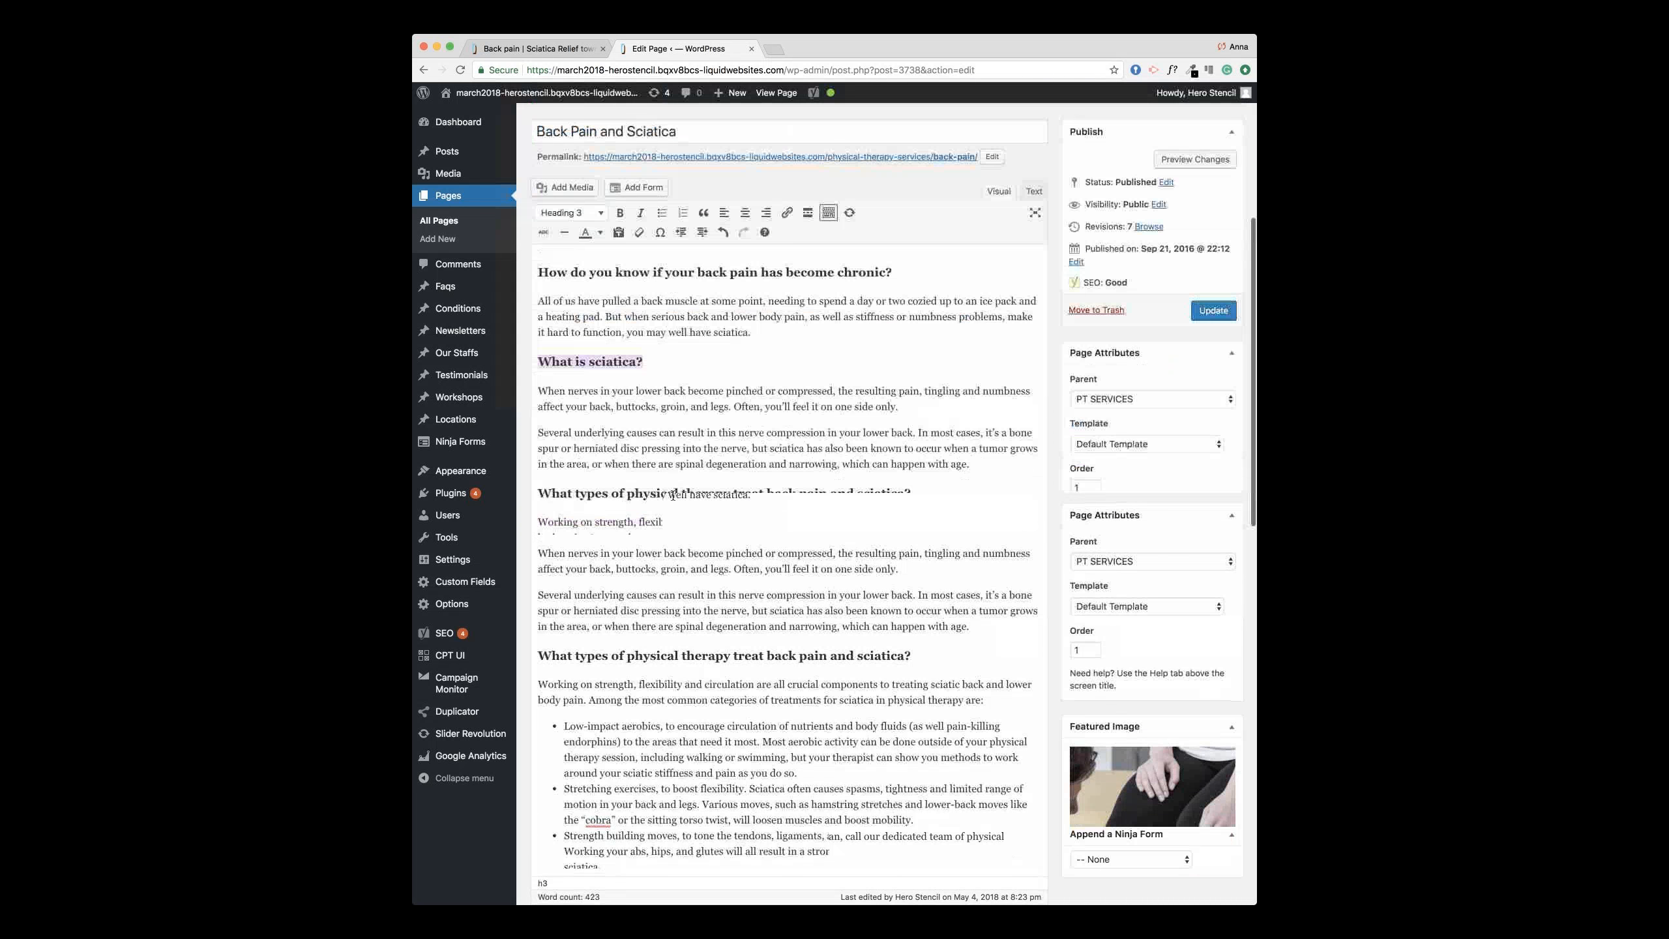
scroll(674, 470, up, 1)
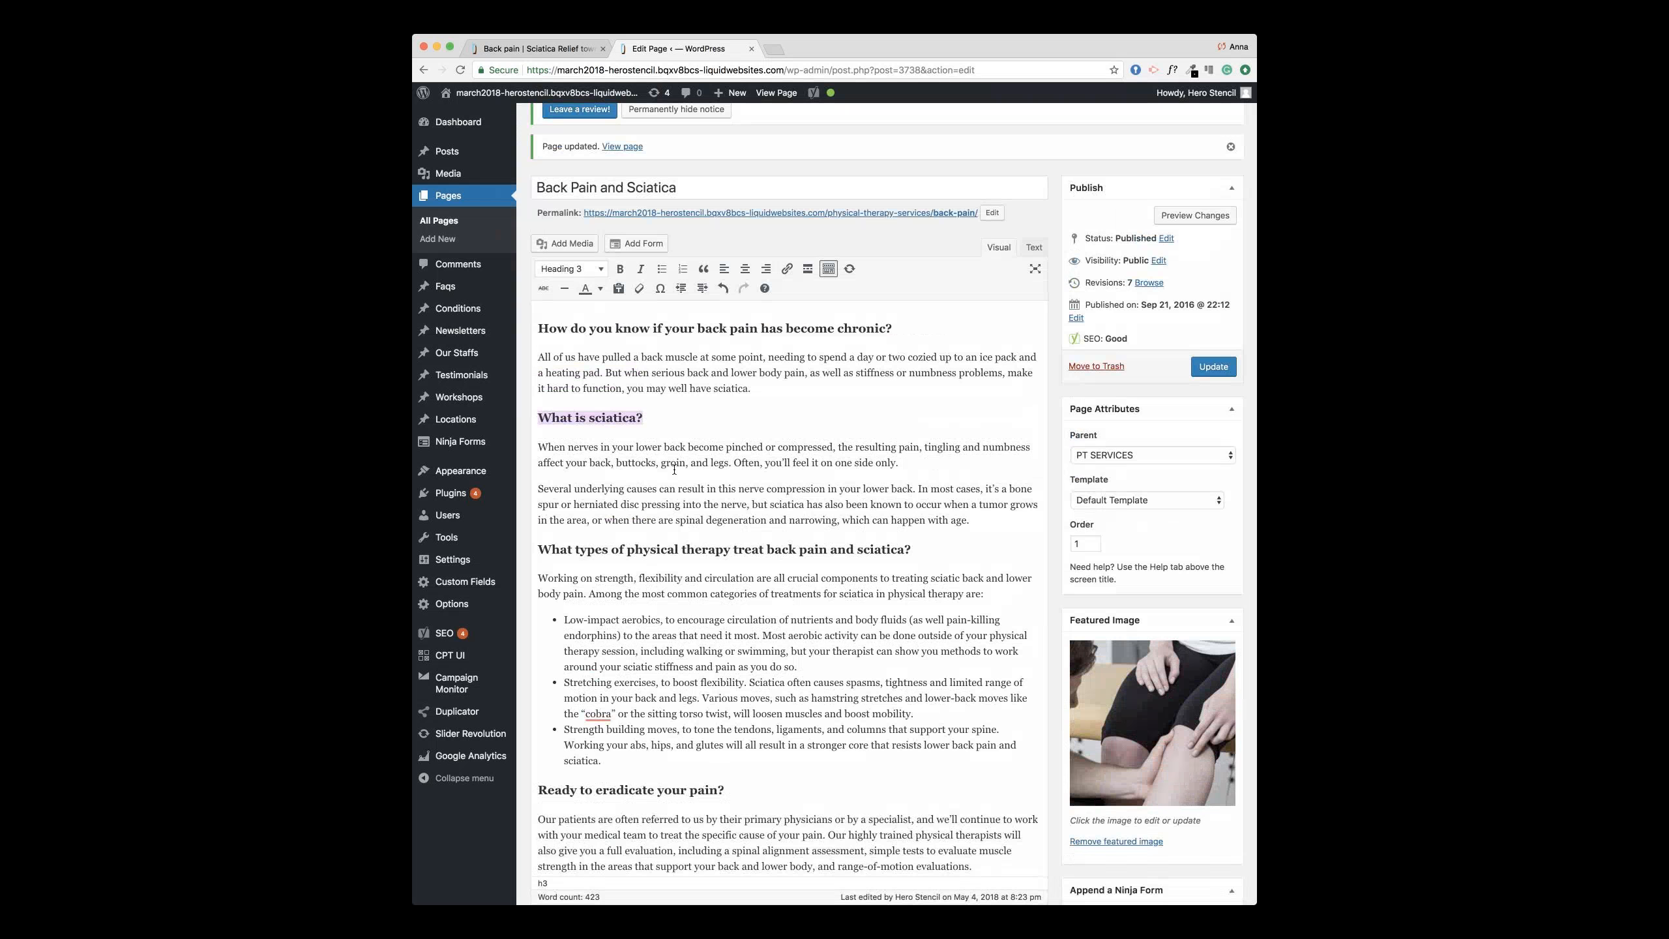
scroll(674, 469, down, 4)
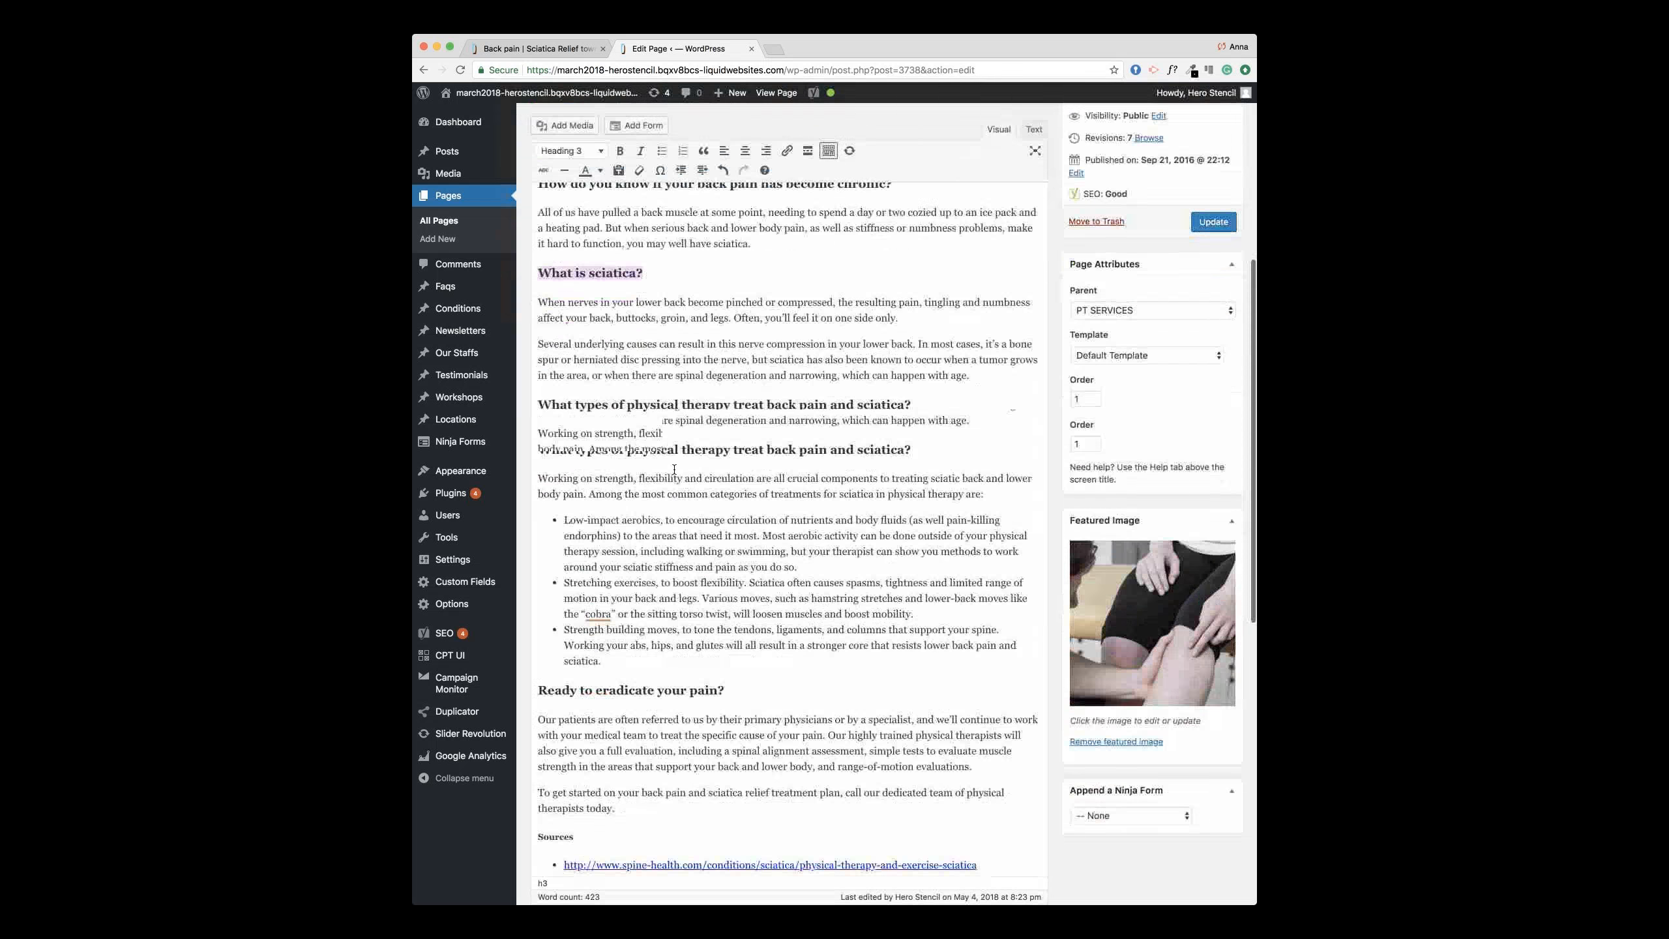
scroll(644, 621, up, 7)
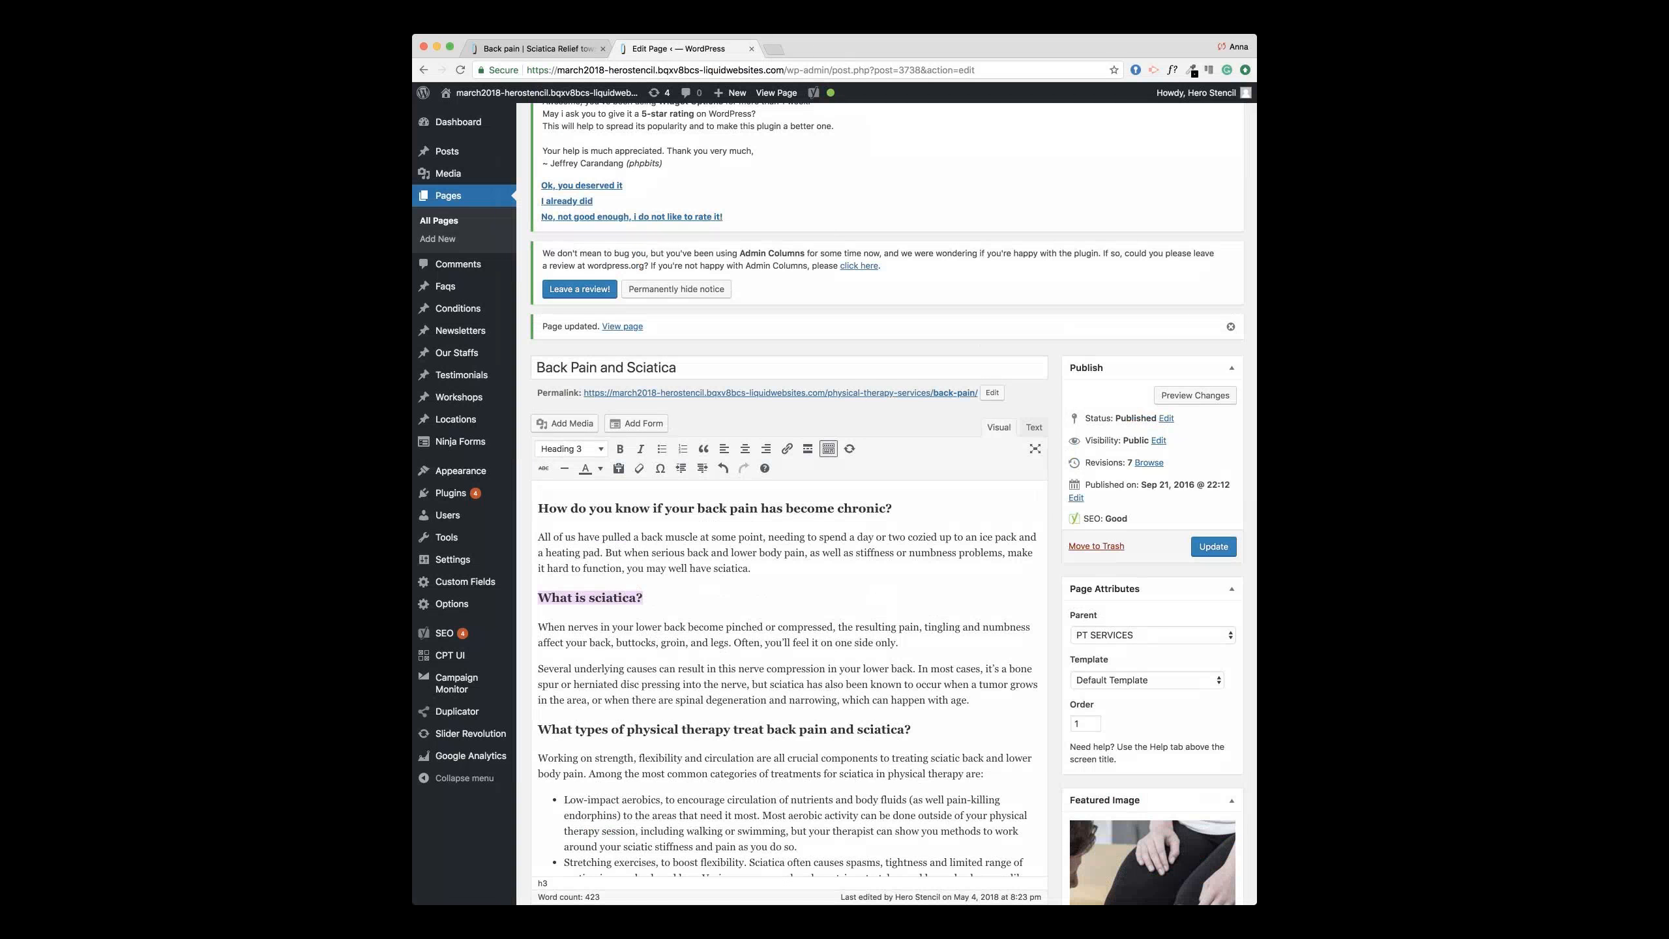
Step: Check the live page title, then update the Back Pain and Sciatica page again
click(533, 49)
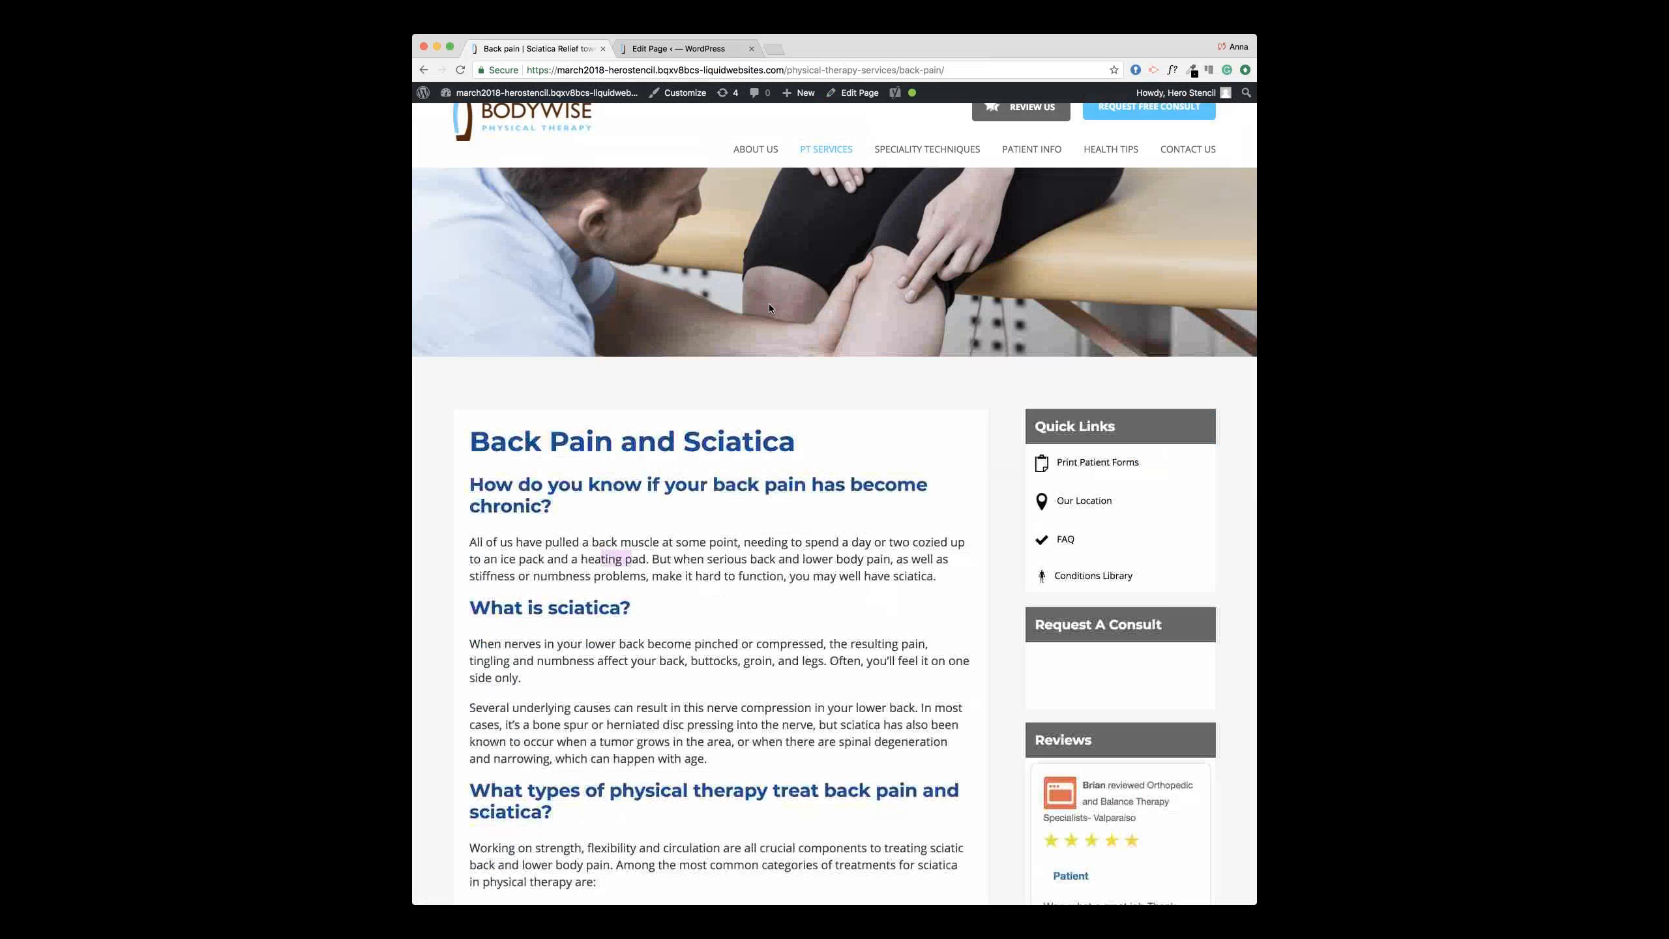
scroll(803, 378, down, 1)
drag(797, 374, 468, 375)
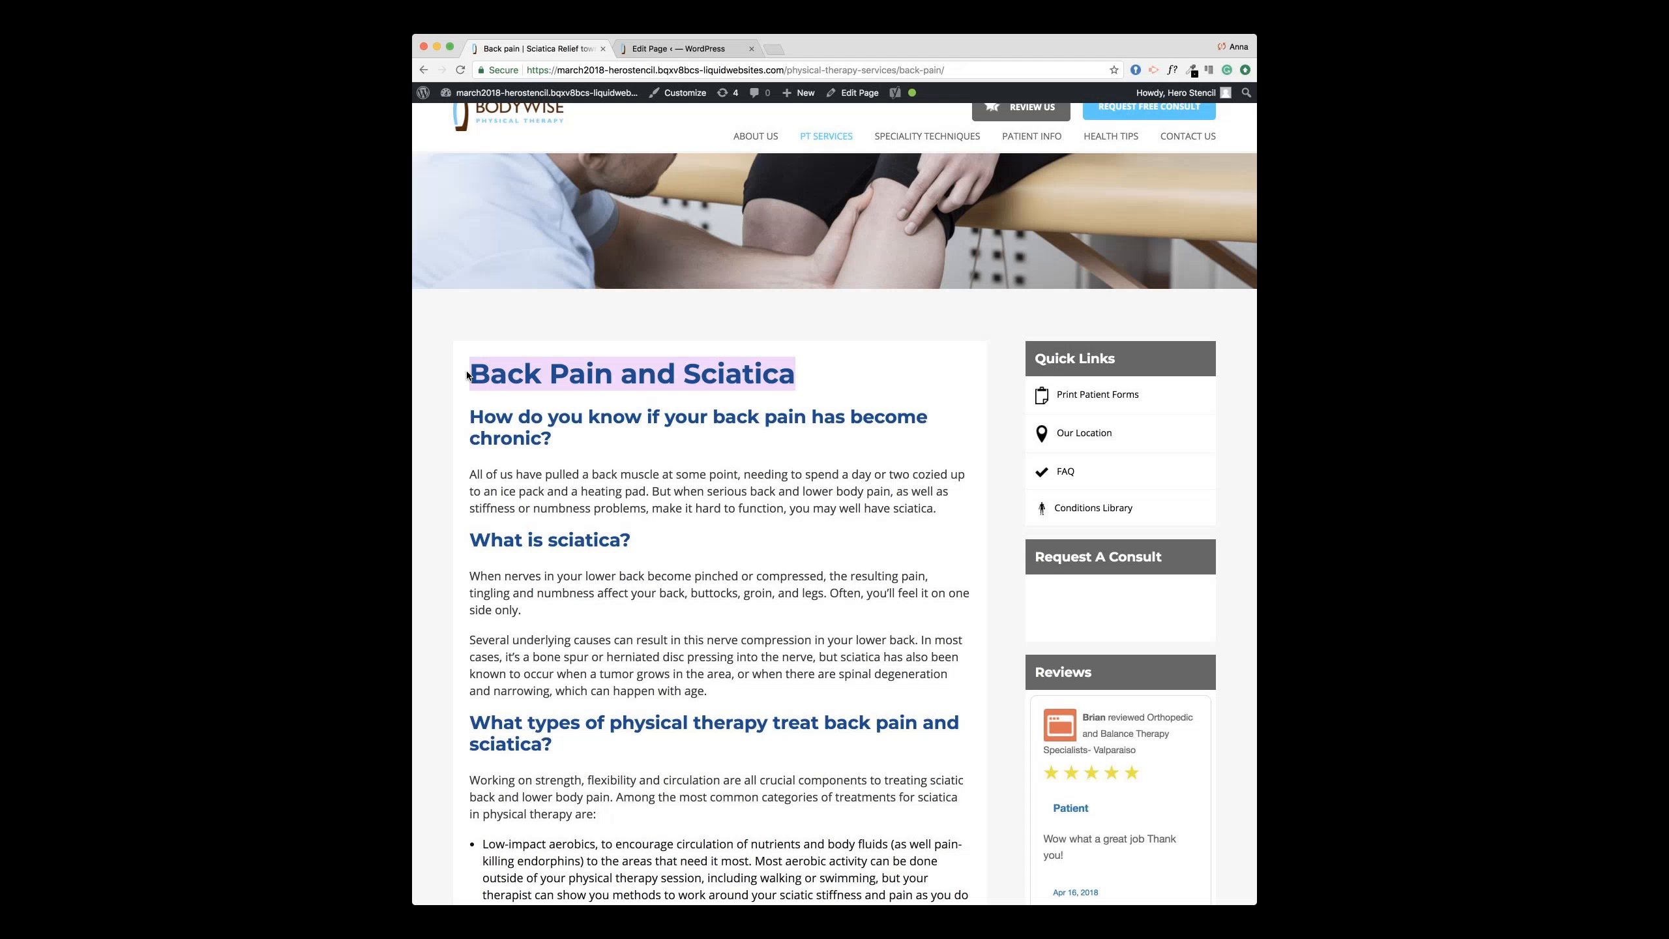
click(706, 48)
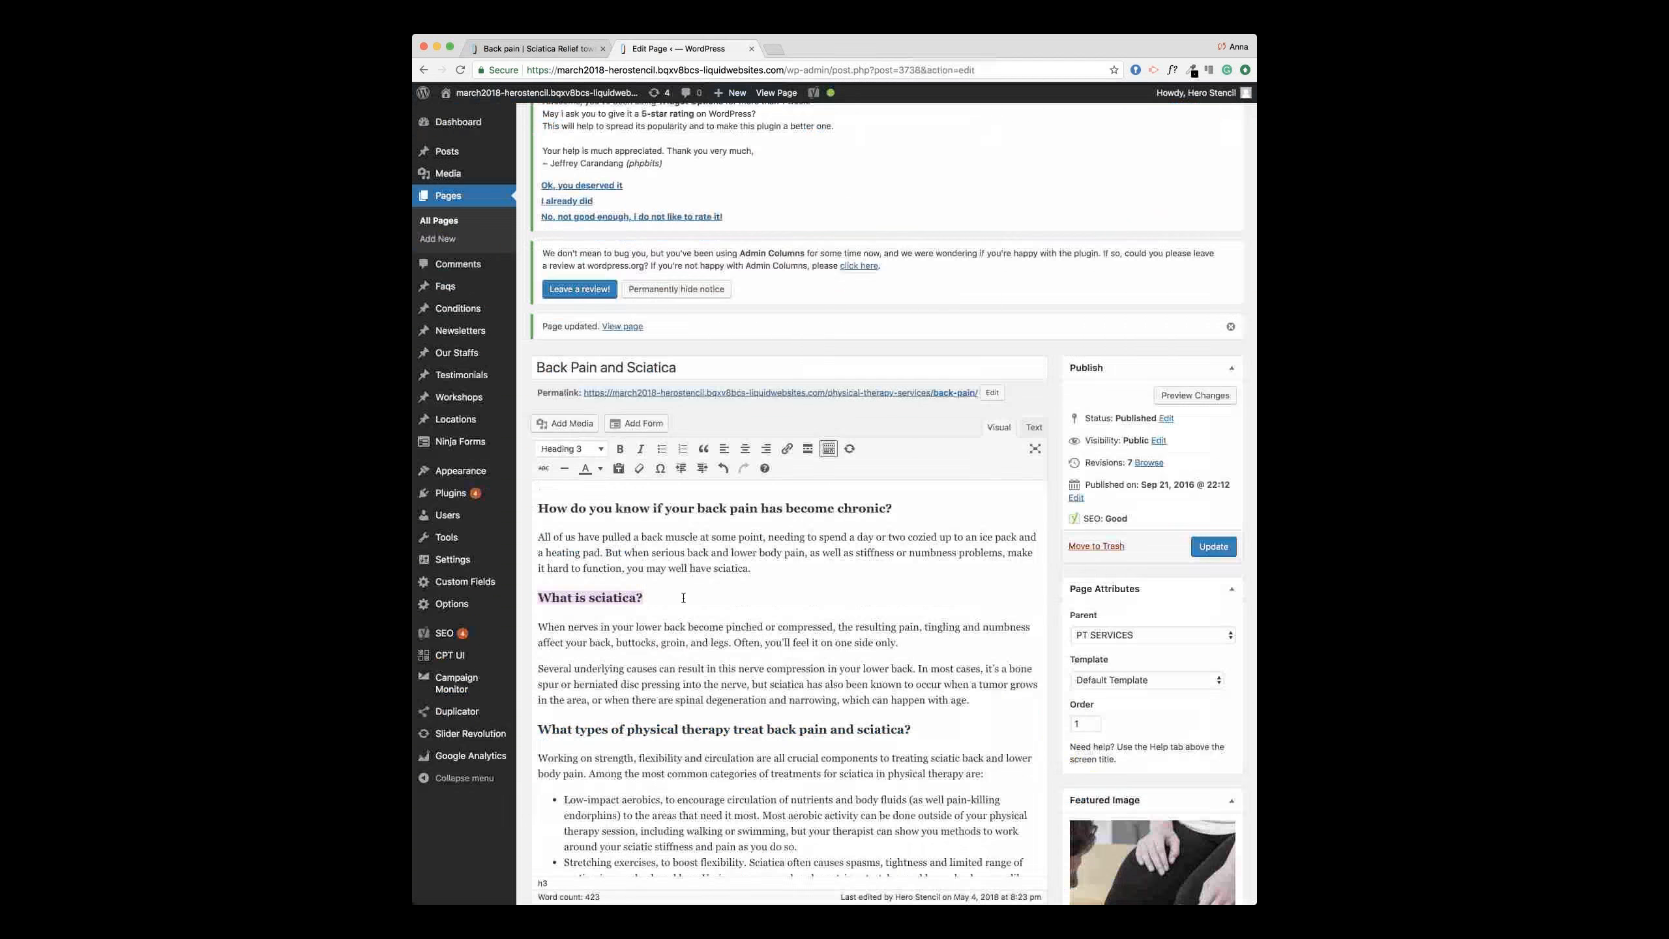
click(1214, 547)
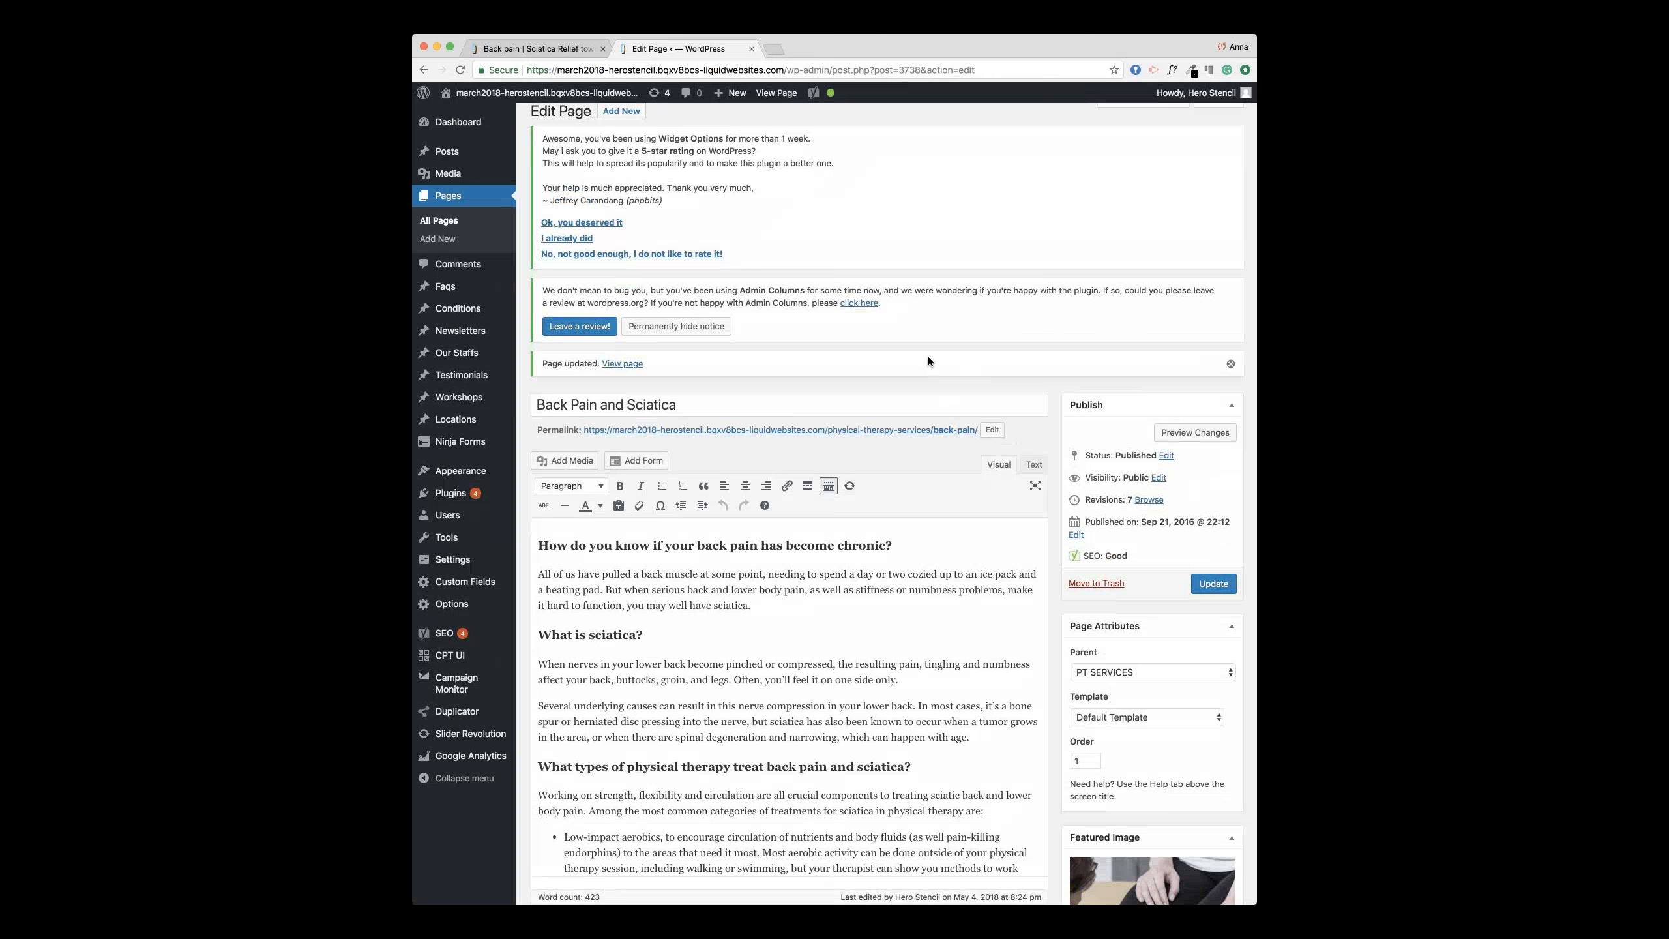
Step: Go to PATIENT INFO > Patient Info / Forms on the live site and open it for editing
scroll(929, 361, up, 2)
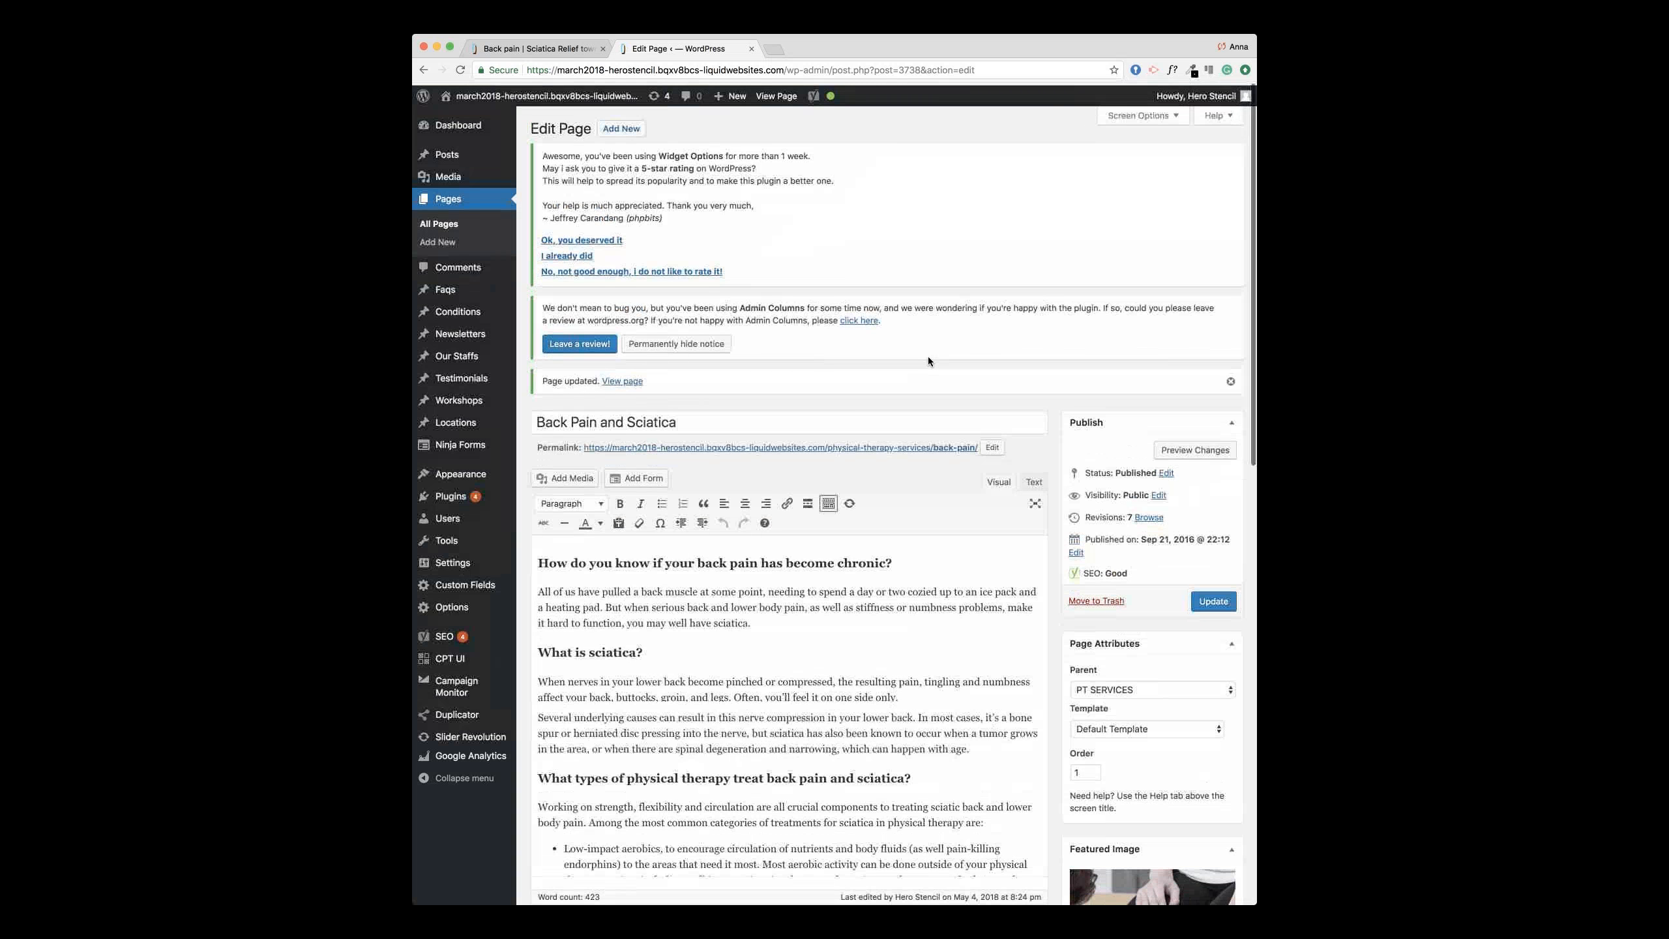
click(558, 47)
mouse_move(837, 149)
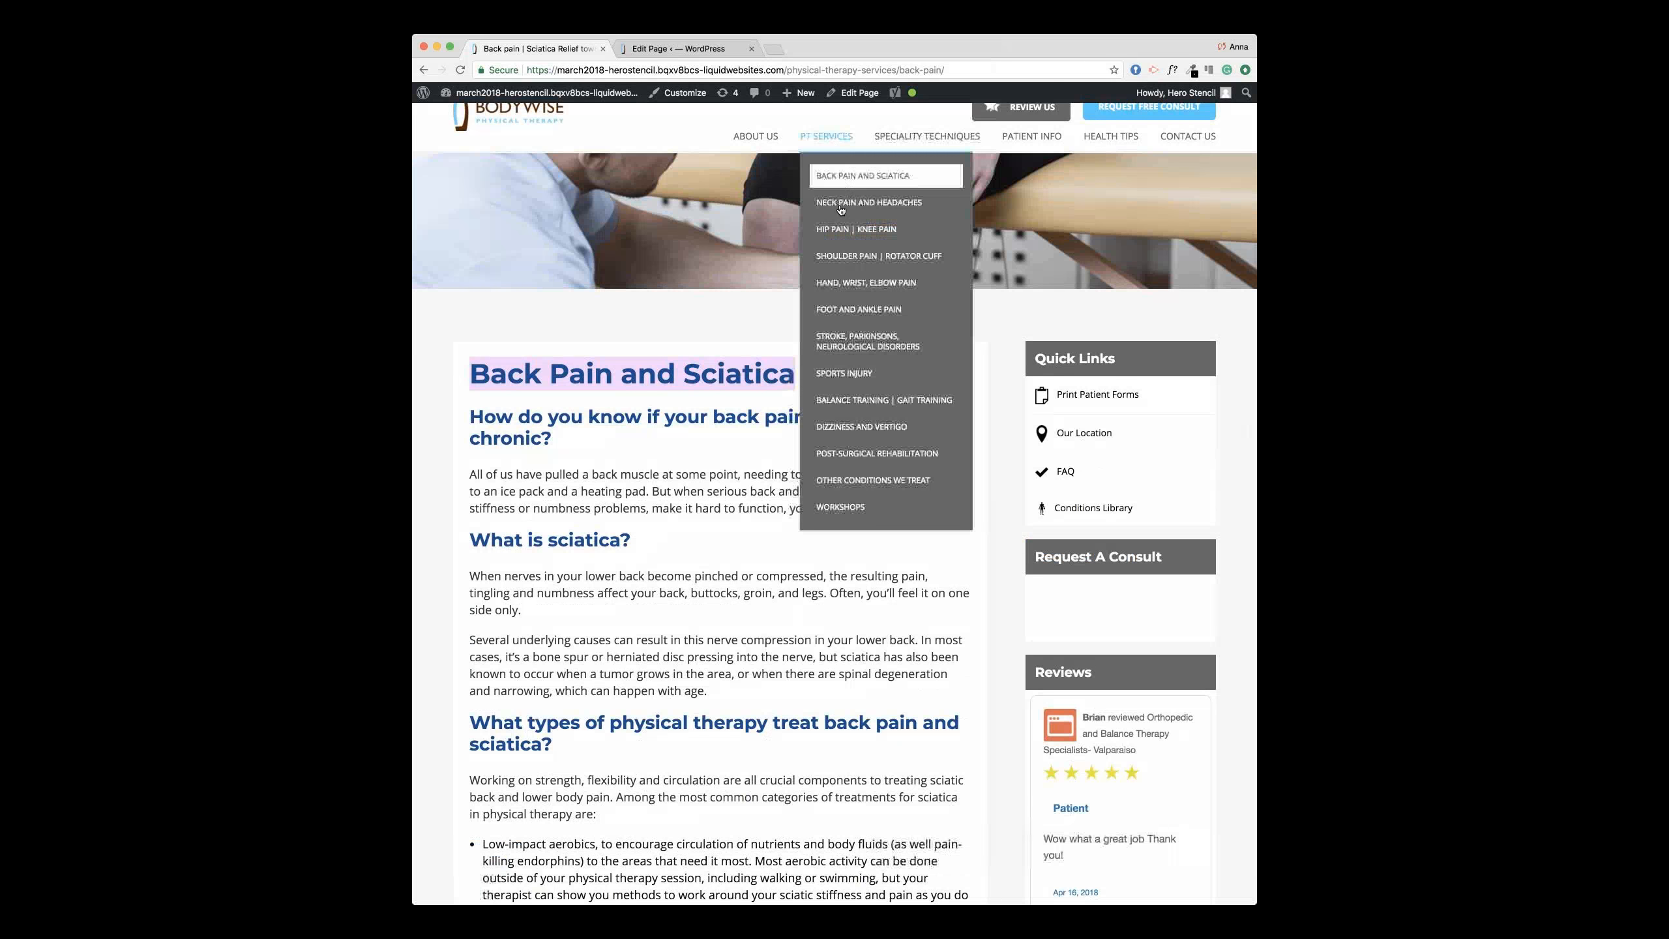
scroll(866, 338, up, 1)
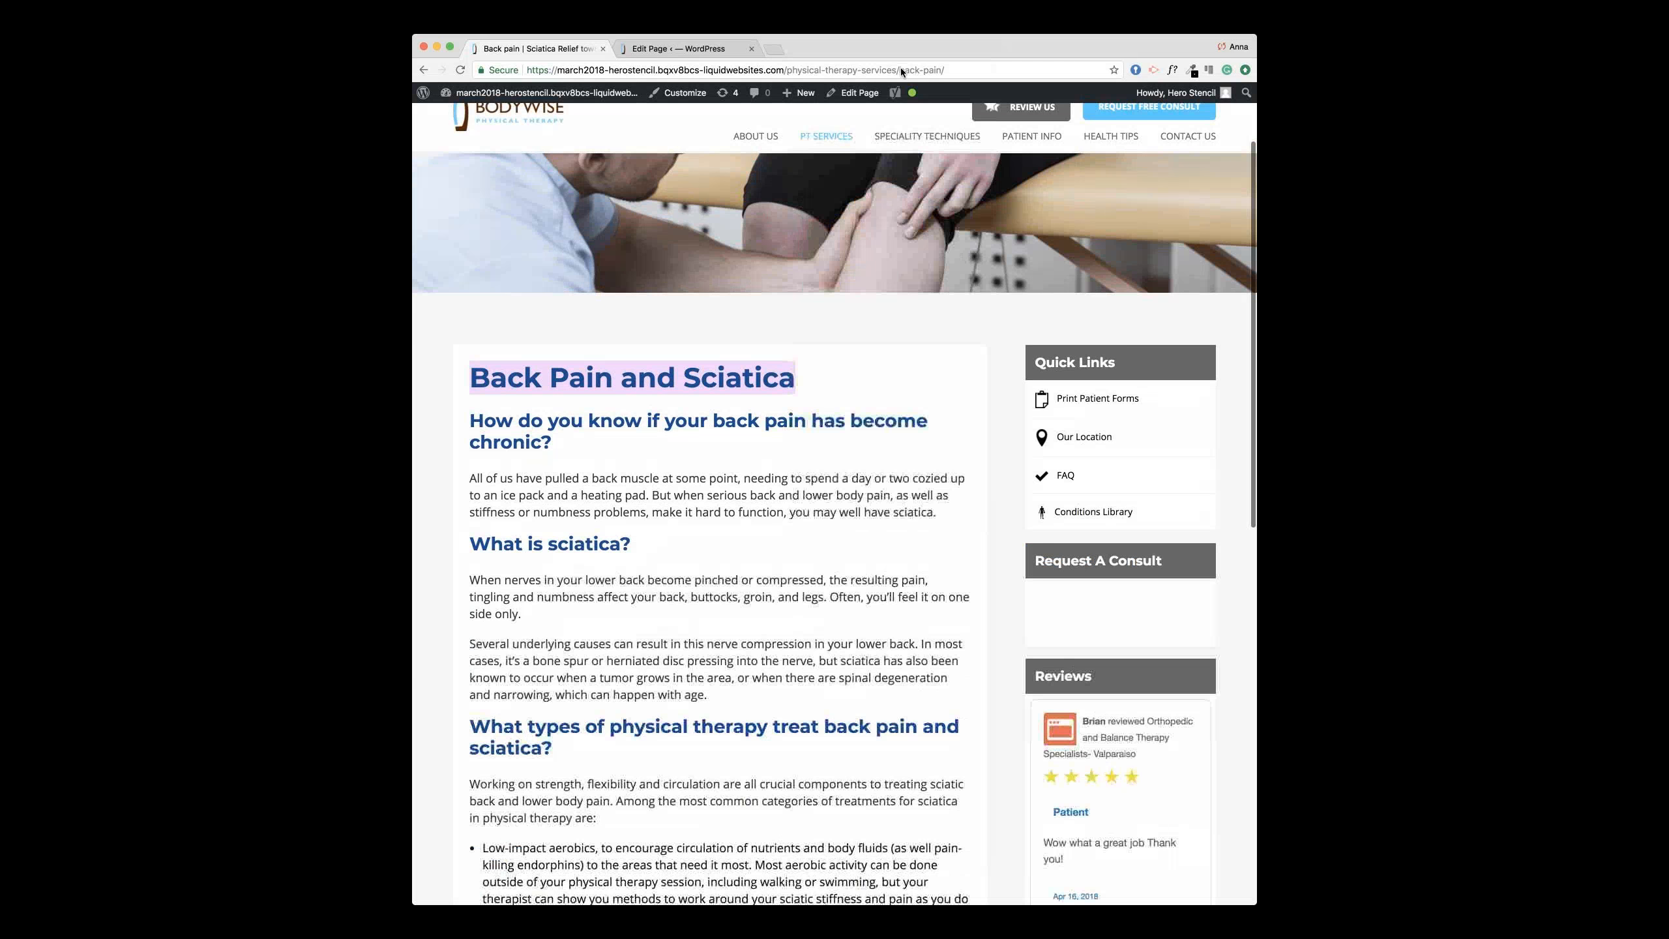
mouse_move(910, 140)
scroll(910, 140, down, 1)
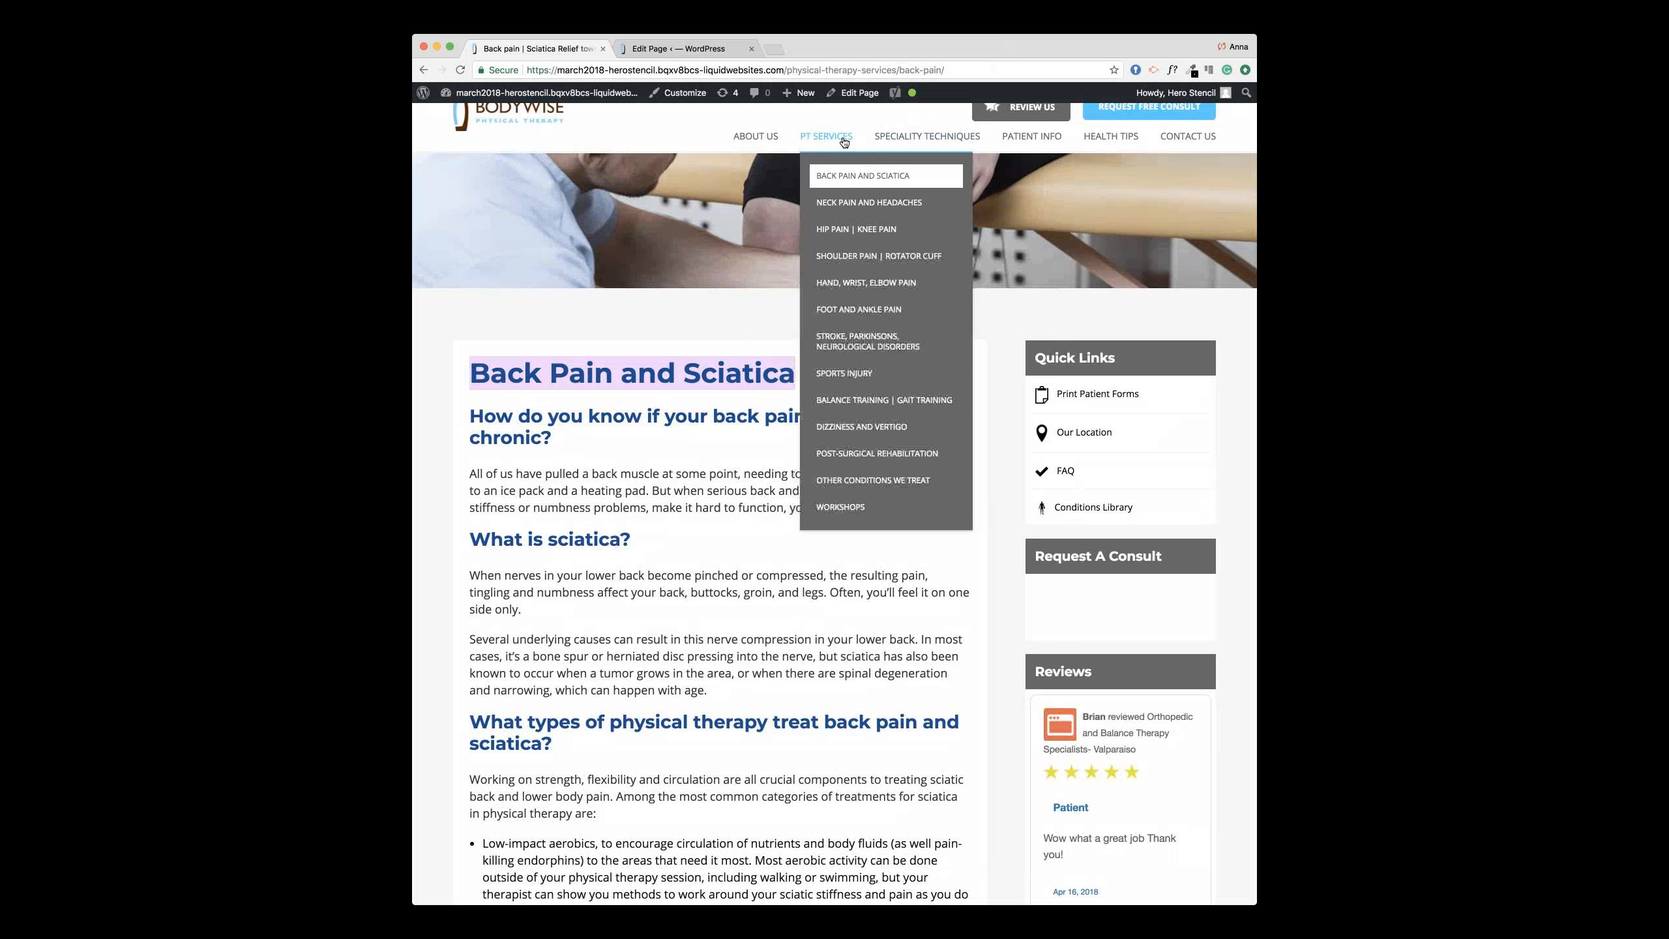
mouse_move(1028, 140)
scroll(1023, 169, down, 2)
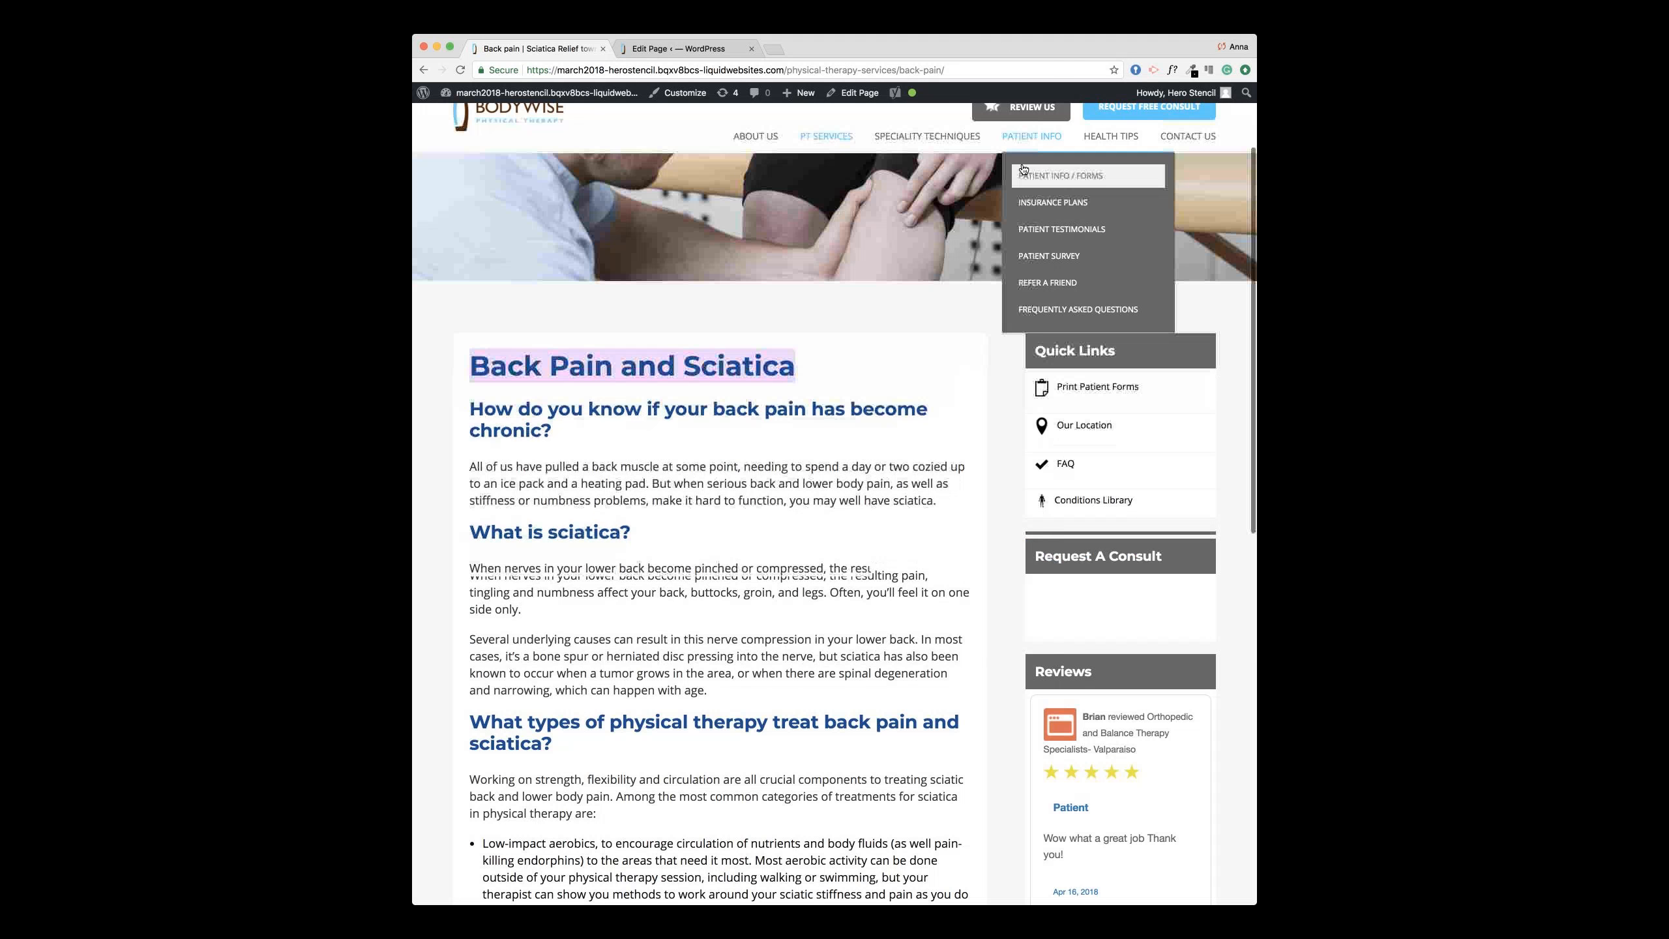
click(1022, 170)
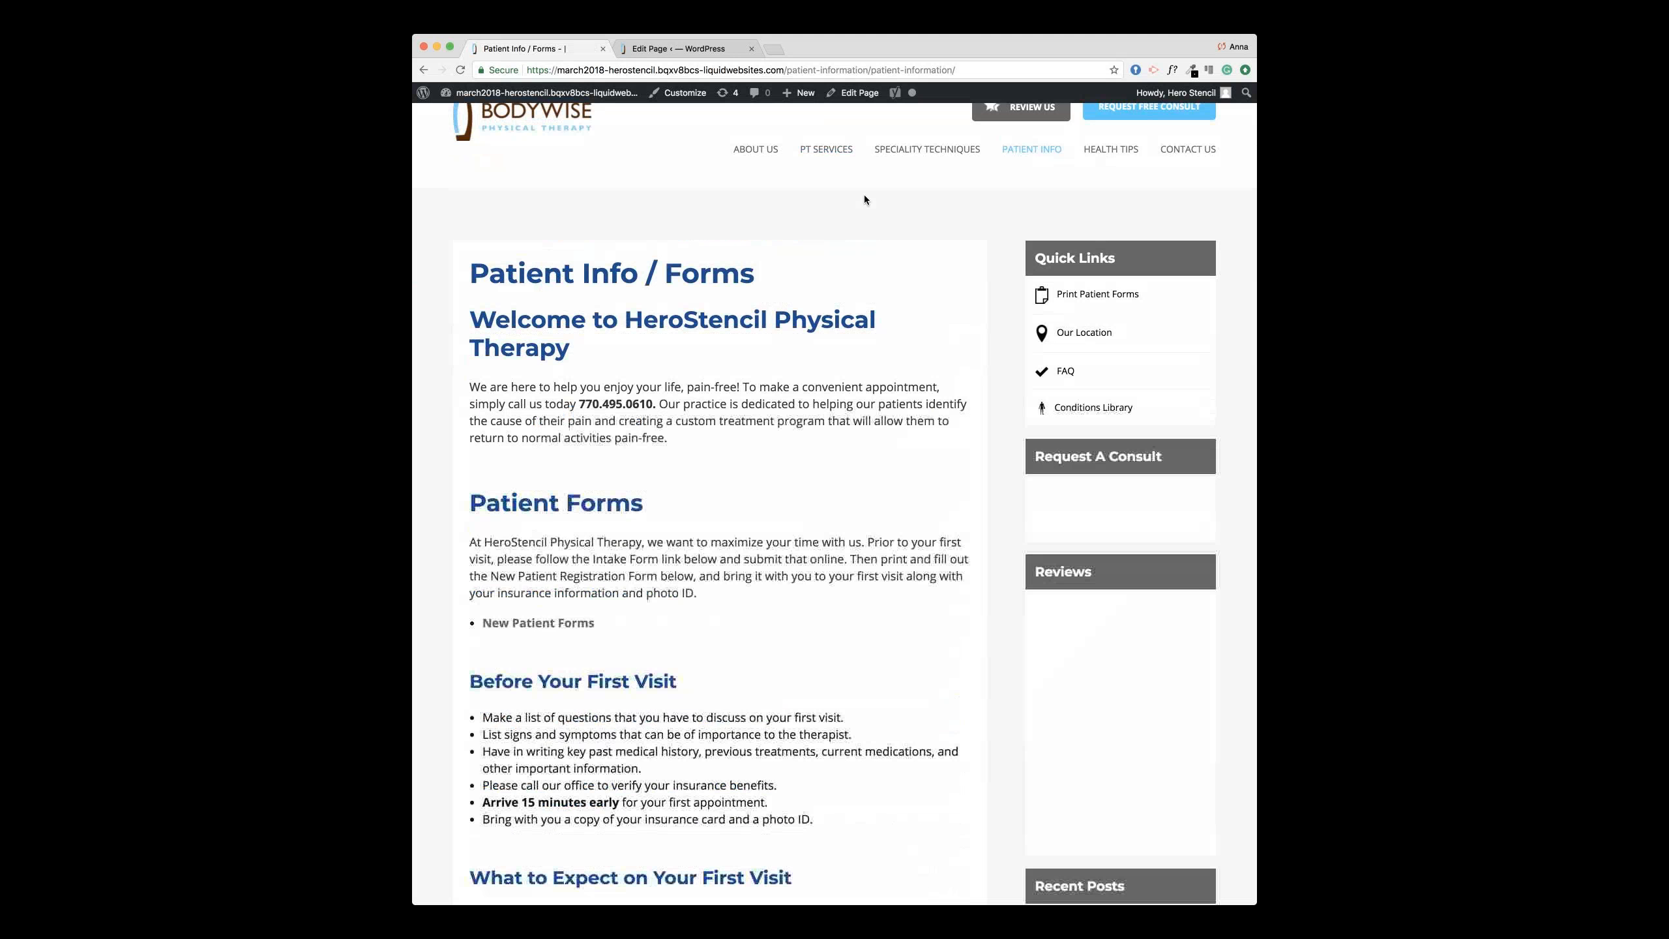
click(857, 98)
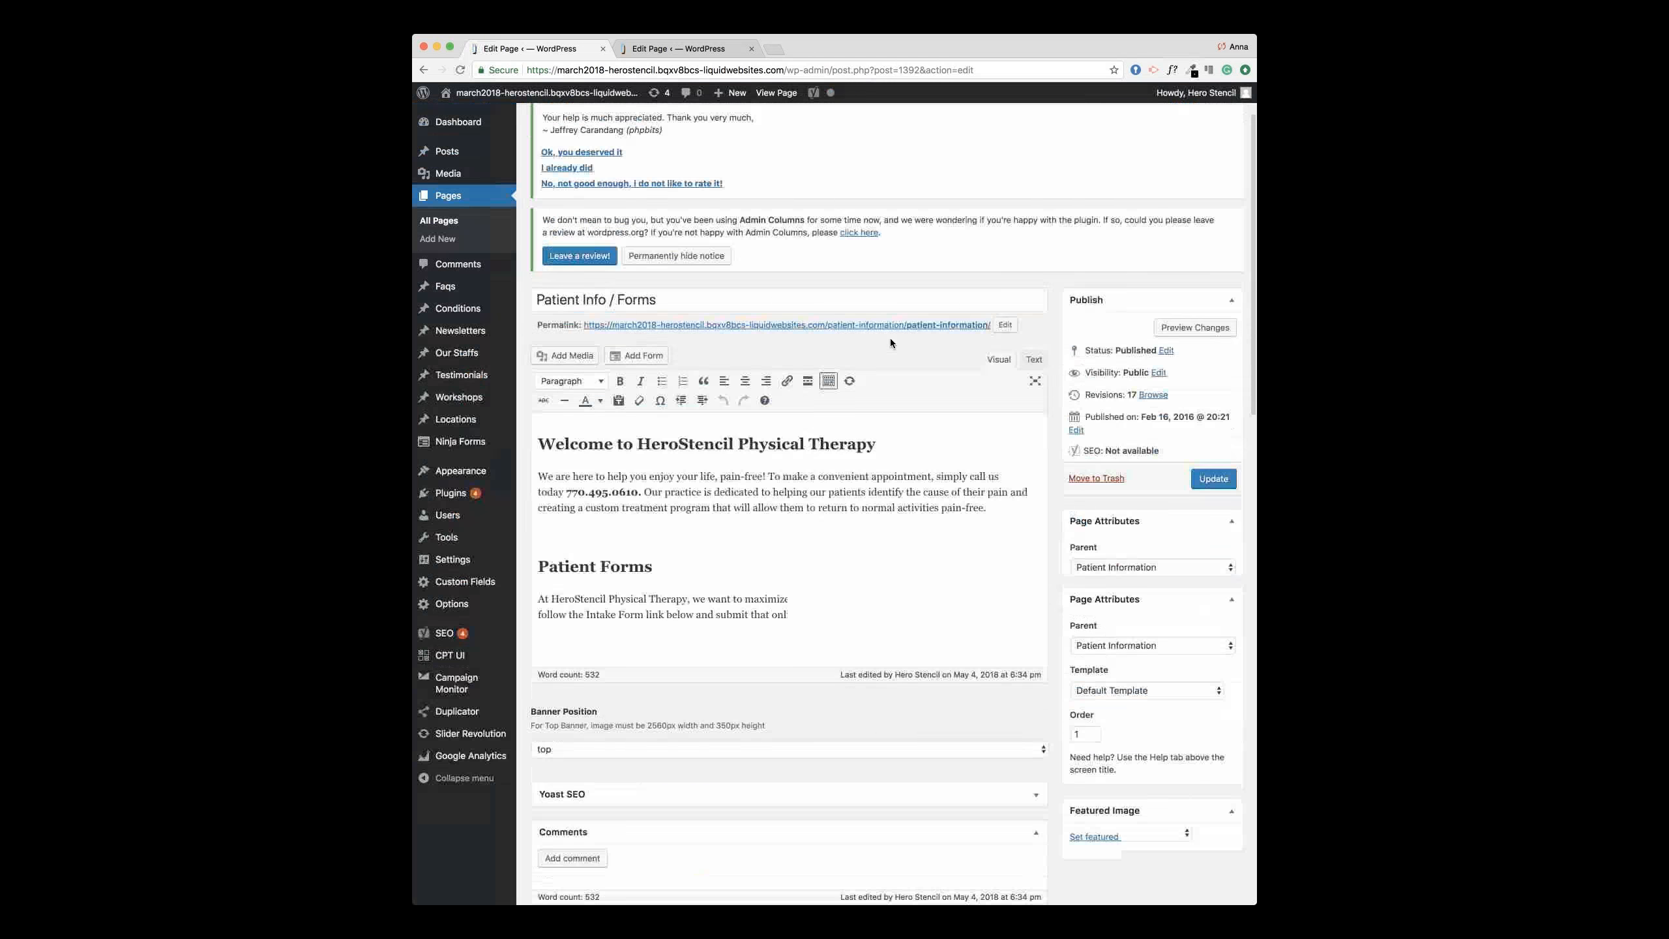
Step: Inspect the New Patient Forms link, then open the Media Library in the other tab
click(645, 503)
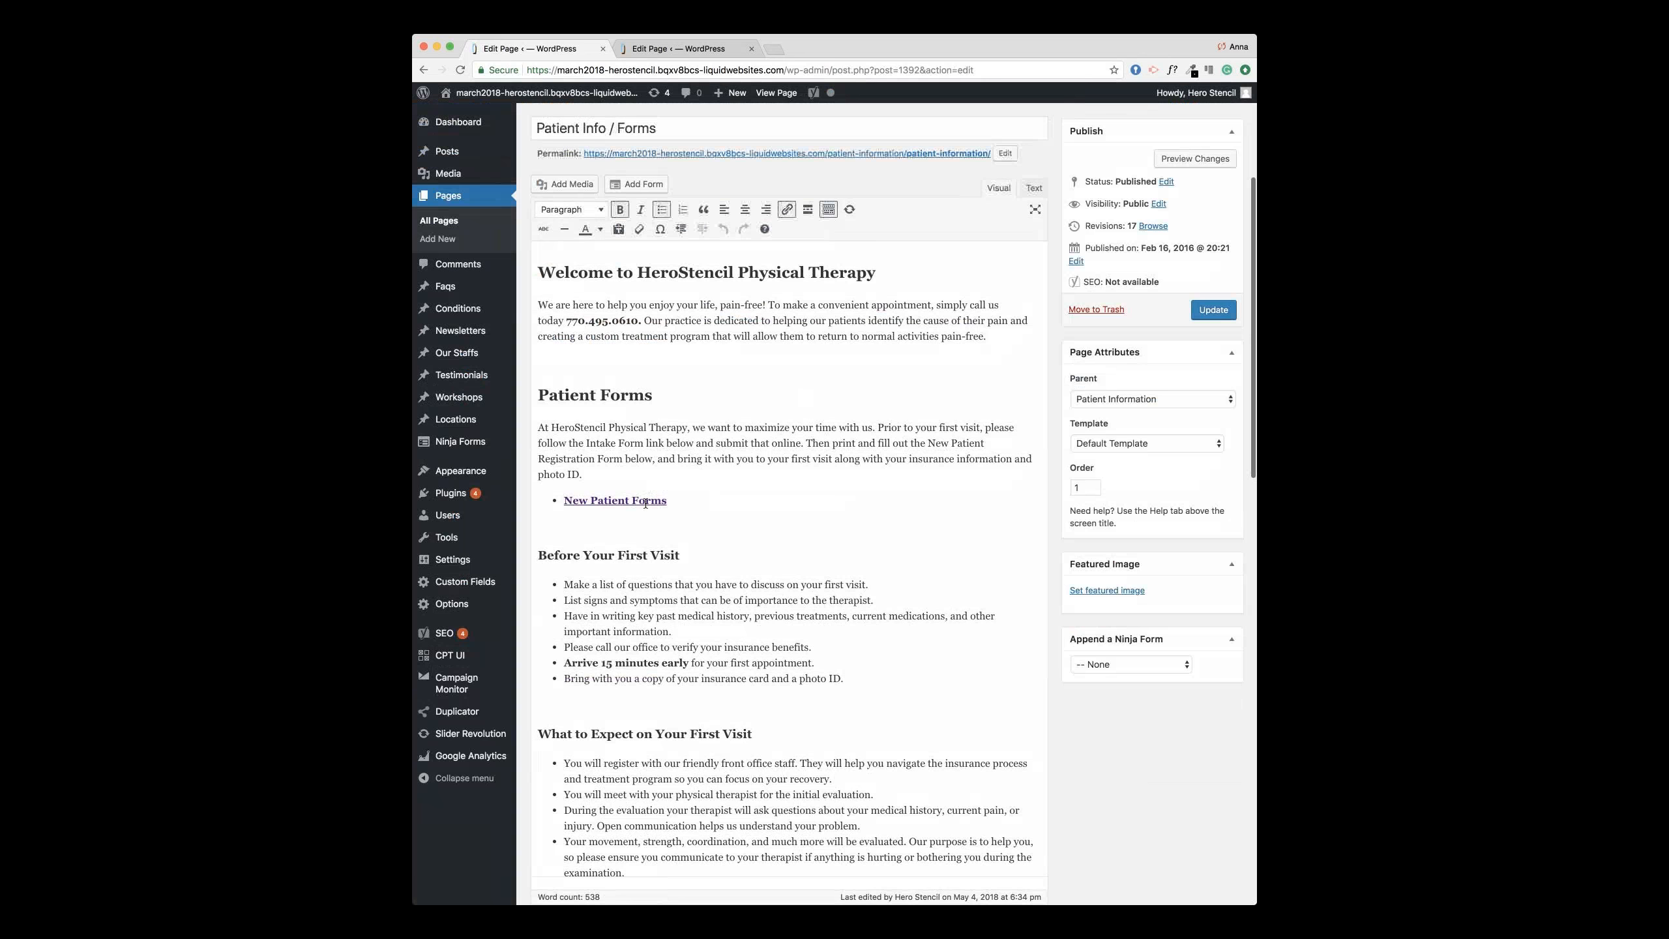
click(688, 49)
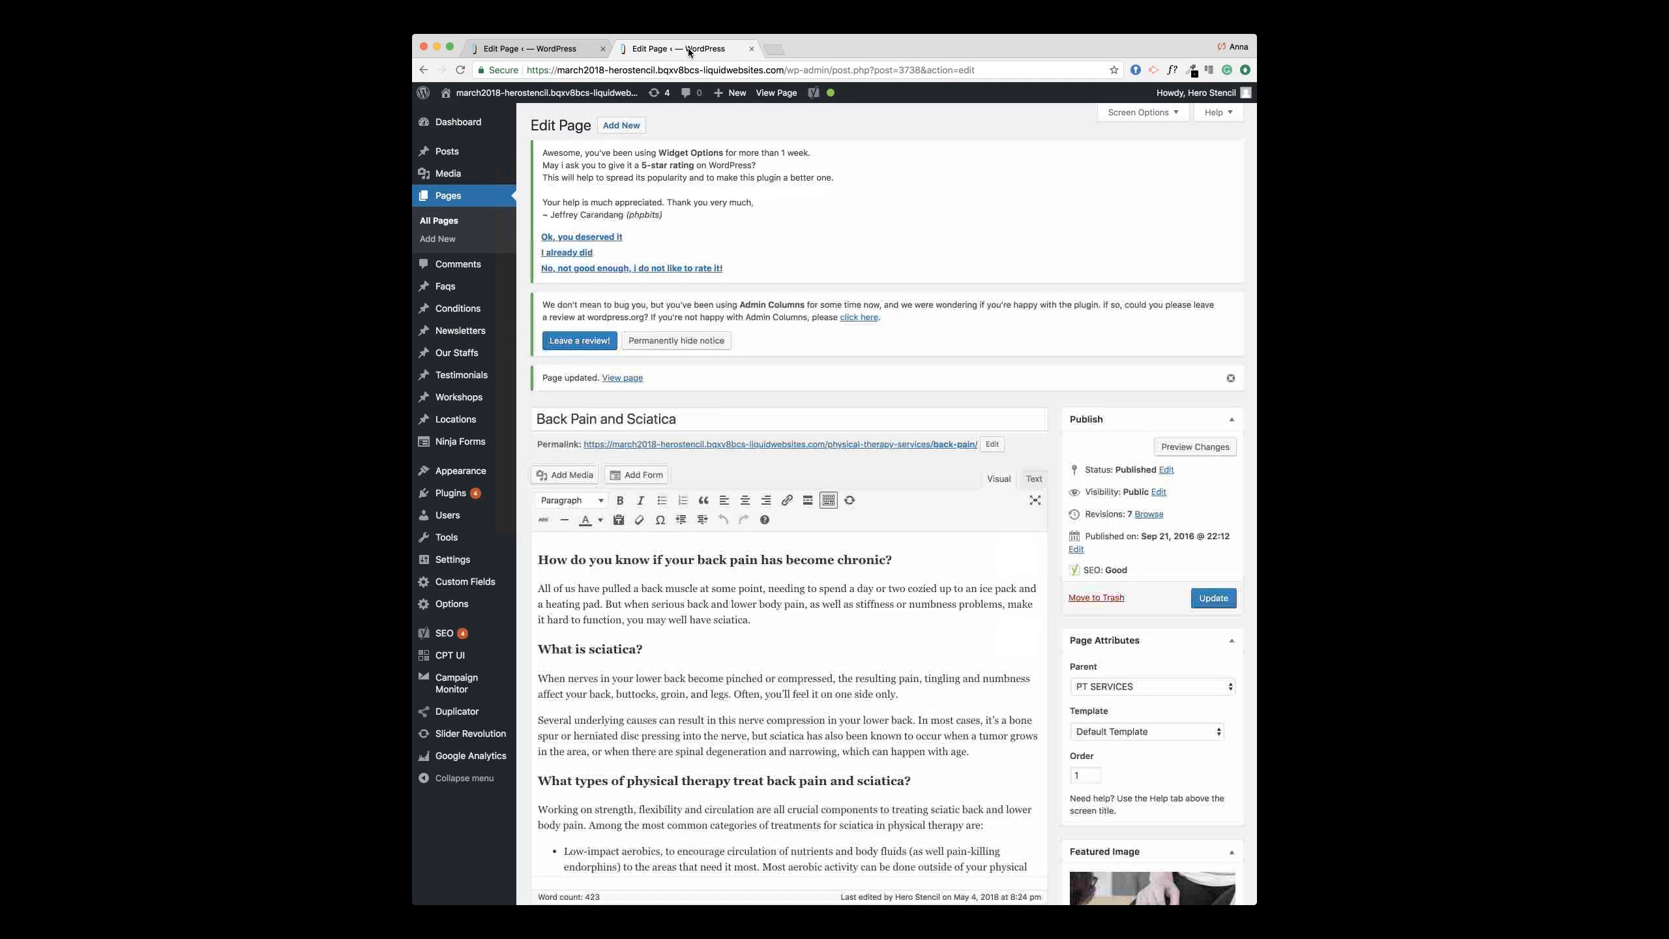
click(453, 182)
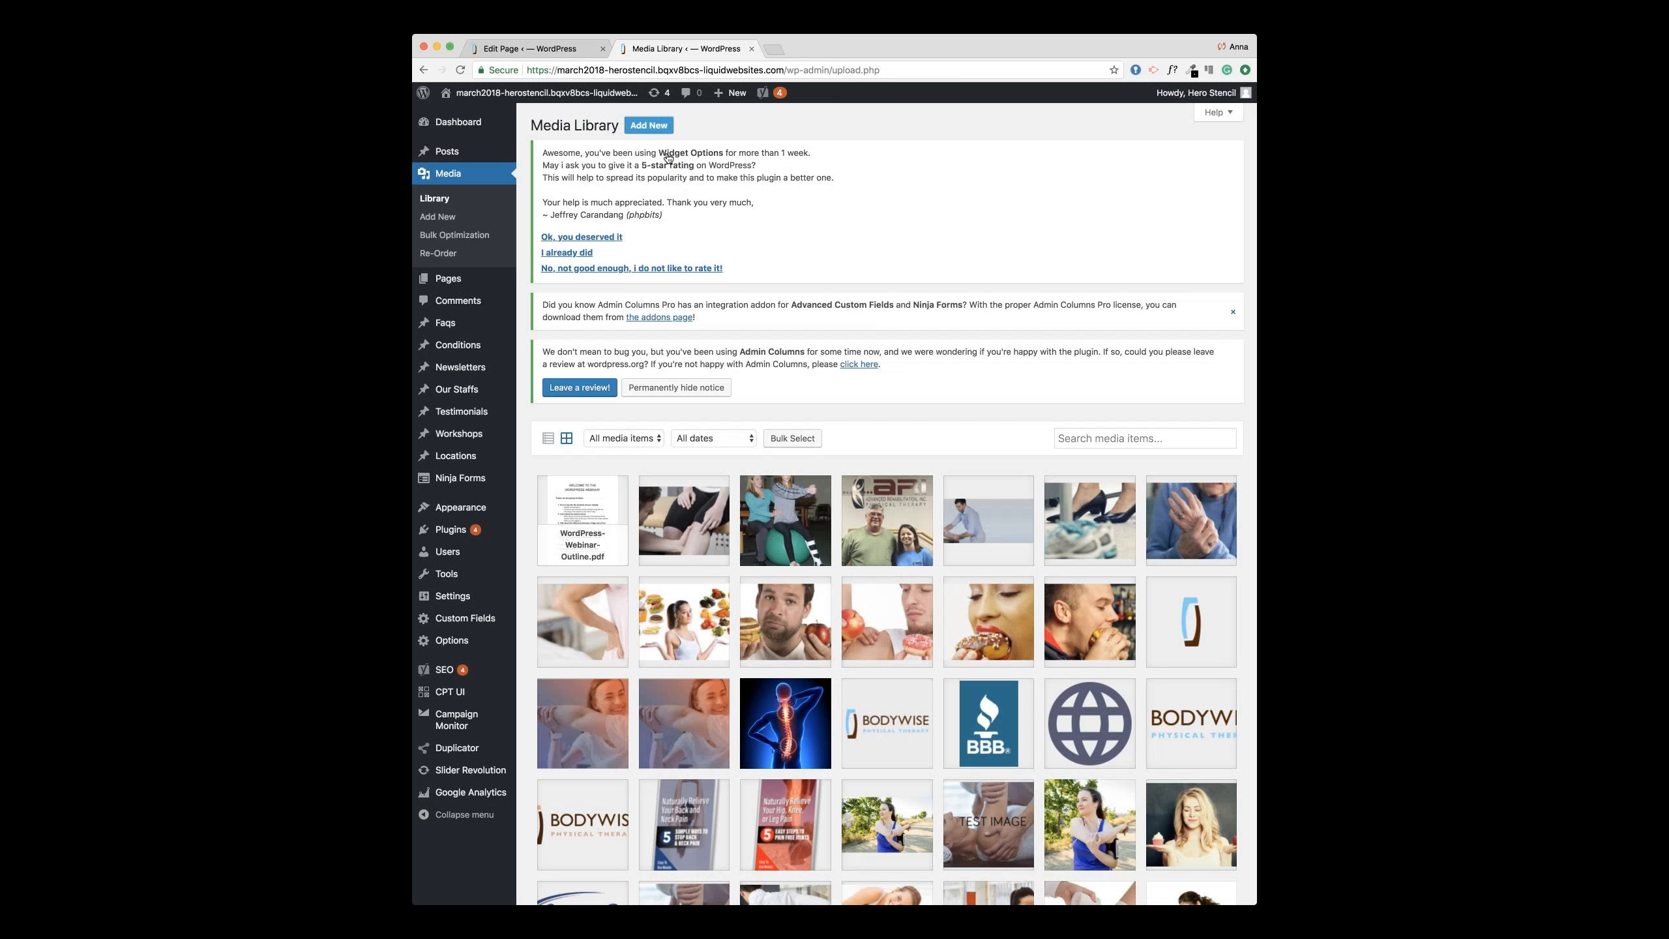
Step: Select the file URL of WordPress-Webinar-Outline.pdf and return to the Patient Info / Forms editor
click(651, 126)
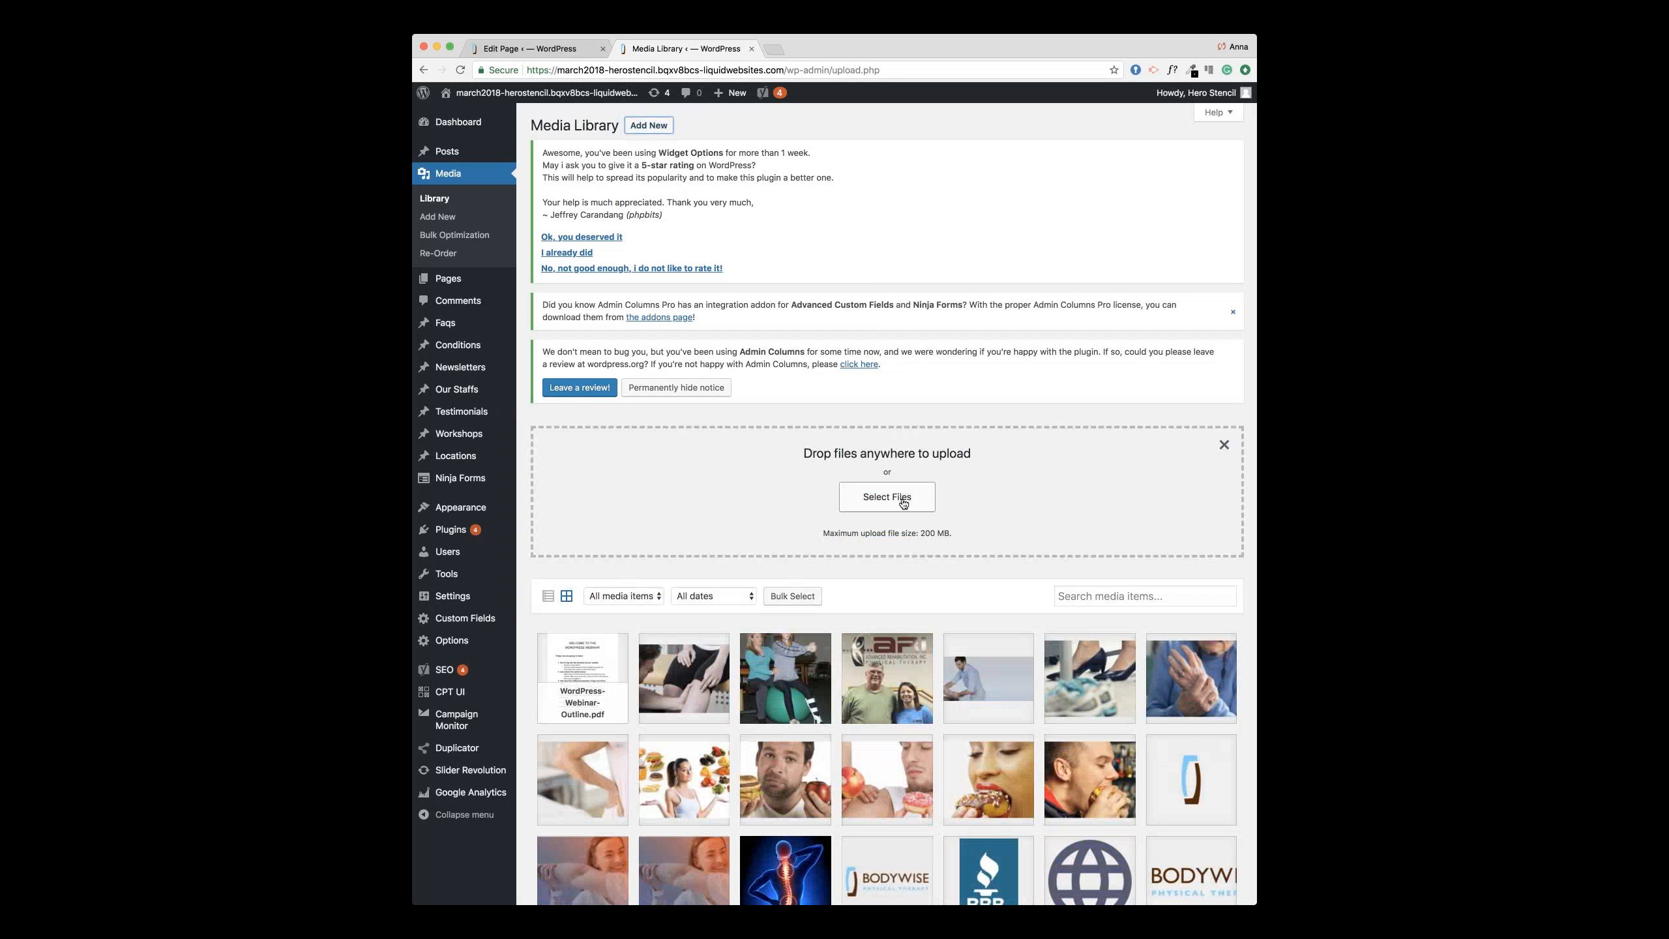
scroll(920, 501, down, 2)
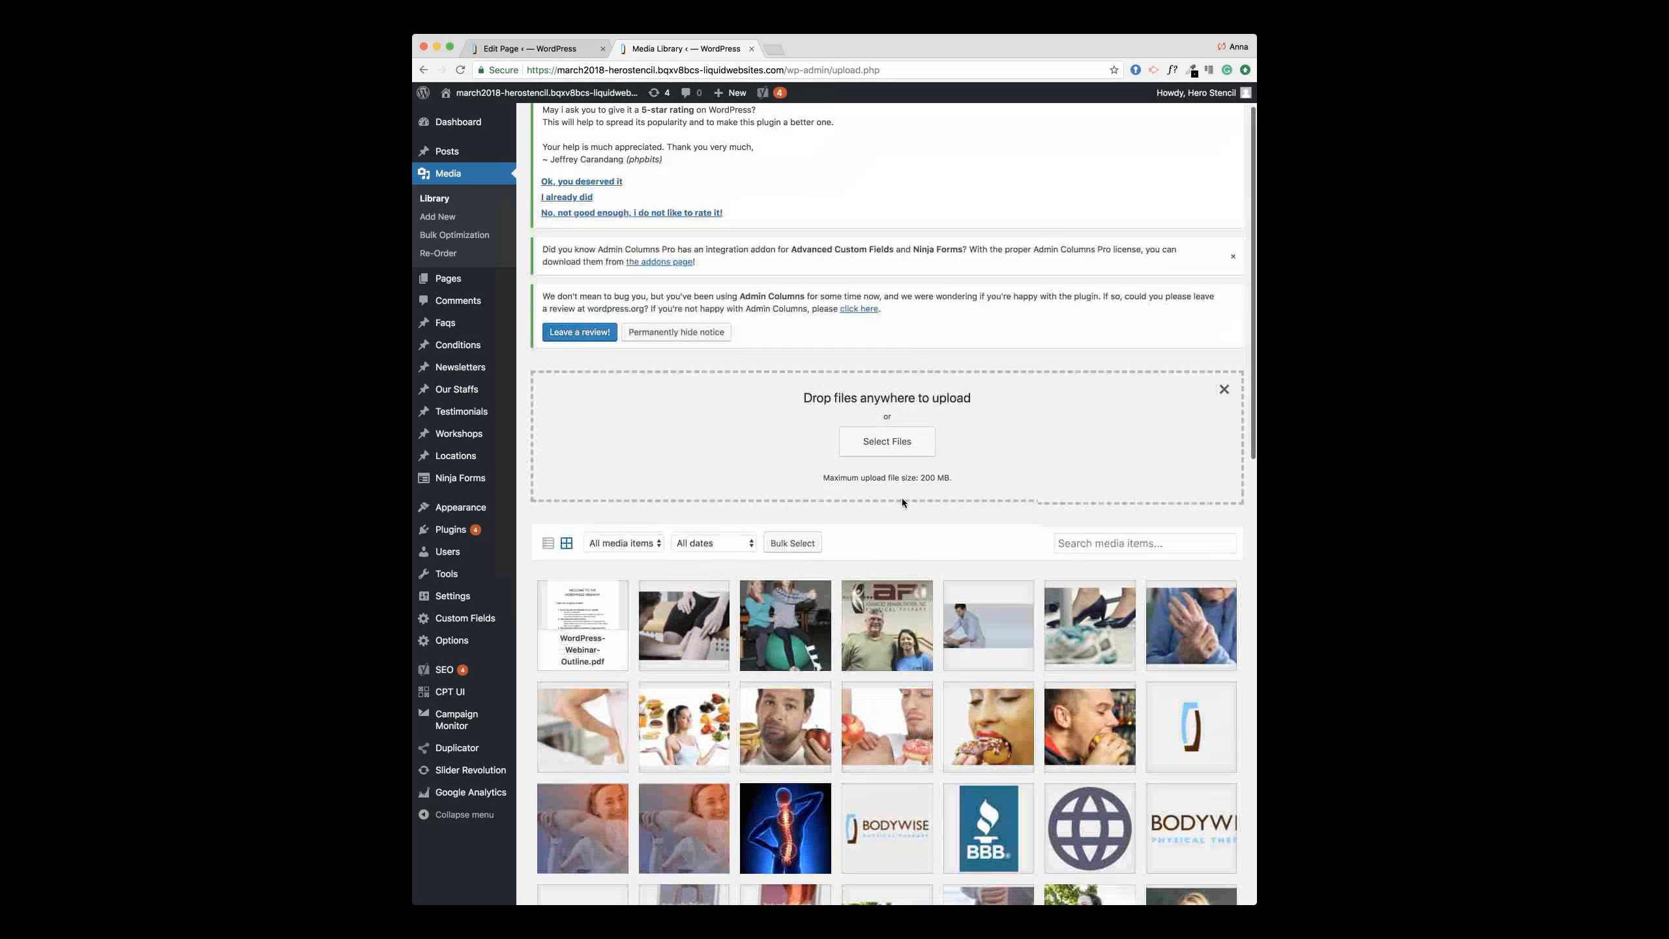
scroll(902, 502, down, 2)
click(596, 560)
click(1141, 222)
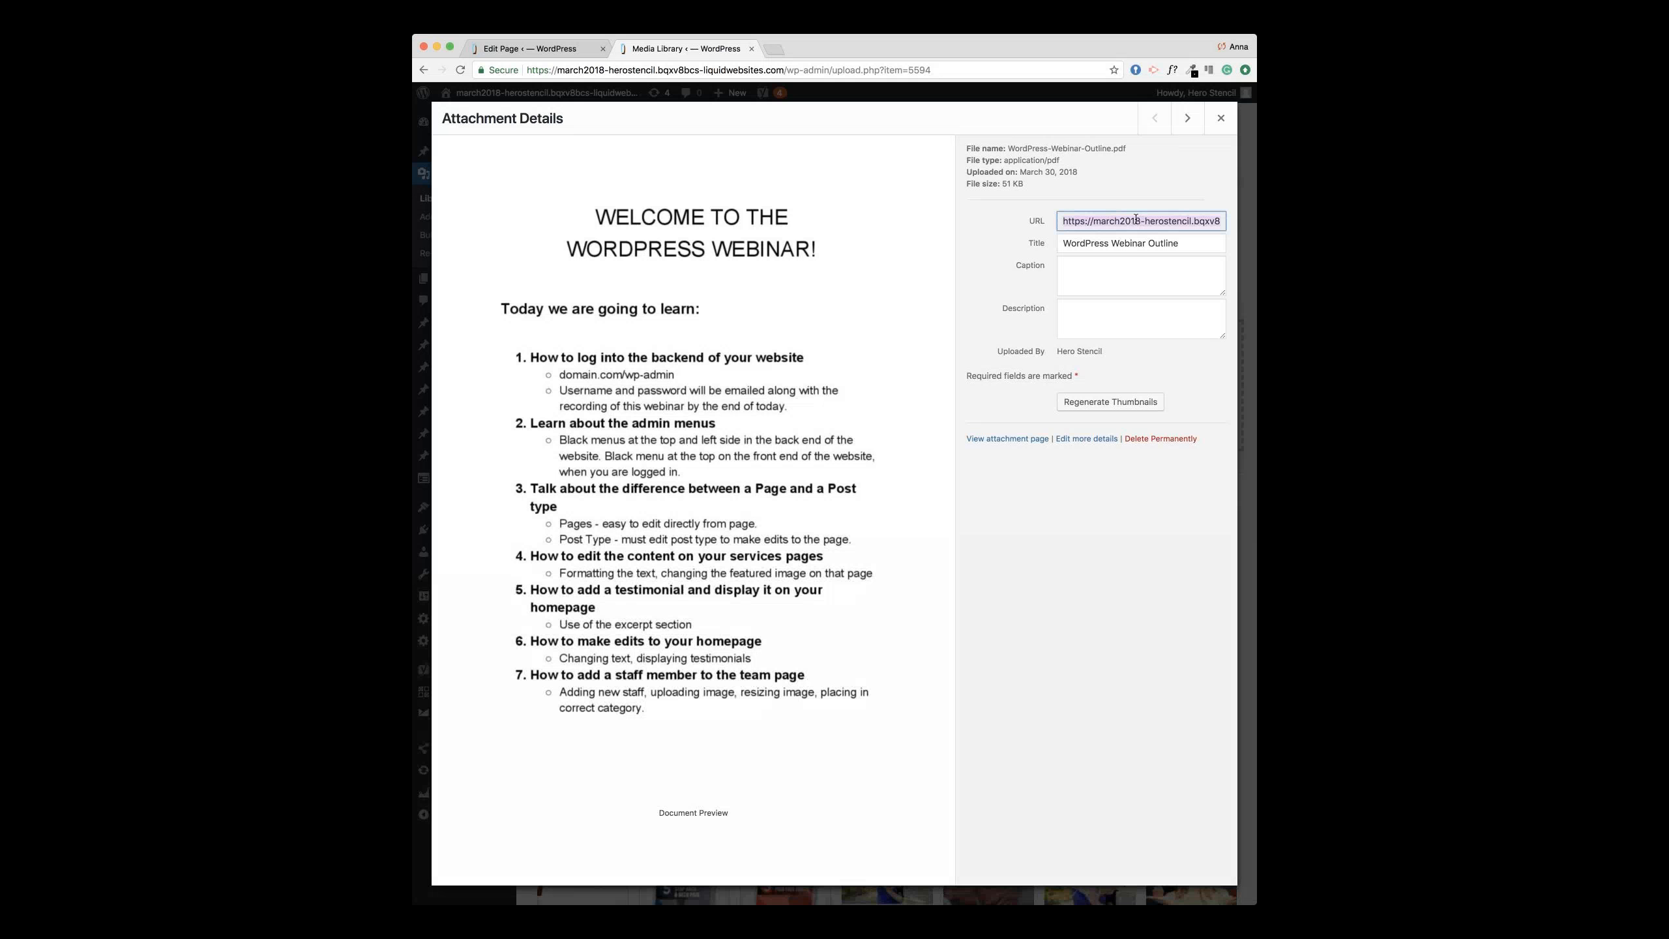
click(1215, 119)
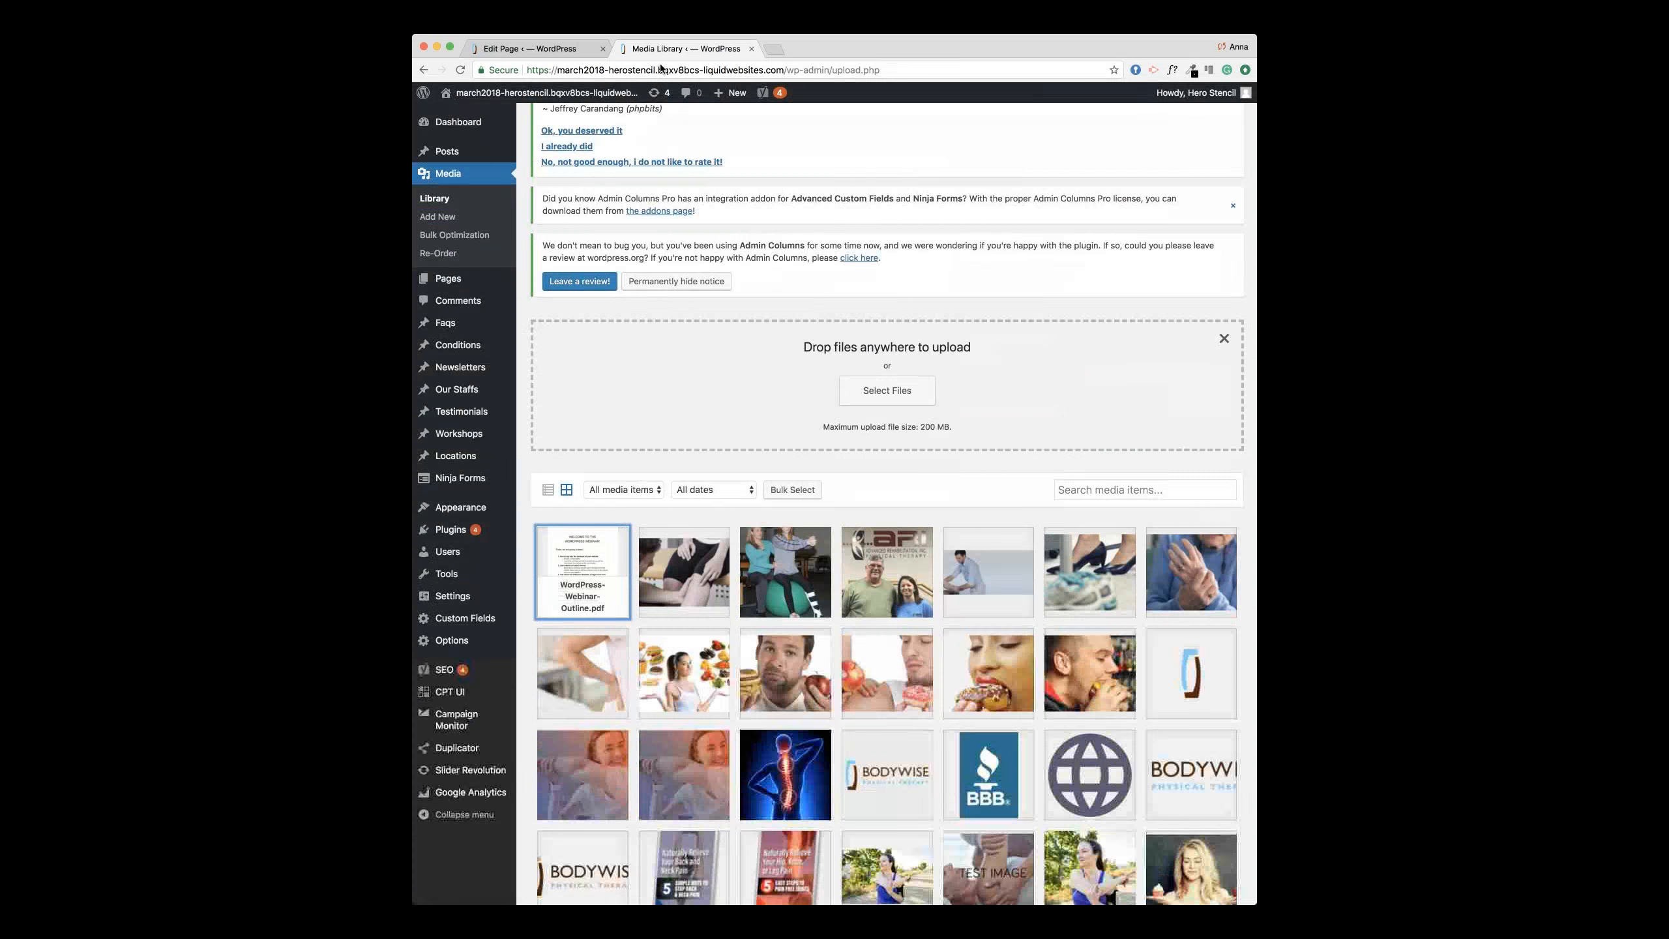
click(511, 49)
scroll(660, 269, up, 1)
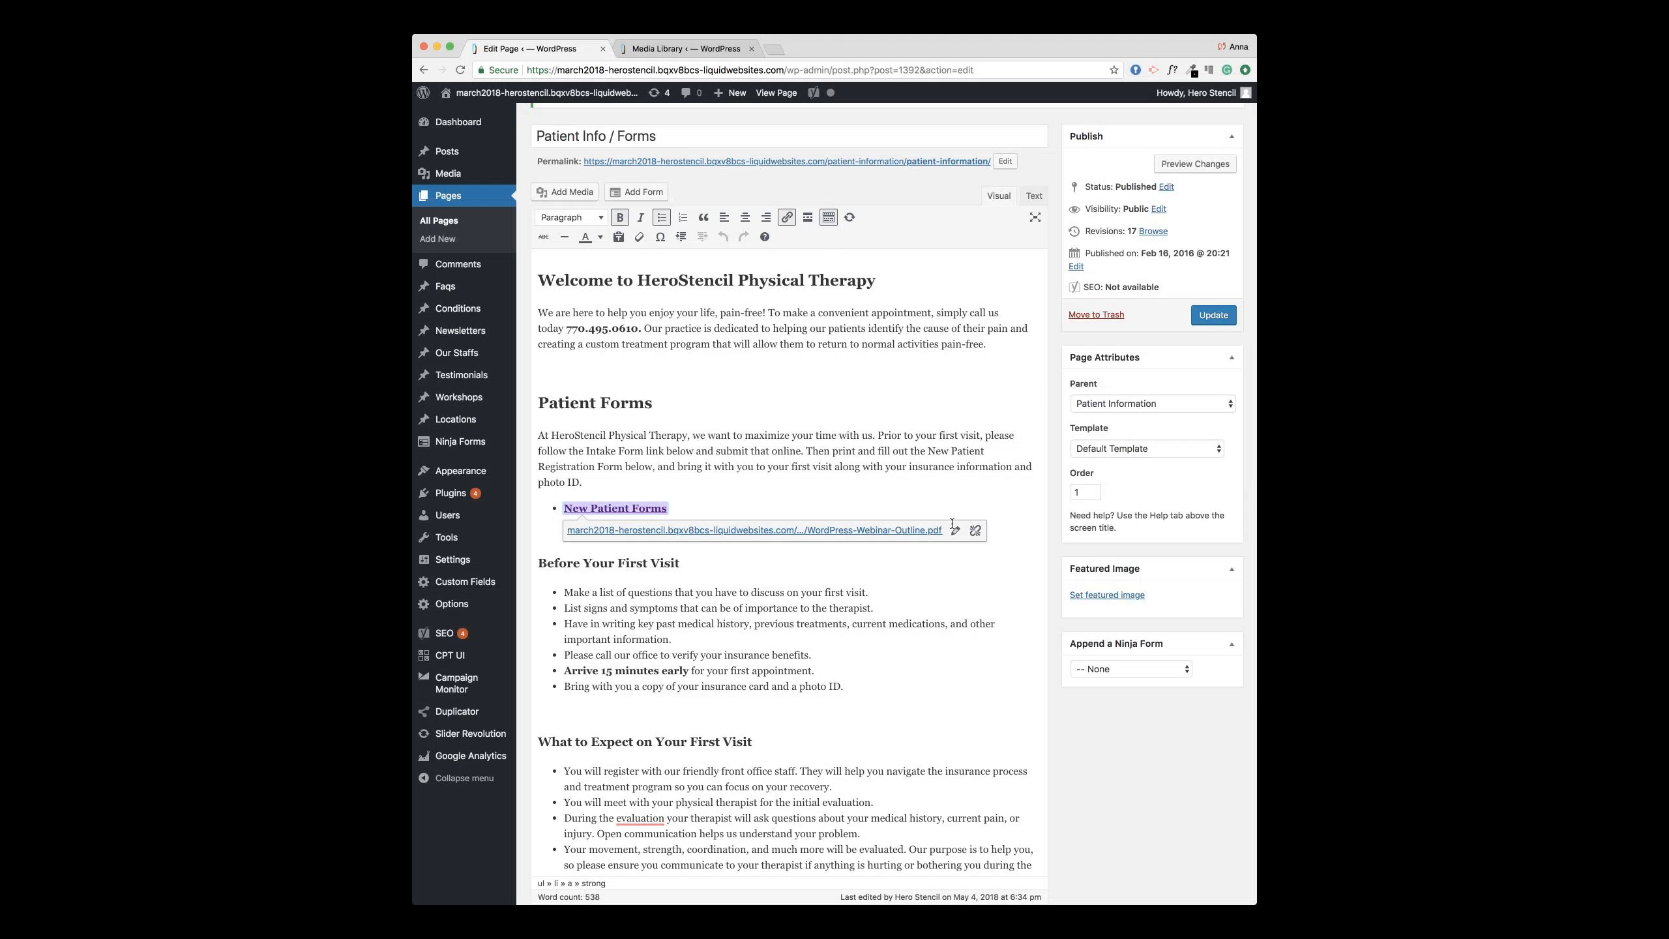
Step: Relink New Patient Forms to the WordPress-Webinar-Outline.pdf URL and update the page
click(975, 530)
drag(693, 512, 566, 506)
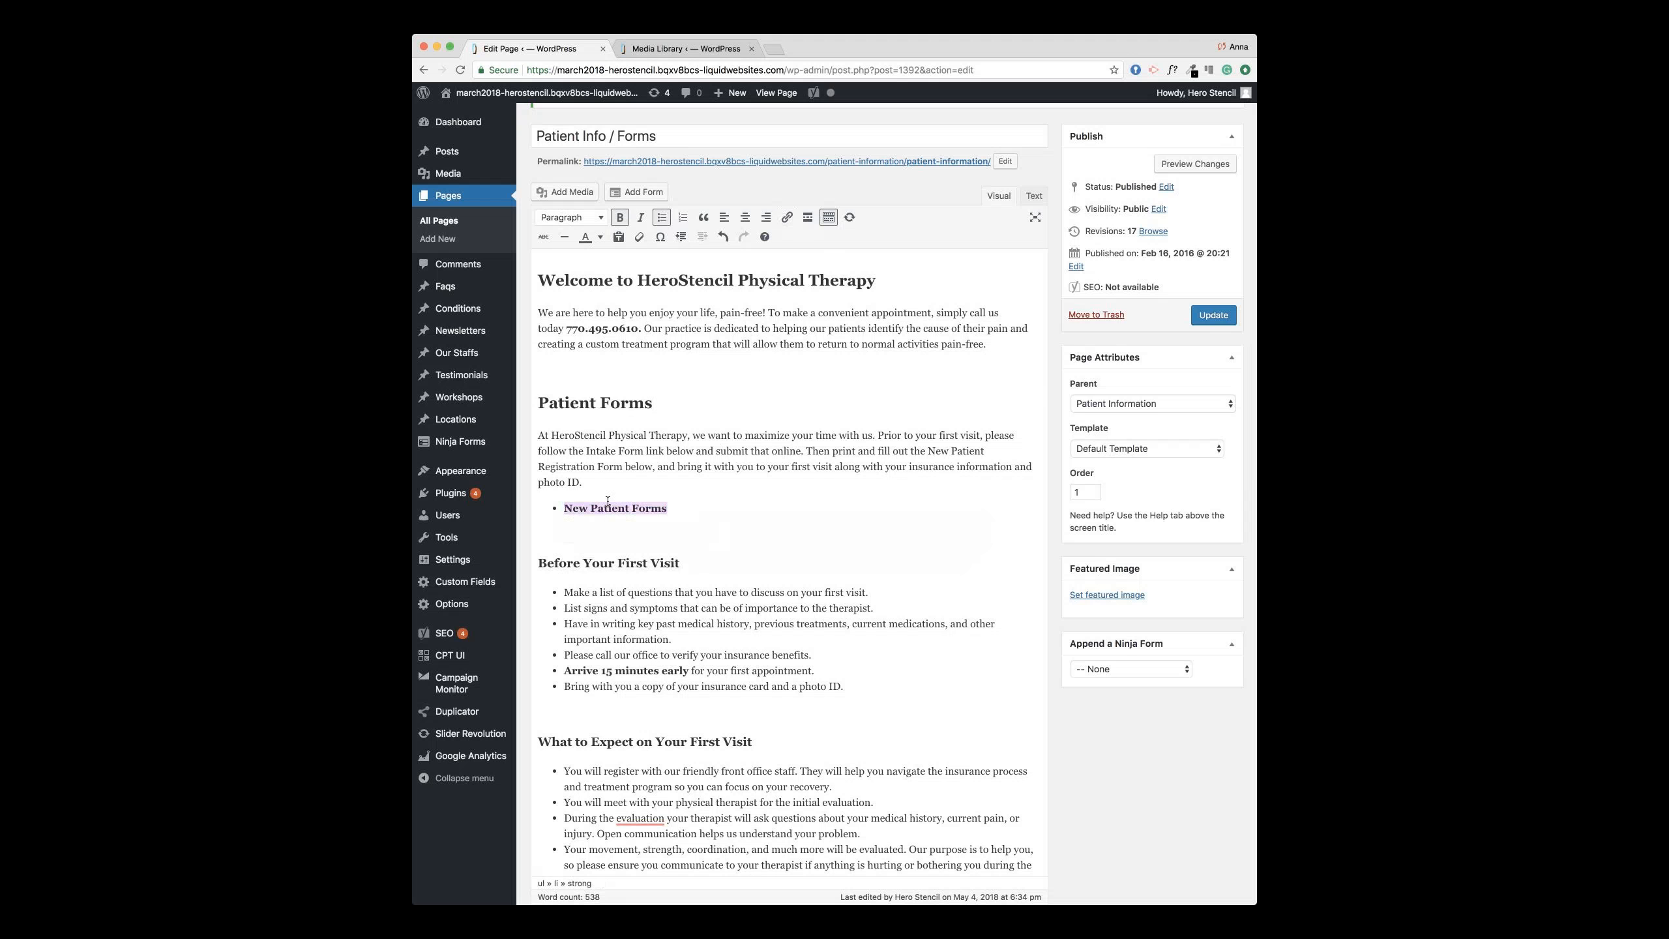
click(787, 220)
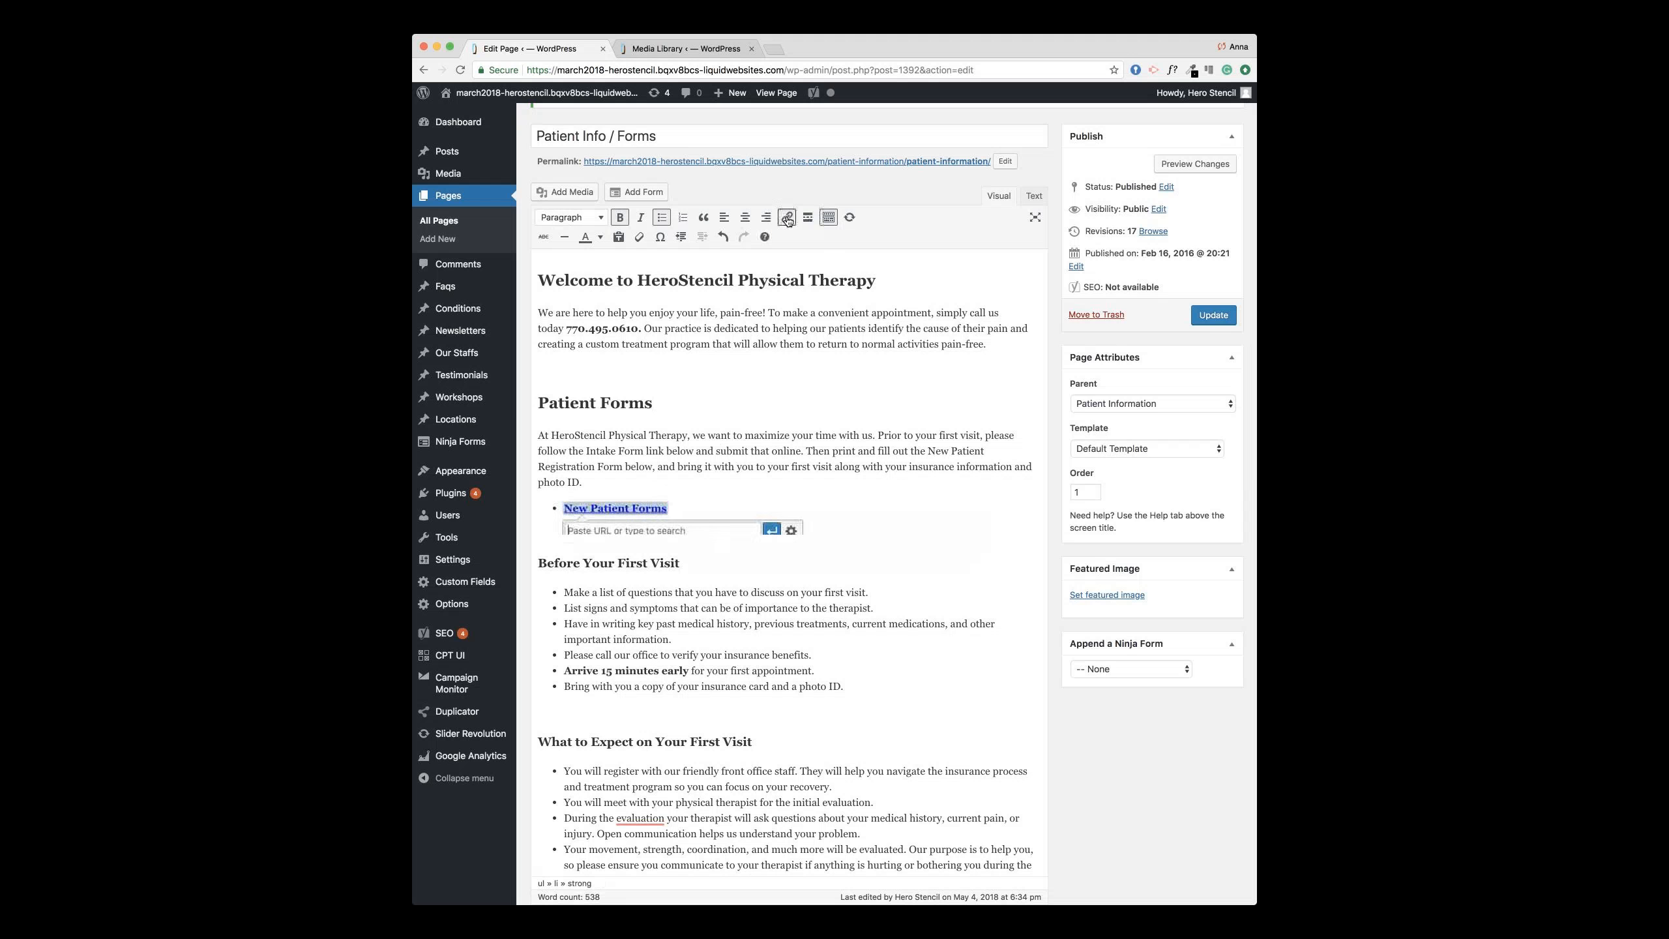
key(super+v)
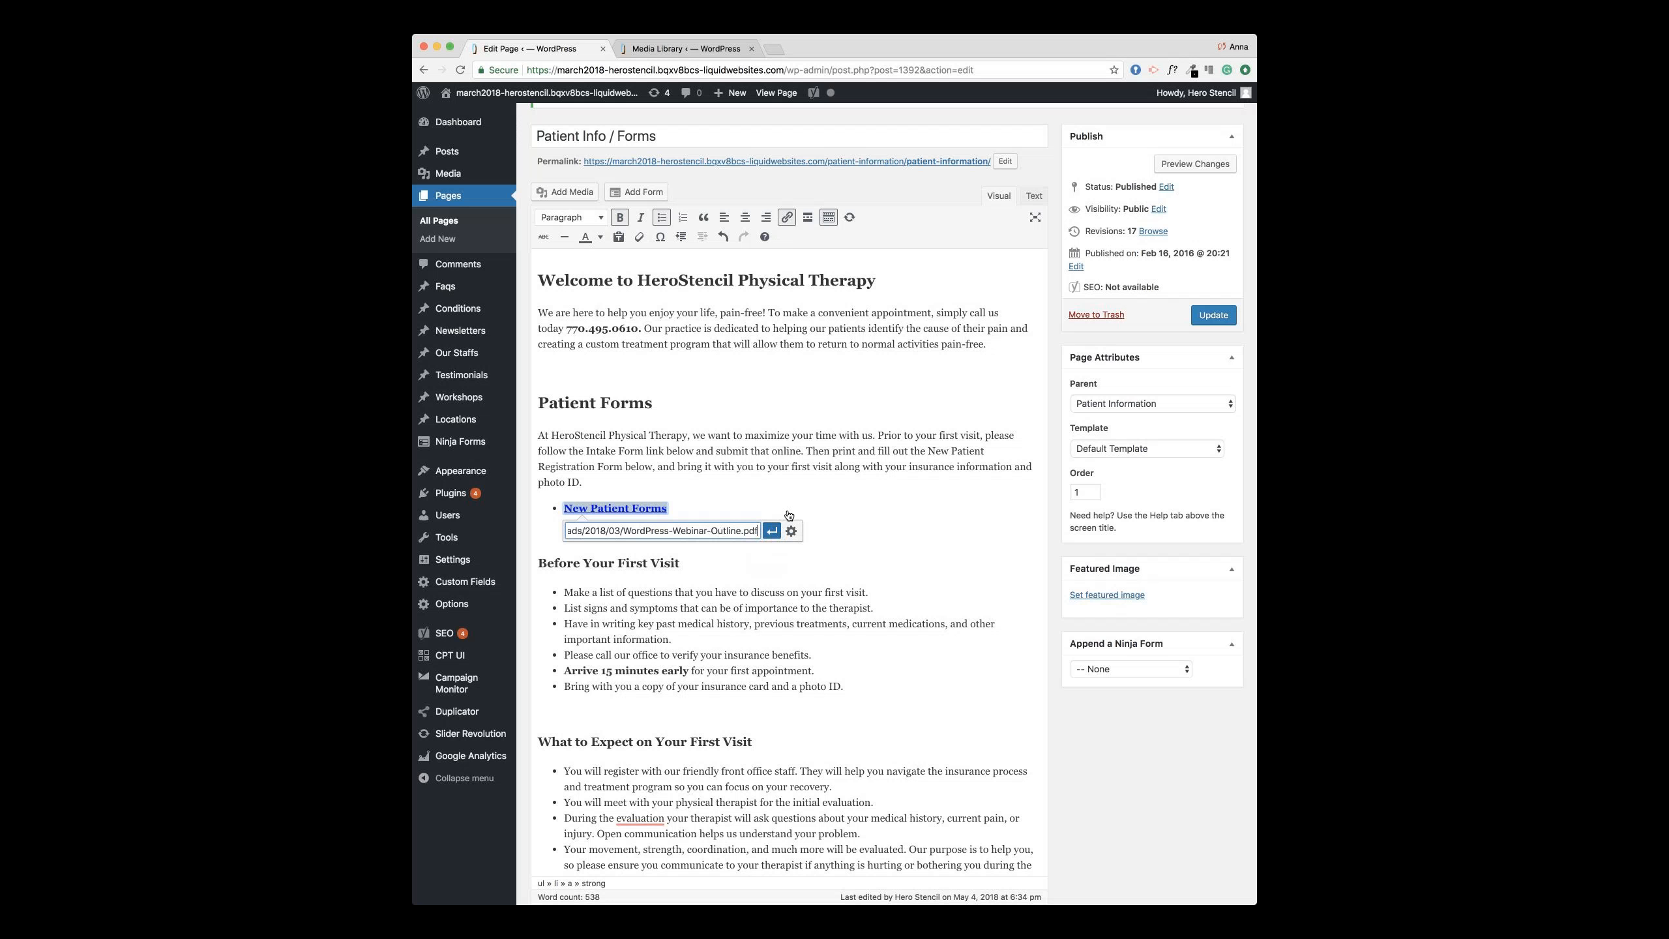
click(772, 531)
click(843, 466)
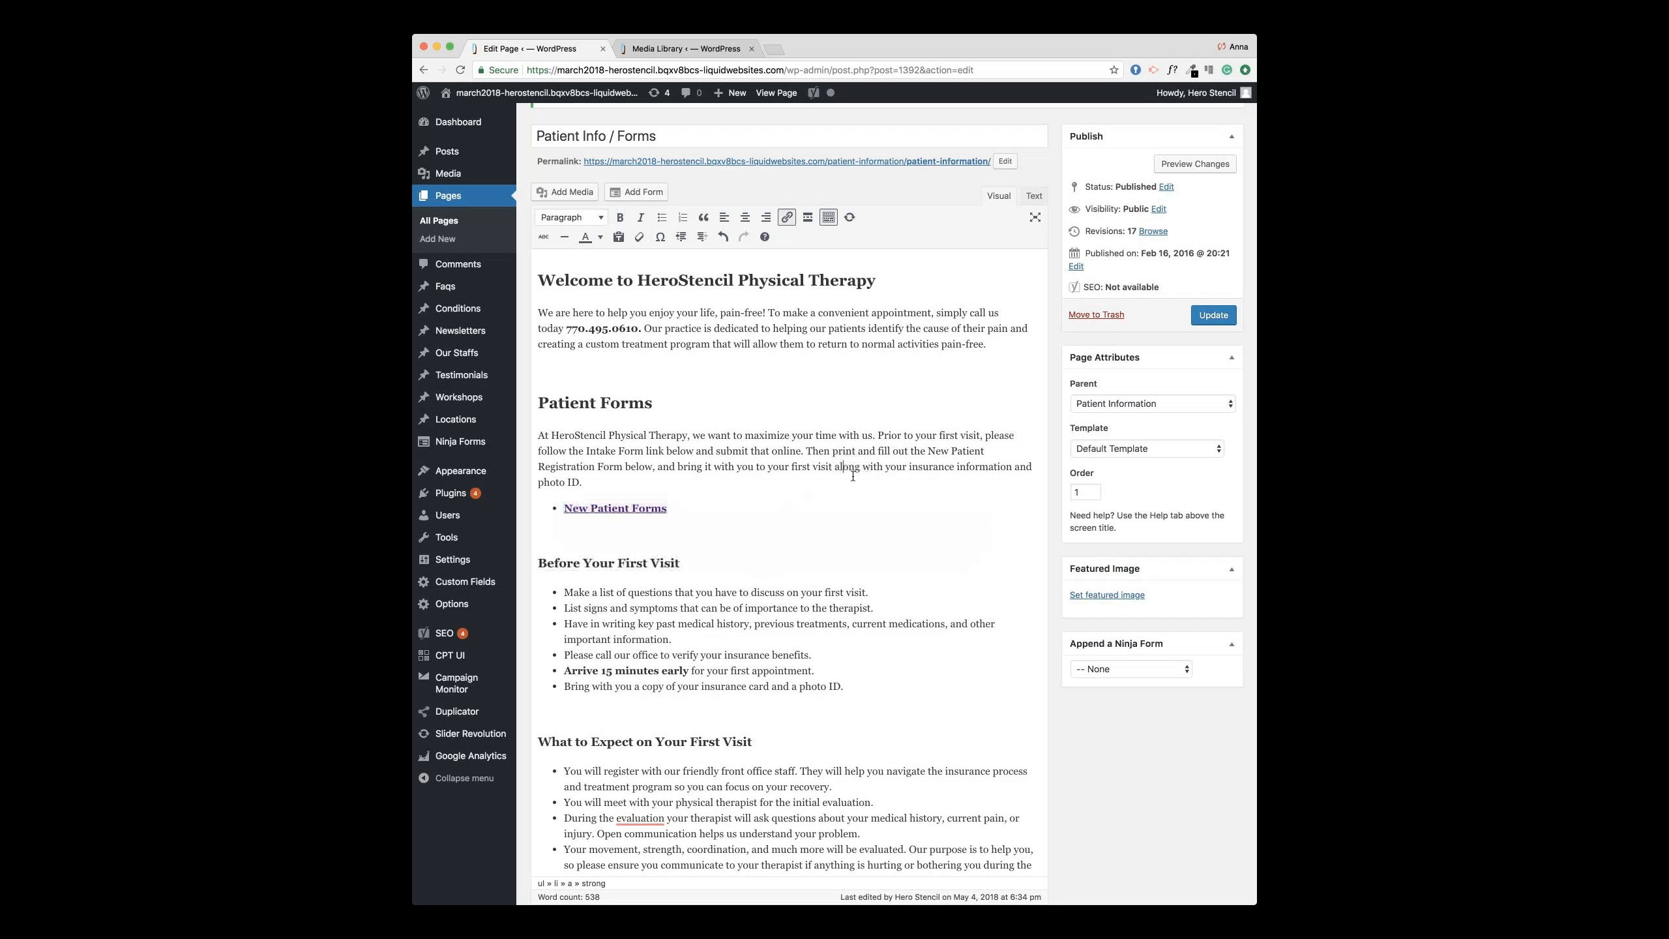
click(1191, 315)
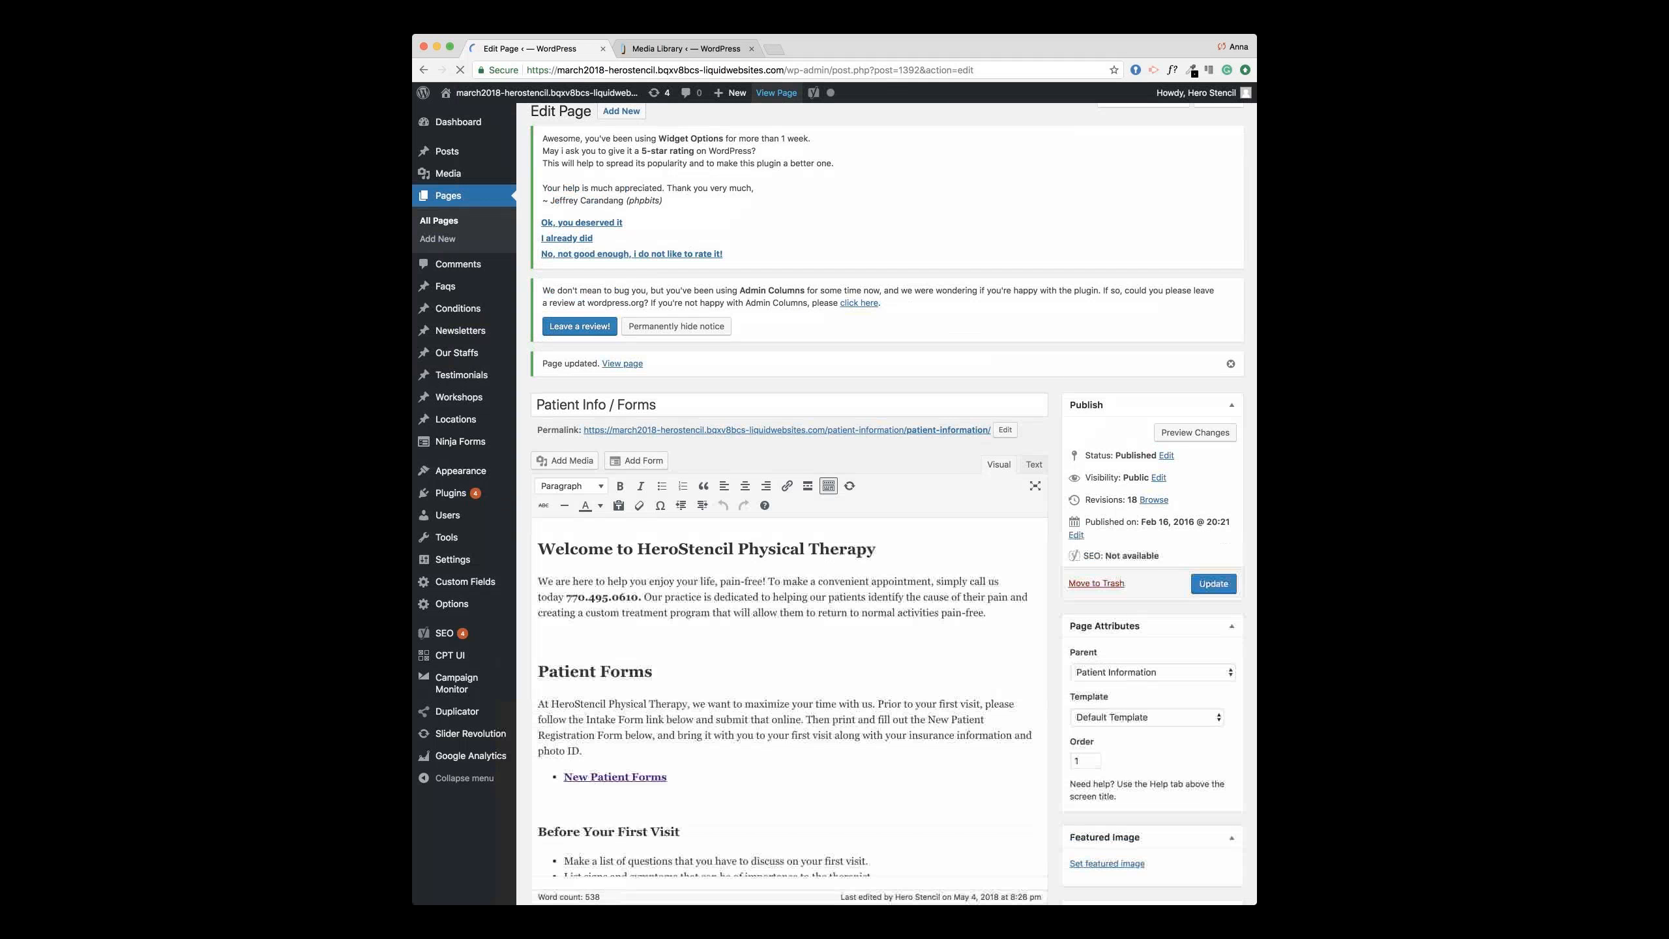
Step: View the live Patient Testimonials page and open it for editing
click(776, 92)
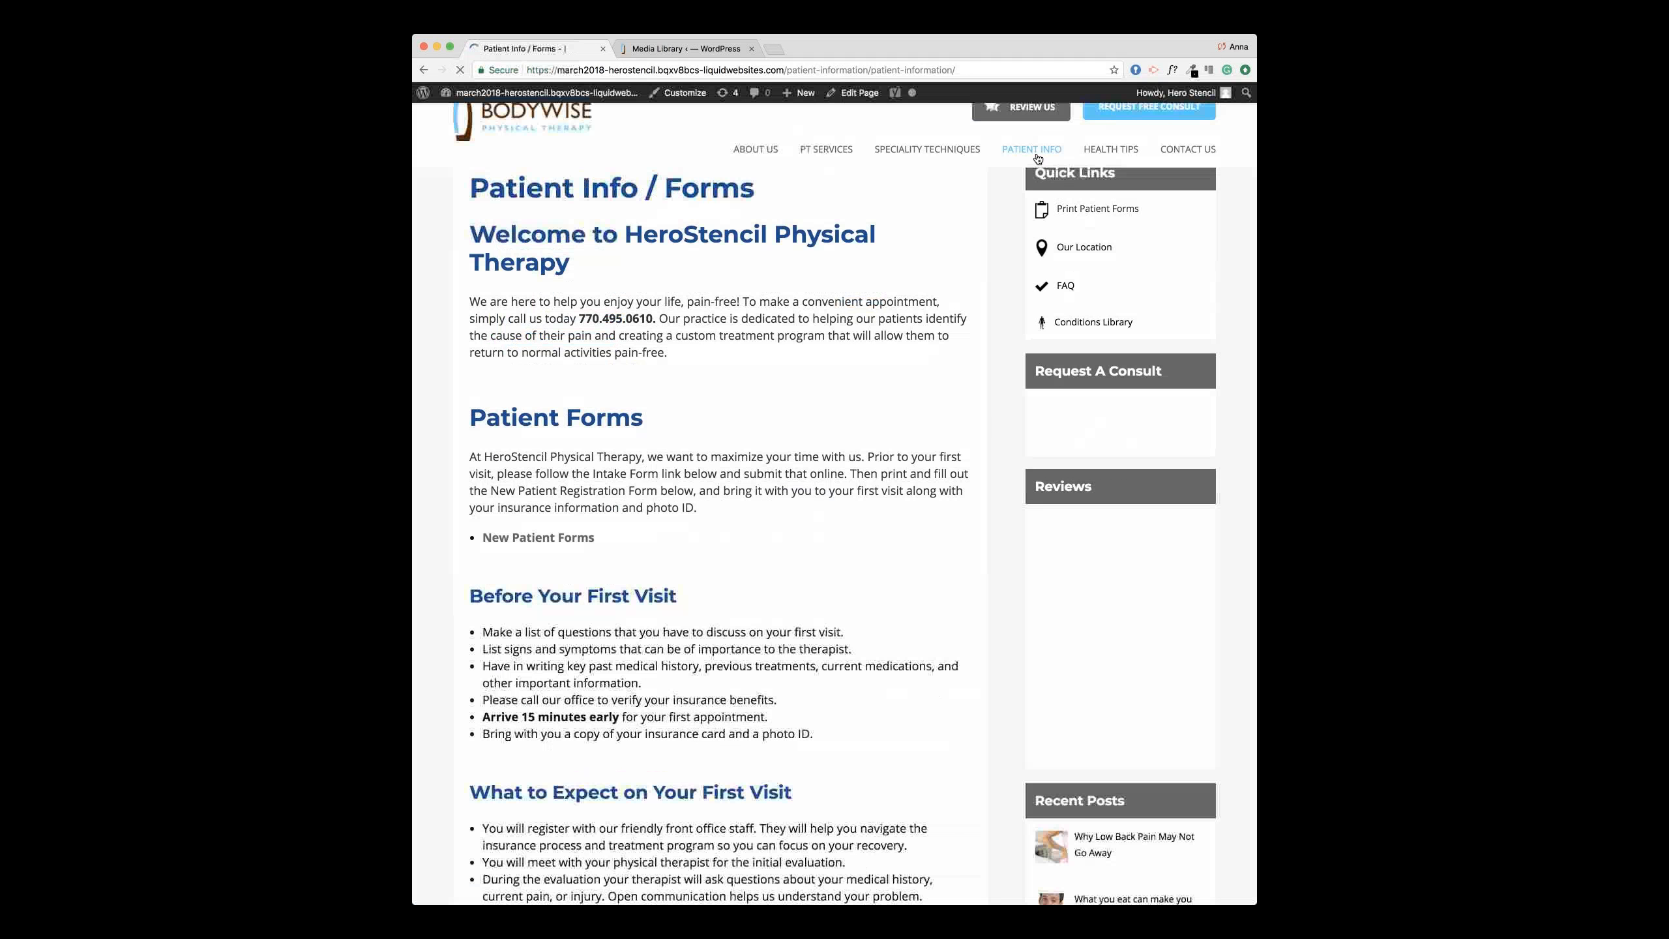
mouse_move(1037, 158)
click(1035, 253)
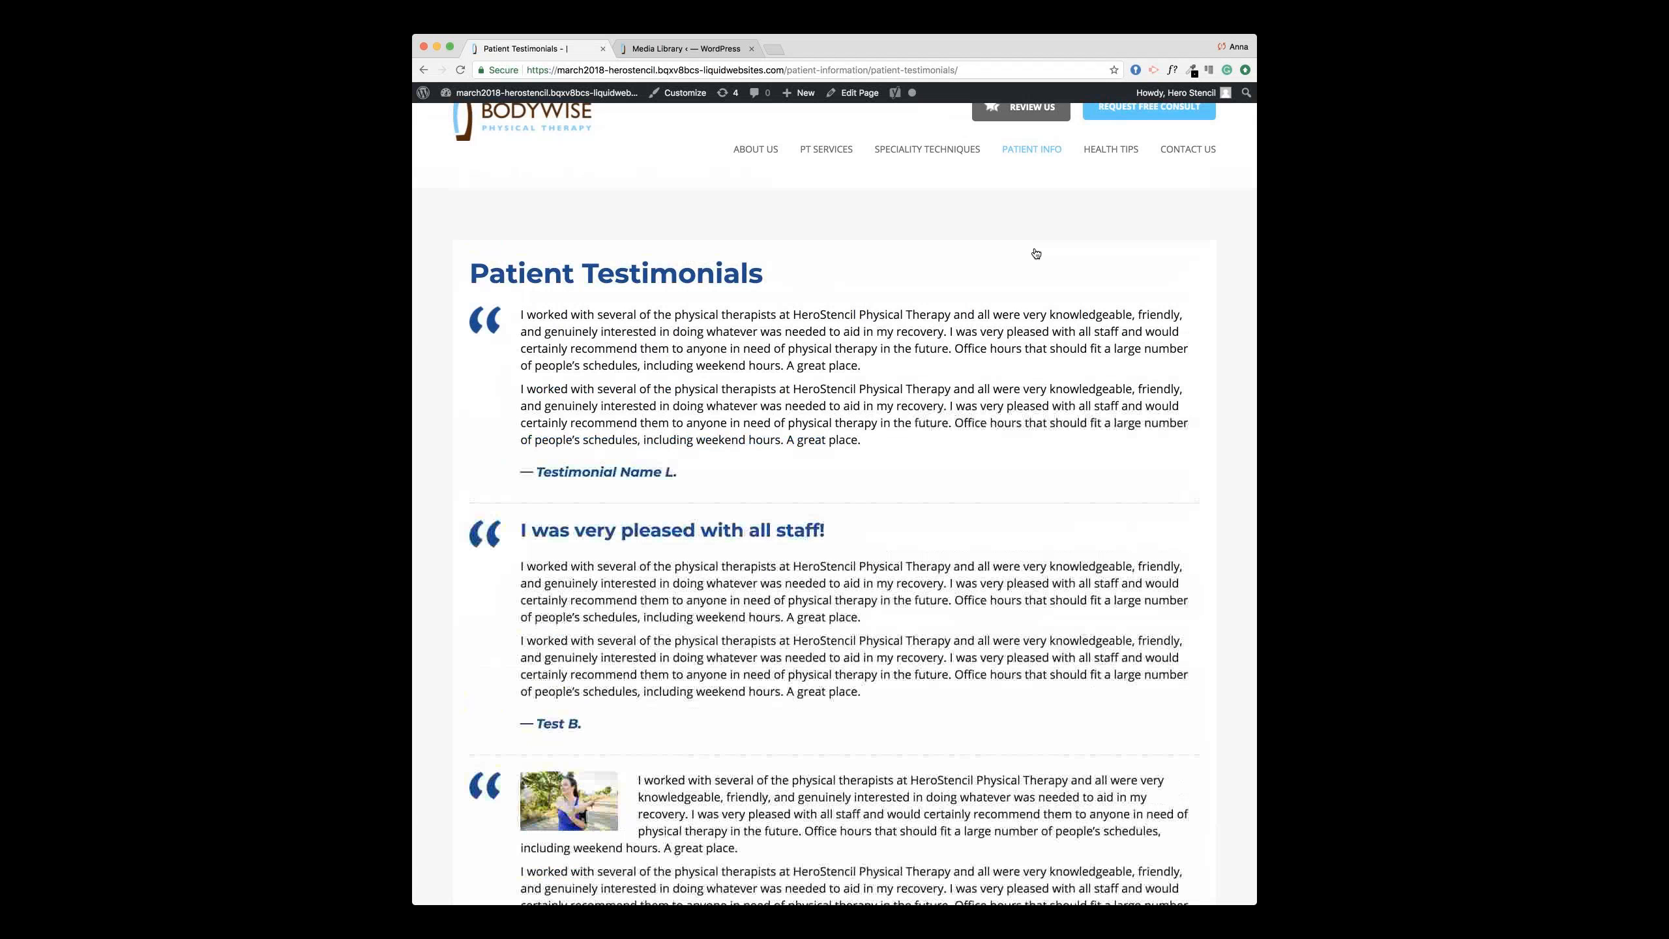
click(858, 96)
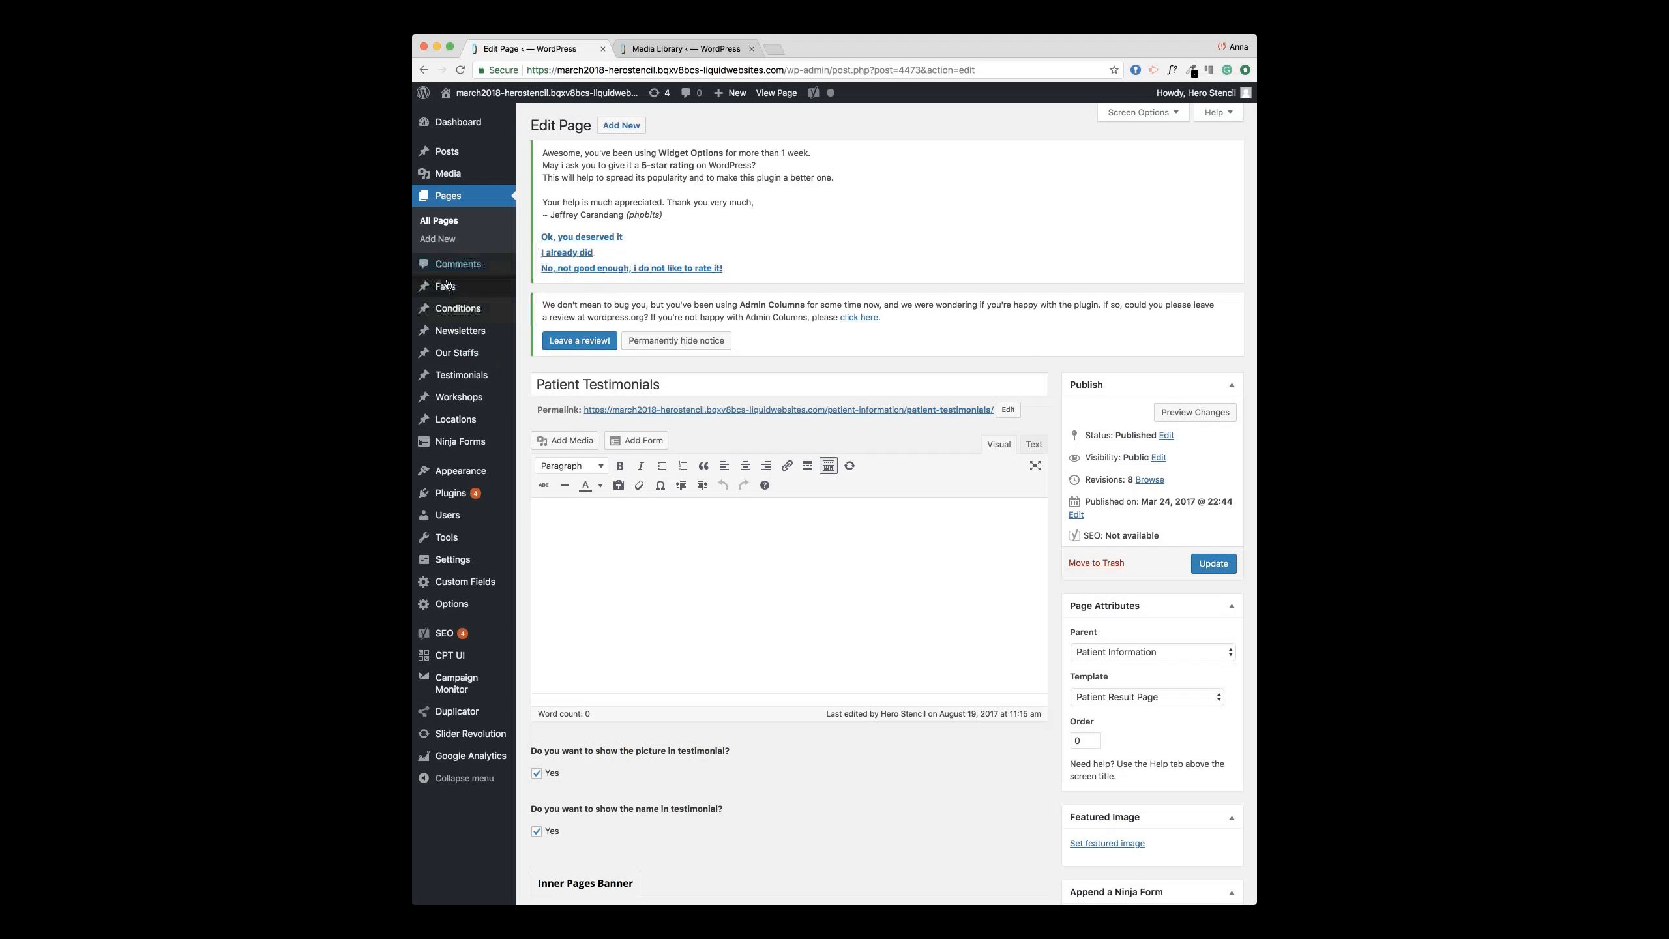
mouse_move(426, 380)
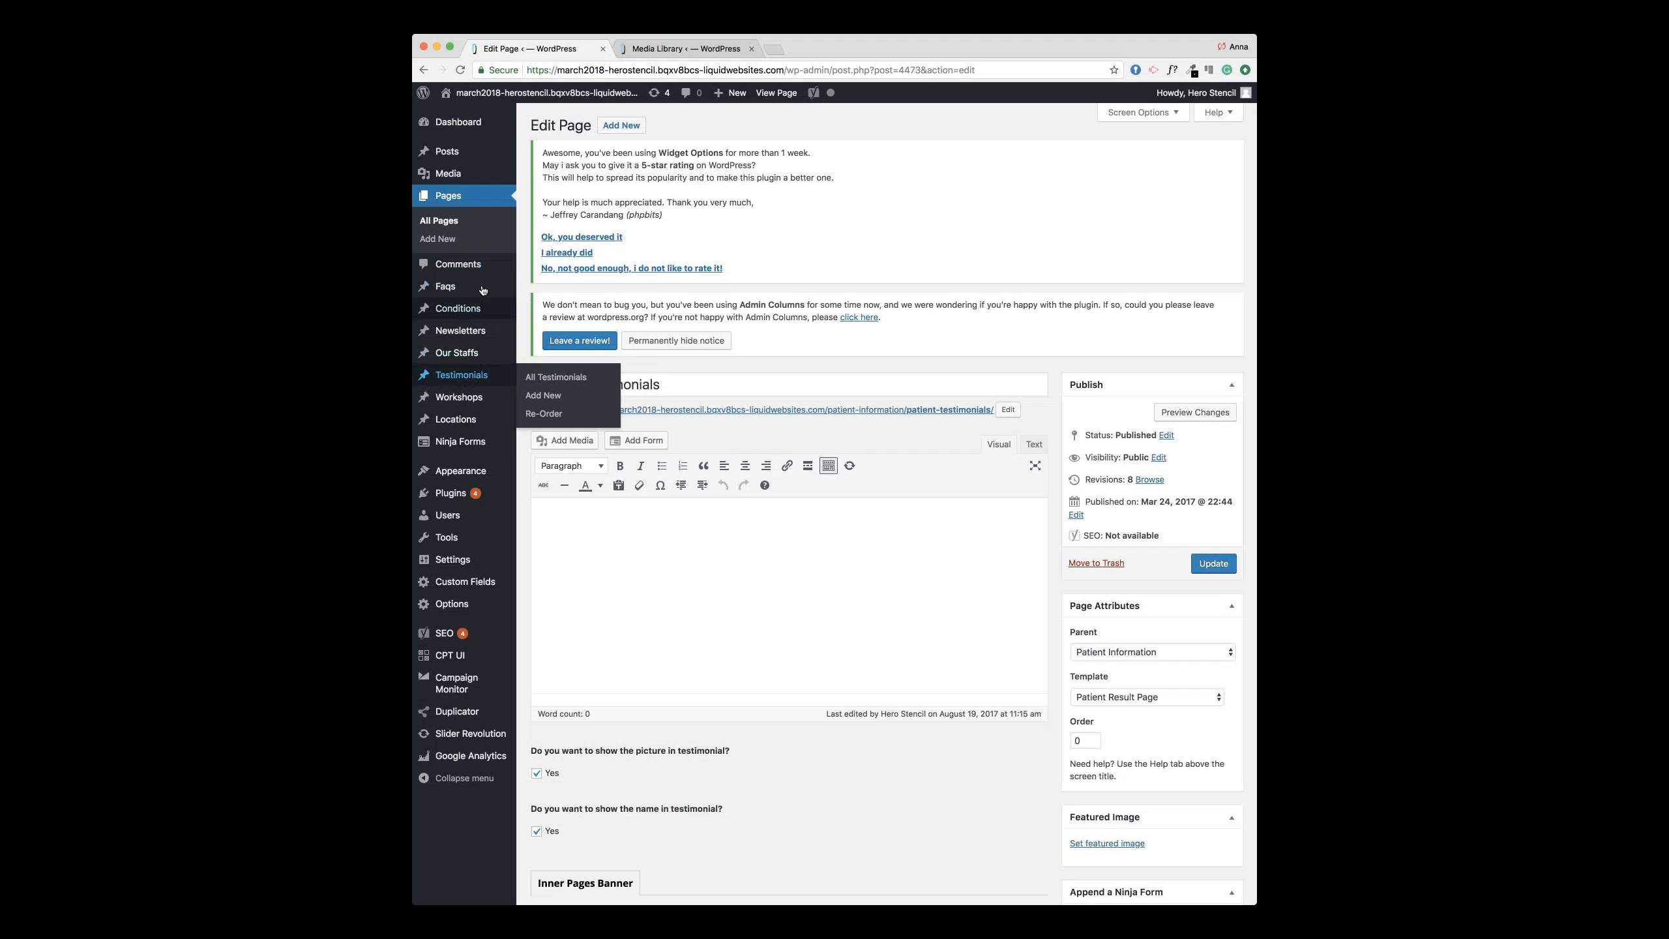
mouse_move(490, 375)
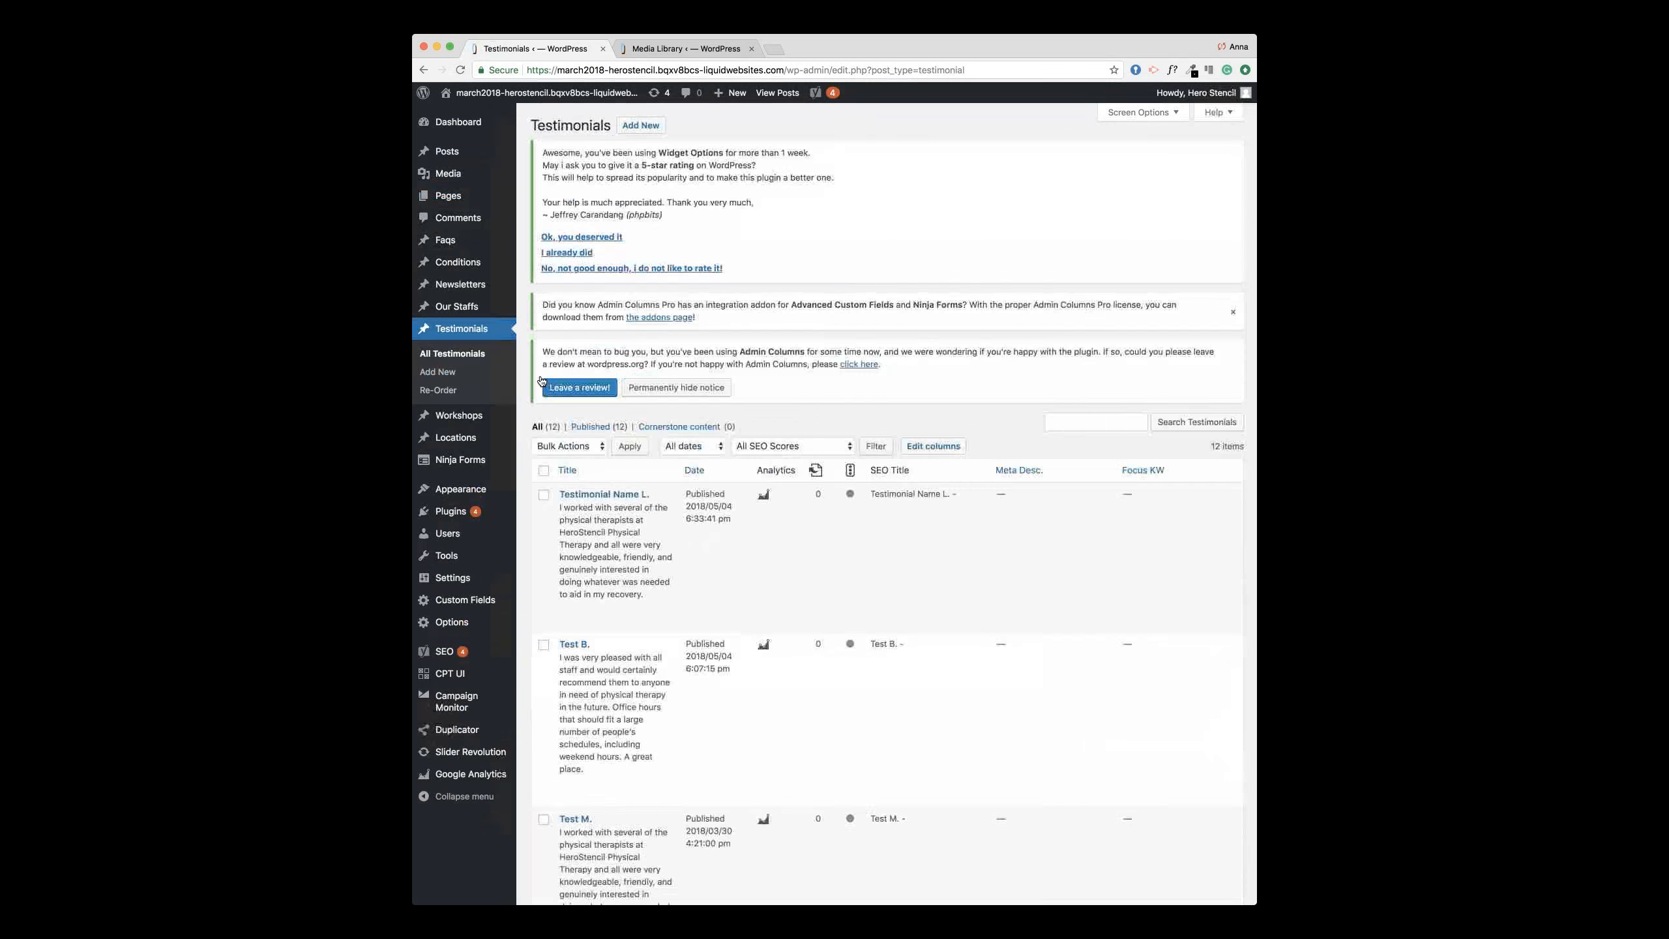
Step: Recheck the live testimonials, then open Testimonial Name L. from the testimonials list
click(681, 48)
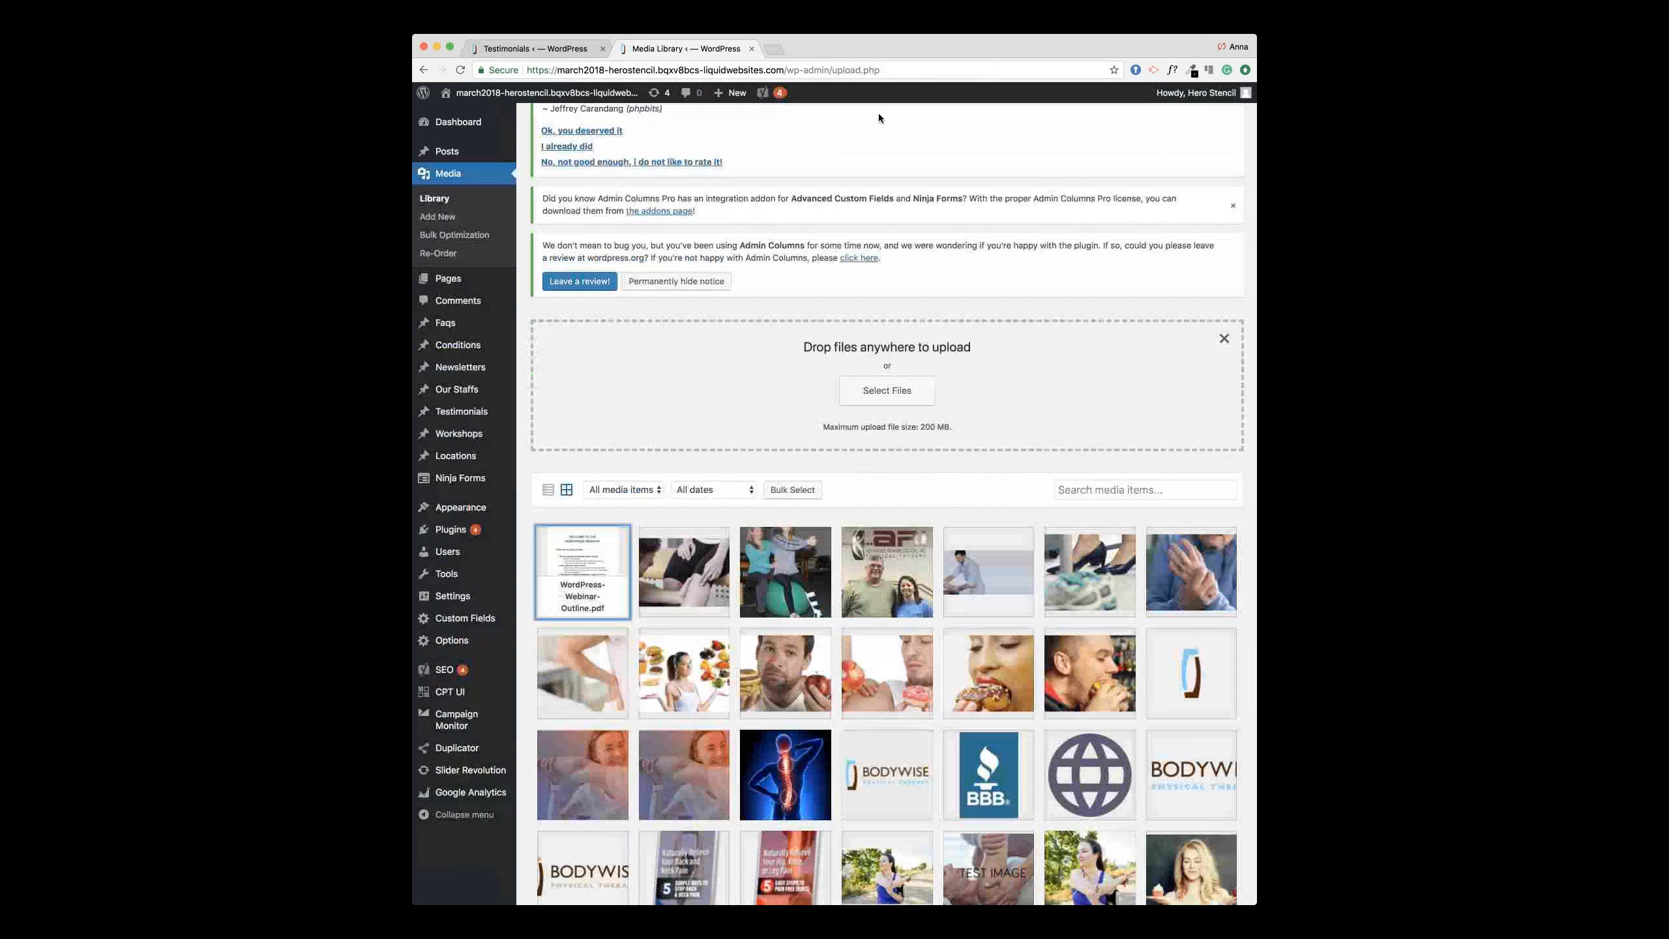
click(641, 107)
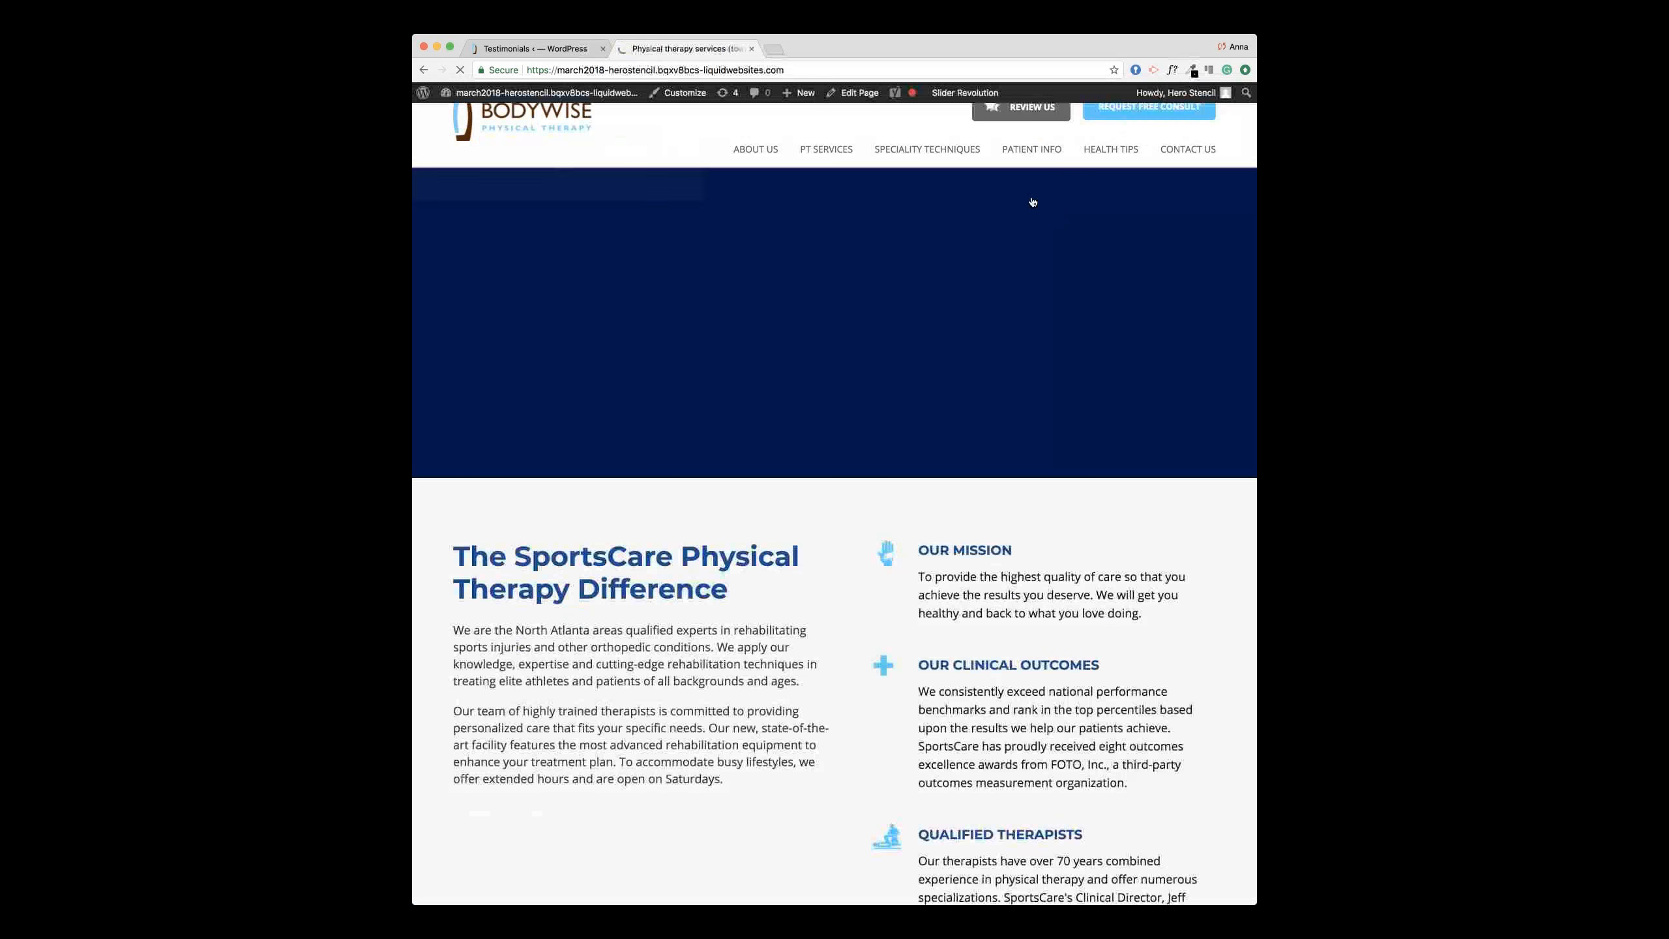
click(1034, 246)
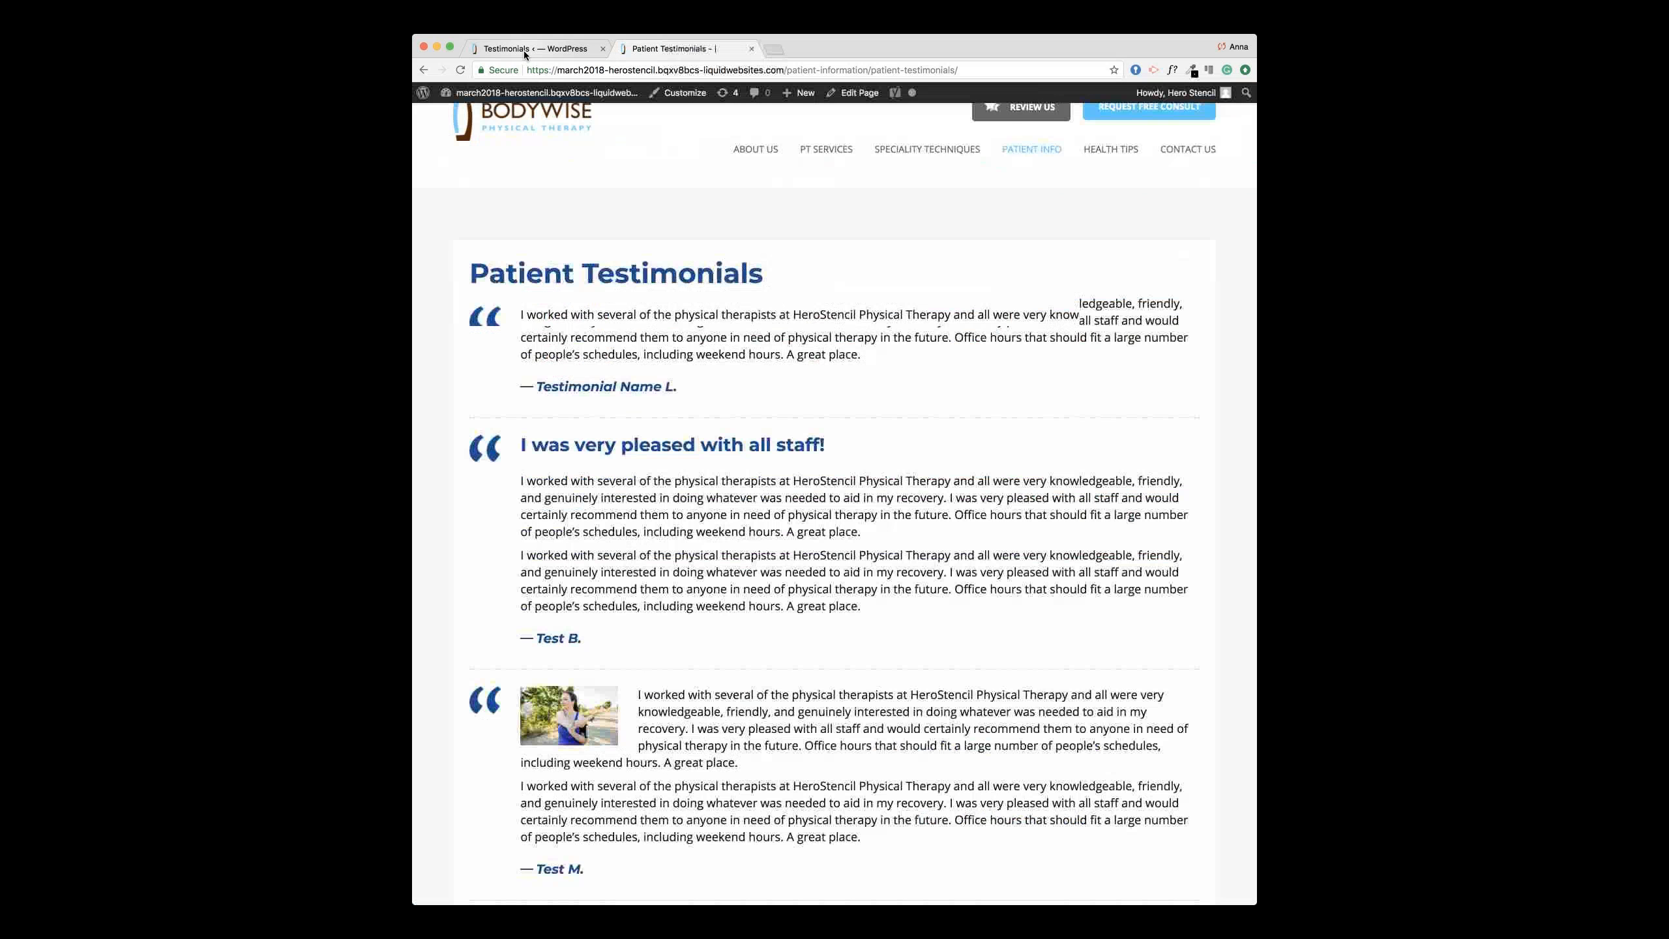
click(524, 50)
scroll(717, 389, down, 1)
click(607, 422)
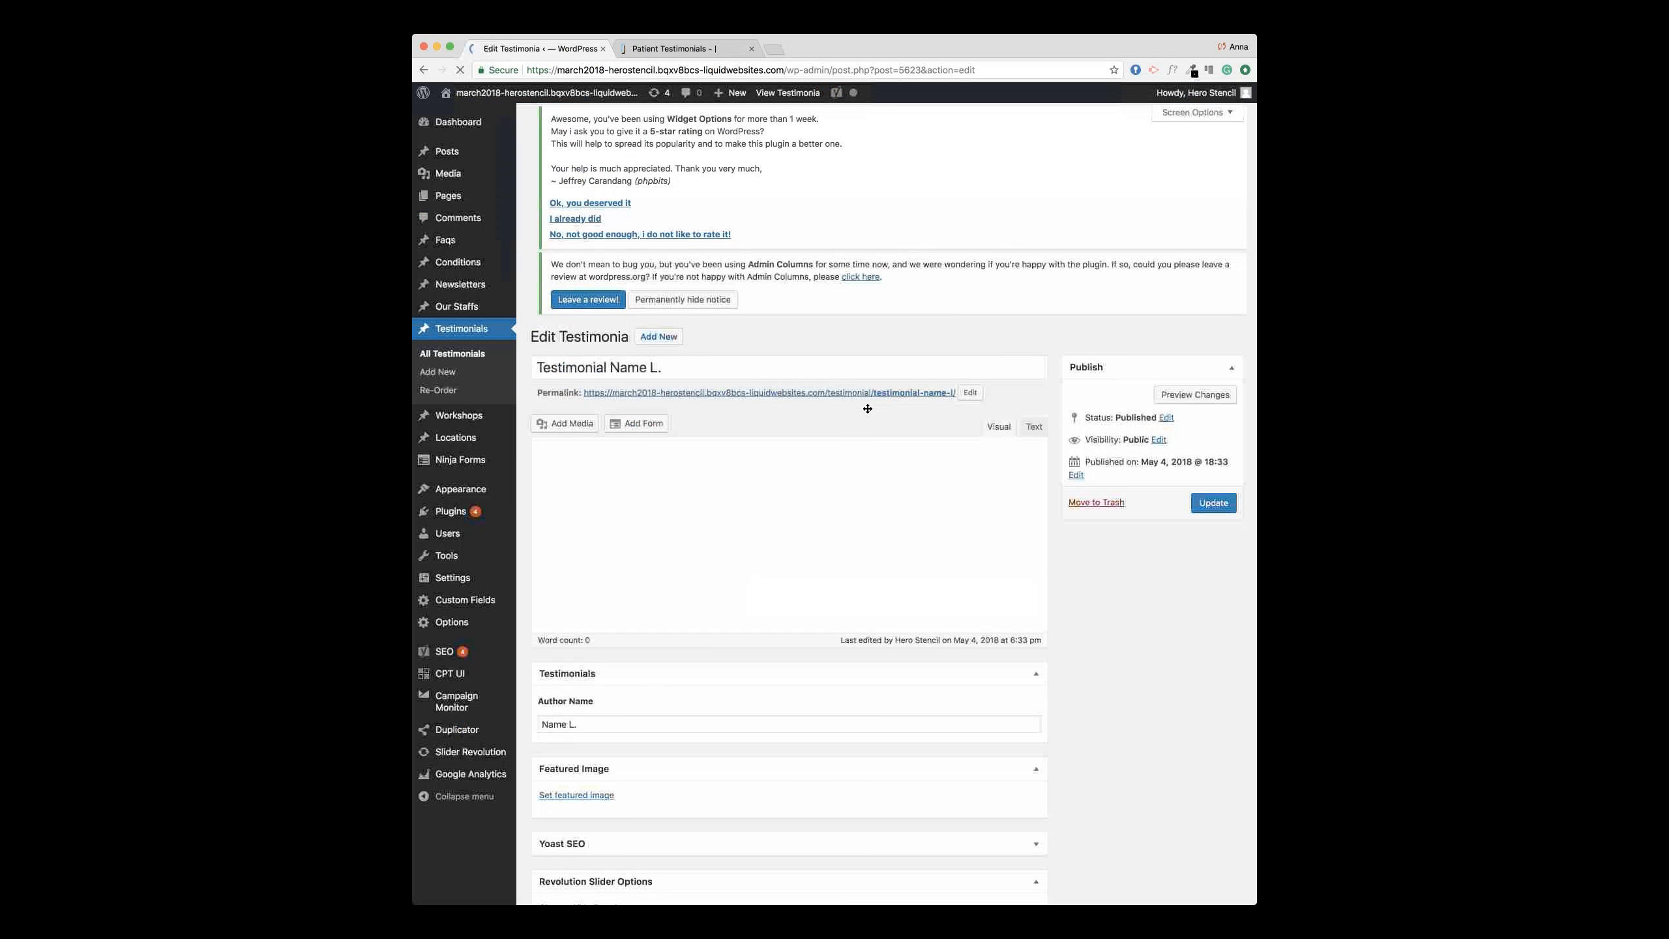
Step: Compare the testimonial text in the editor with the live Patient Testimonials page
click(679, 386)
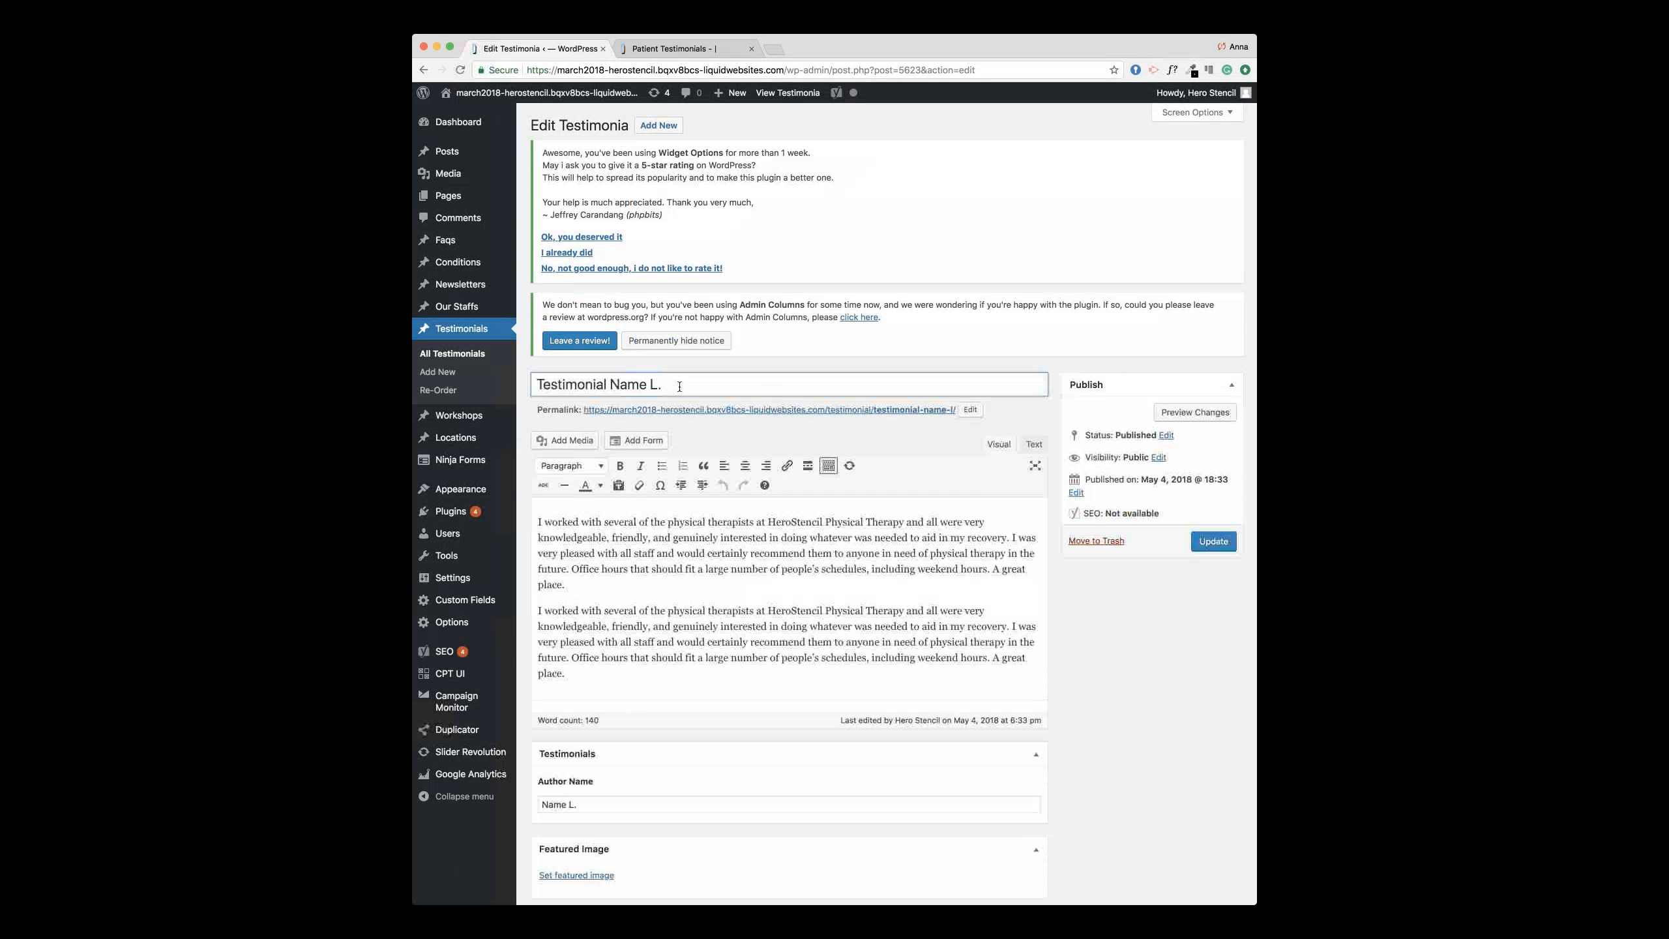
click(700, 49)
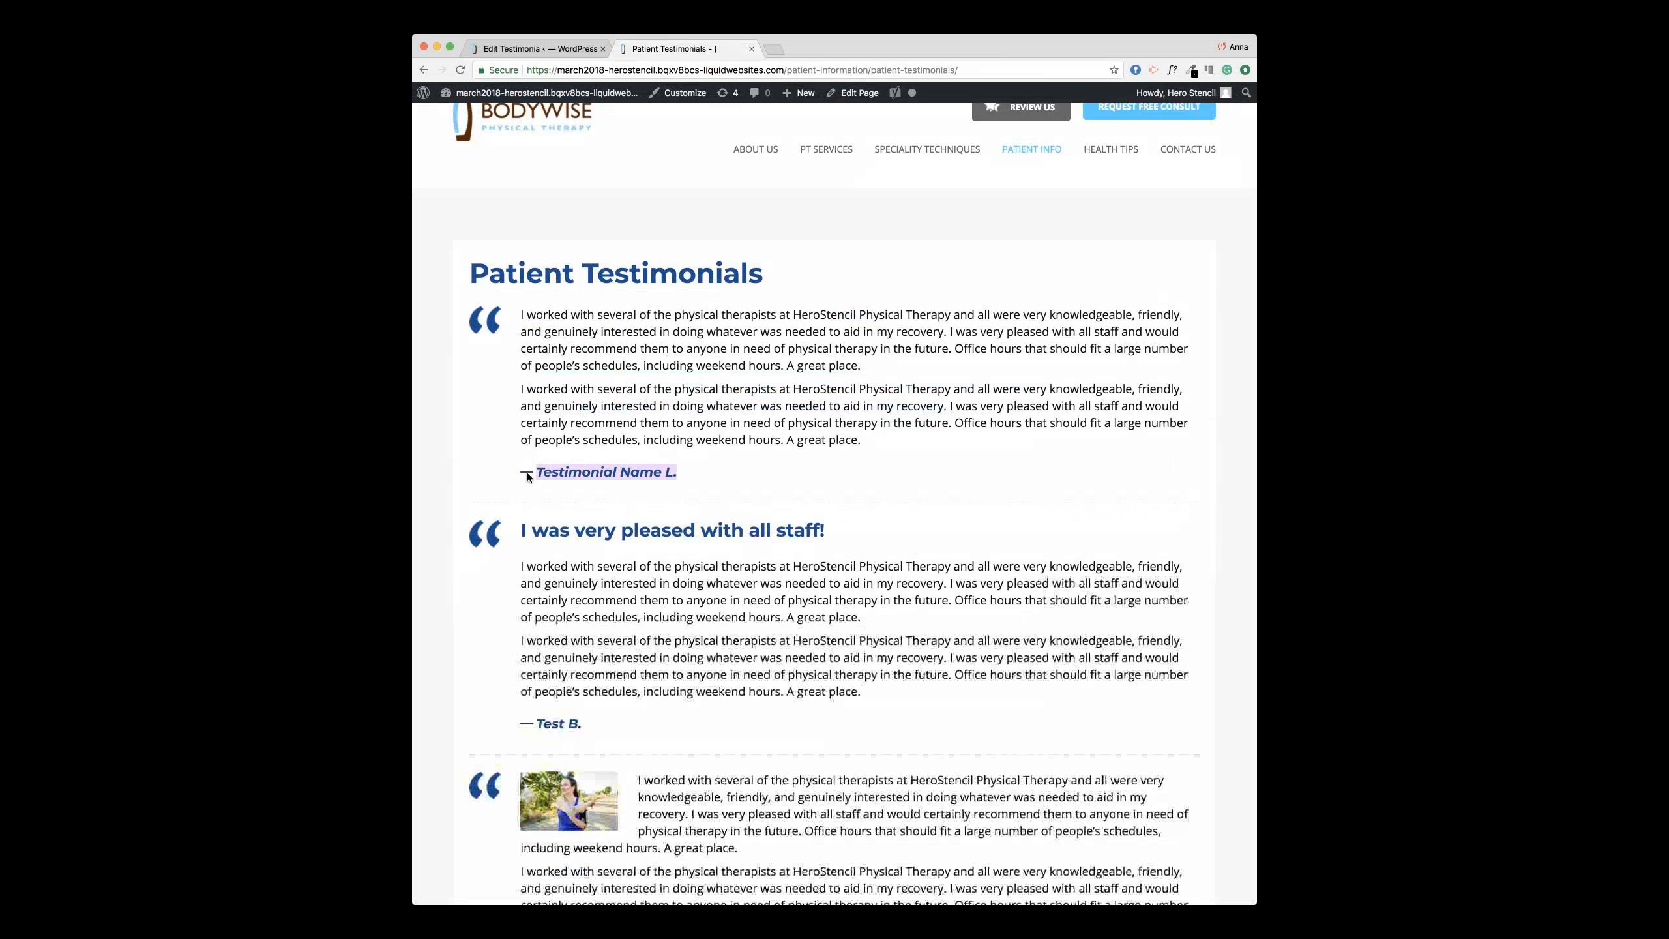
click(569, 48)
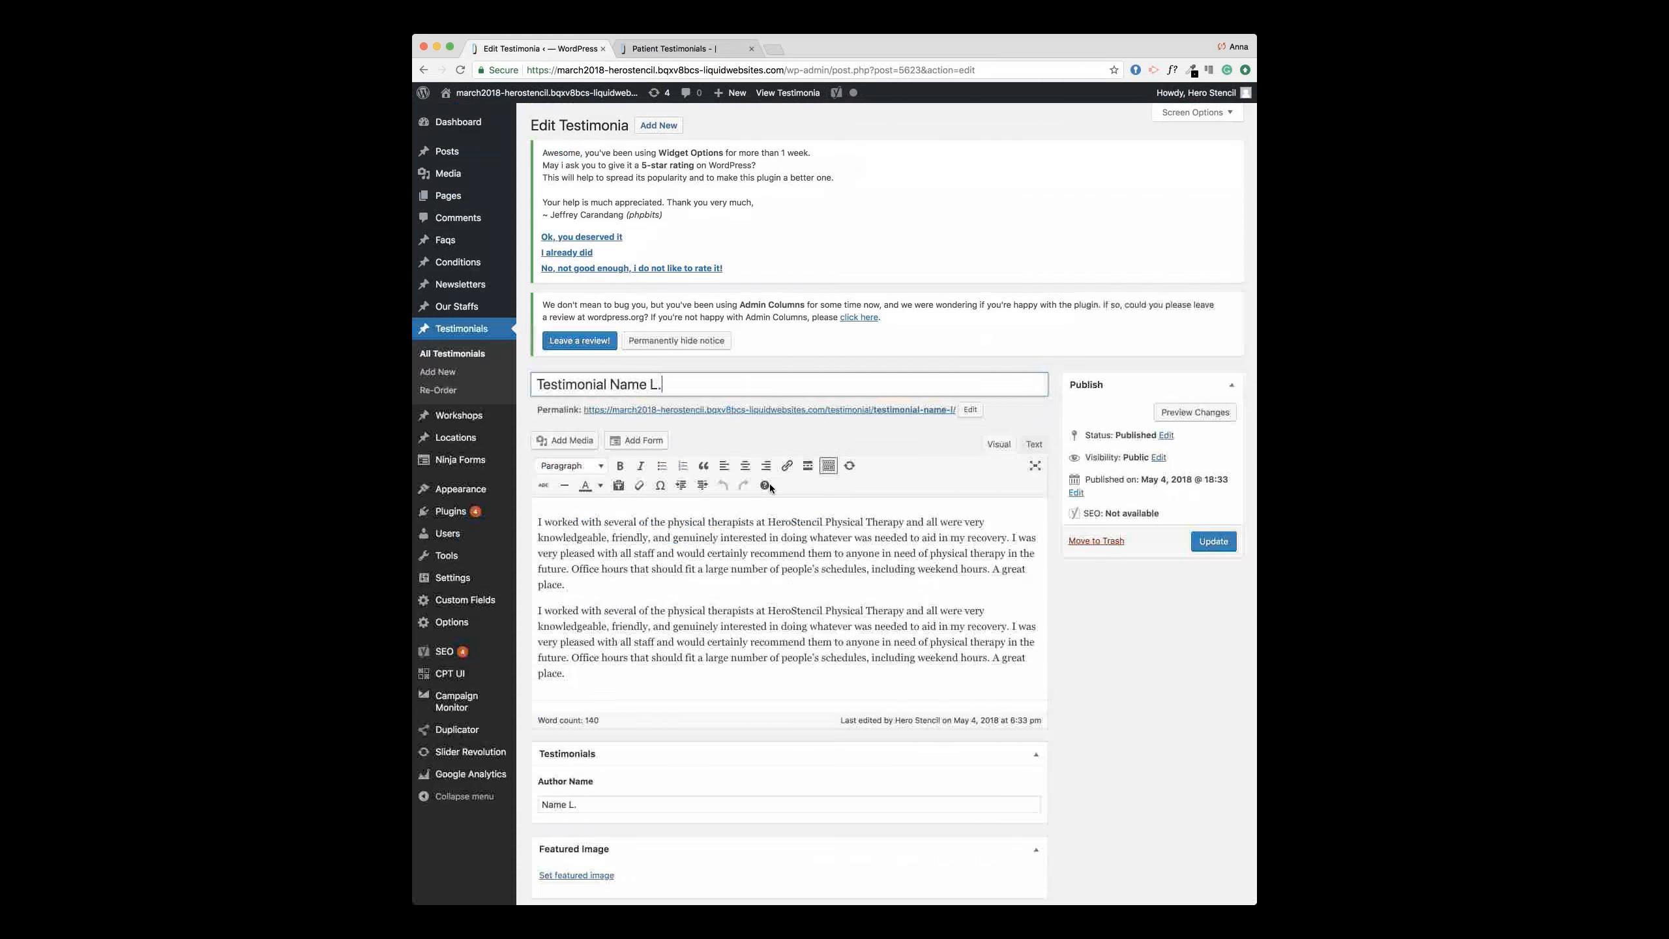
drag(537, 521, 659, 675)
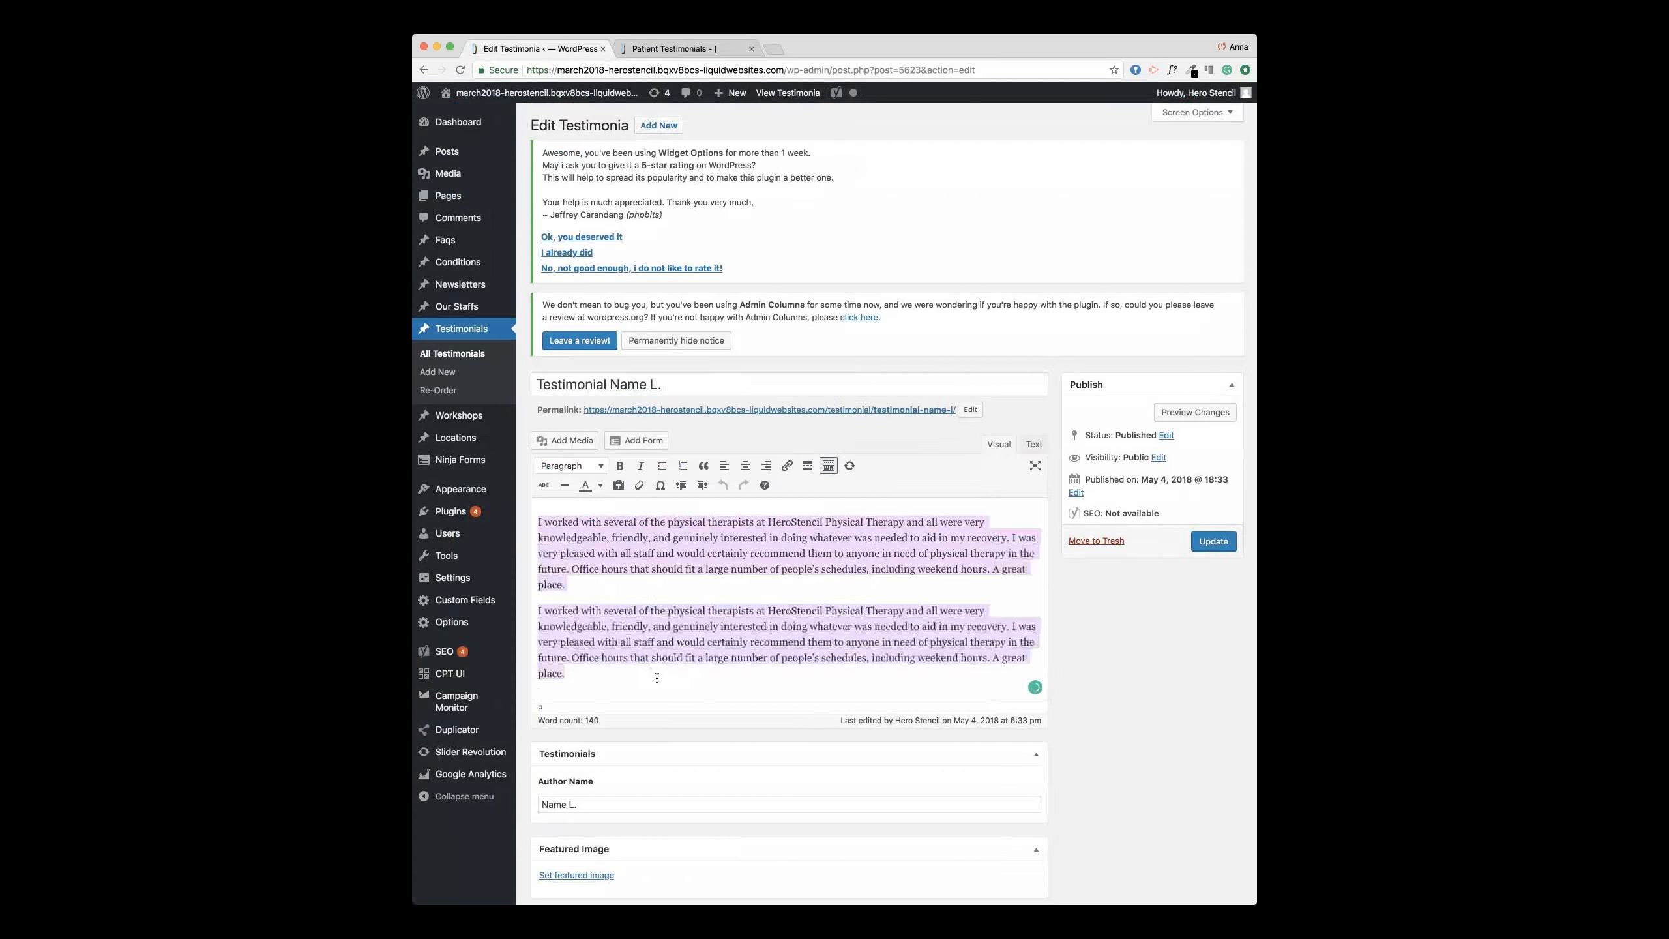
click(673, 640)
scroll(722, 526, down, 3)
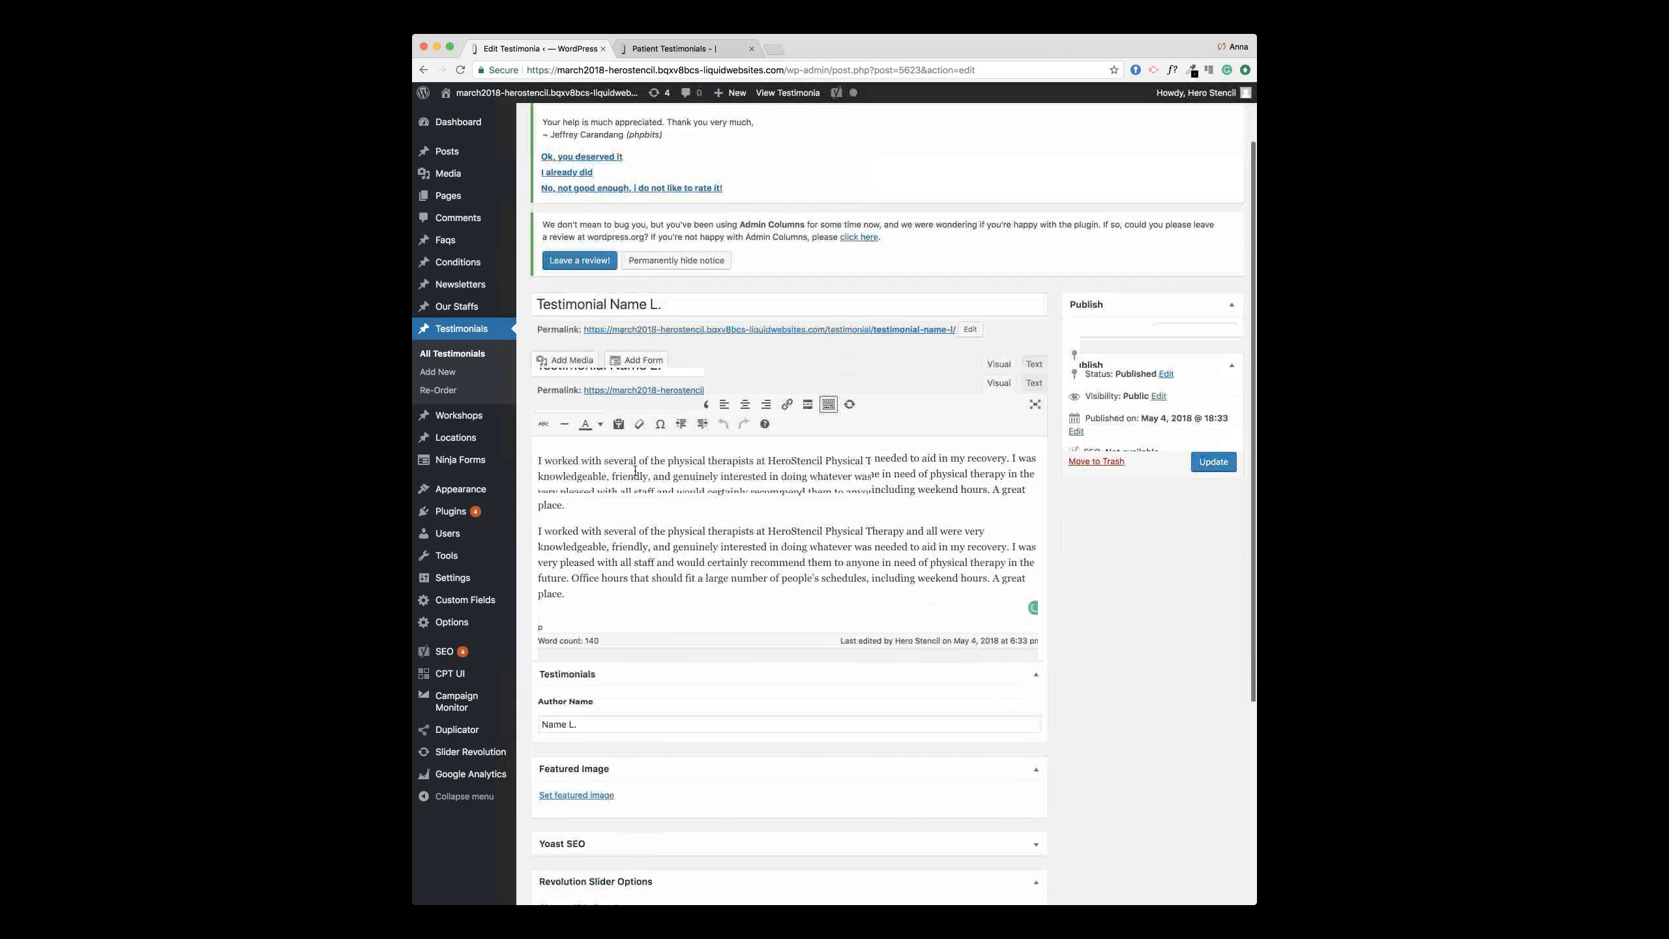
Step: Select the live heading 'I was very pleased with all staff!' and open an empty line above the first paragraph
key(ctrl+Tab)
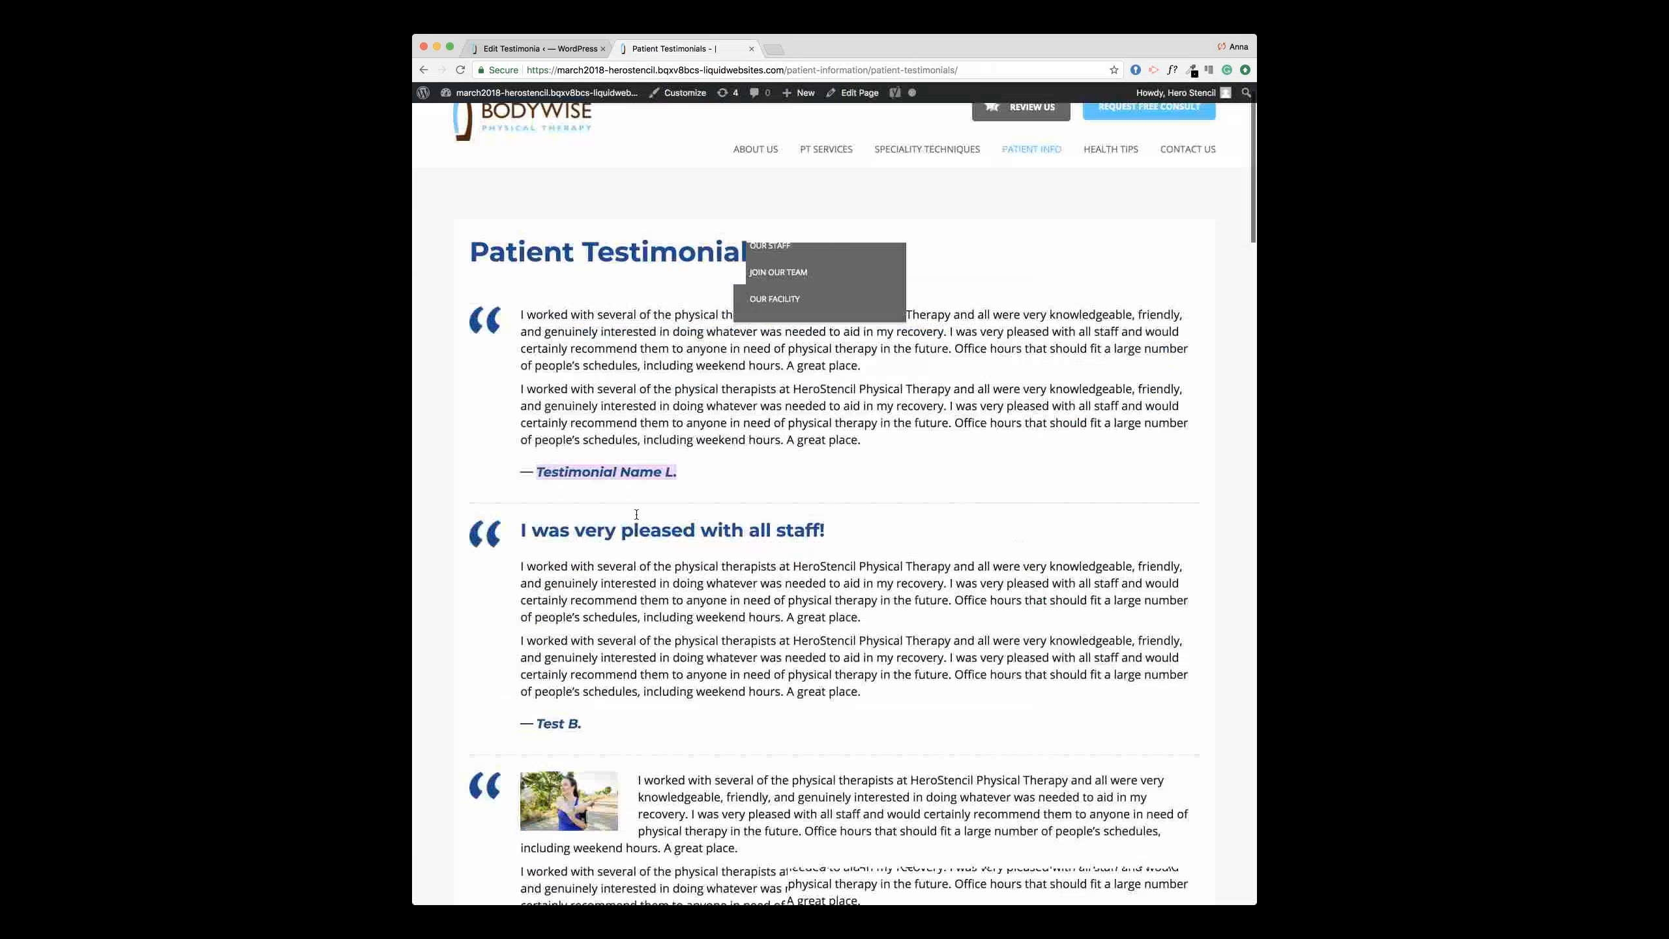
drag(869, 511, 574, 501)
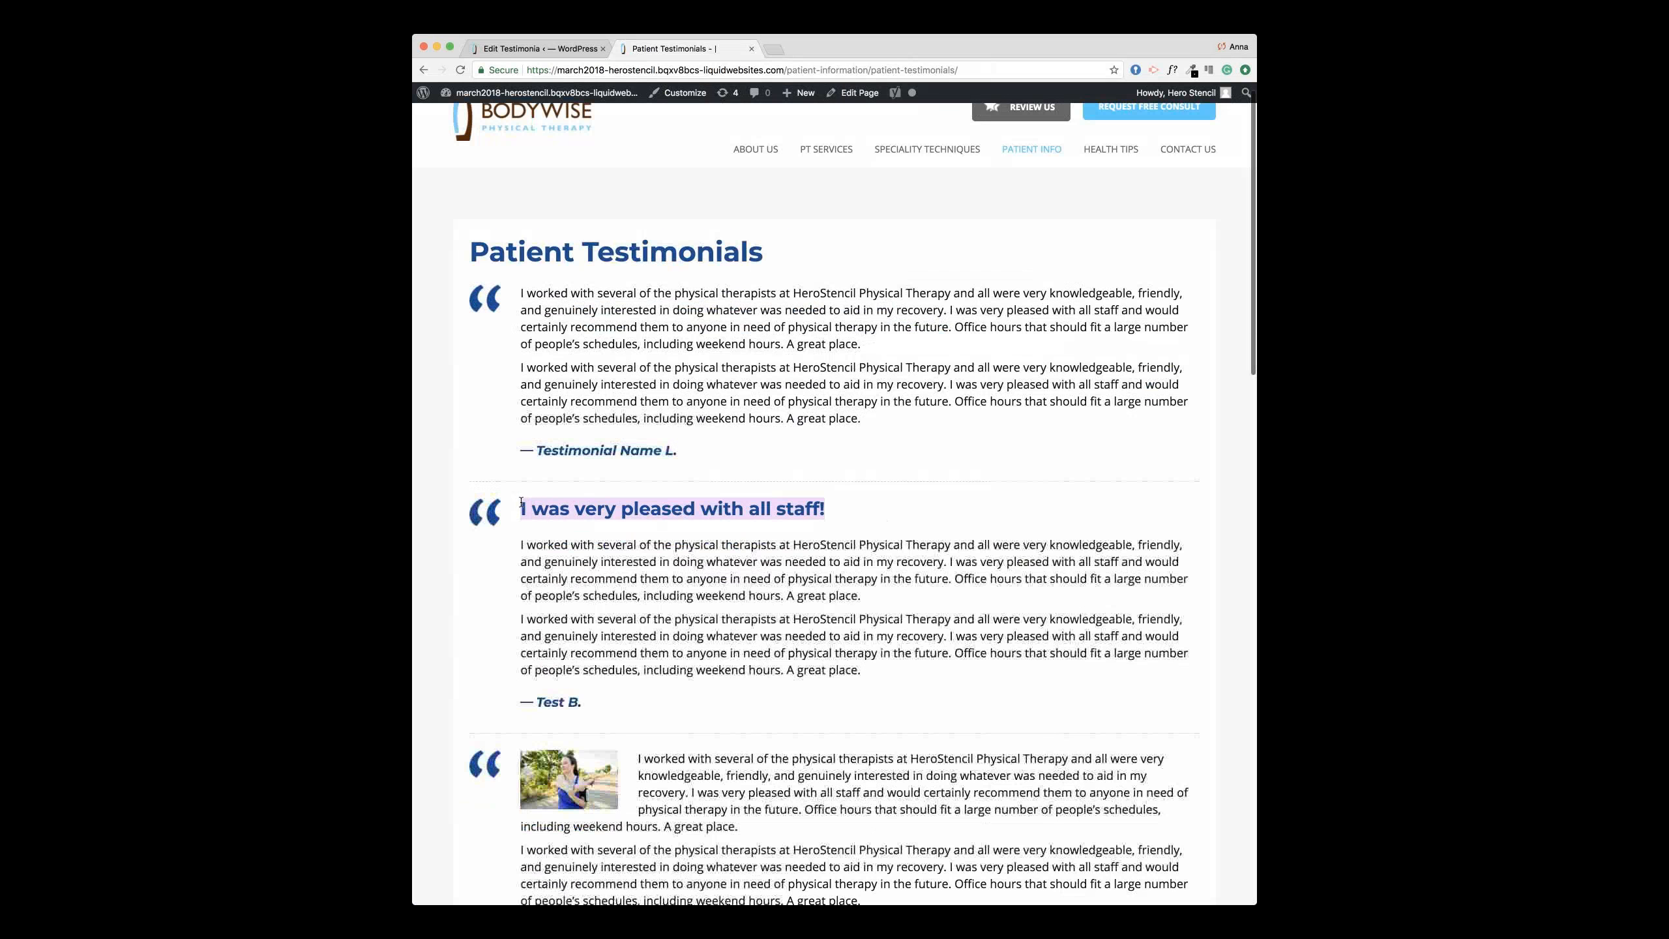
key(ctrl+shift+Tab)
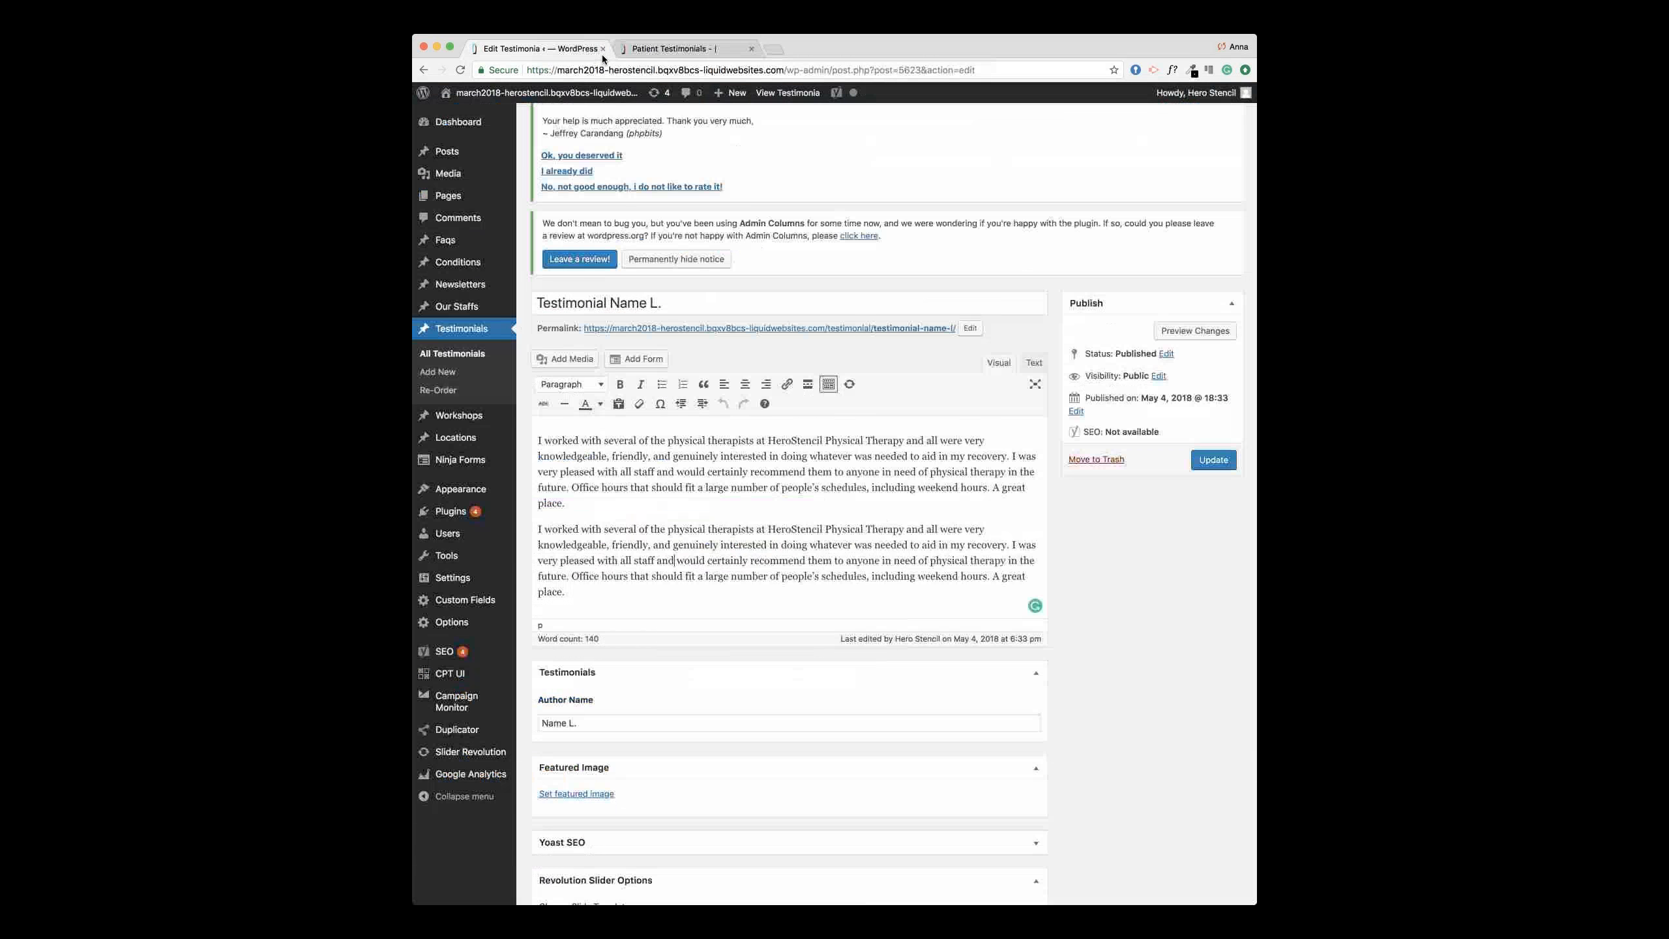
click(539, 438)
key(Return)
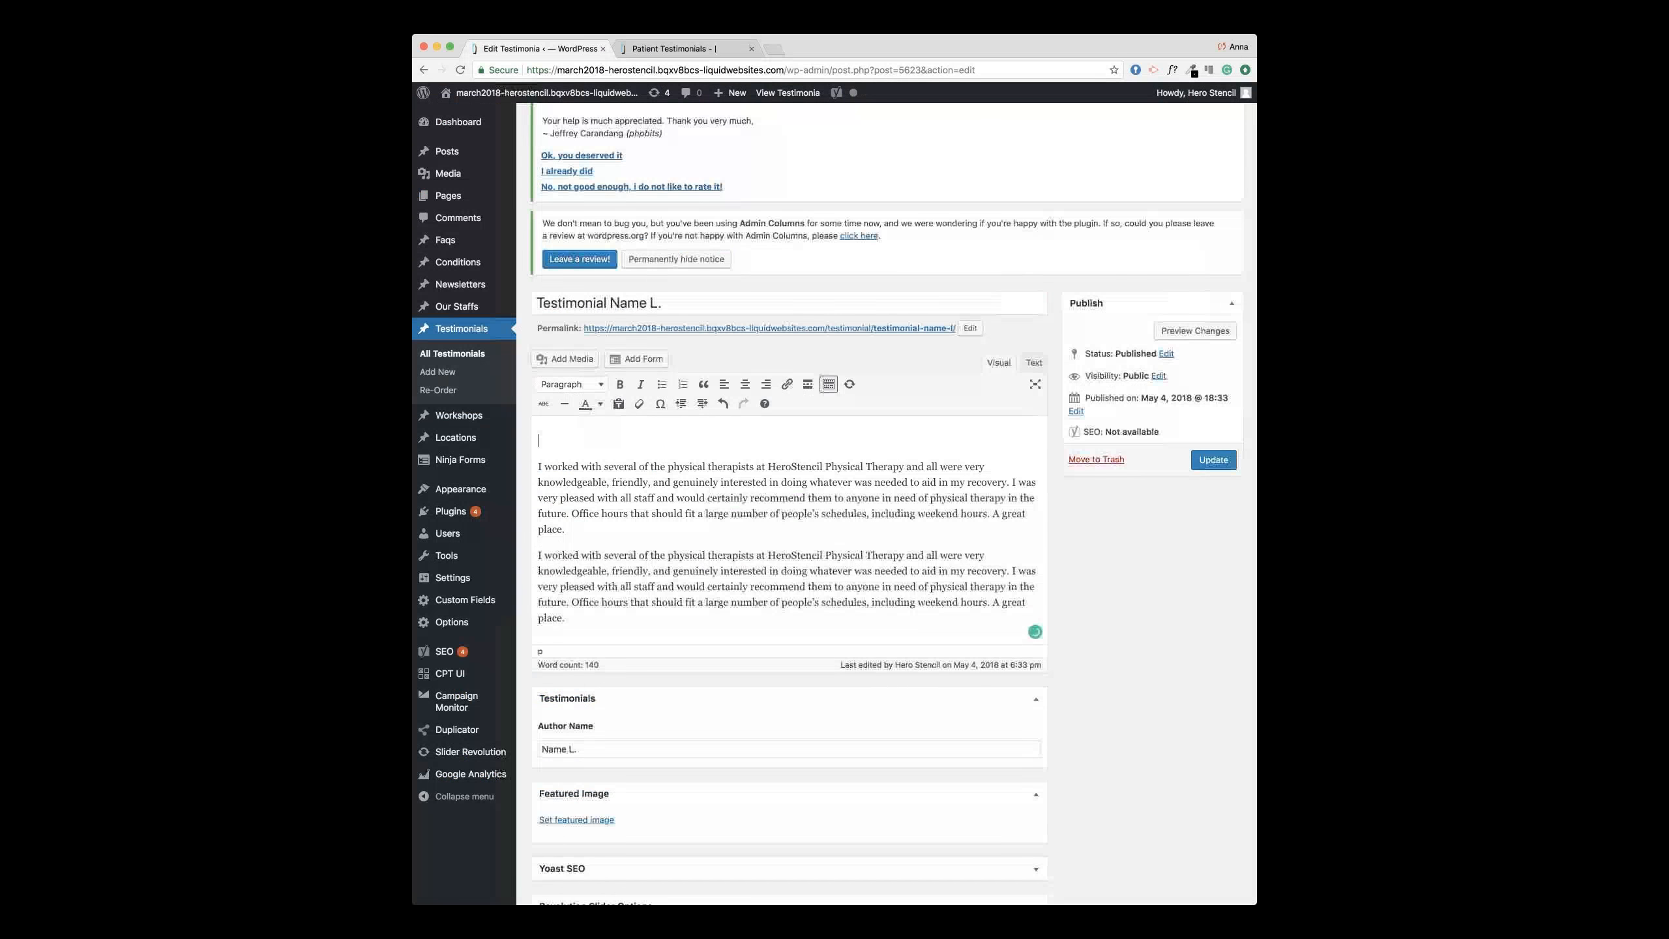
Step: Paste 'I was very pleased with all staff!' at the top and format it as Heading 3
text(I was very pleased with all staff!)
triple_click(525, 442)
click(570, 384)
click(583, 408)
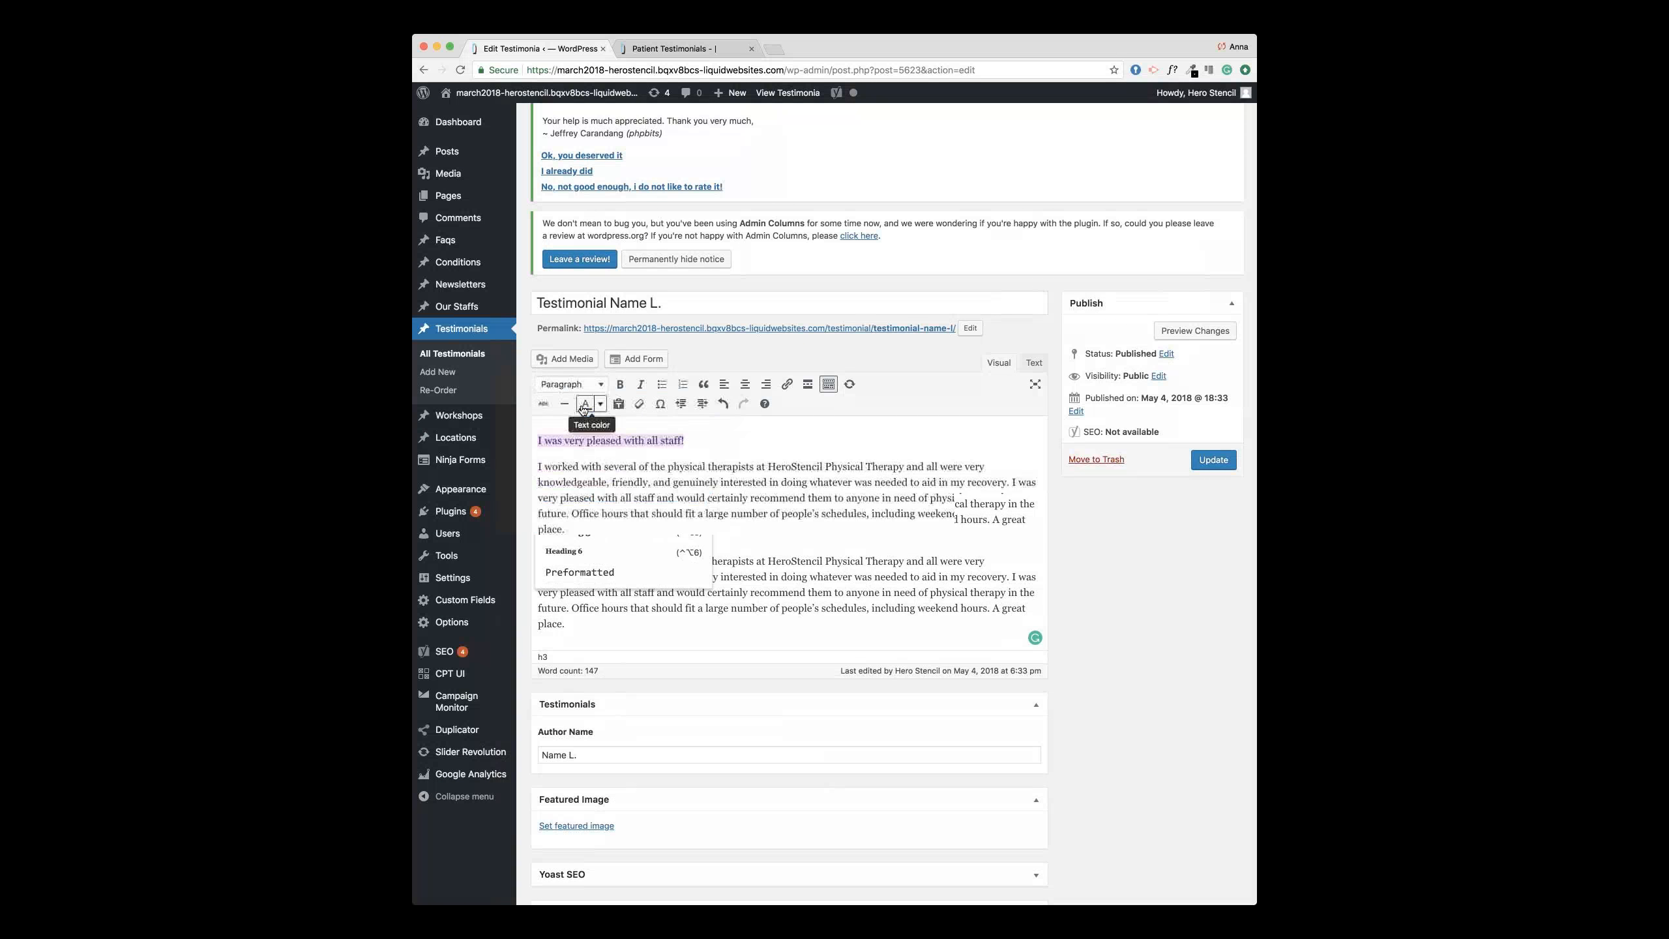
click(591, 388)
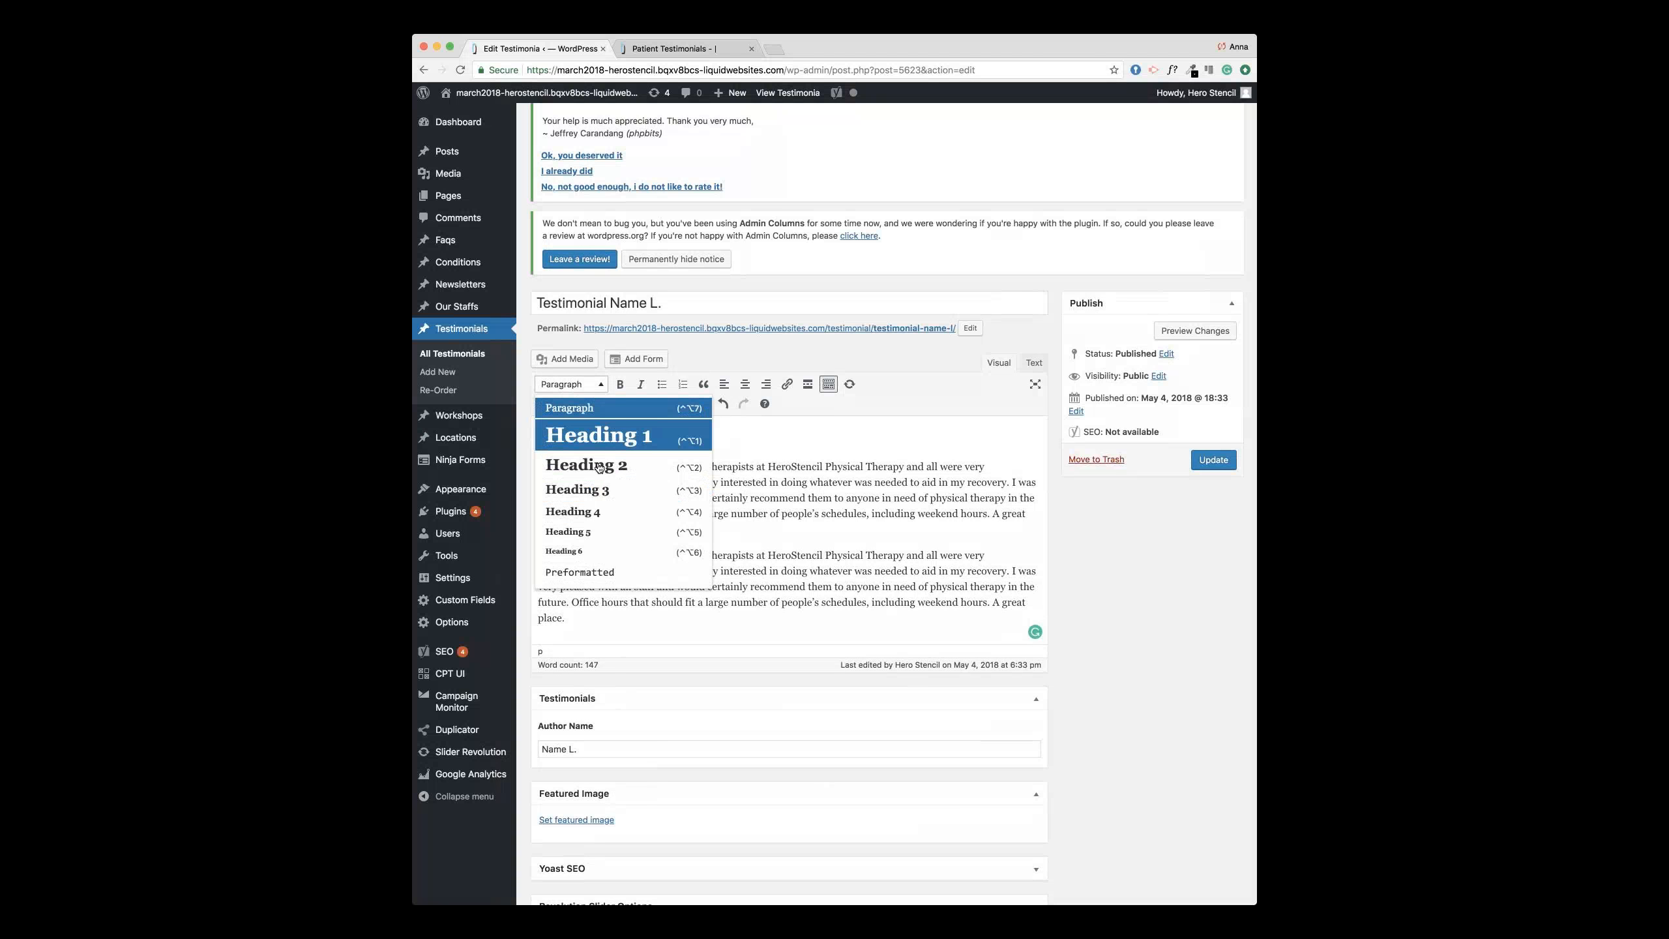
click(591, 482)
click(788, 504)
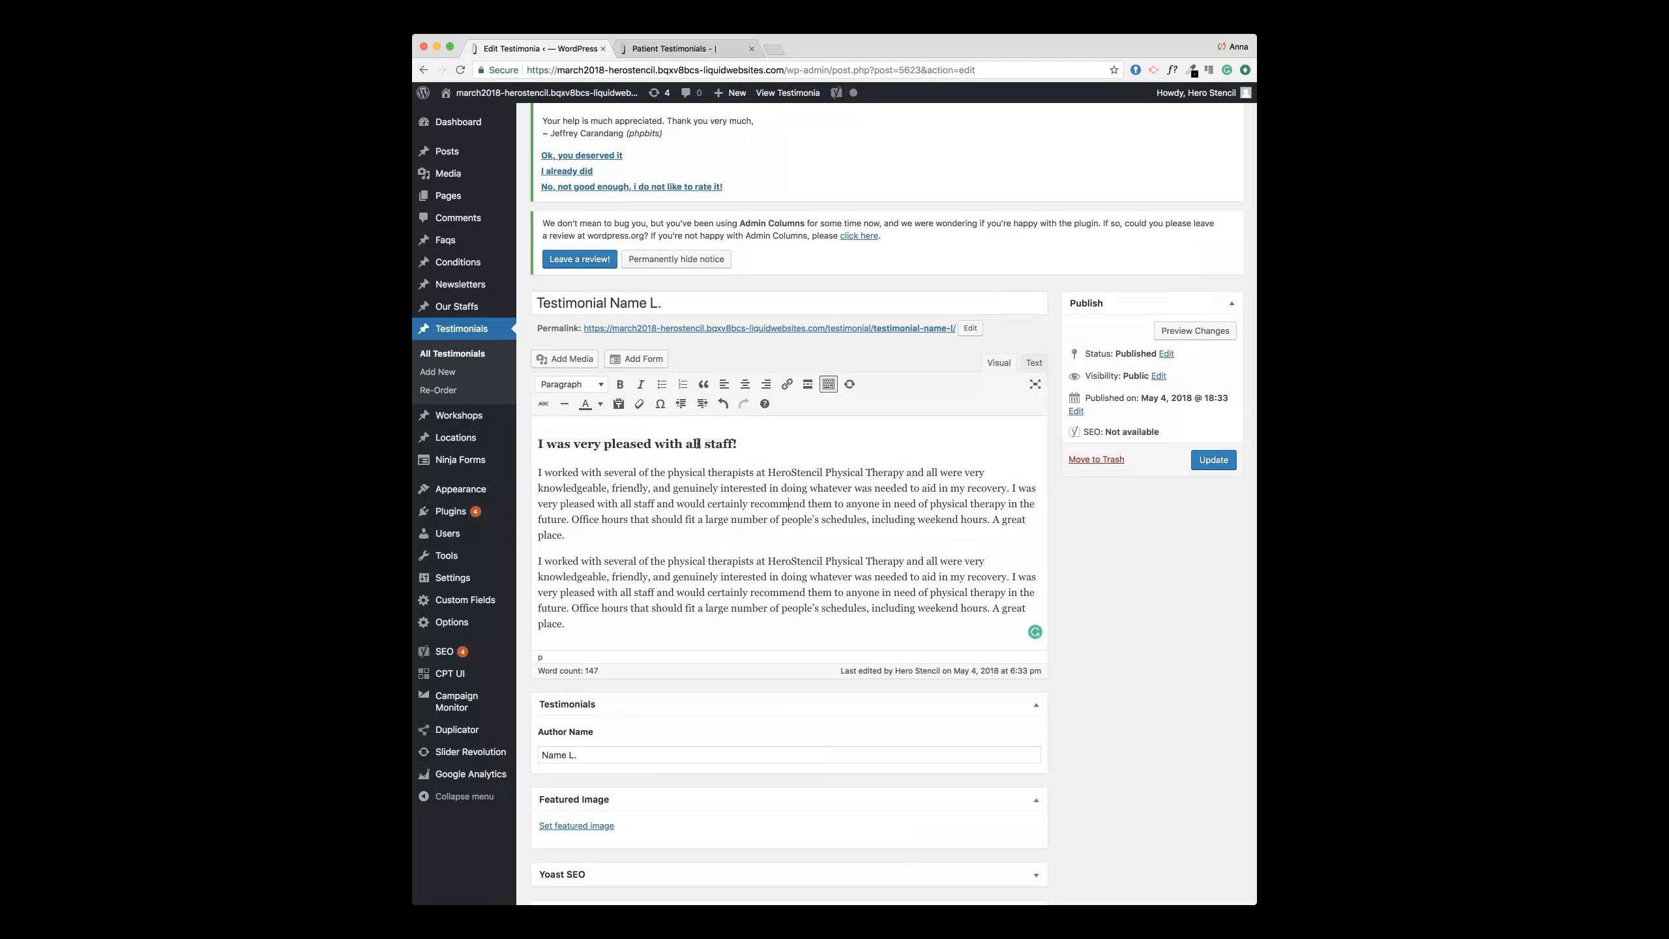
Step: Scroll down to the Excerpt box and review its existing text
scroll(706, 444, down, 3)
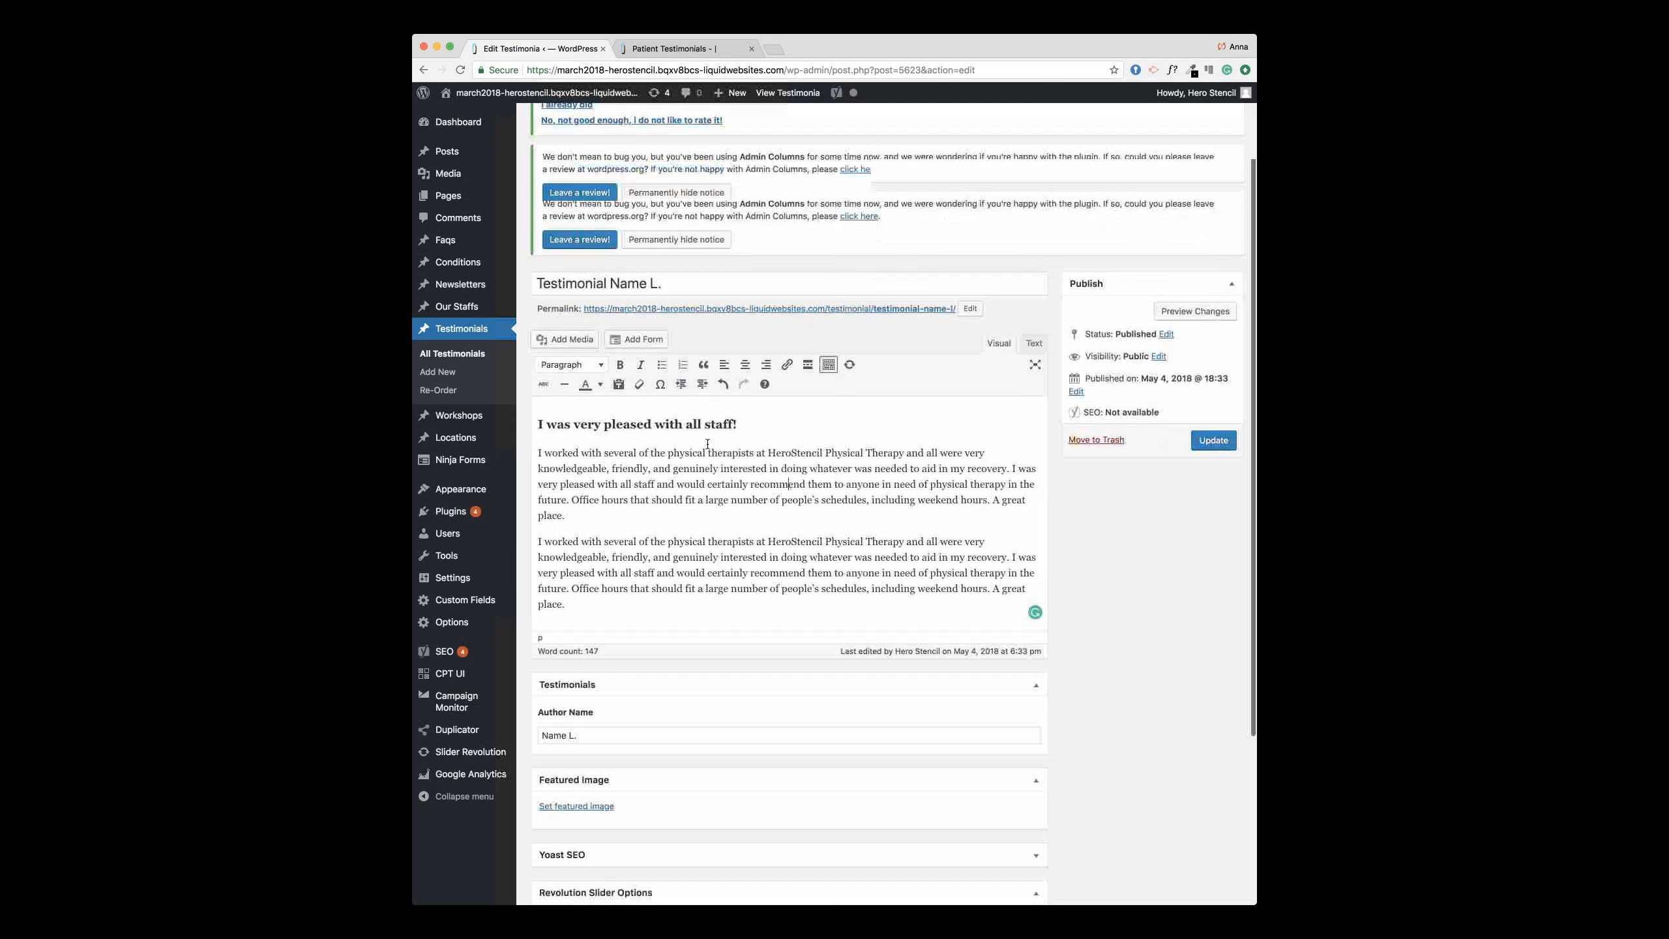
scroll(708, 444, down, 2)
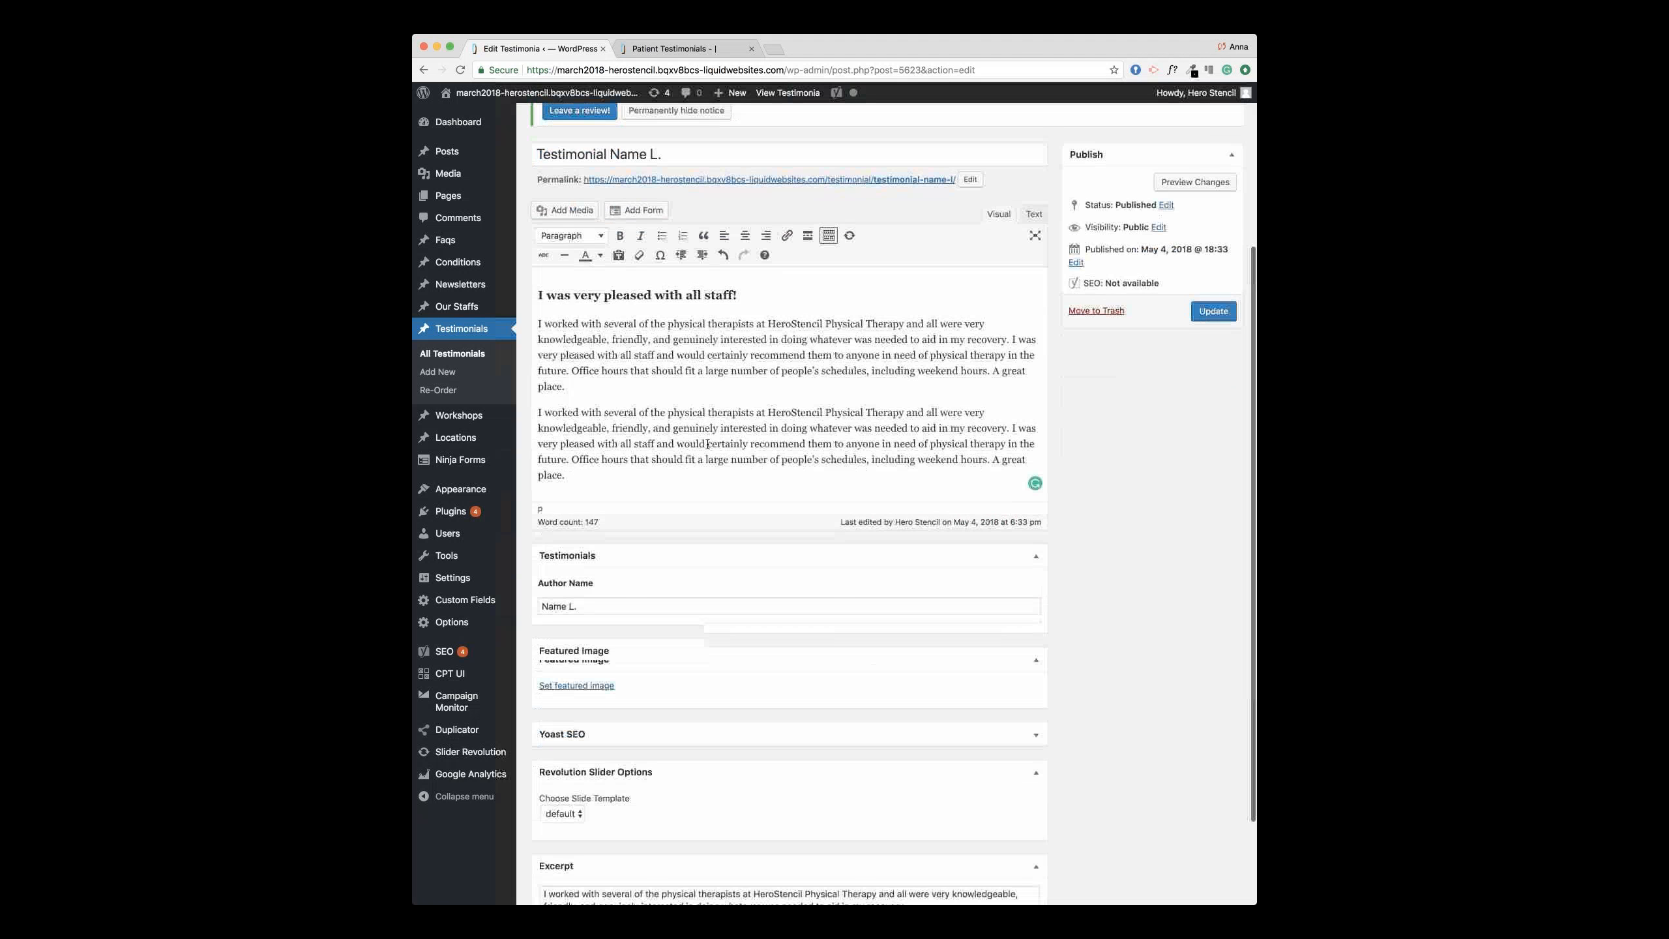
scroll(707, 444, down, 3)
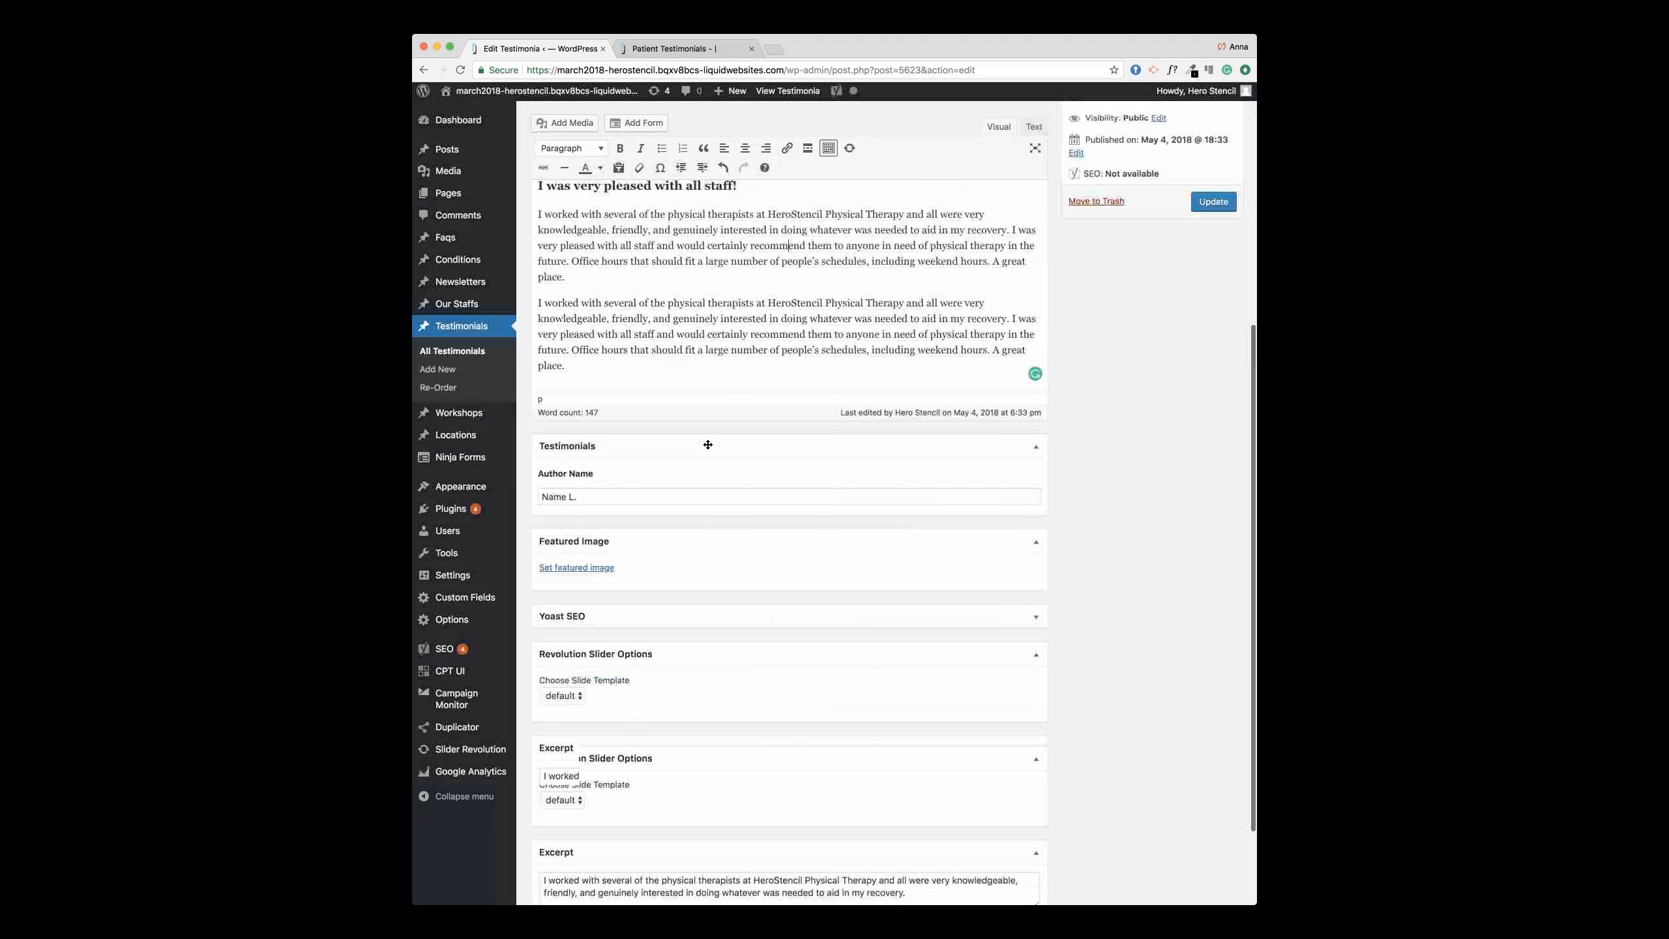
scroll(783, 860, down, 3)
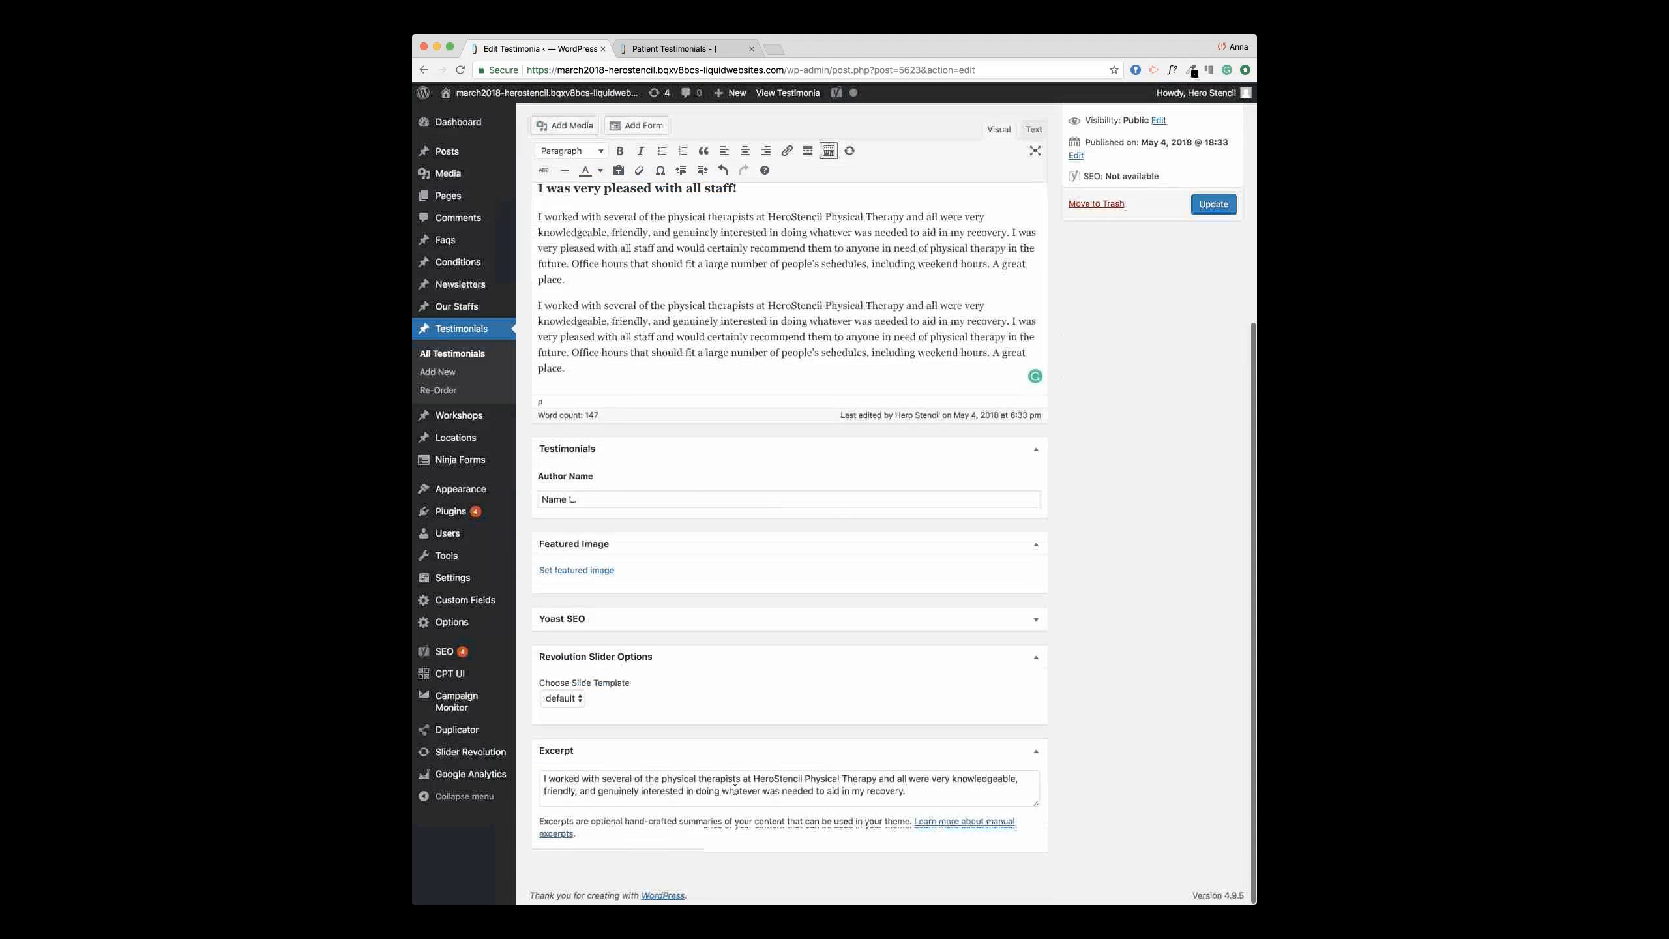
click(735, 790)
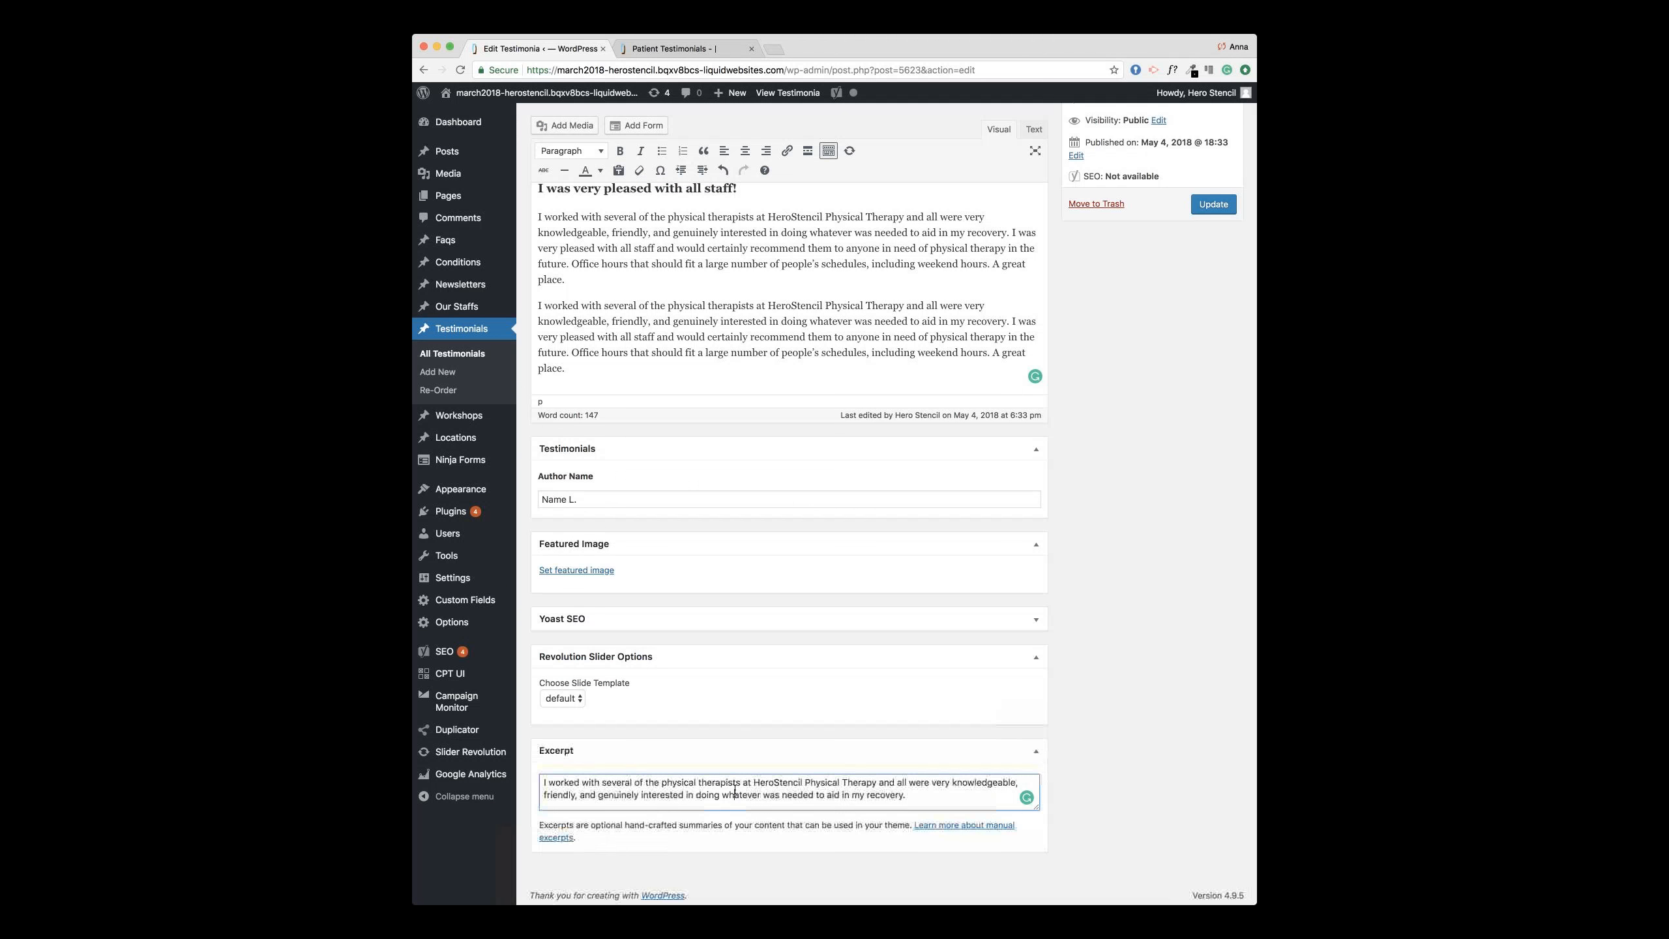
scroll(968, 862, up, 1)
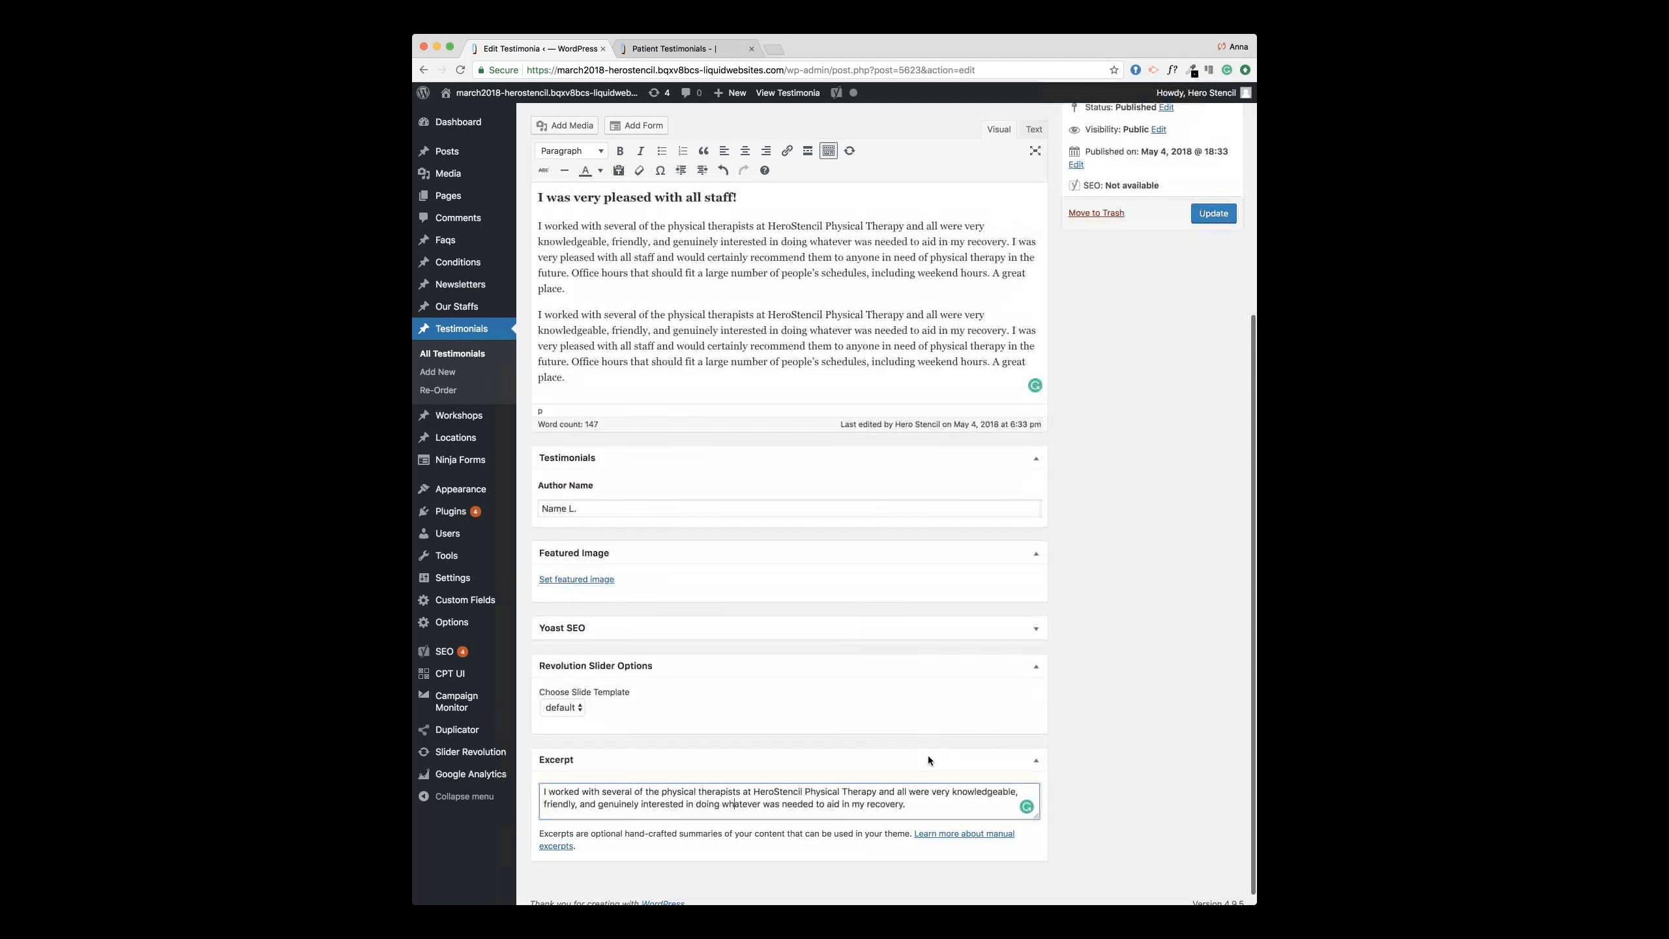
drag(910, 804, 573, 786)
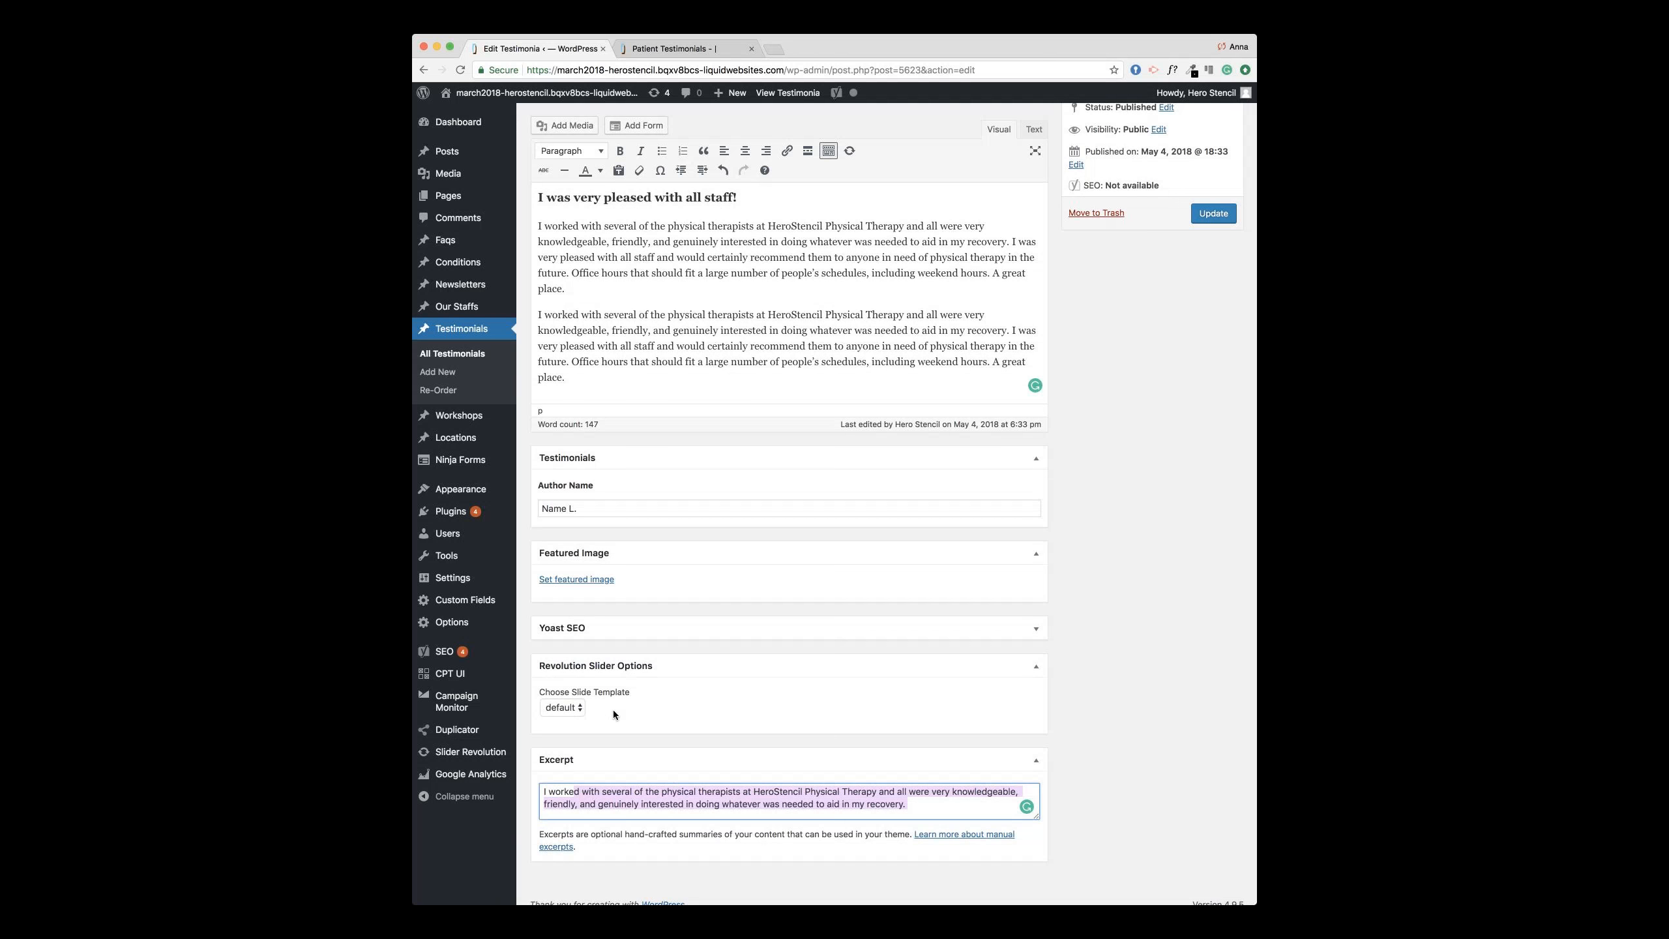
click(760, 799)
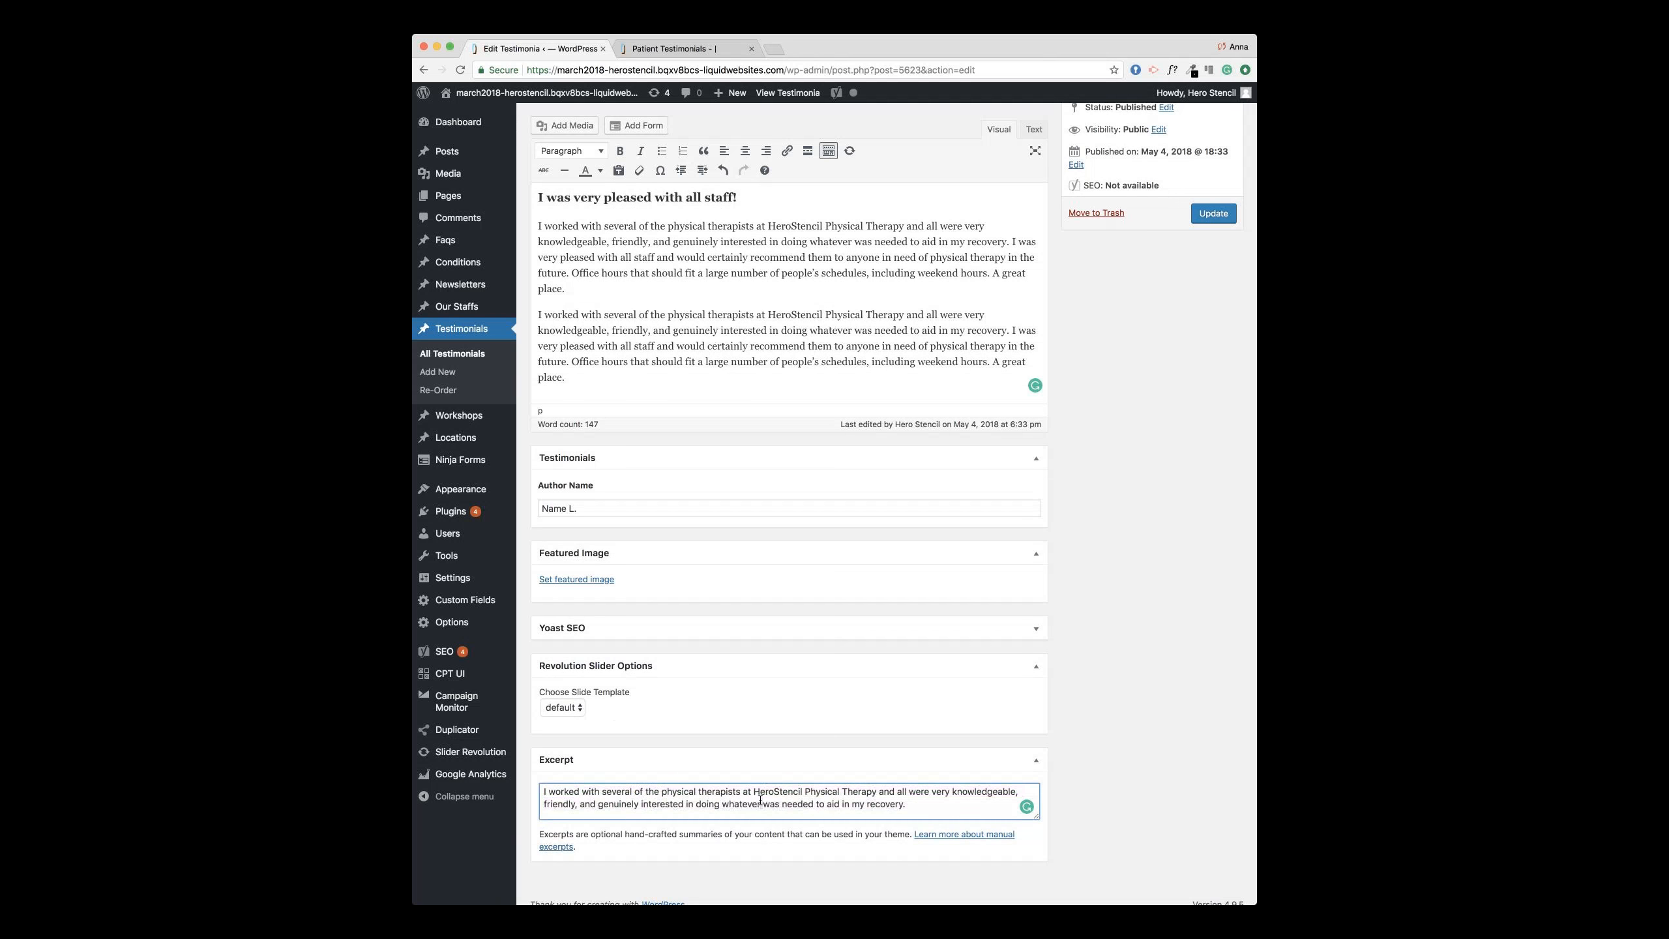
Step: Empty the Excerpt box completely and update the testimonial
click(661, 296)
drag(605, 387, 578, 198)
click(891, 803)
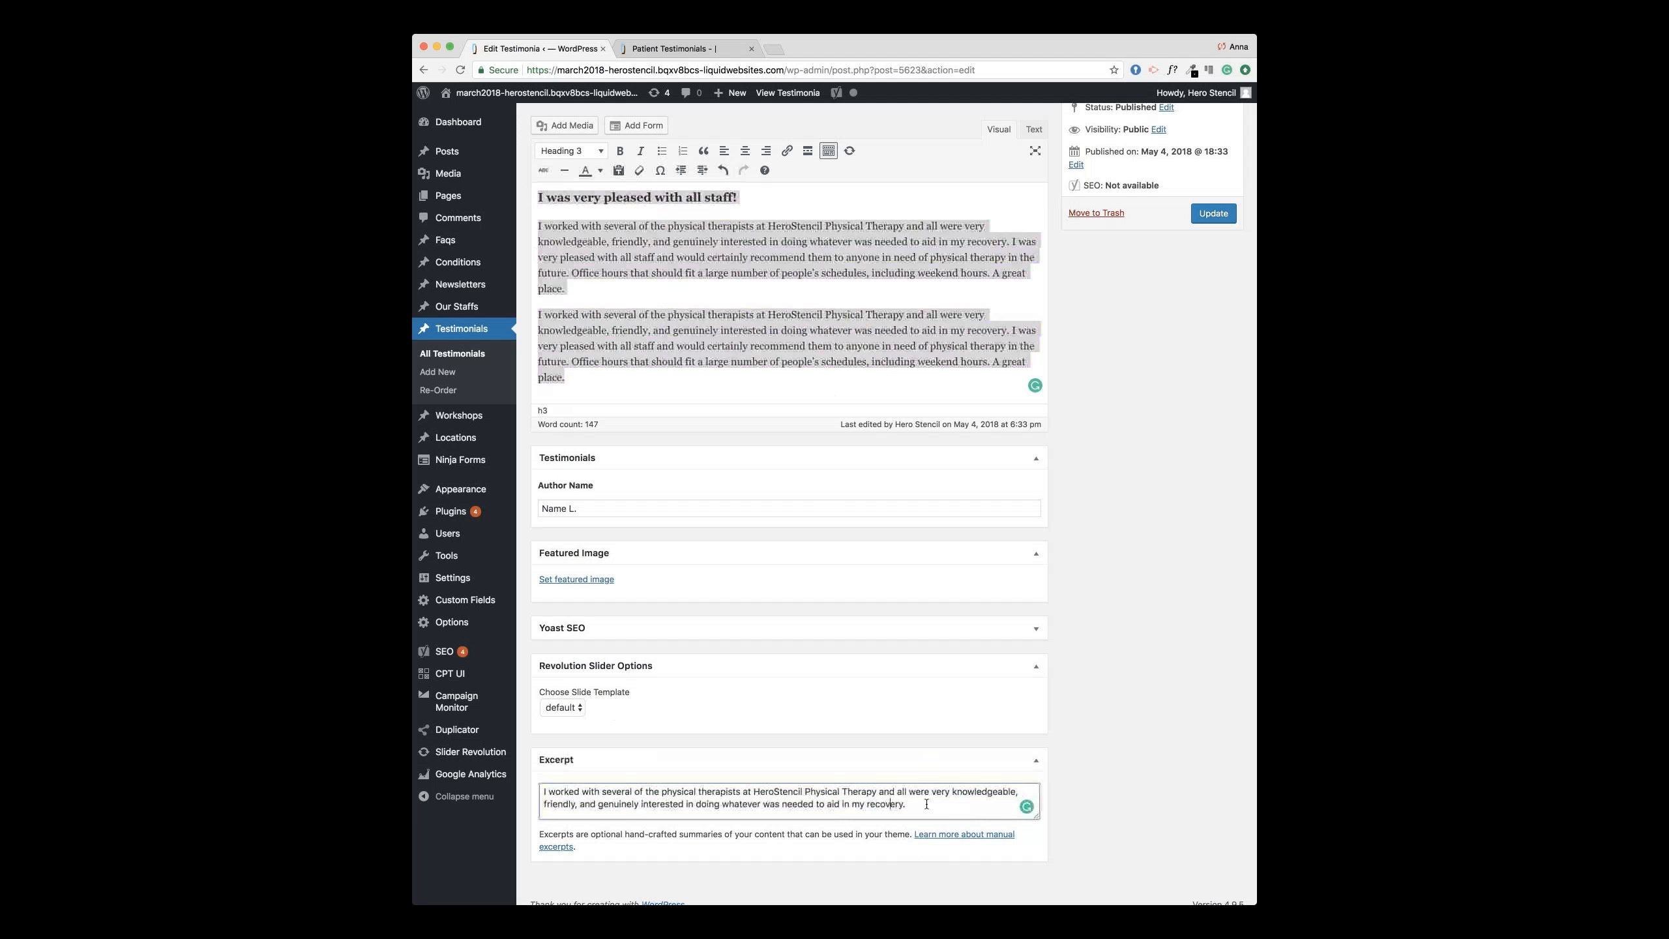
key(super+a)
key(BackSpace)
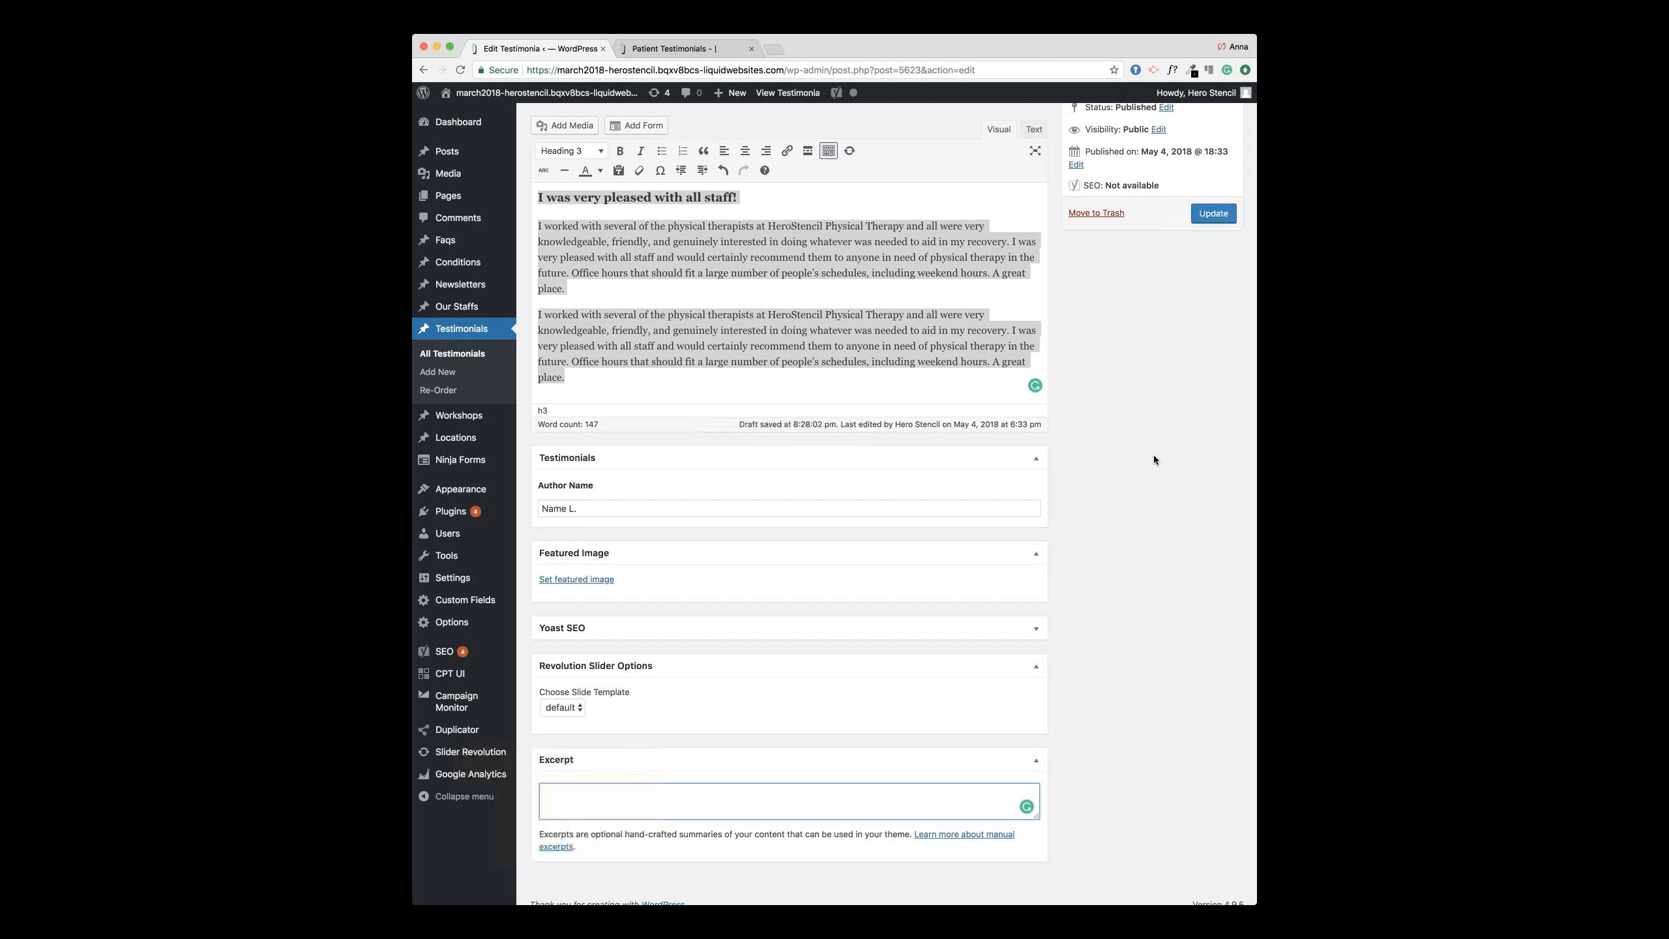
click(1213, 217)
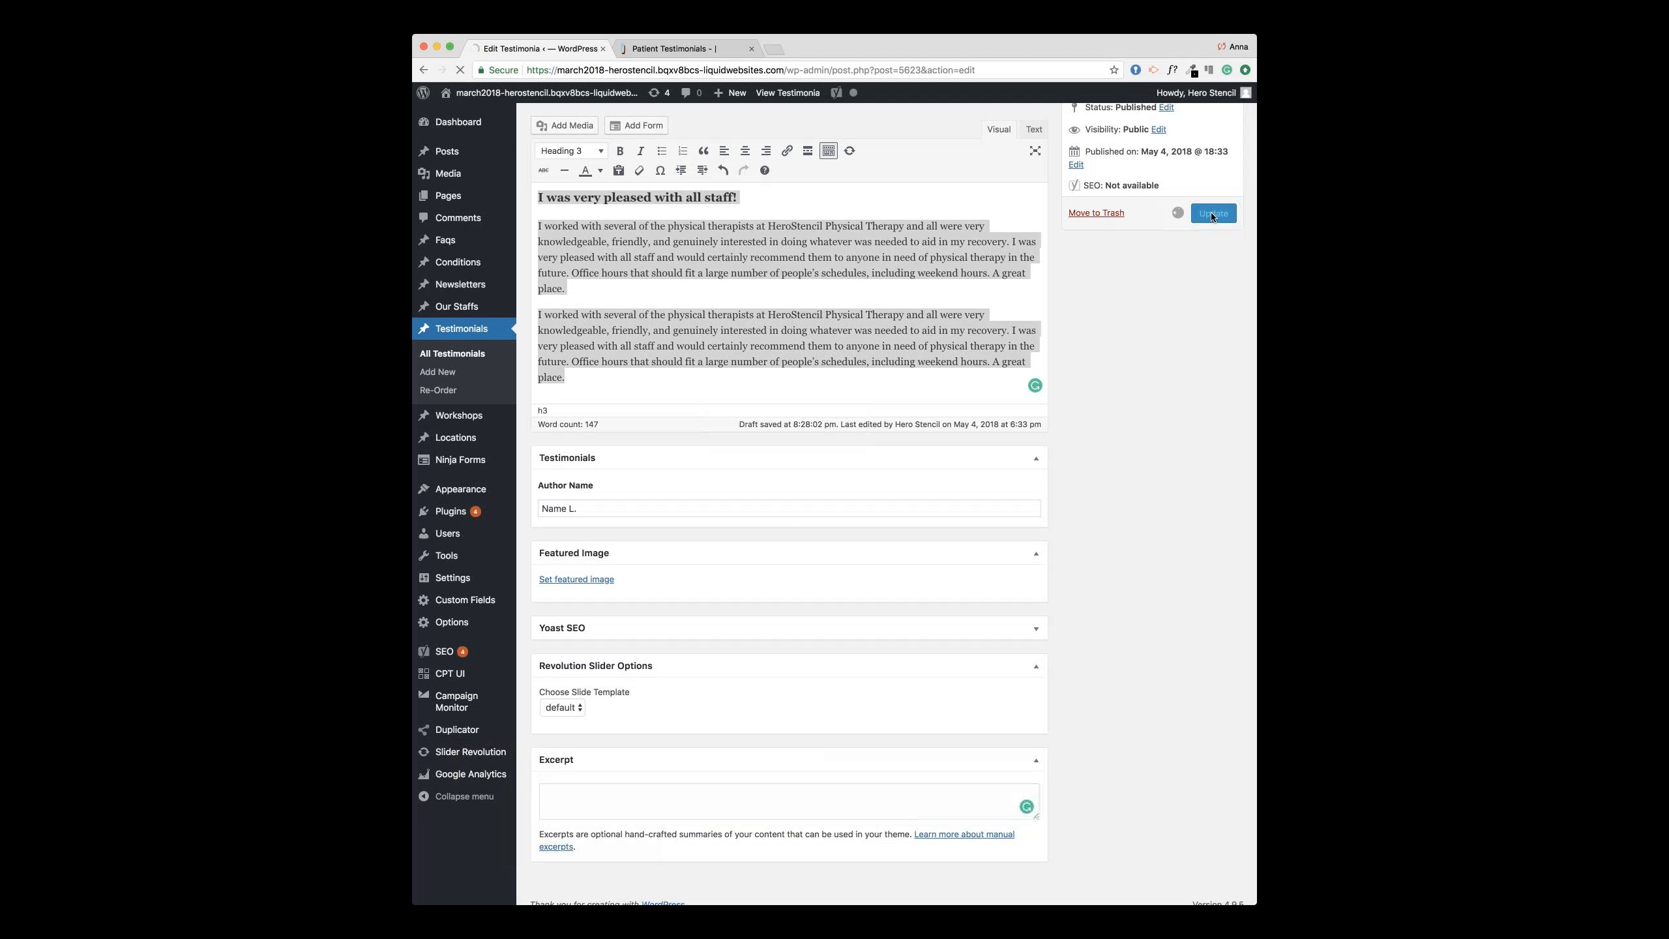
Step: Reload the live Patient Testimonials page, then go to the homepage and scroll through it
click(685, 48)
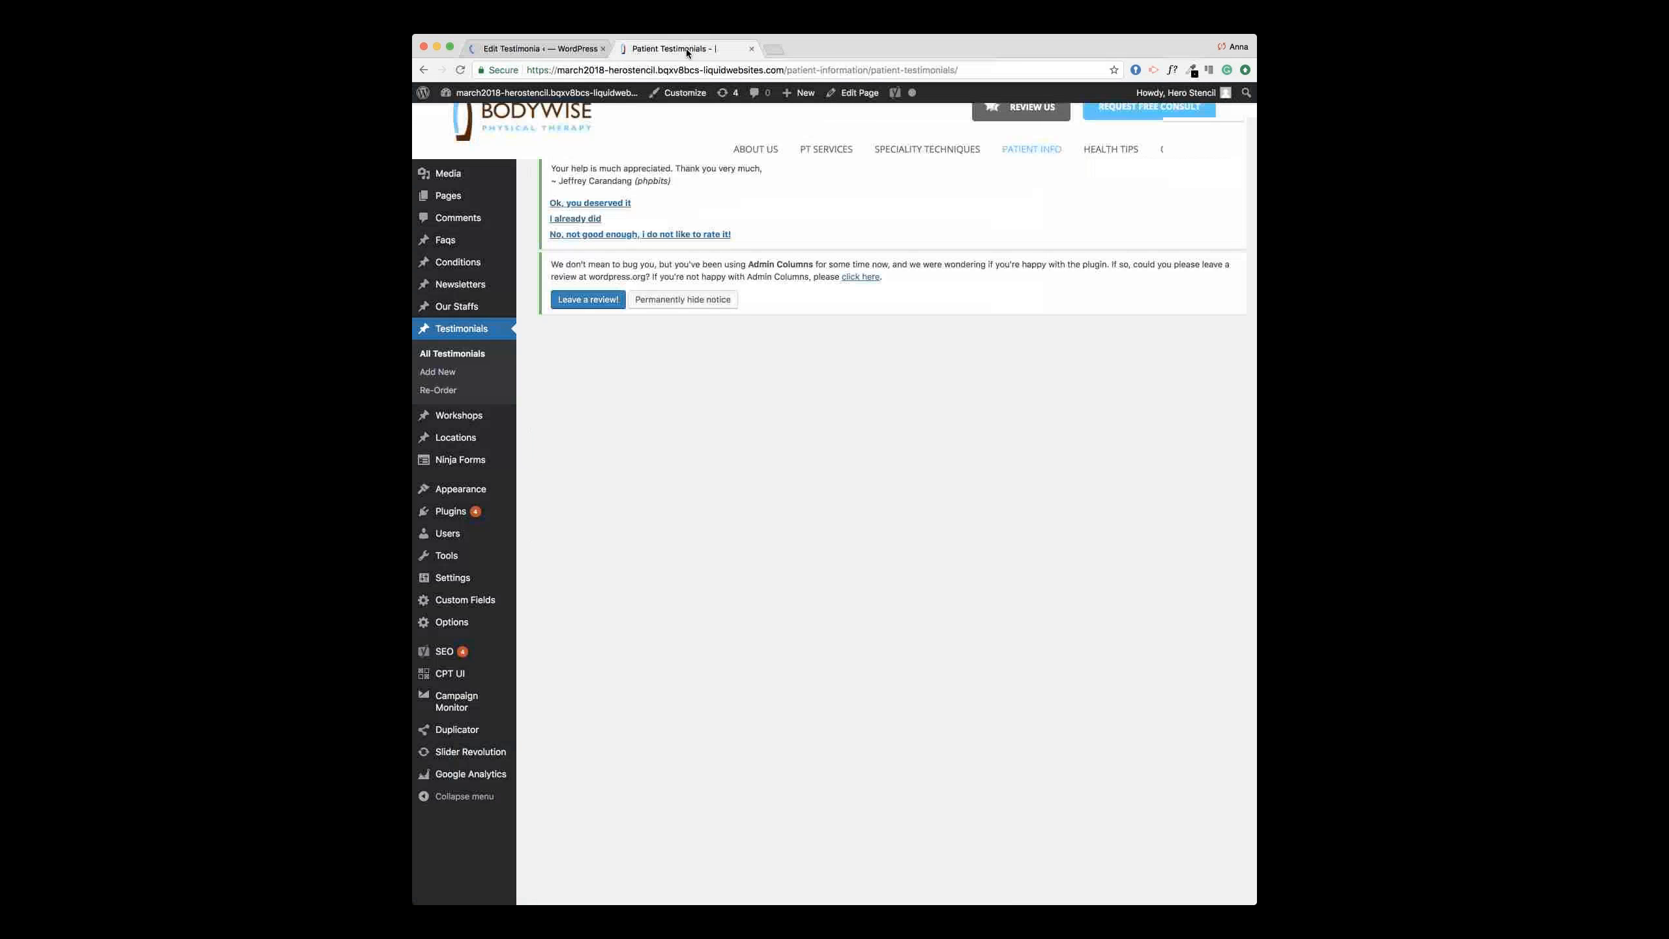
key(super+r)
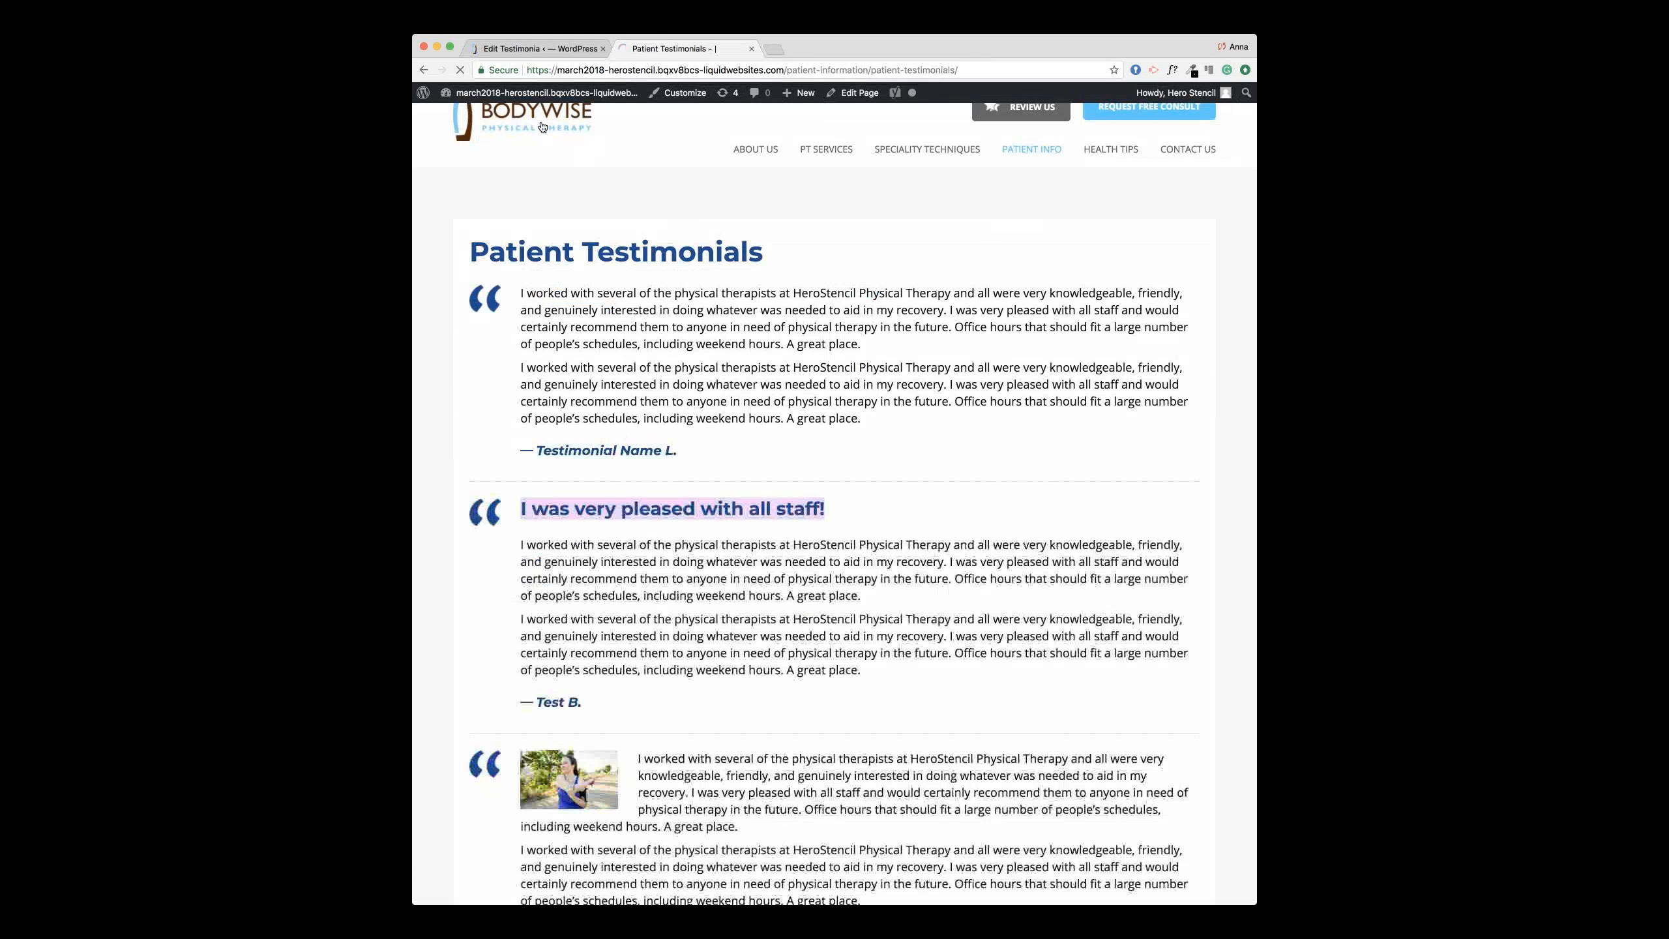
click(541, 126)
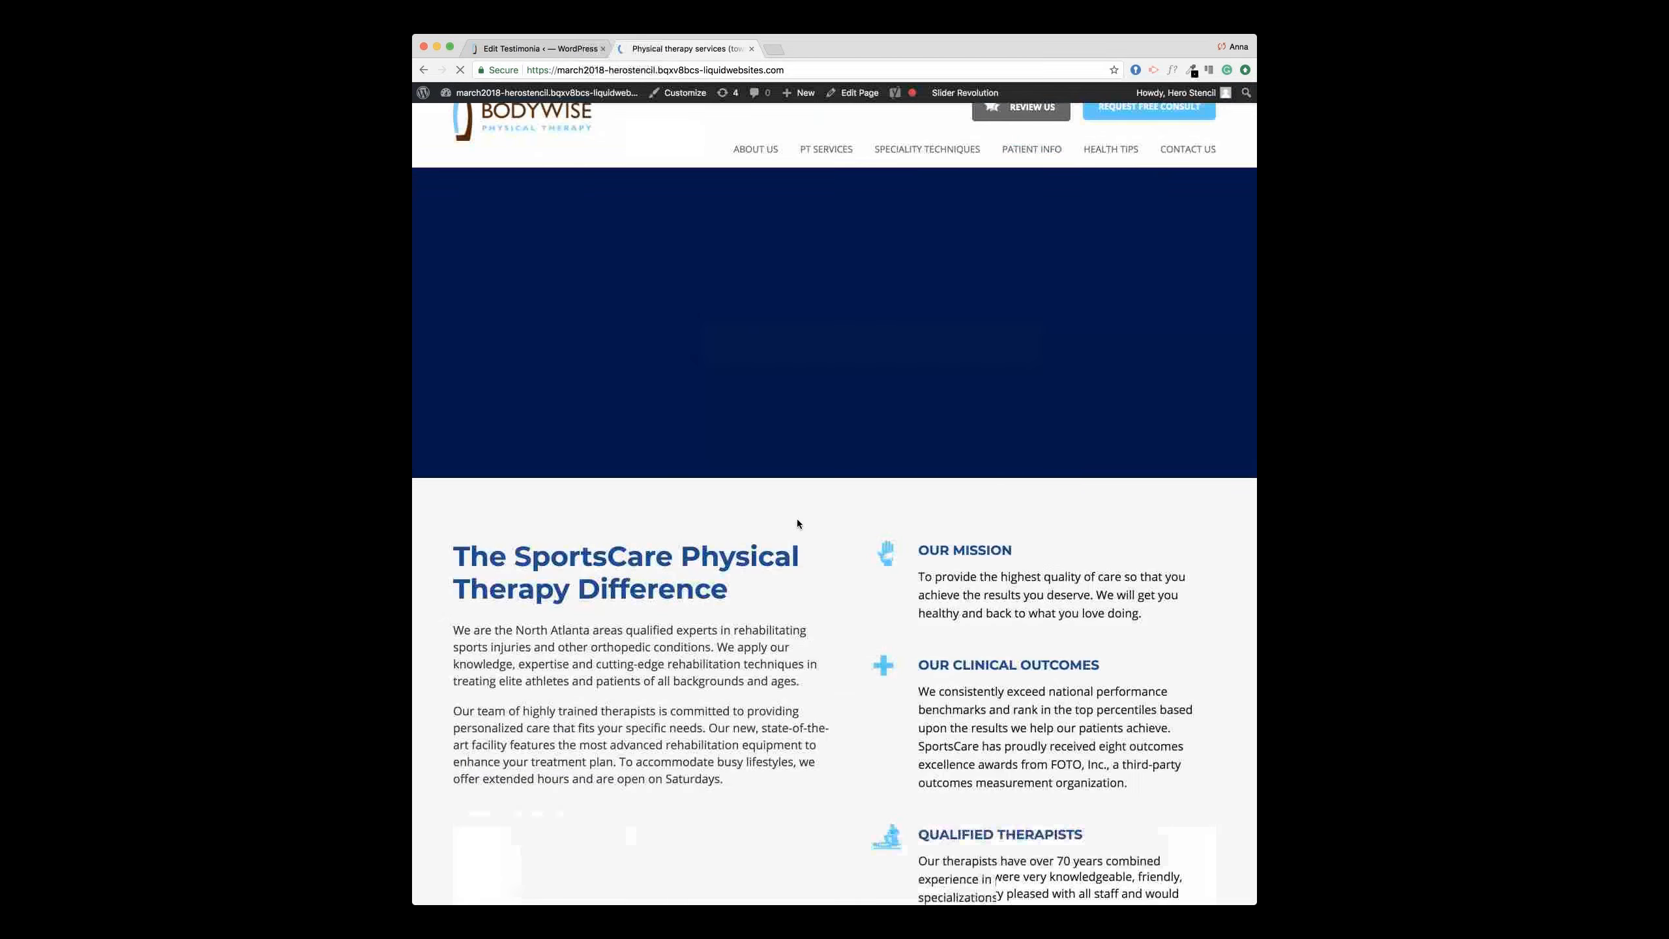
scroll(798, 523, down, 10)
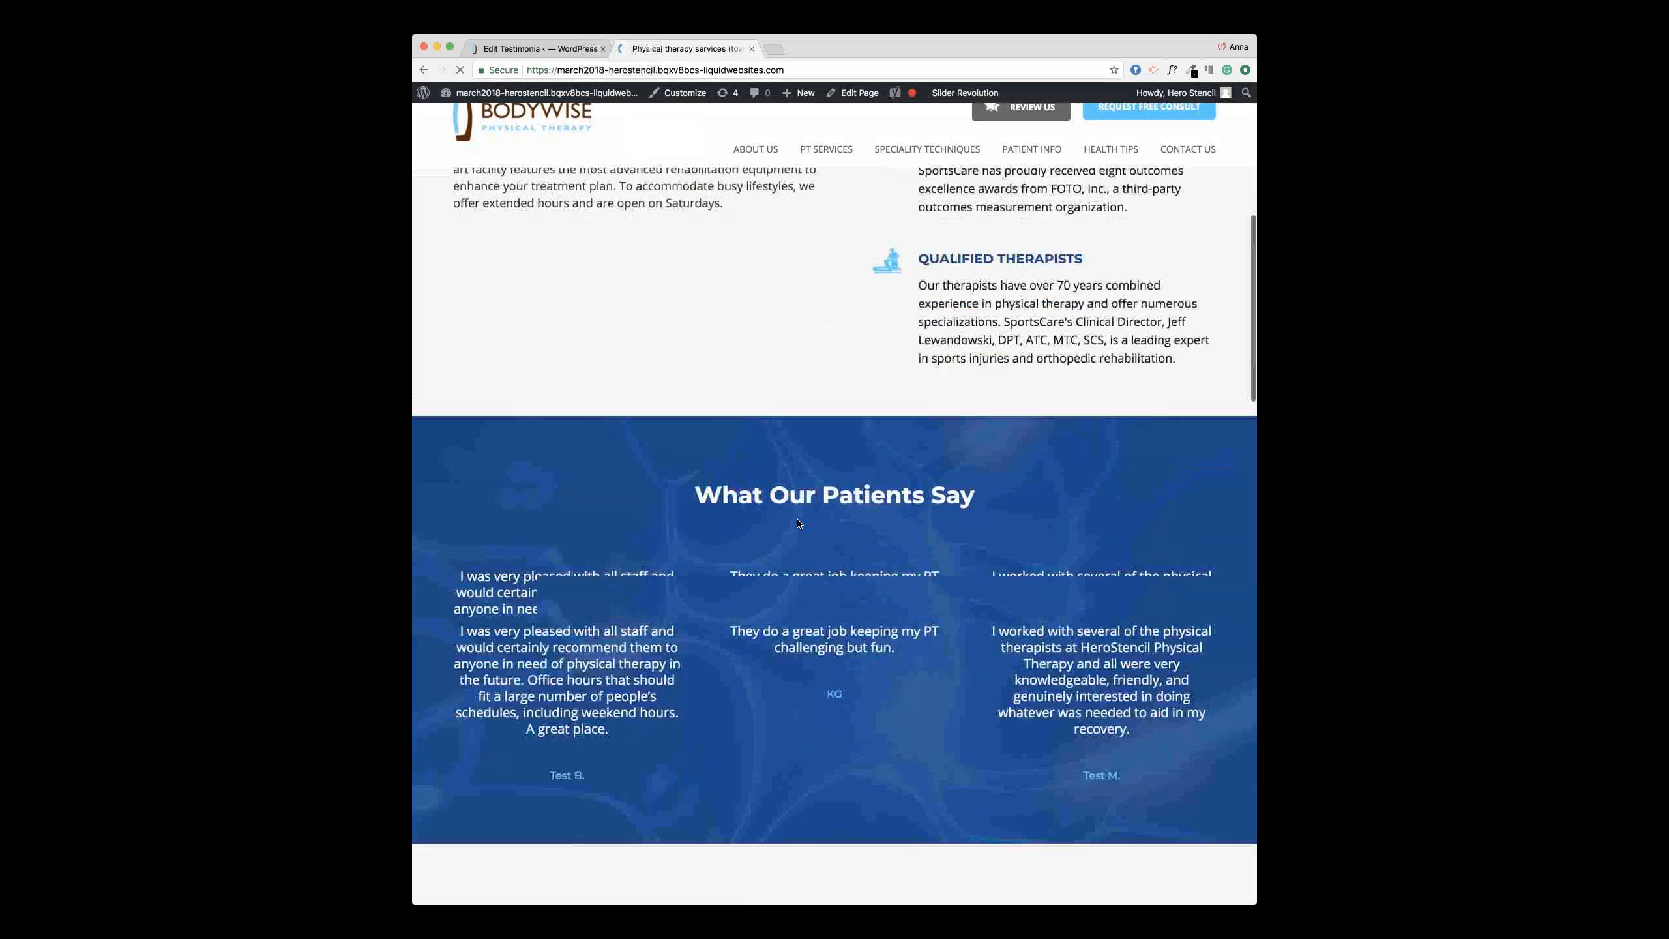
scroll(798, 523, up, 3)
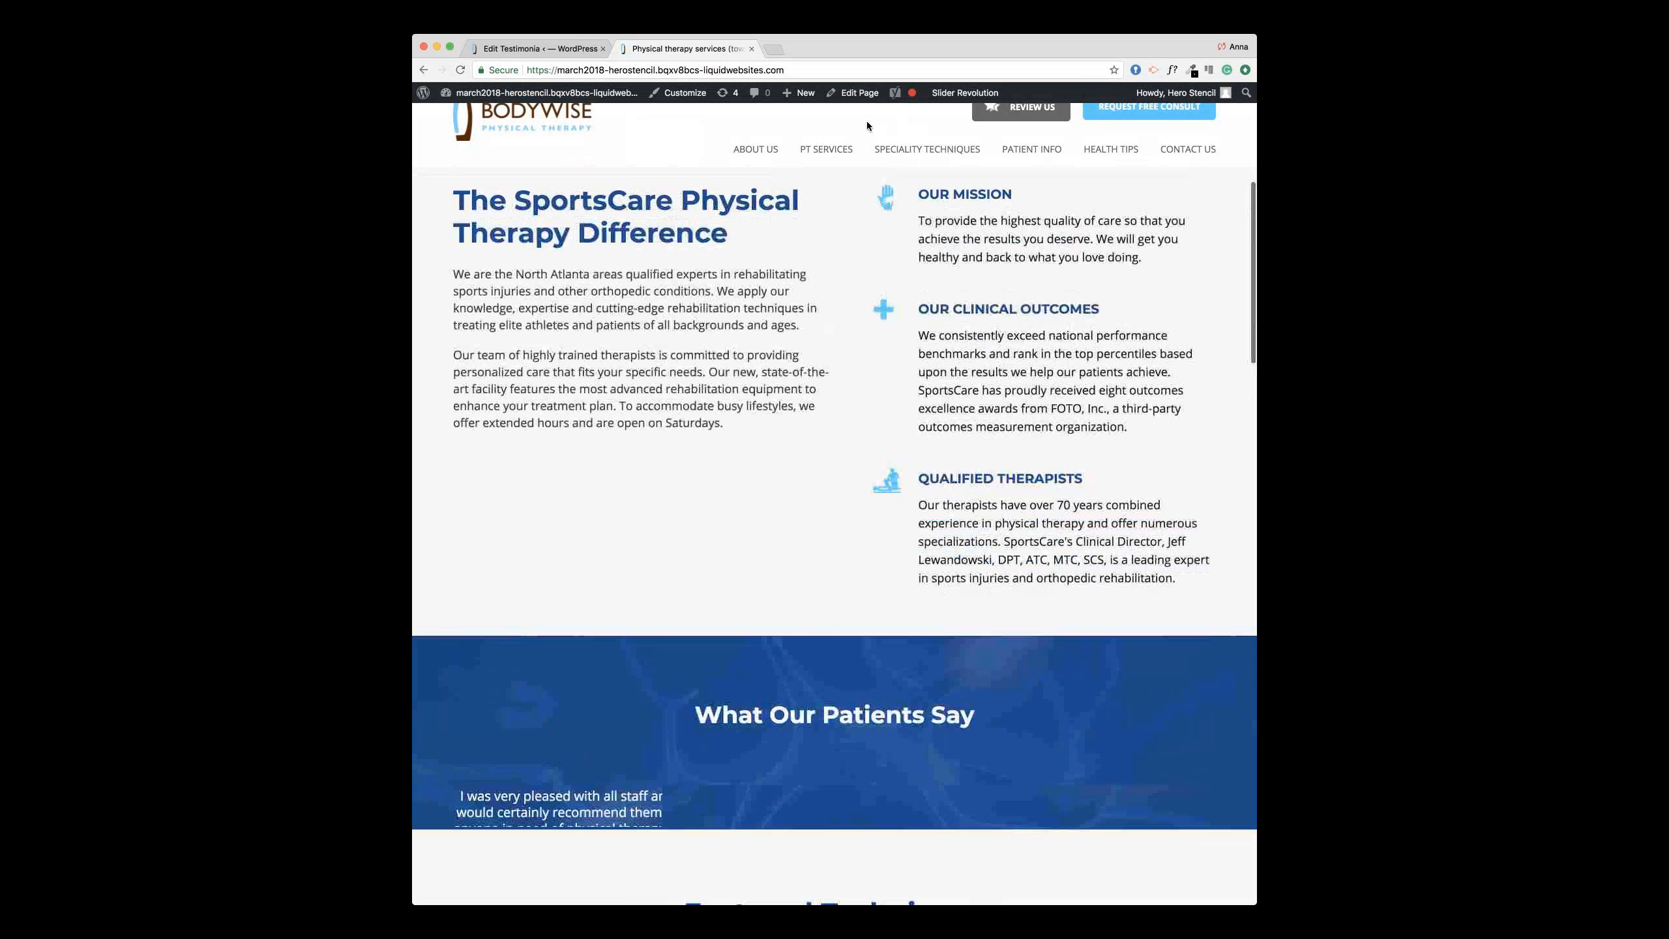
scroll(764, 519, down, 4)
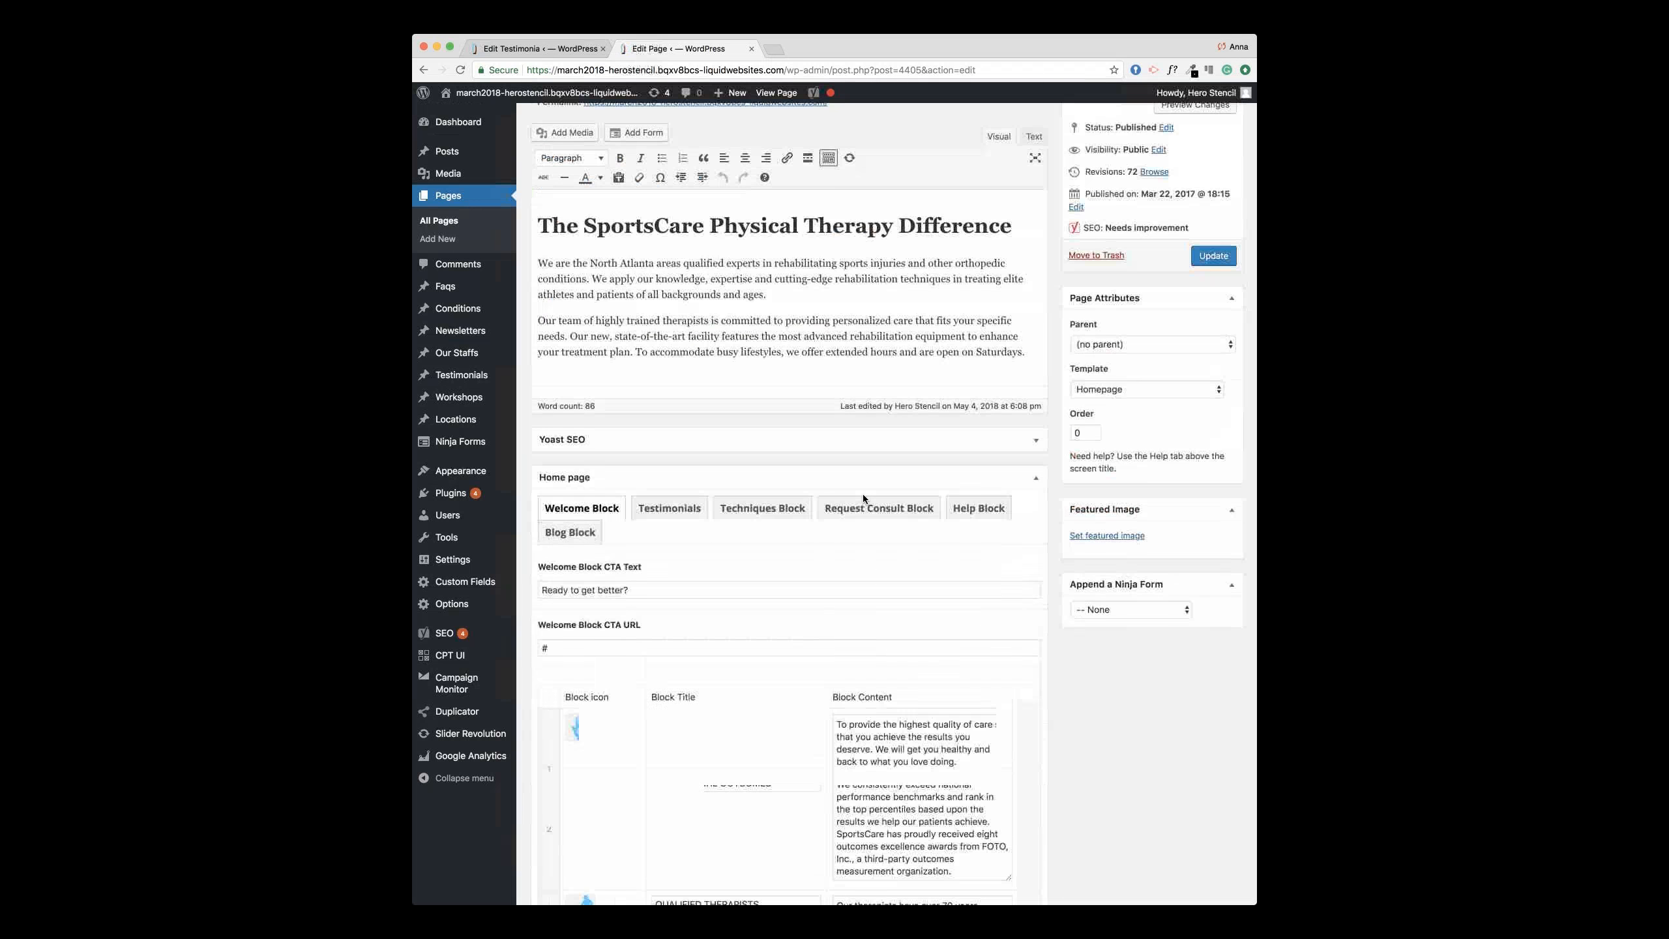
Step: In the Home page's Testimonials settings, add Testimonial Name L., move it to the top, and update
scroll(863, 498, up, 2)
click(690, 566)
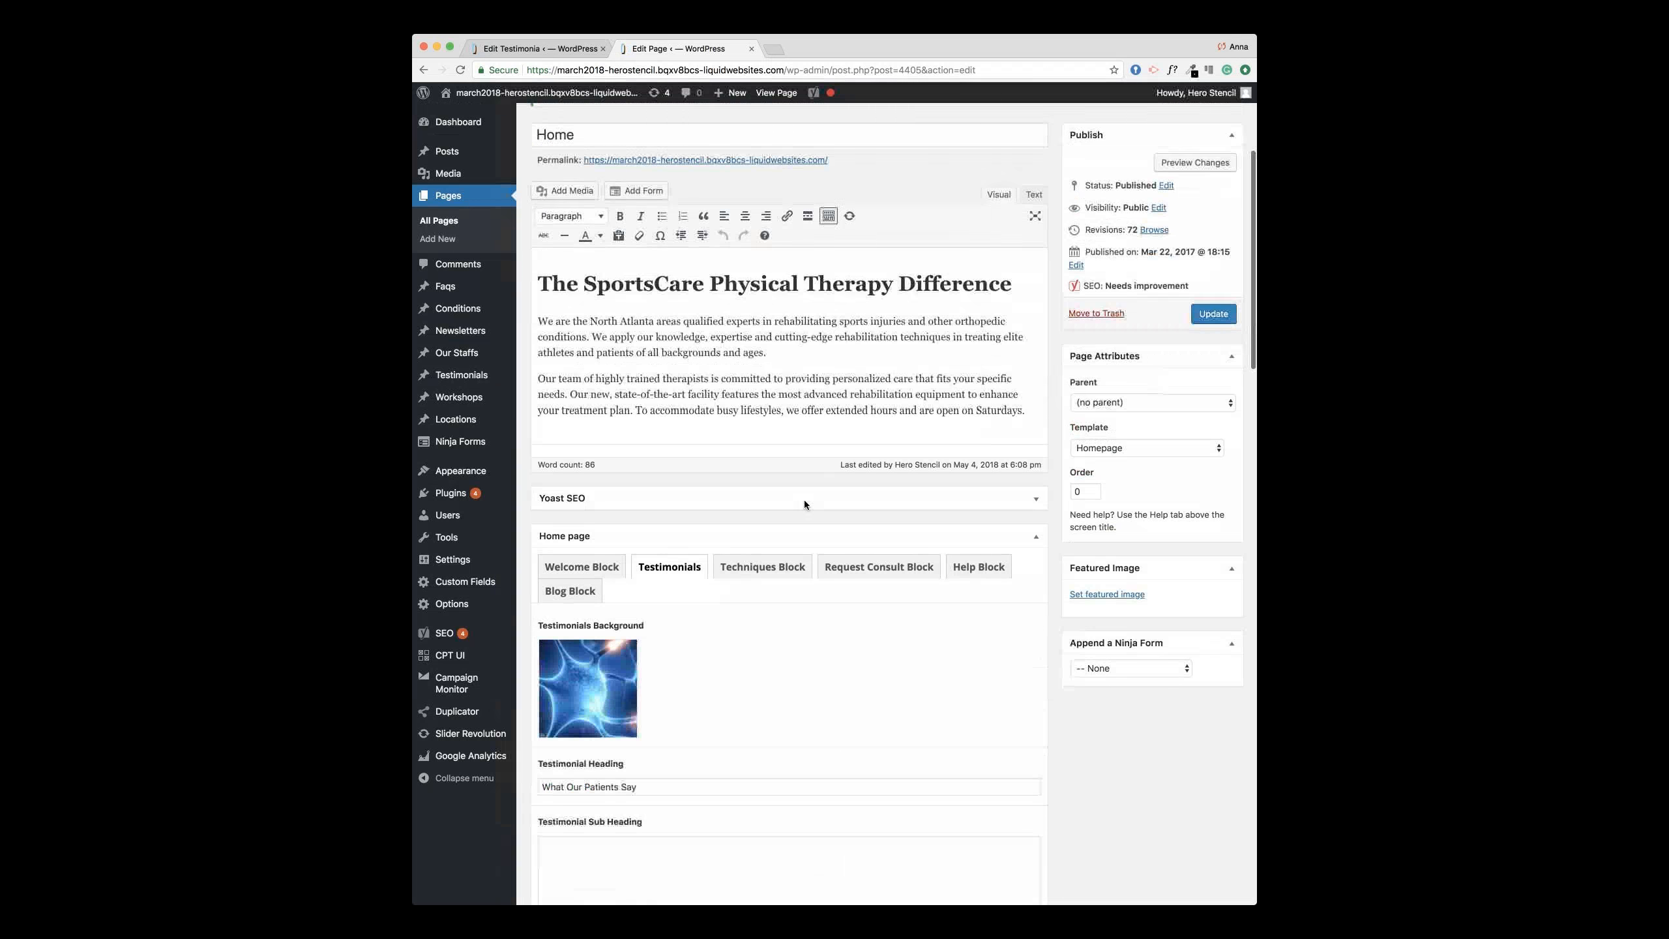
scroll(803, 499, down, 6)
scroll(605, 701, down, 2)
scroll(662, 592, down, 5)
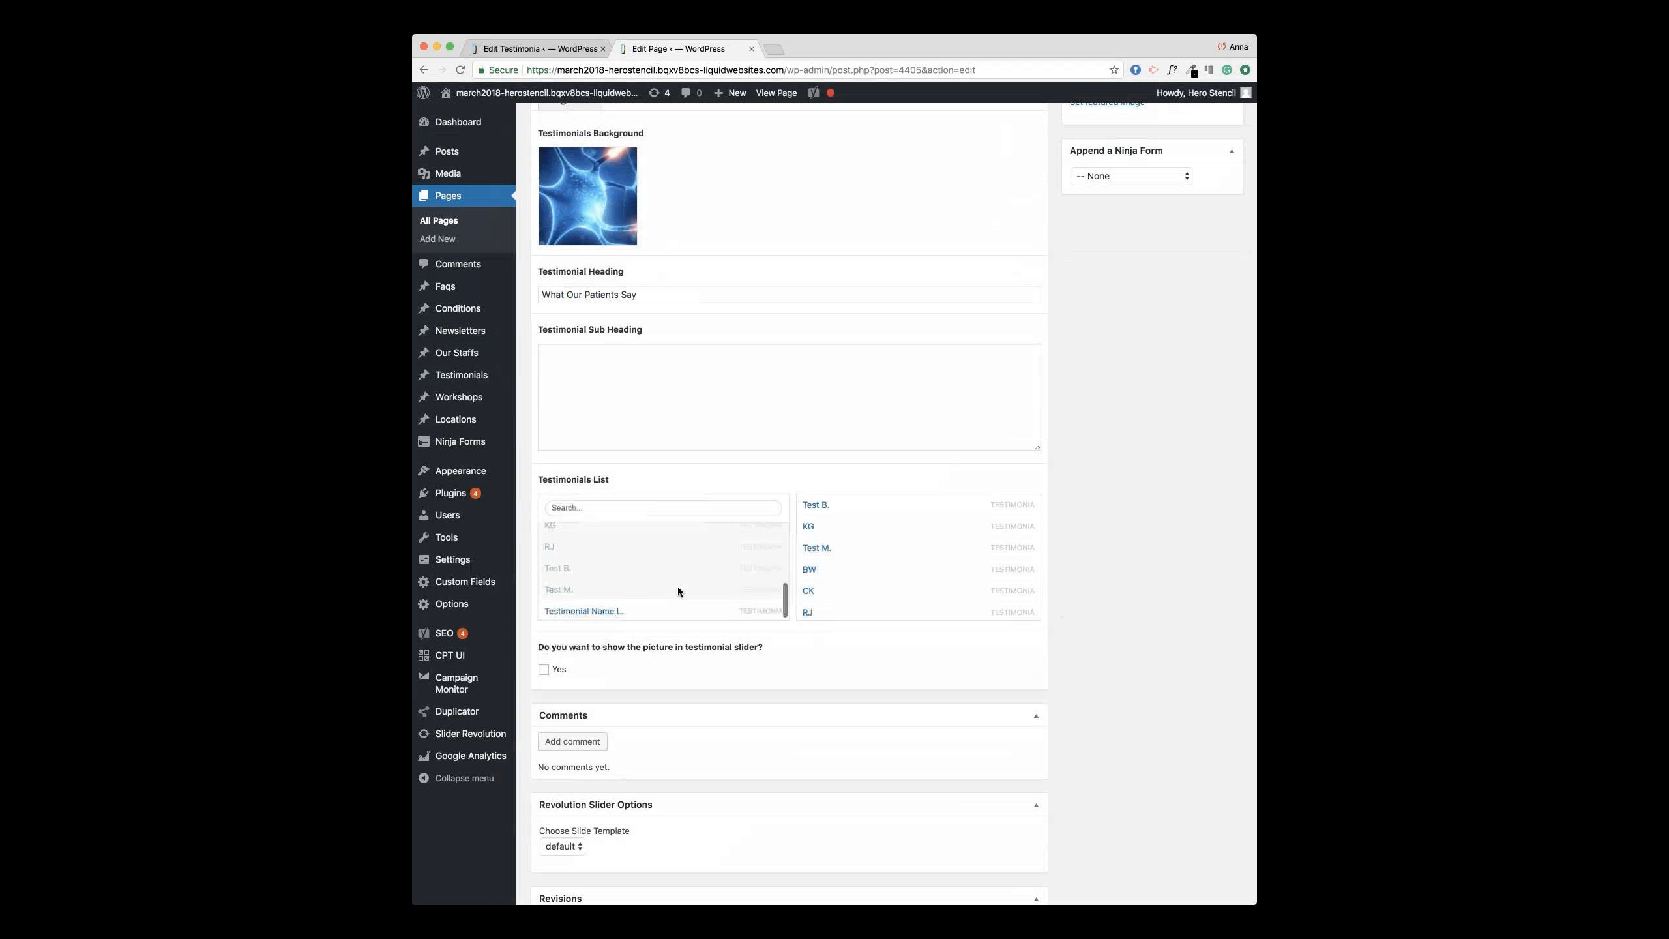
click(624, 605)
scroll(923, 521, down, 4)
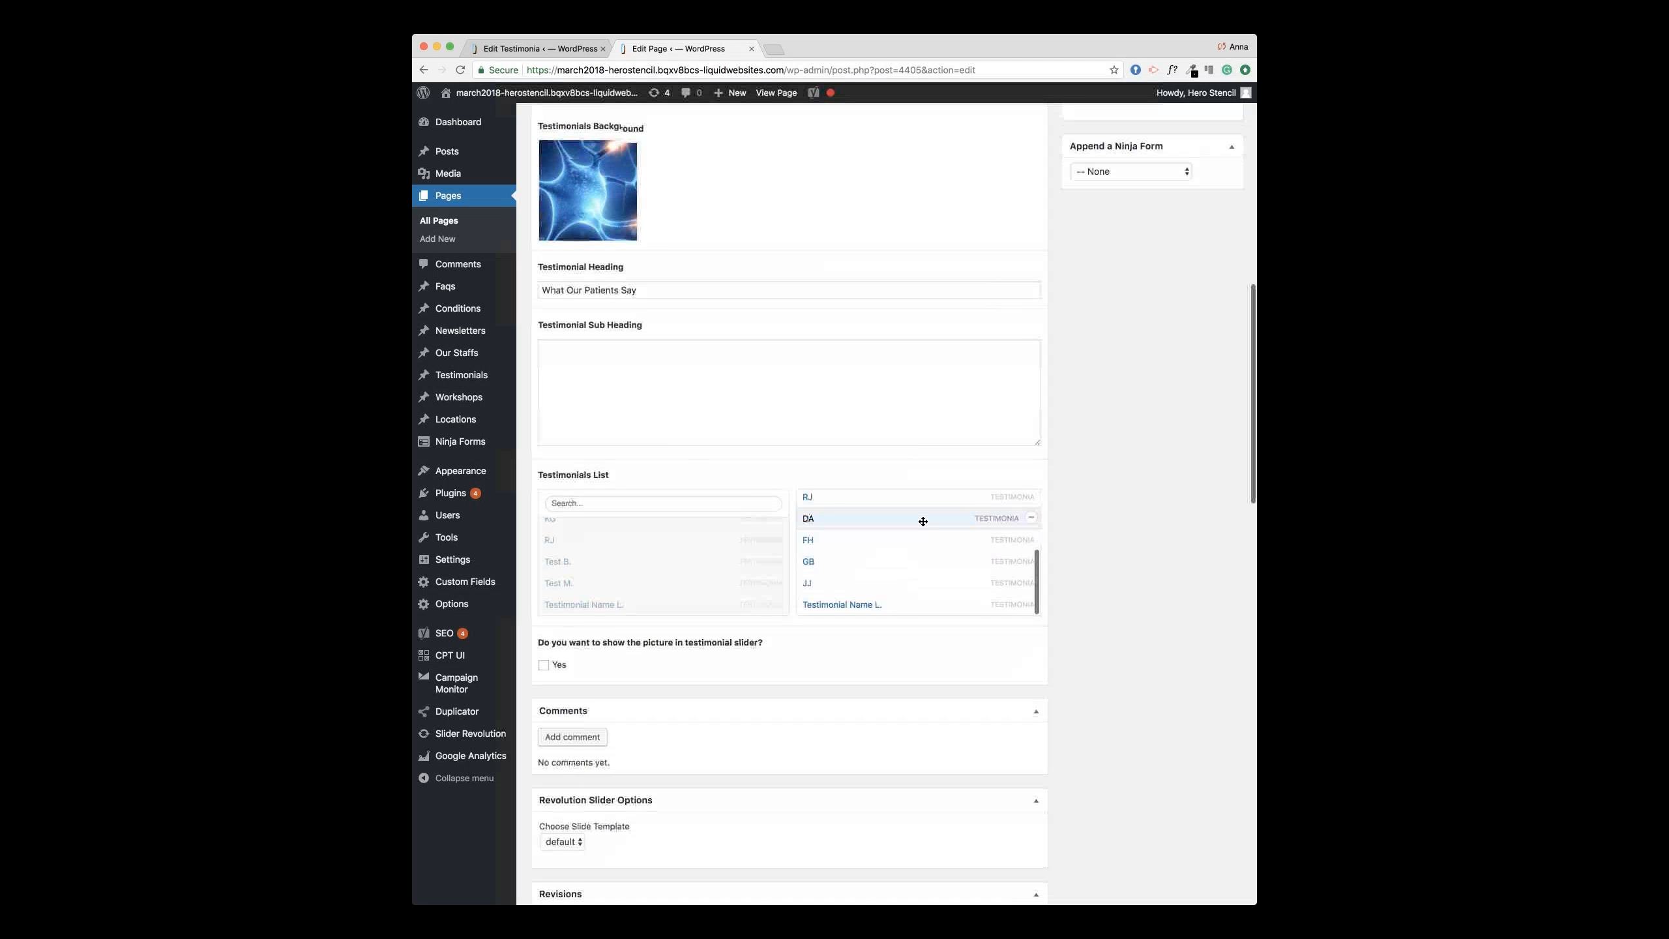
drag(901, 585, 897, 493)
scroll(1092, 437, up, 2)
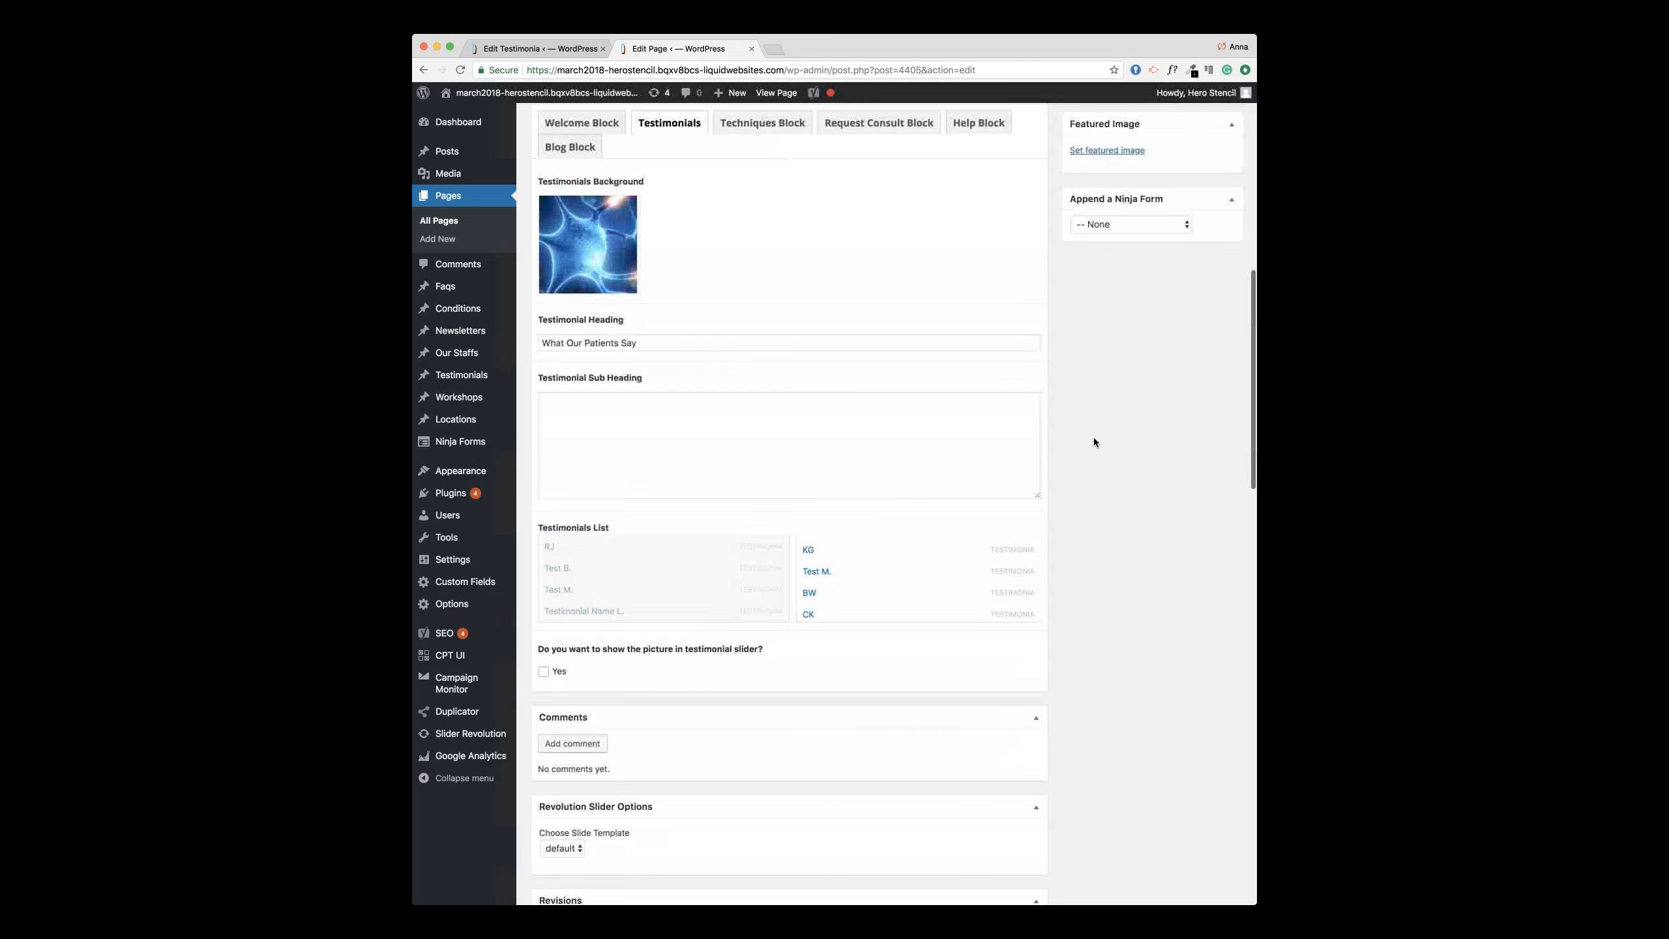
scroll(1092, 438, up, 5)
click(1212, 157)
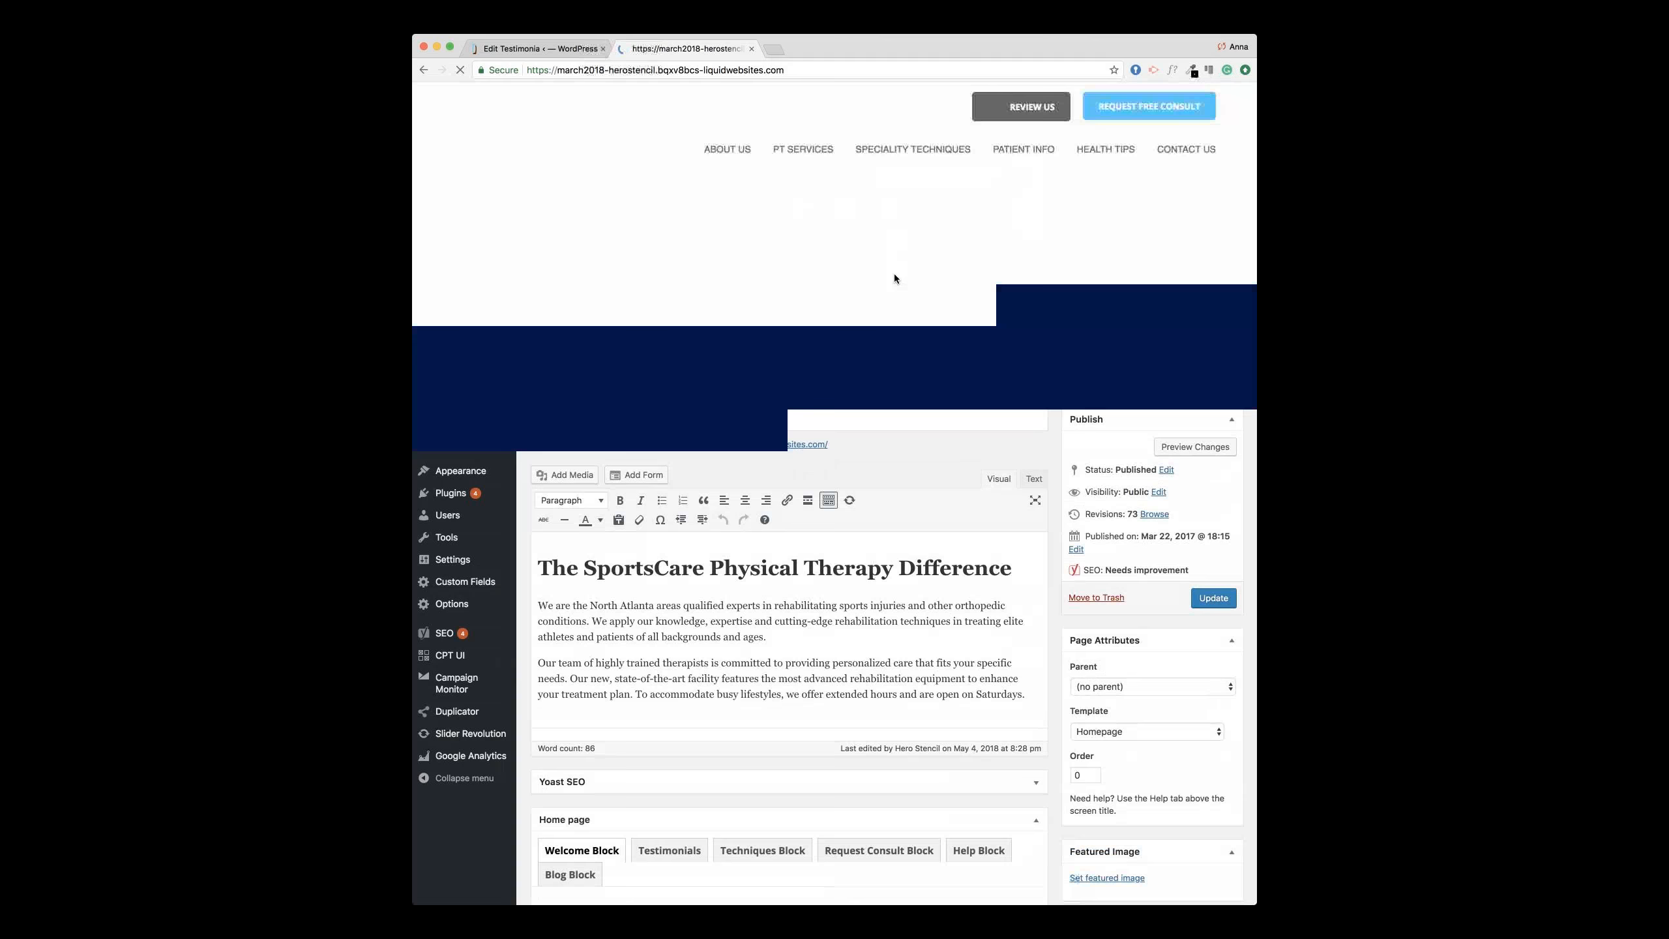
Step: Scroll down the live homepage to the What Our Patients Say testimonials
scroll(894, 278, down, 5)
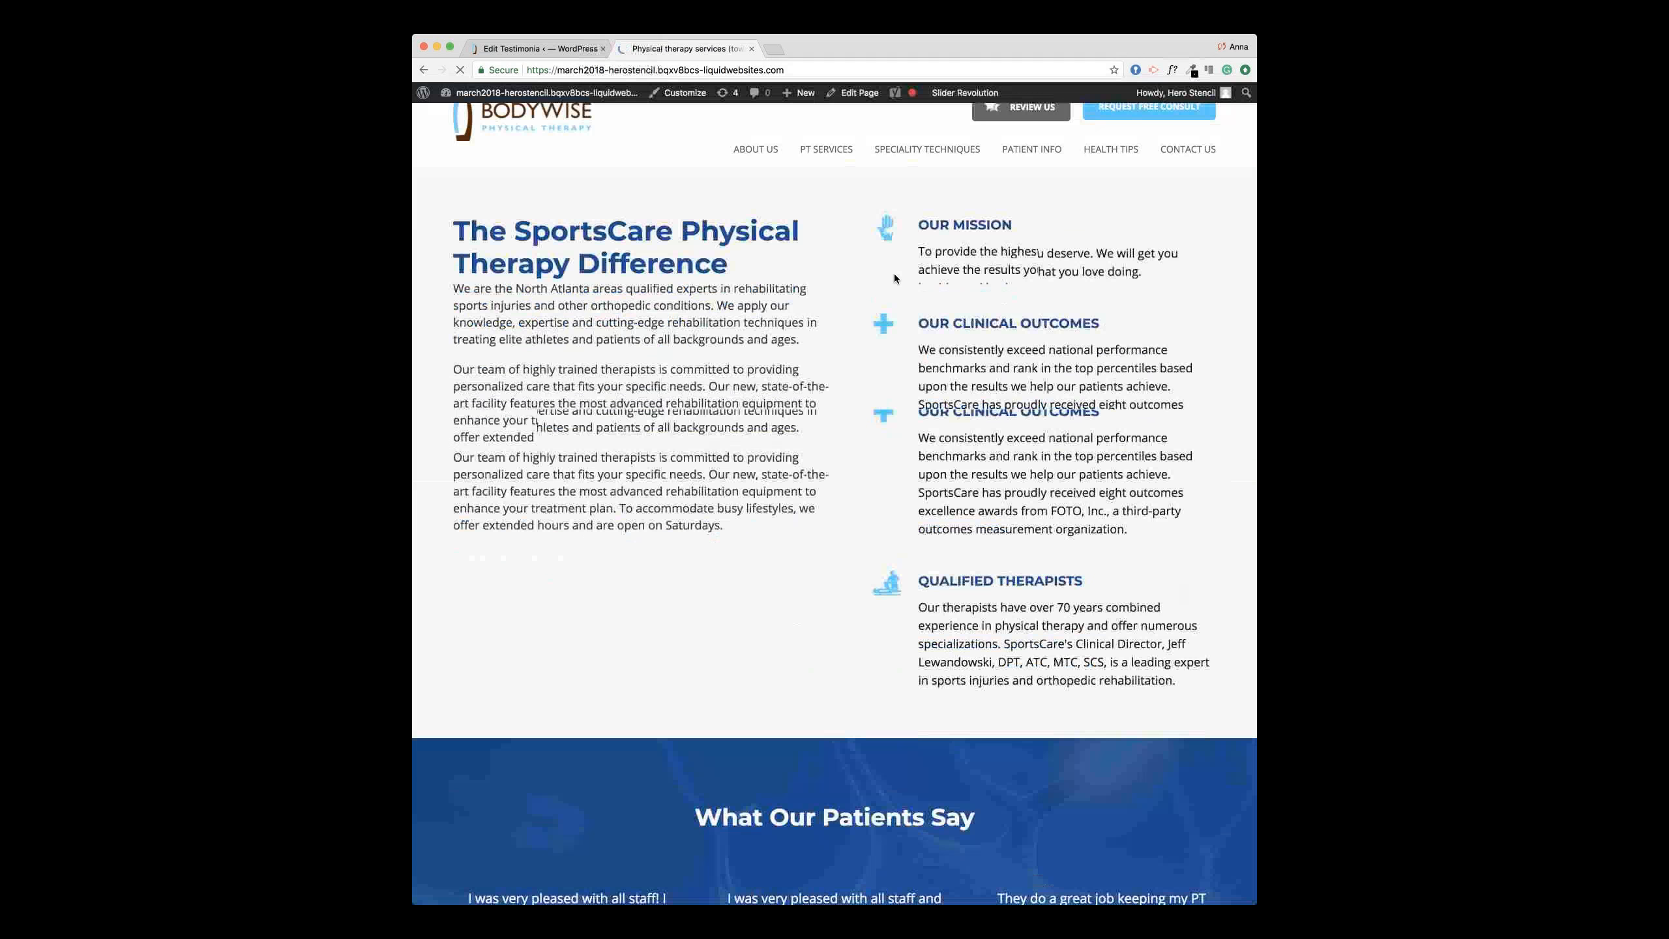
scroll(894, 277, down, 6)
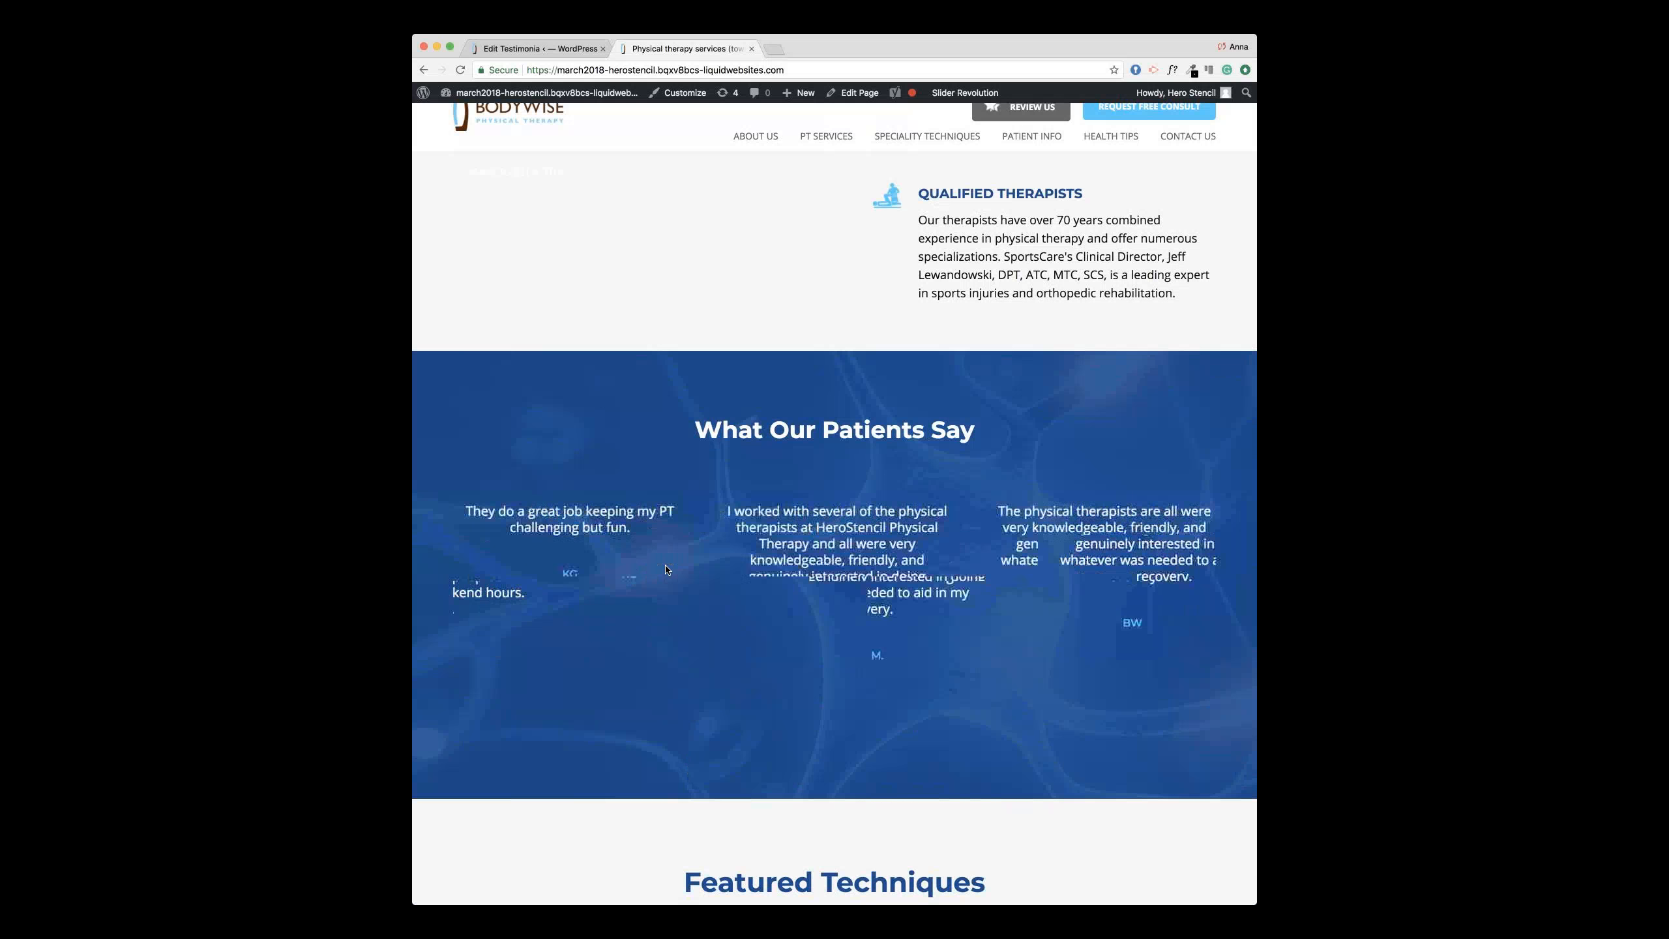
Step: Copy the start of the testimonial's first sentence and paste it into the Excerpt box
click(556, 50)
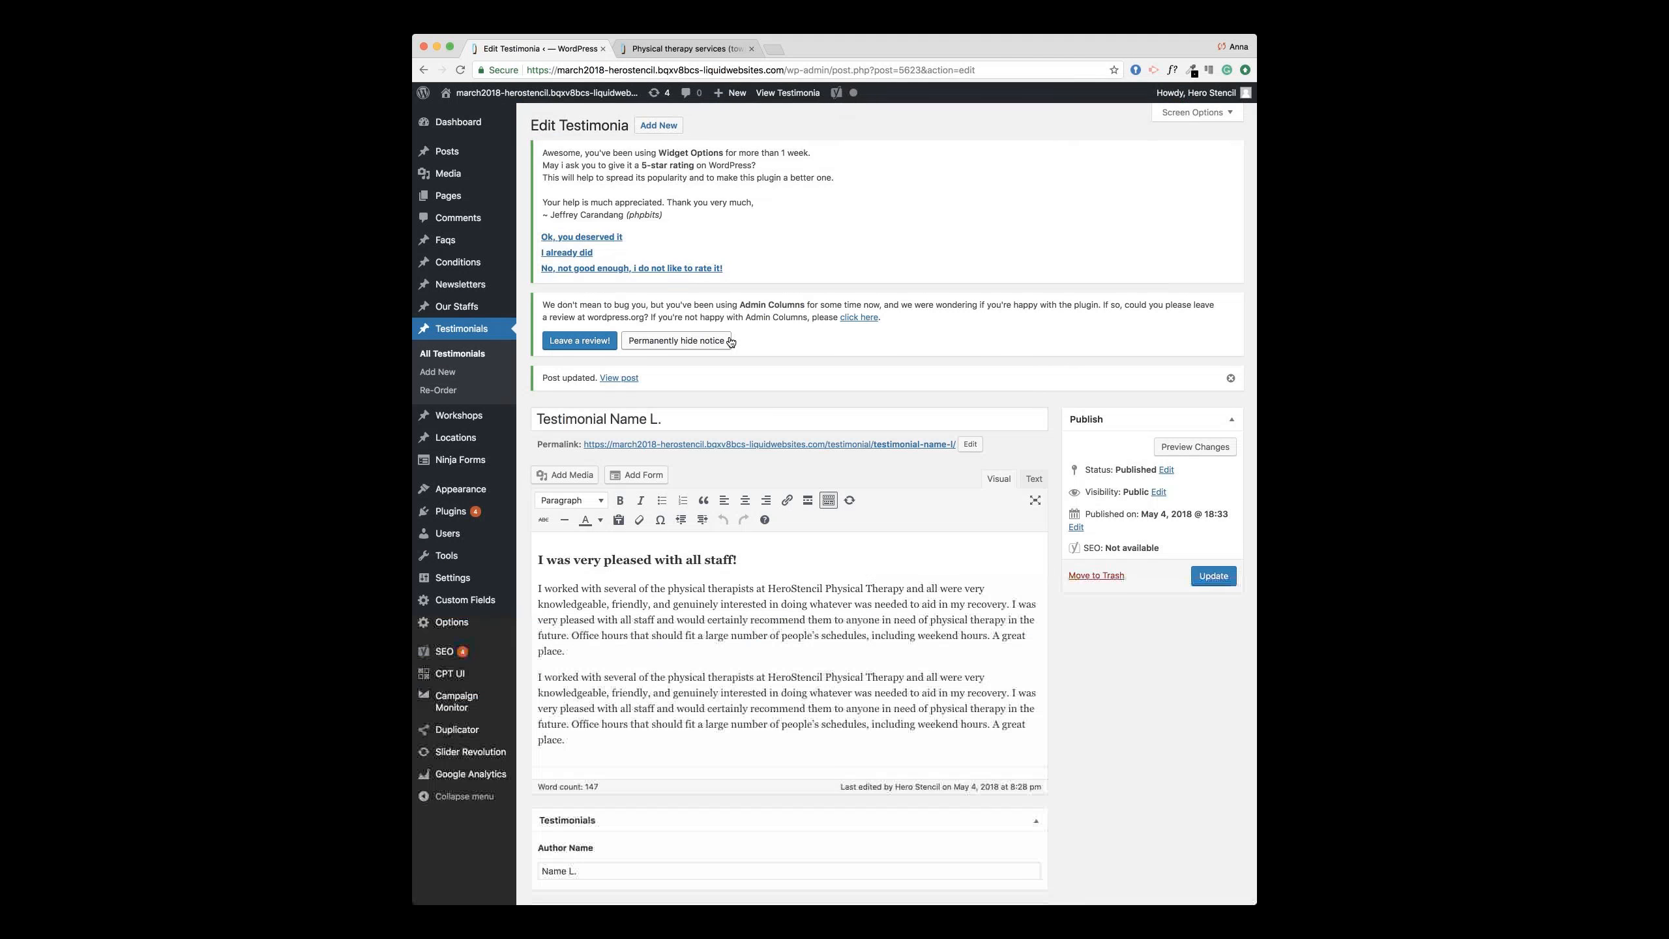
scroll(974, 483, down, 2)
drag(795, 492, 518, 476)
key(super+c)
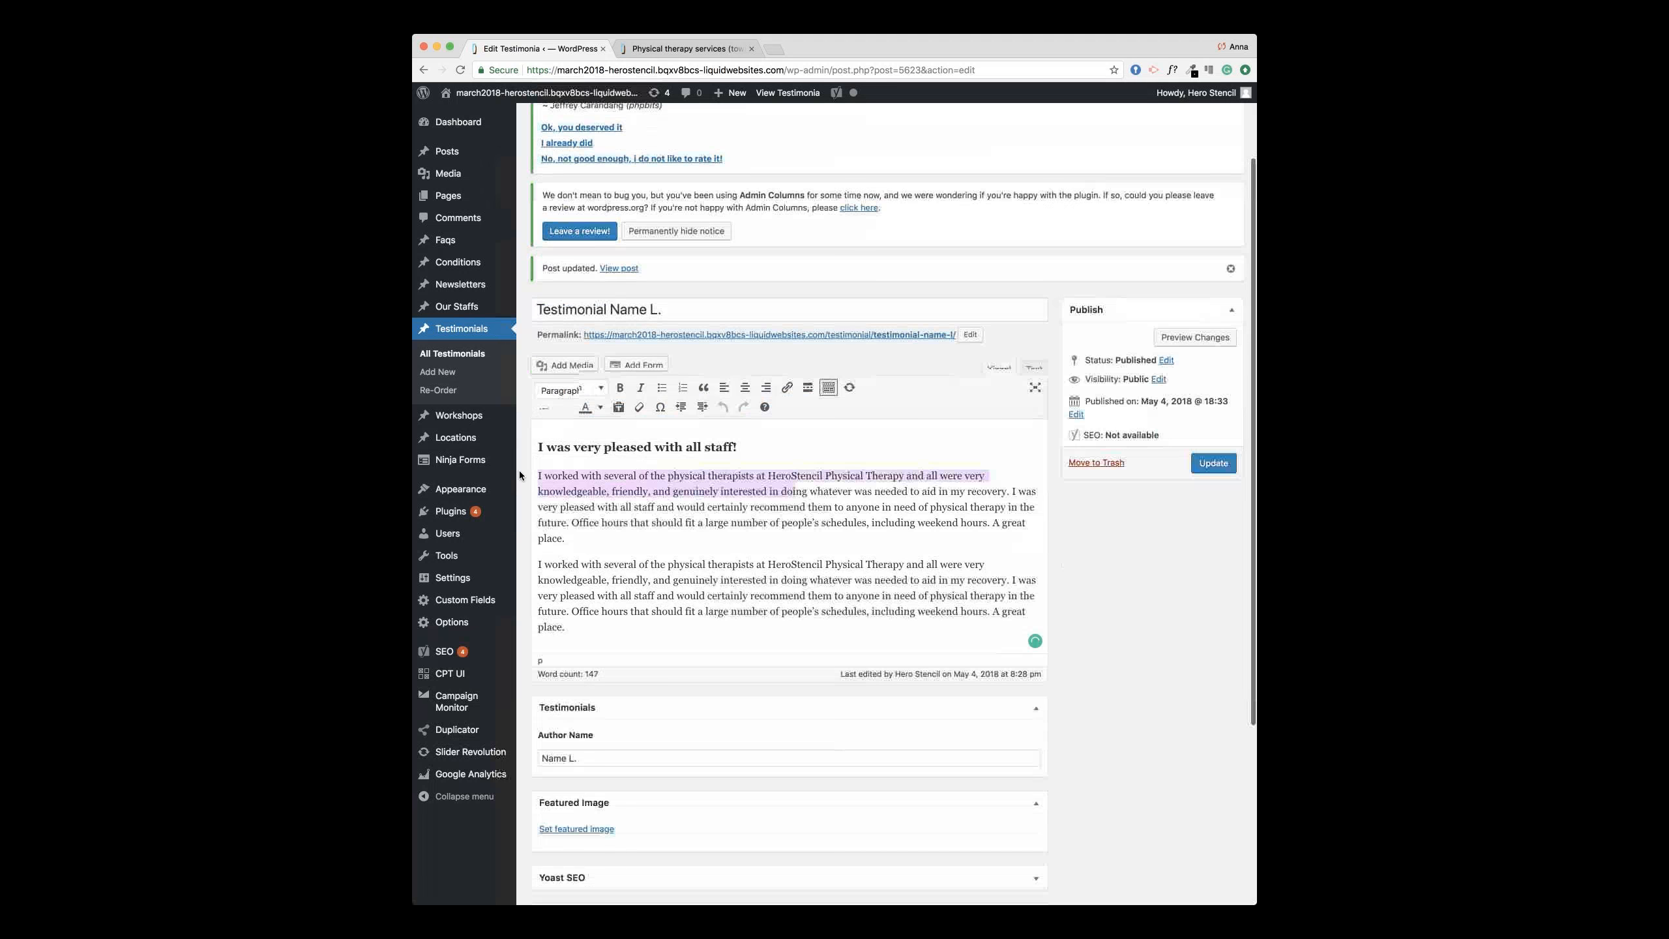
scroll(751, 792, down, 1)
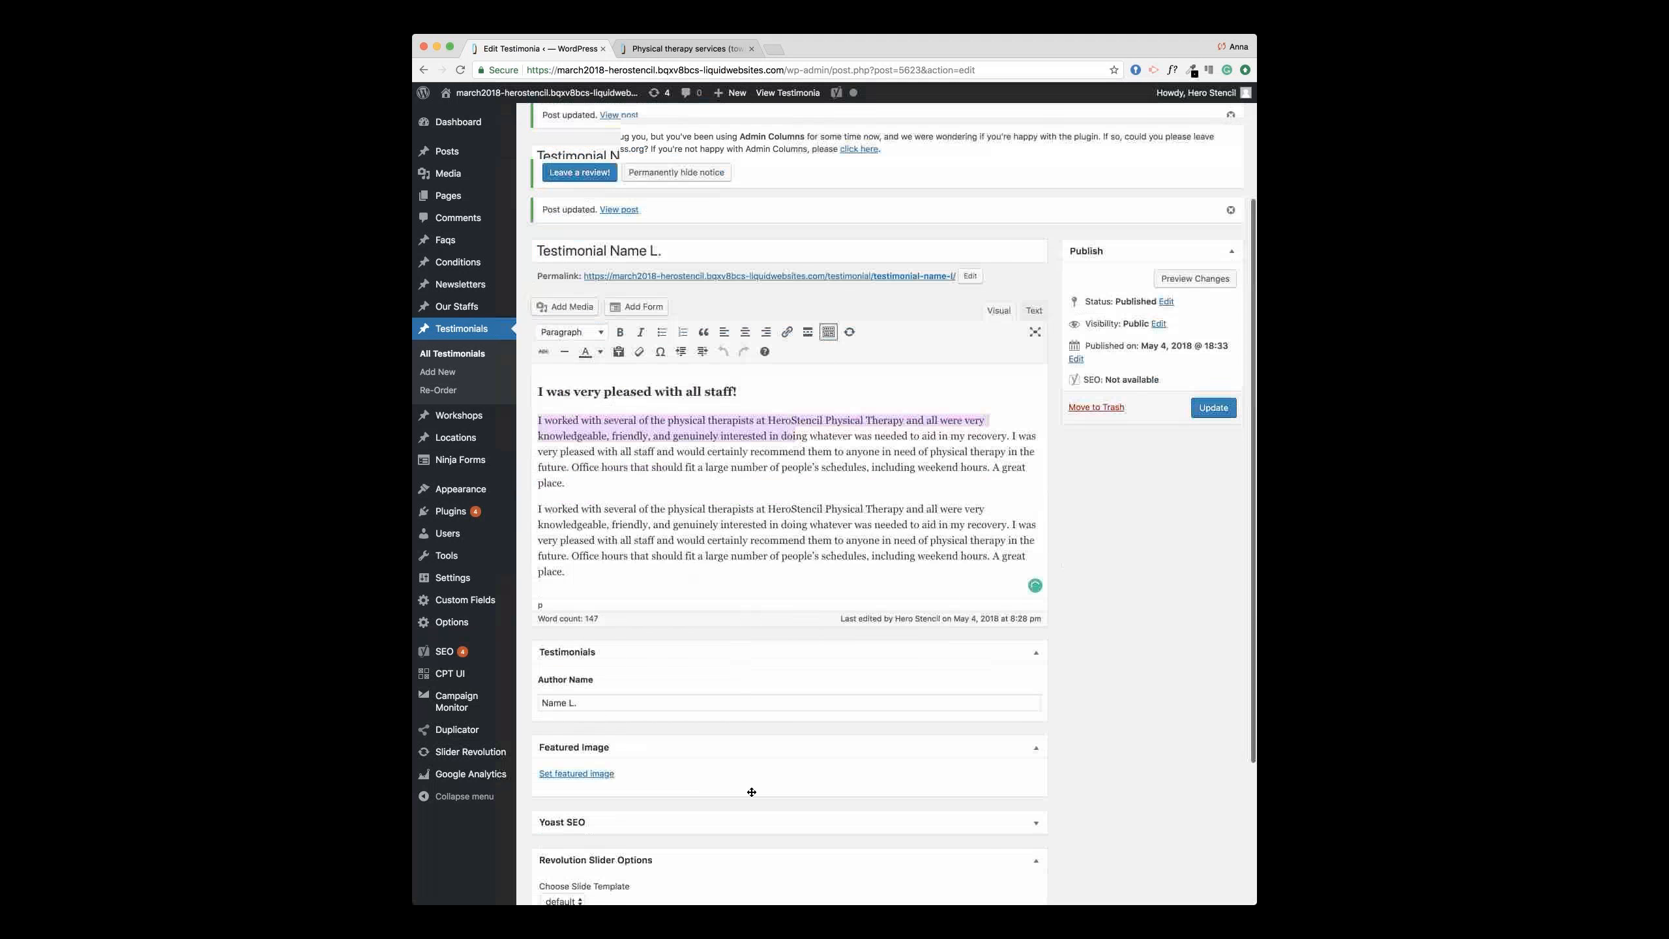
scroll(751, 792, down, 2)
click(782, 887)
key(super+v)
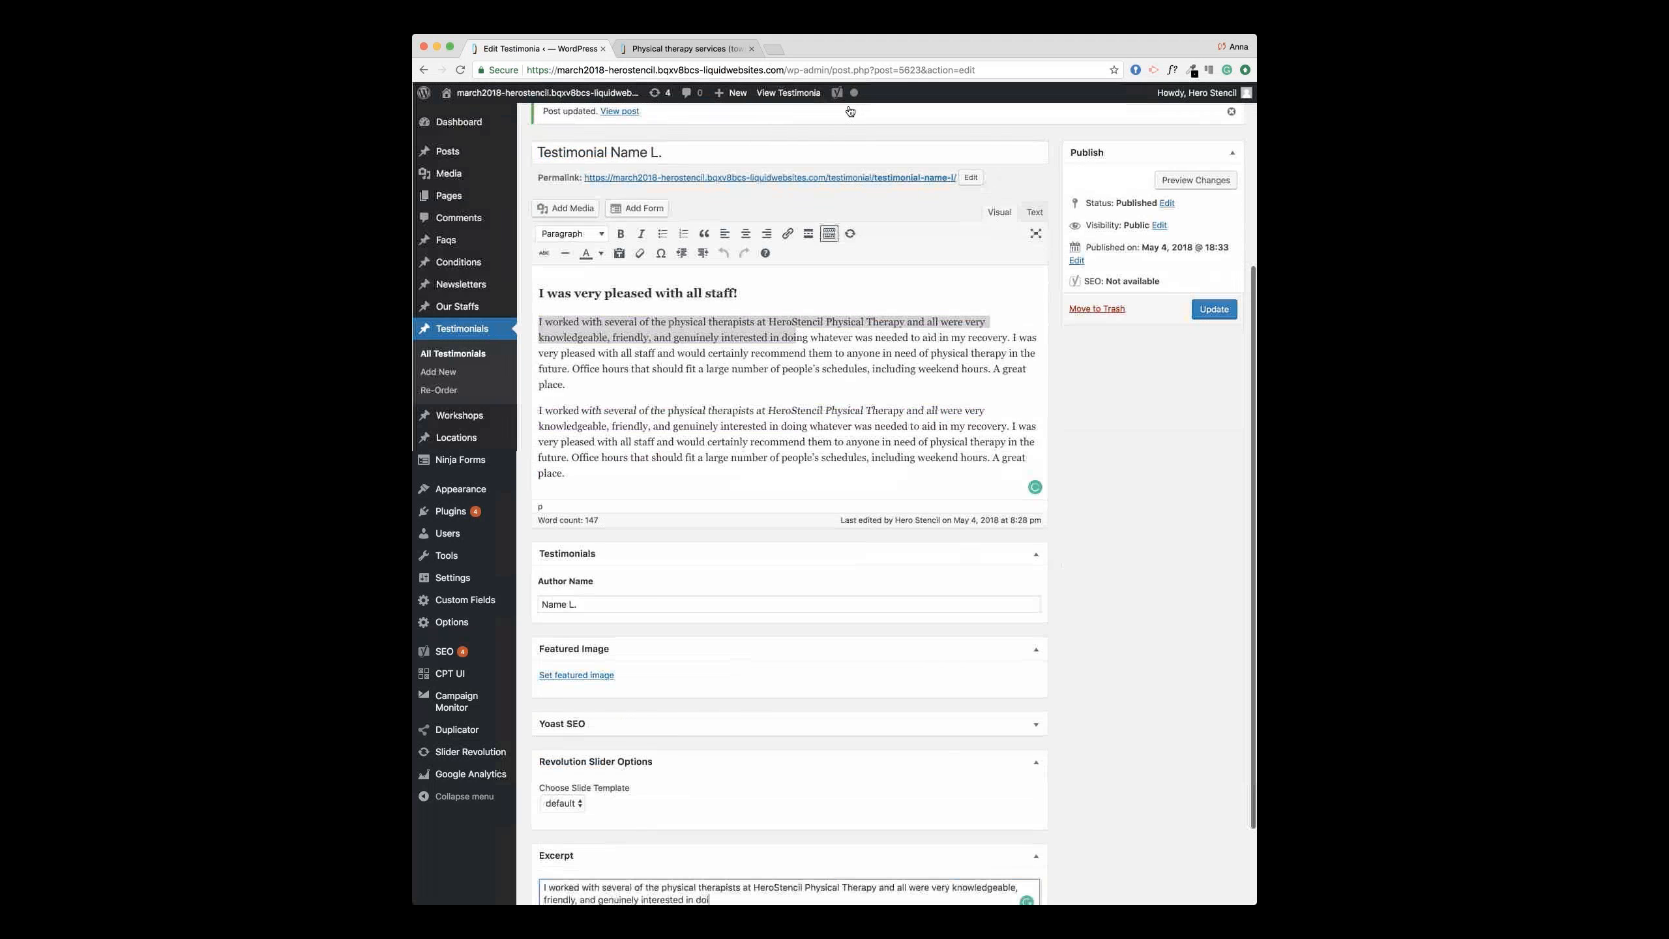
Step: Select the rest of the first sentence, ending 'to aid in my recovery.', for the excerpt
scroll(853, 198, down, 1)
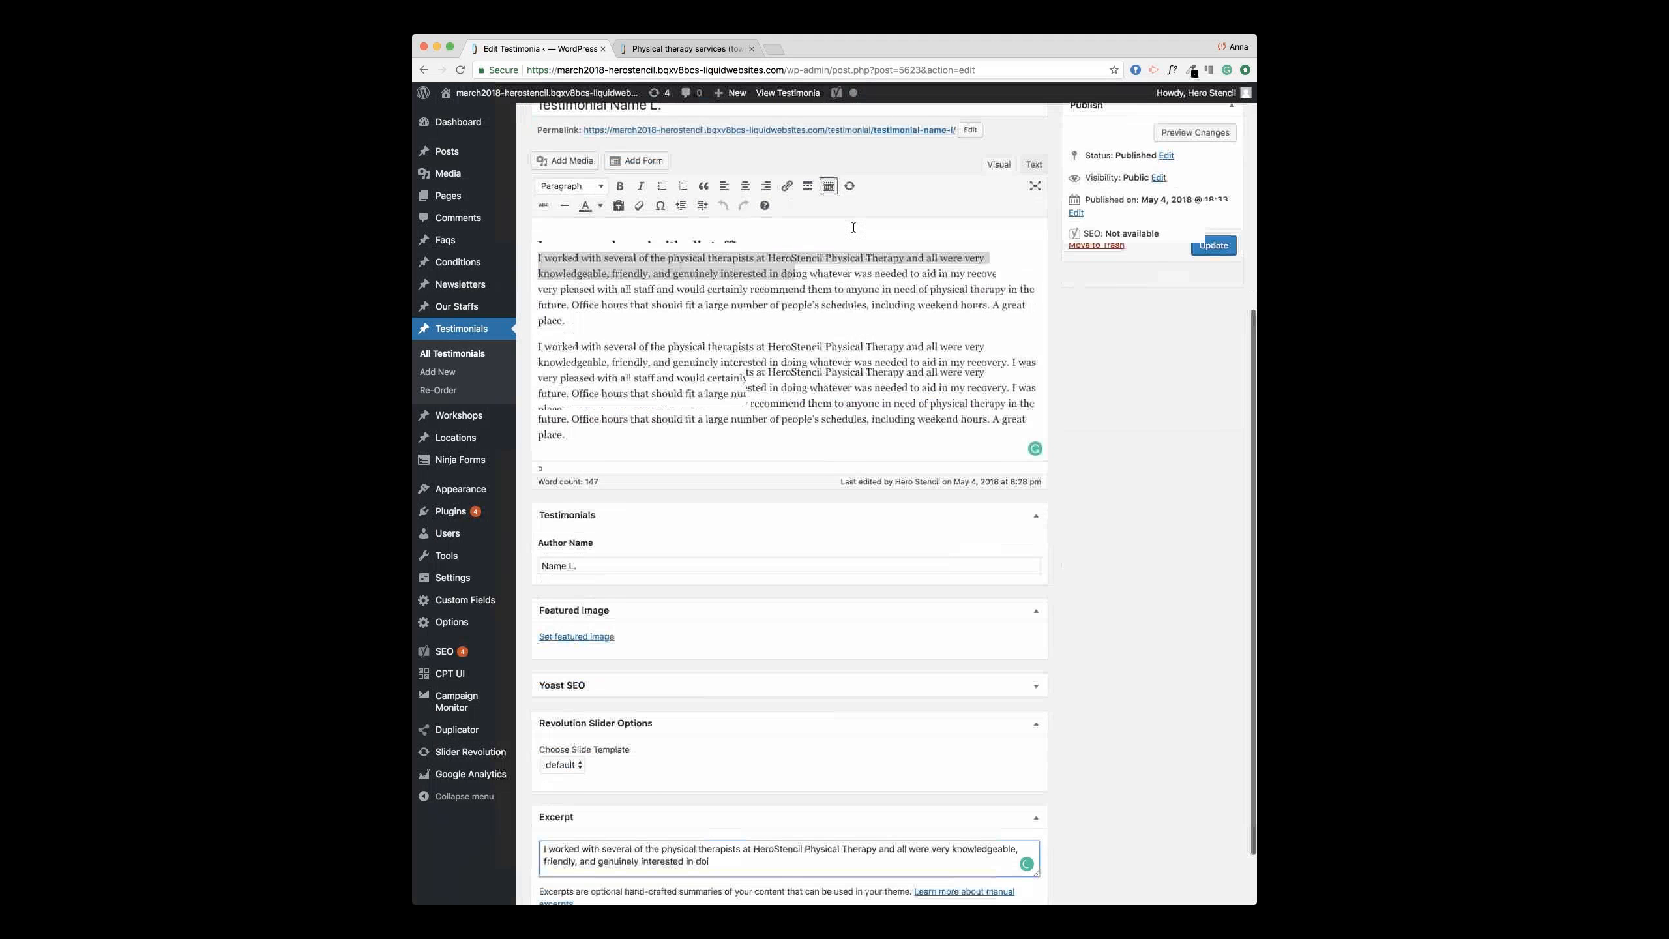
scroll(853, 227, down, 1)
click(1009, 258)
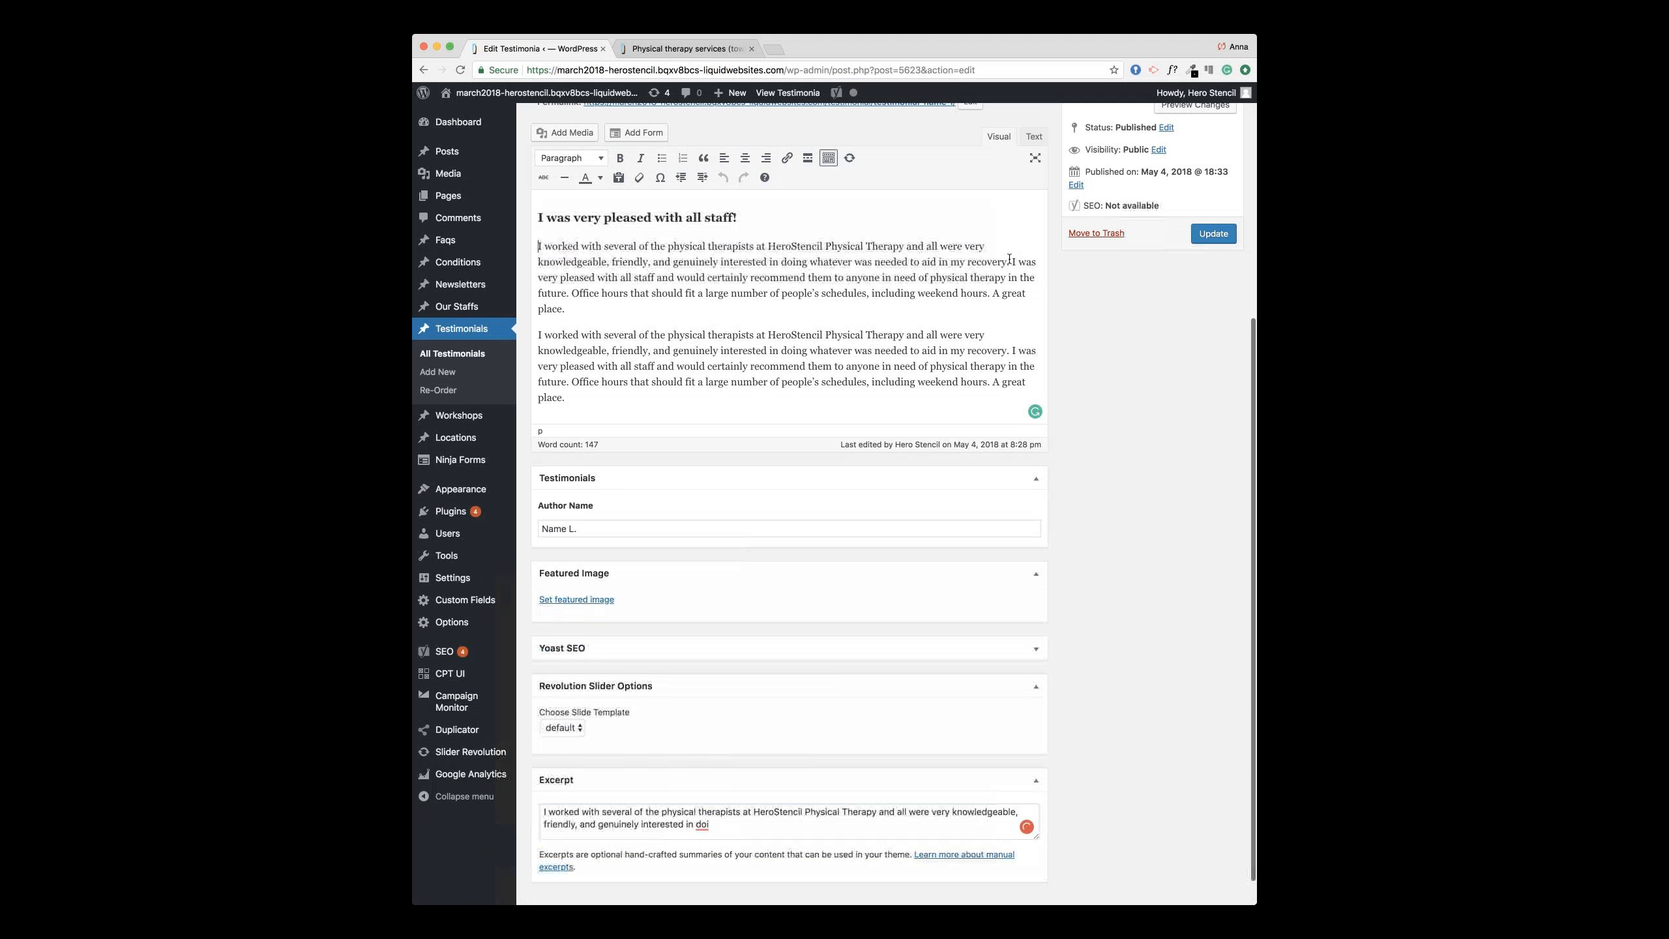
drag(938, 258, 780, 261)
click(710, 824)
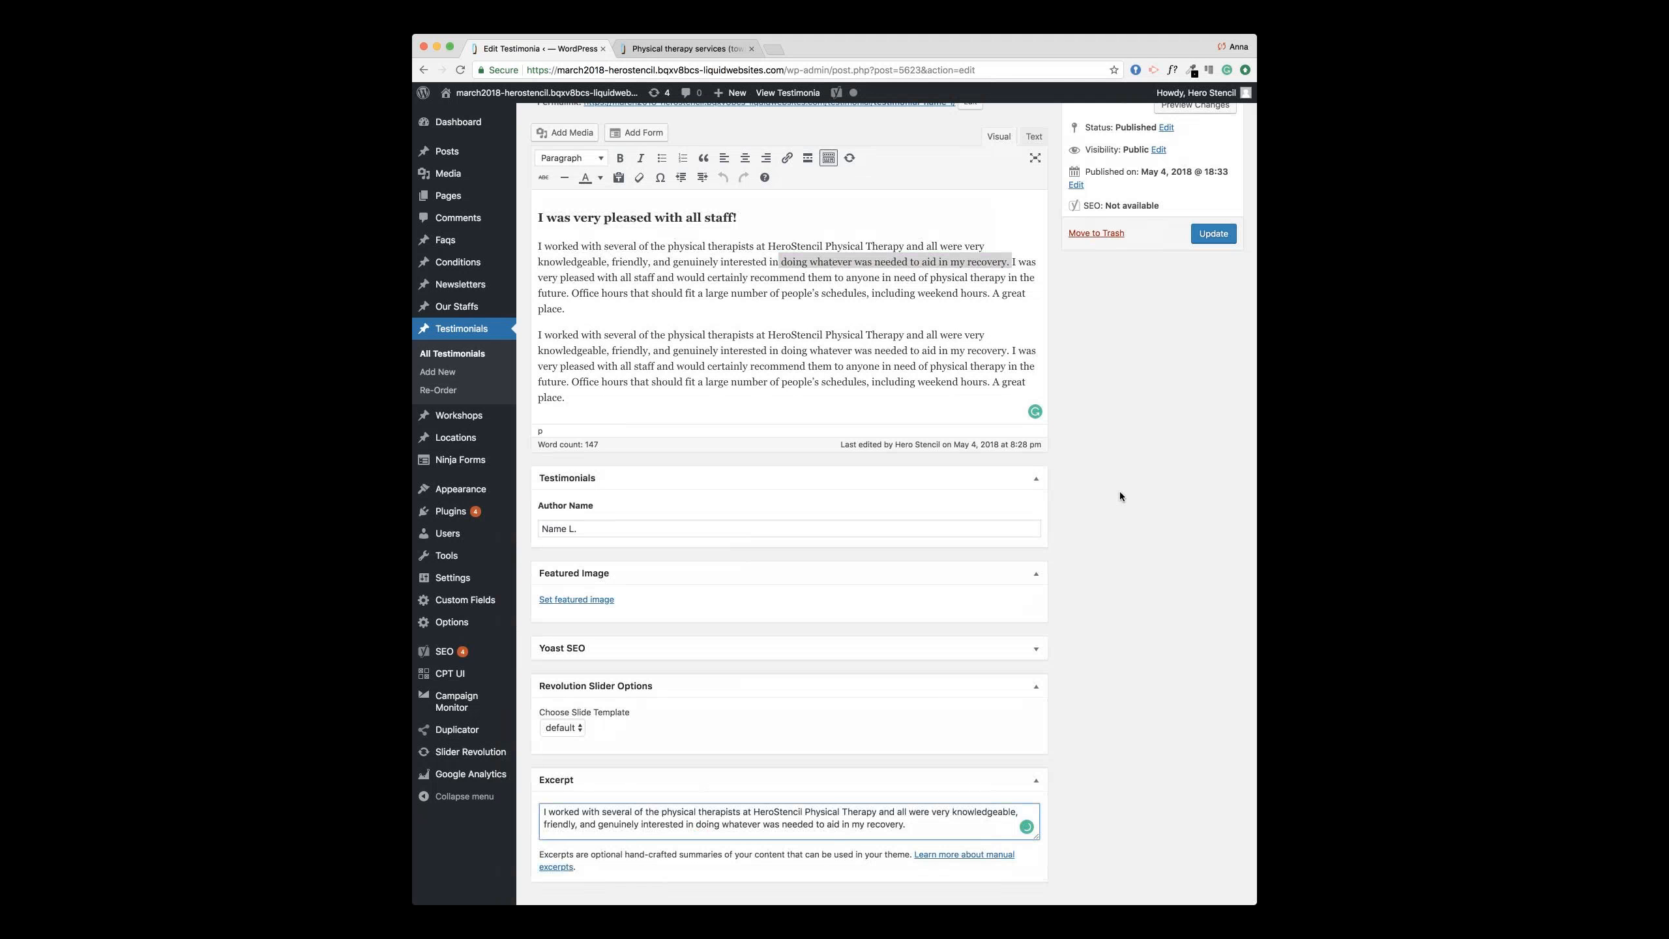
Step: Reload the live homepage, then go to Our Staff through the About Us menu
click(657, 49)
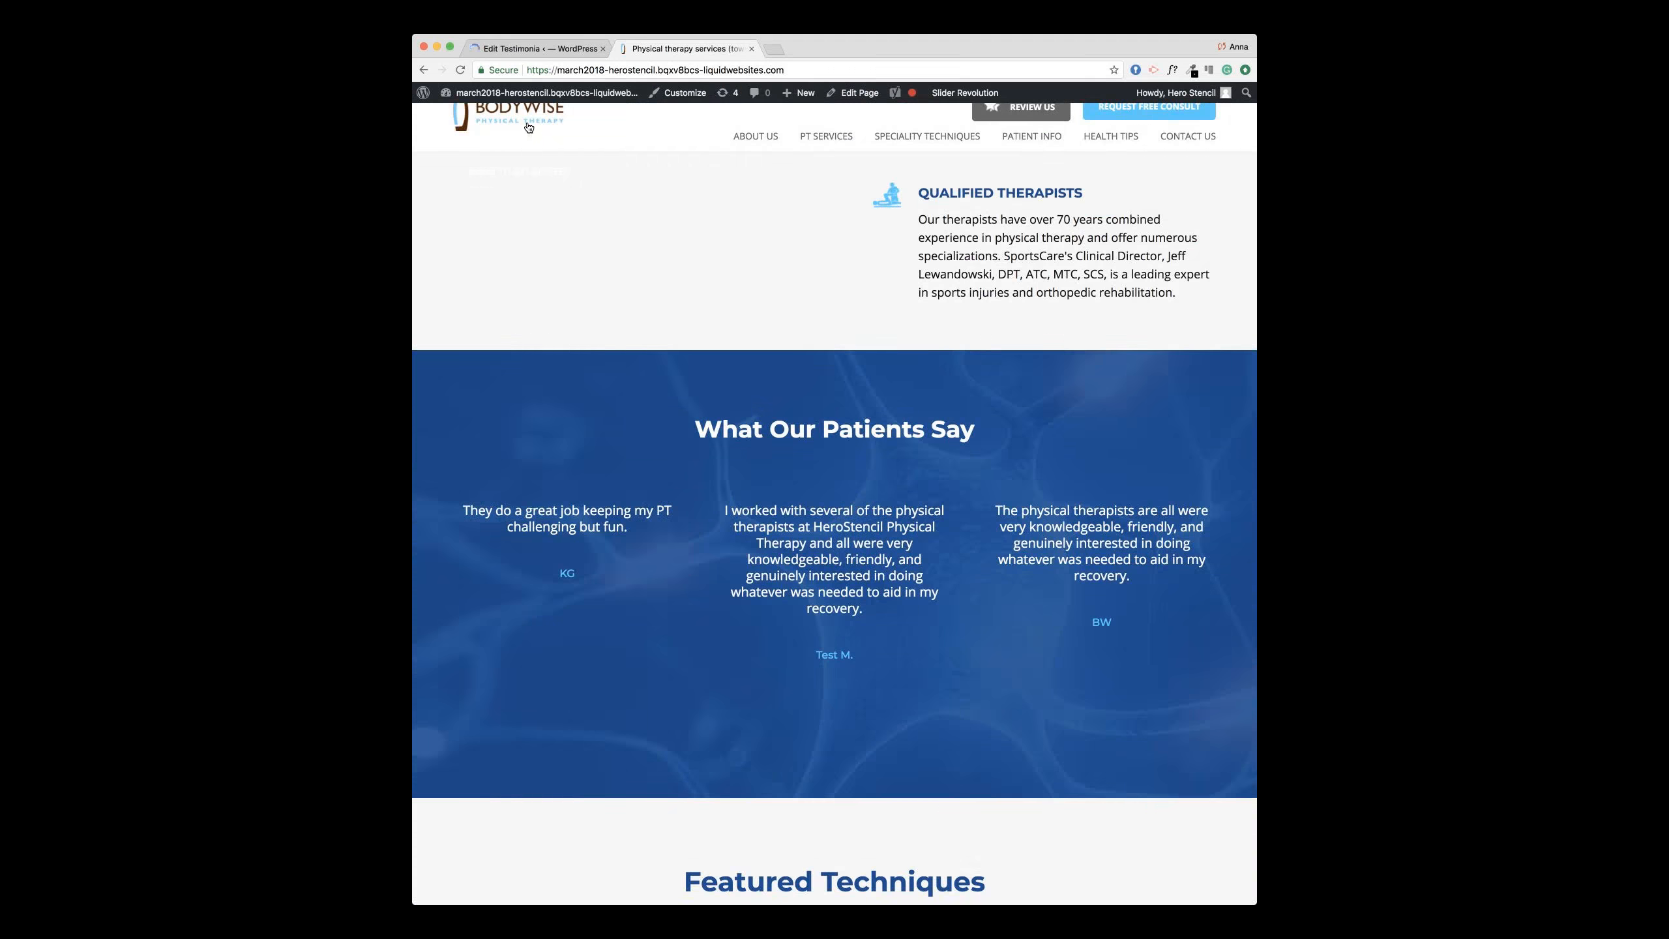
click(460, 69)
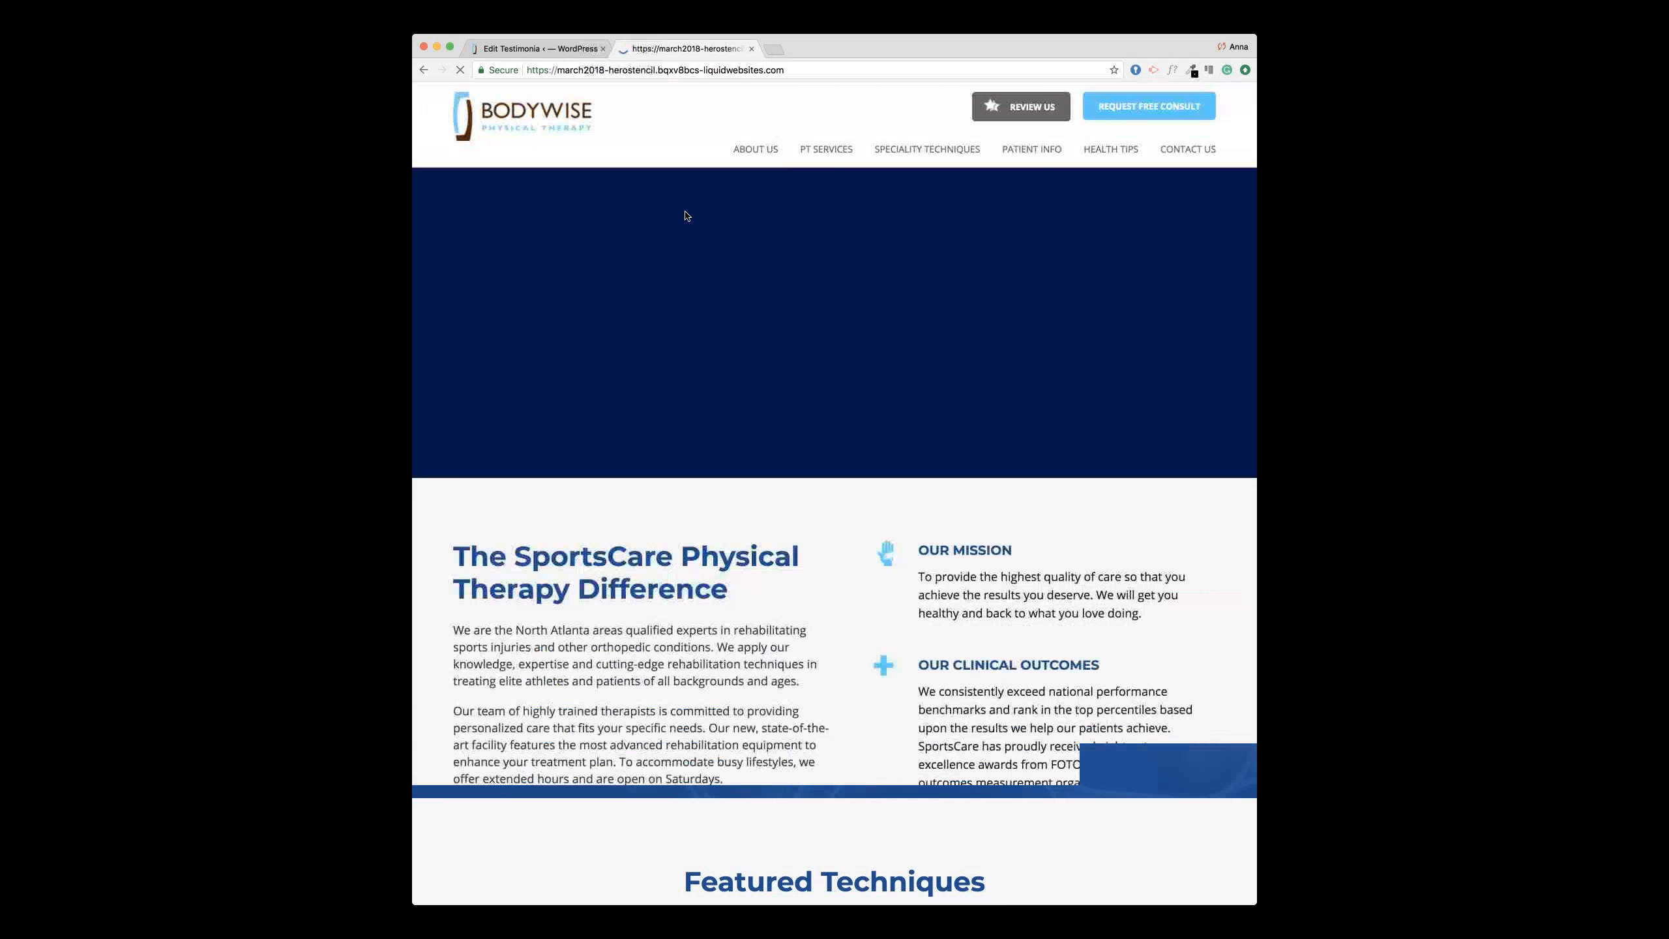
scroll(771, 314, down, 5)
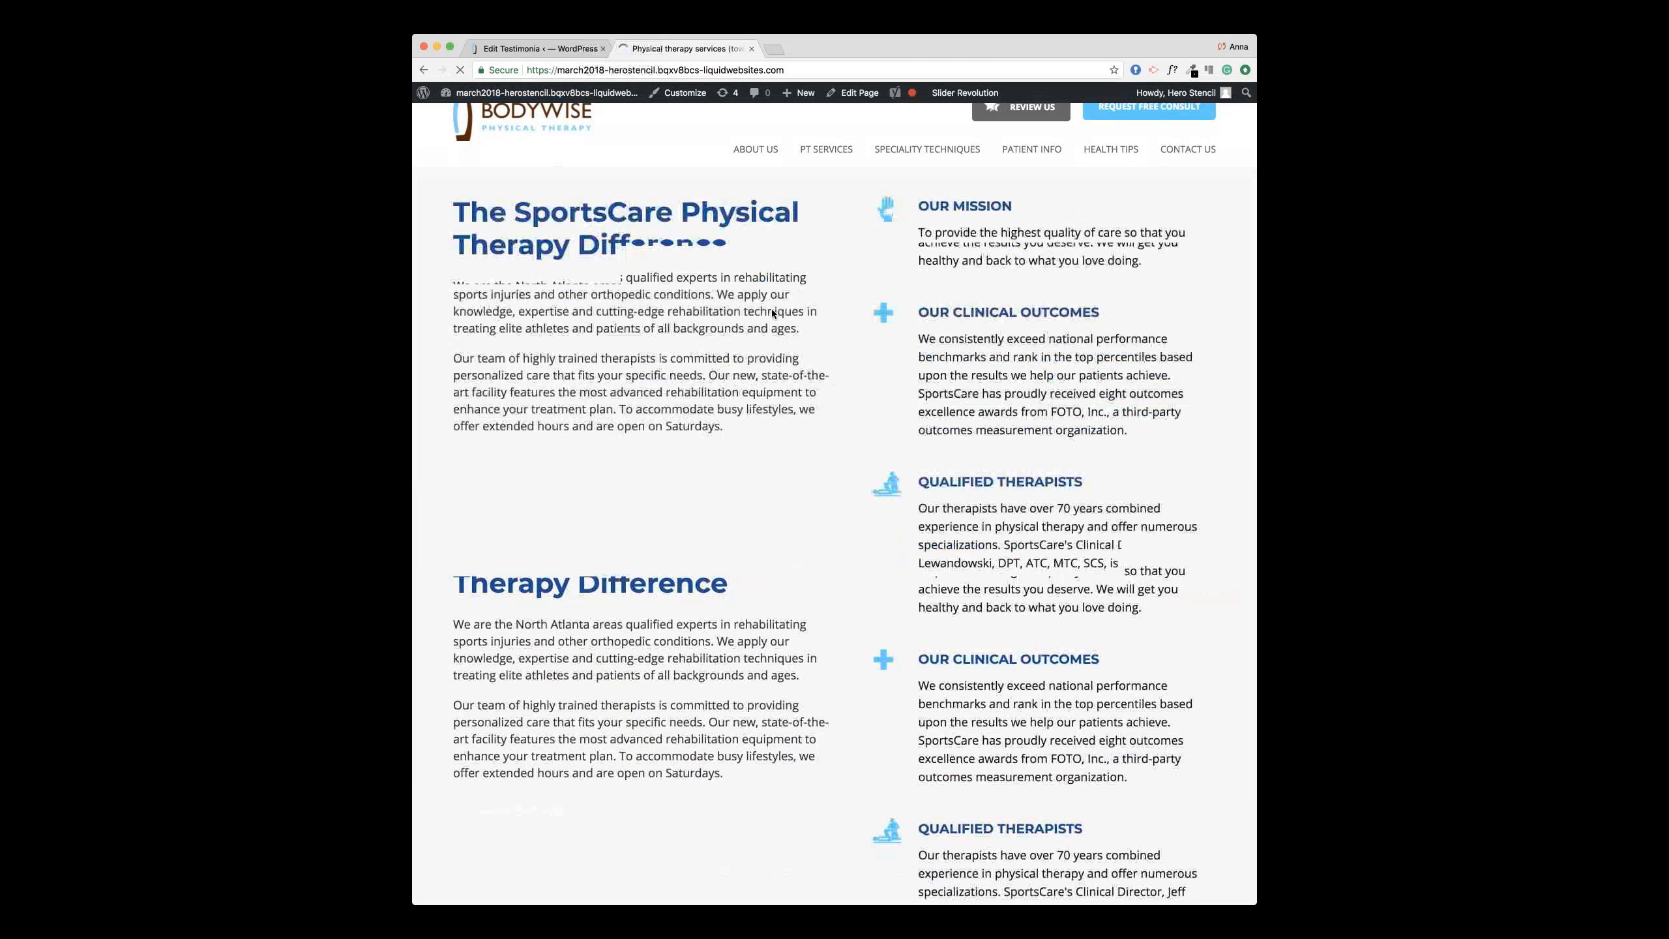
scroll(772, 313, down, 10)
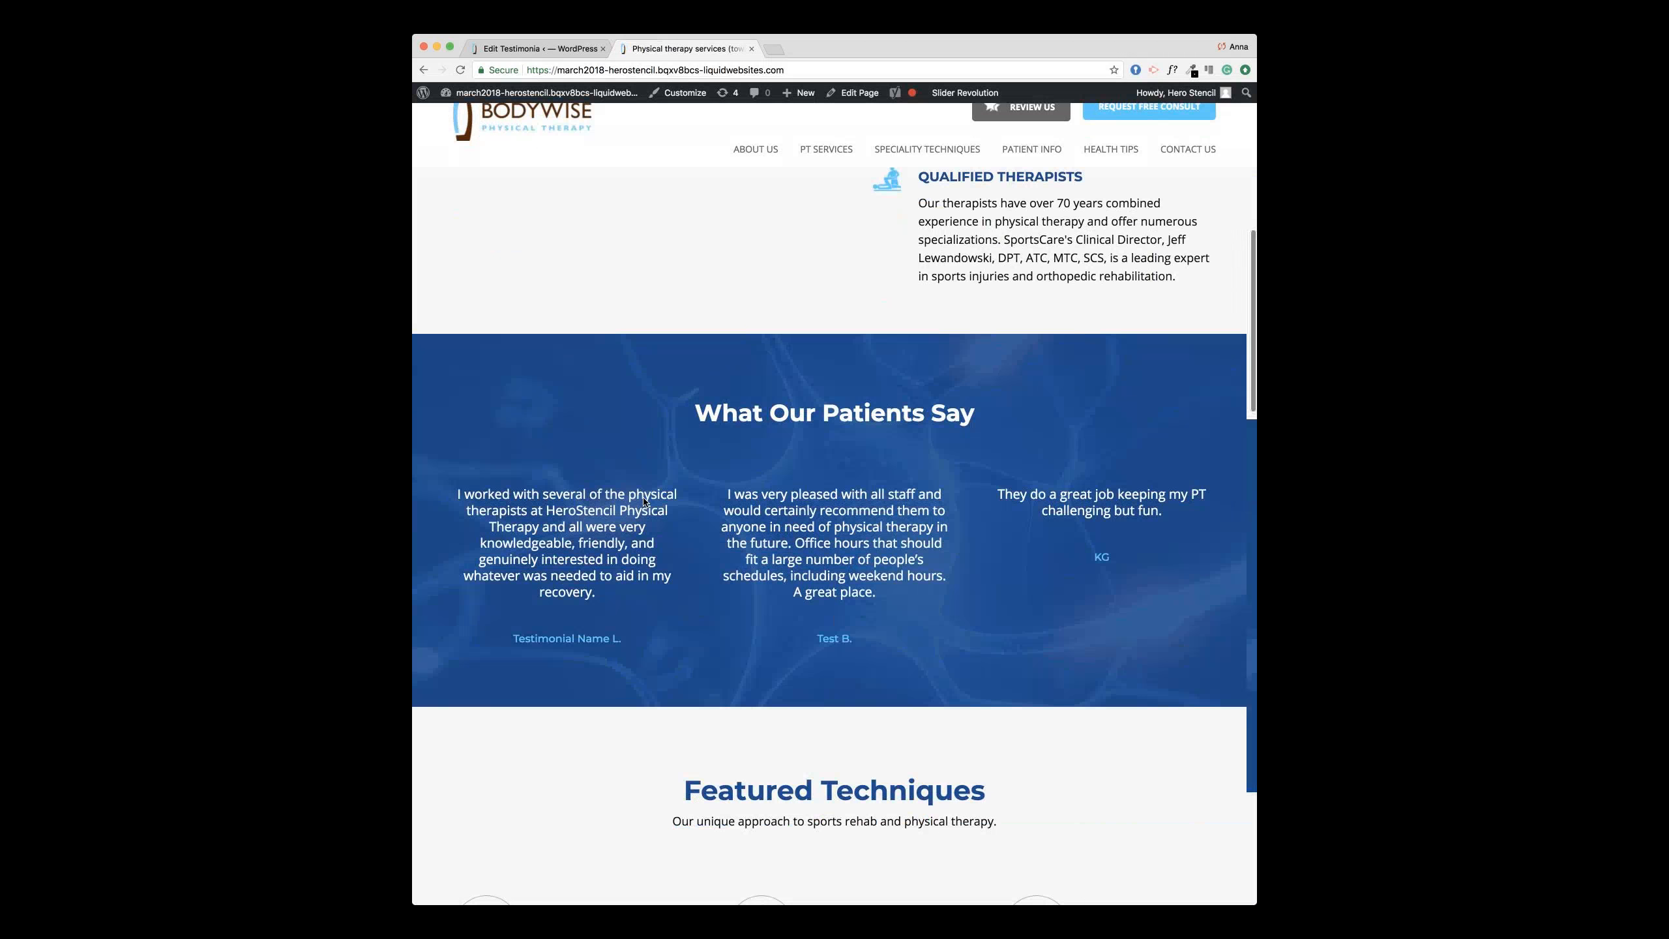
scroll(644, 500, up, 1)
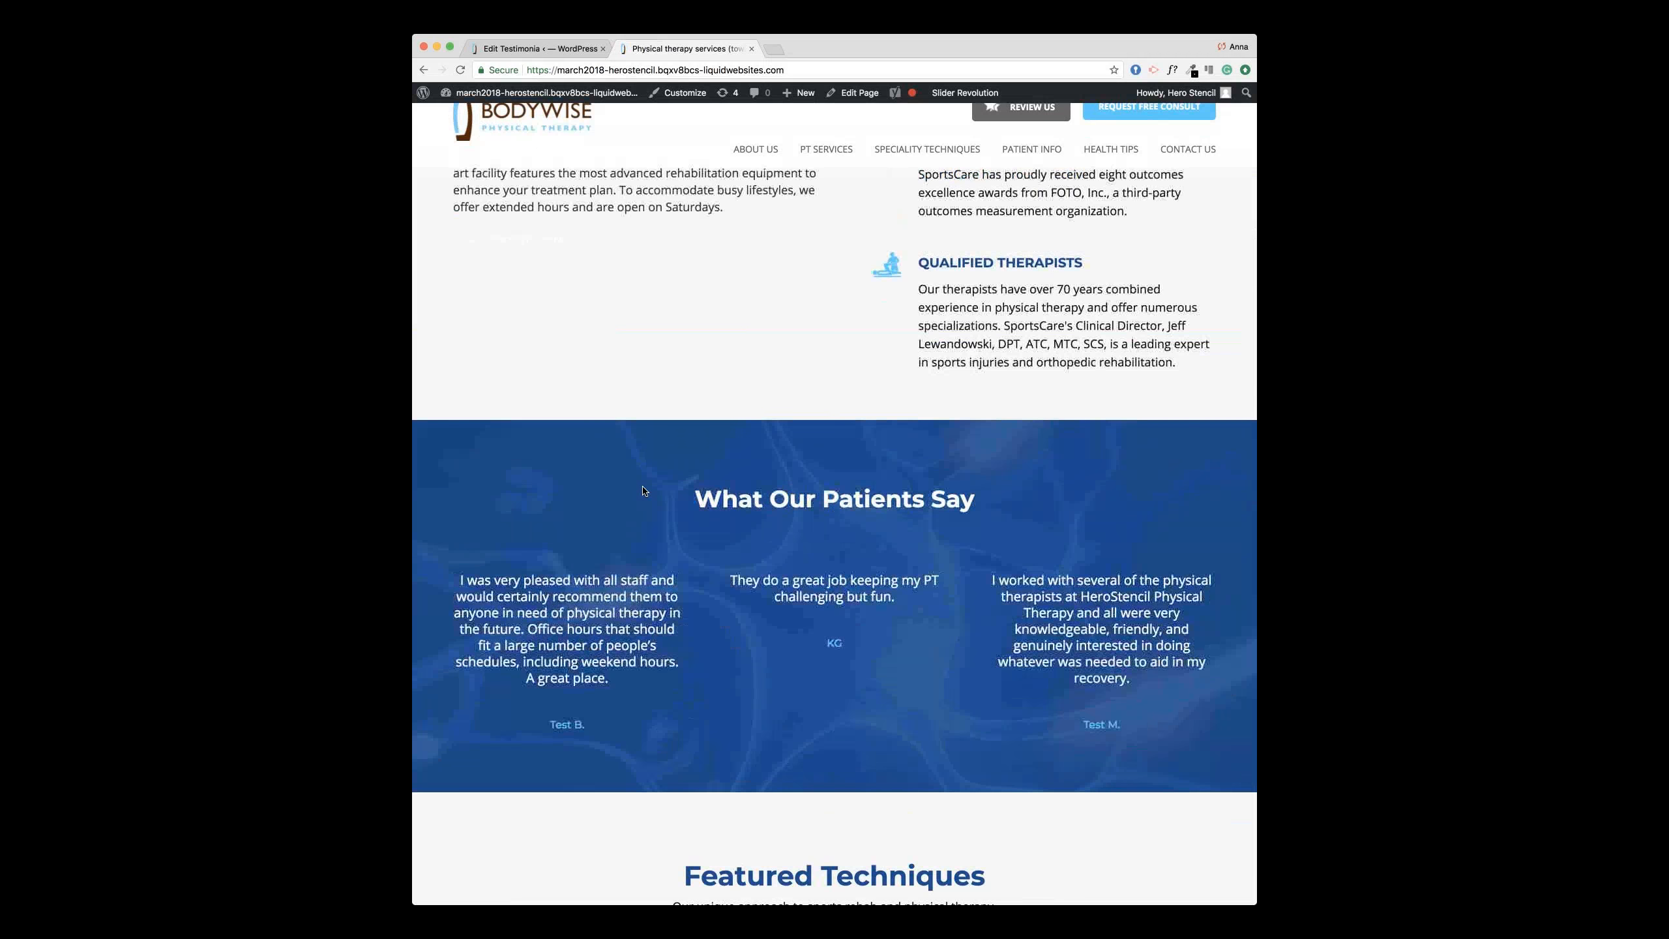
scroll(643, 493, up, 5)
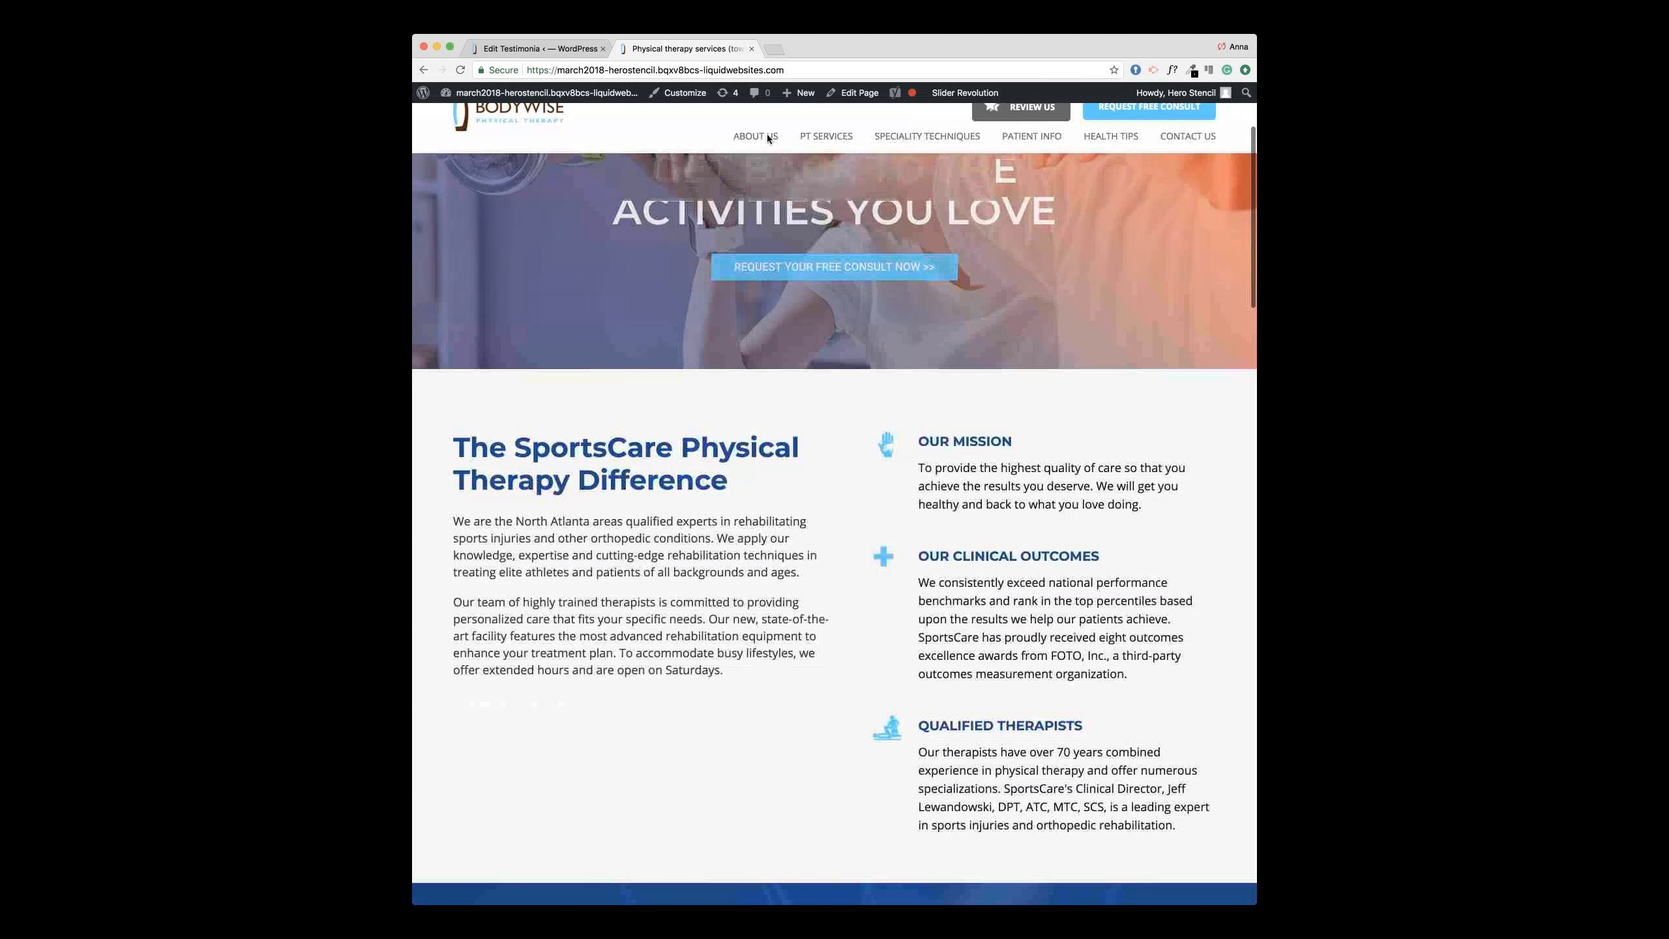
mouse_move(755, 137)
click(777, 231)
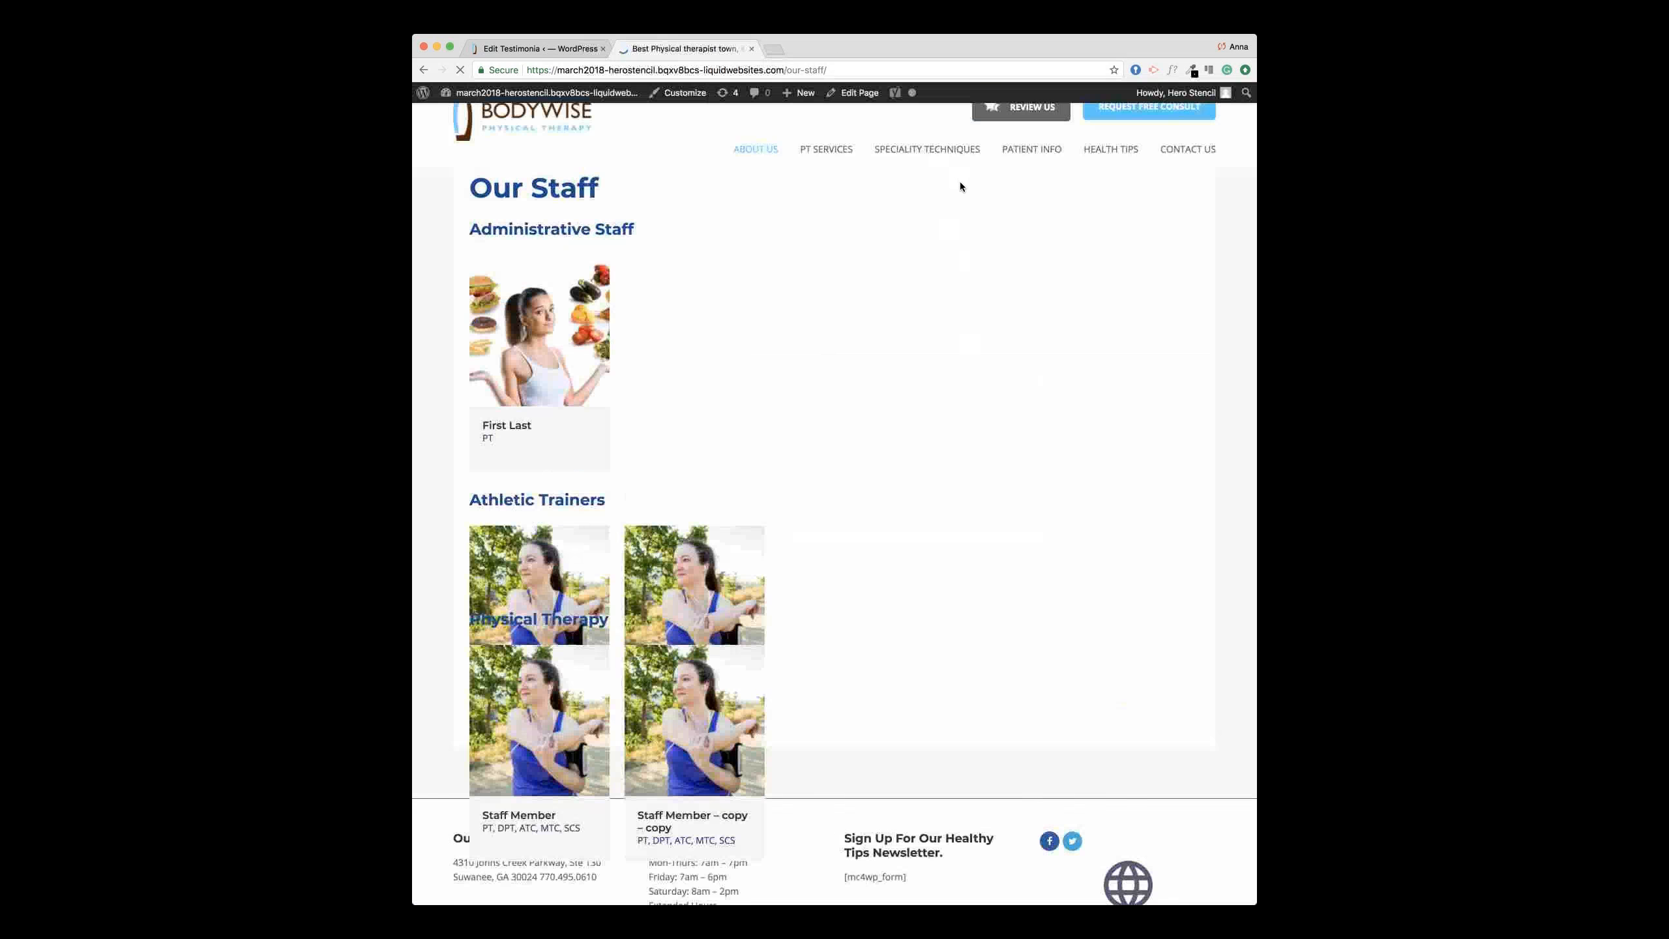
Step: From the Trash view of All Our Staffs, permanently delete First Last, then add a new entry
click(558, 52)
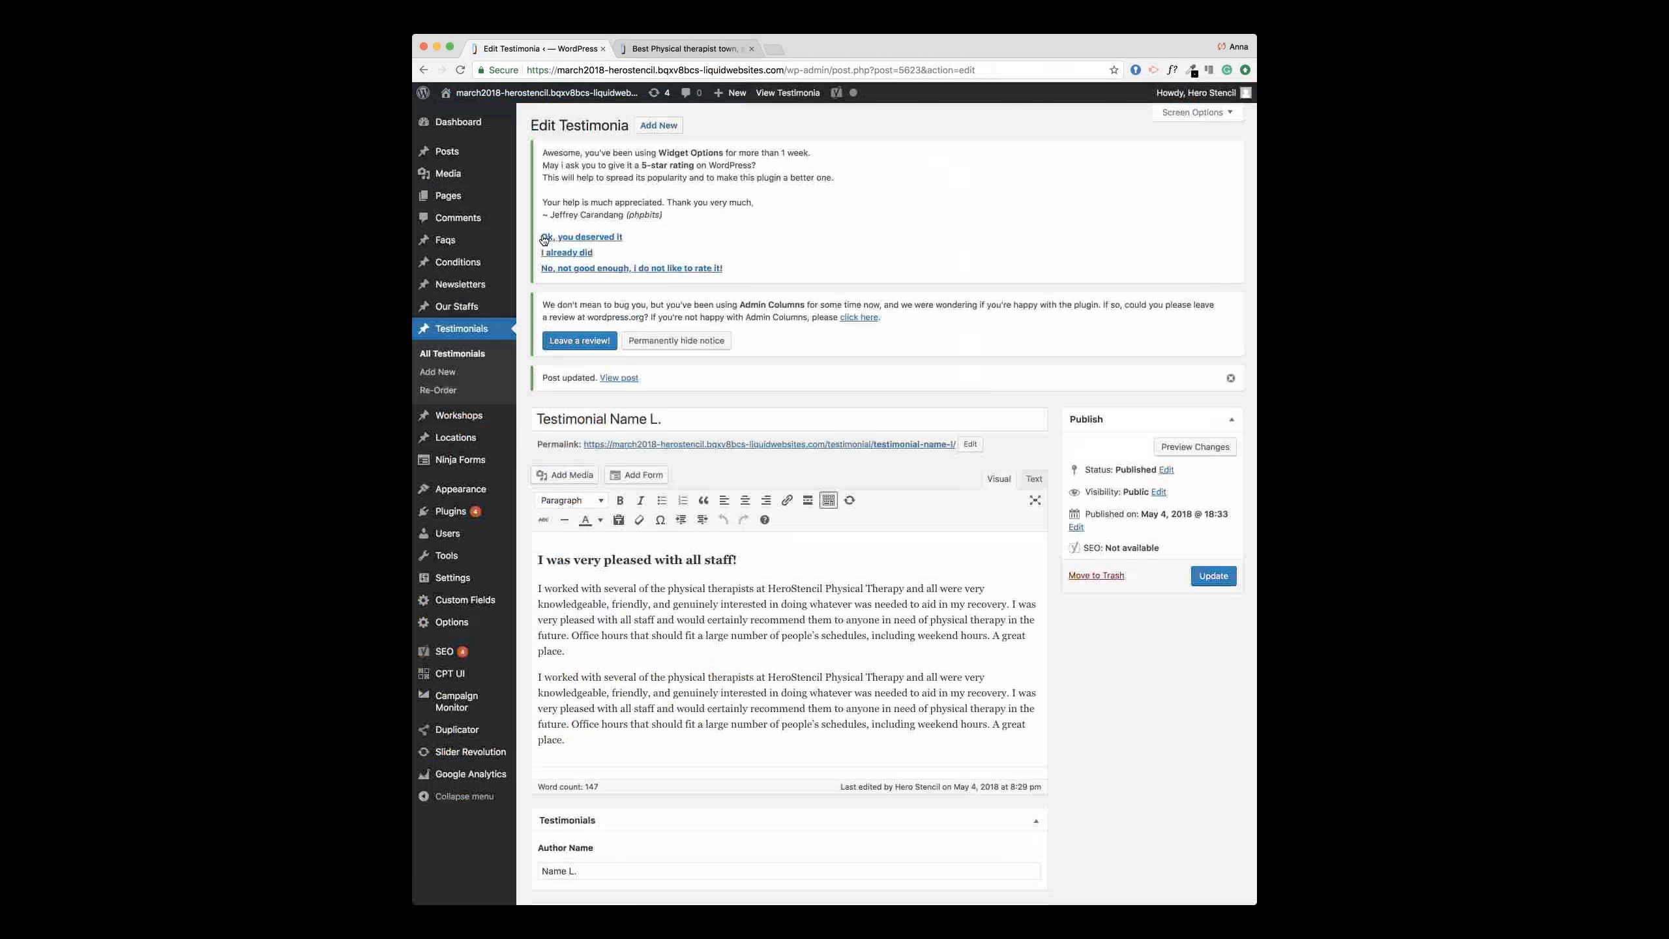
click(541, 310)
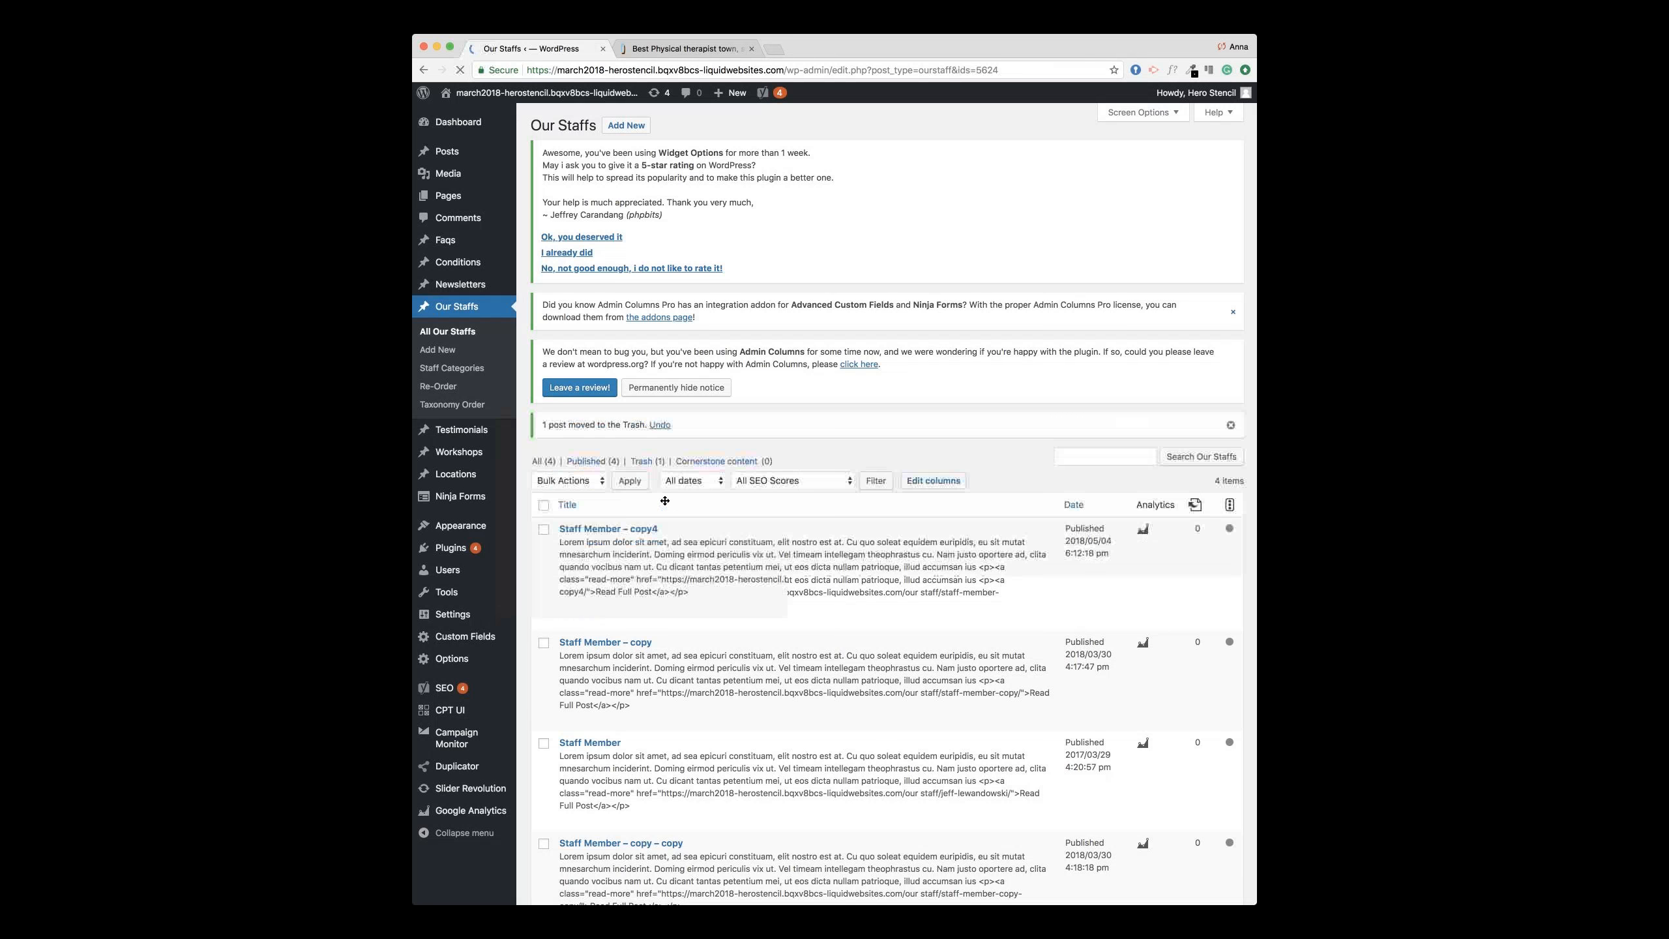
click(647, 461)
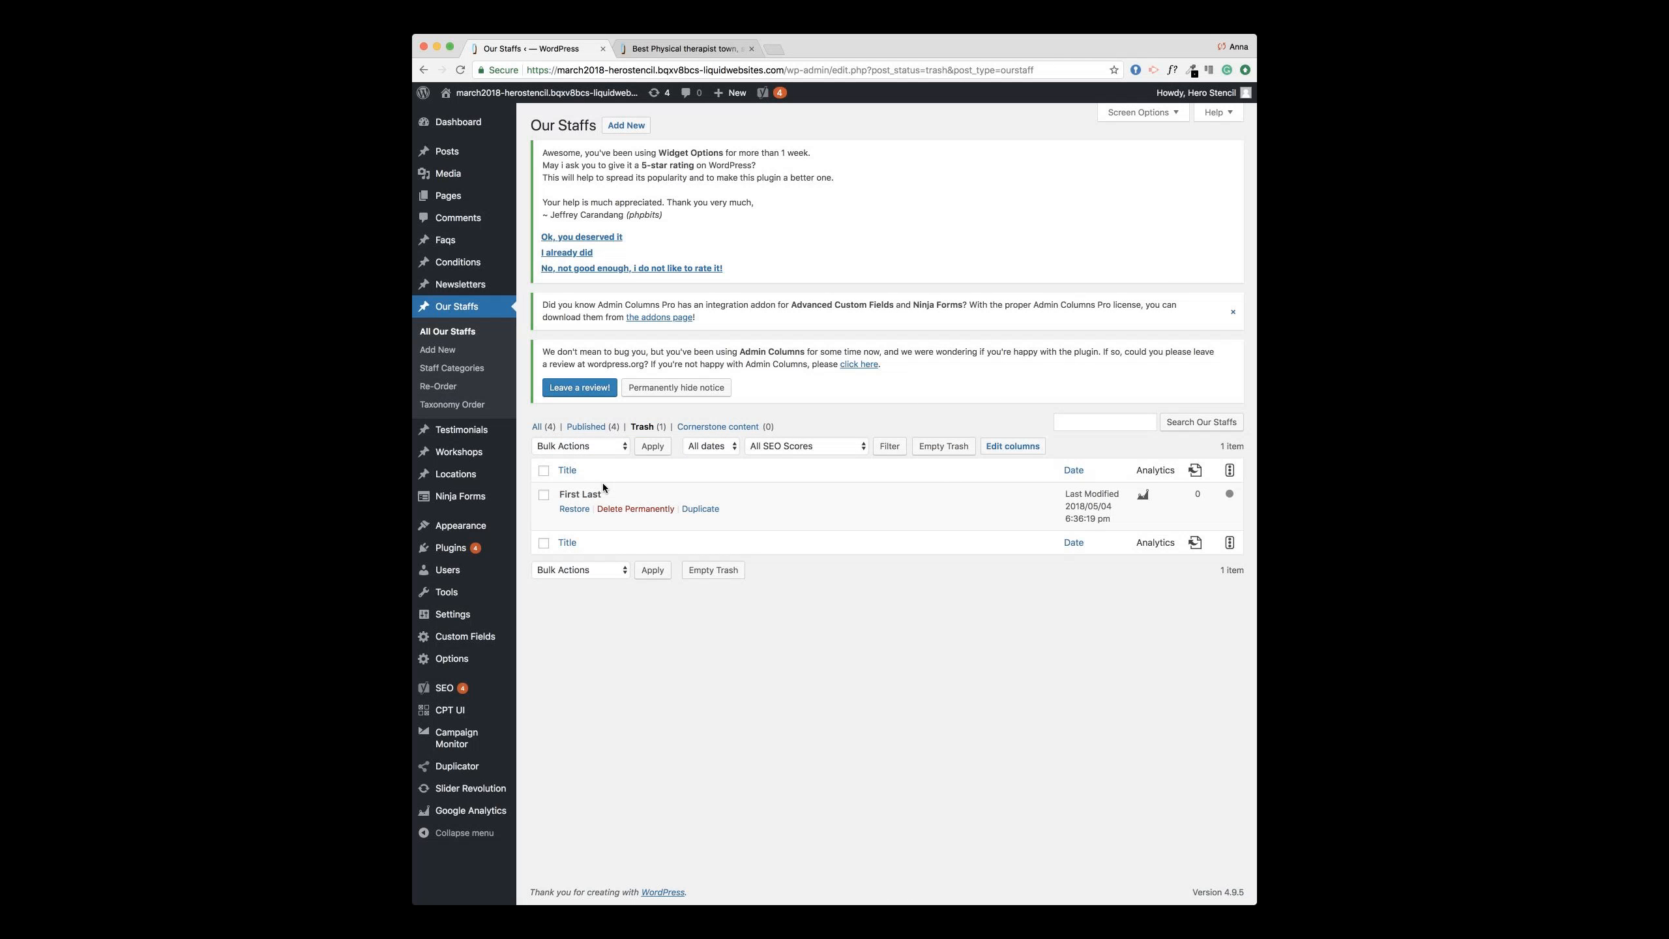
click(631, 510)
click(626, 126)
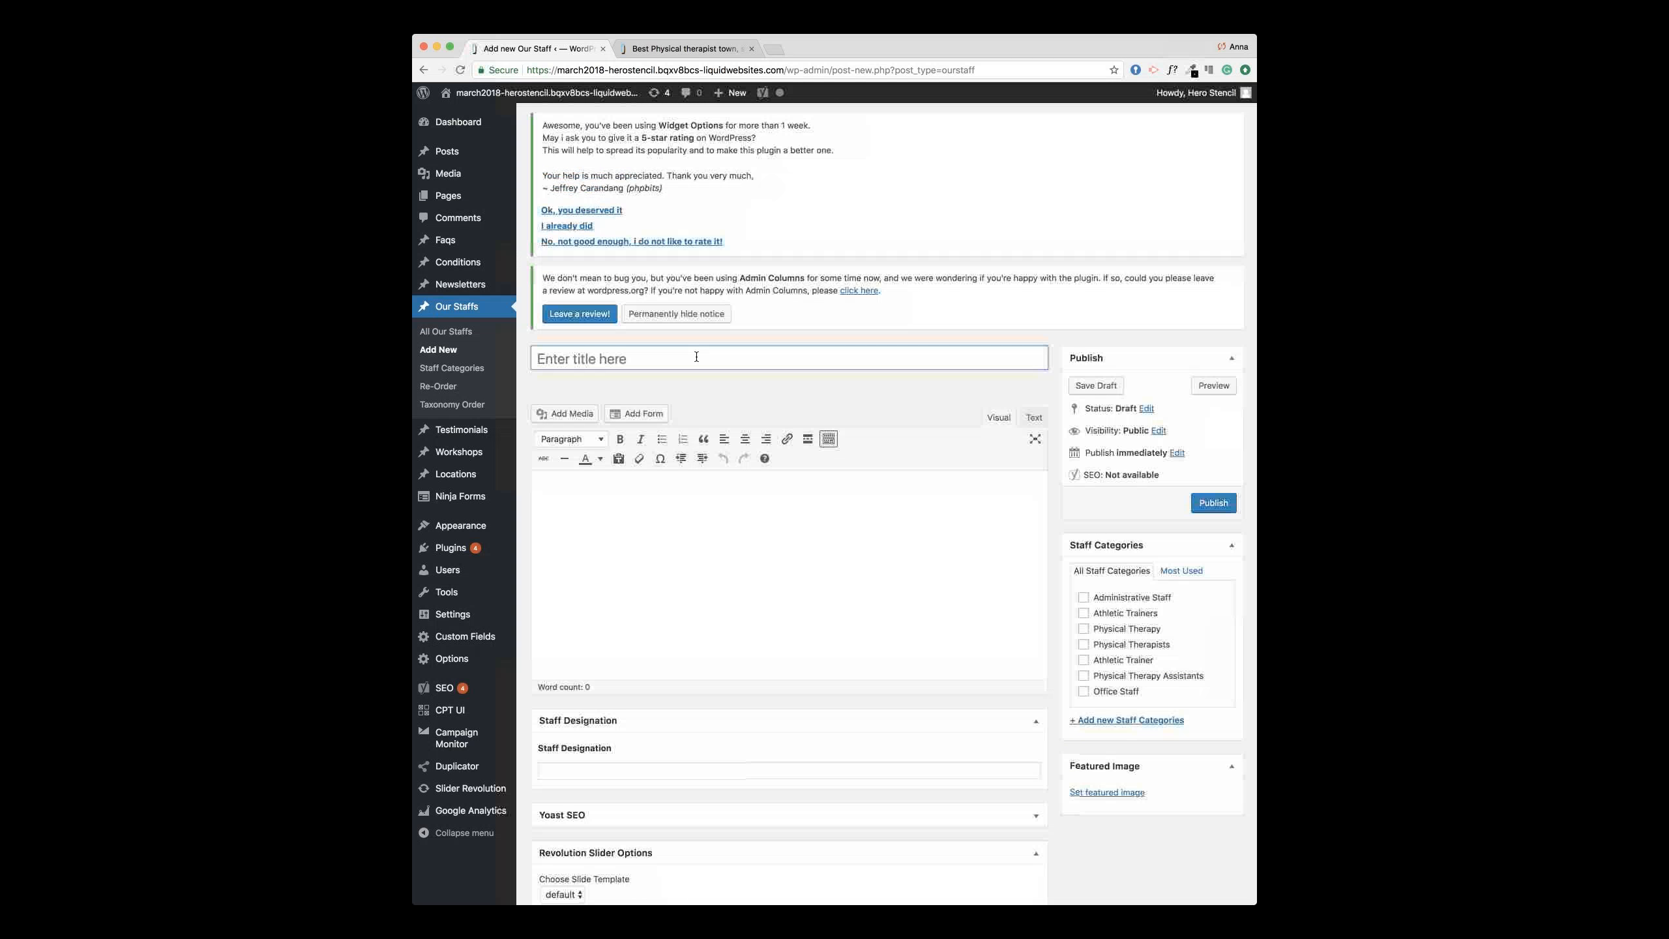
Step: Enter title 'First Last', body 'Bio', Staff Designation 'PT', and tick the Administrative Staff category
click(698, 356)
text(First)
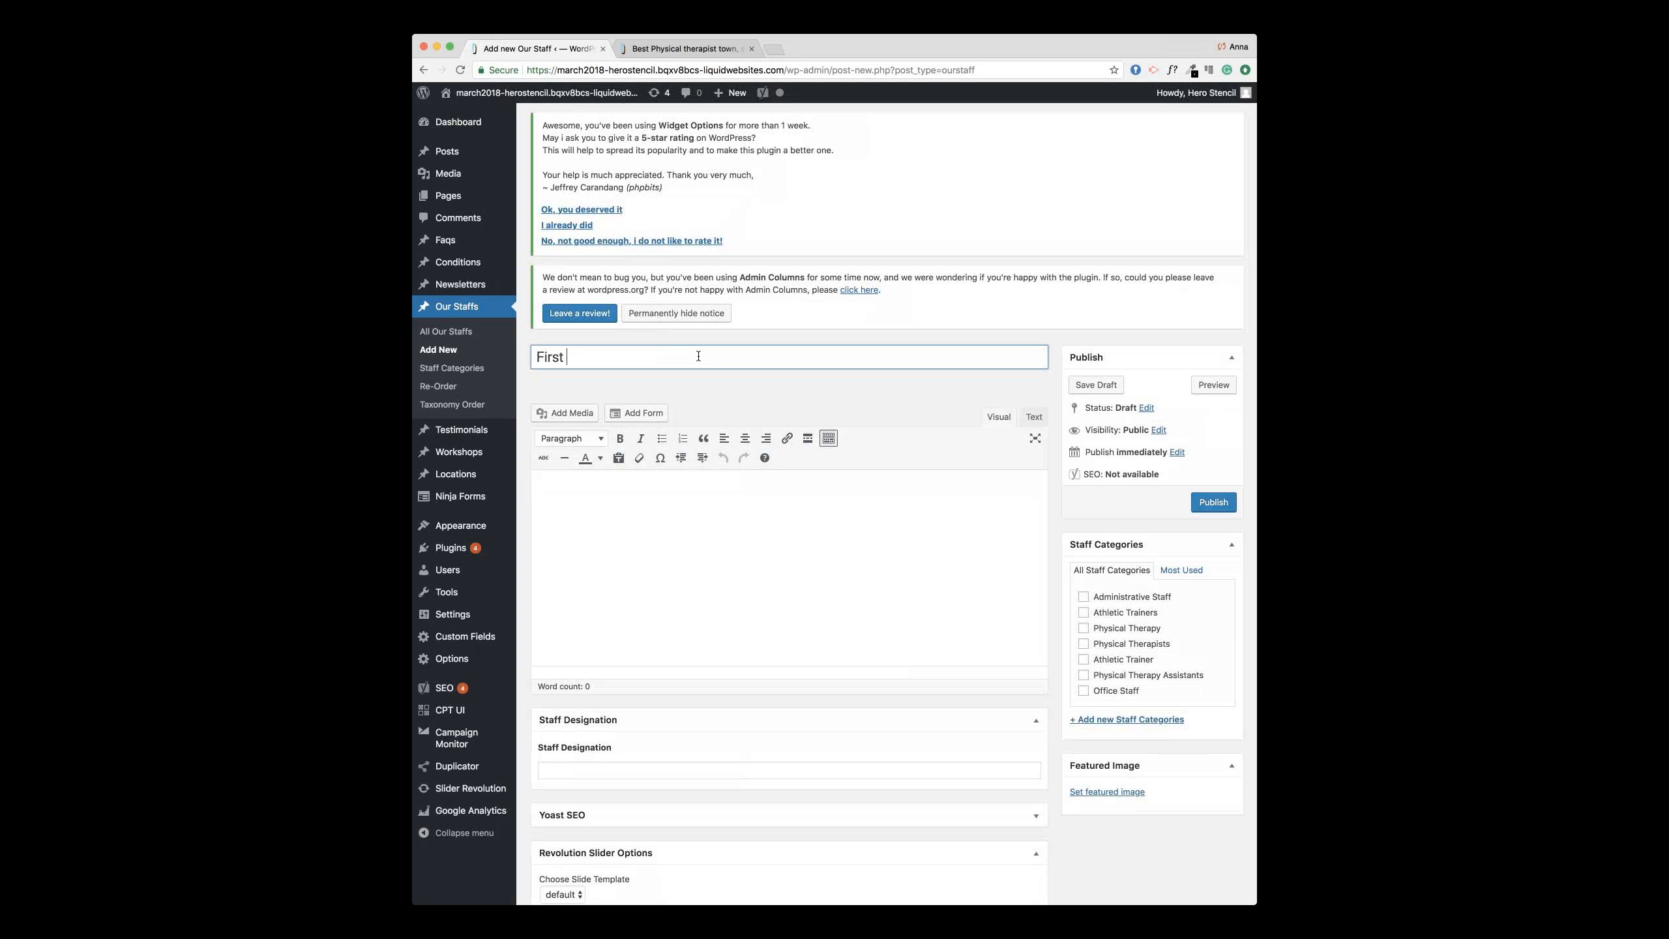
text( Last)
click(787, 552)
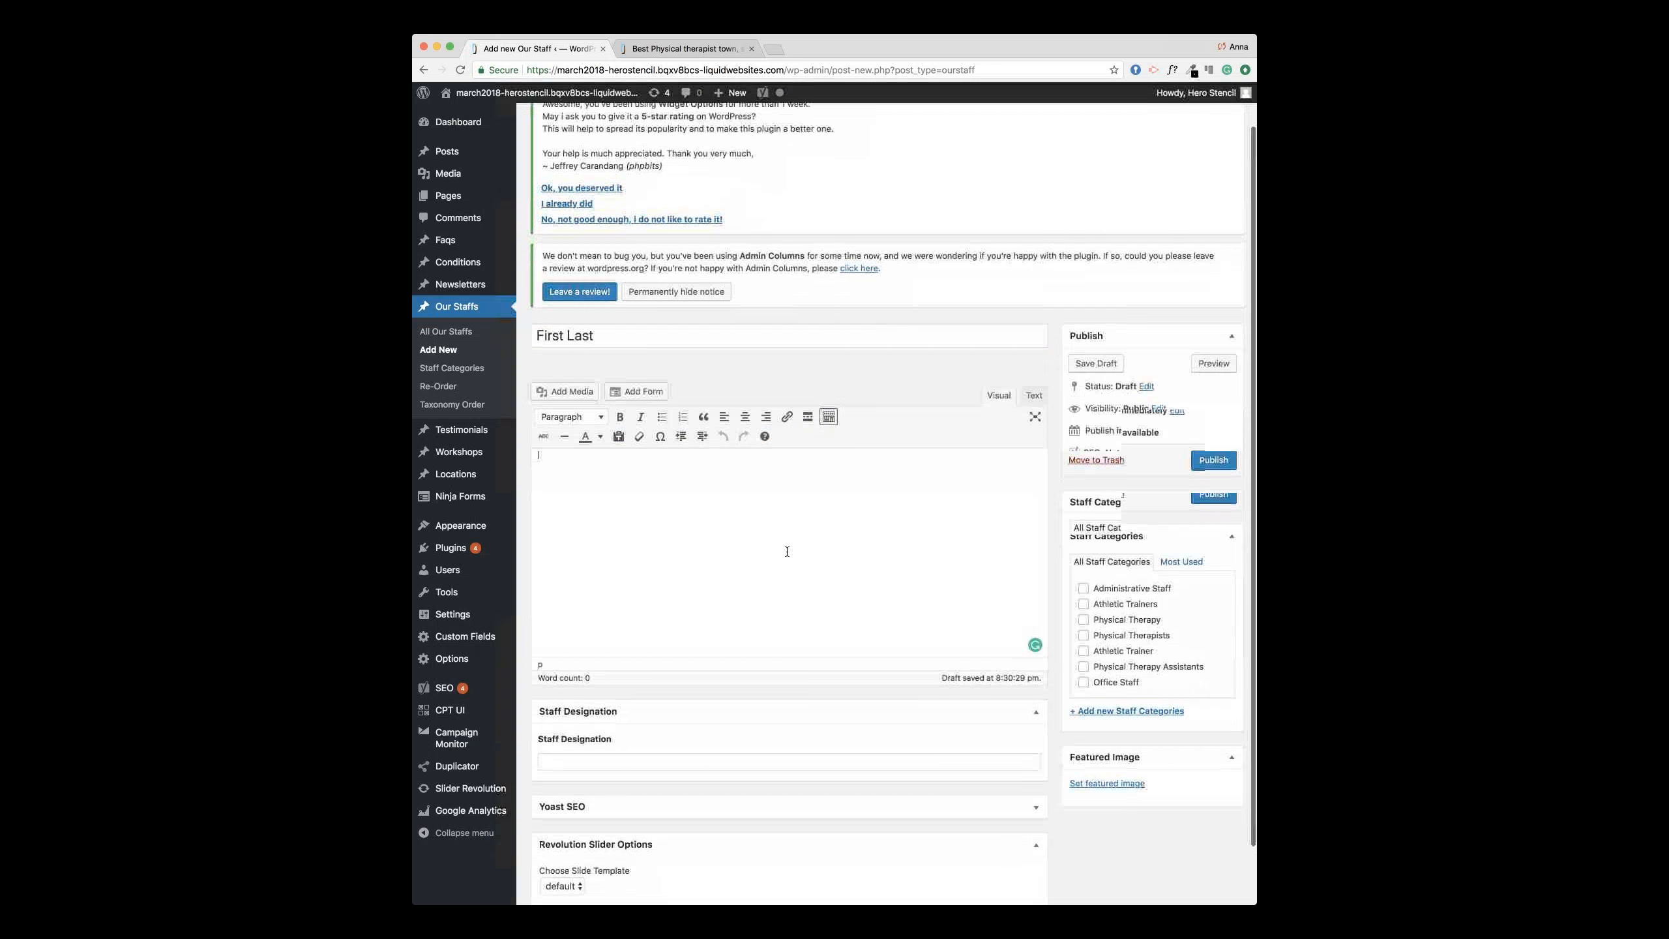
text(Bio)
scroll(803, 744, down, 1)
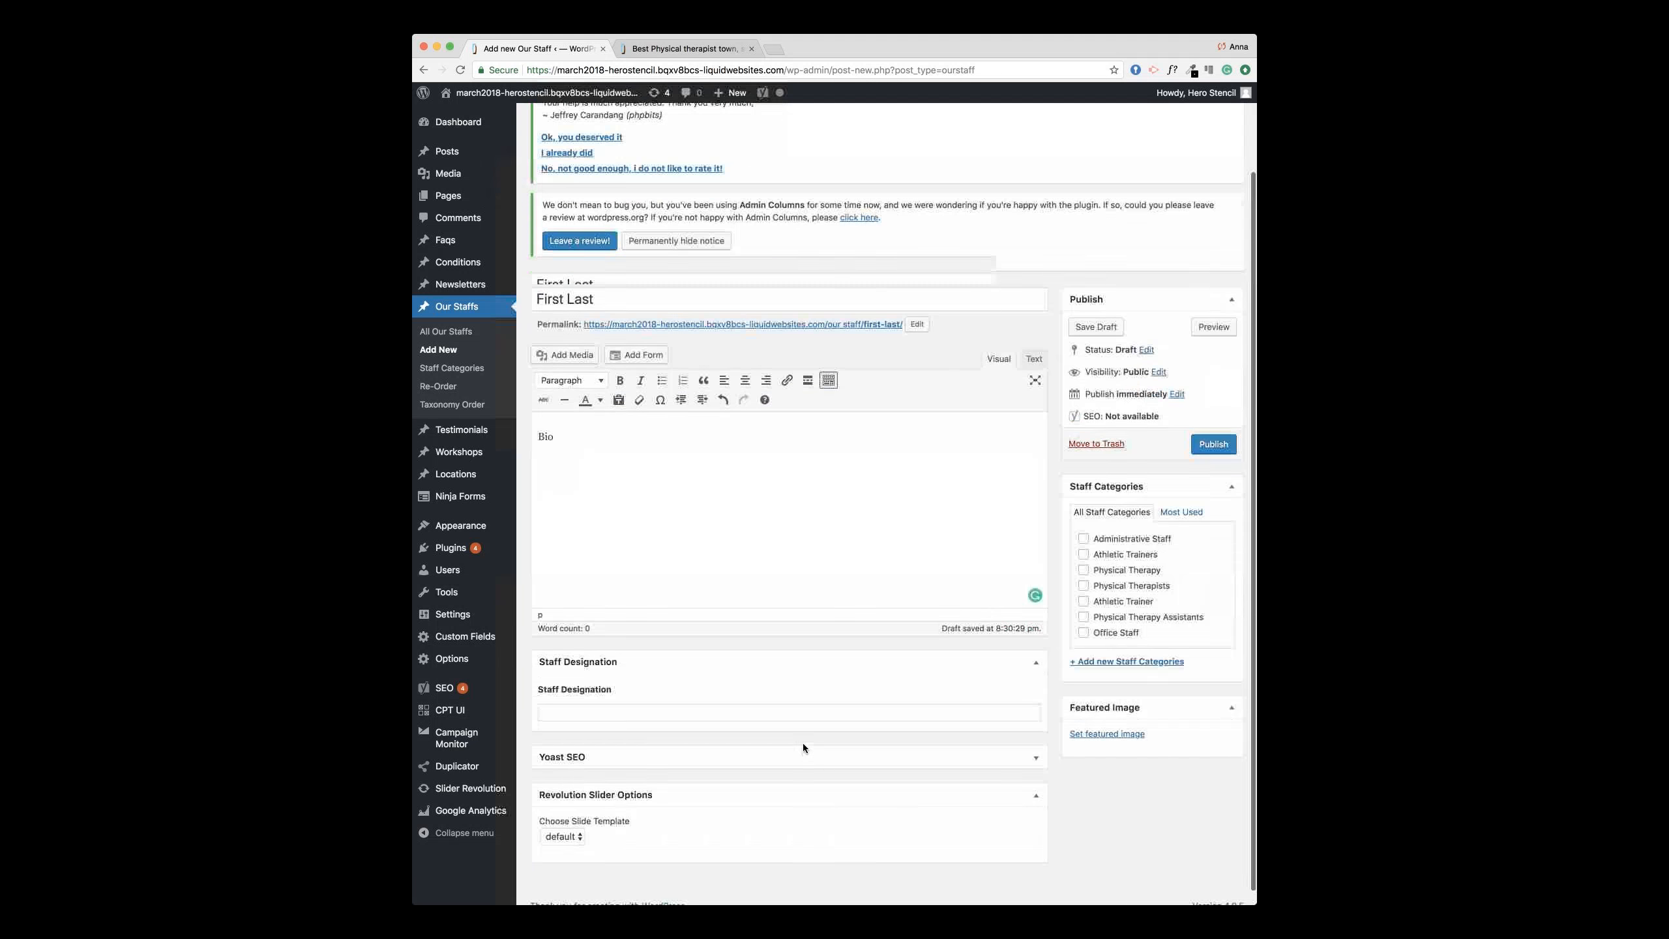
click(802, 702)
text(PT)
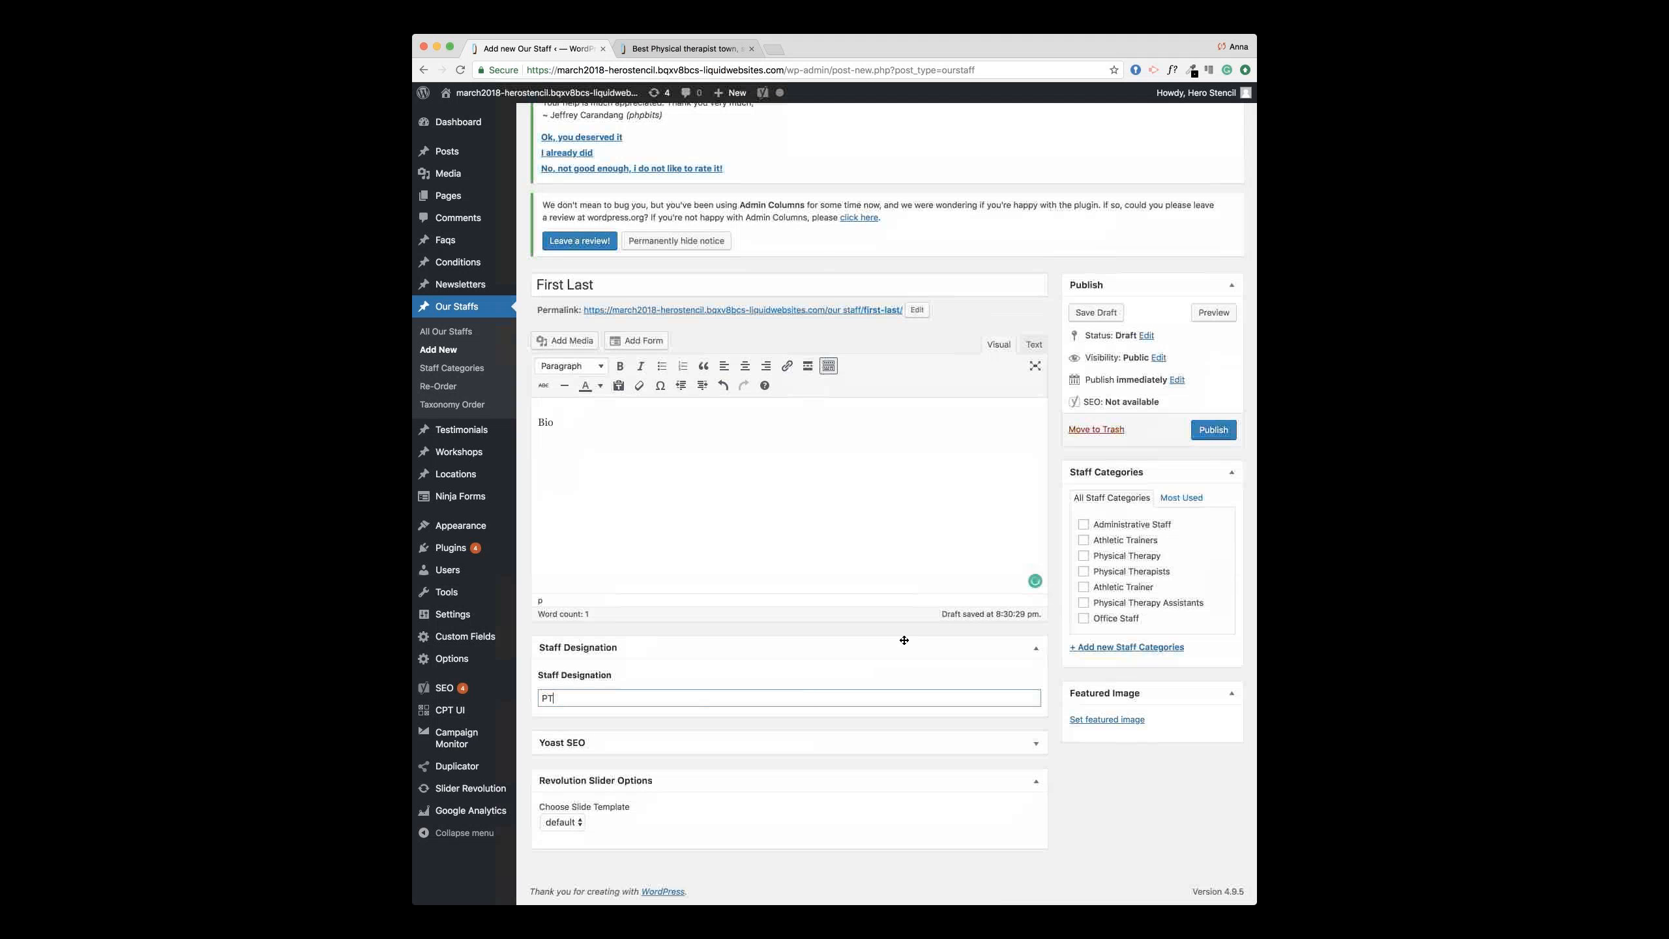
click(827, 663)
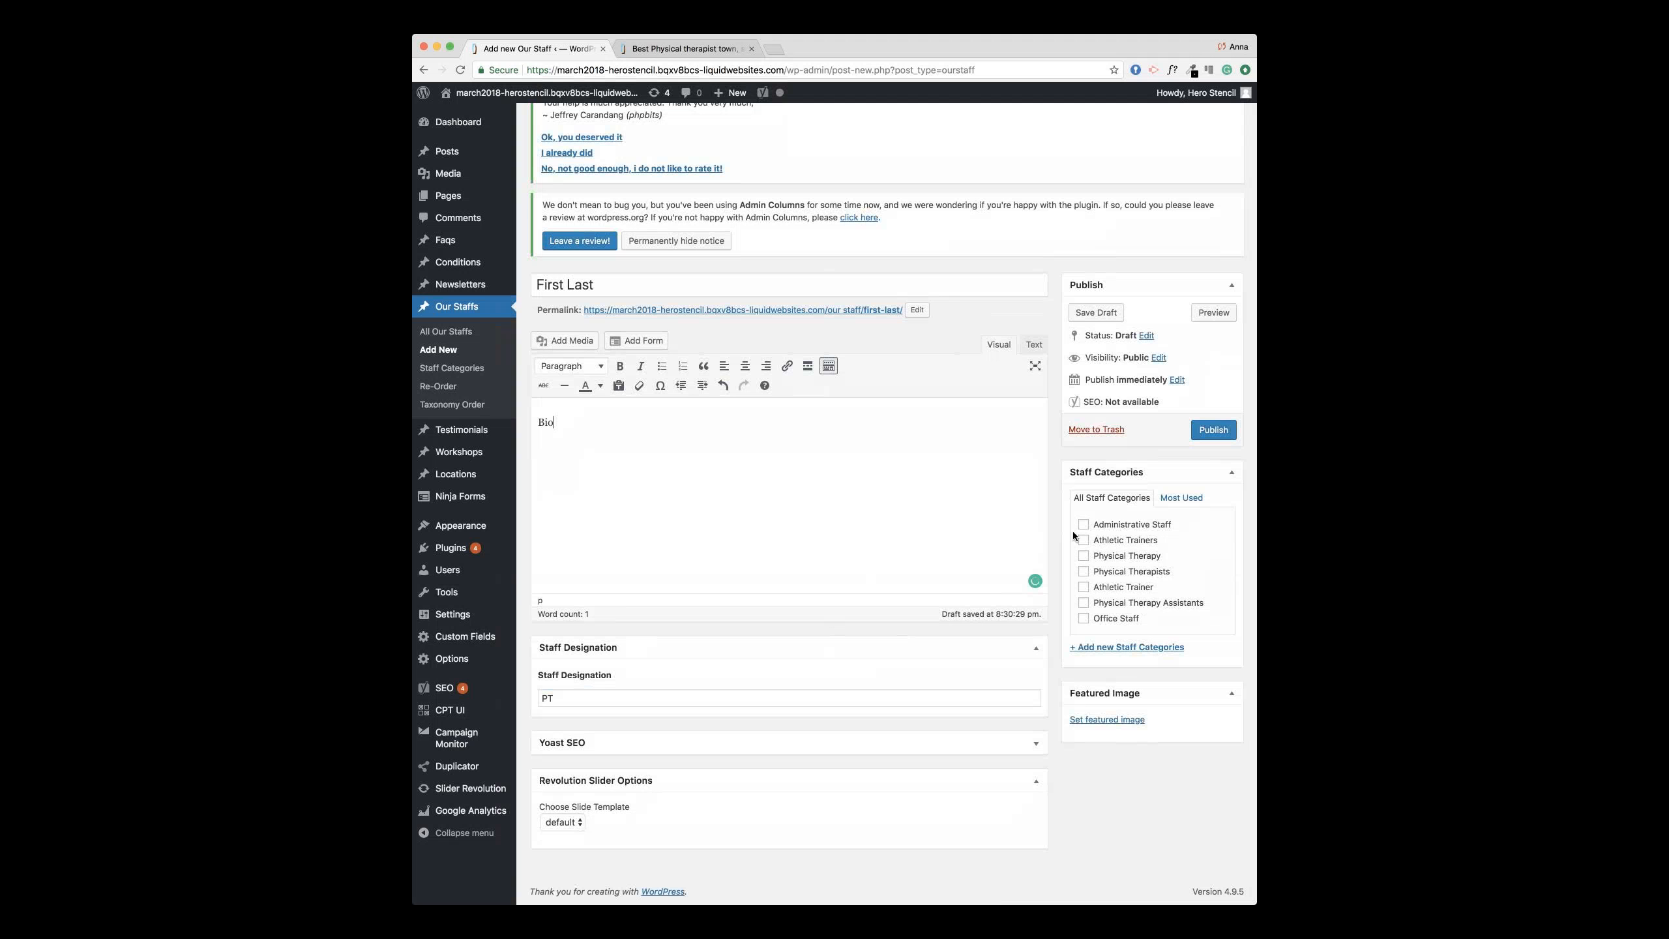
click(1083, 525)
Step: Set the blonde-woman photo as featured image, publish First Last, and view the live Our Staff page
click(1113, 722)
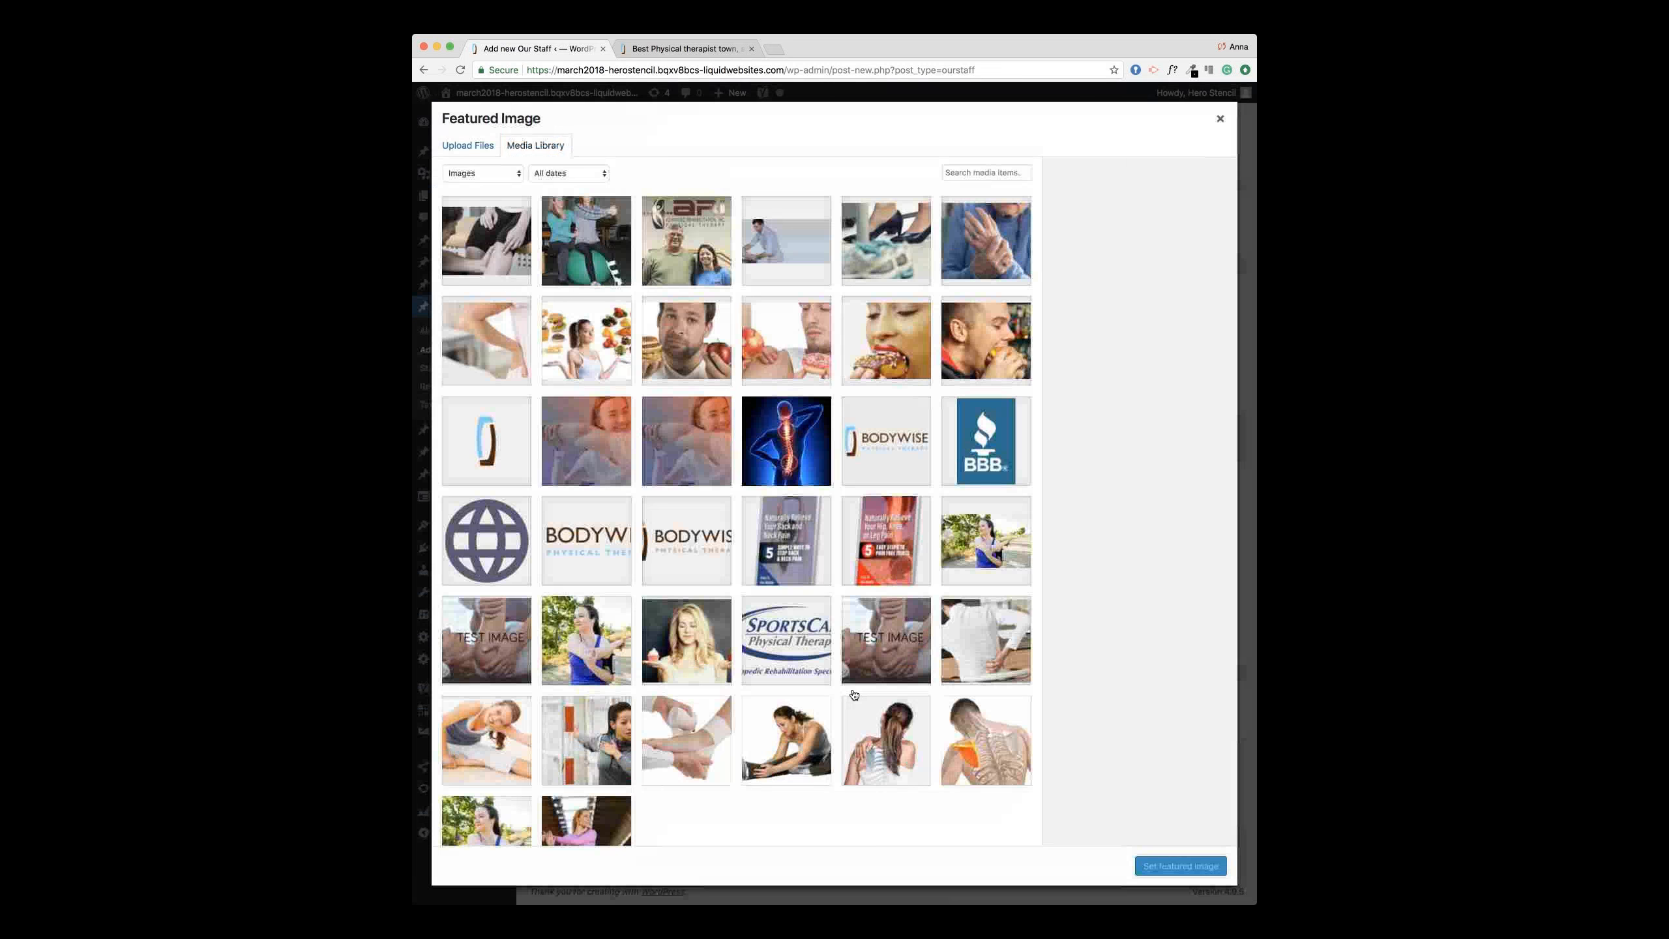
click(698, 272)
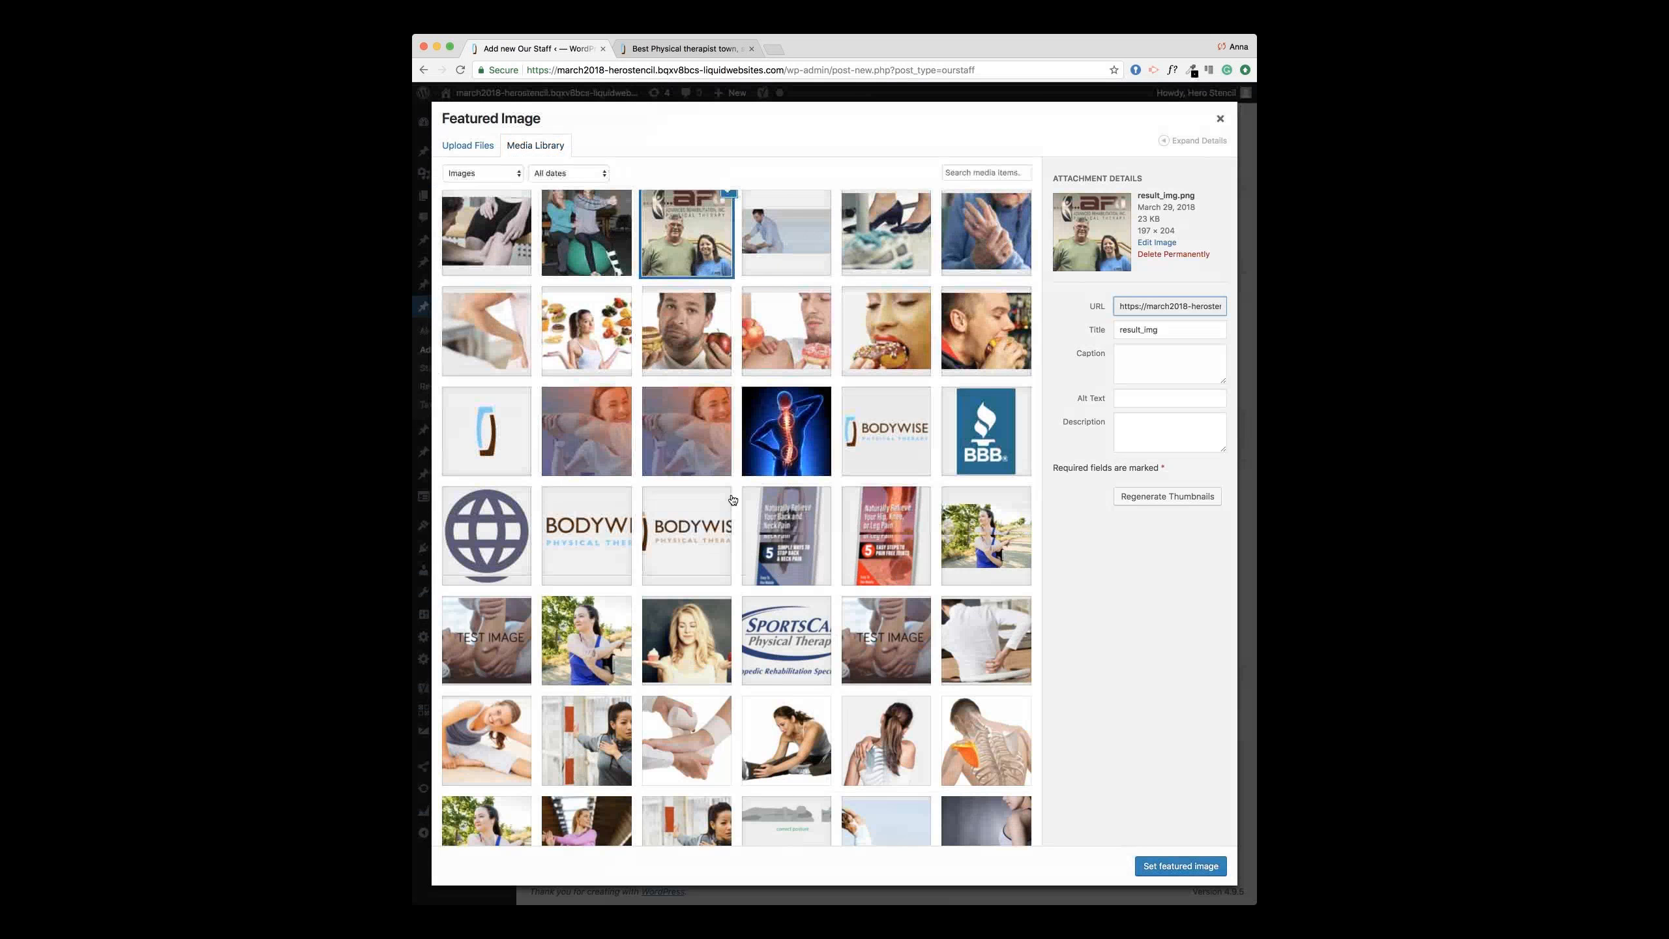
scroll(721, 351, down, 3)
click(667, 559)
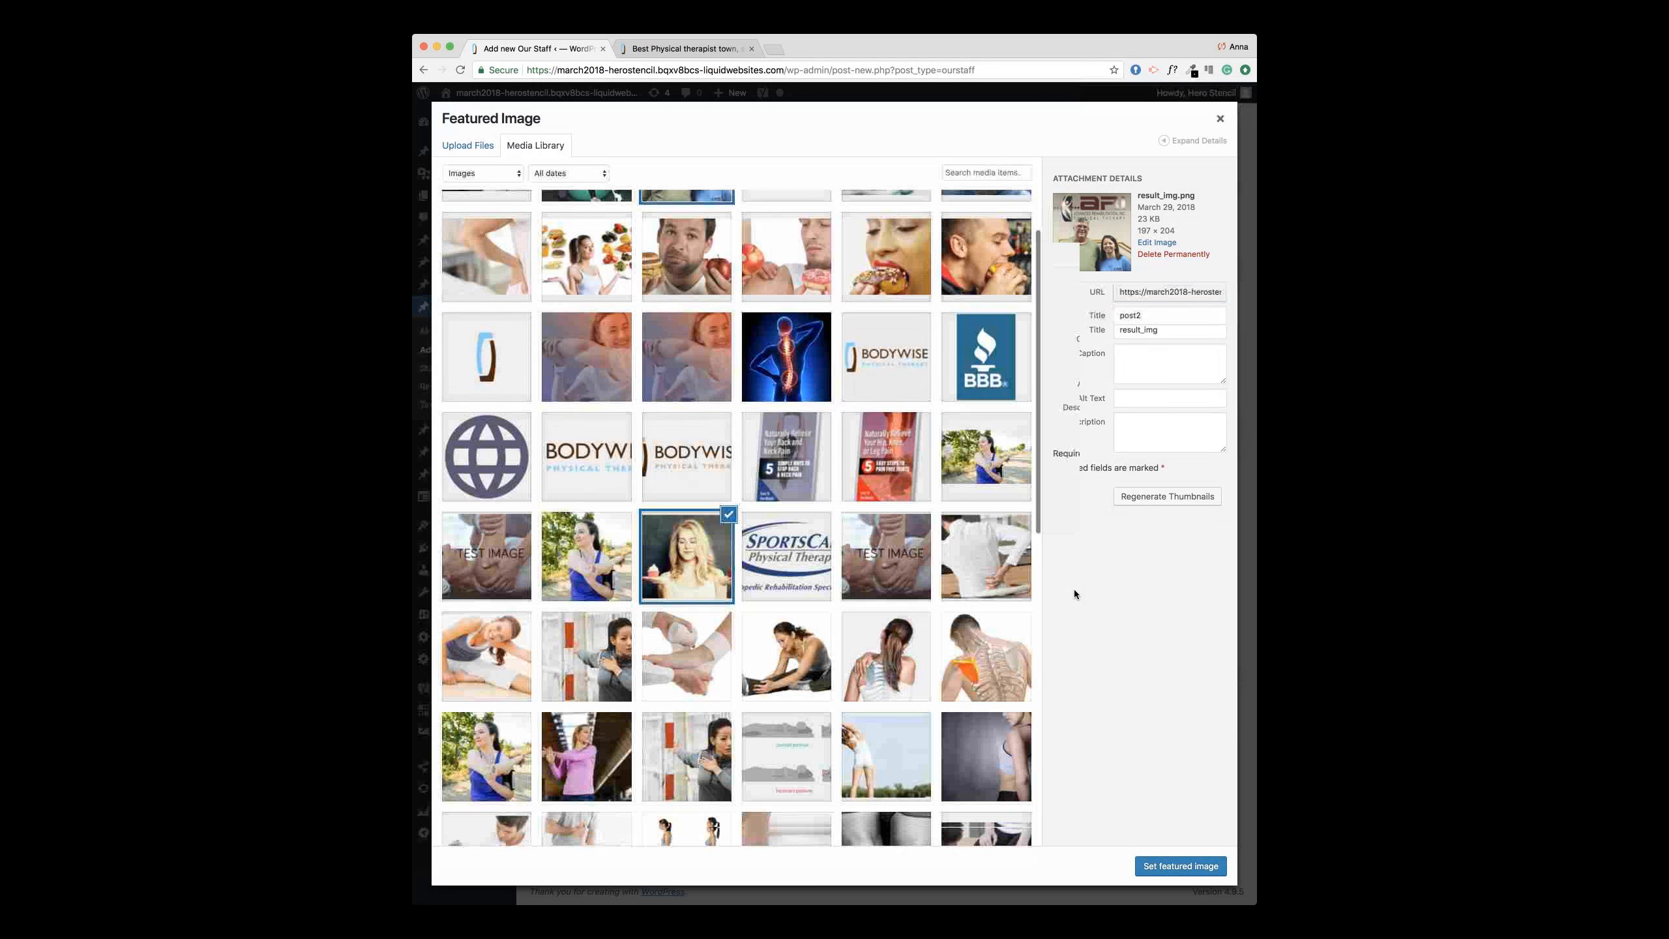
click(1179, 866)
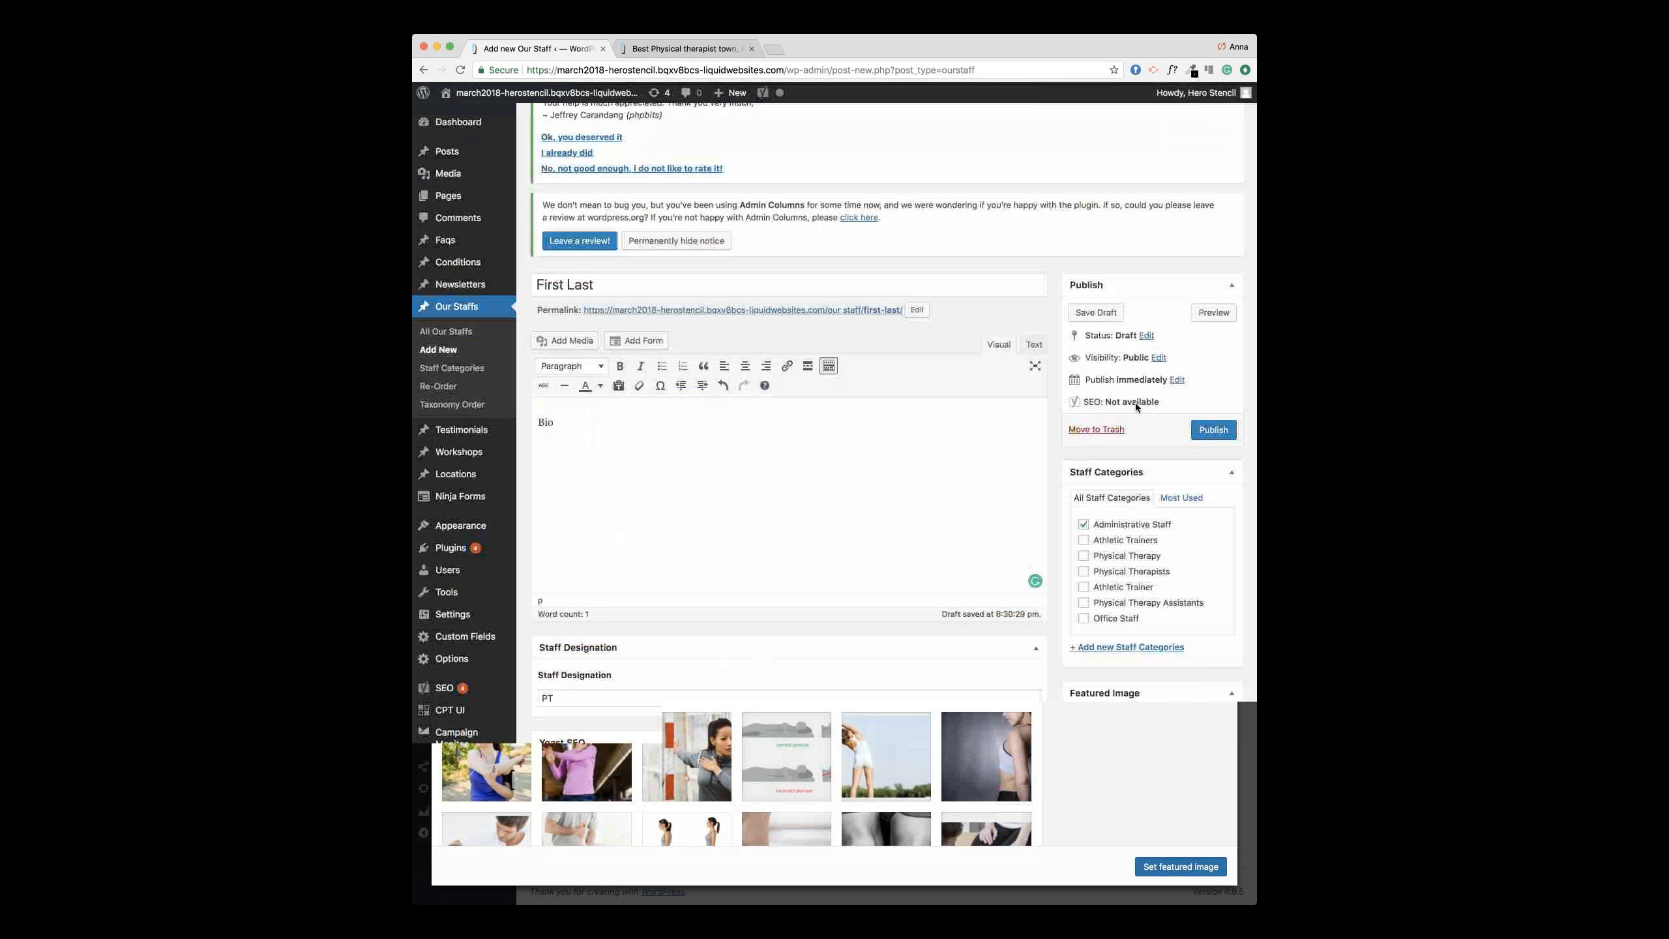
click(1215, 431)
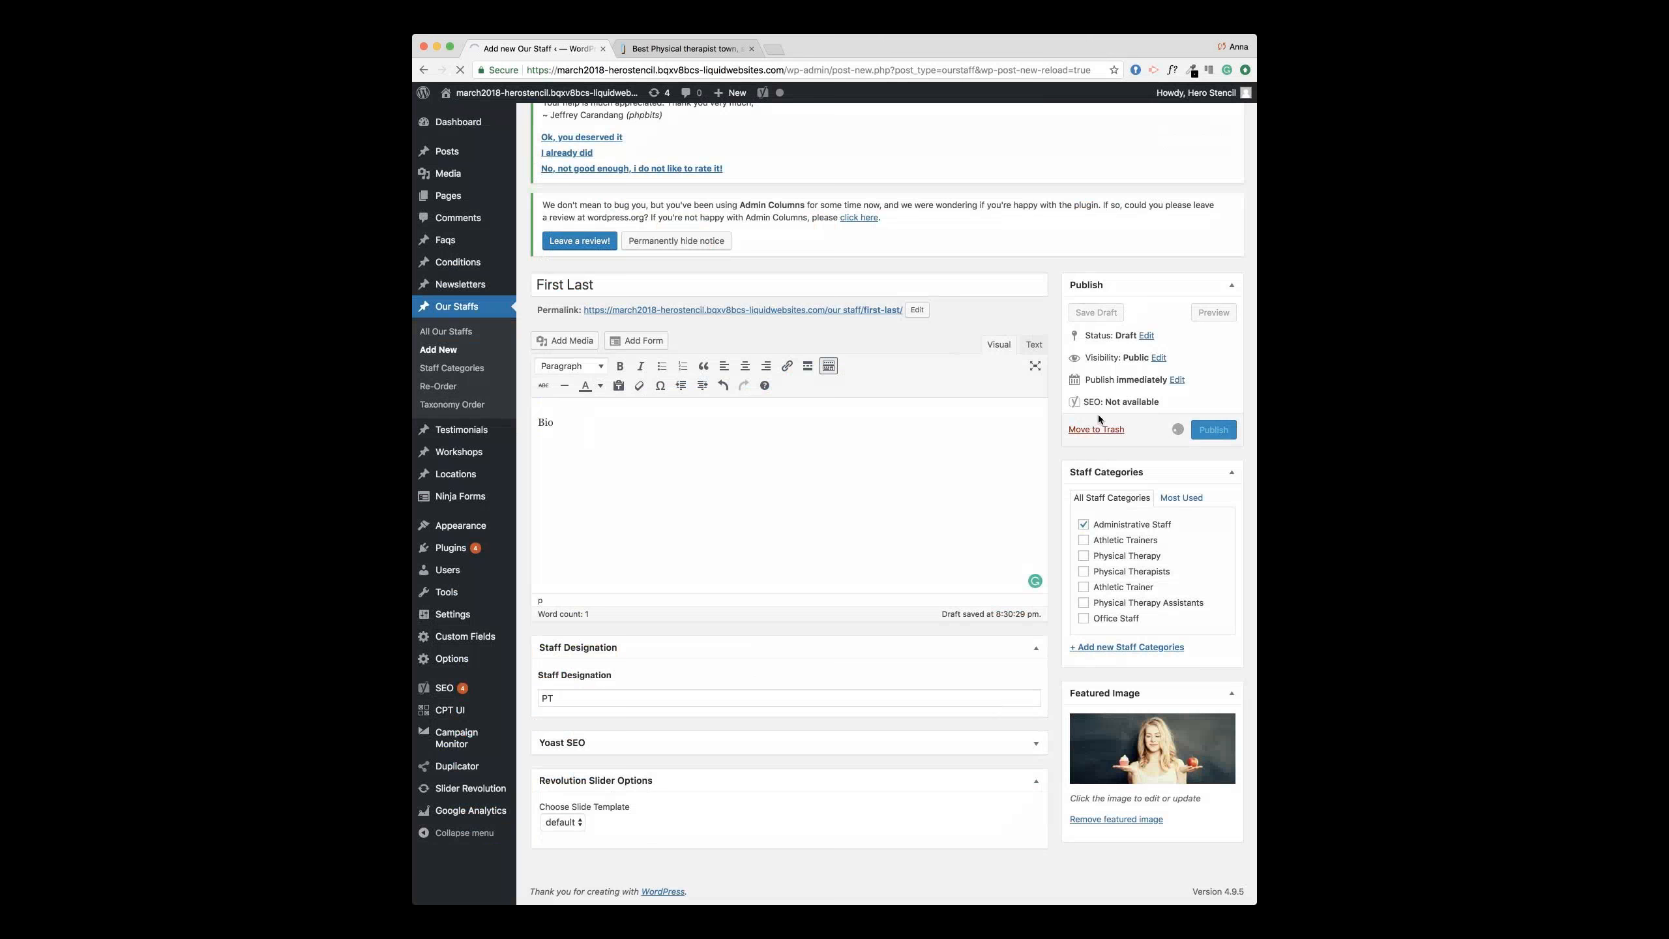
click(673, 52)
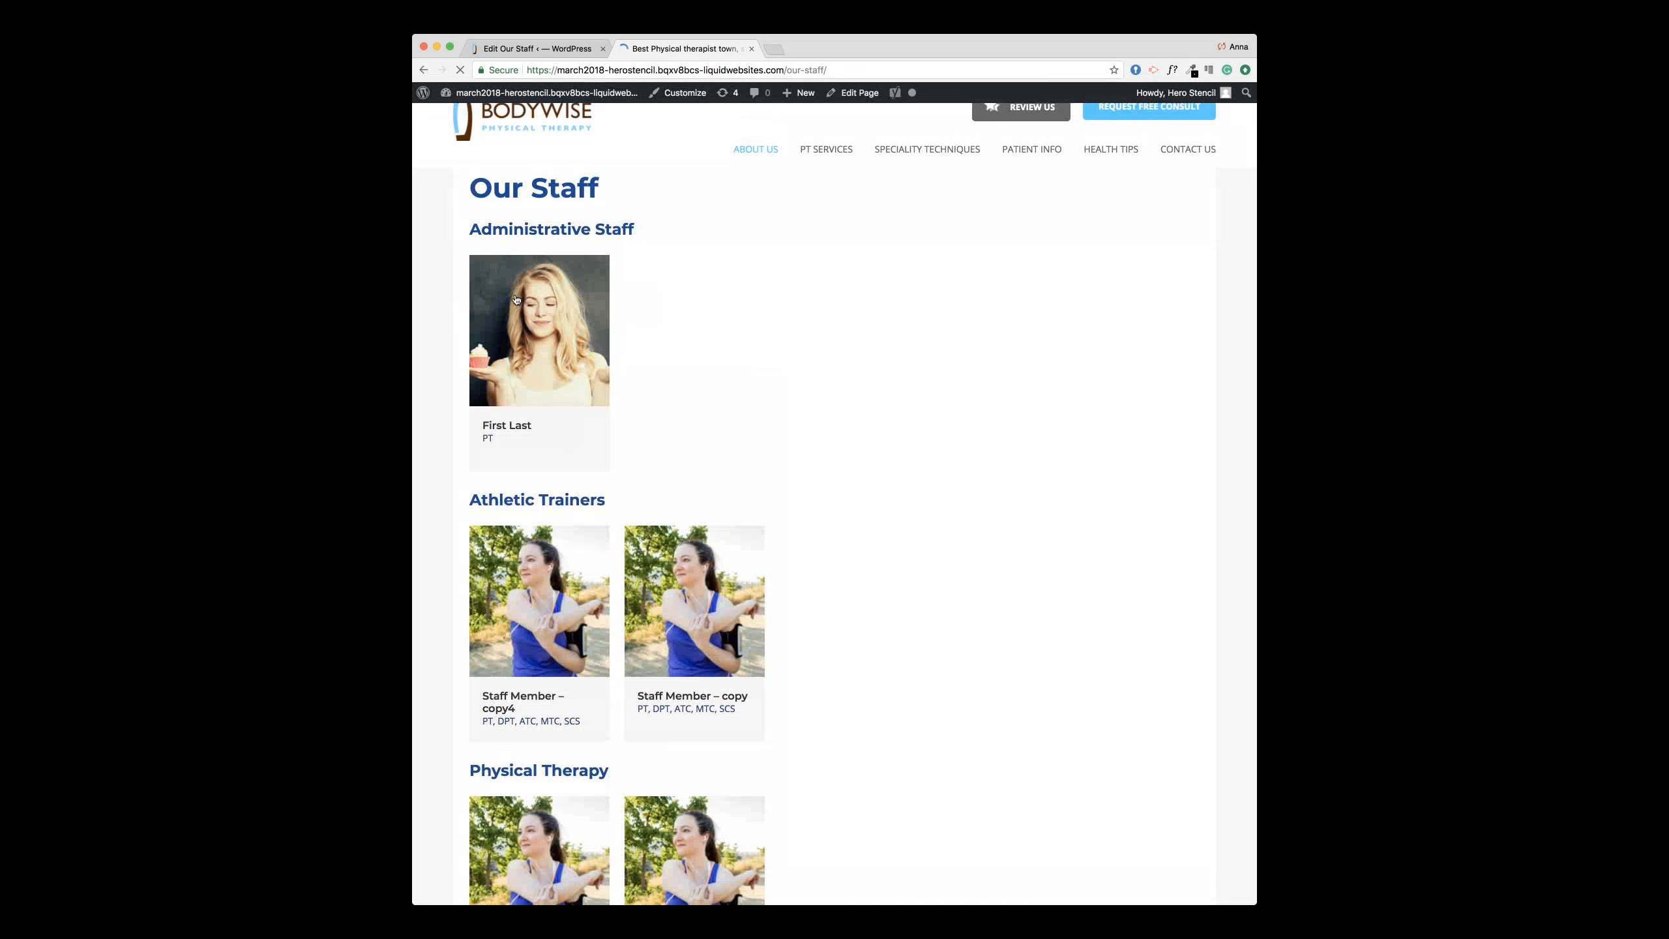
click(570, 49)
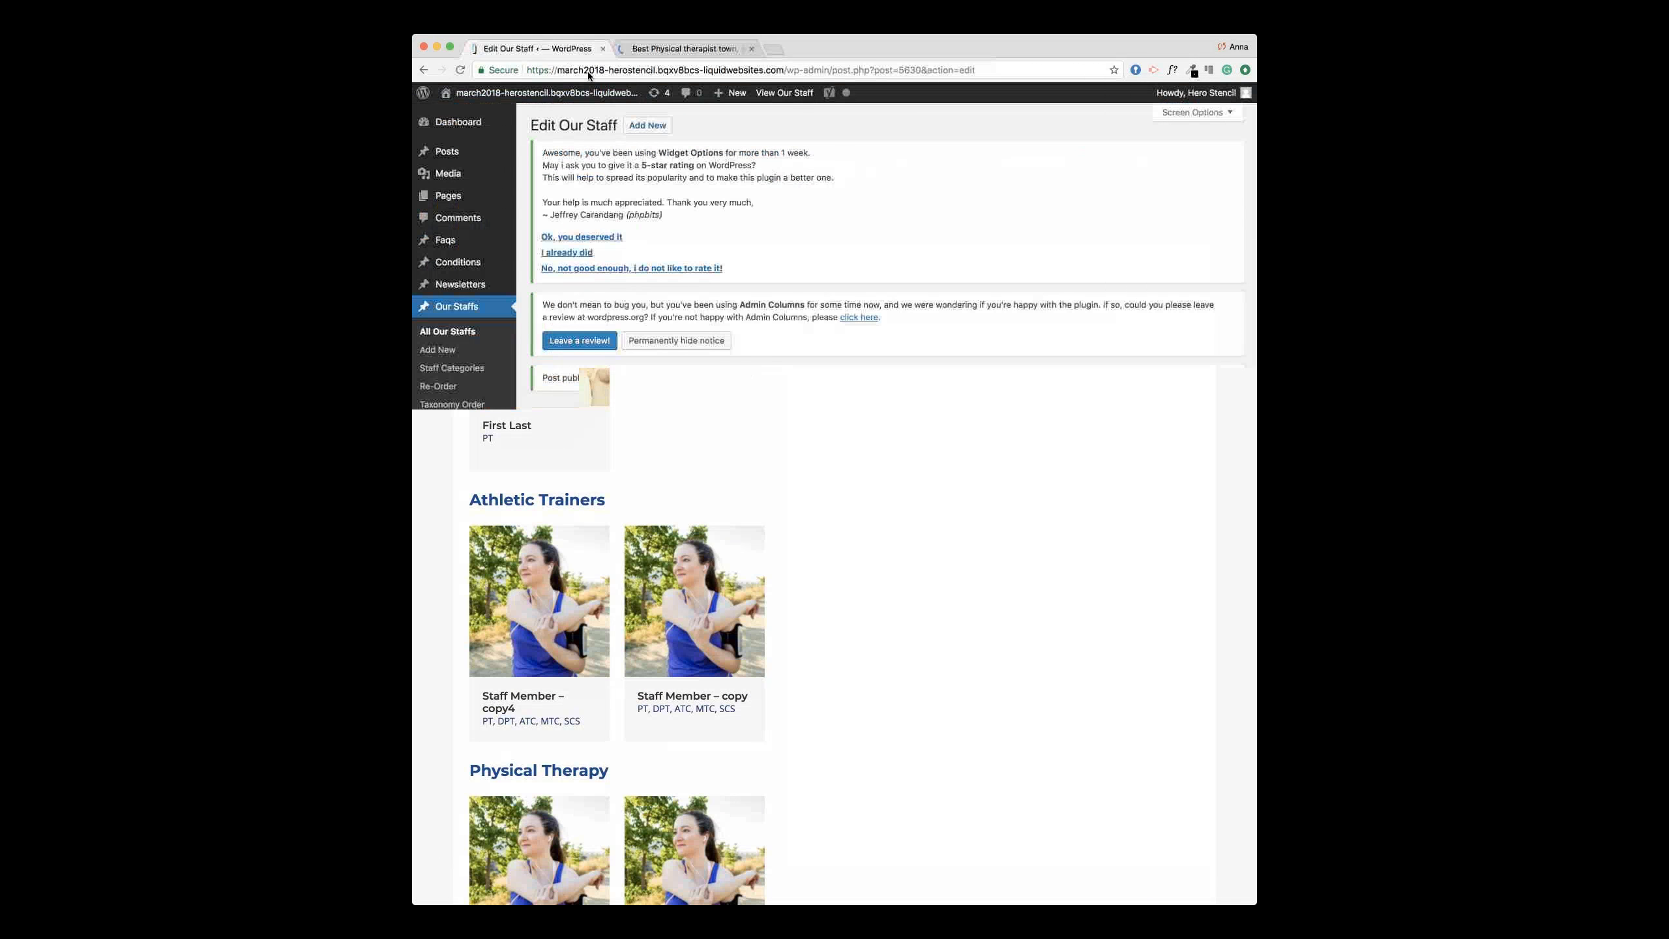
scroll(1114, 679, down, 3)
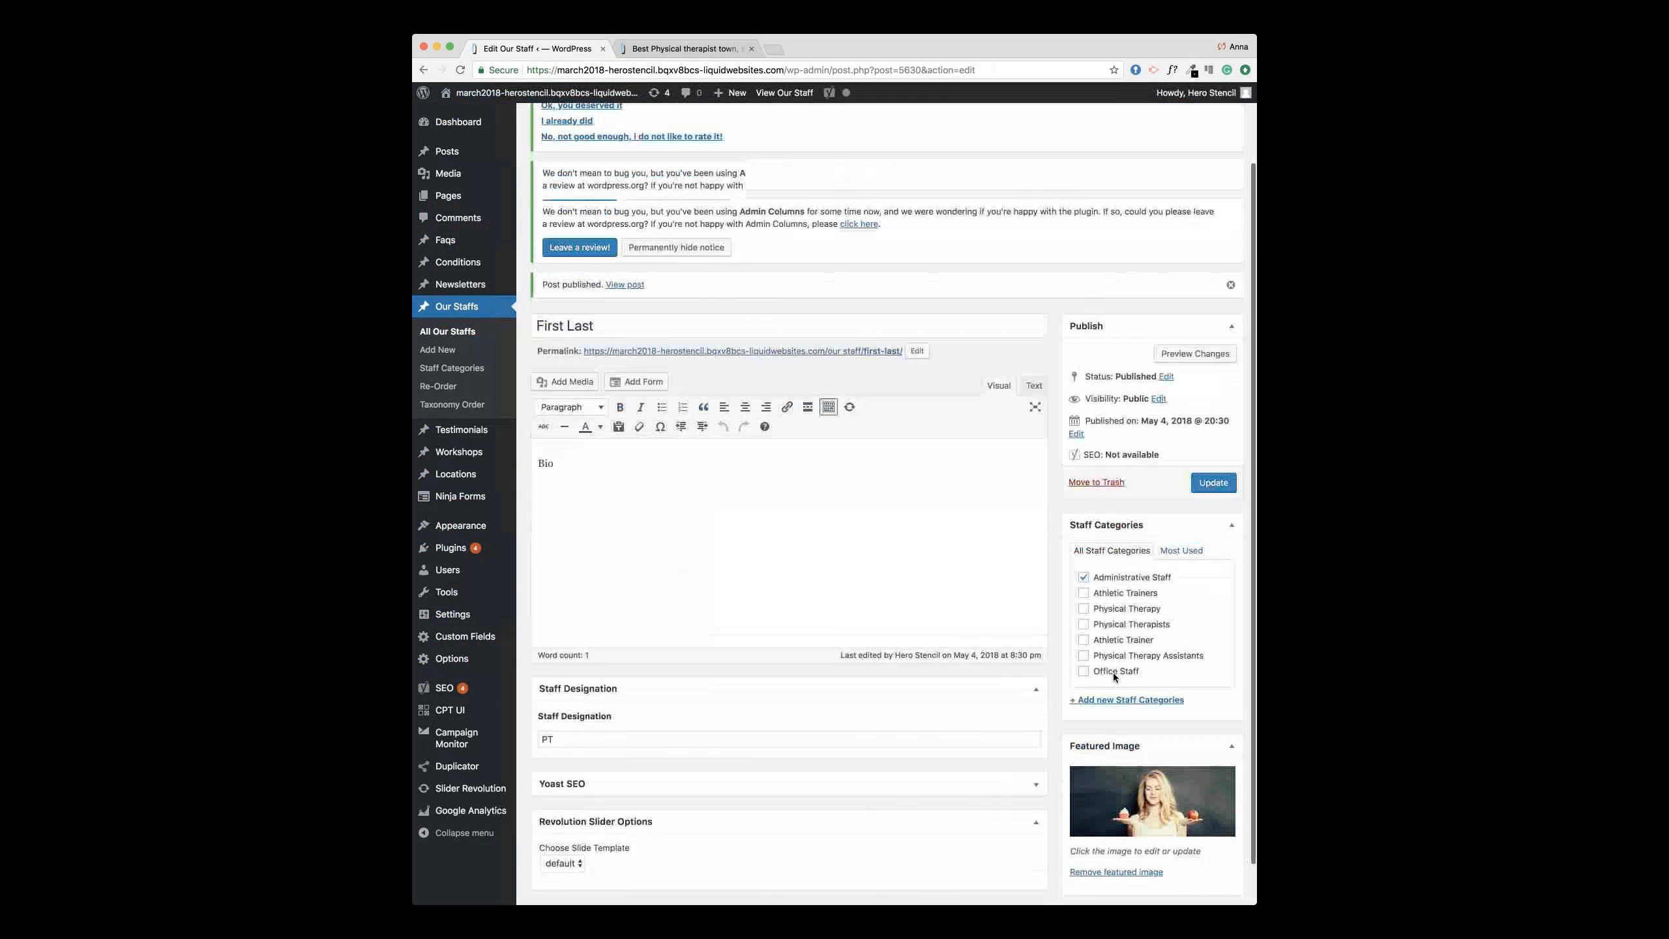
click(687, 49)
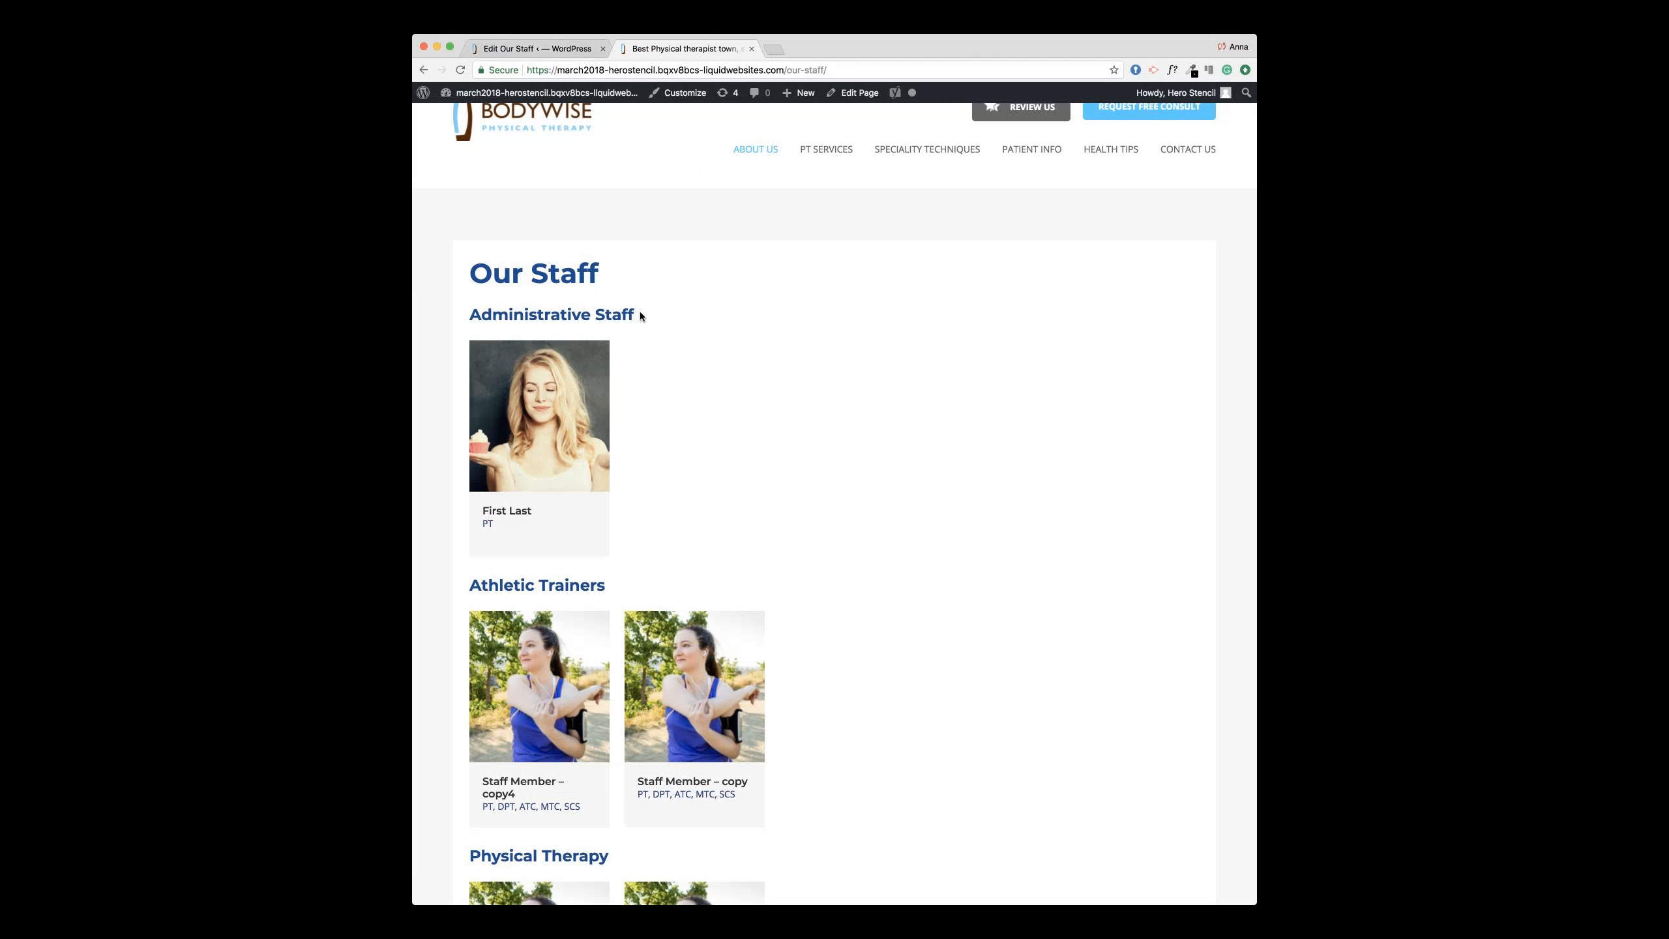
scroll(639, 310, down, 2)
scroll(657, 342, down, 3)
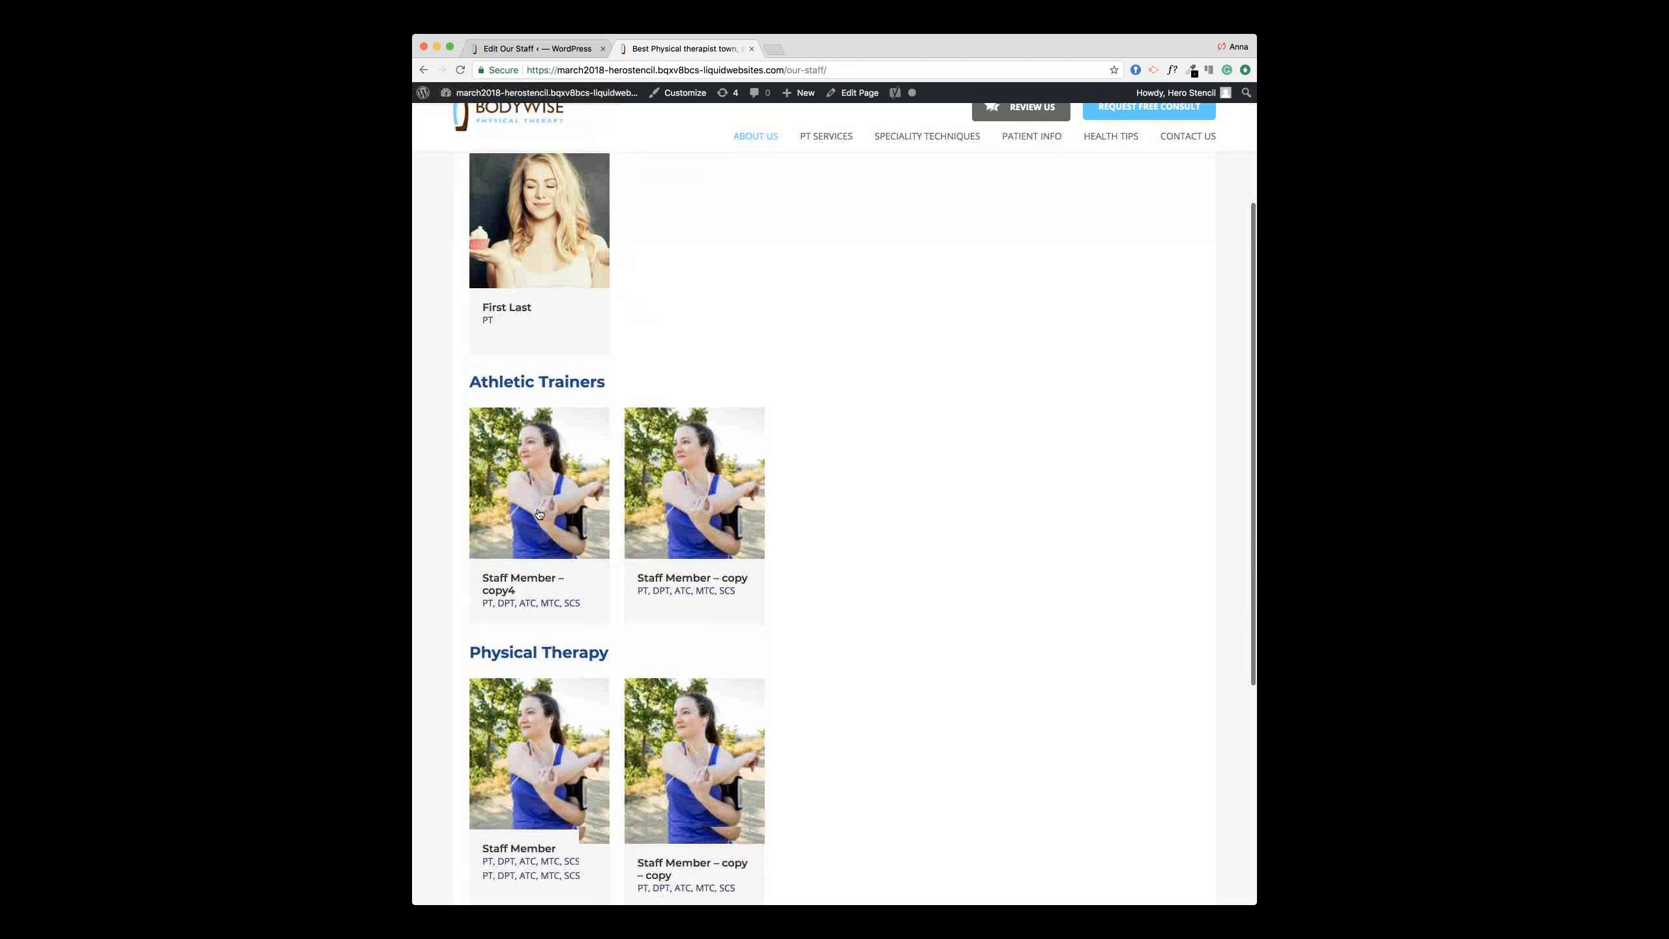
click(562, 50)
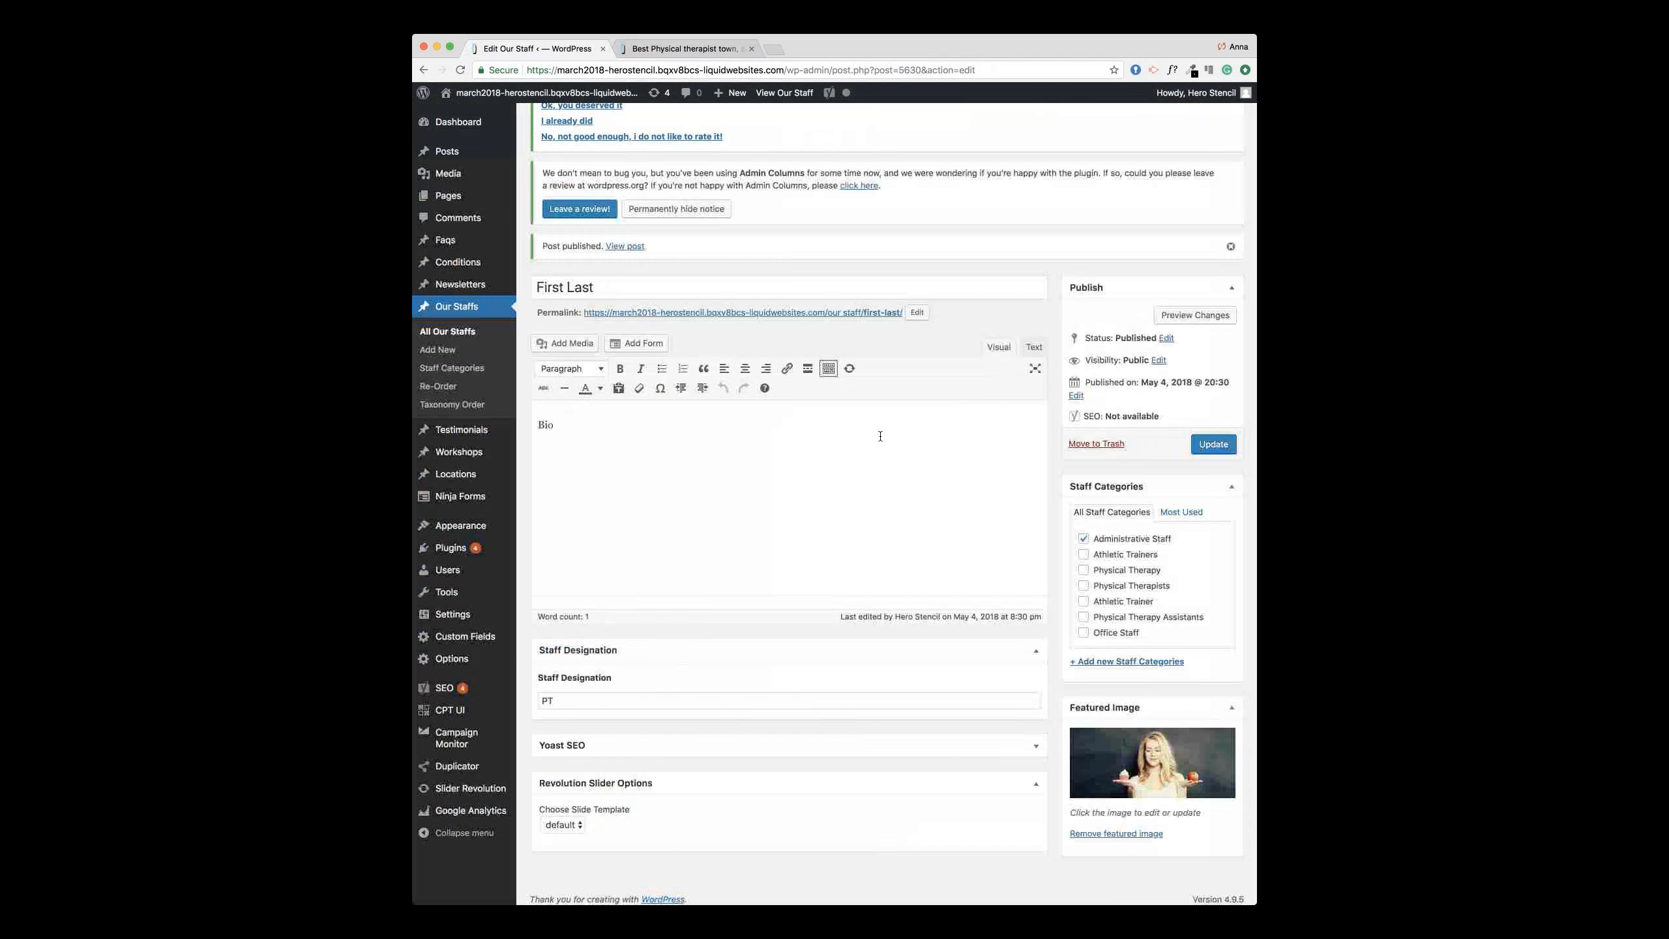
scroll(877, 436, down, 1)
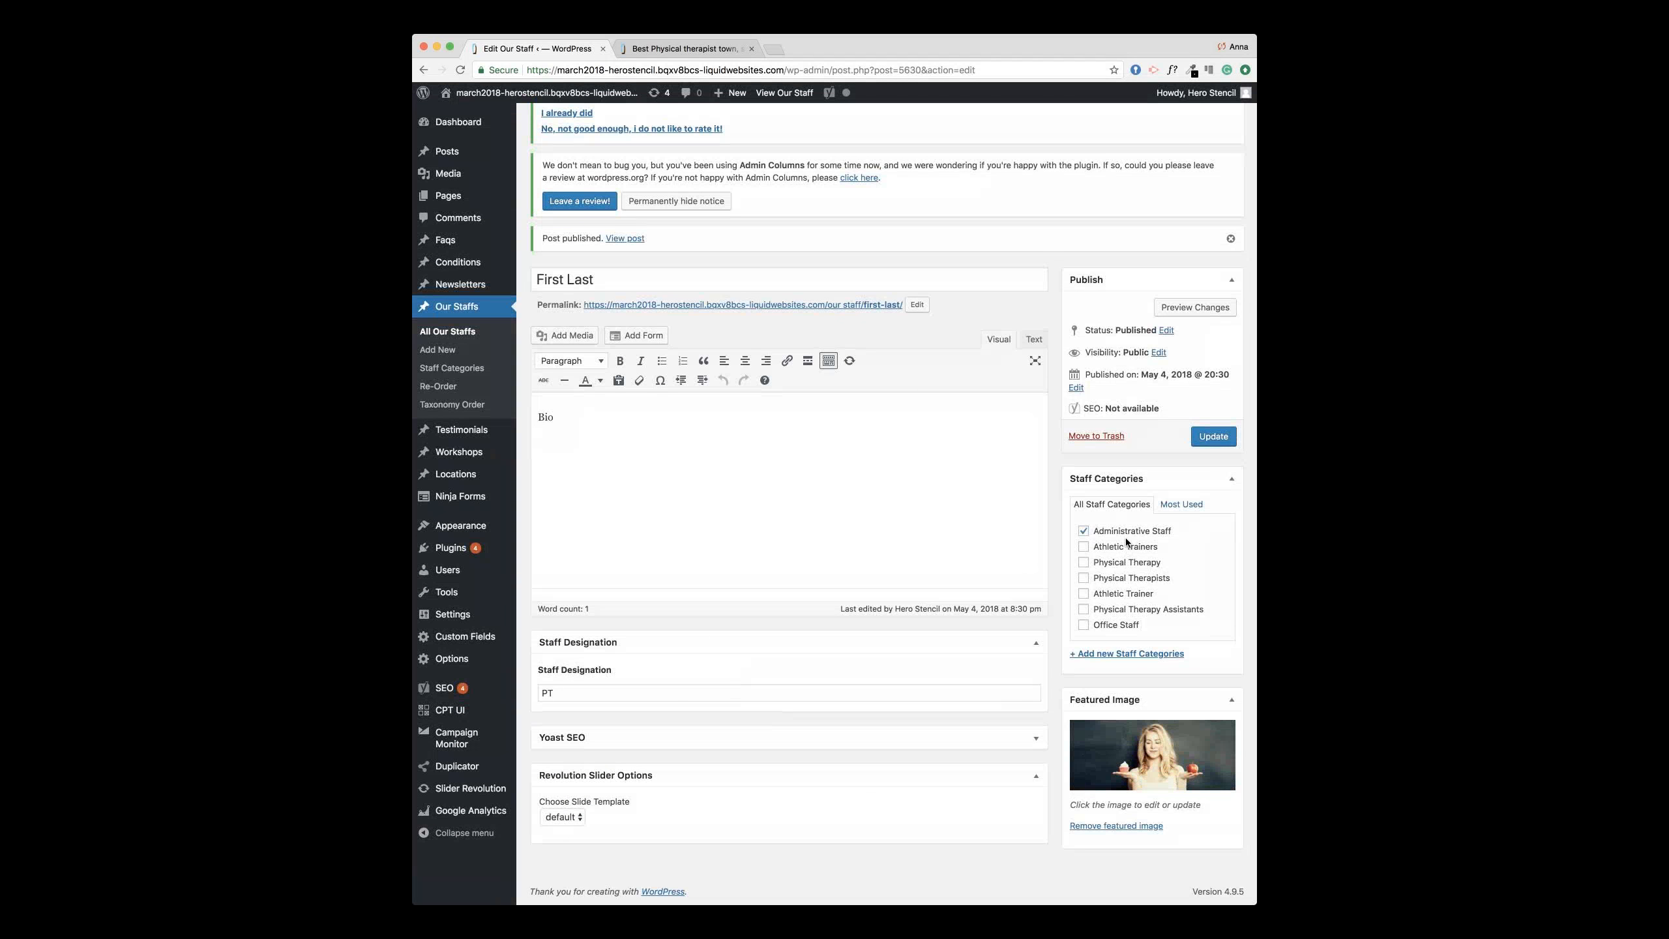
click(695, 48)
scroll(497, 273, up, 5)
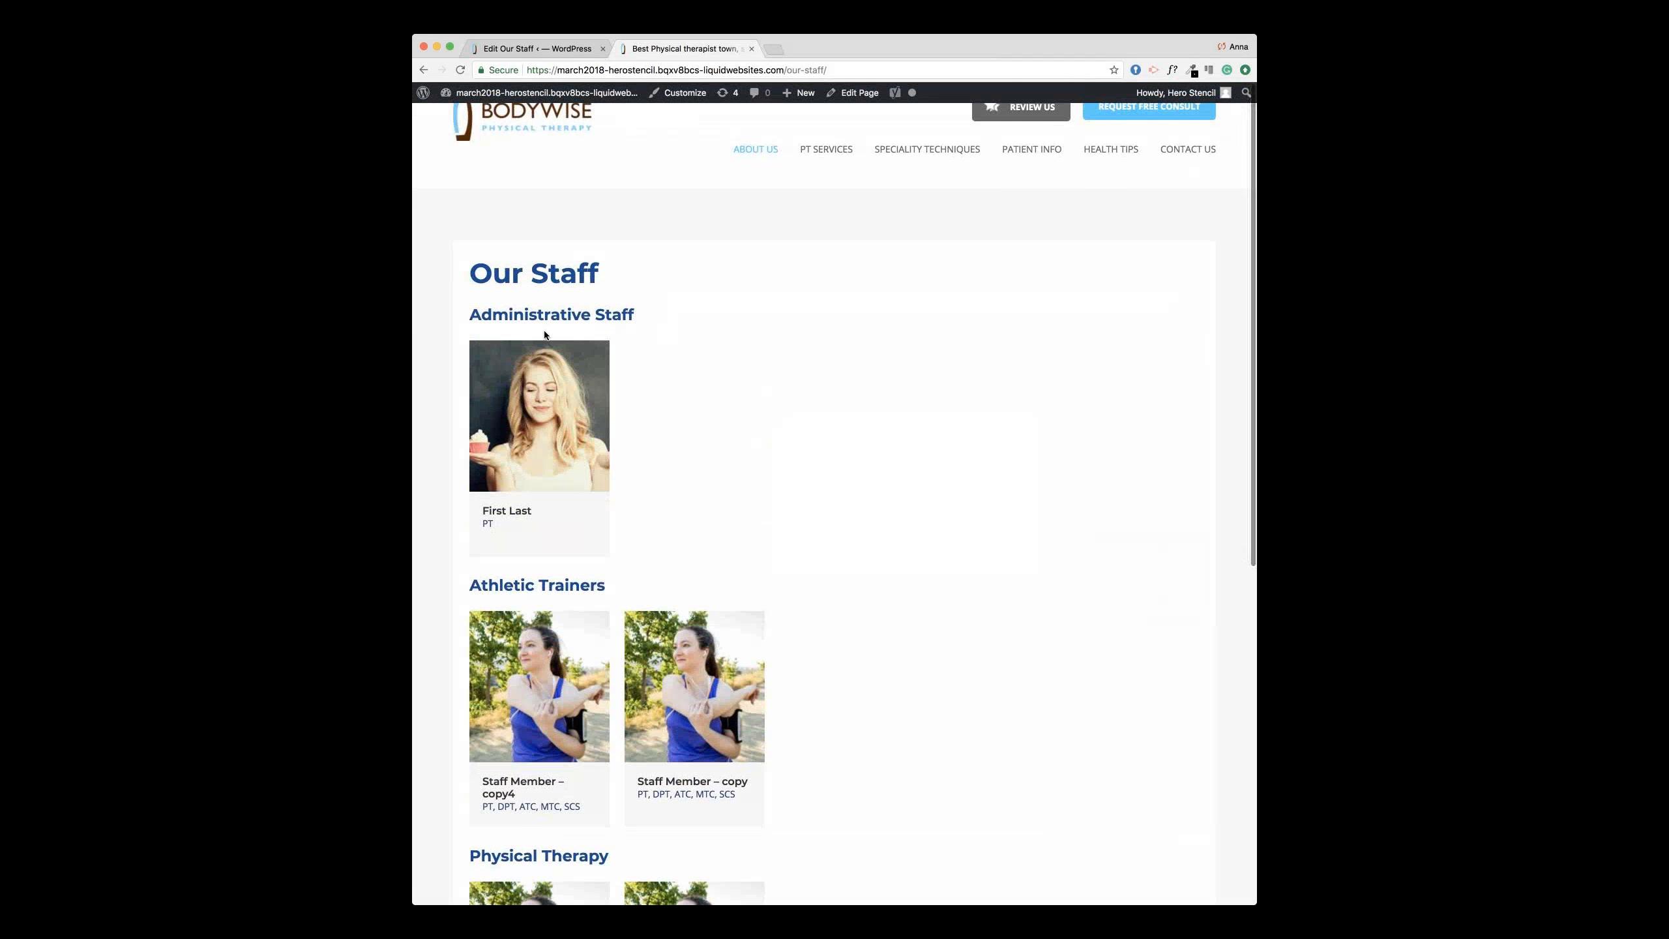
scroll(611, 325, down, 2)
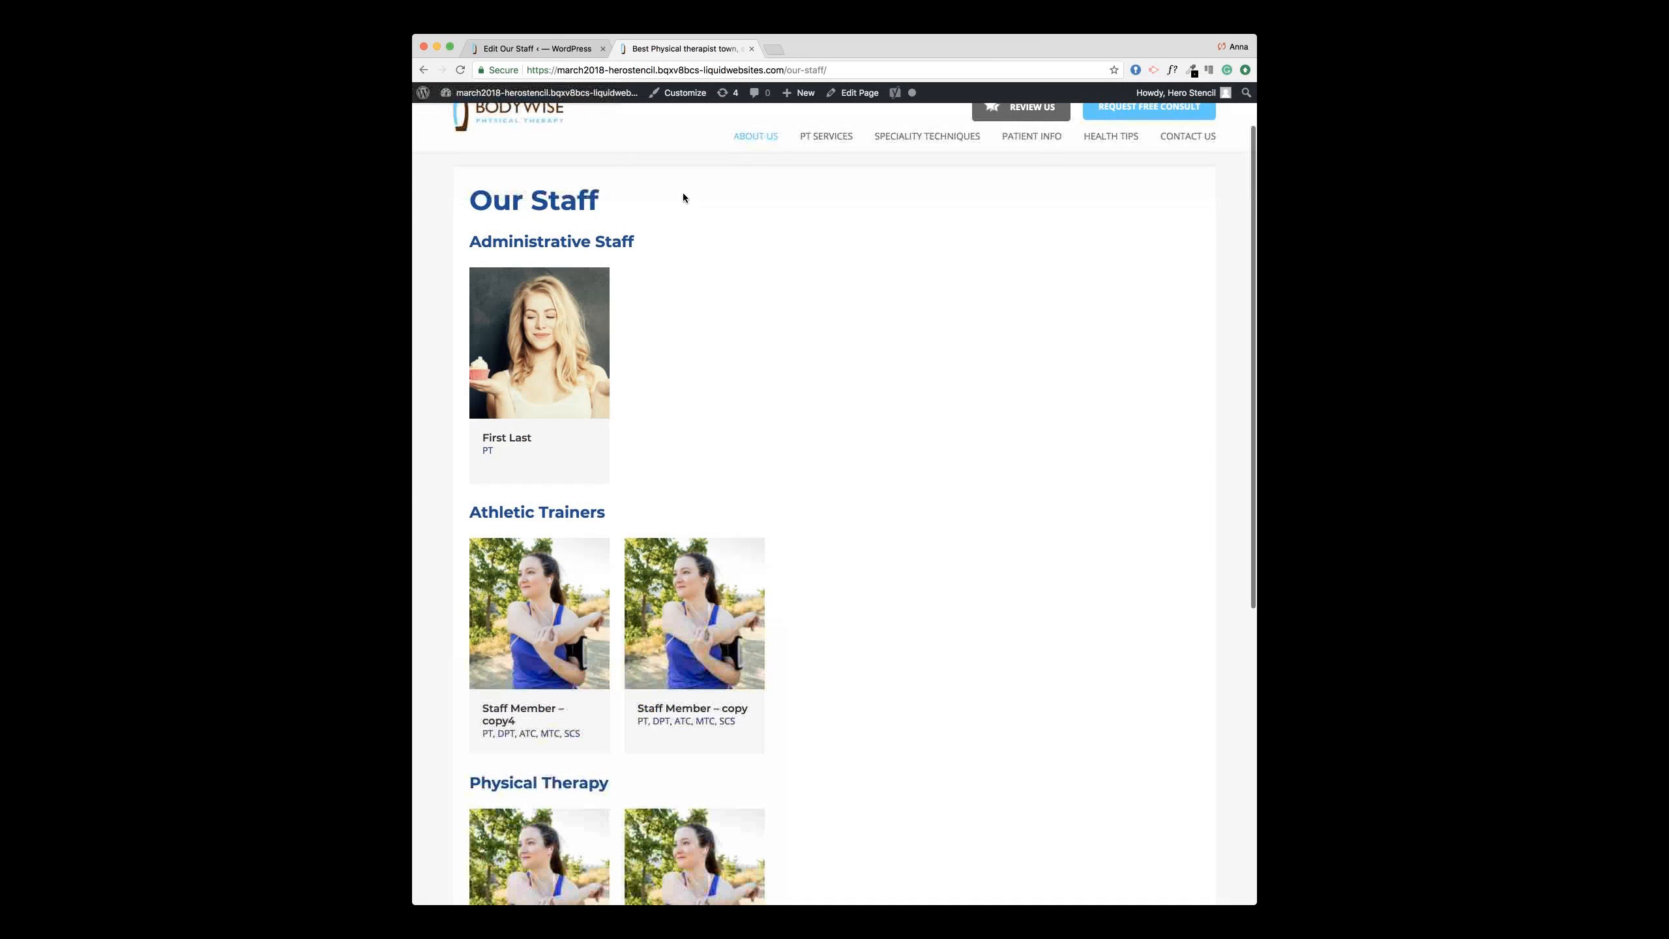
key(super+1)
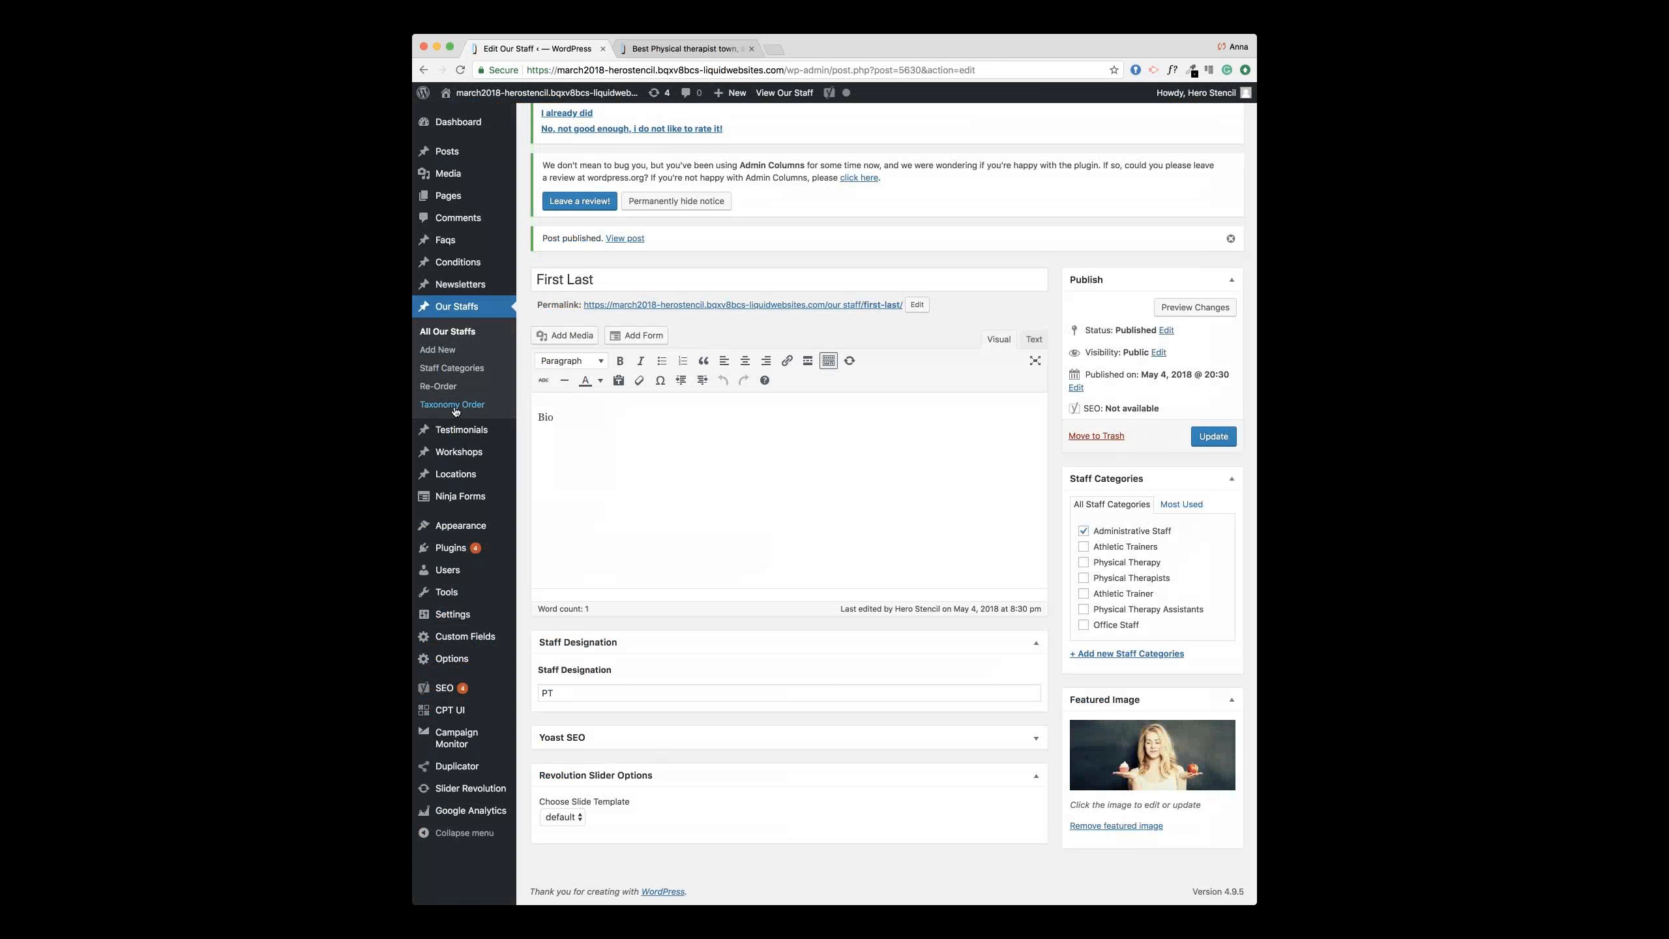
Step: Move Administrative Staff to the bottom of the staff category order and save it
click(453, 406)
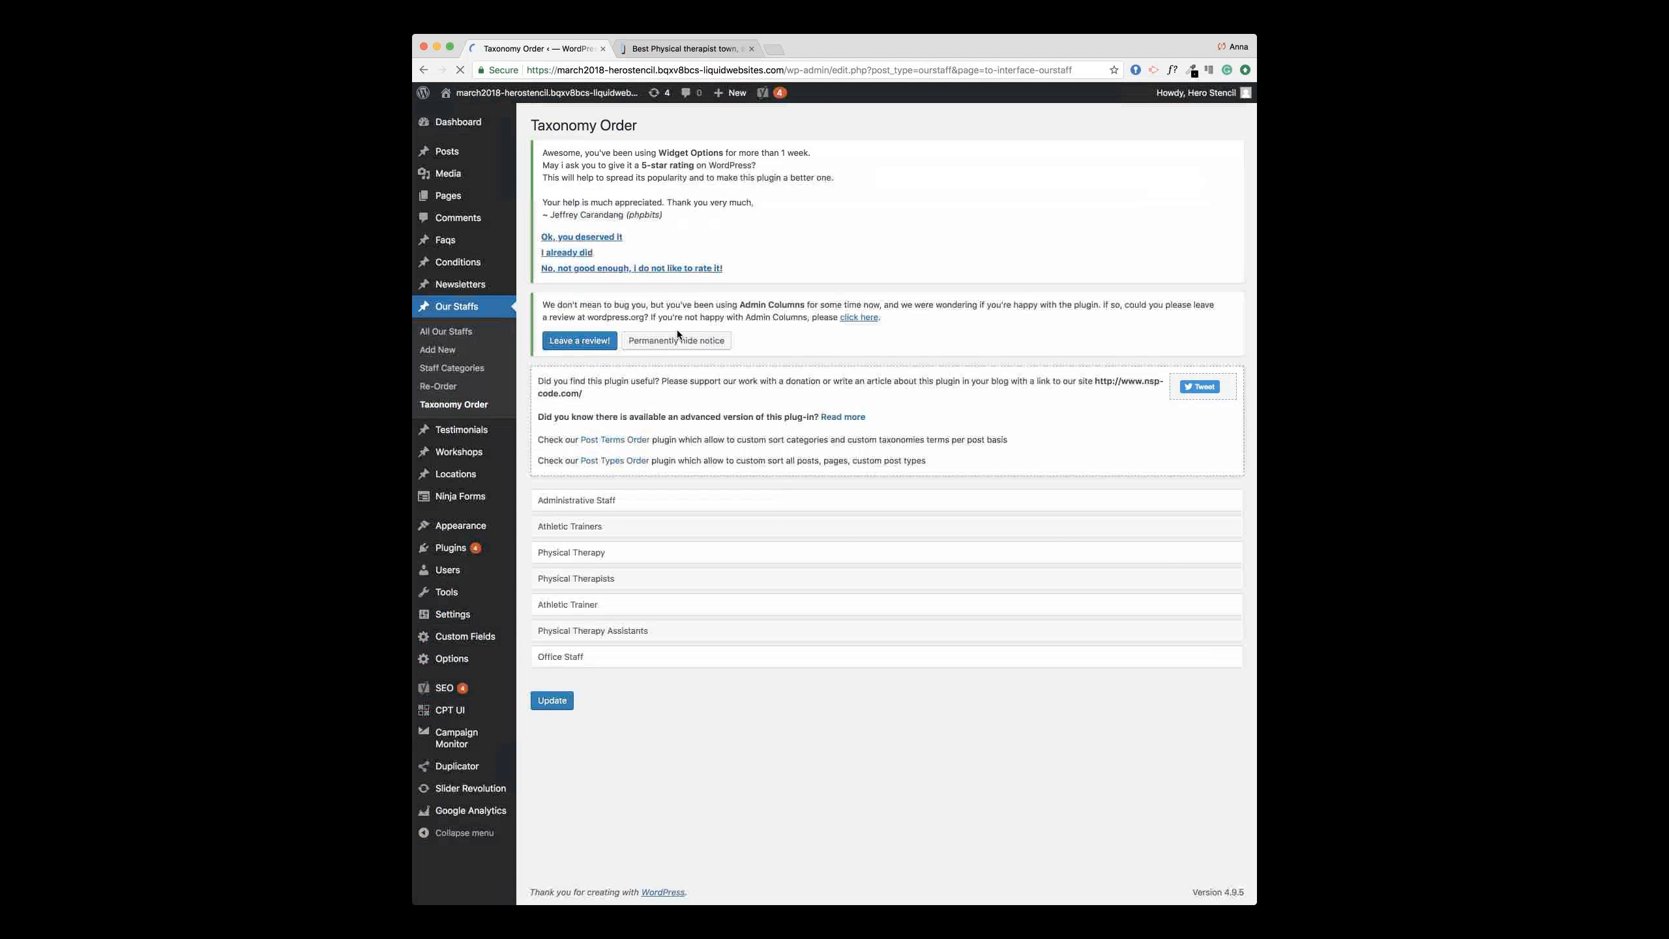
drag(656, 507, 654, 657)
click(552, 700)
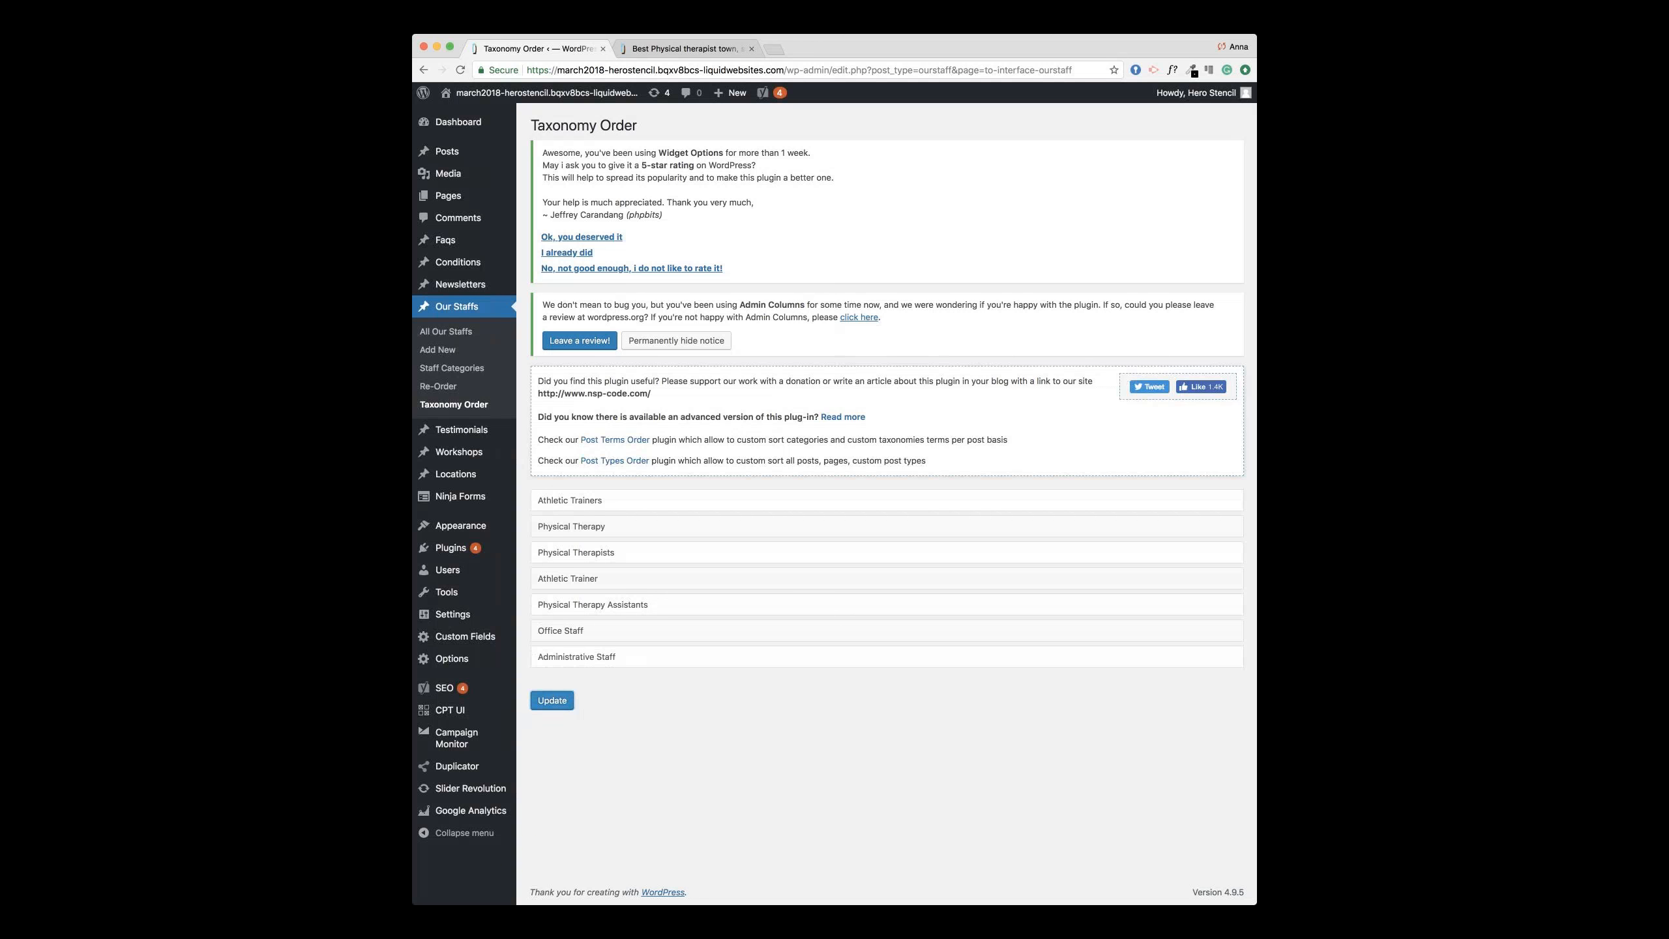
Step: Check the new order on the live Our Staff page, then return to the admin's Our Staffs Re-Order page
click(724, 46)
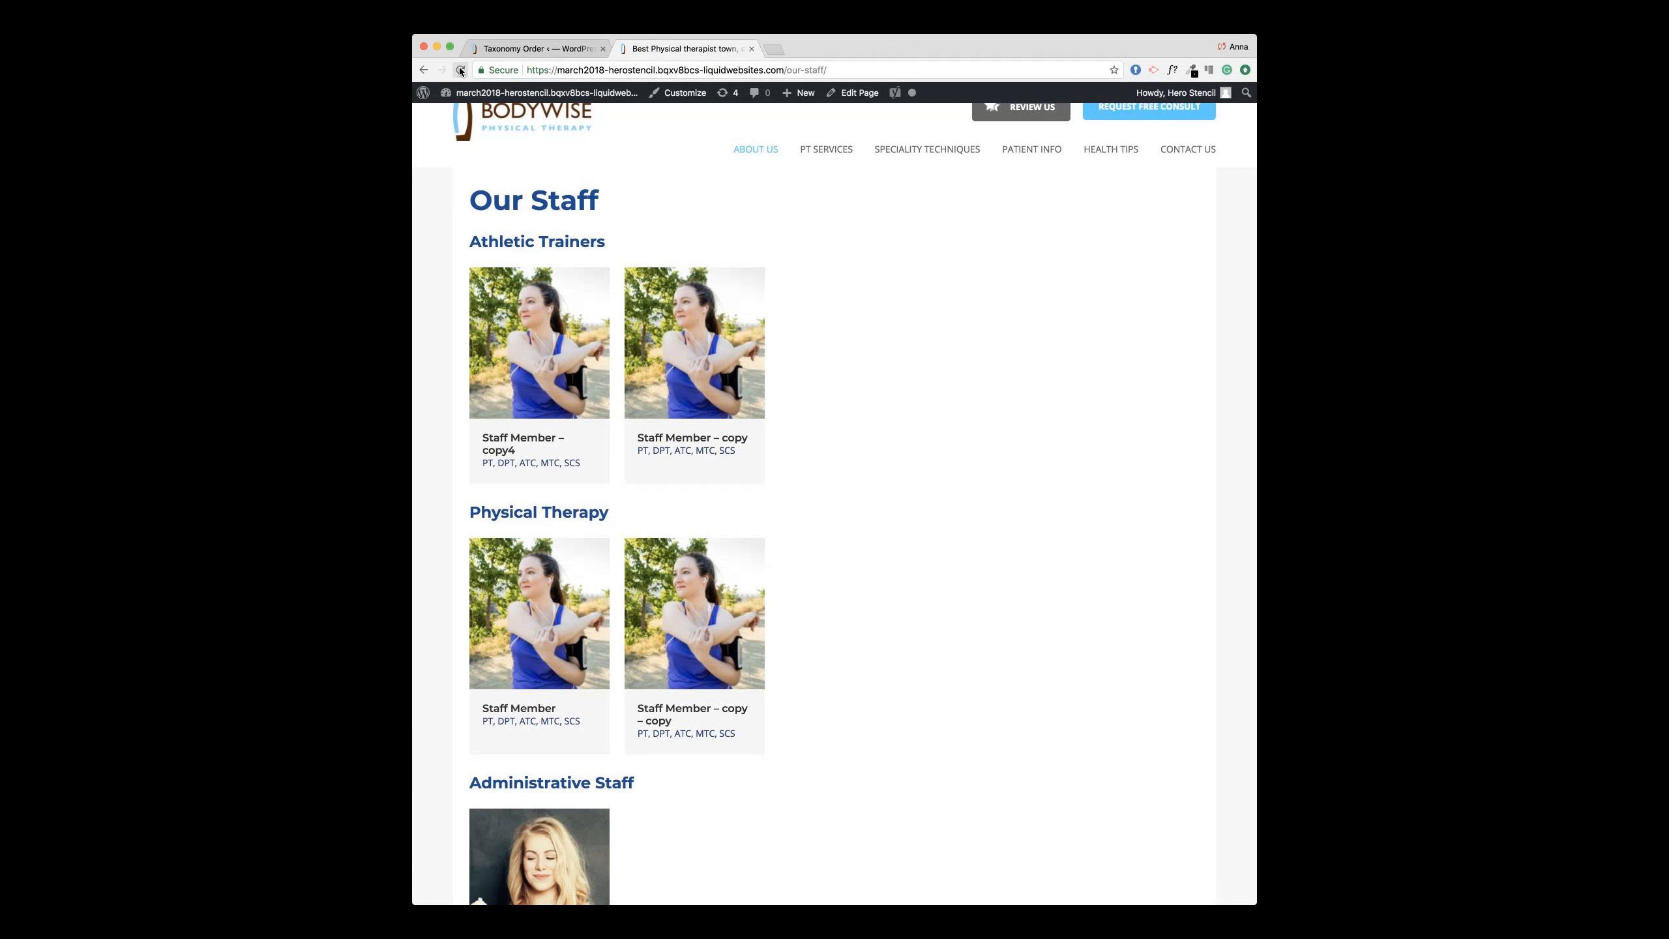
scroll(657, 351, down, 3)
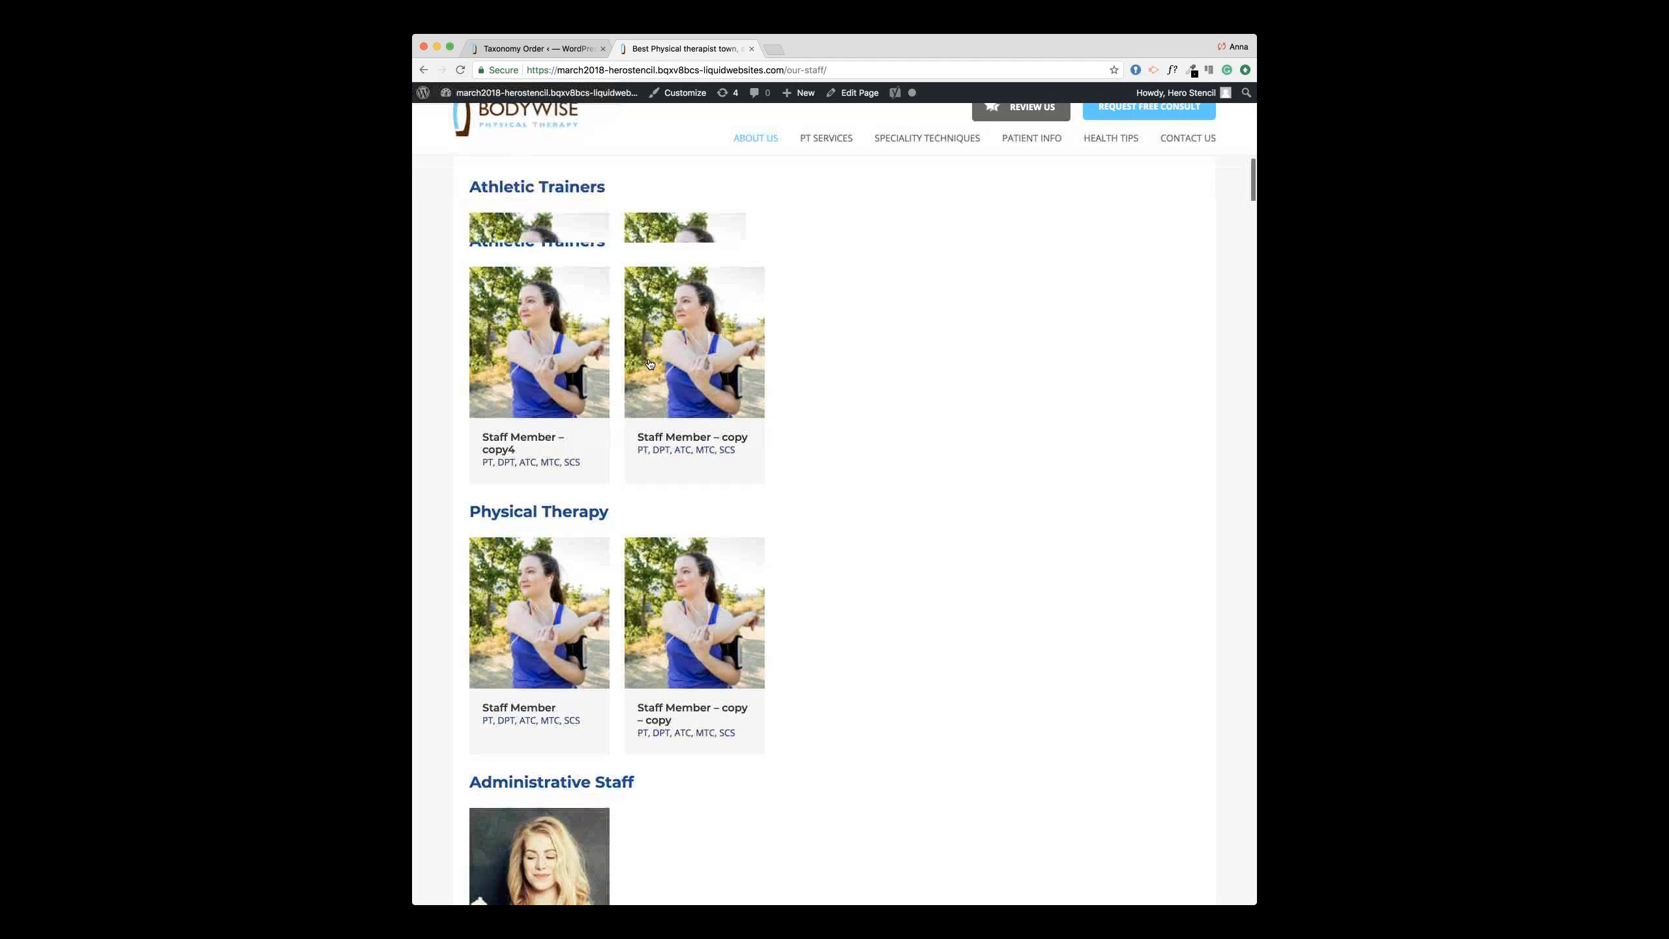
scroll(676, 350, up, 2)
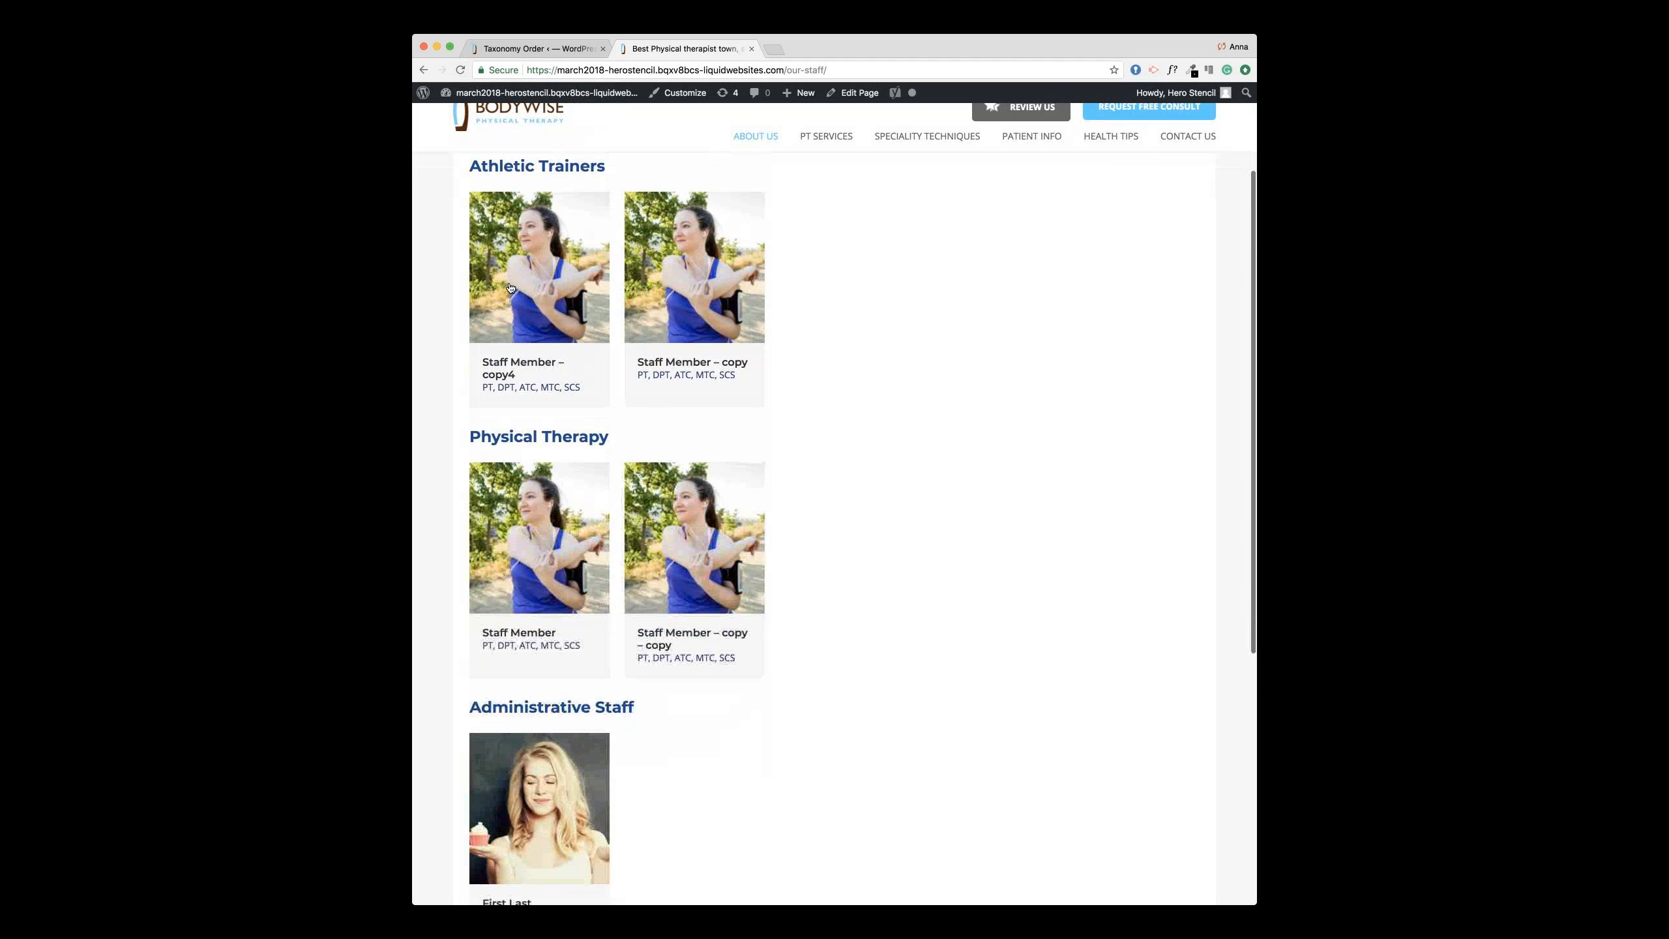
scroll(727, 498, down, 3)
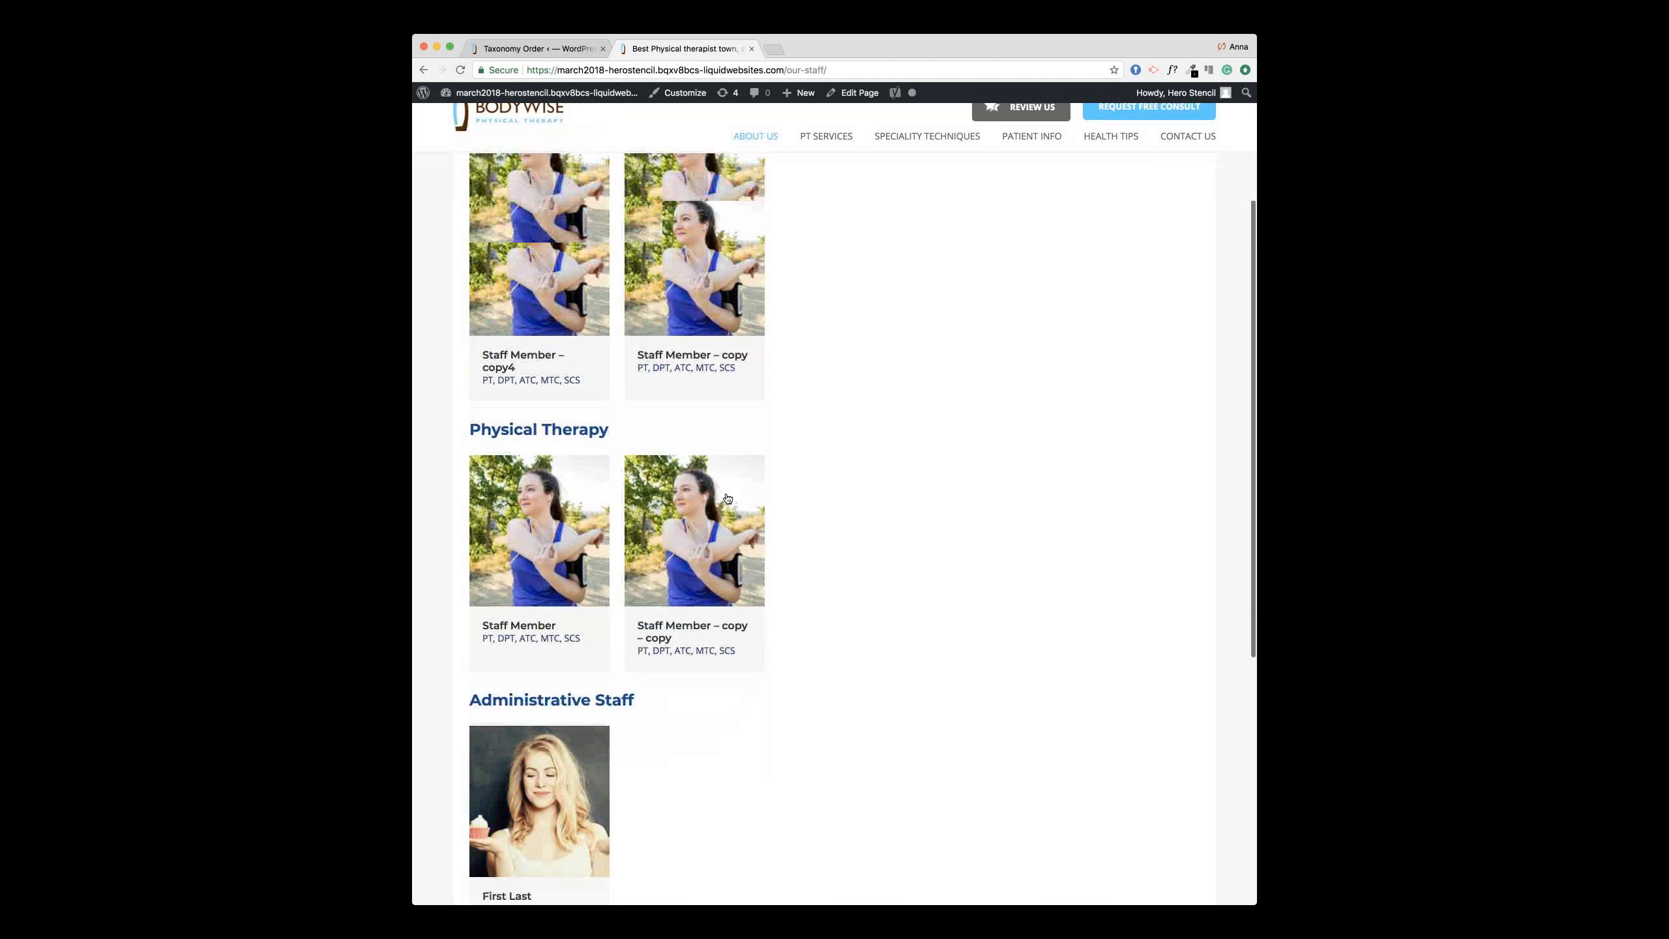
click(557, 51)
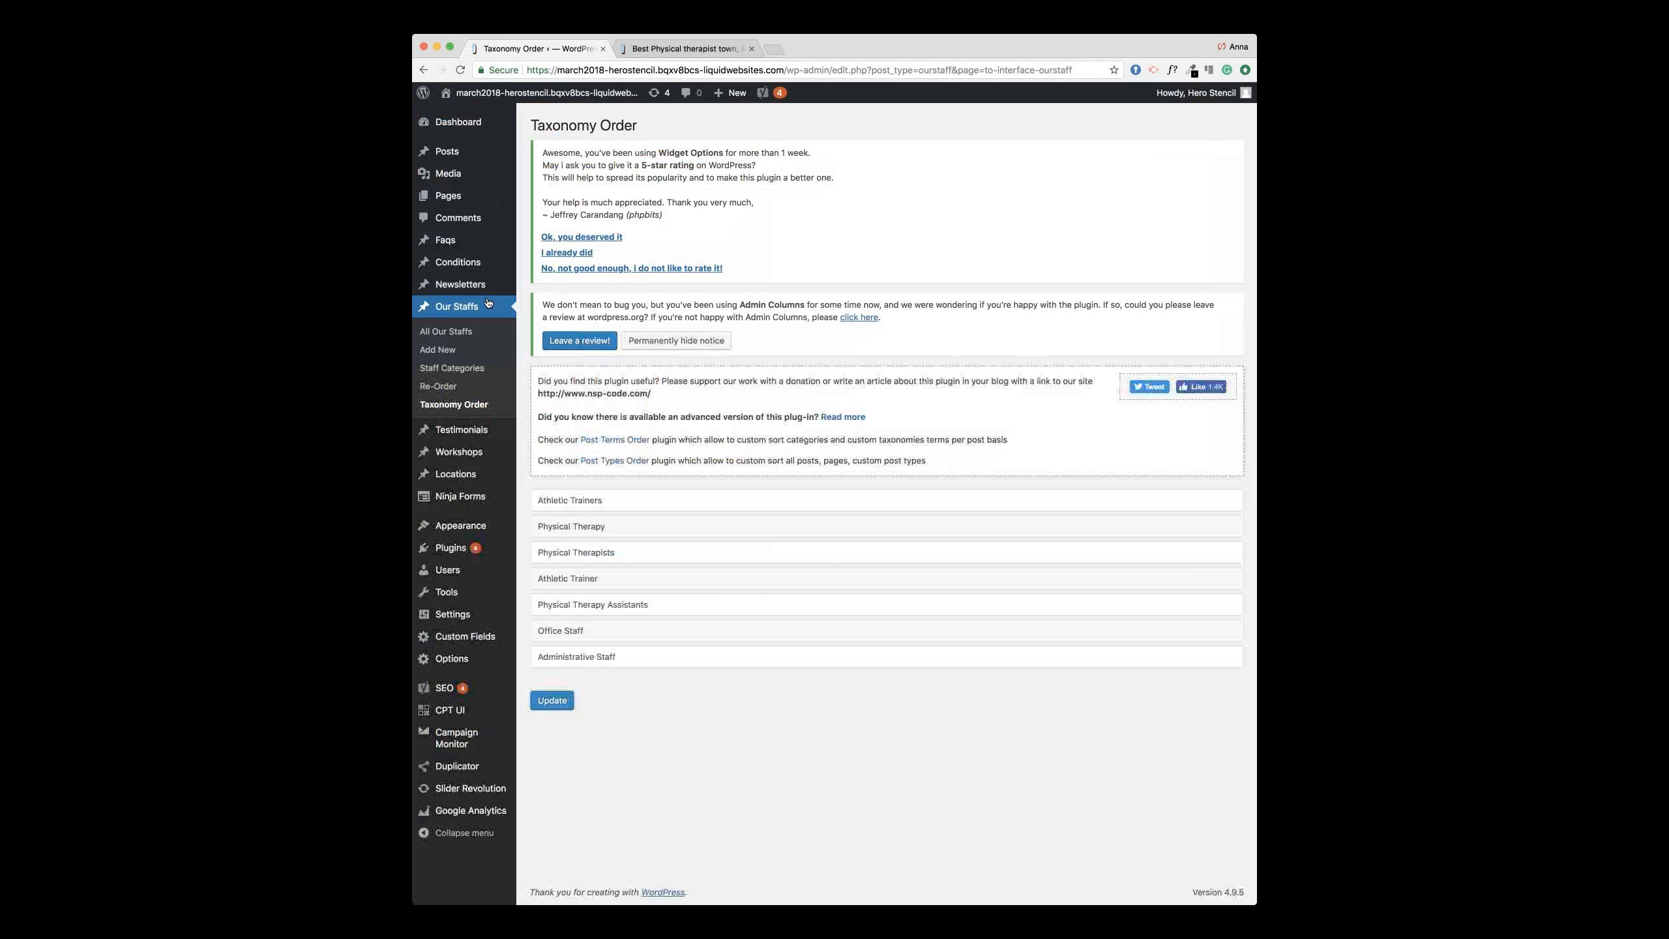
click(448, 386)
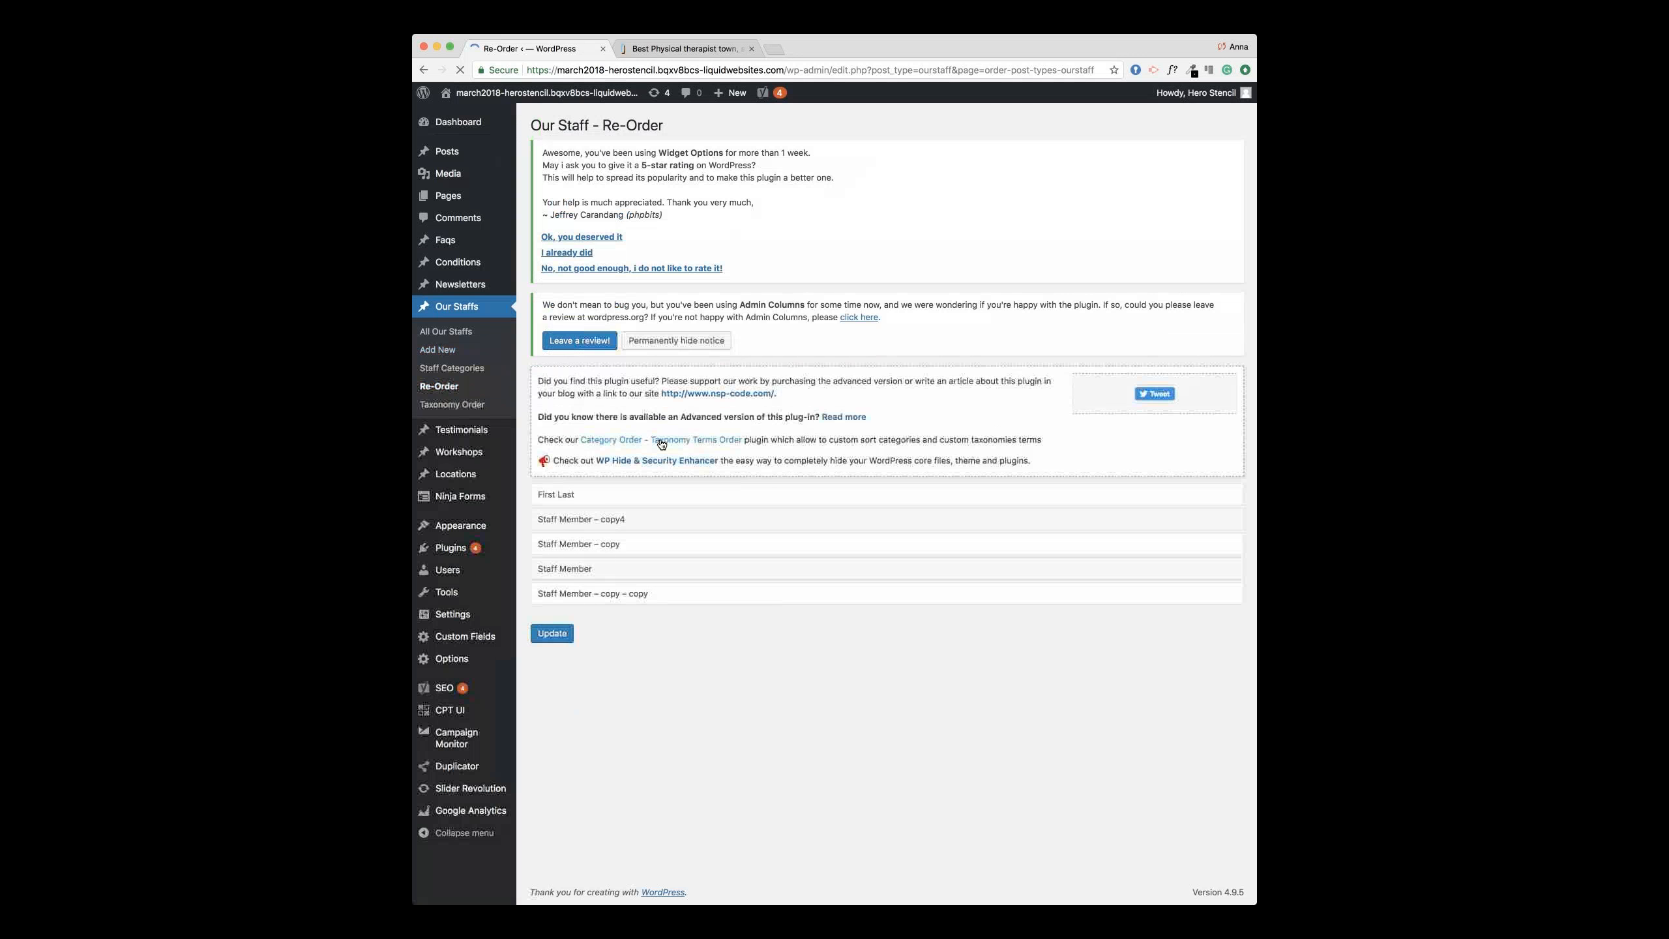
Step: Save the staff order with Staff Member – copy ahead of copy4 and reload the live page to confirm
click(545, 635)
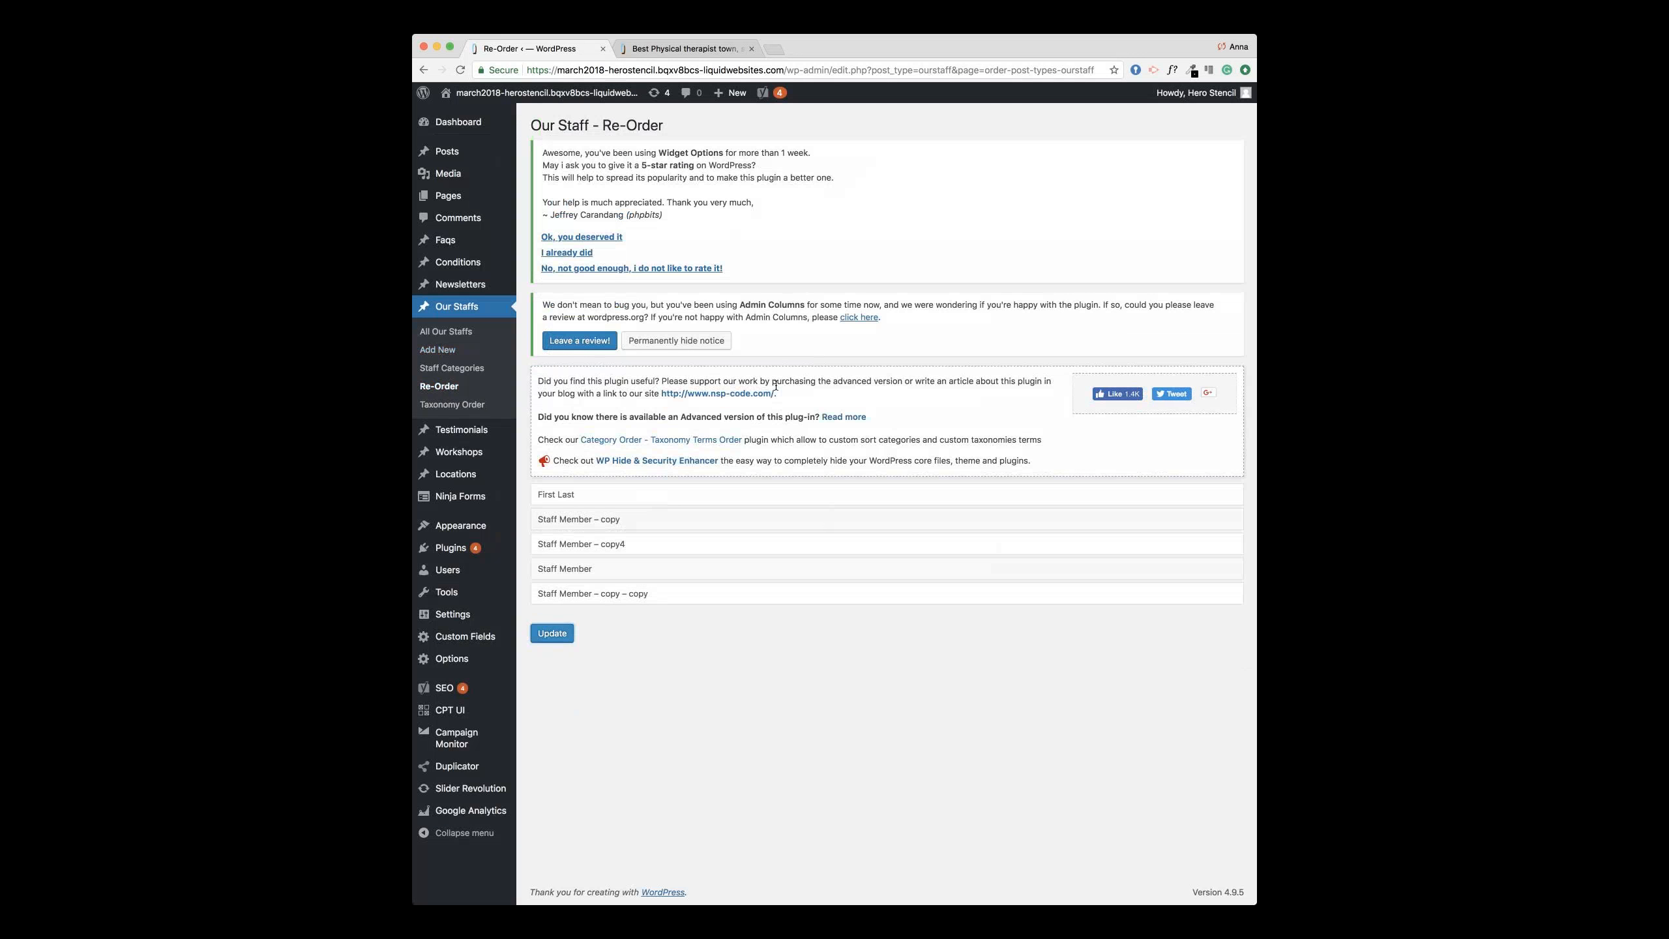
click(662, 49)
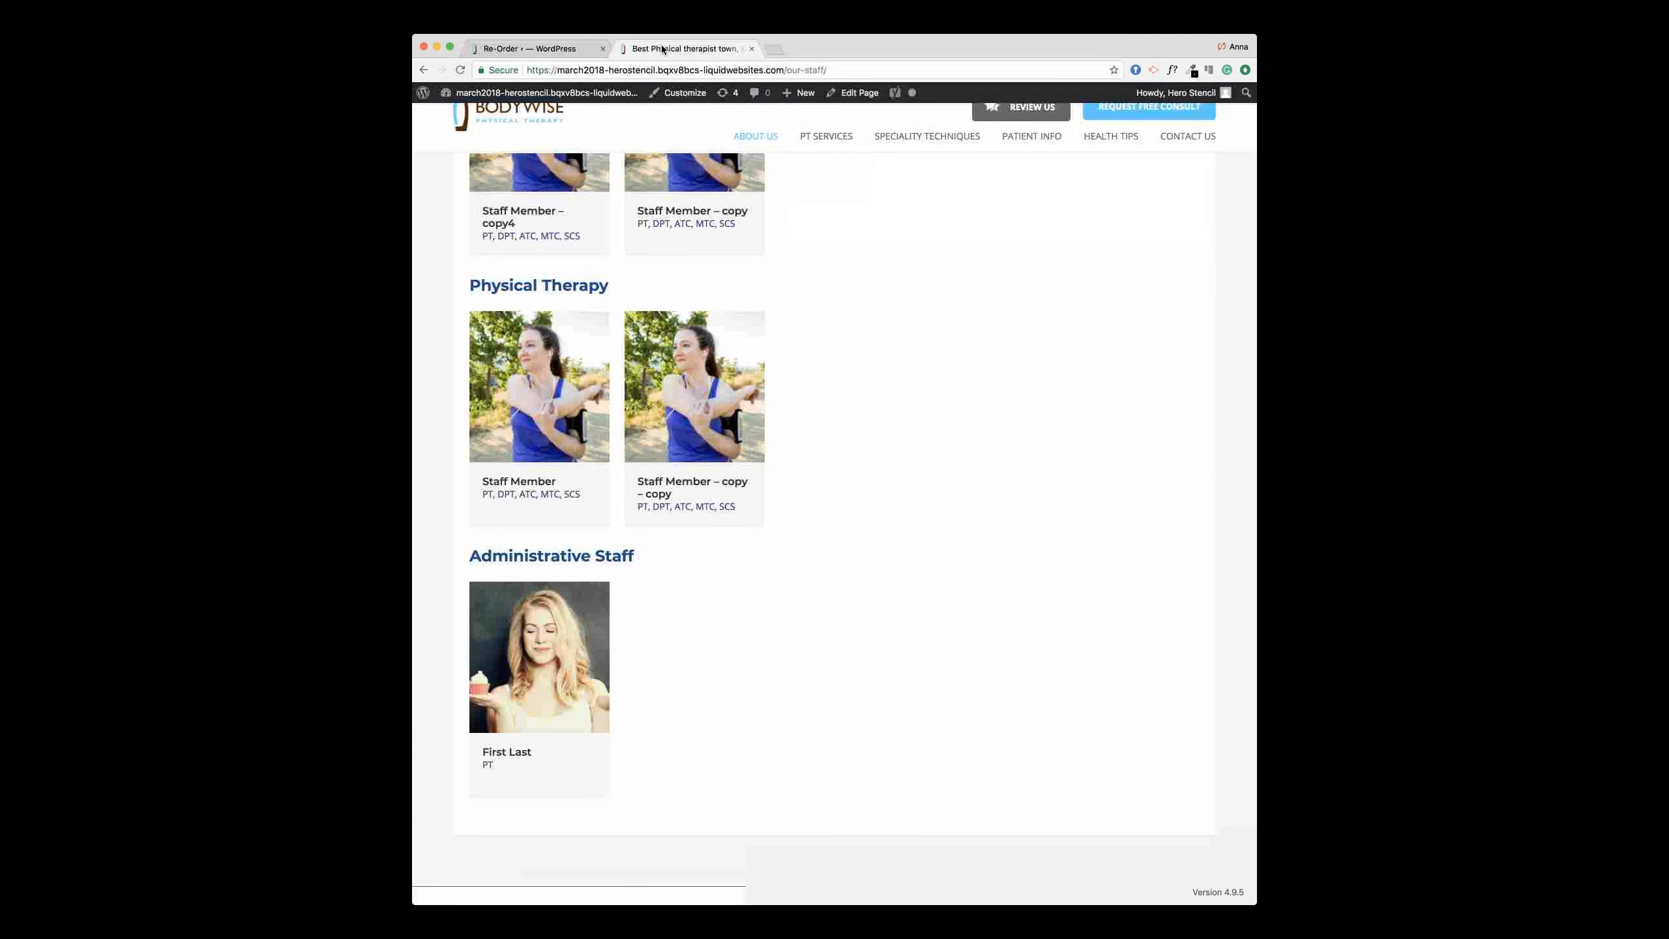
key(super+r)
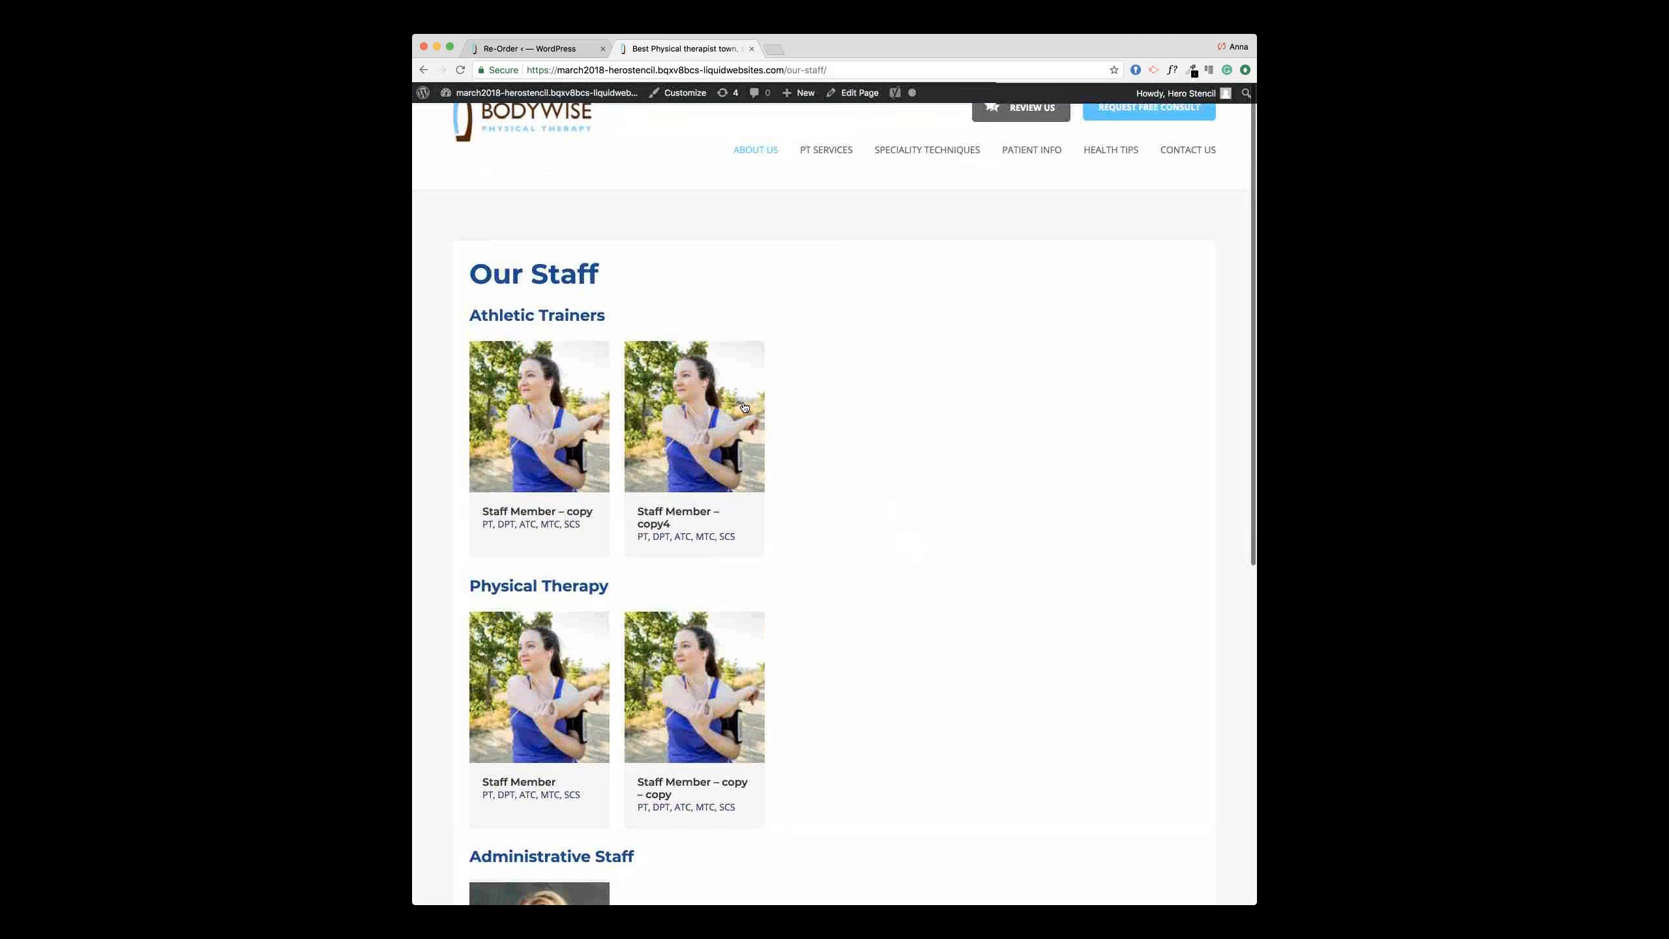
scroll(986, 322, down, 2)
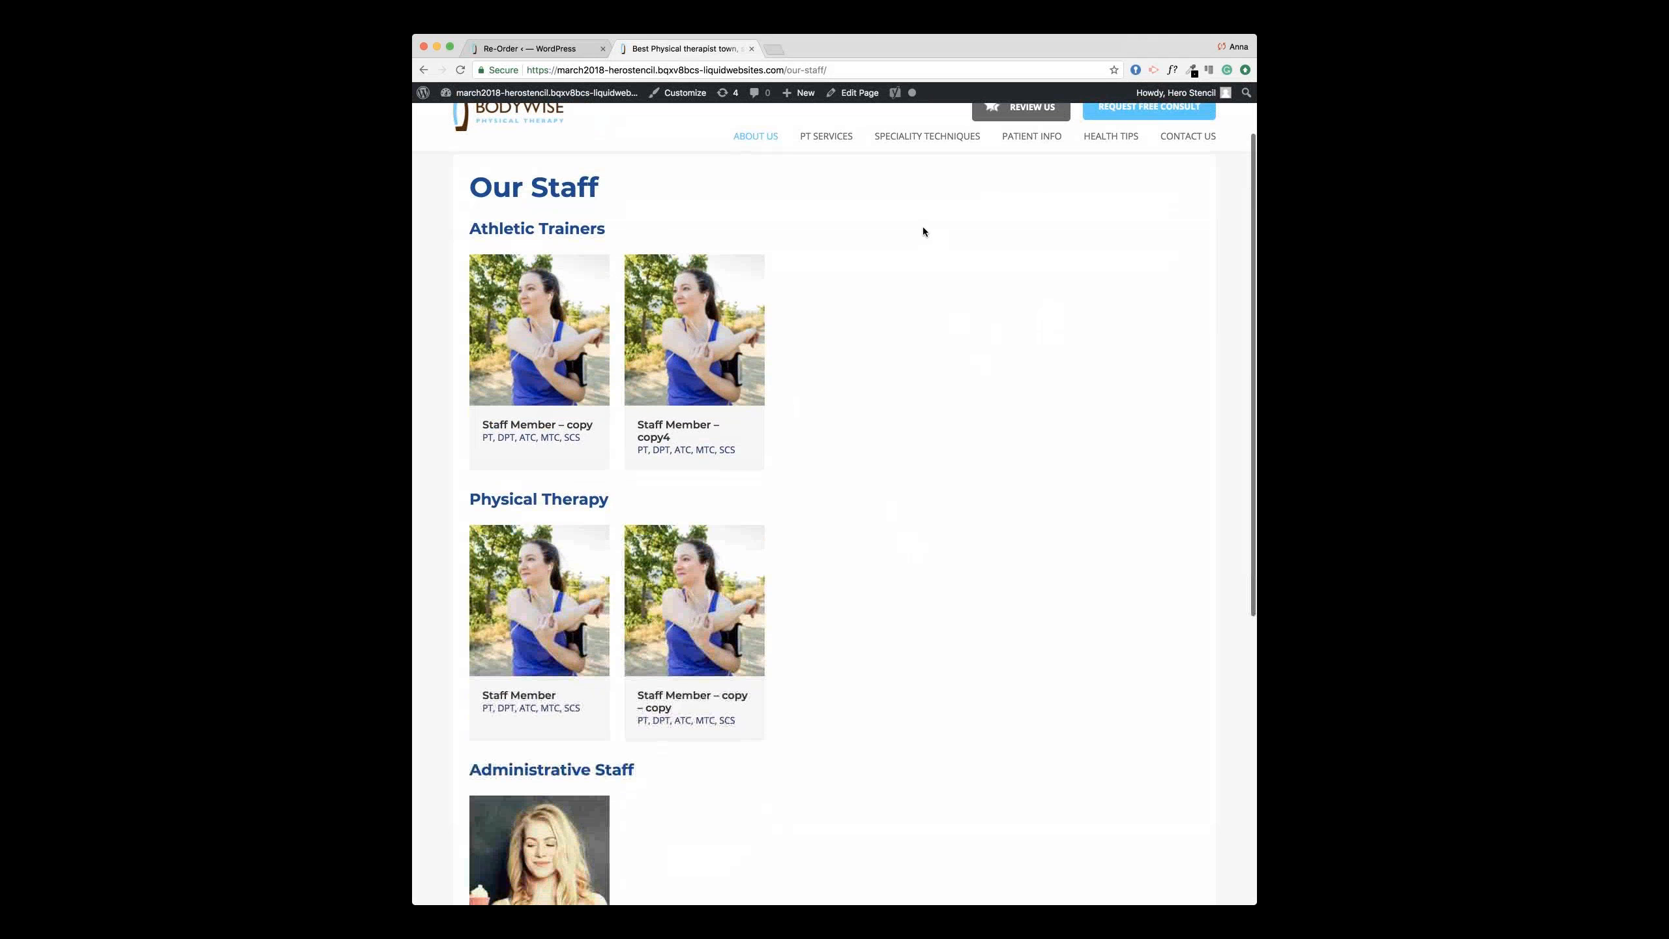
Step: Back in the admin, open the Media Library
click(545, 50)
mouse_move(477, 172)
click(537, 176)
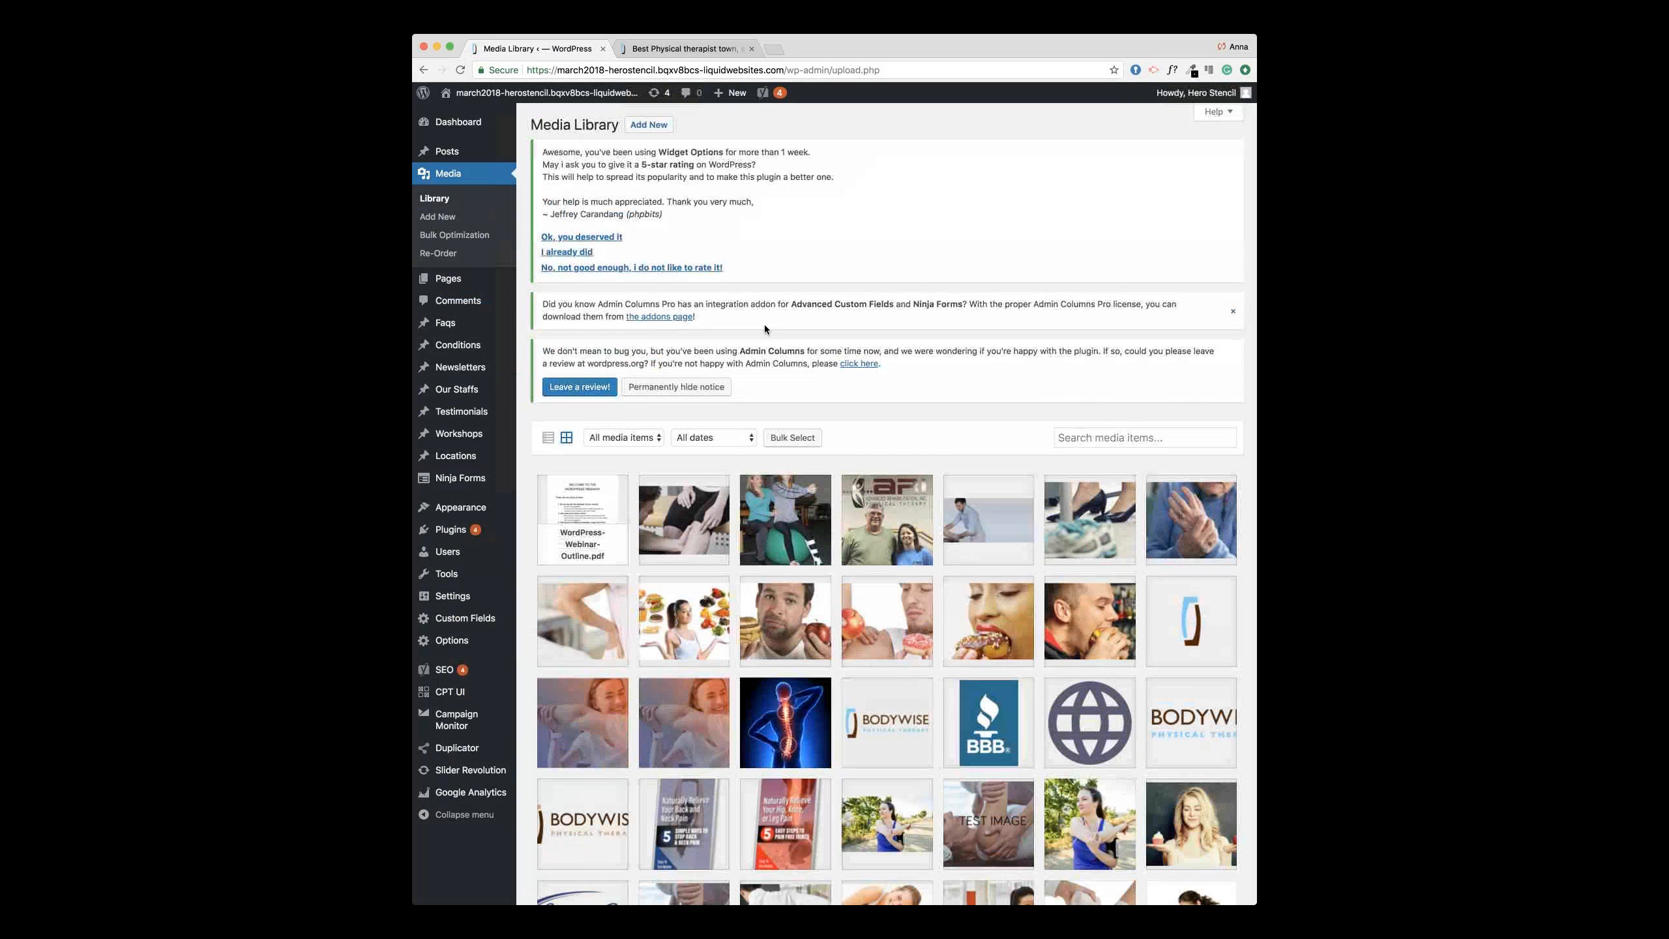
scroll(764, 323, down, 3)
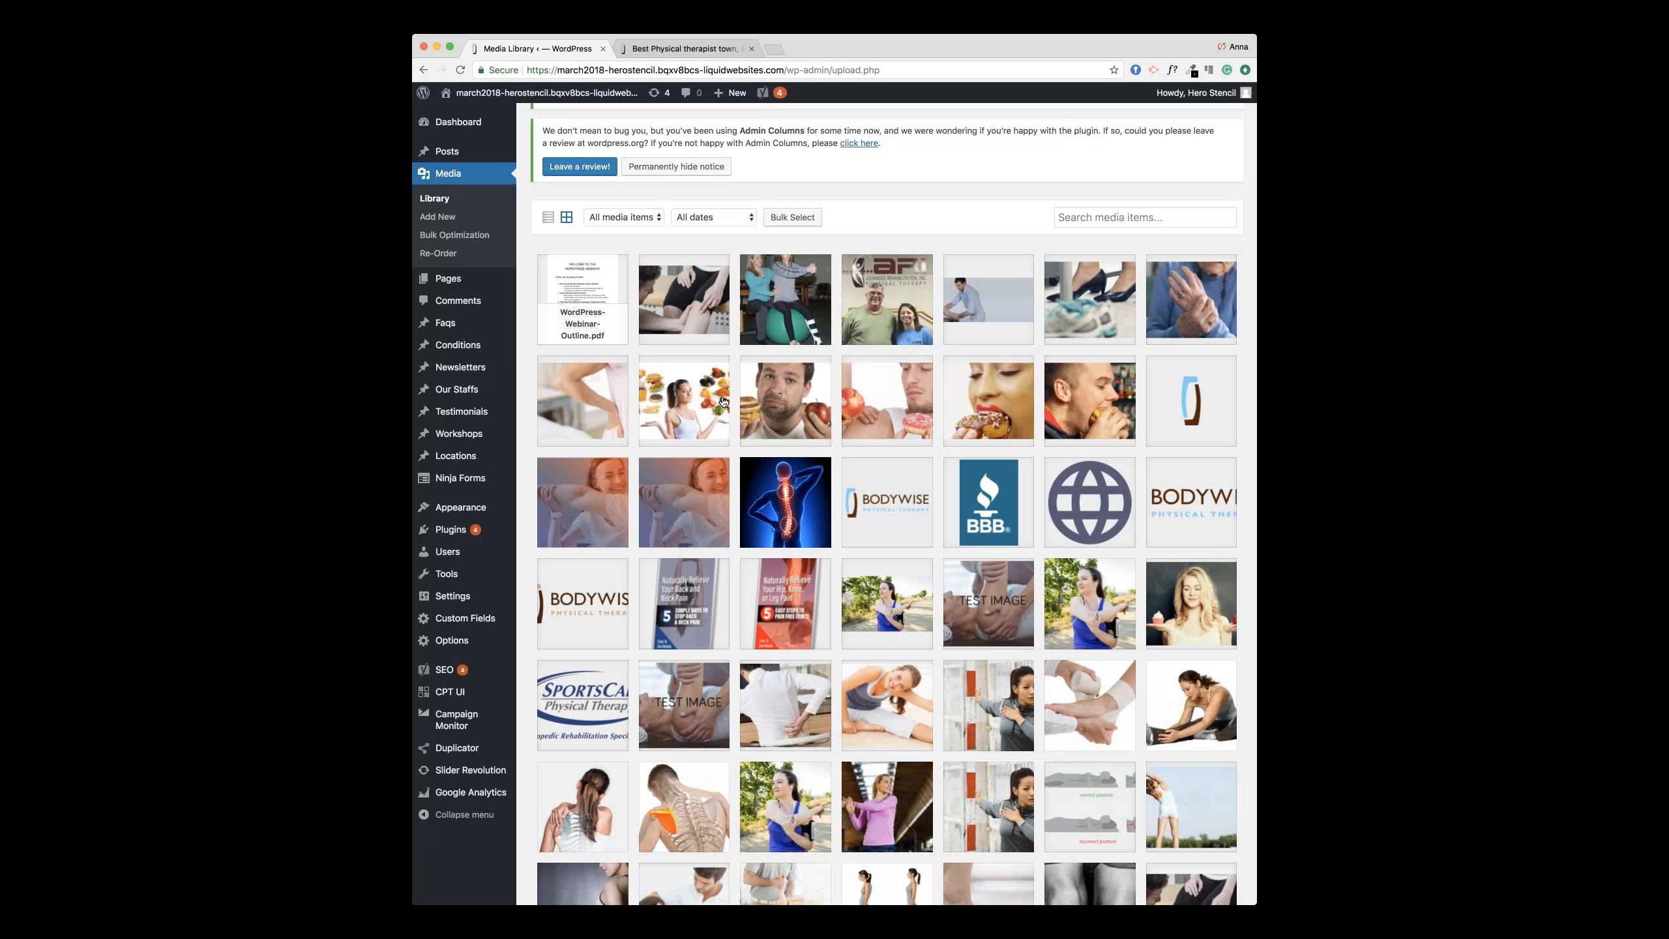
scroll(966, 427, down, 1)
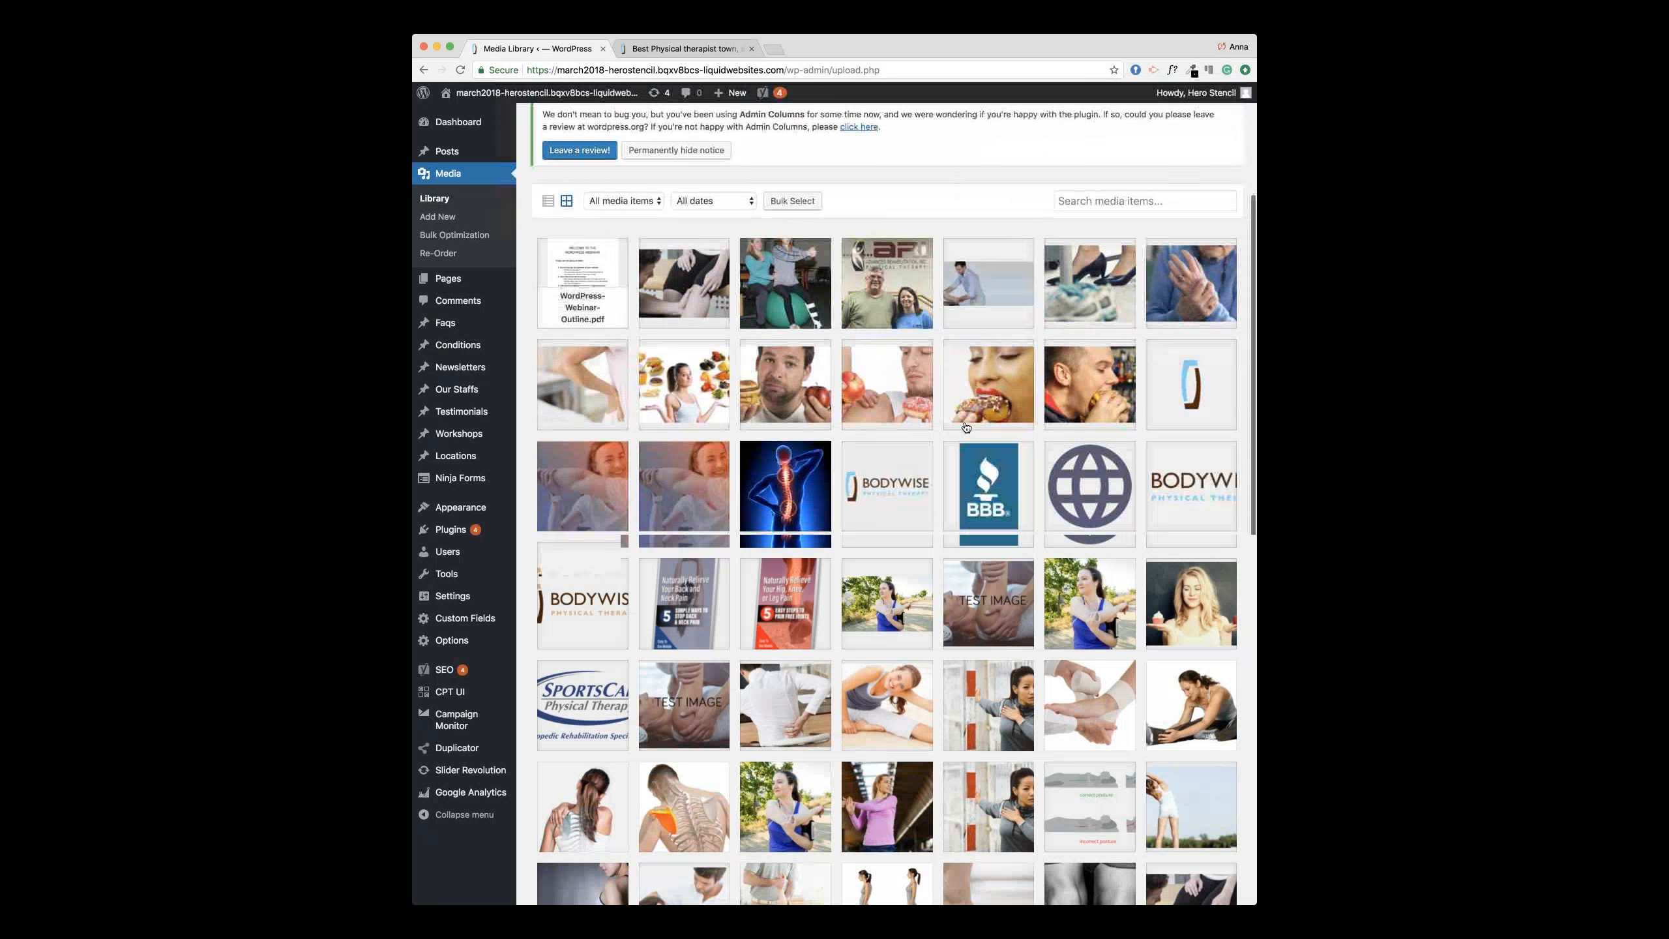
scroll(966, 427, down, 10)
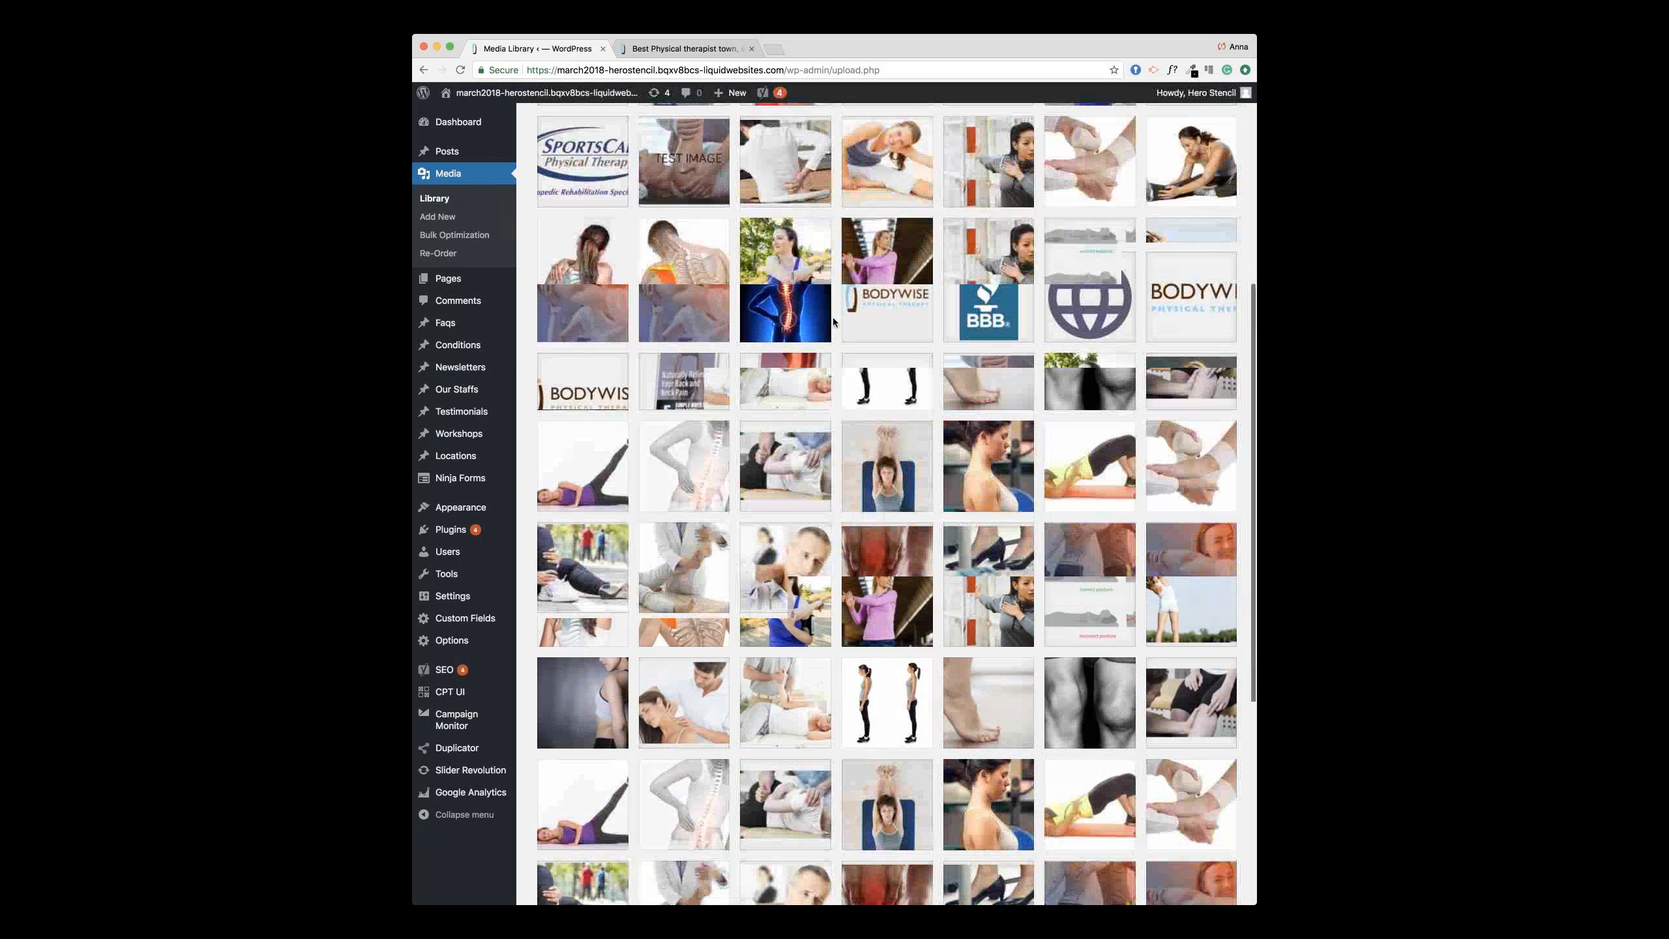
click(873, 313)
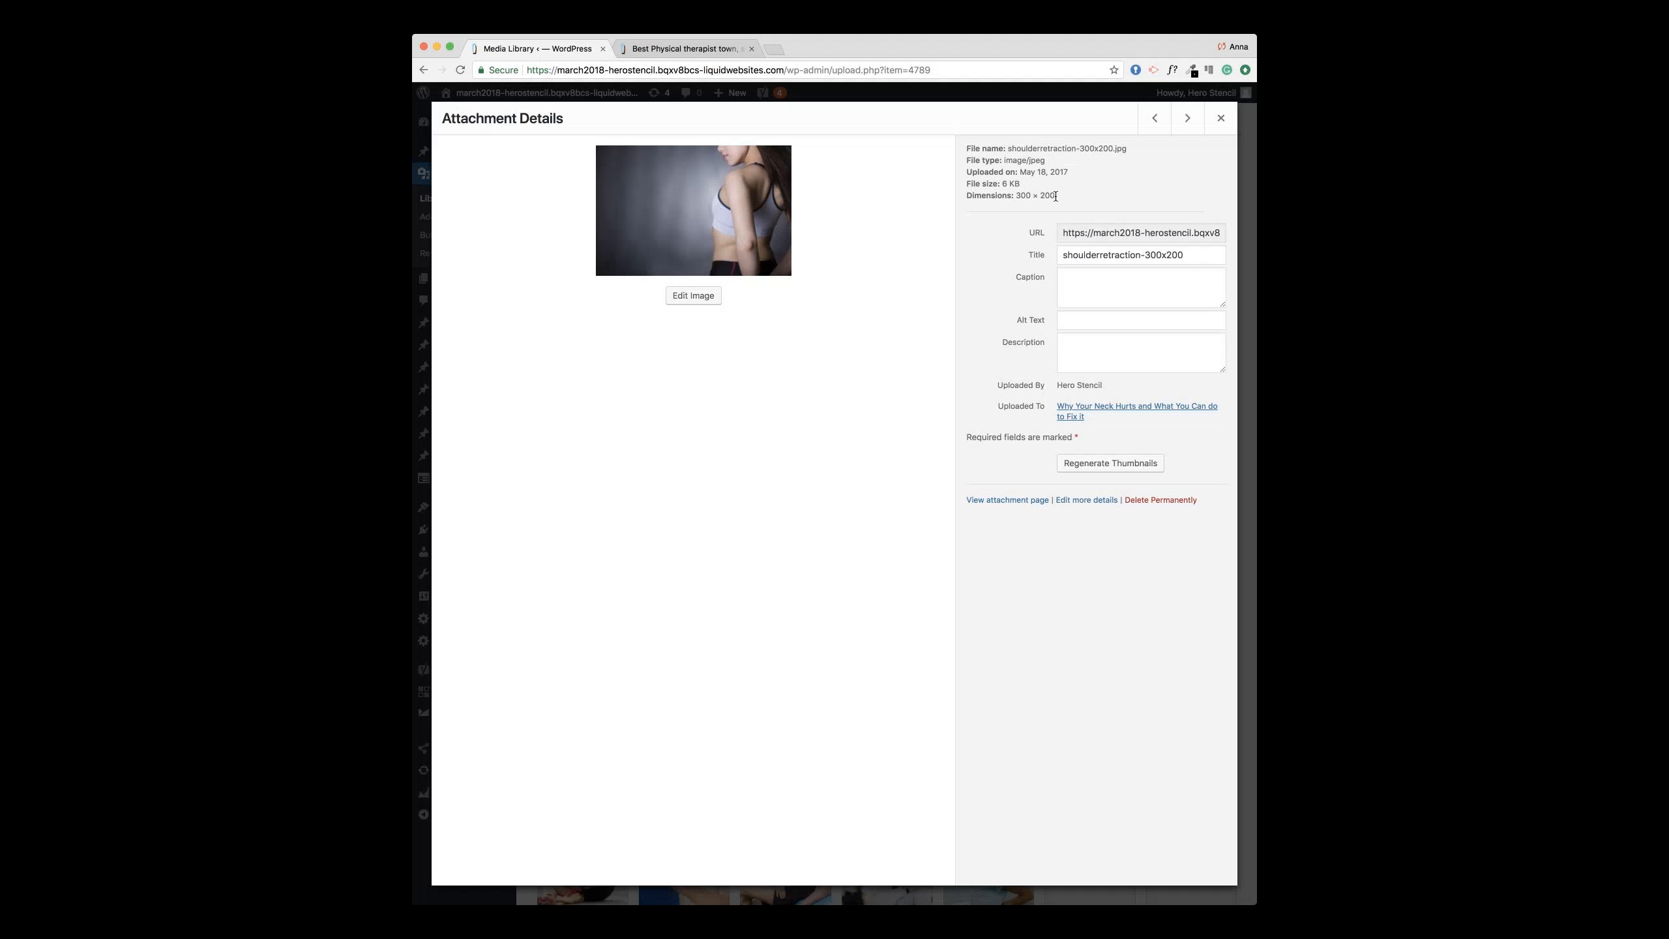
click(1221, 118)
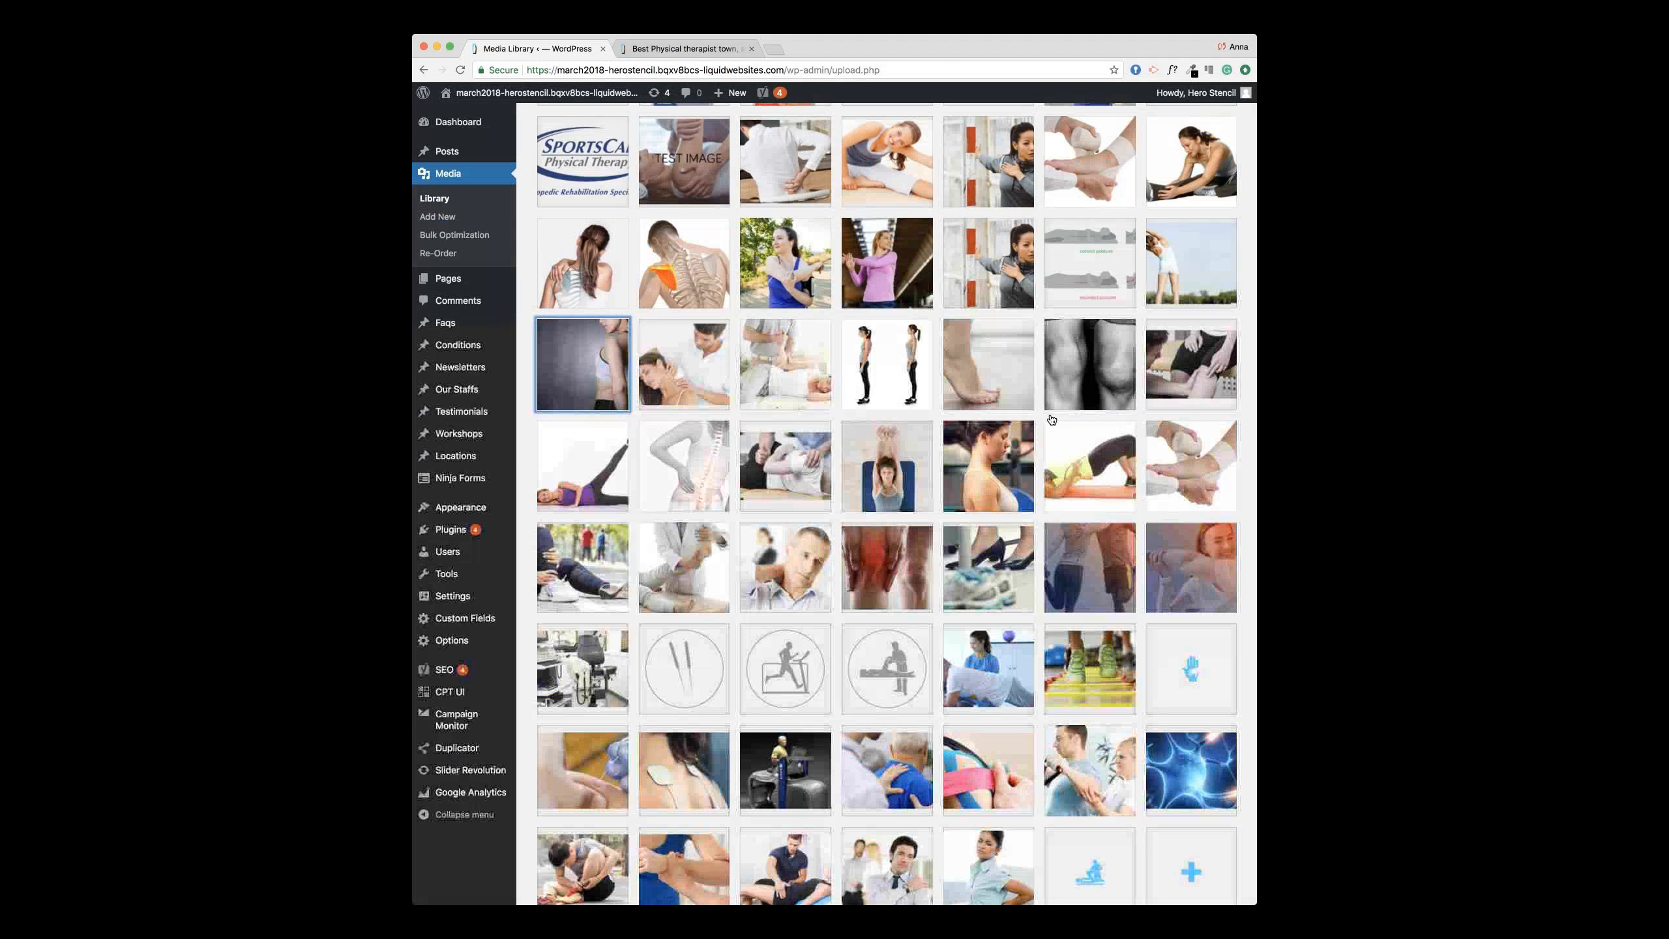
scroll(1051, 419, up, 3)
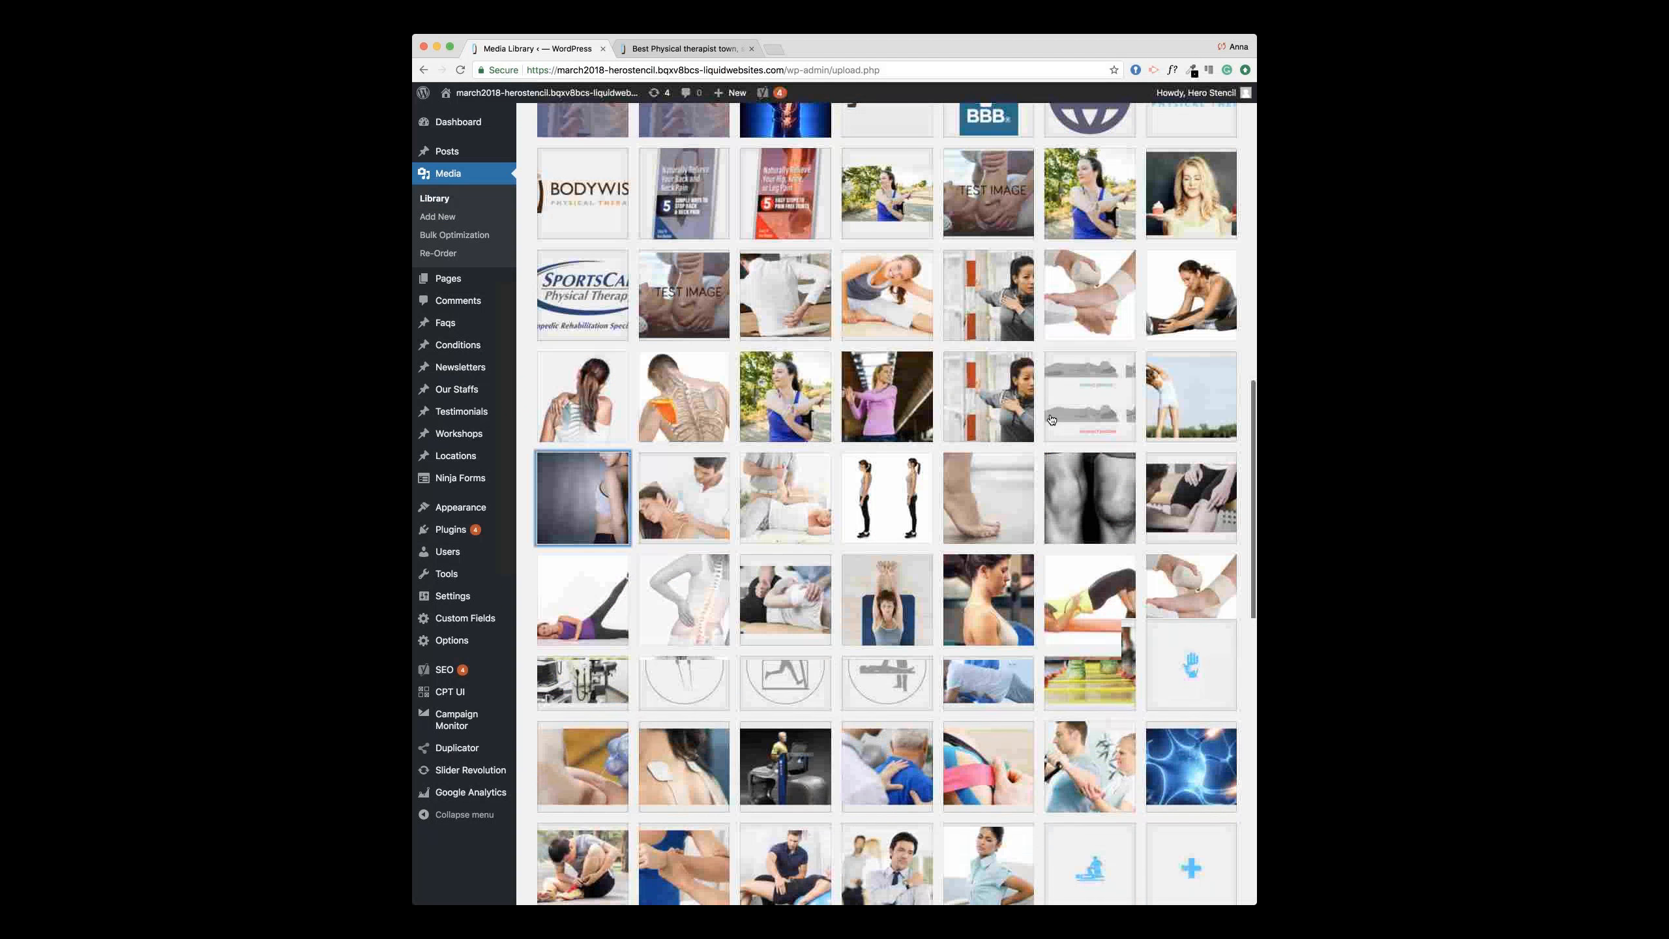
scroll(1051, 419, up, 5)
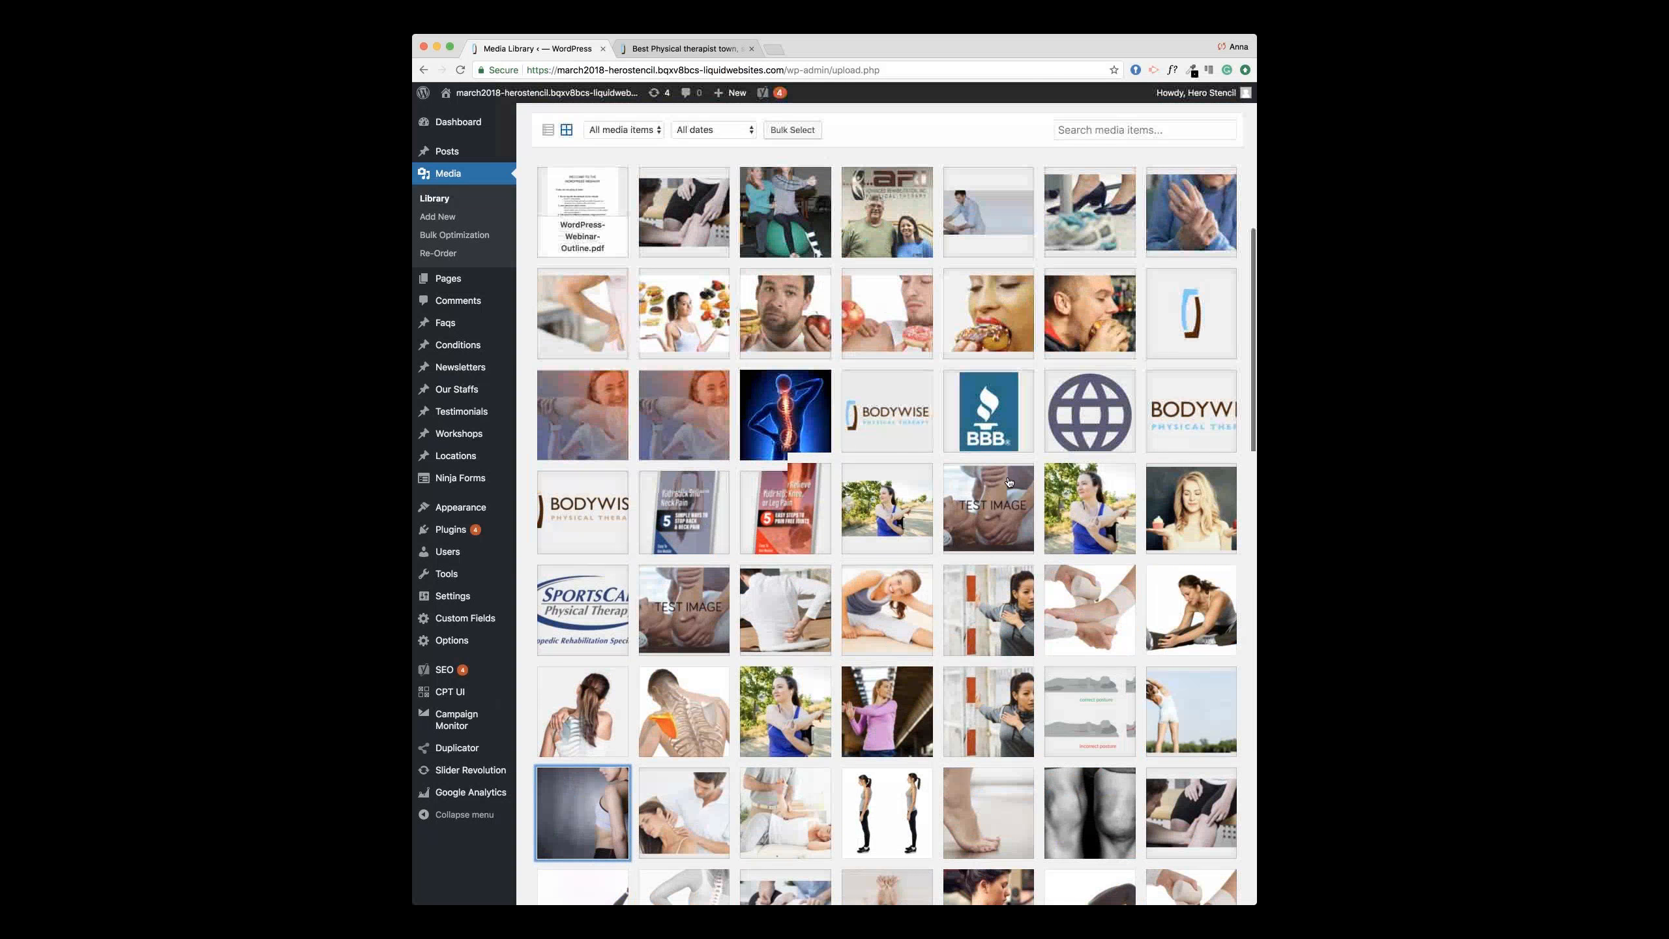
scroll(799, 465, up, 3)
Step: Scale the junk food image down to 768 × 300
click(936, 352)
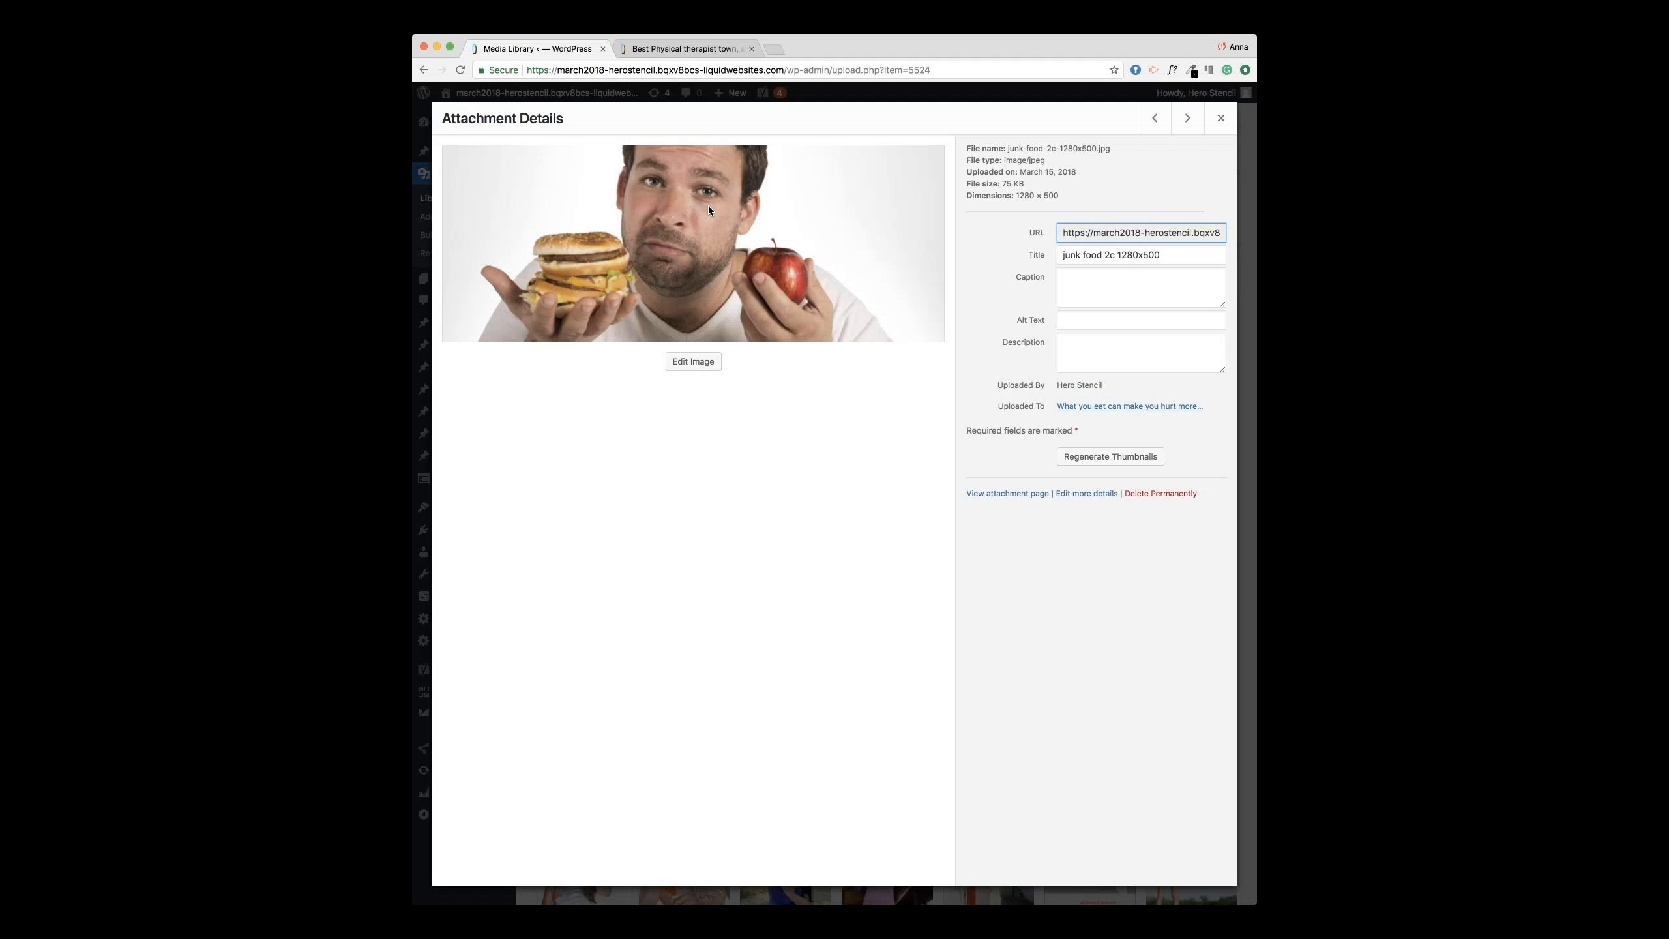
click(718, 365)
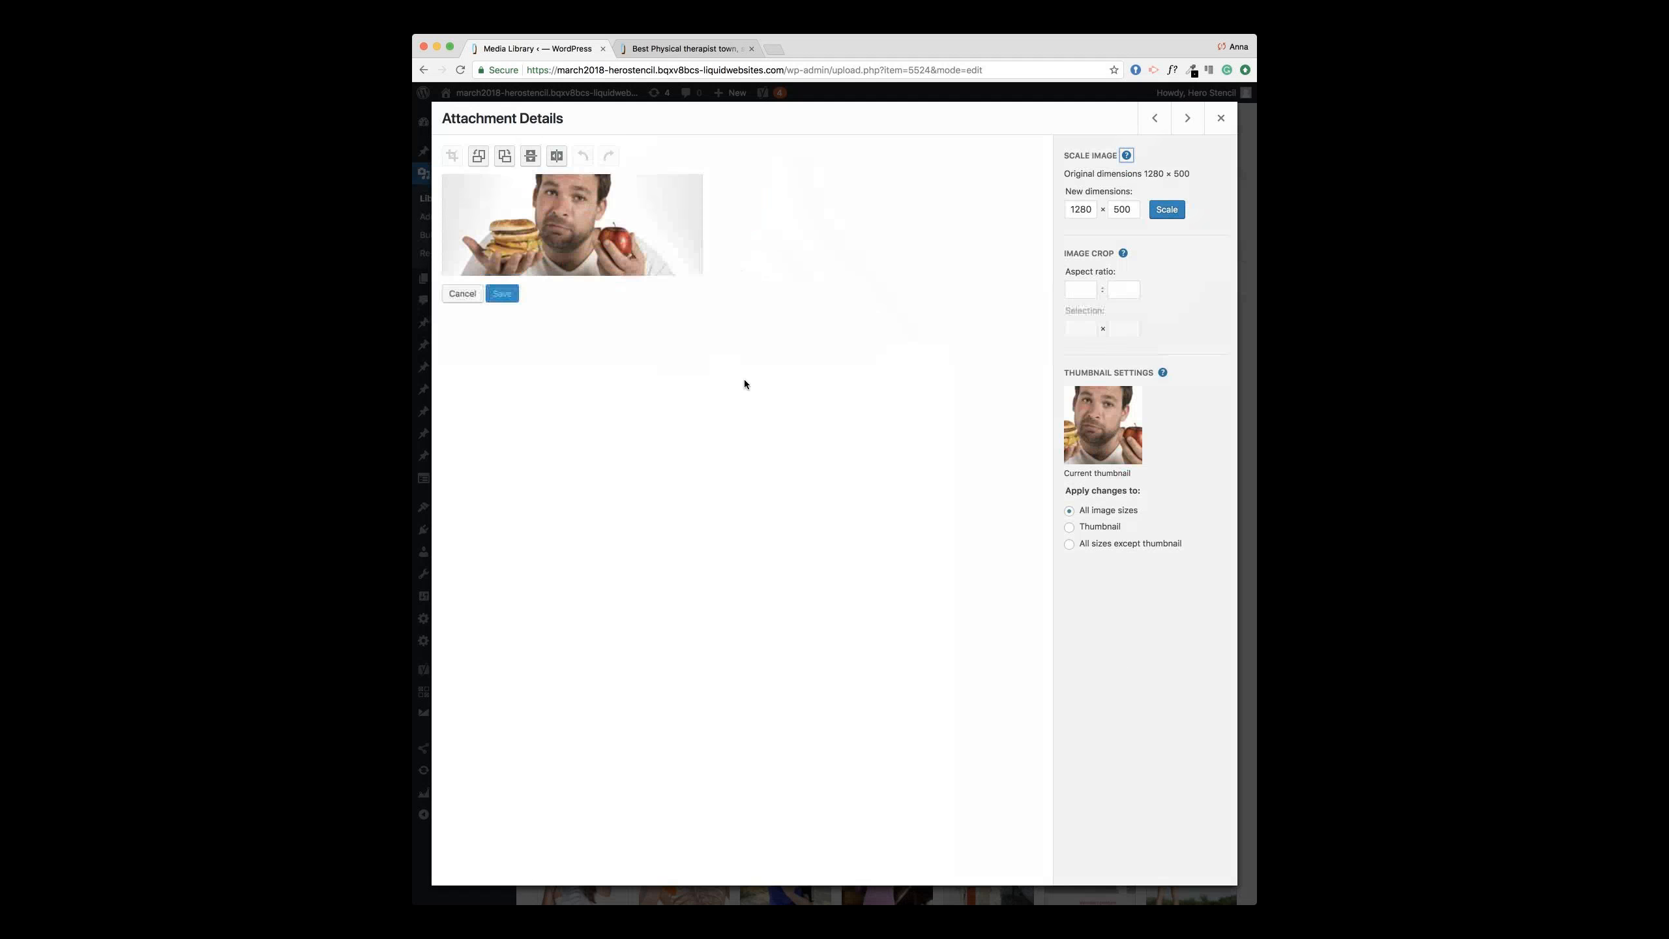
double_click(1083, 215)
text(3)
double_click(1129, 208)
text(300)
click(1163, 211)
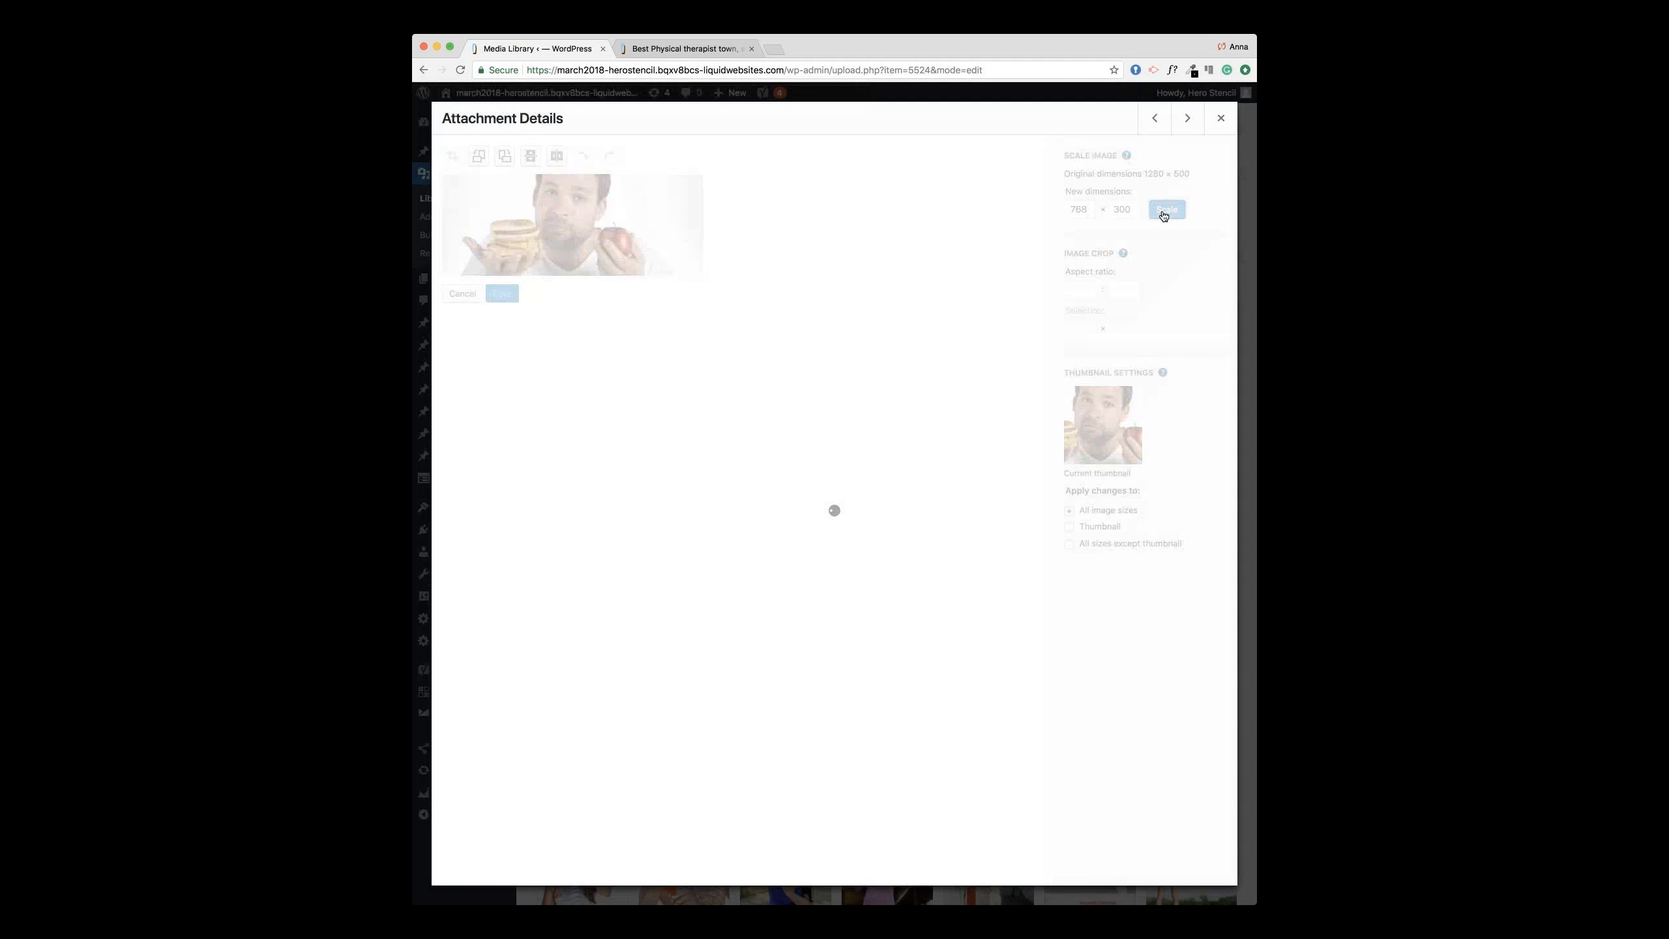
Step: Crop the image to a 300 × 300 square centred on the man and save it
click(1221, 119)
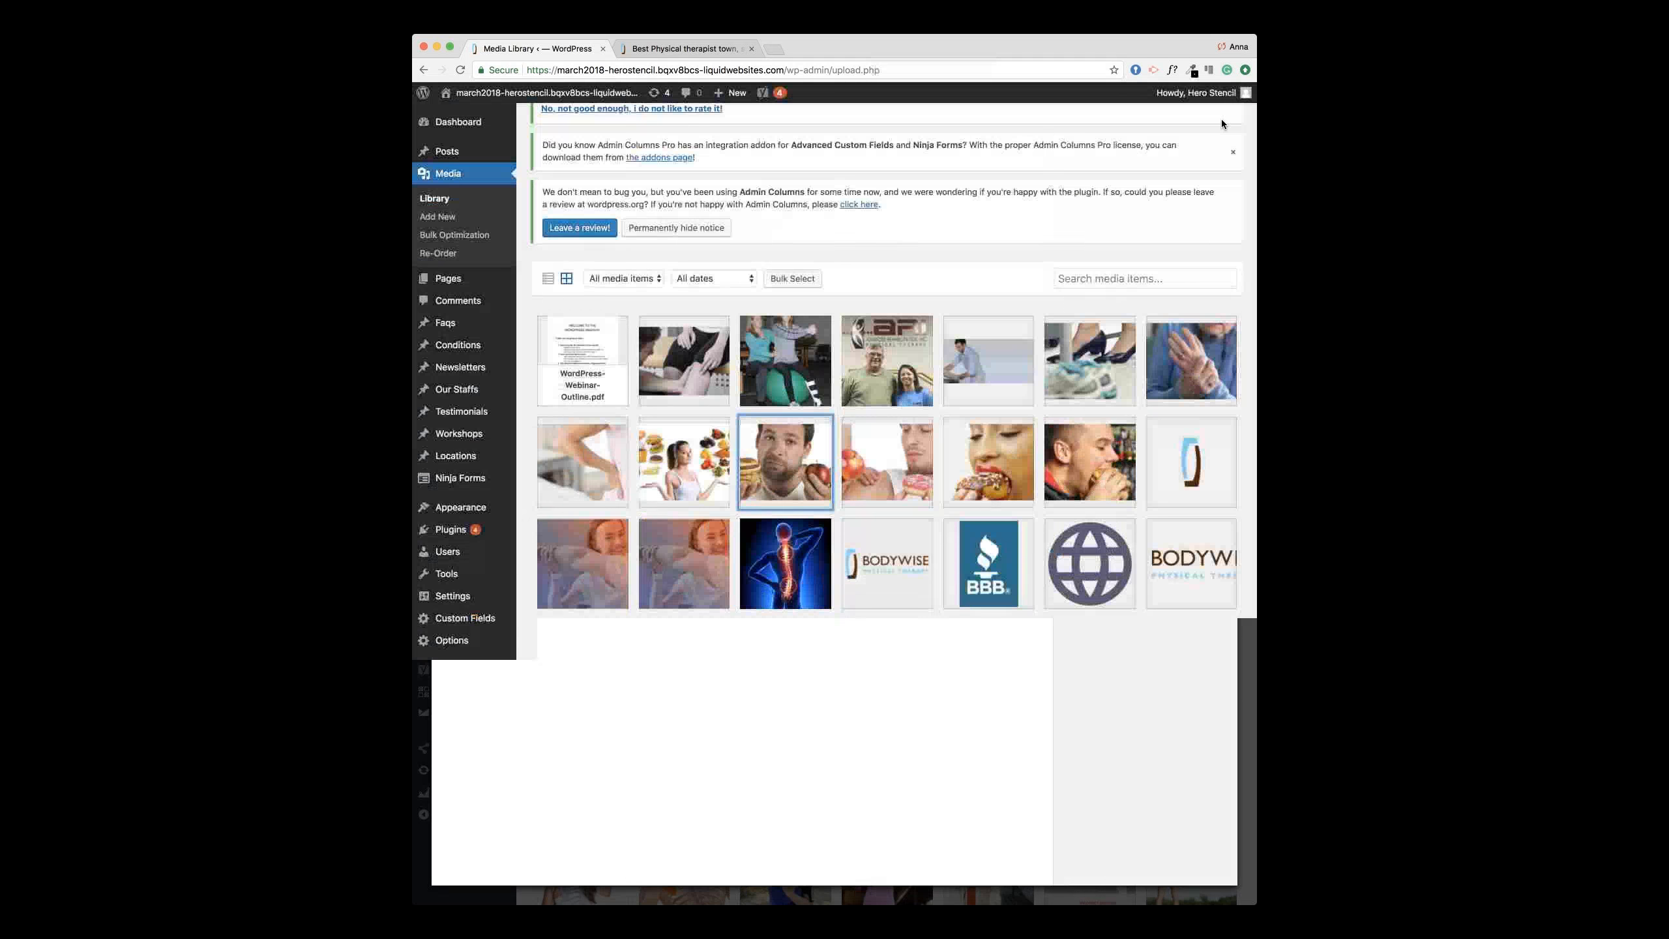
click(790, 485)
click(715, 367)
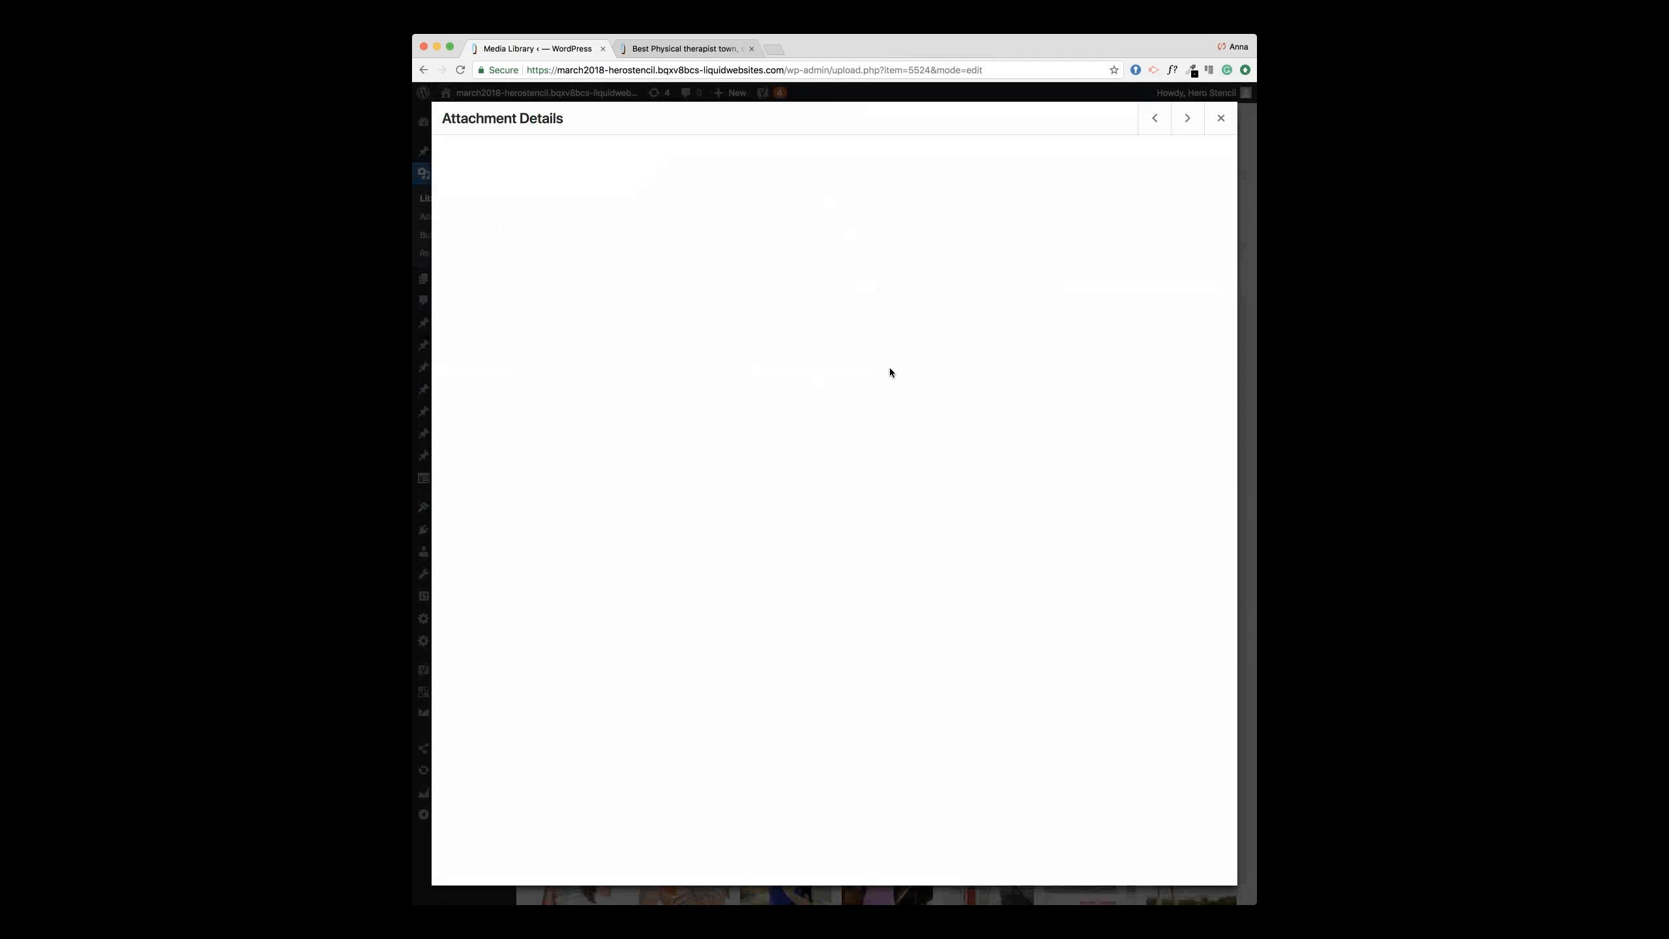
drag(509, 184, 655, 300)
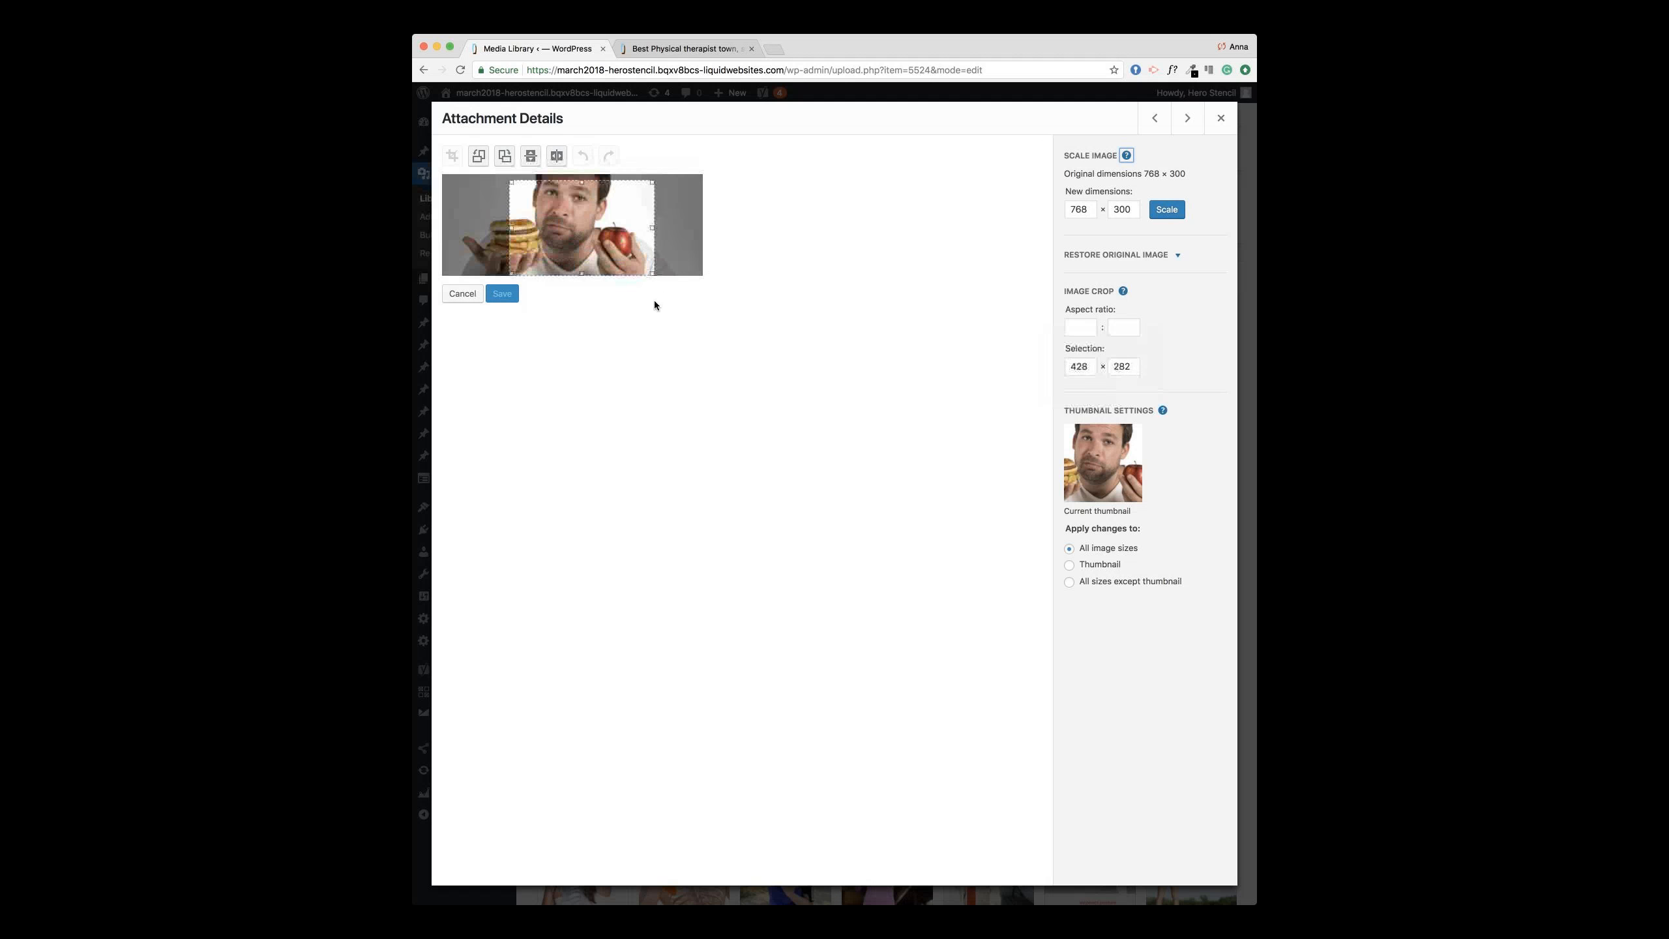
double_click(1080, 367)
text(300)
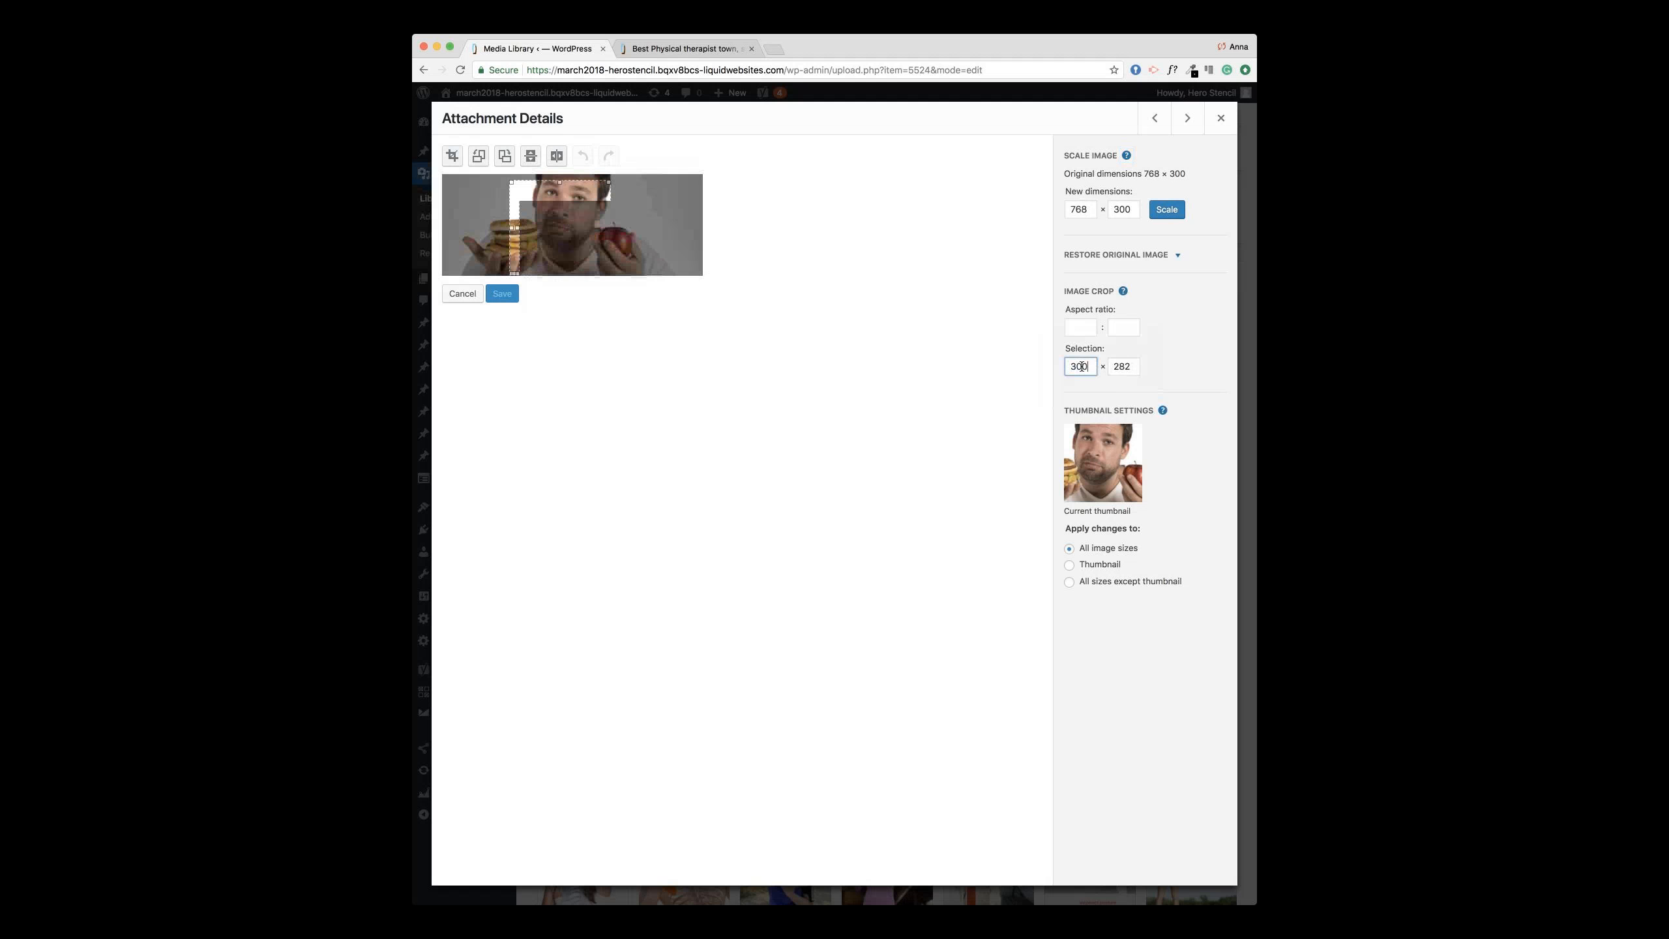
double_click(1128, 367)
text(300)
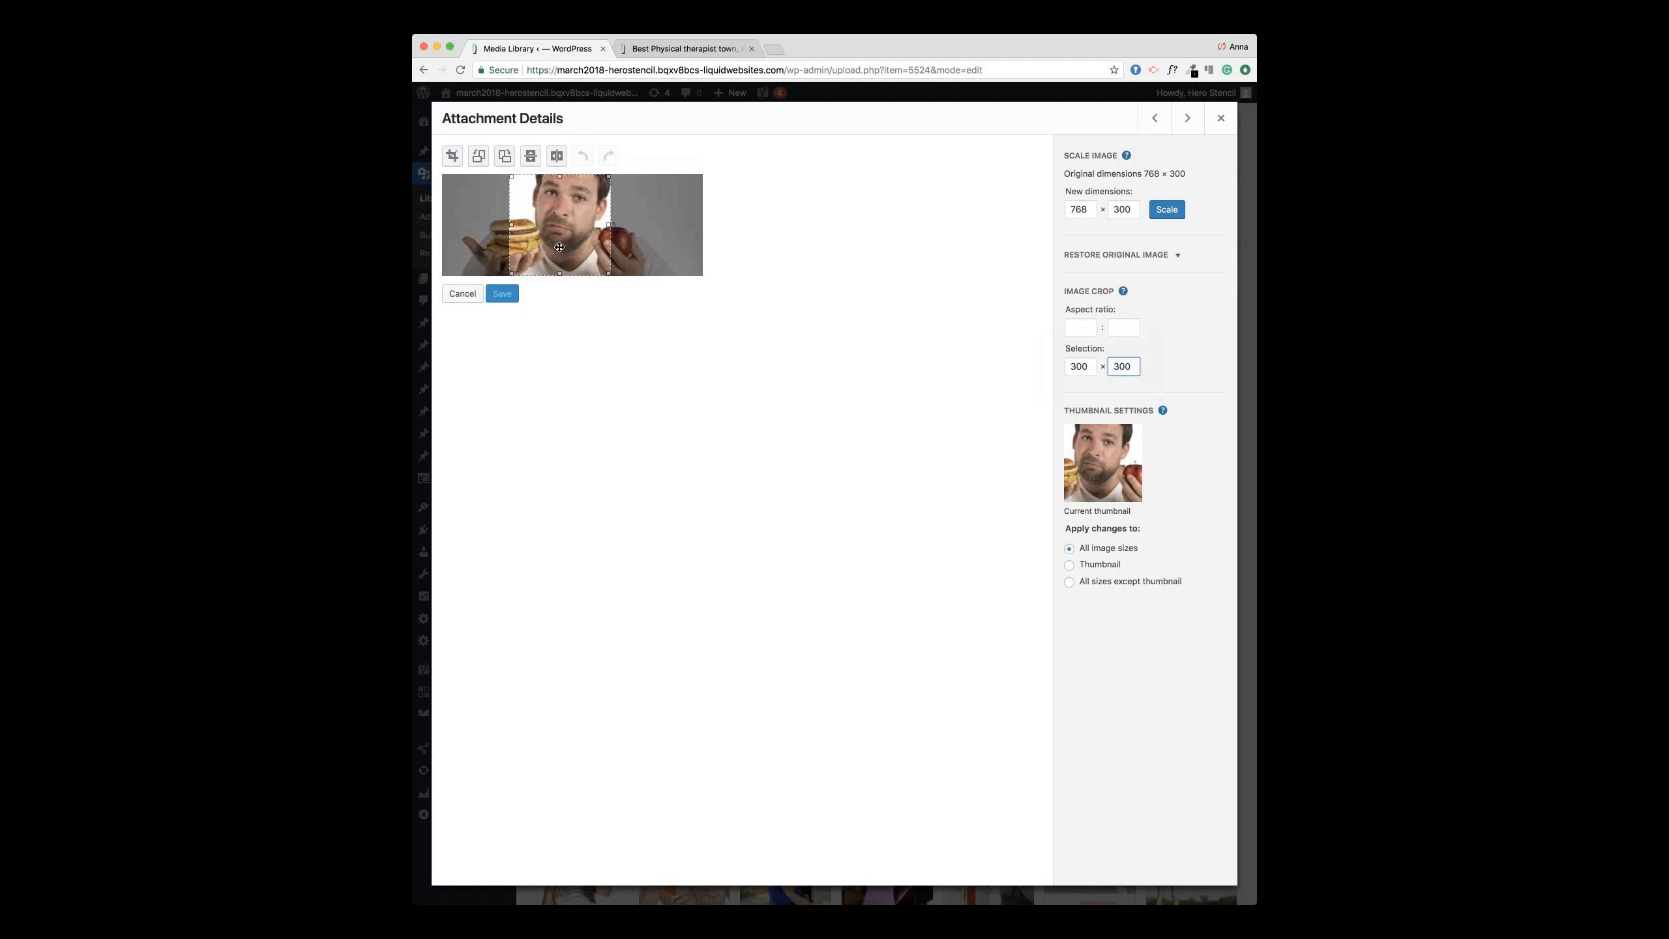
mouse_move(559, 246)
mouse_down()
mouse_move(583, 246)
mouse_move(569, 245)
mouse_up()
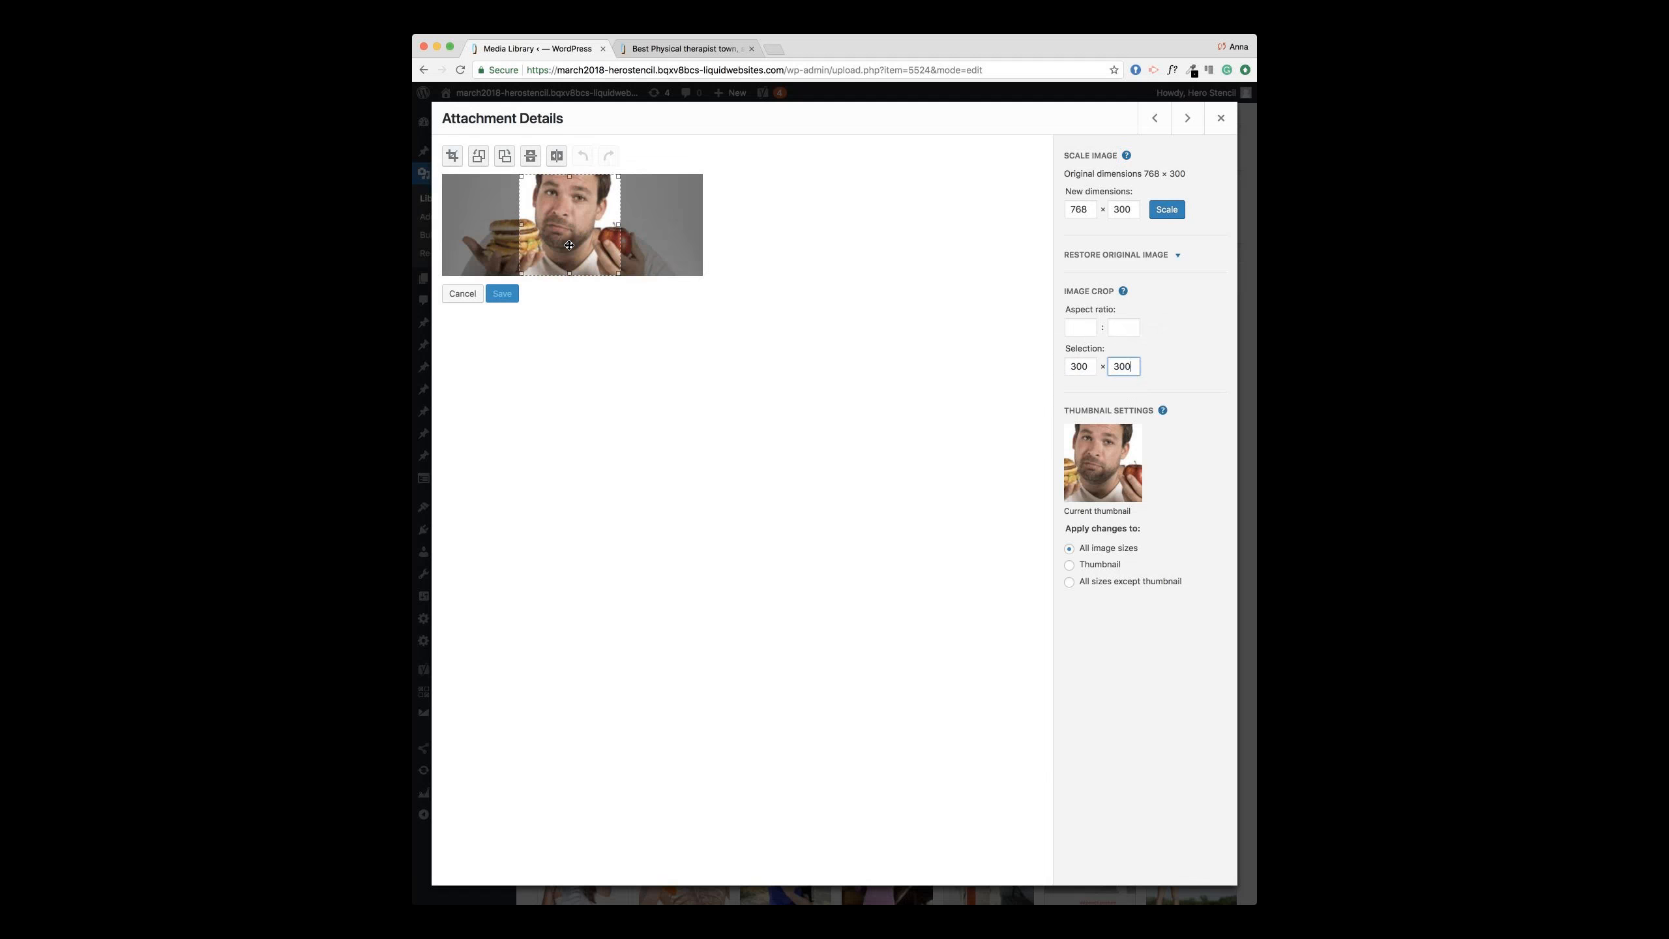
click(451, 155)
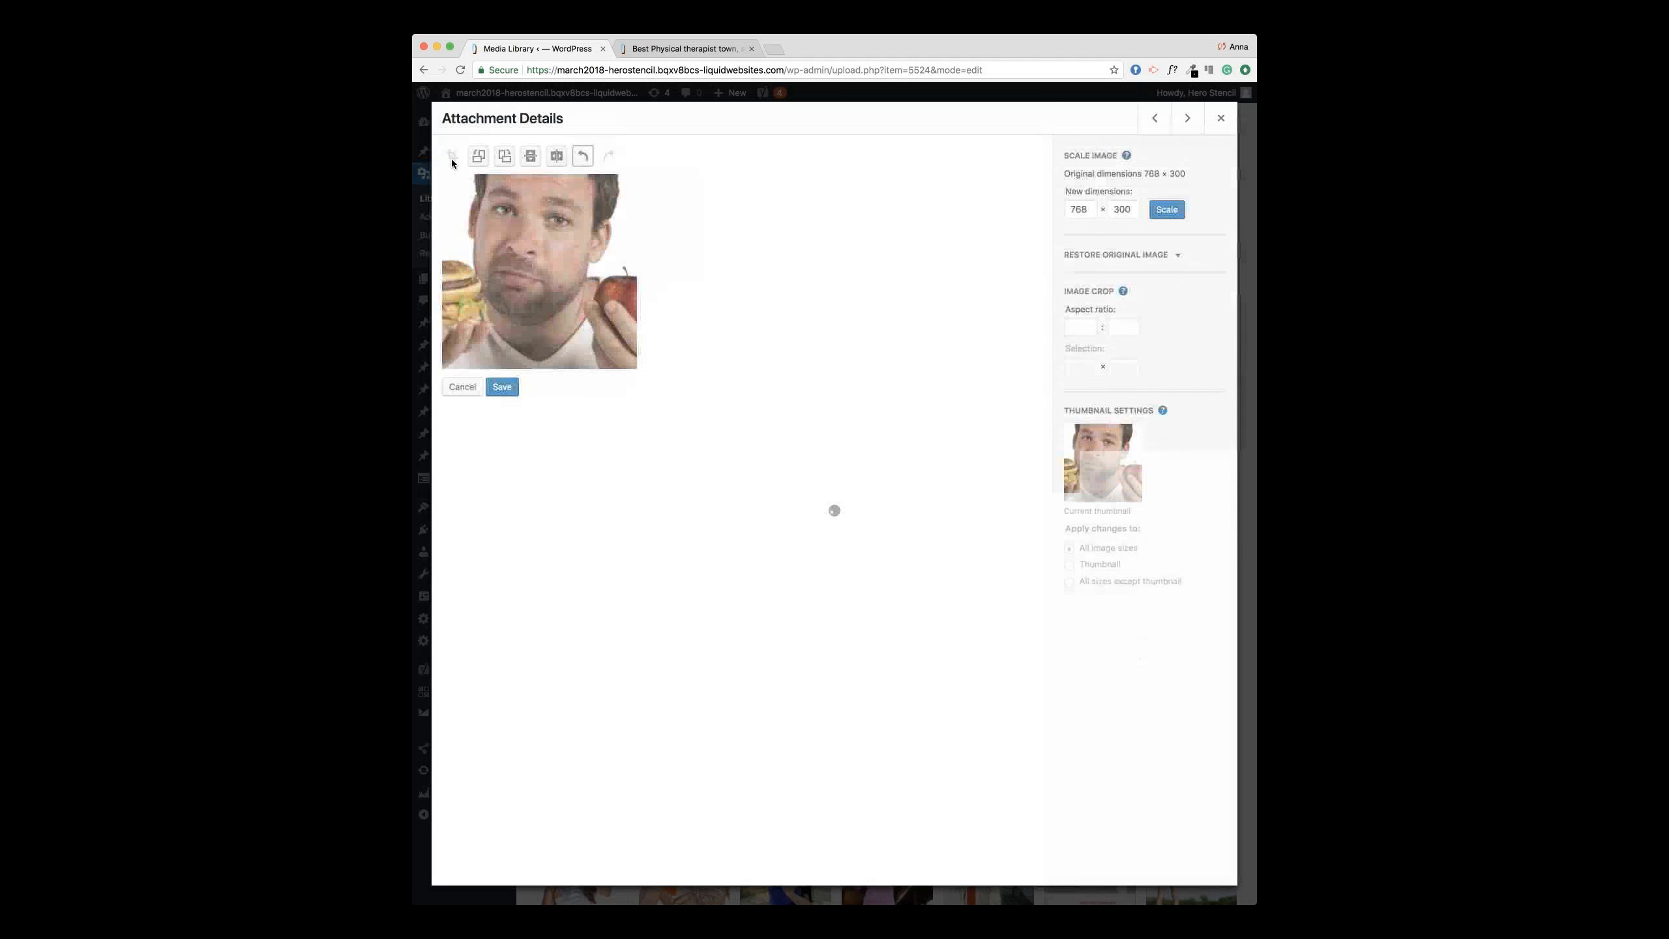
click(504, 385)
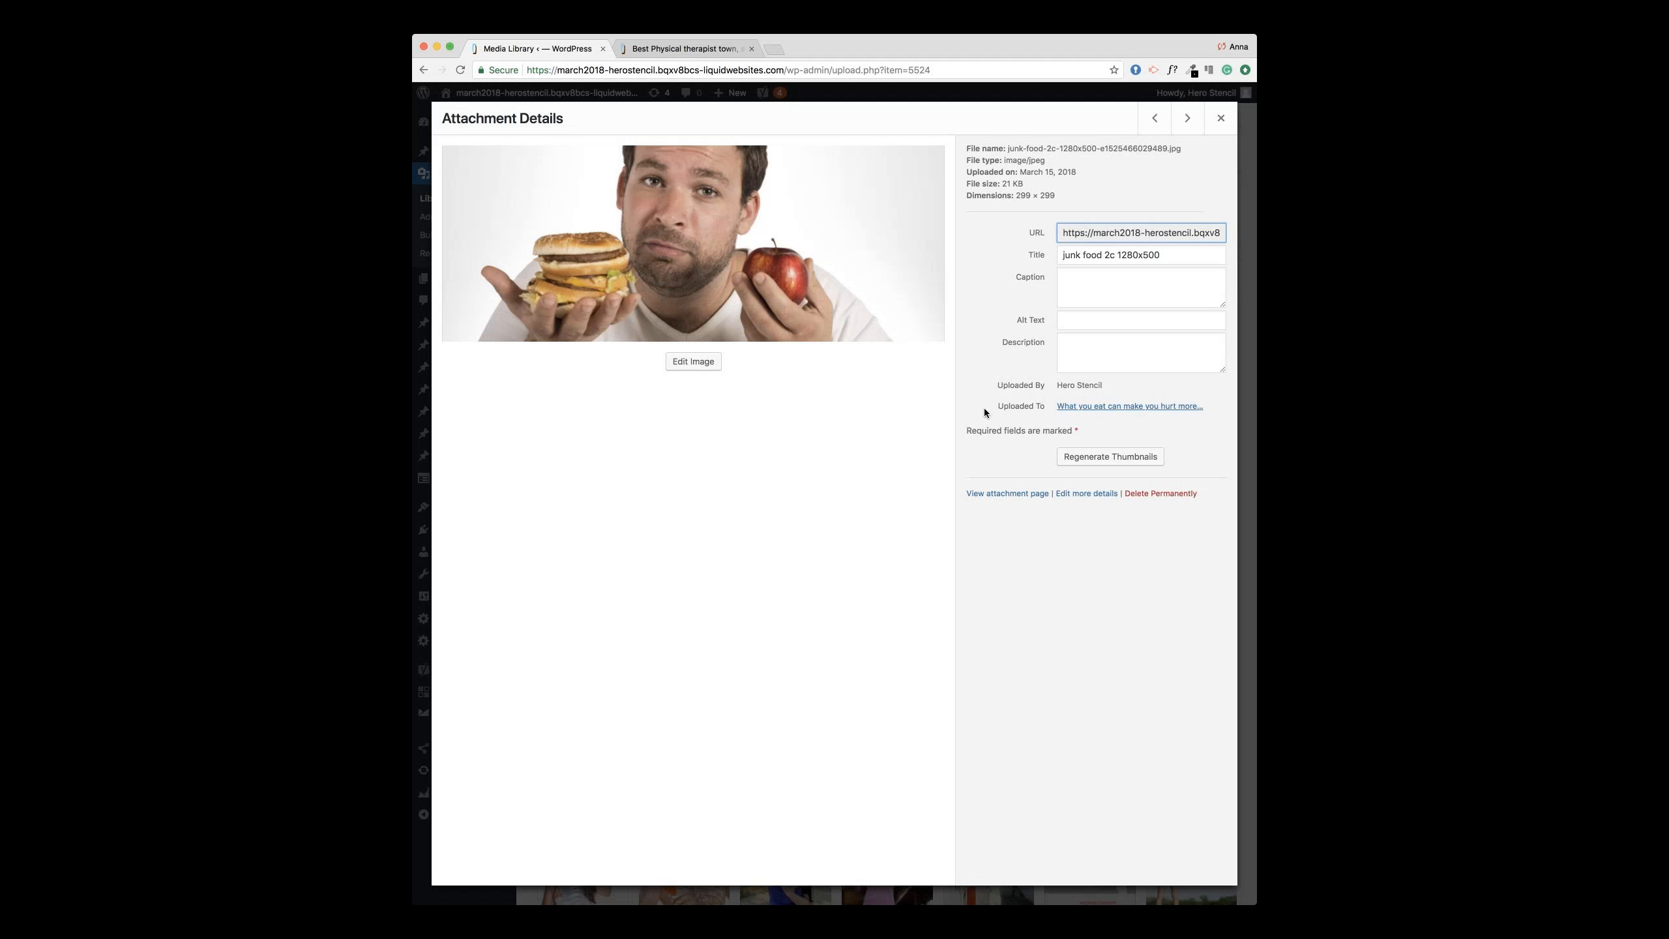
Step: Use Restore Original Image to return the junk food photo to 1280 × 500, then close its details
click(694, 362)
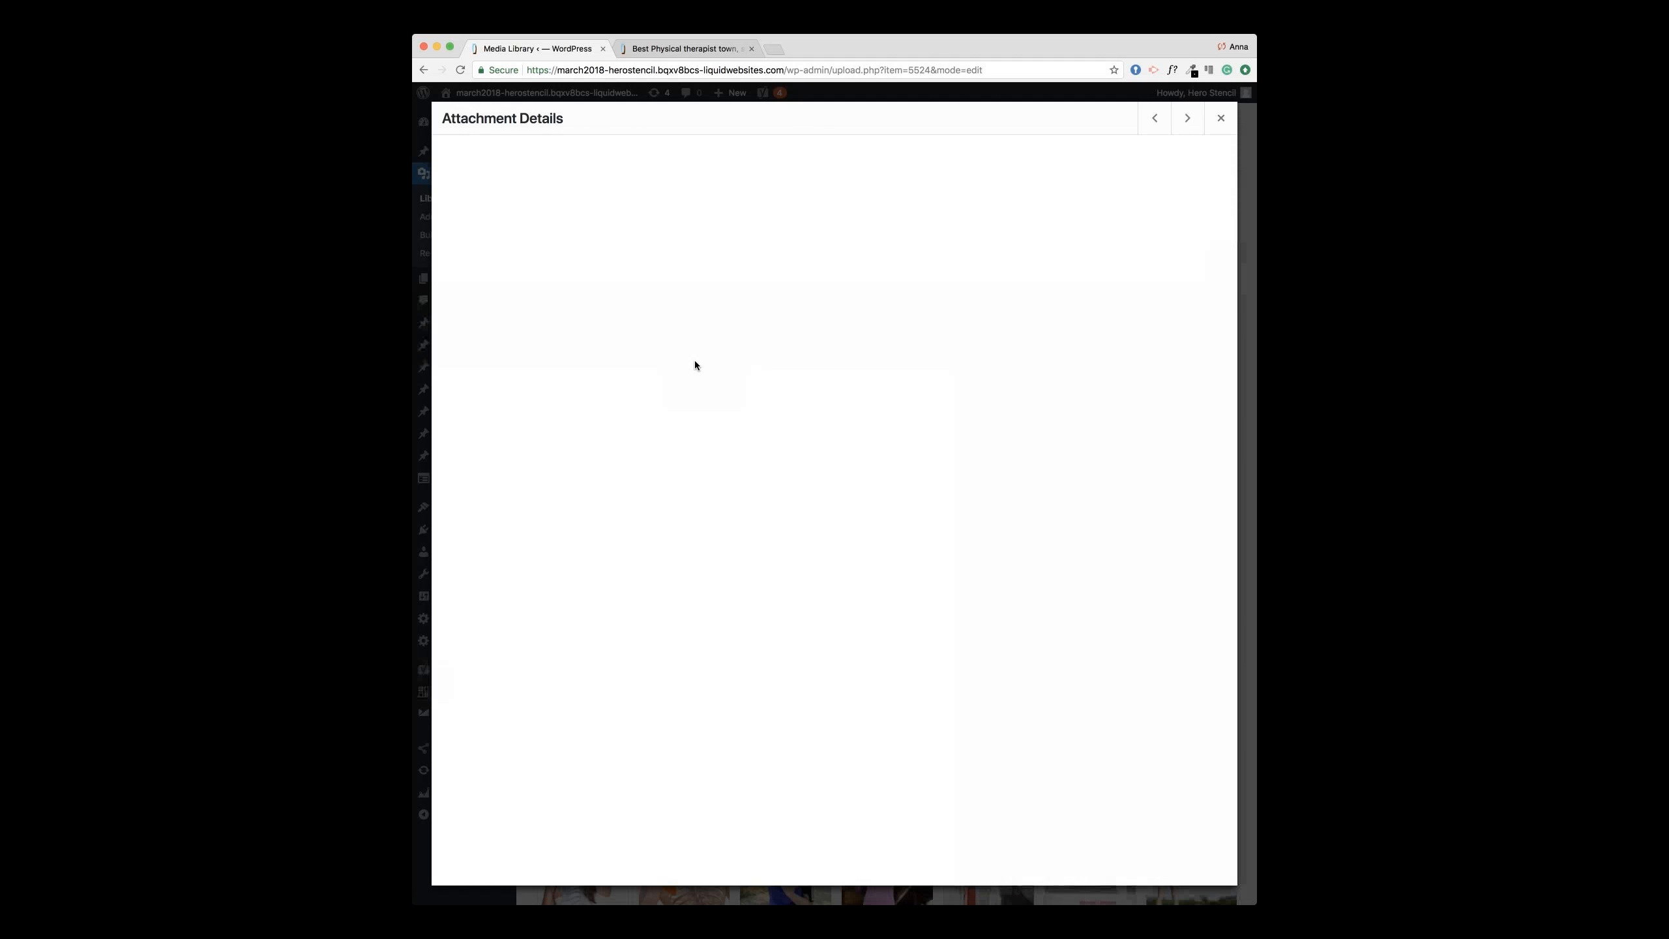
click(1170, 256)
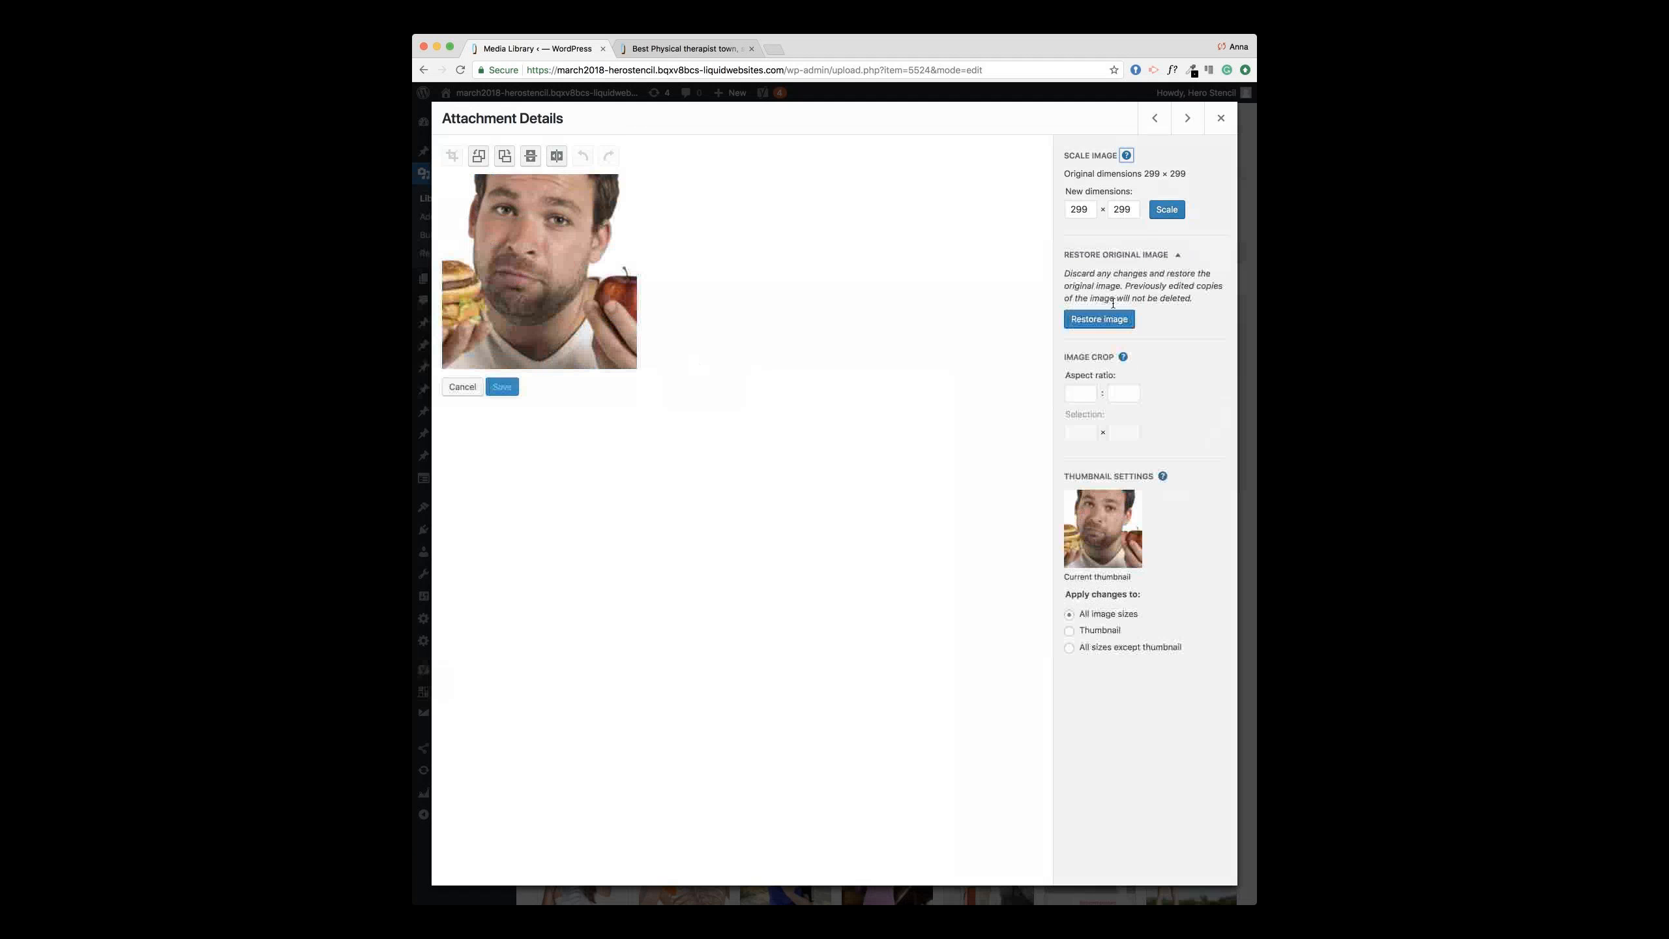
click(1110, 320)
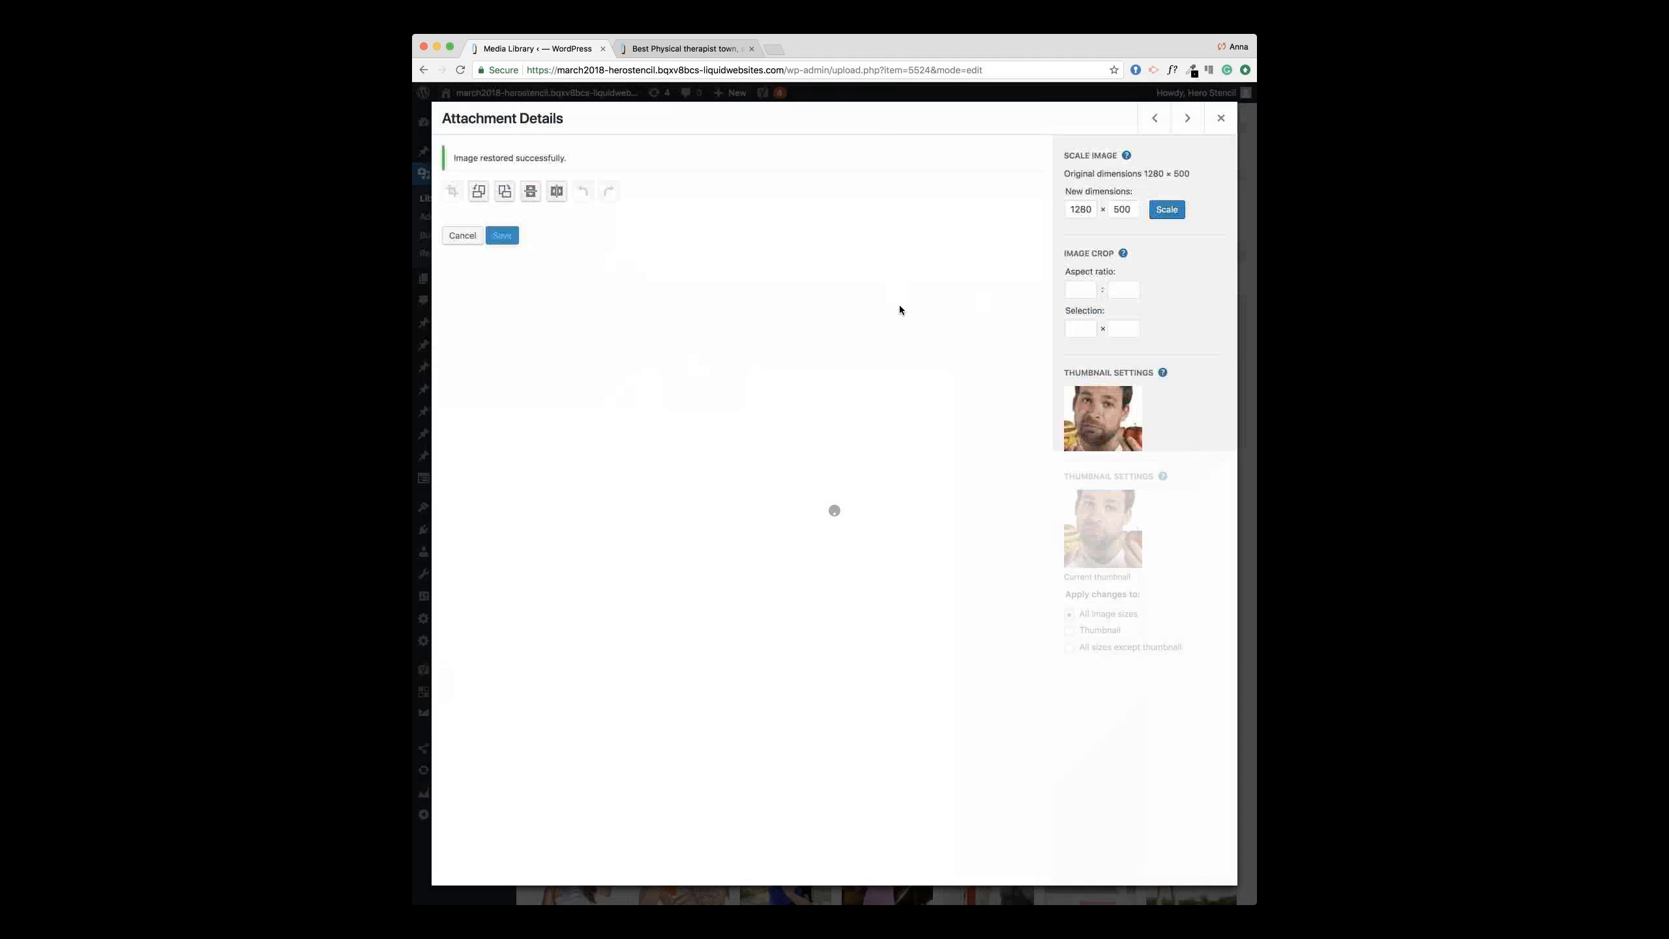
click(1220, 121)
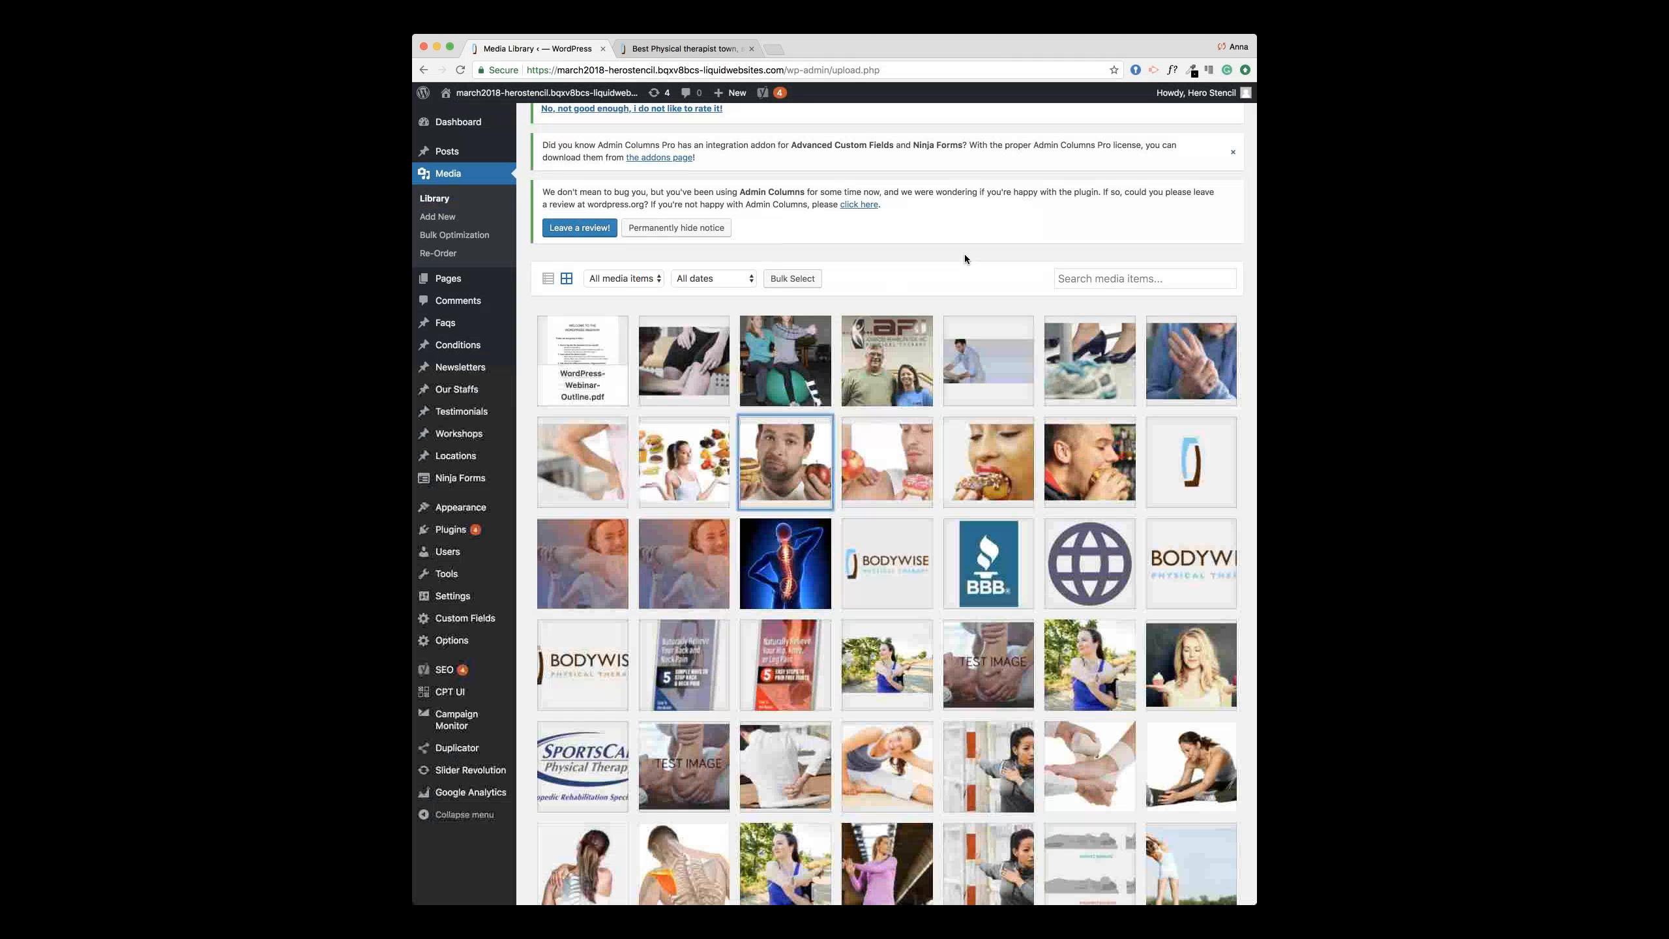
scroll(481, 408, down, 3)
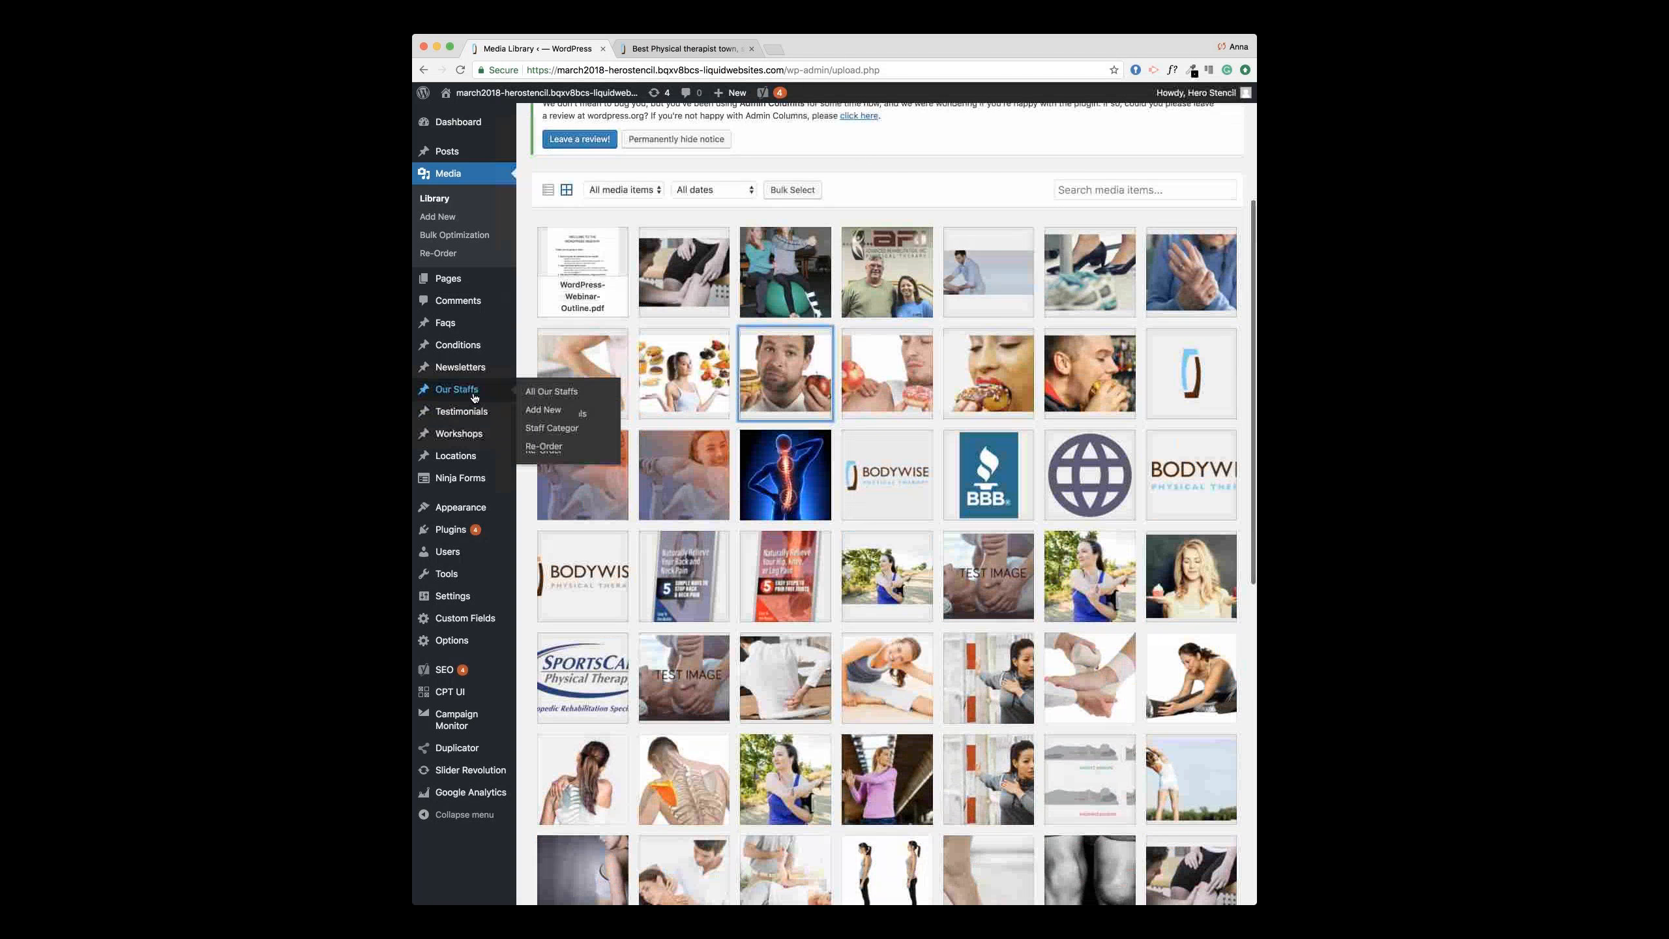
Step: Go to the Ninja Forms list, glance at the live Contact Us page, then open Contact Us Page Form
click(457, 481)
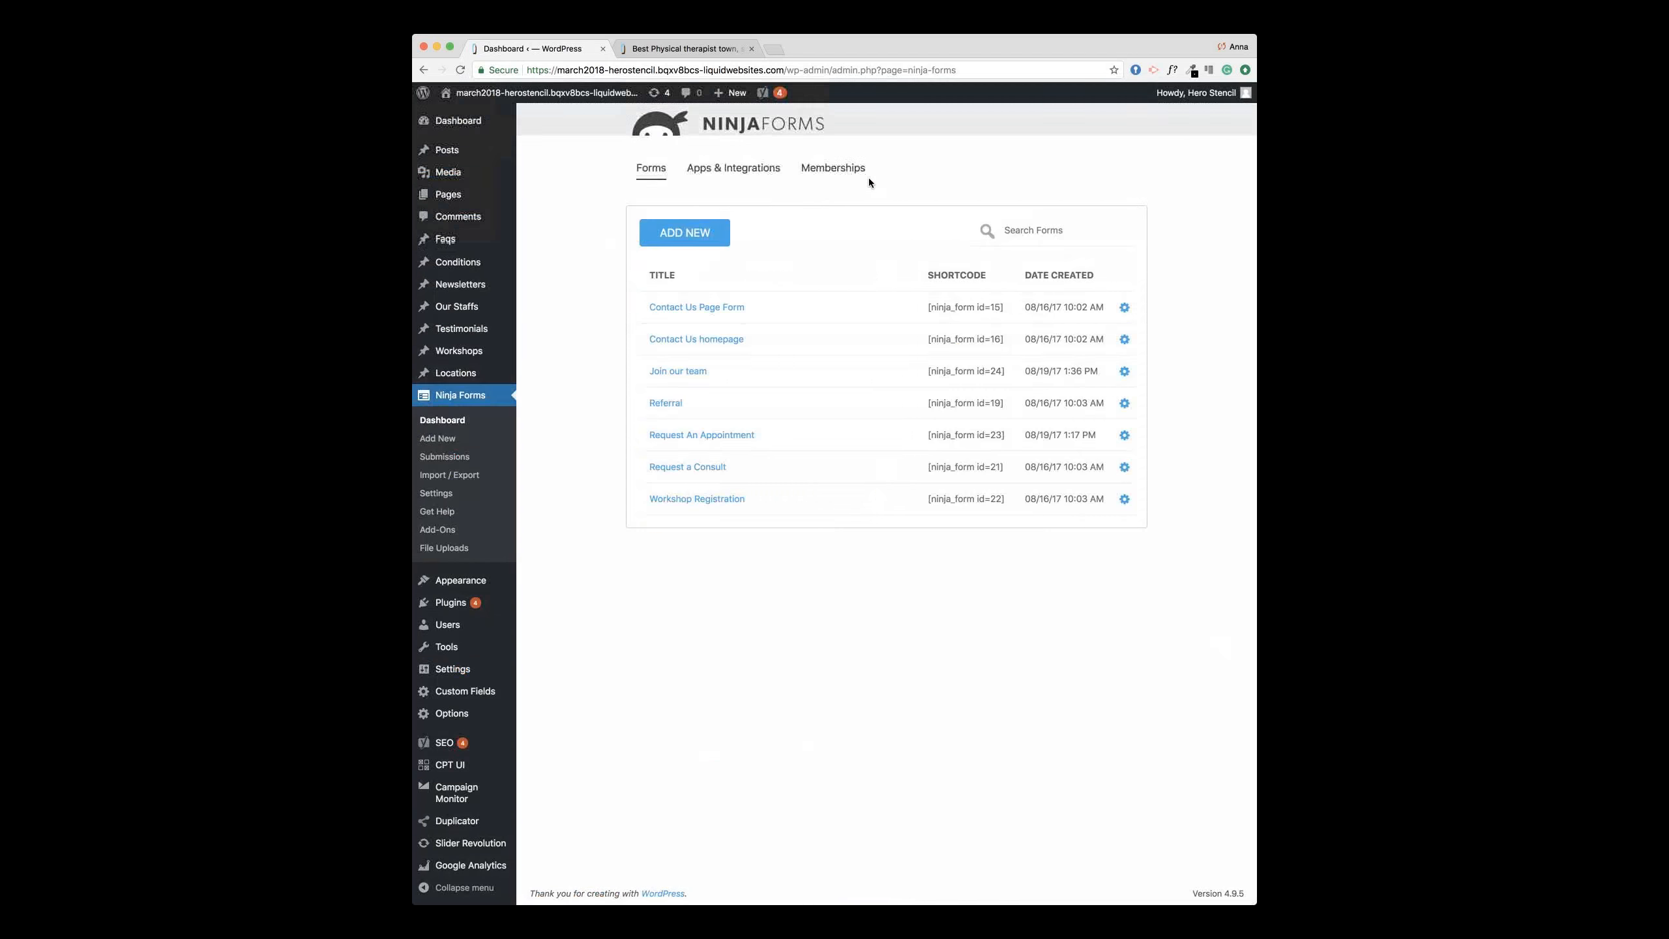
click(715, 49)
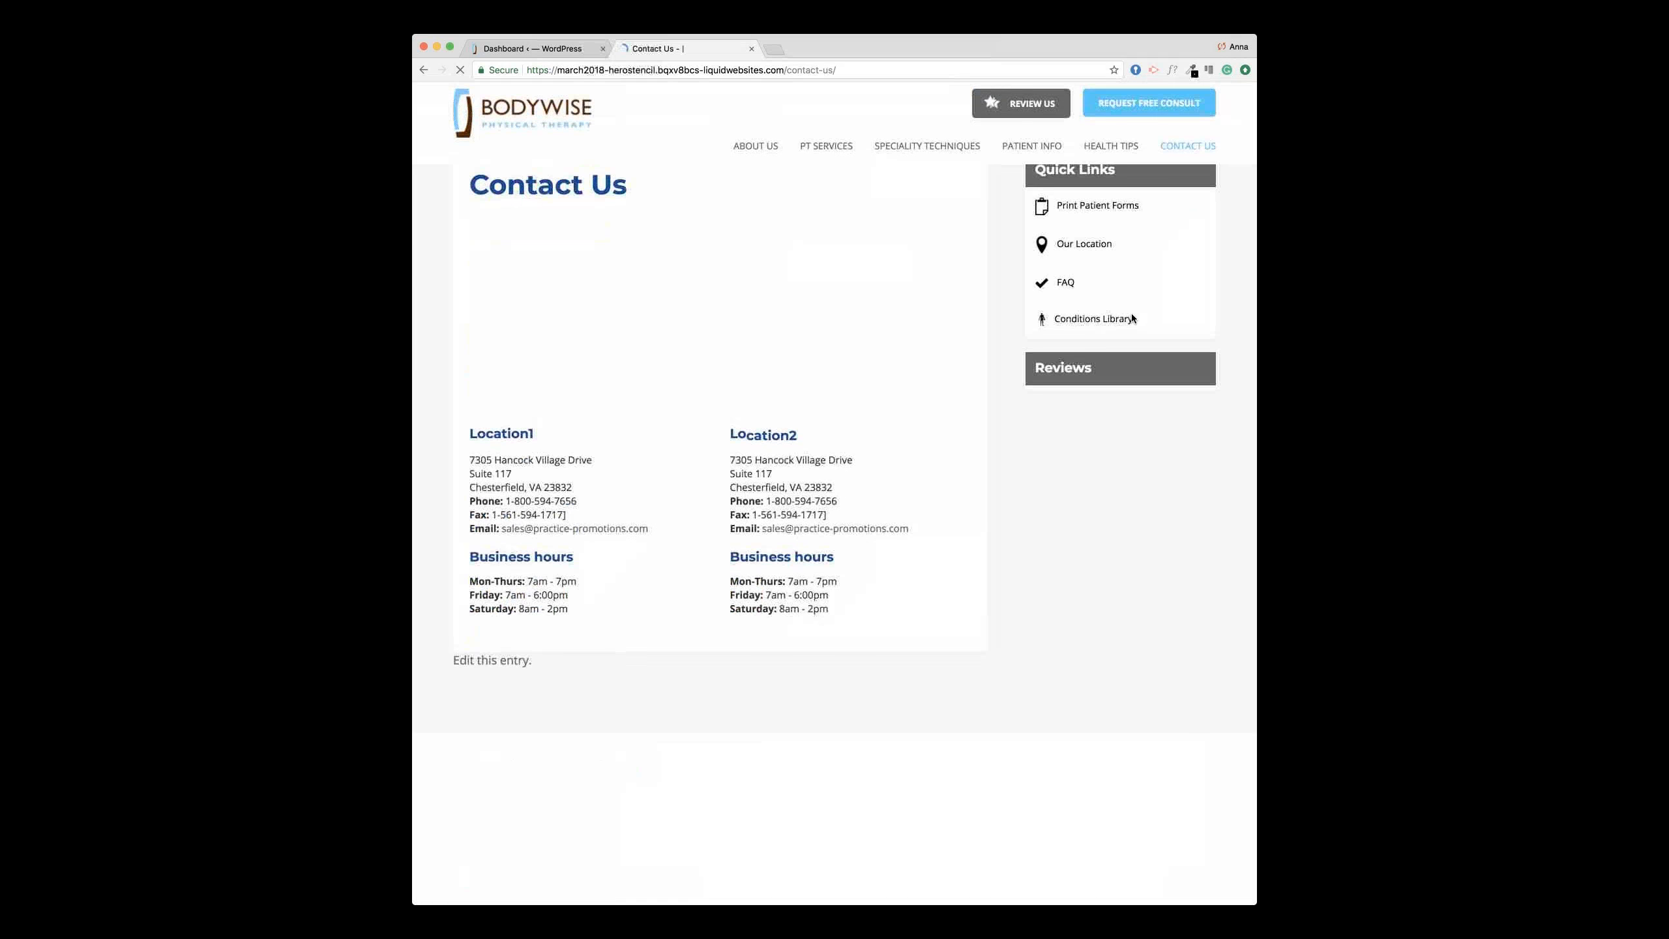
scroll(709, 411, down, 2)
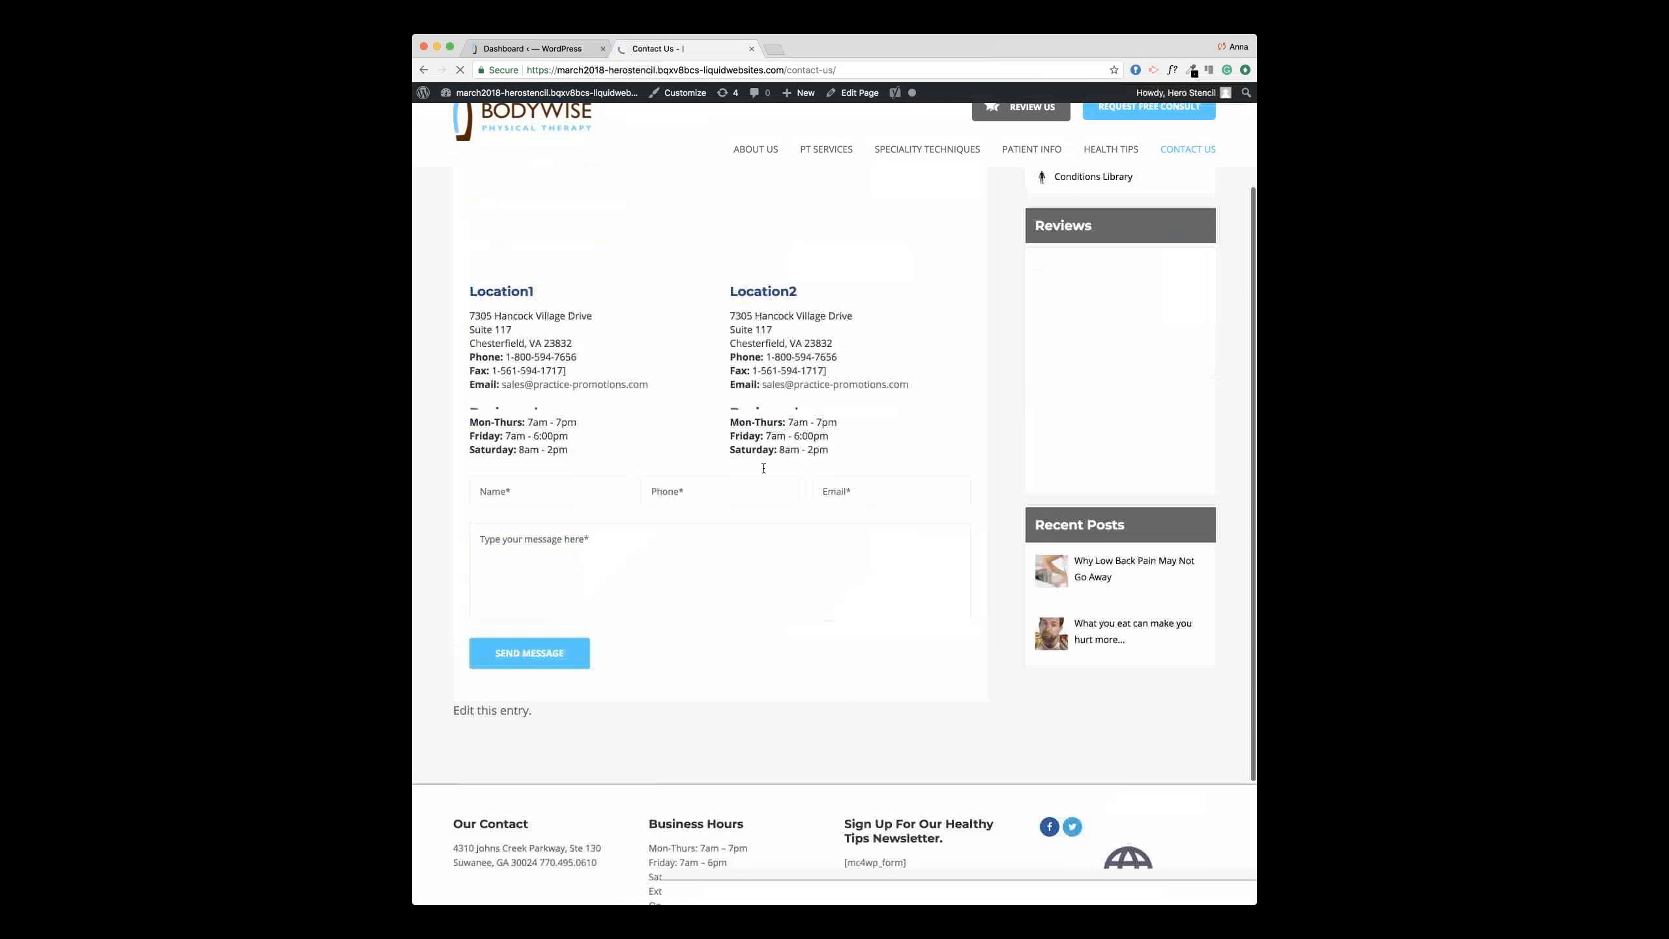
click(536, 49)
click(712, 307)
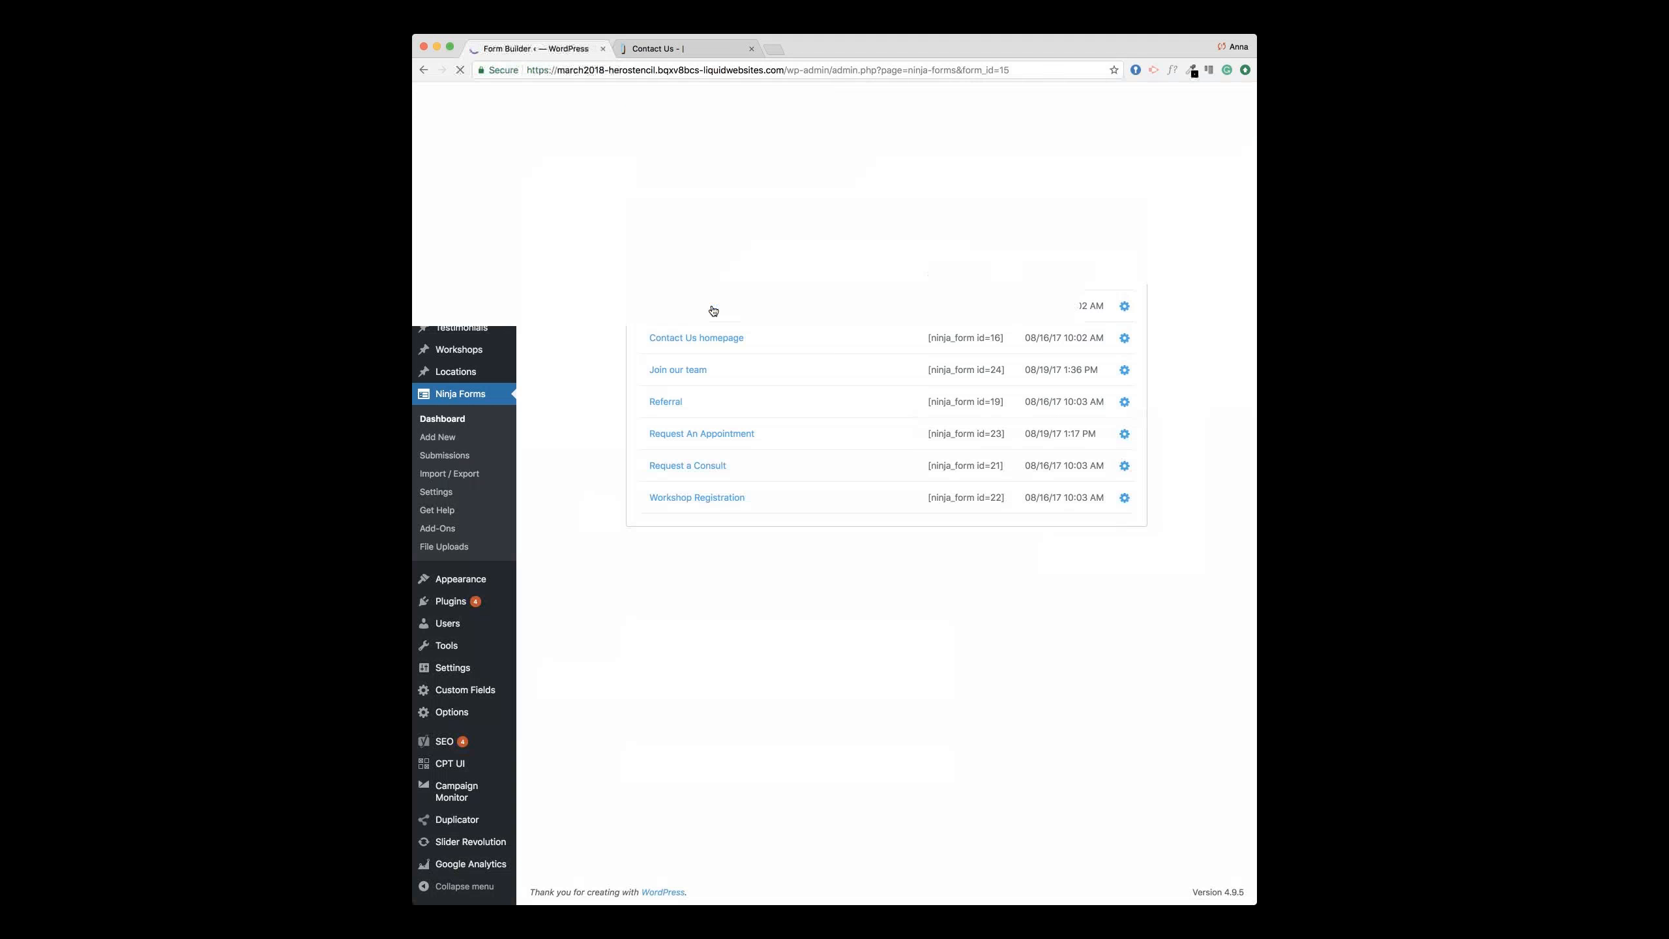
Step: Open the Message from Website email action and look over its recipient and reply-to fields
click(574, 154)
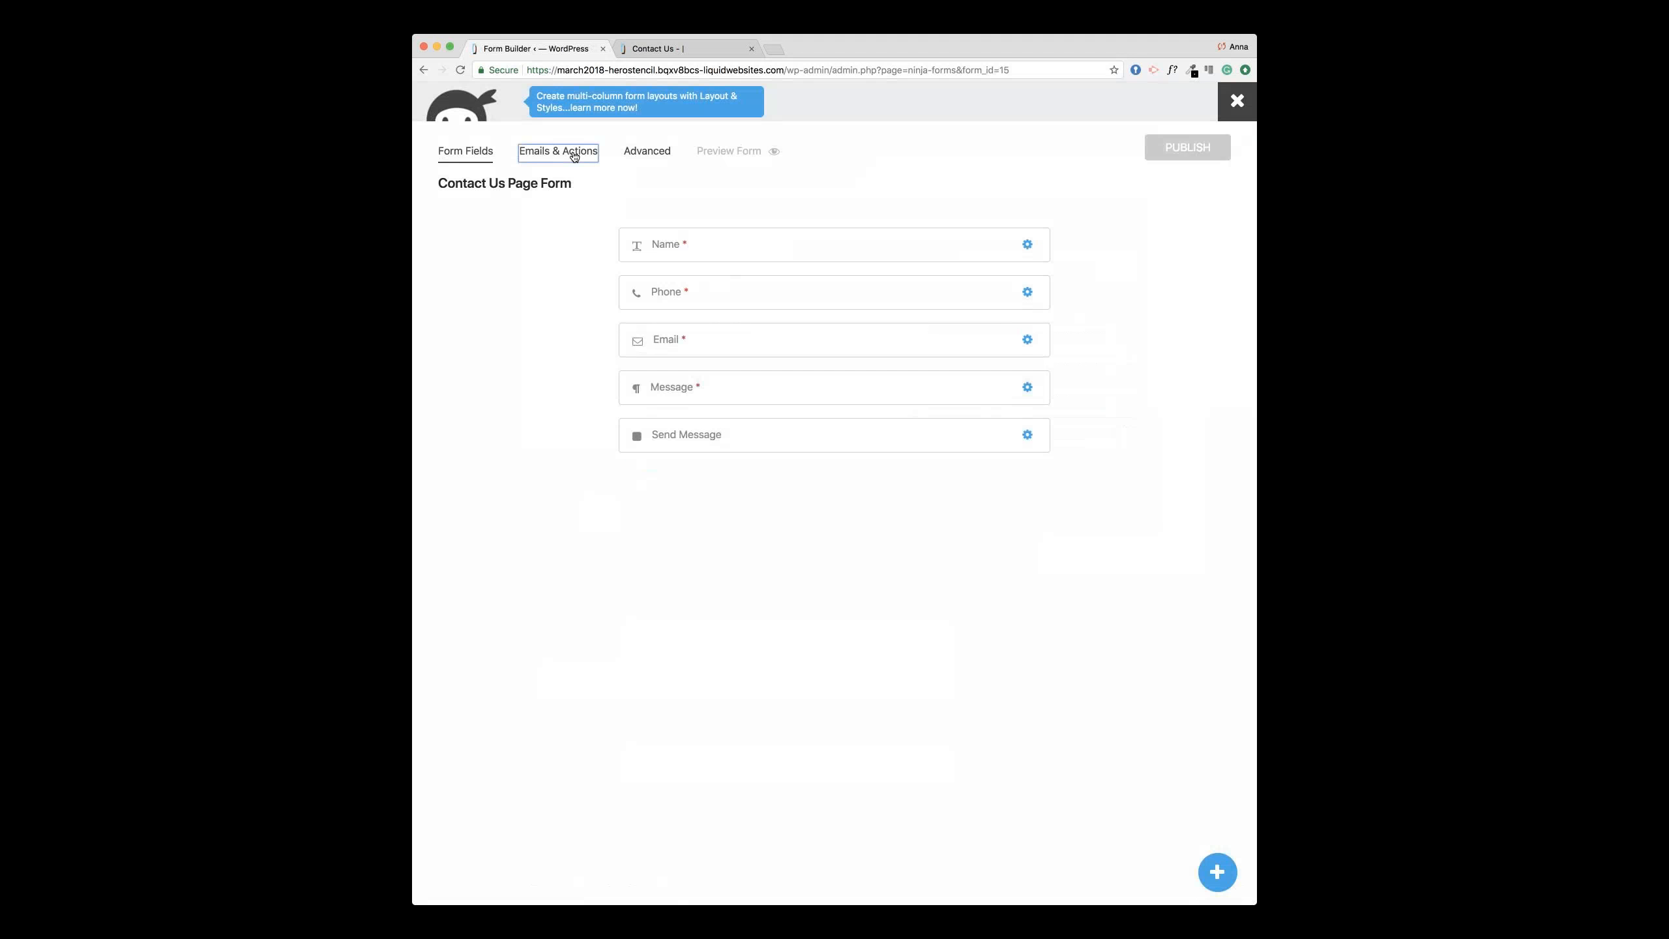
click(730, 373)
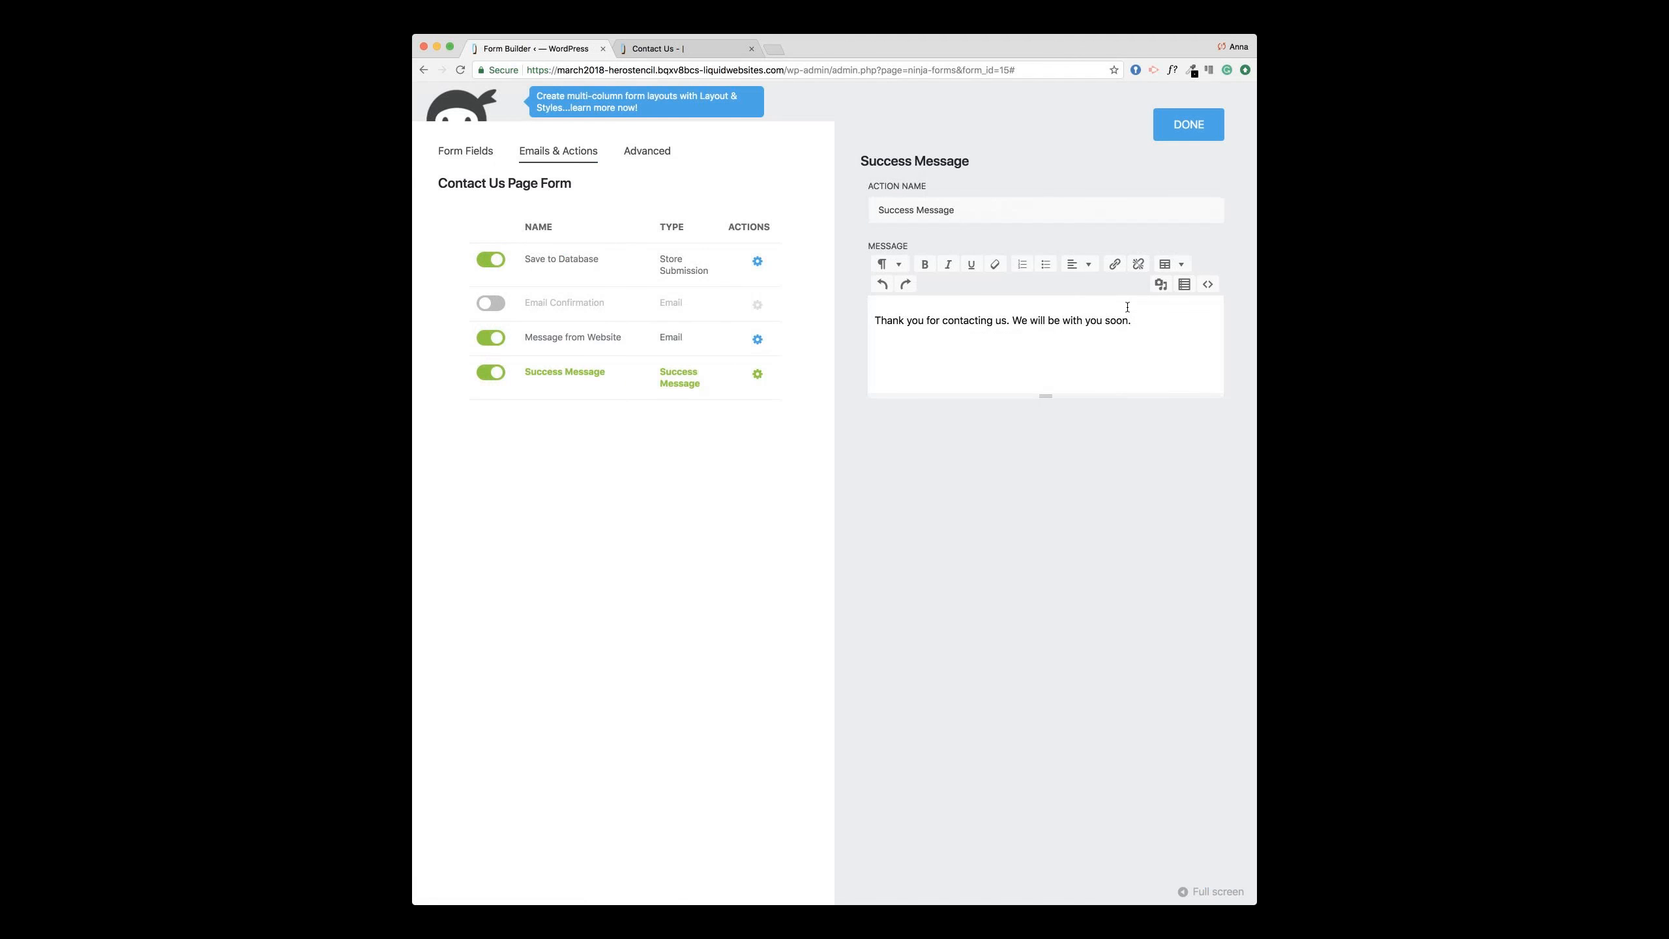
click(614, 344)
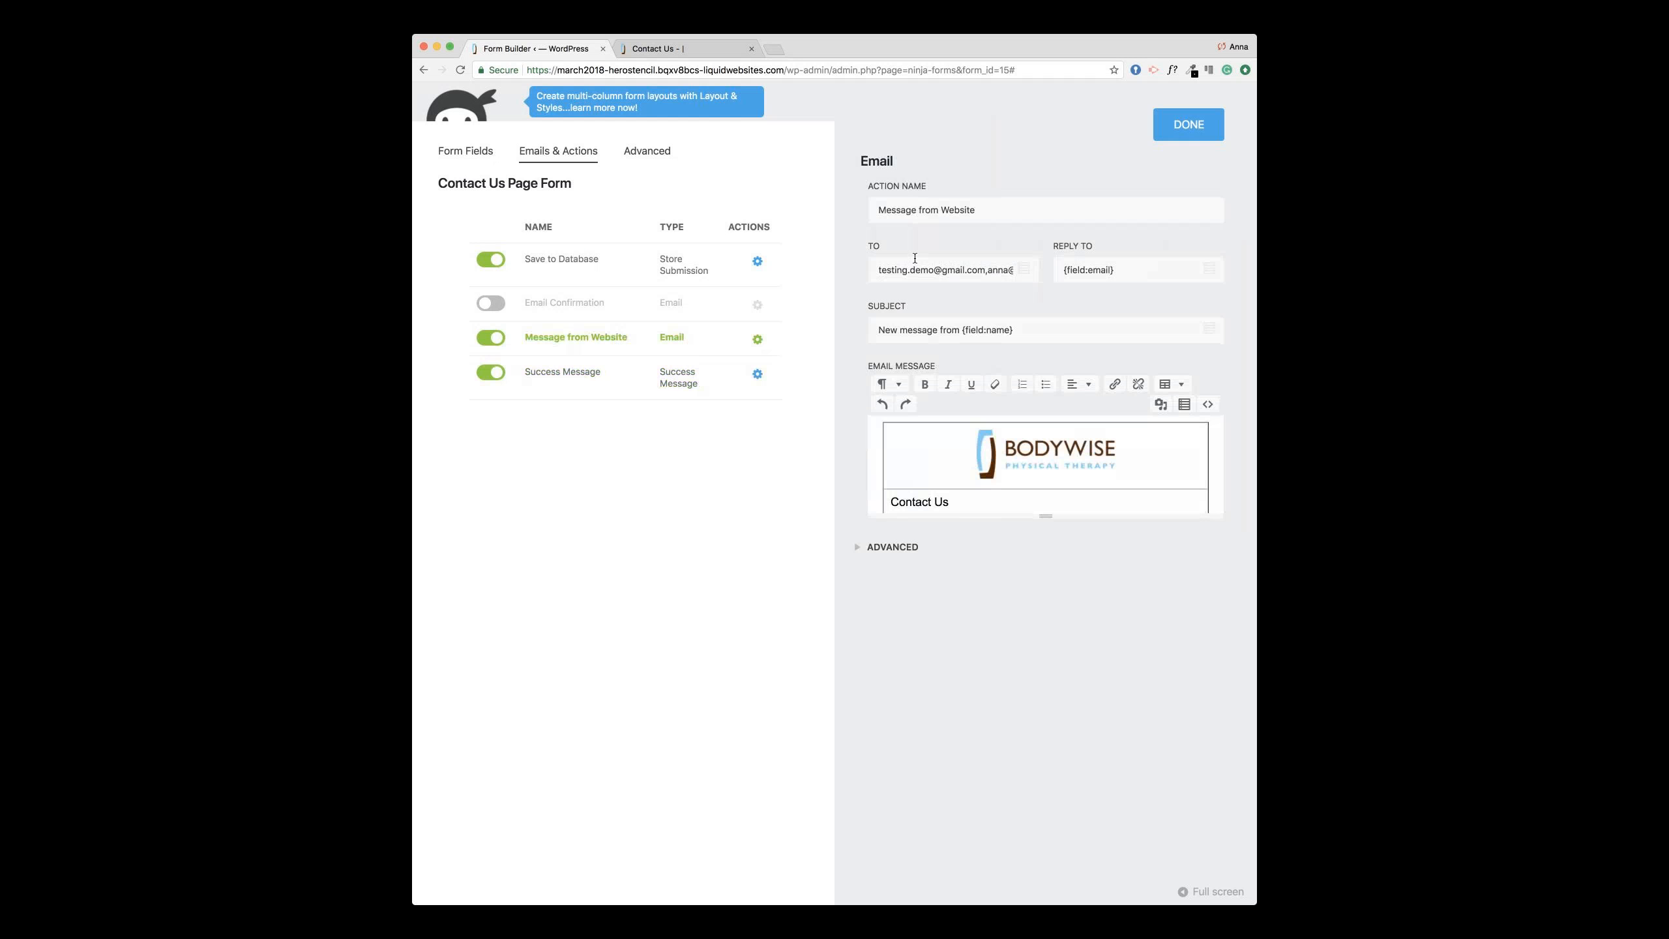
drag(885, 269, 1015, 269)
click(1150, 273)
click(955, 270)
click(1142, 268)
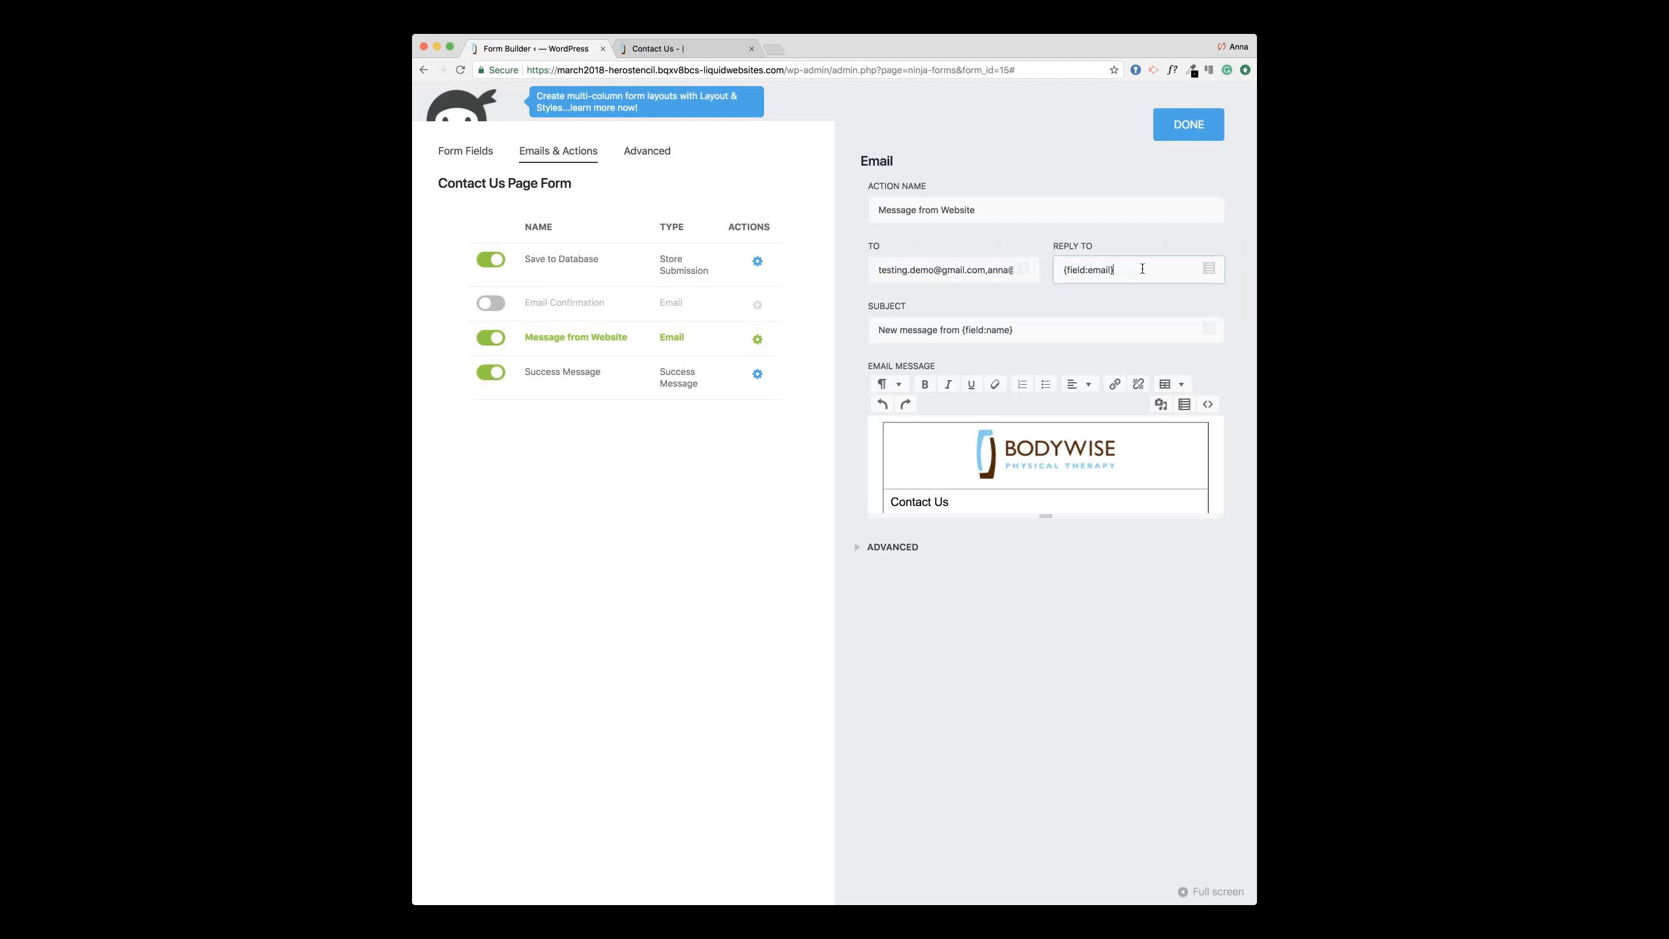
Step: Append a second recipient e-mail address to the Message from Website TO field
click(469, 154)
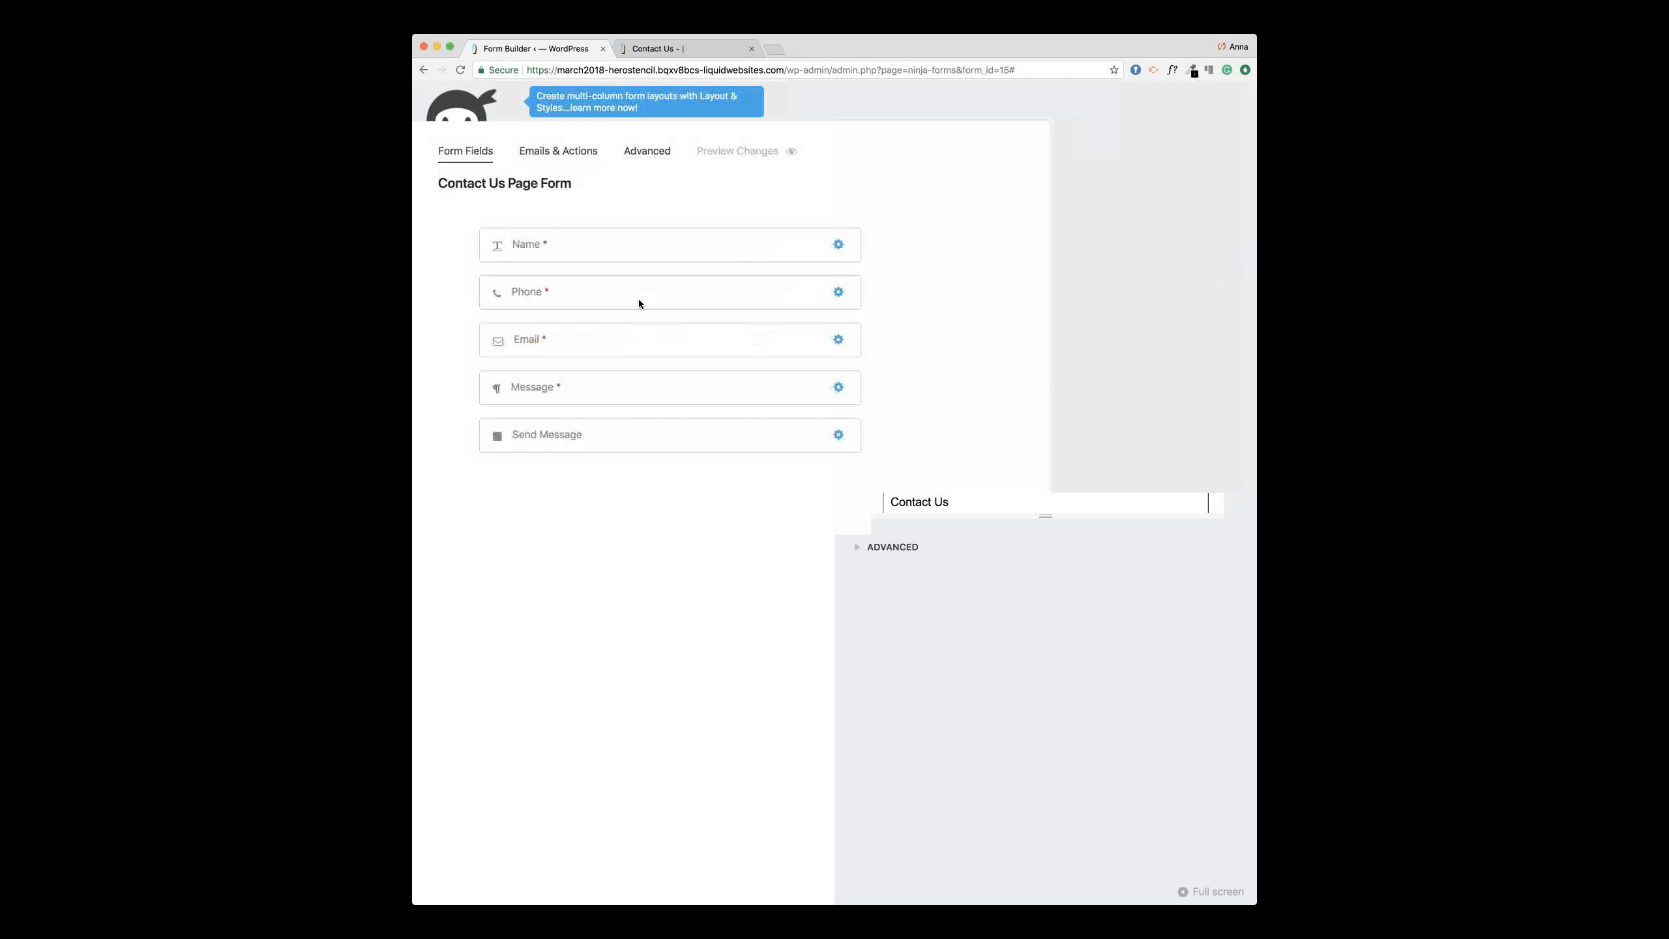
click(700, 338)
click(560, 160)
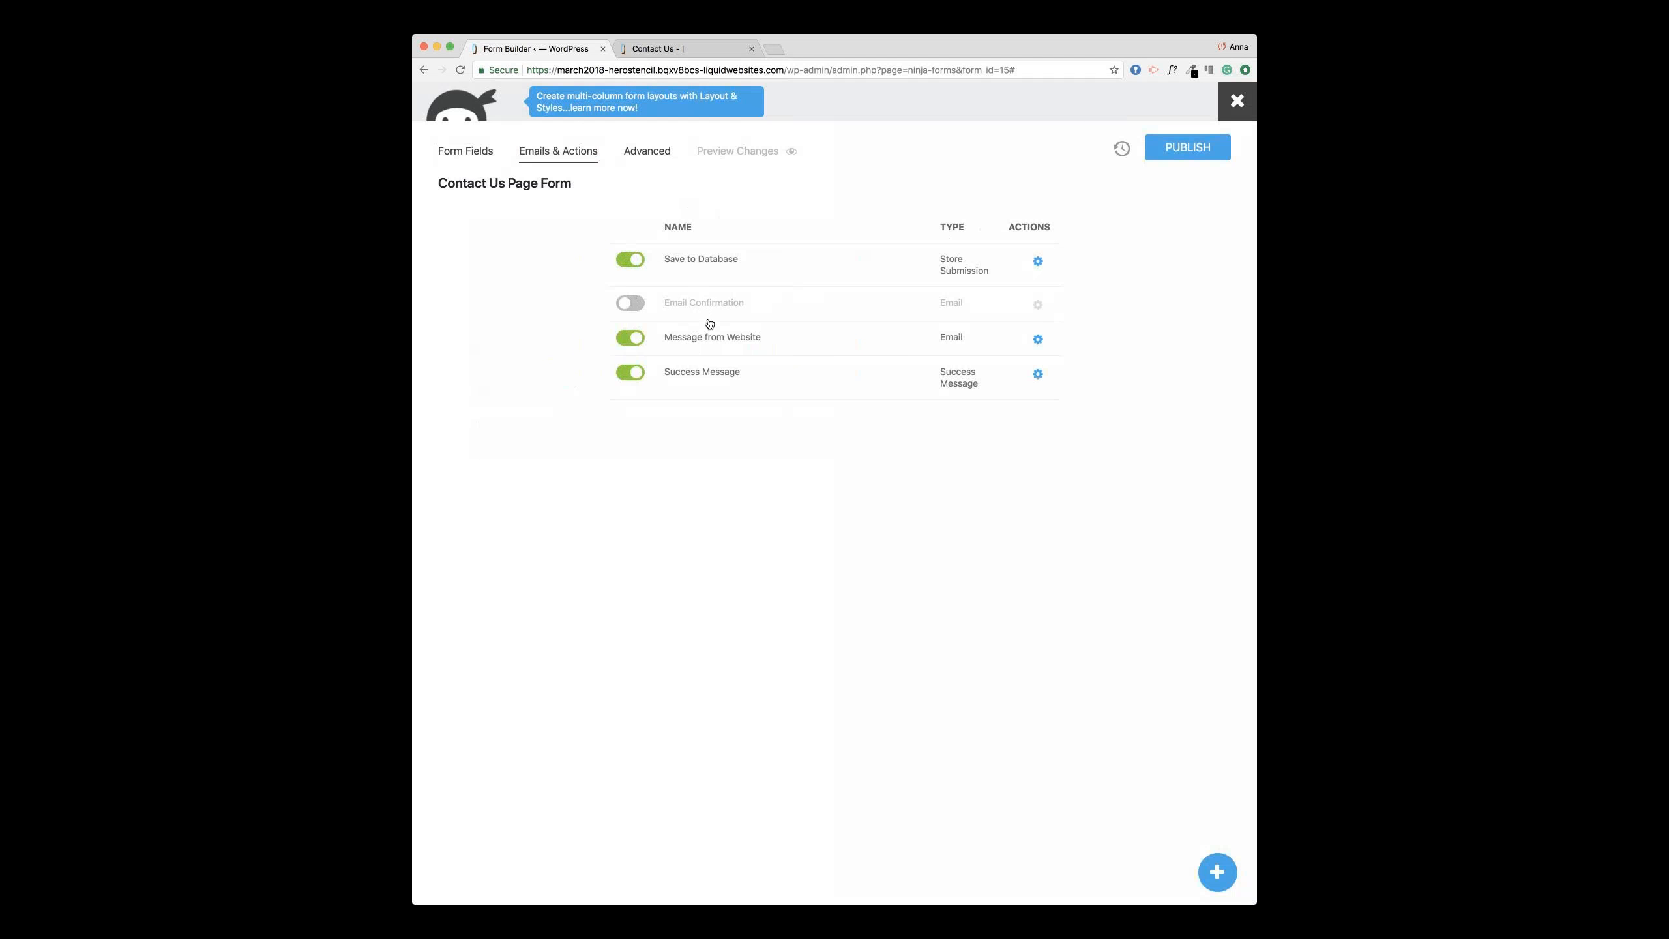
click(752, 344)
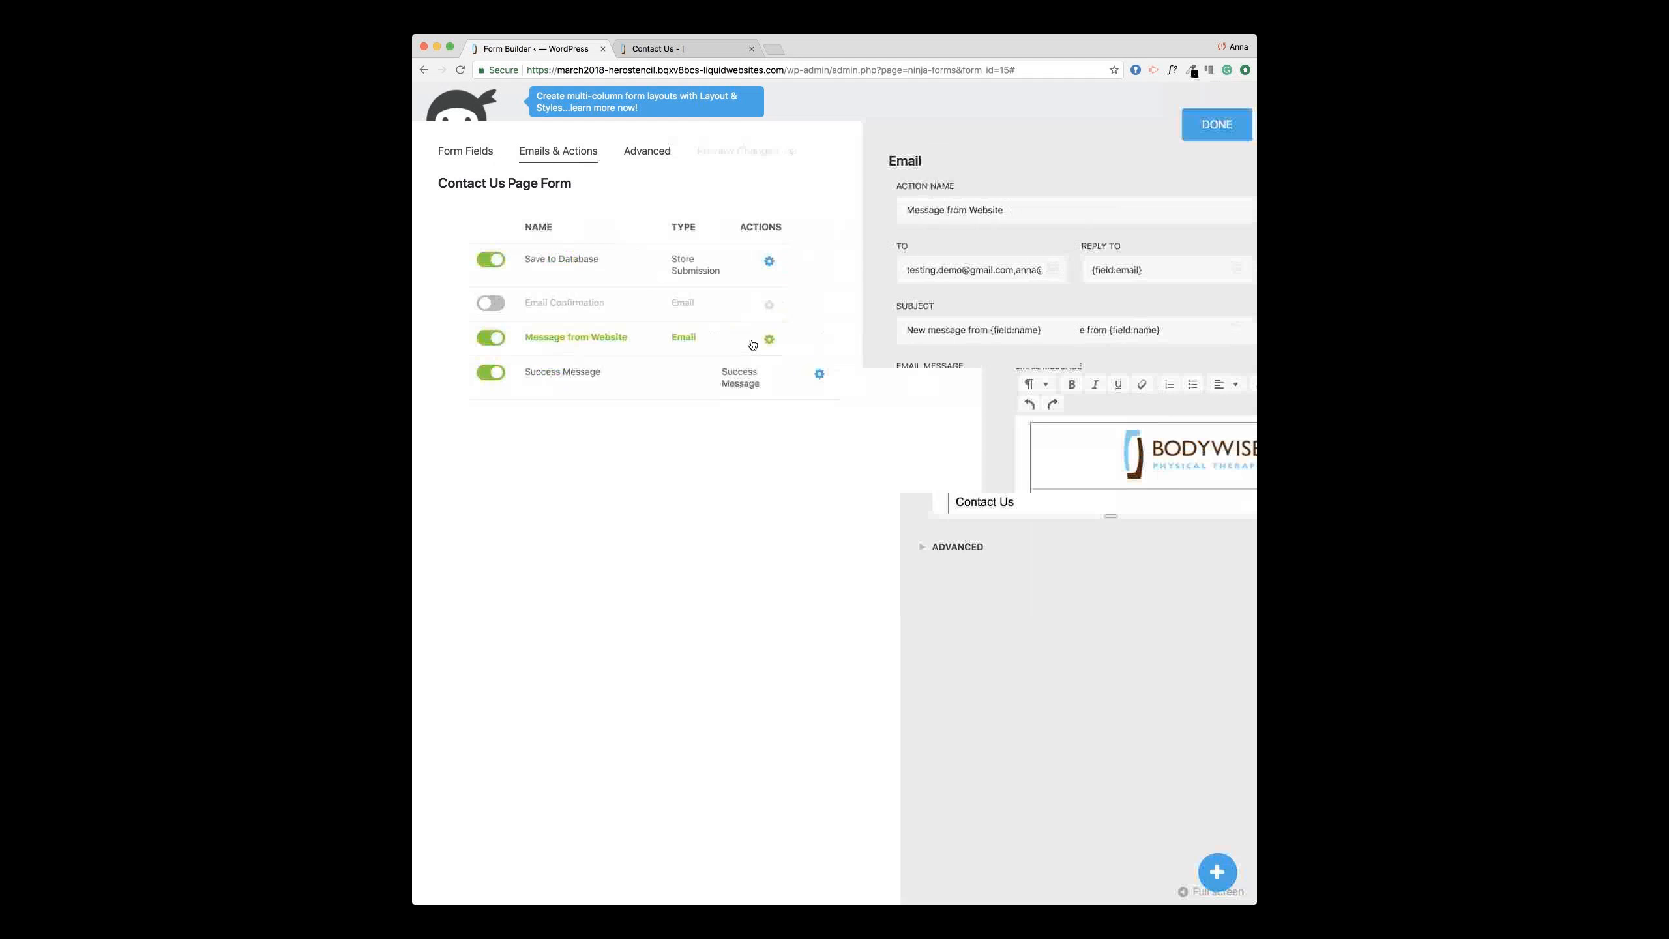
click(918, 270)
scroll(918, 270, right, 5)
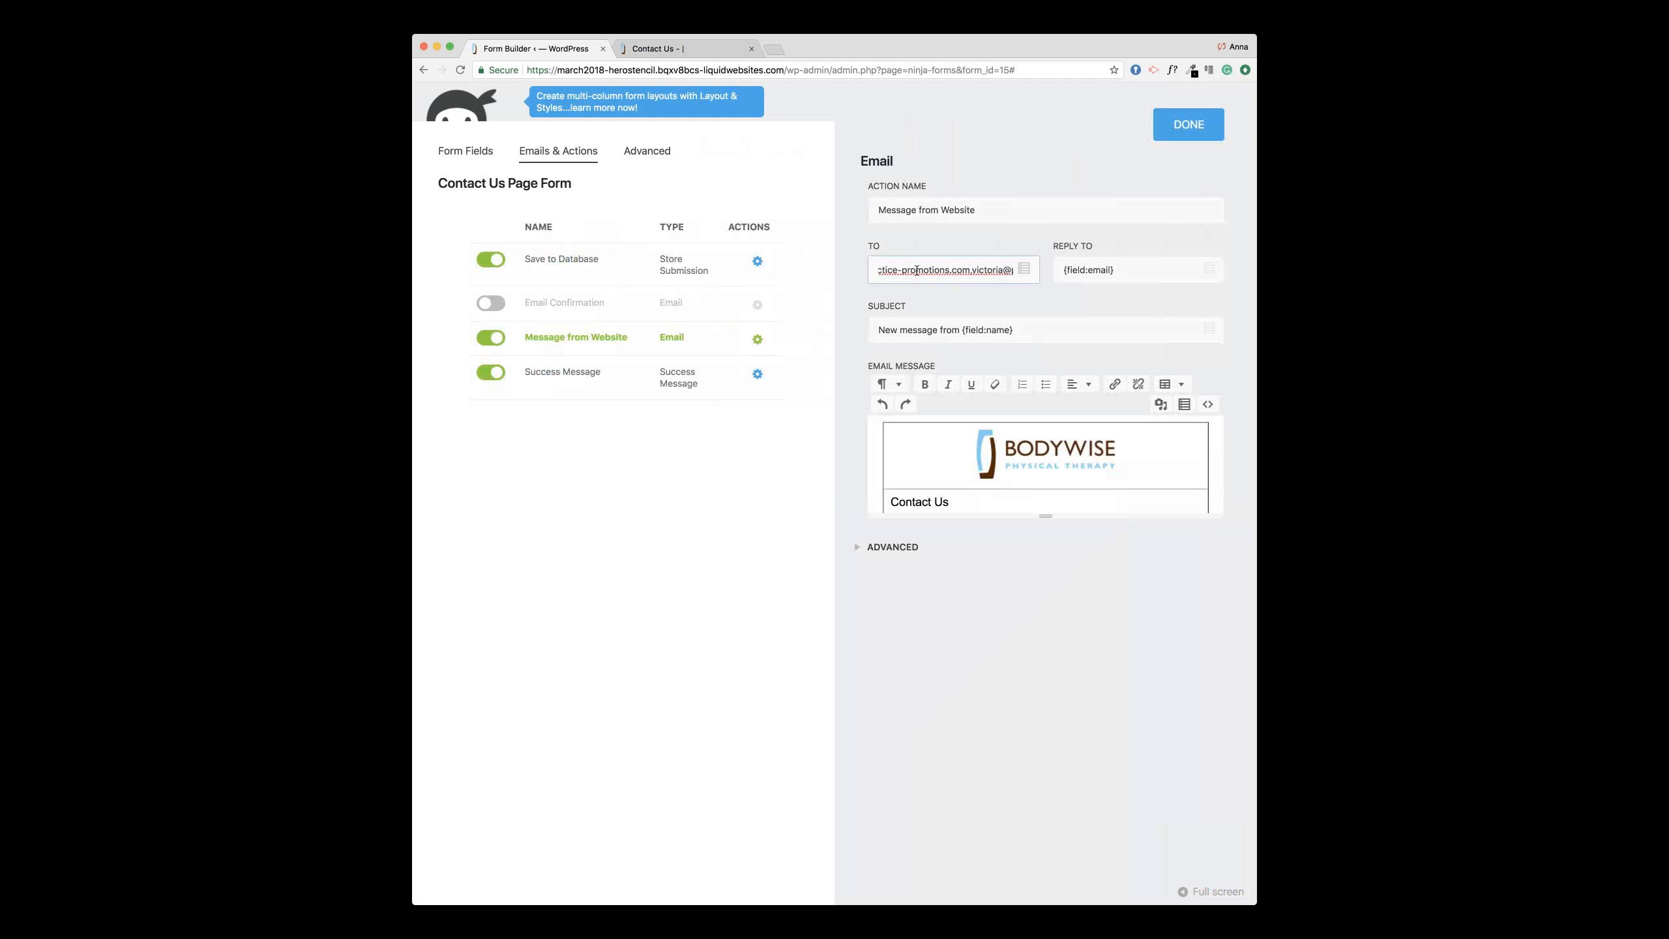
Step: Close the email settings, publish the form and switch to the live Contact Us page
click(1173, 137)
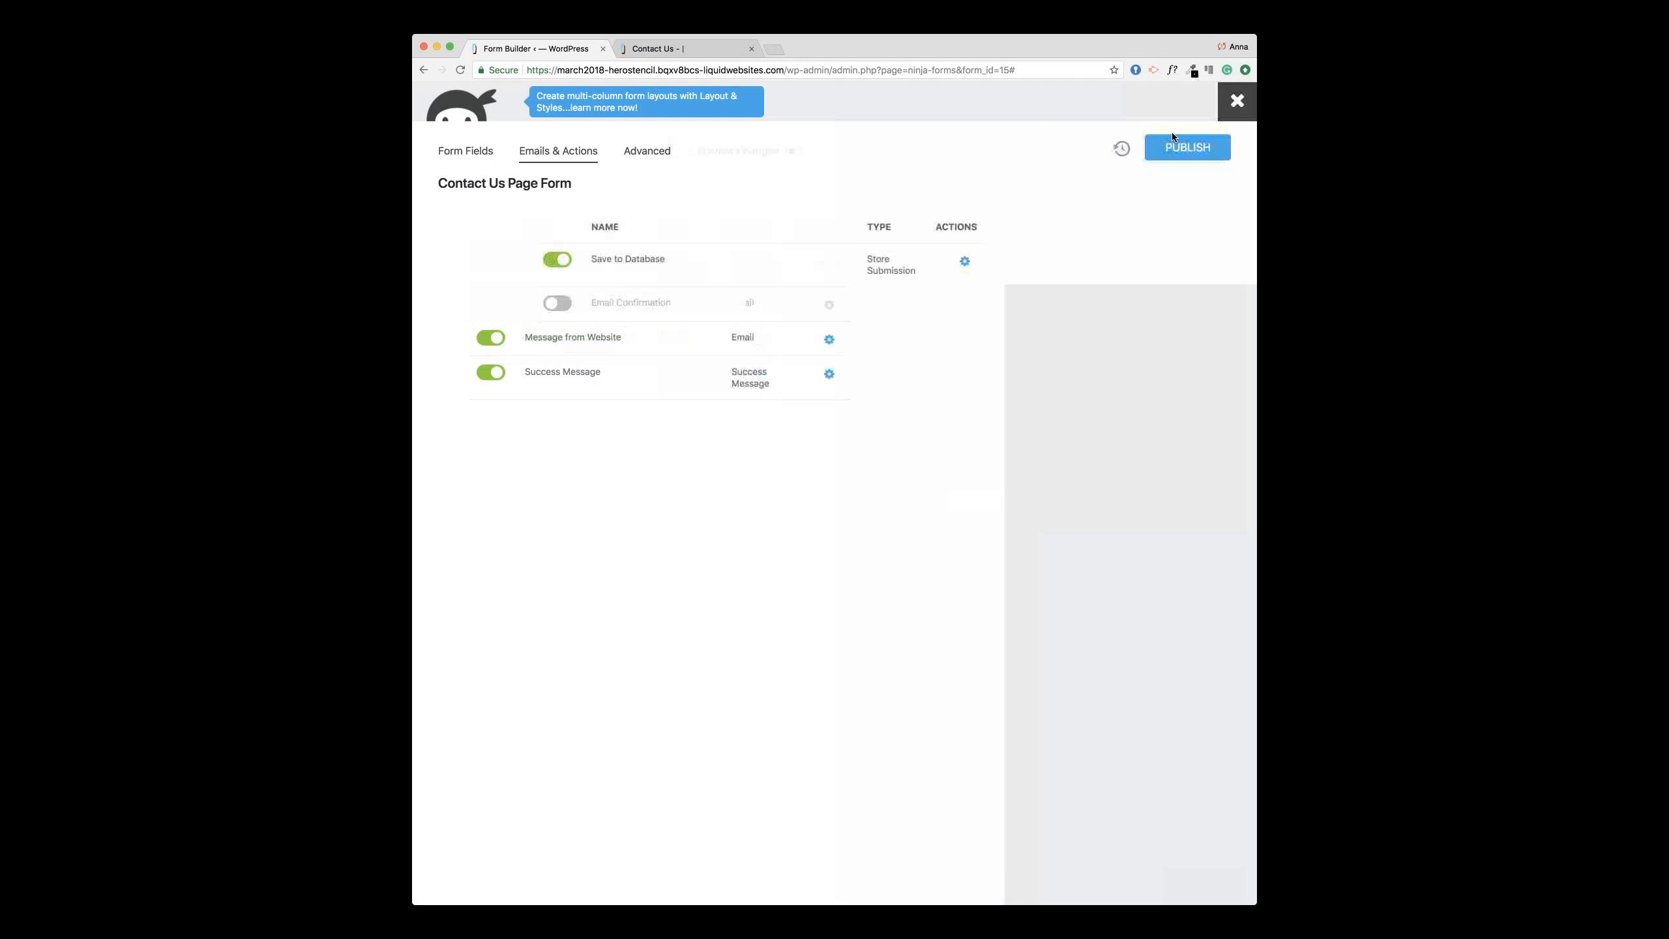
click(1176, 150)
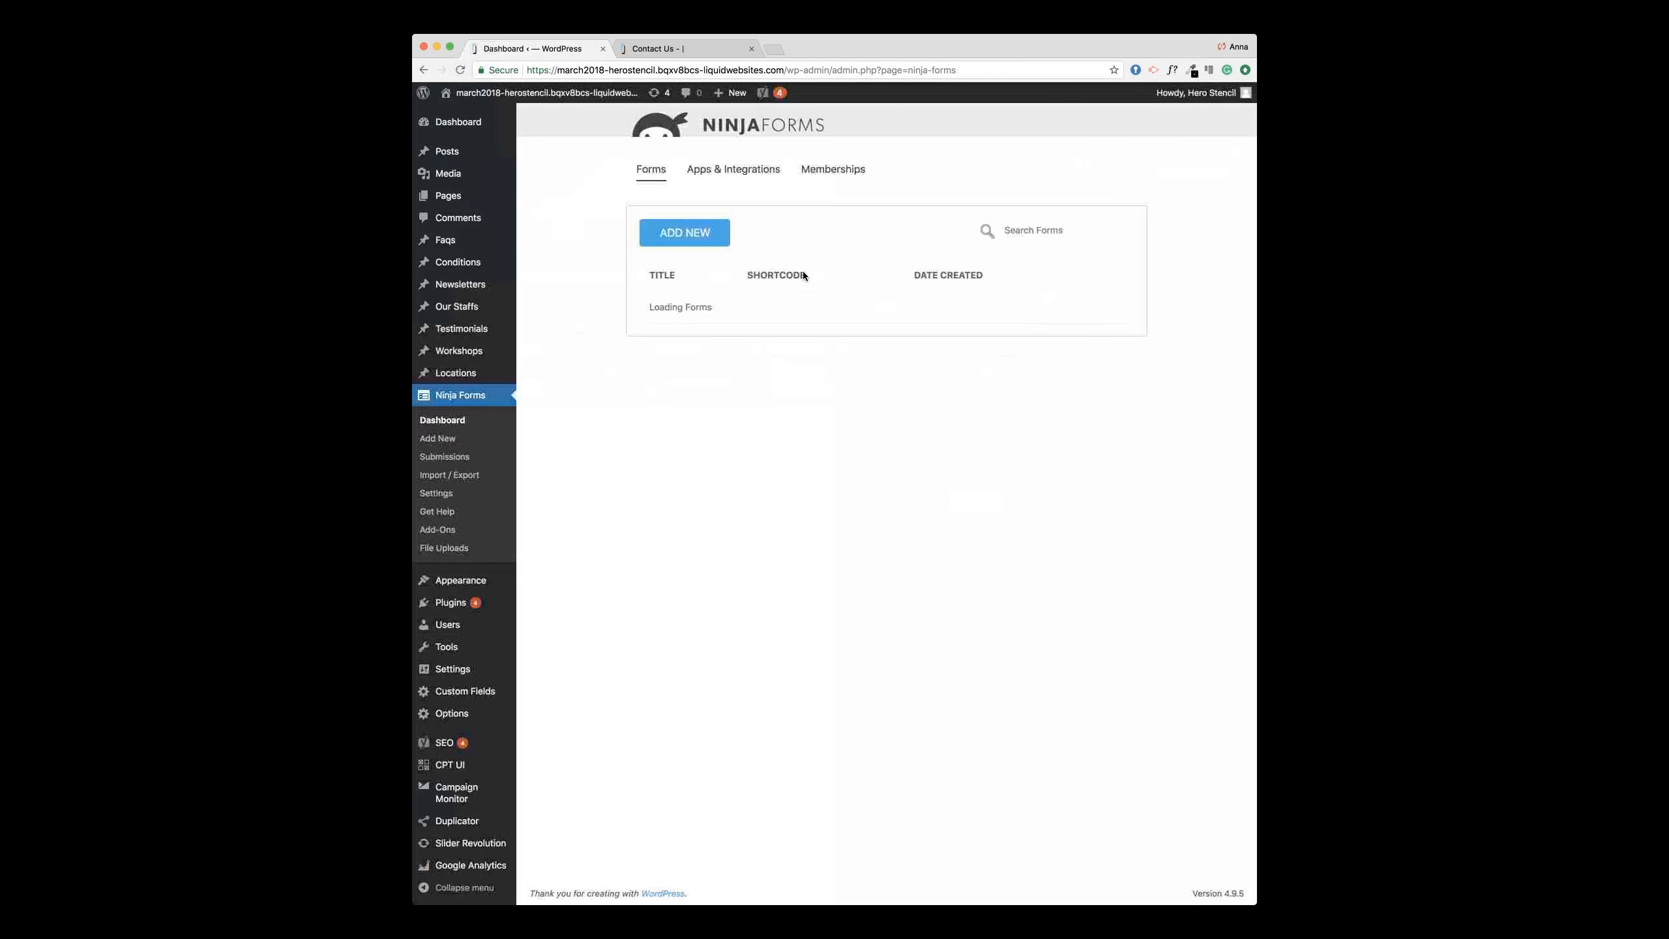
click(671, 49)
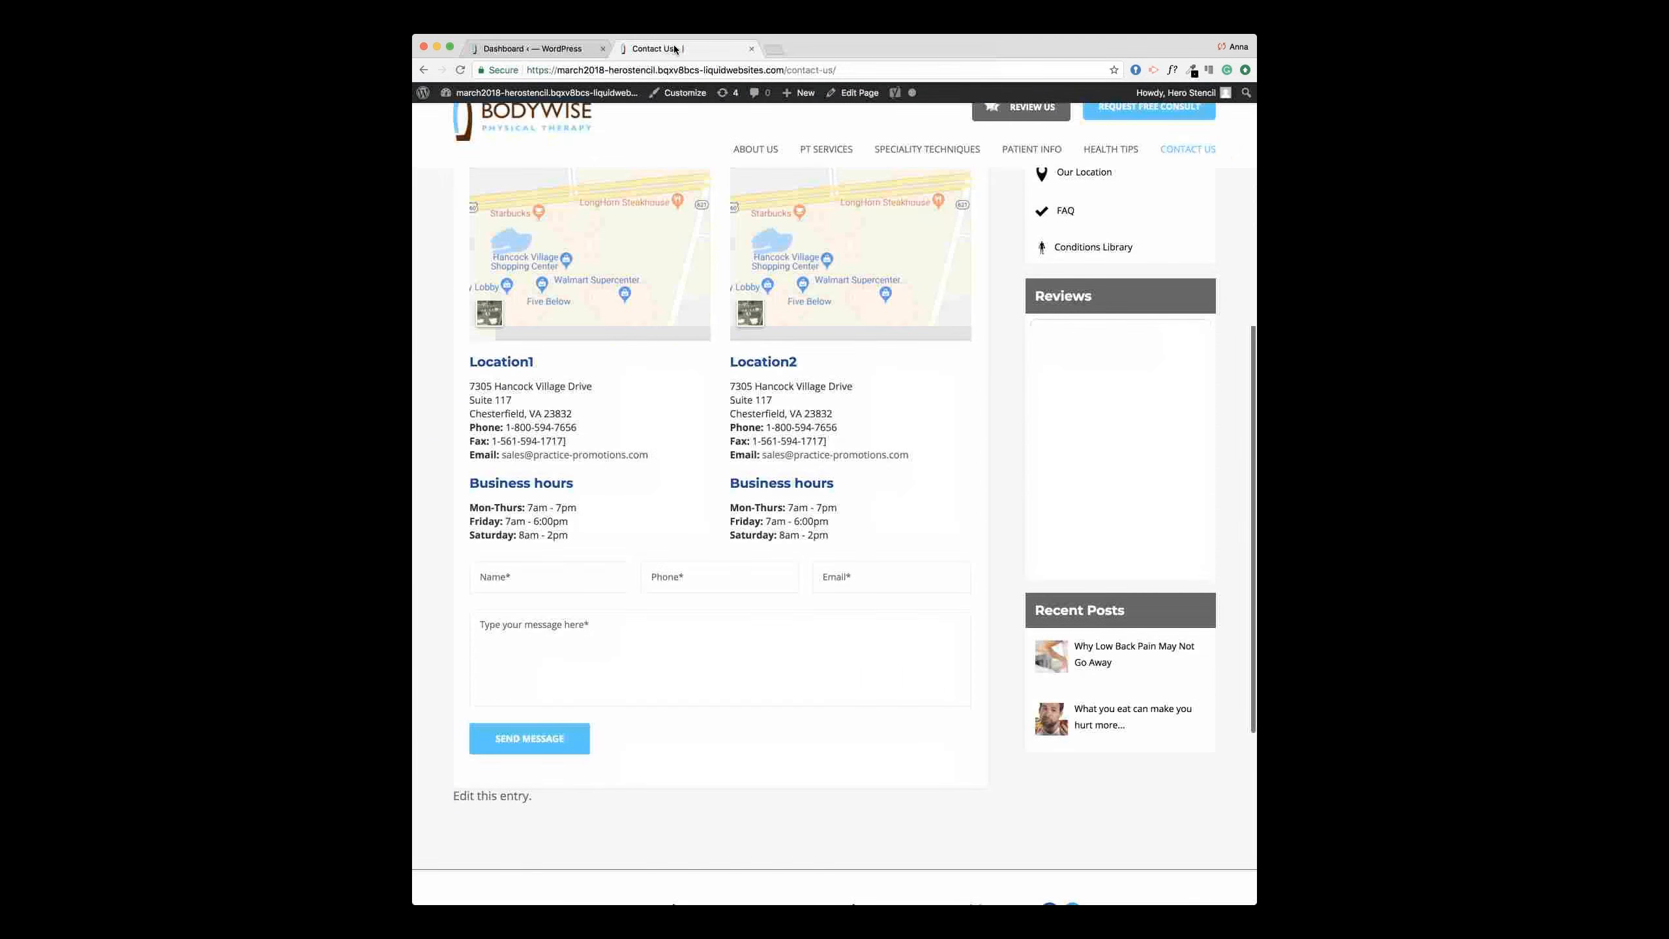
Step: Scroll through the live Contact Us location details, then open the page via Edit Page
scroll(807, 332, up, 4)
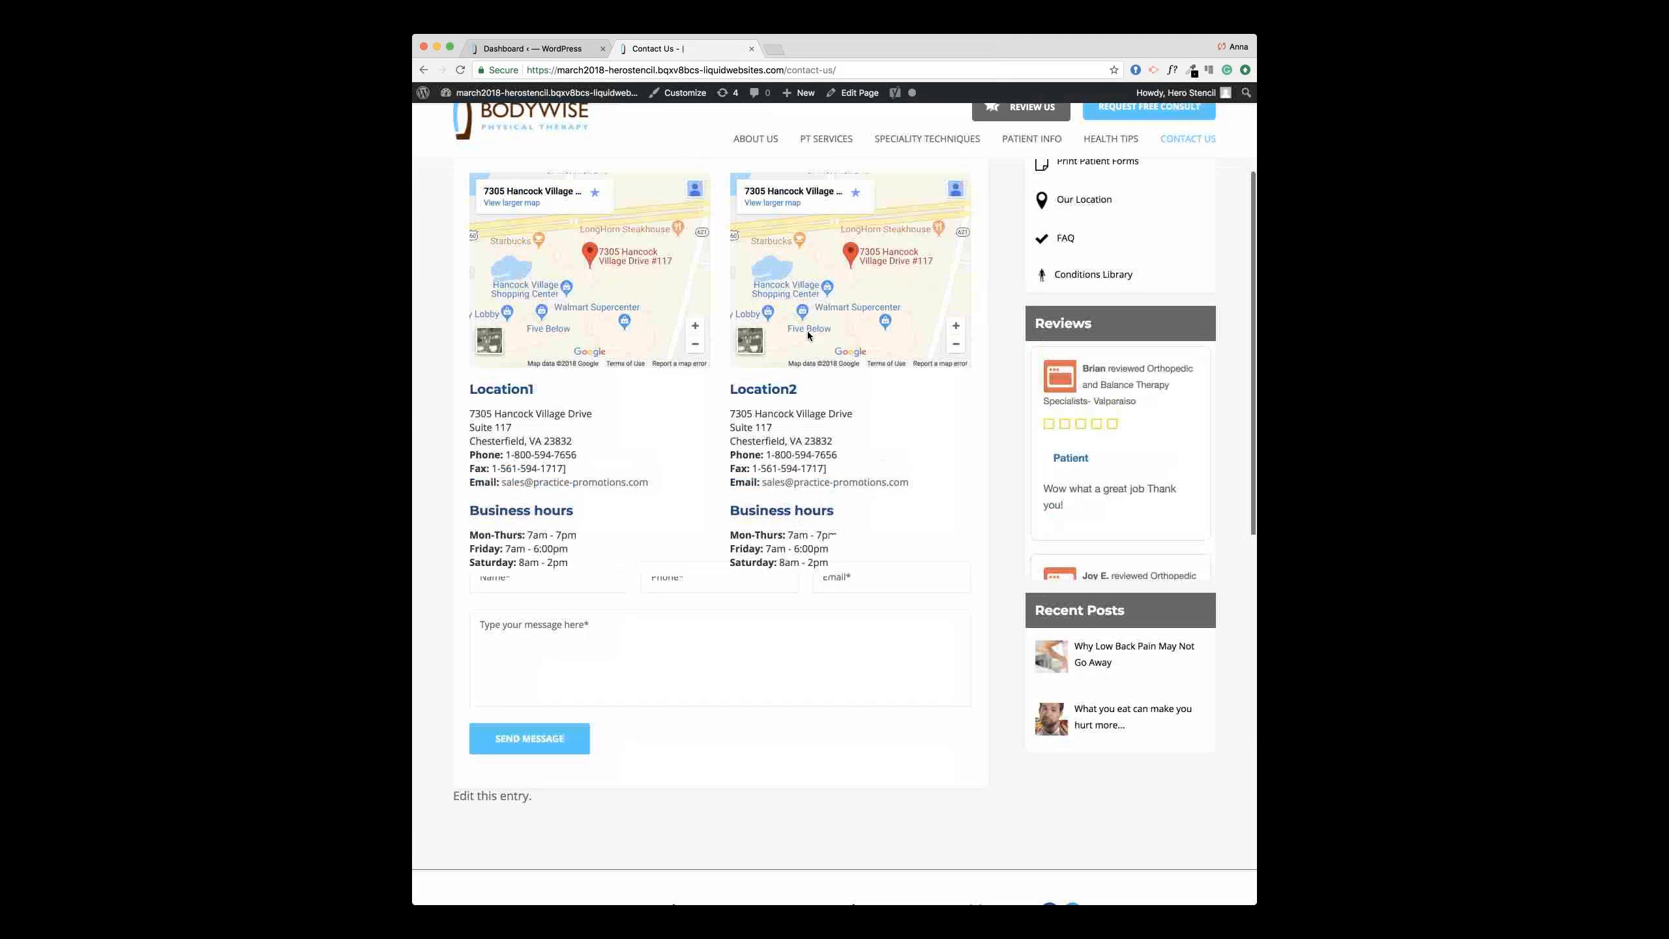
scroll(807, 331, down, 4)
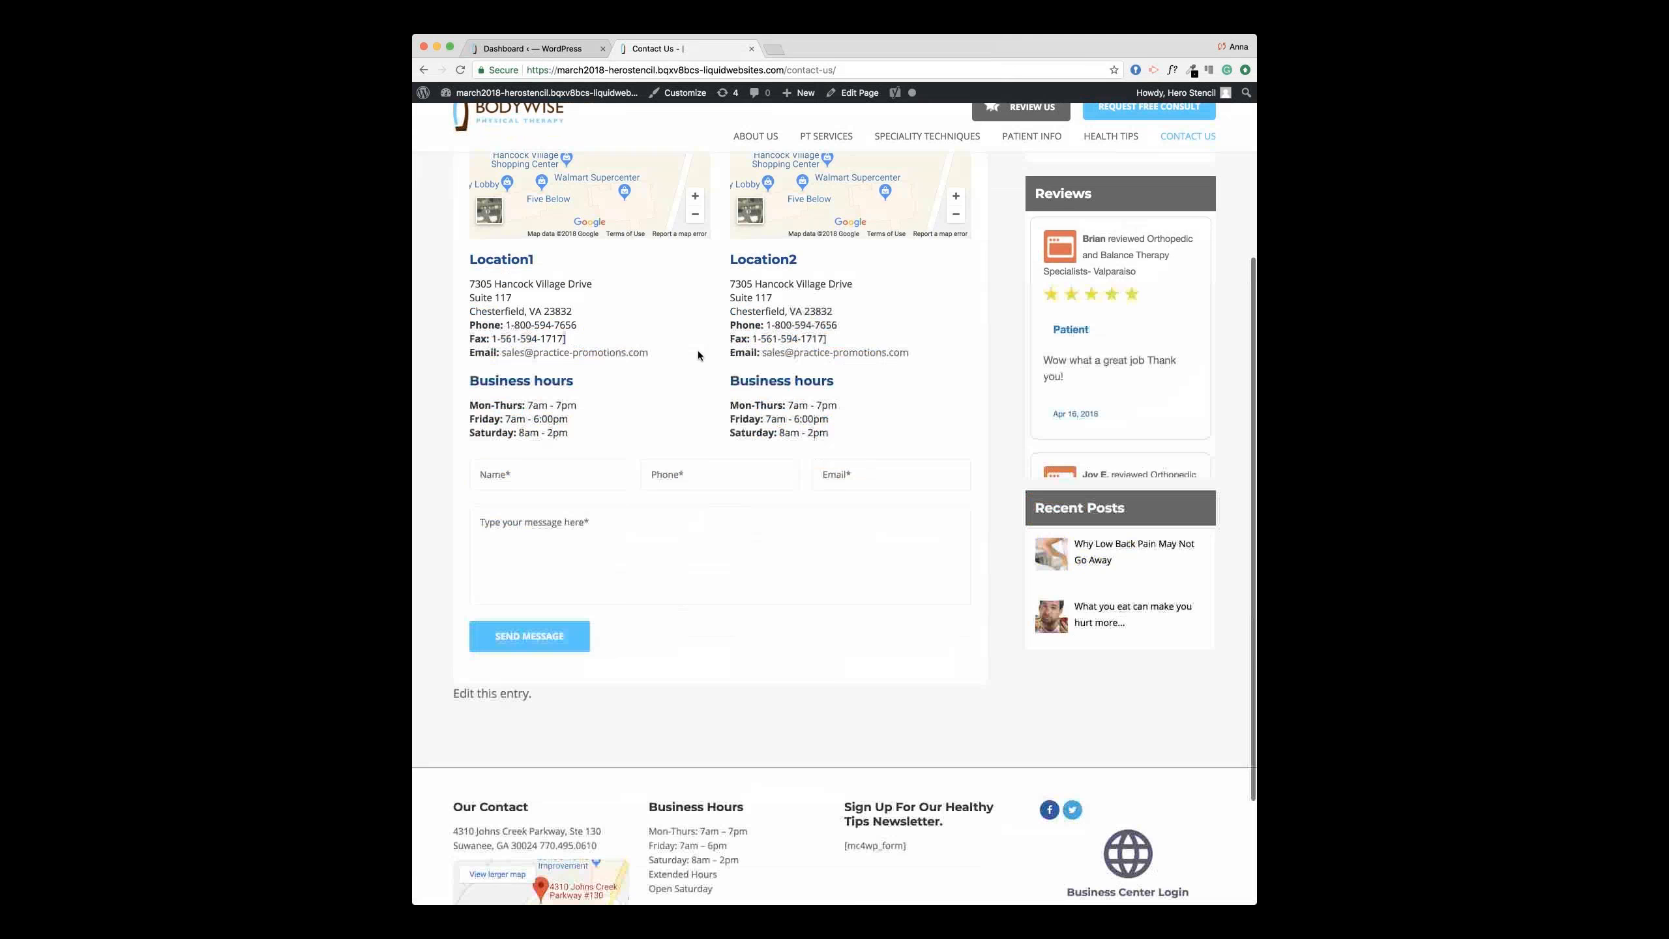
scroll(857, 86, up, 1)
click(858, 93)
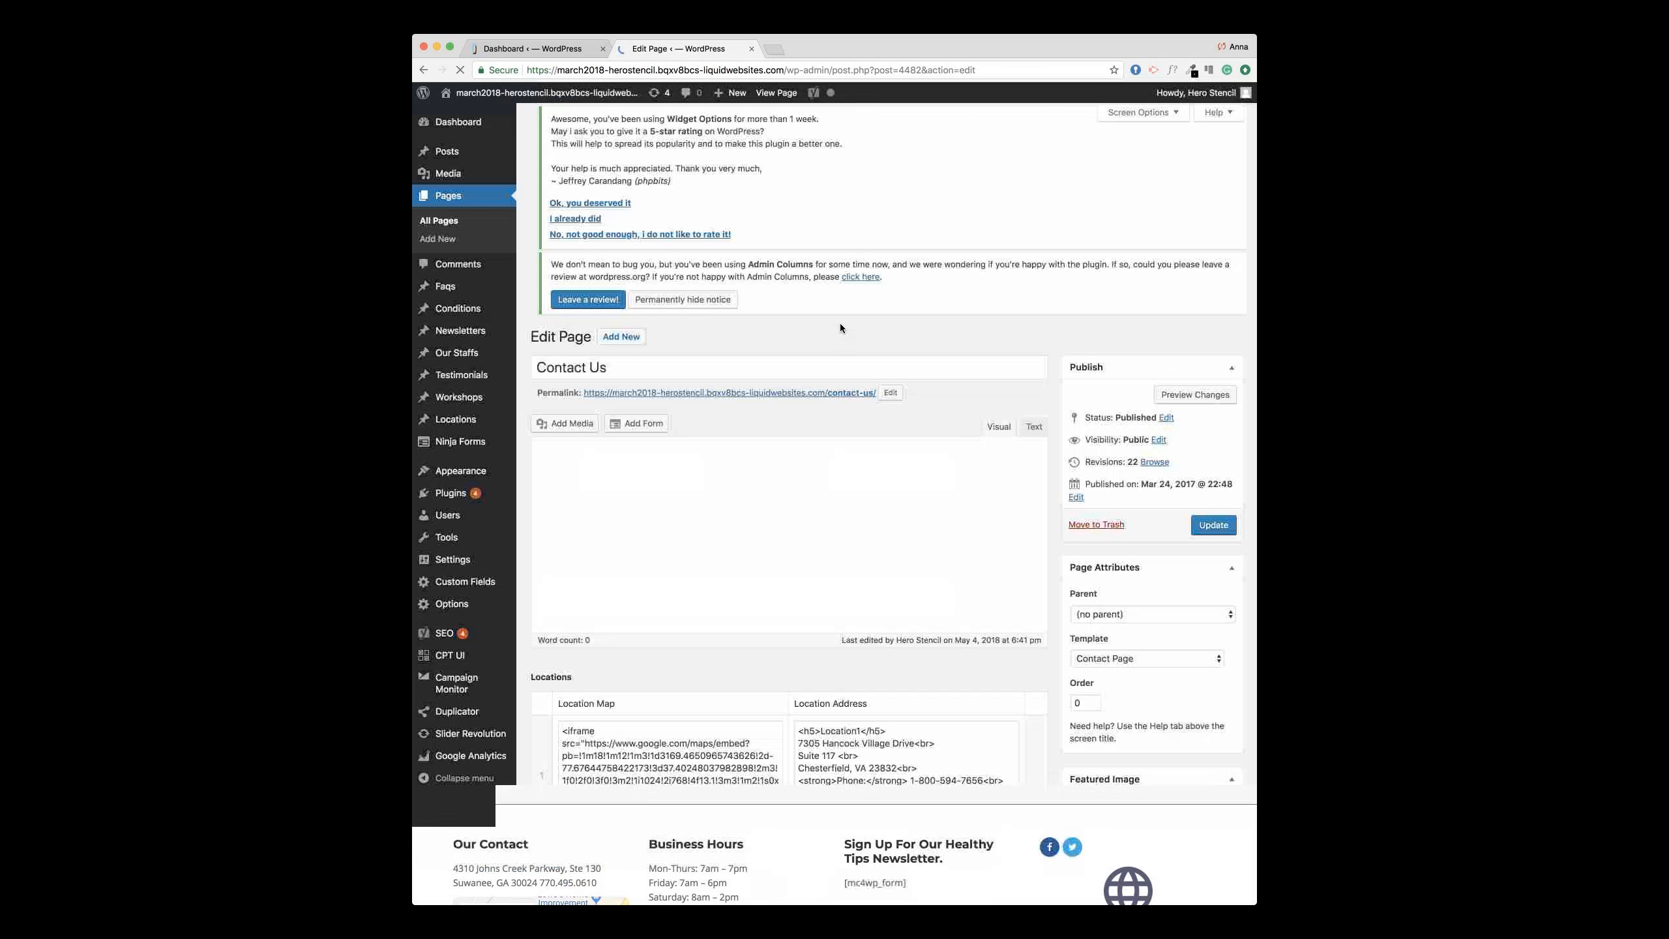
scroll(840, 324, down, 8)
scroll(974, 534, down, 1)
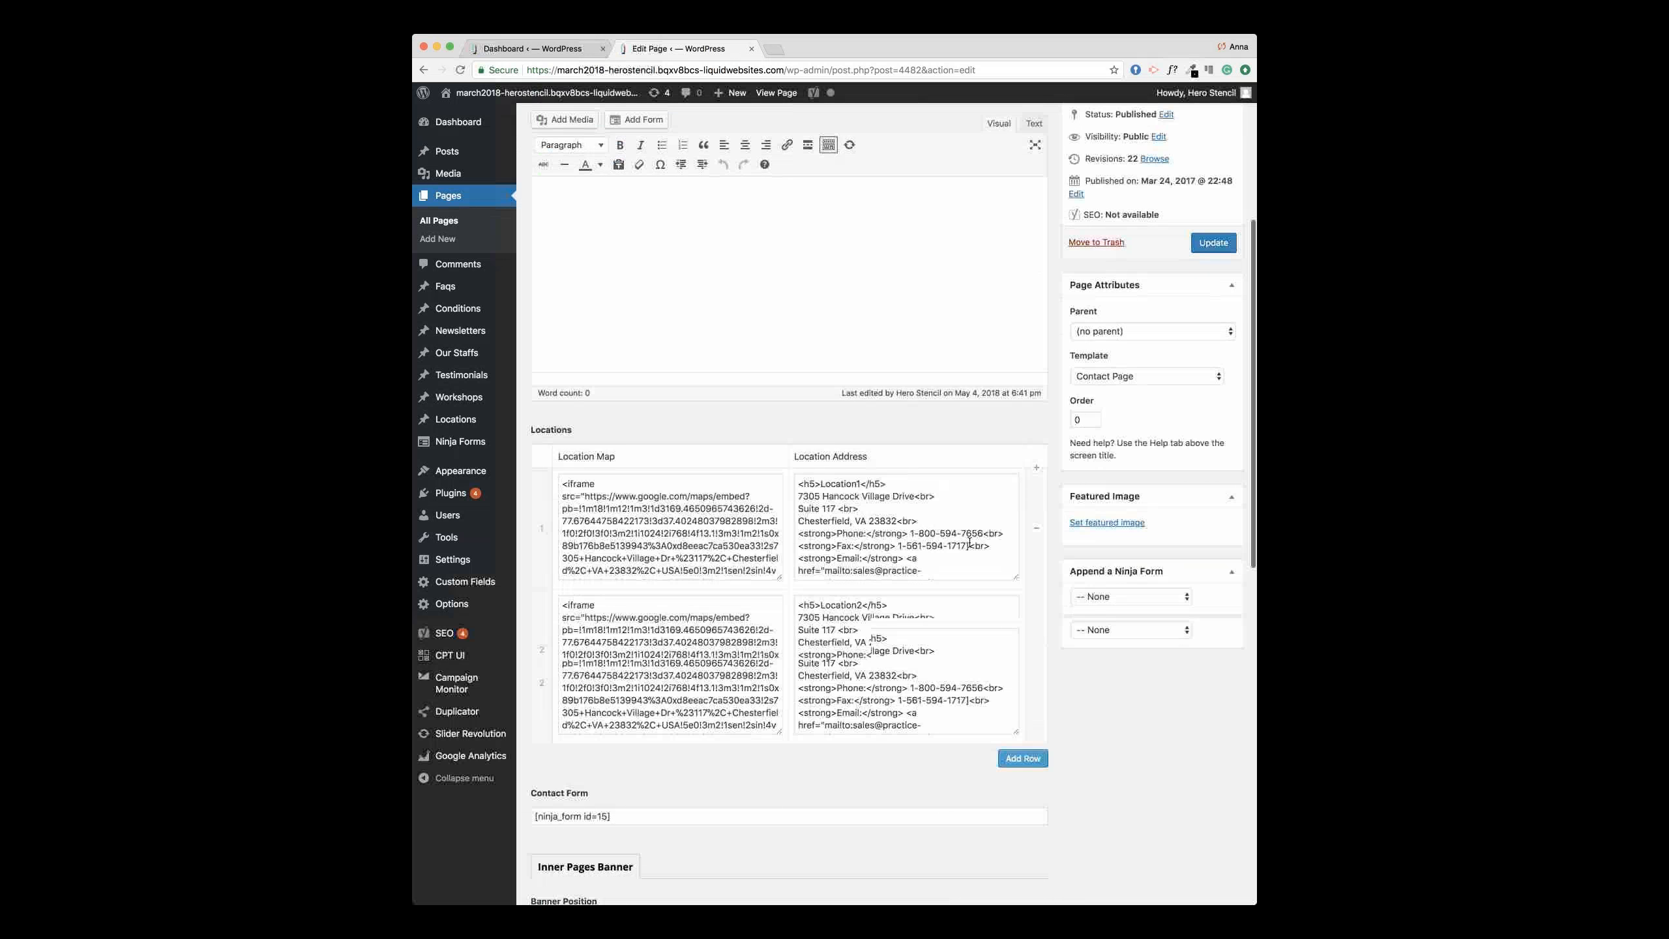
click(970, 546)
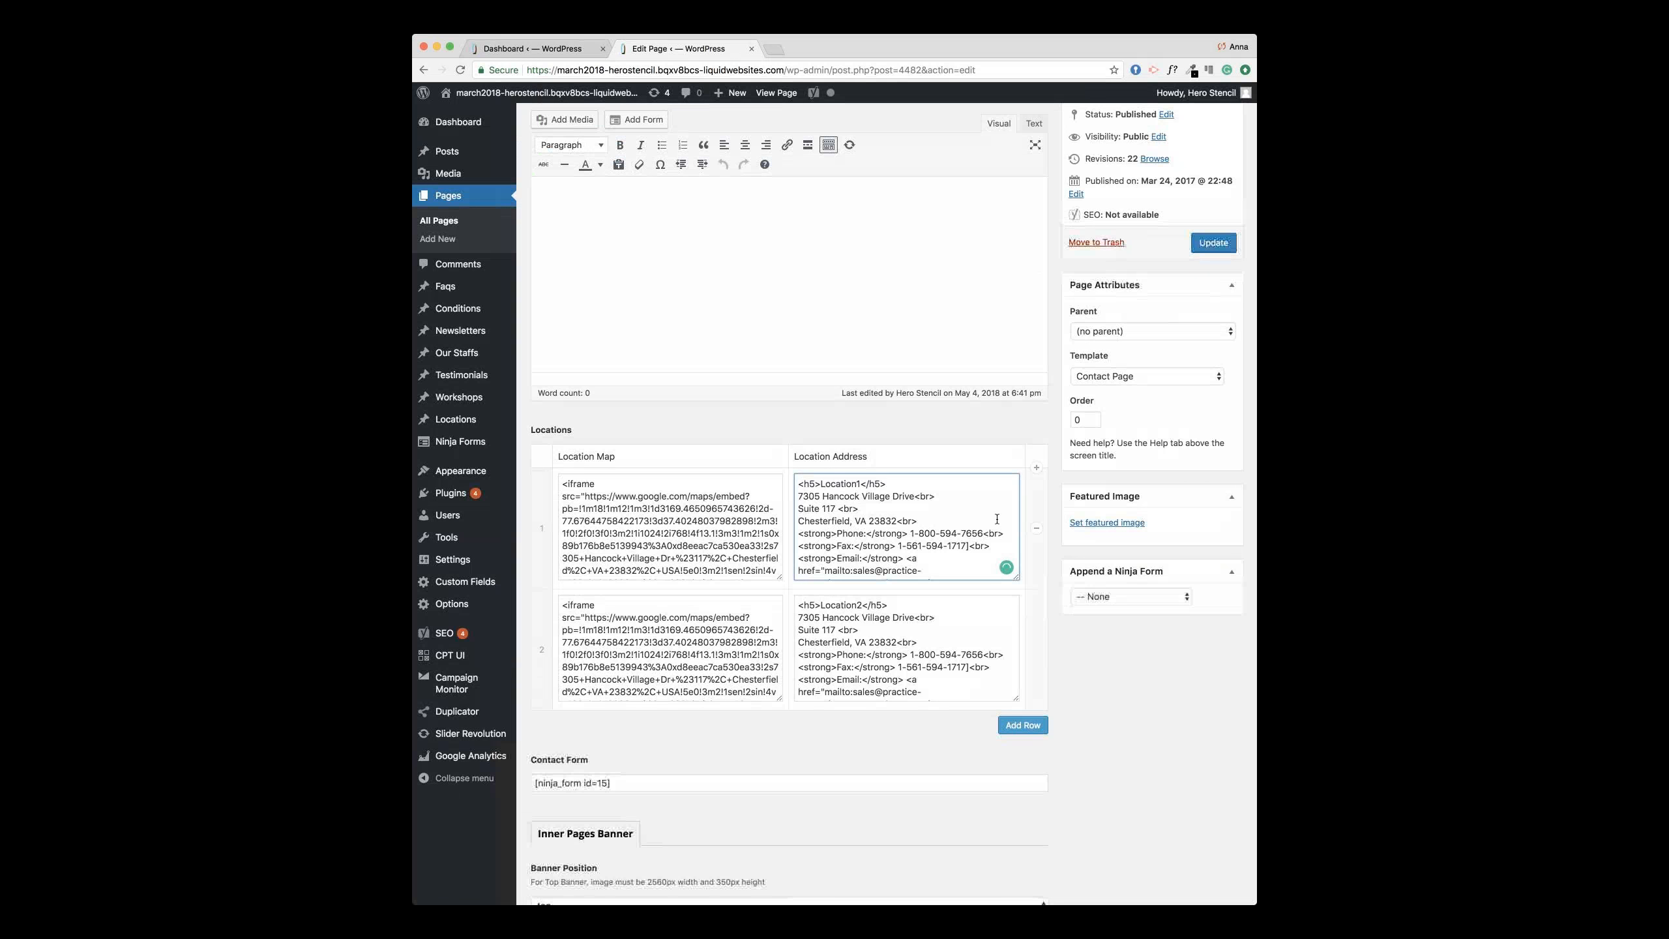
click(968, 667)
key(BackSpace)
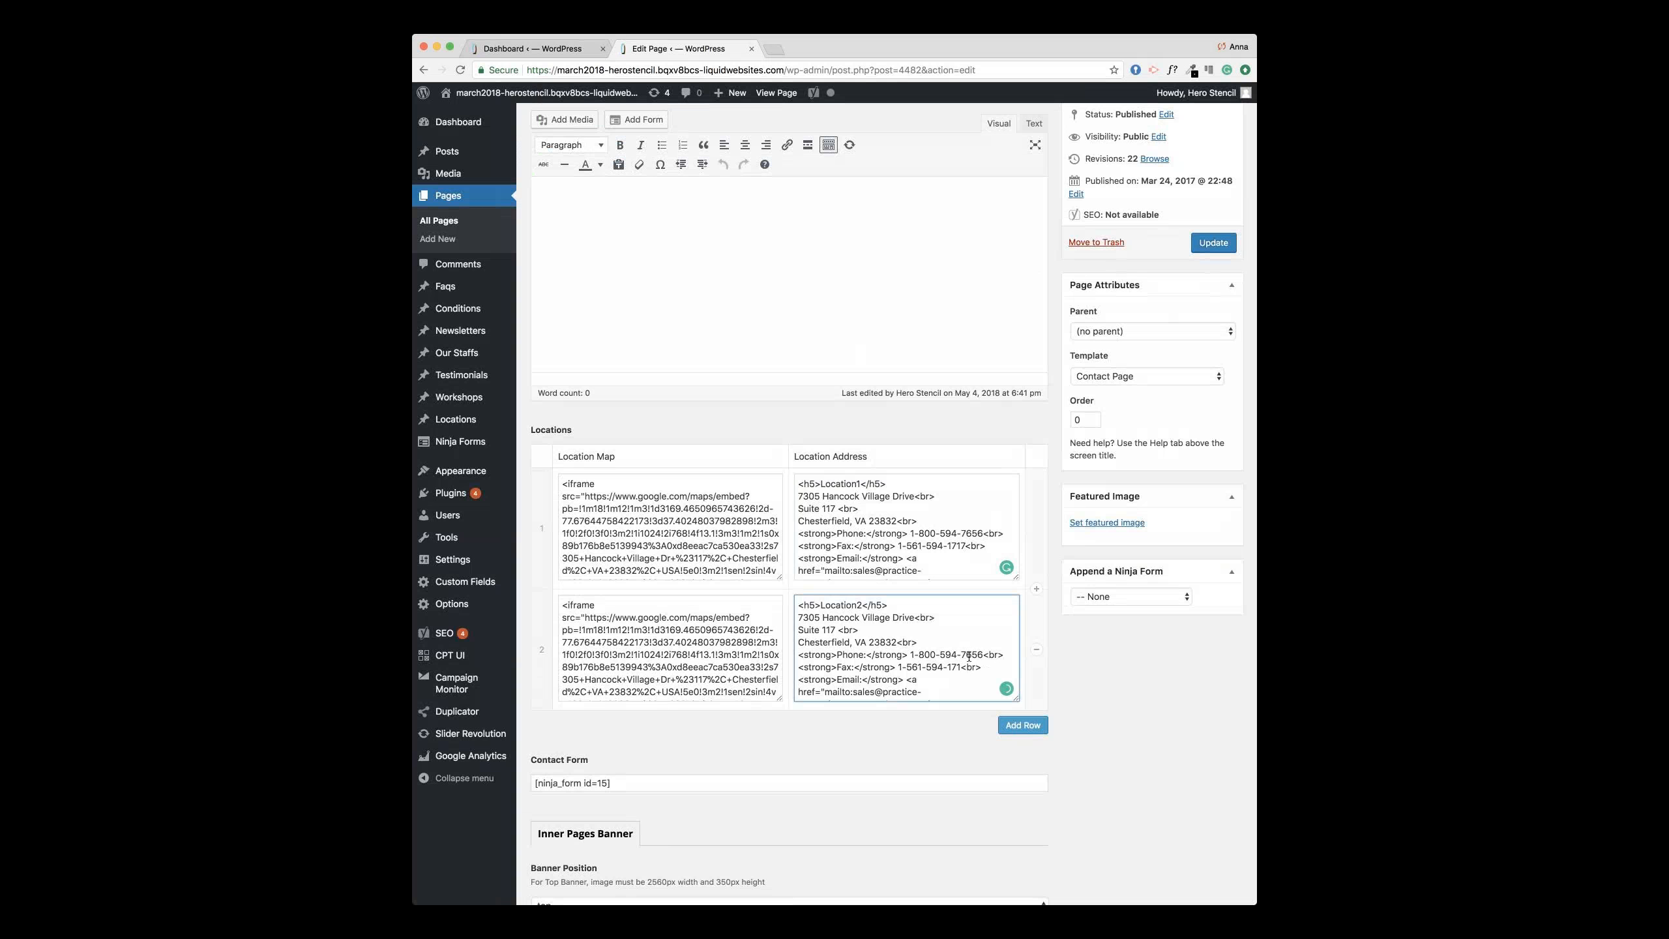
text(7)
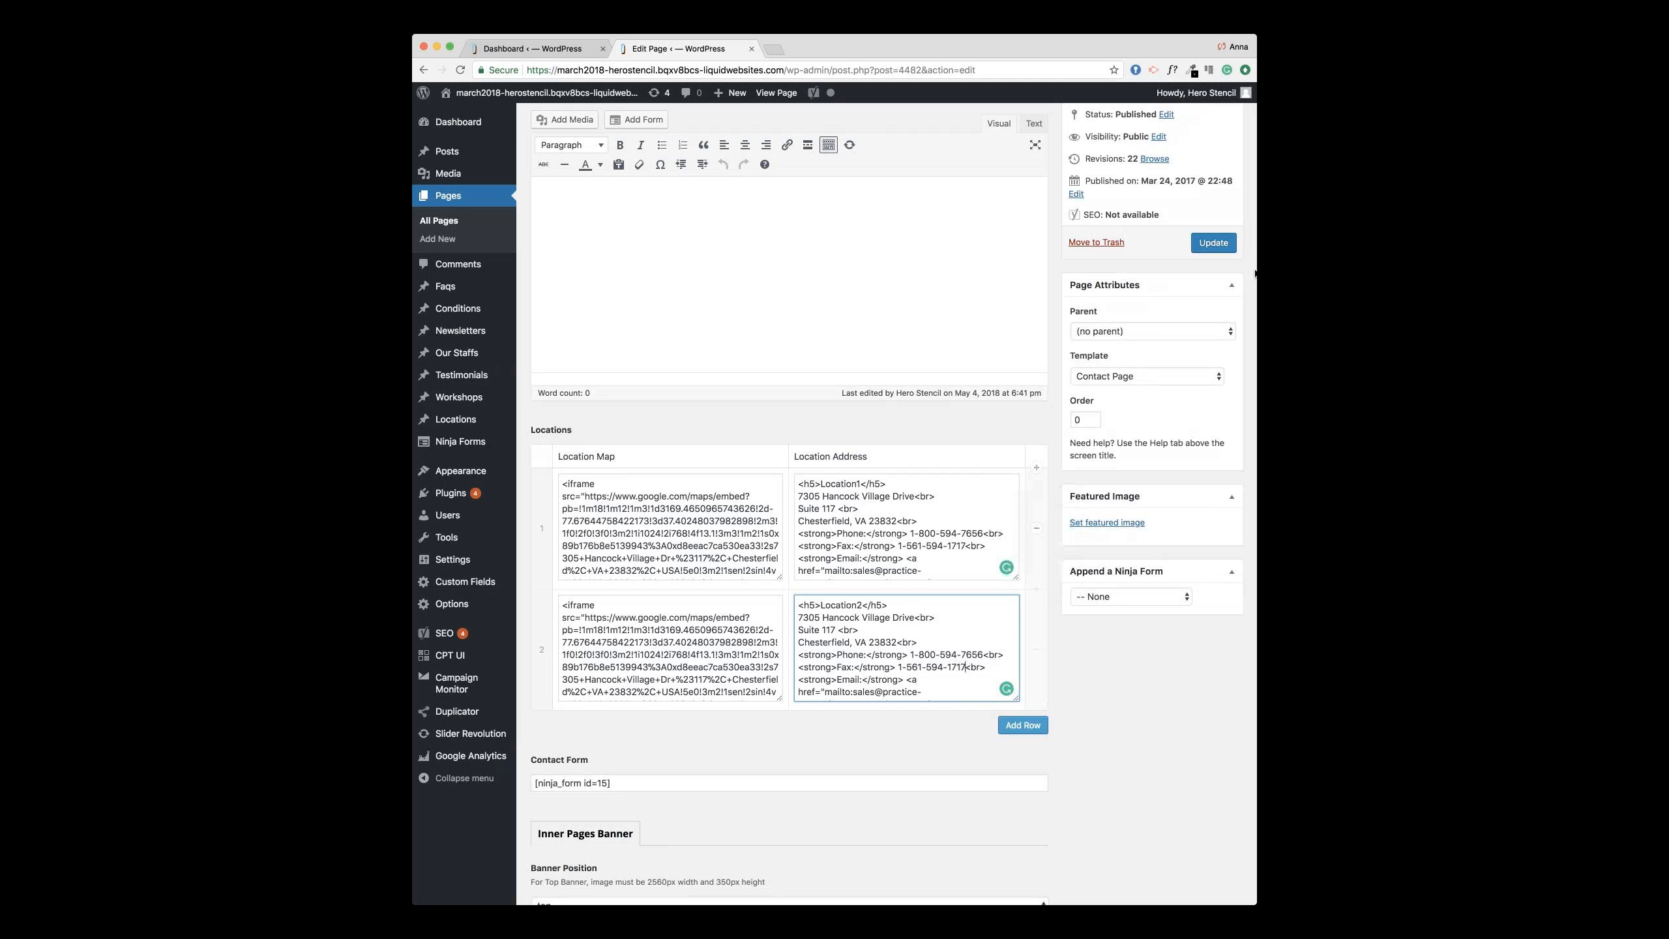
Step: Update the Contact Us page to save its two location details
click(1213, 243)
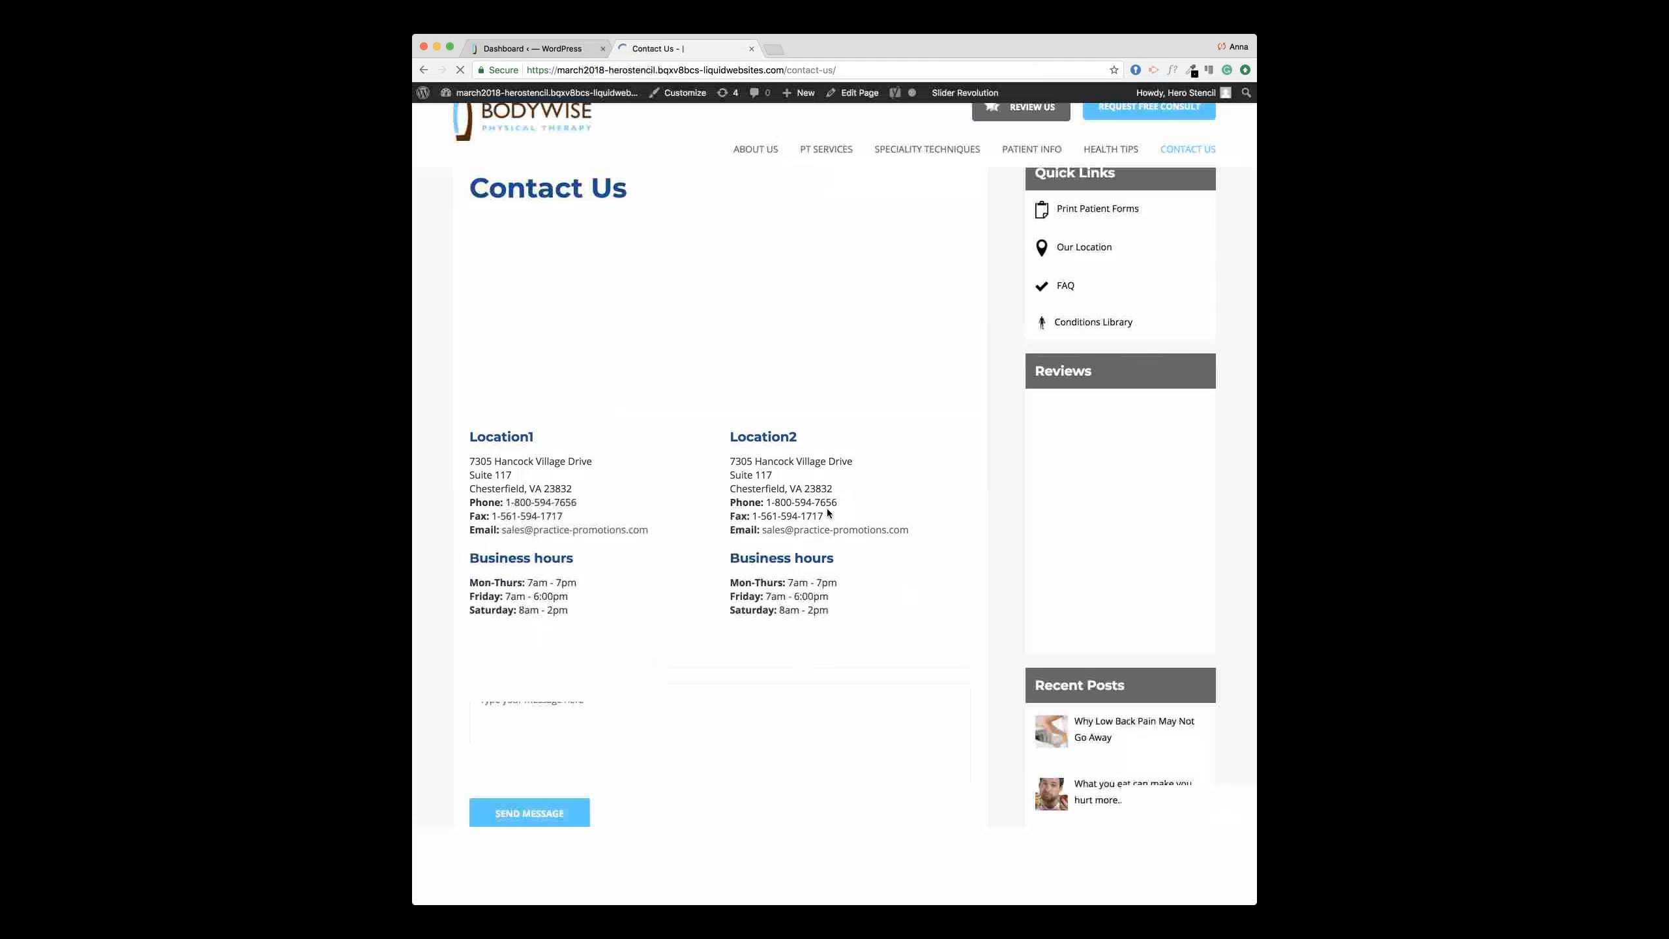
Step: Scroll through the updated live Contact Us page, then return to the admin Theme Options
scroll(892, 549, down, 5)
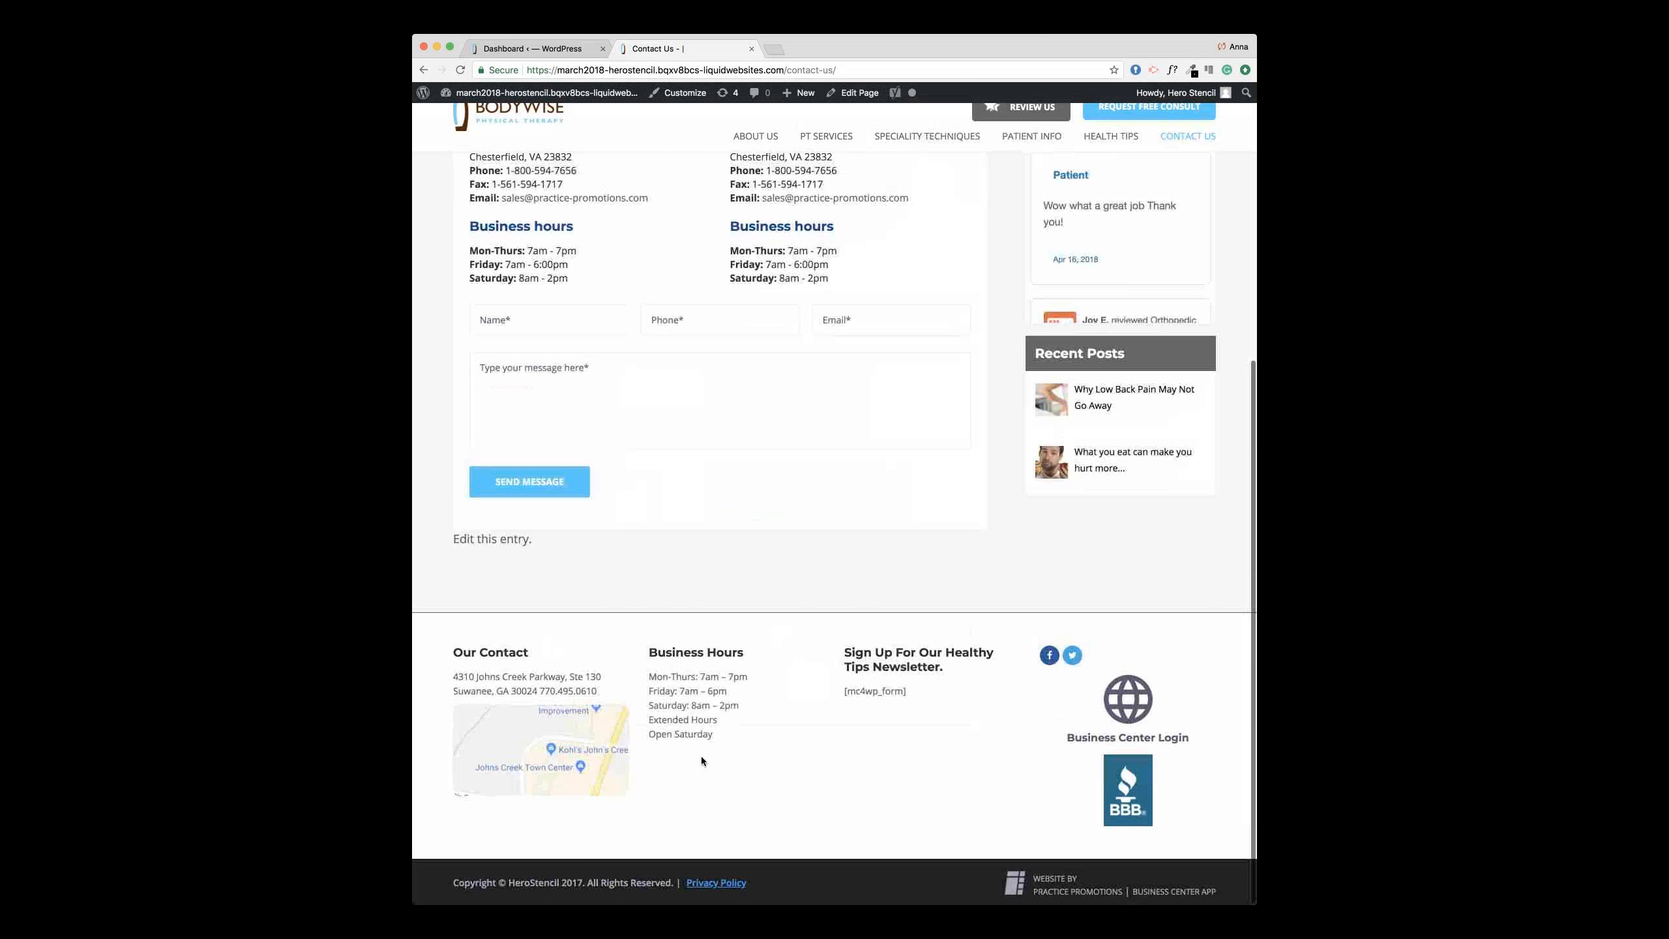
scroll(711, 605, up, 6)
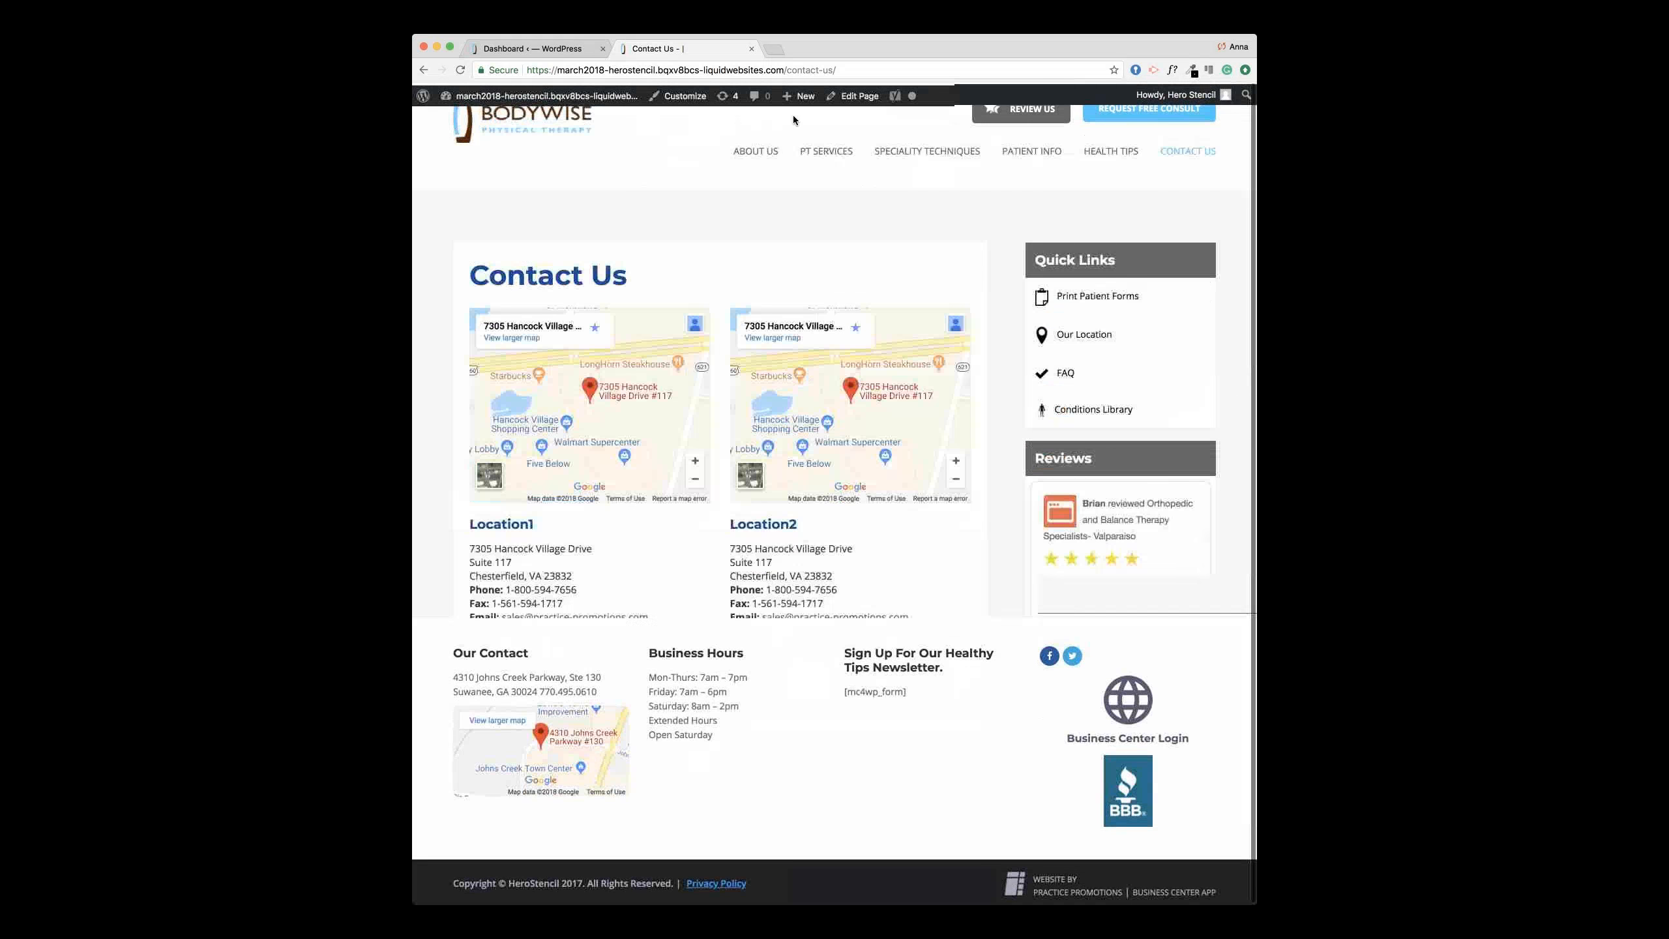
click(500, 51)
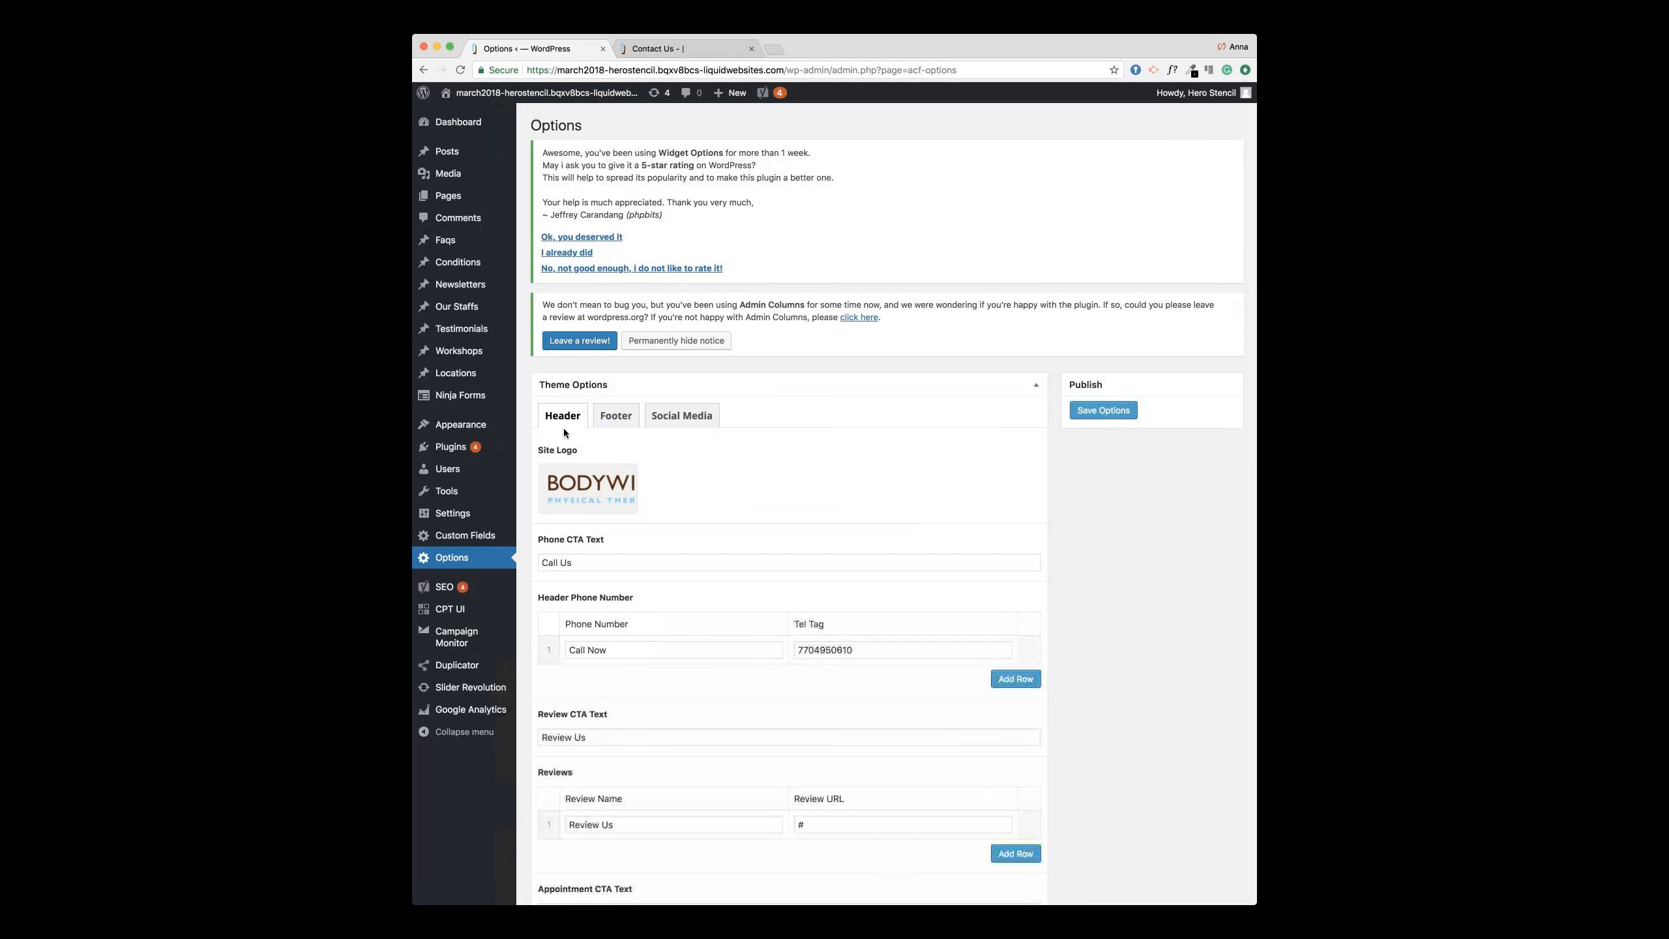
Step: Compare the Theme Options header settings with the live Contact Us page
scroll(564, 428, down, 1)
scroll(563, 427, down, 4)
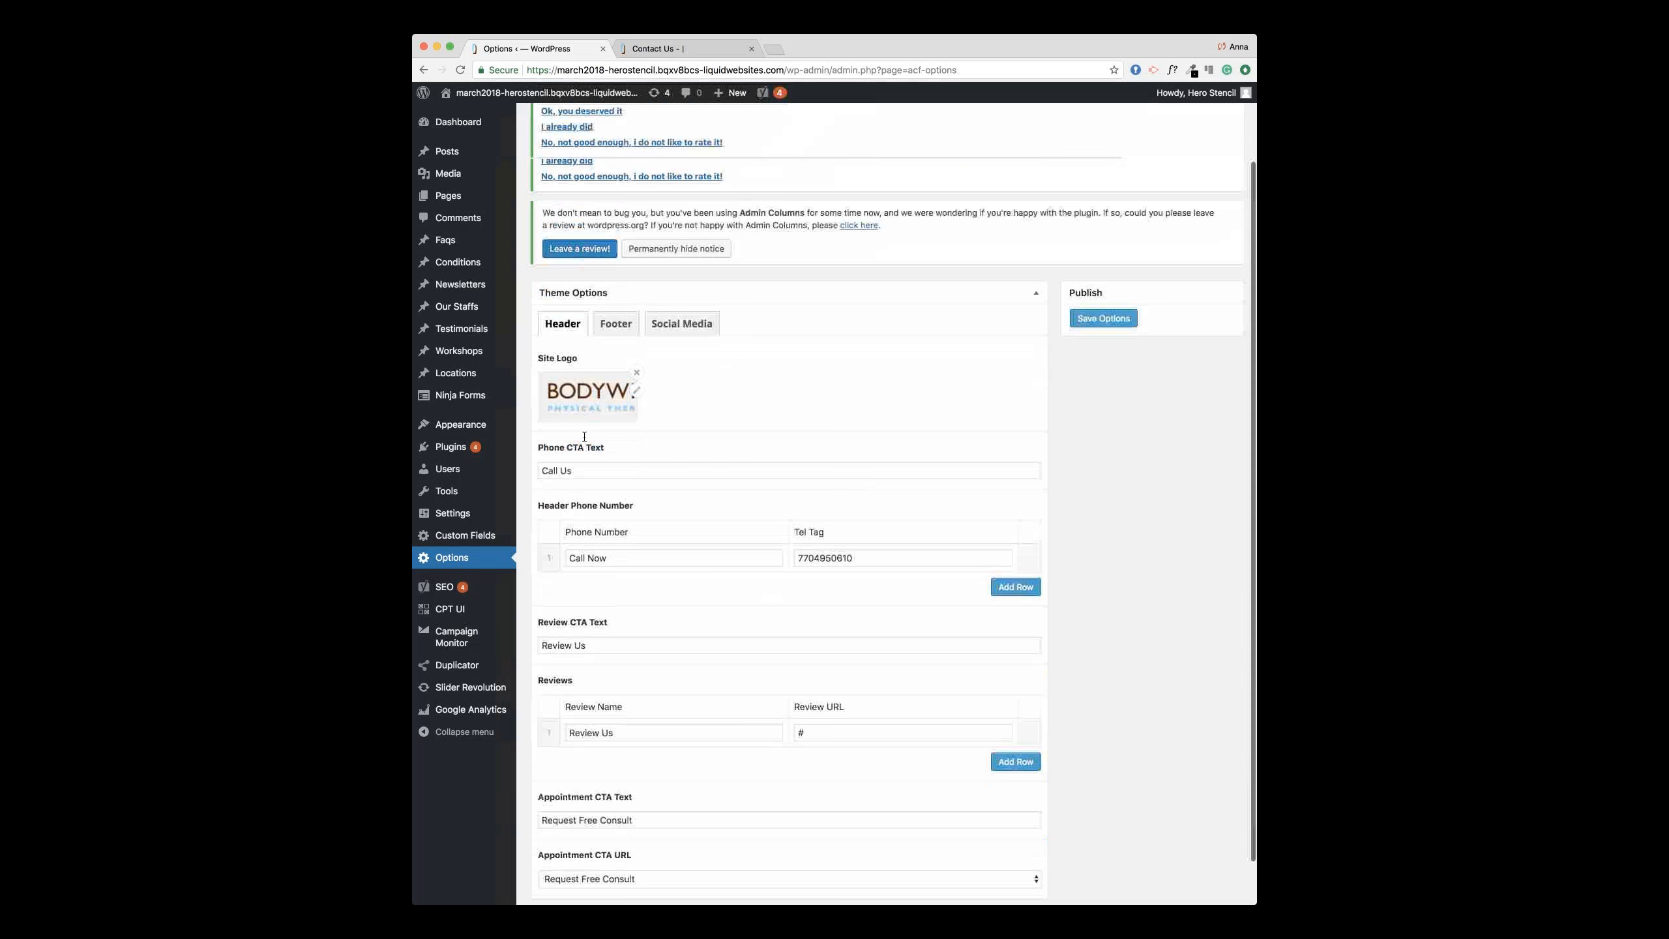
click(688, 53)
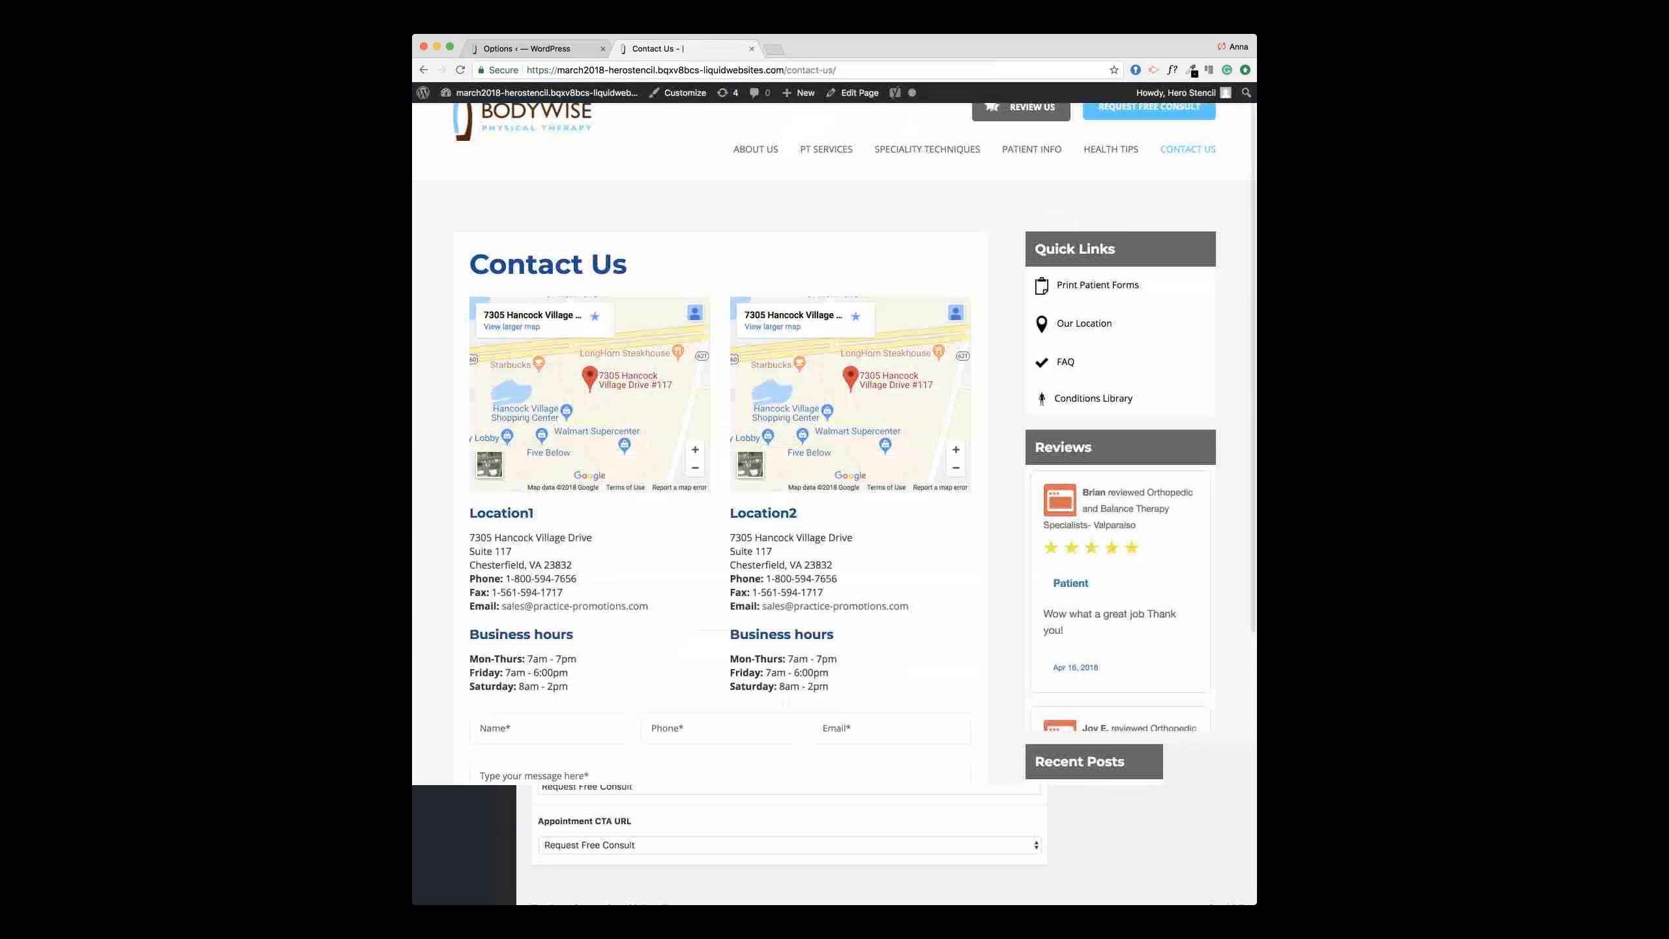
click(560, 48)
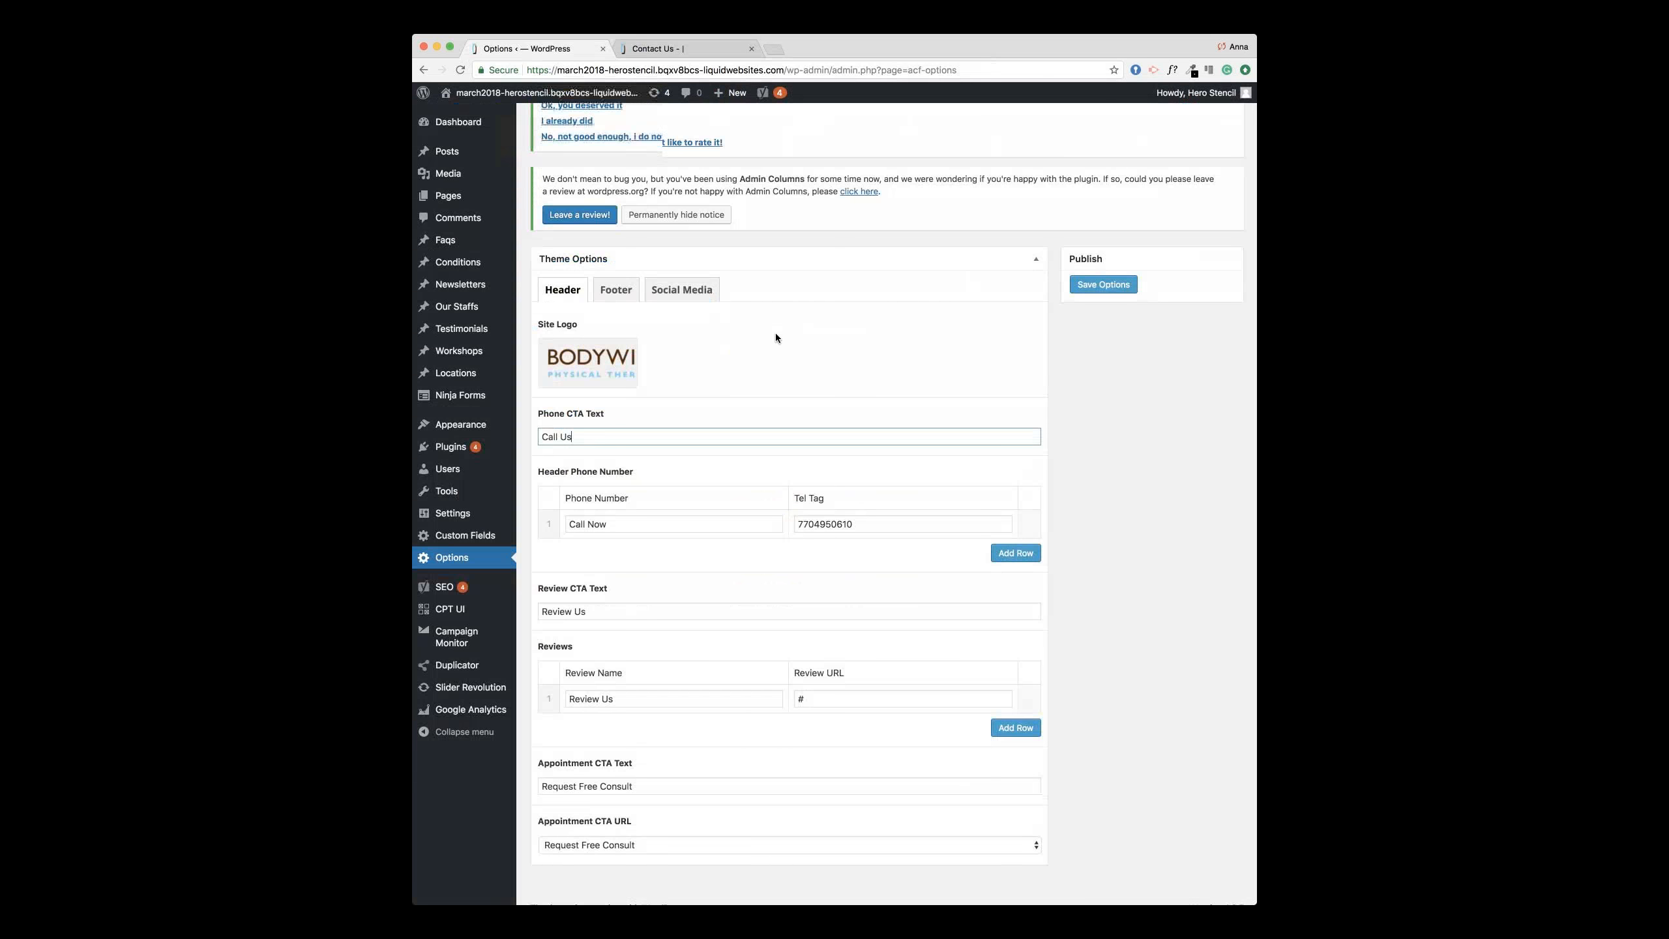
Step: Check the Review and Appointment CTA header fields, then show the Footer block settings
scroll(775, 332, down, 1)
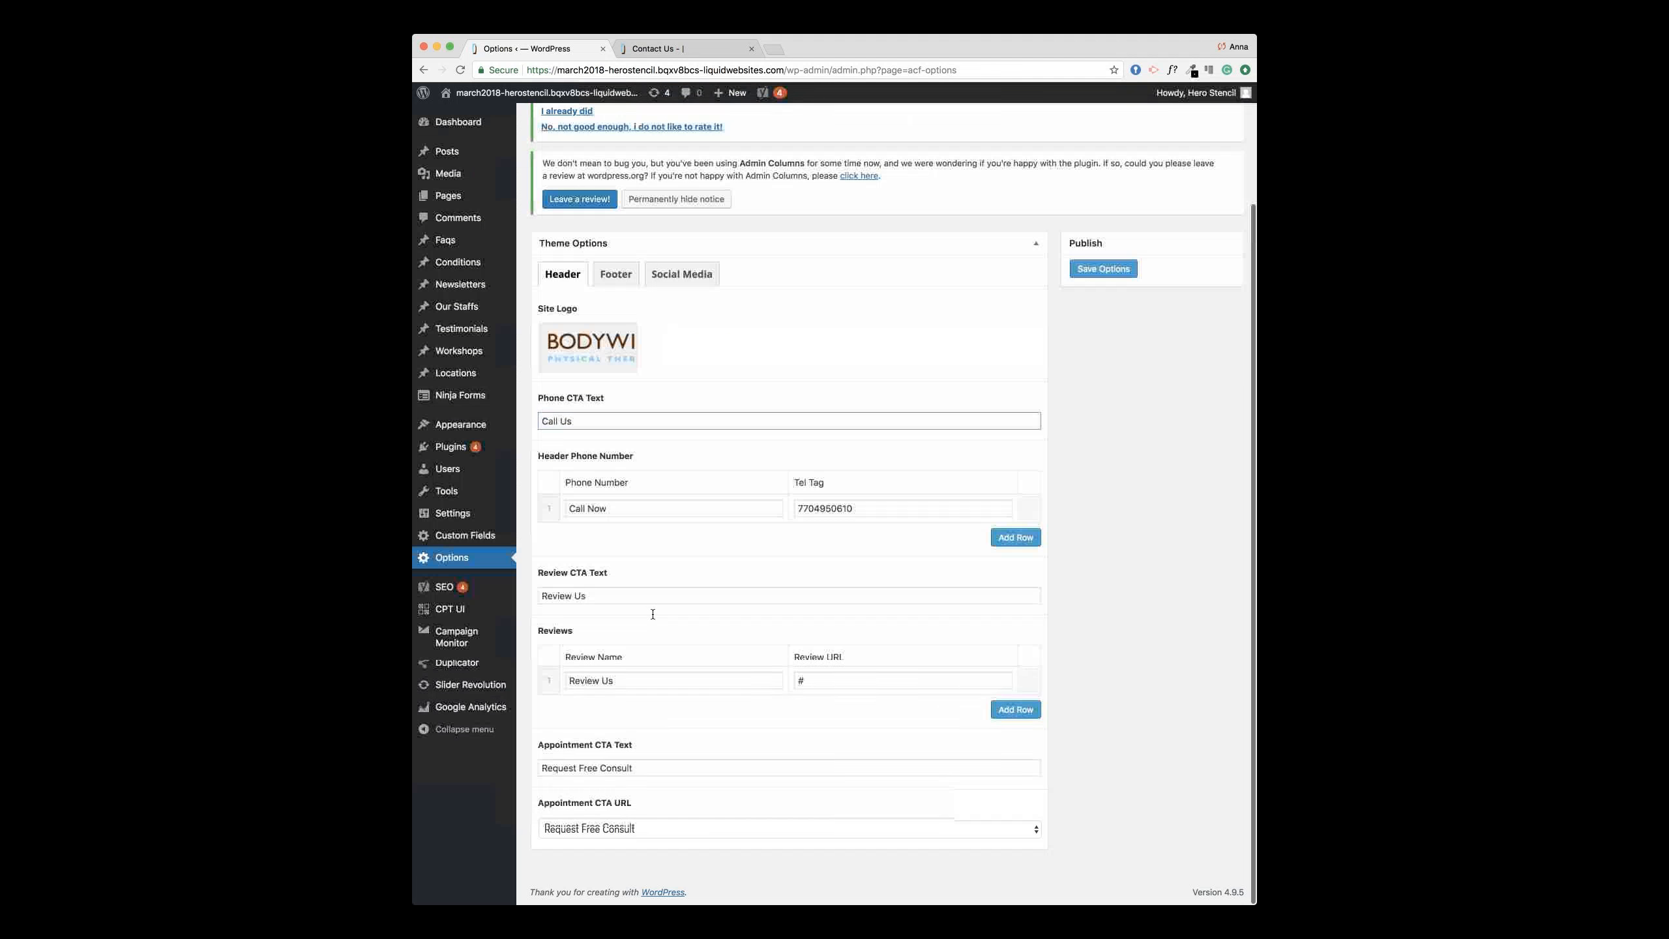
click(655, 592)
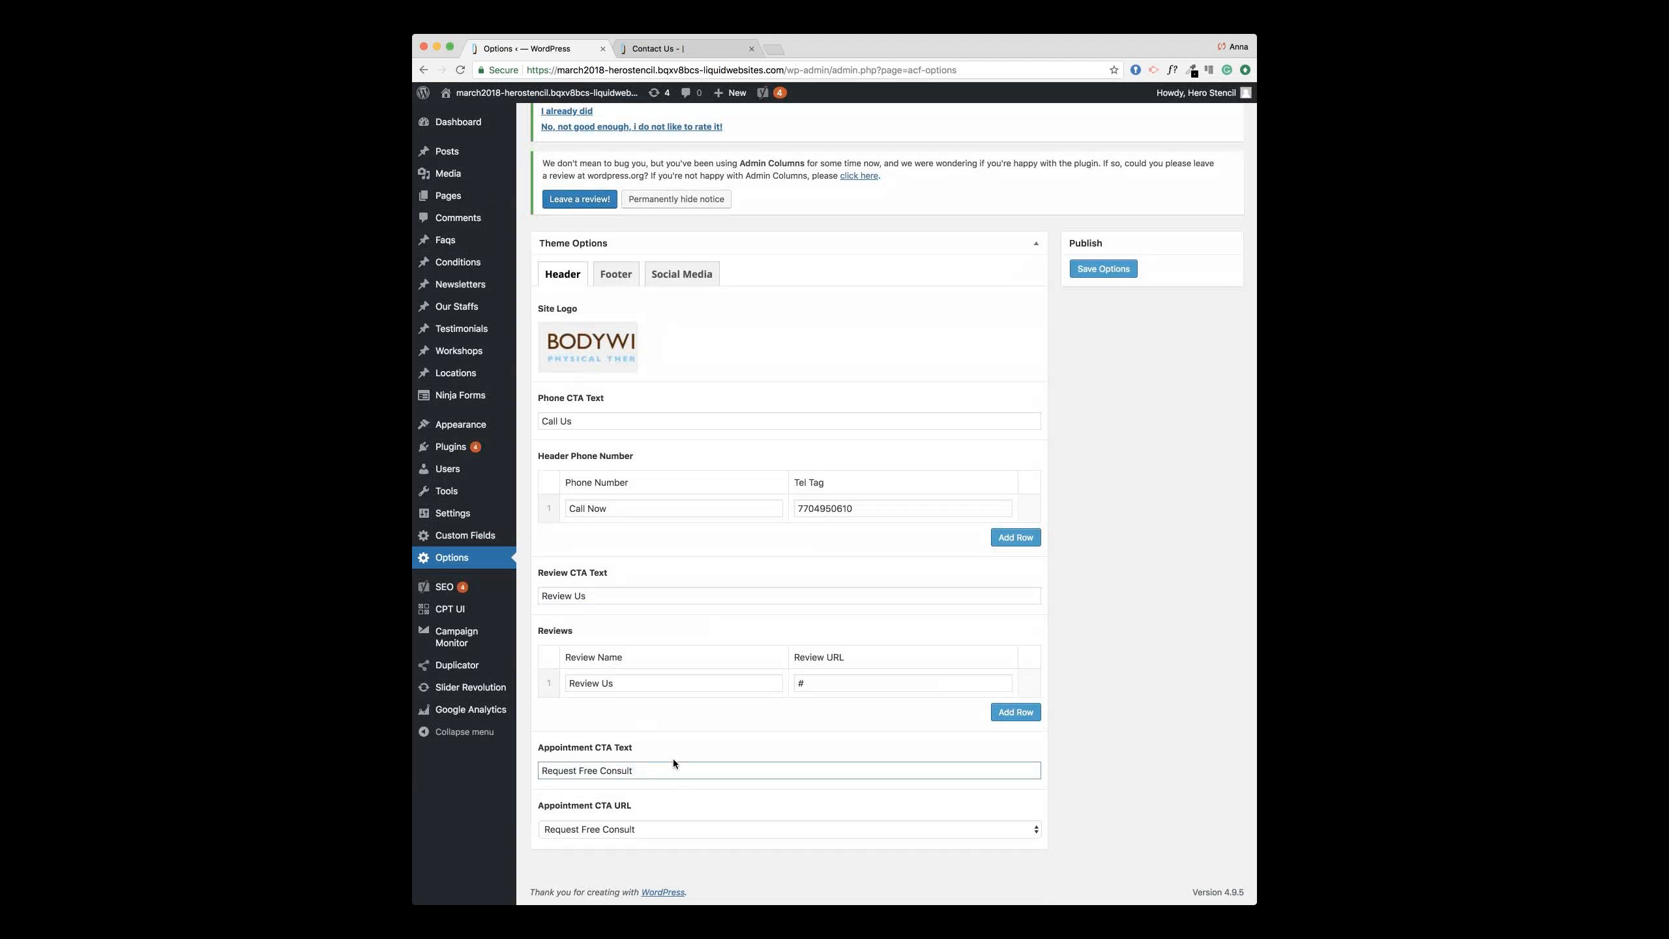
scroll(672, 767, up, 1)
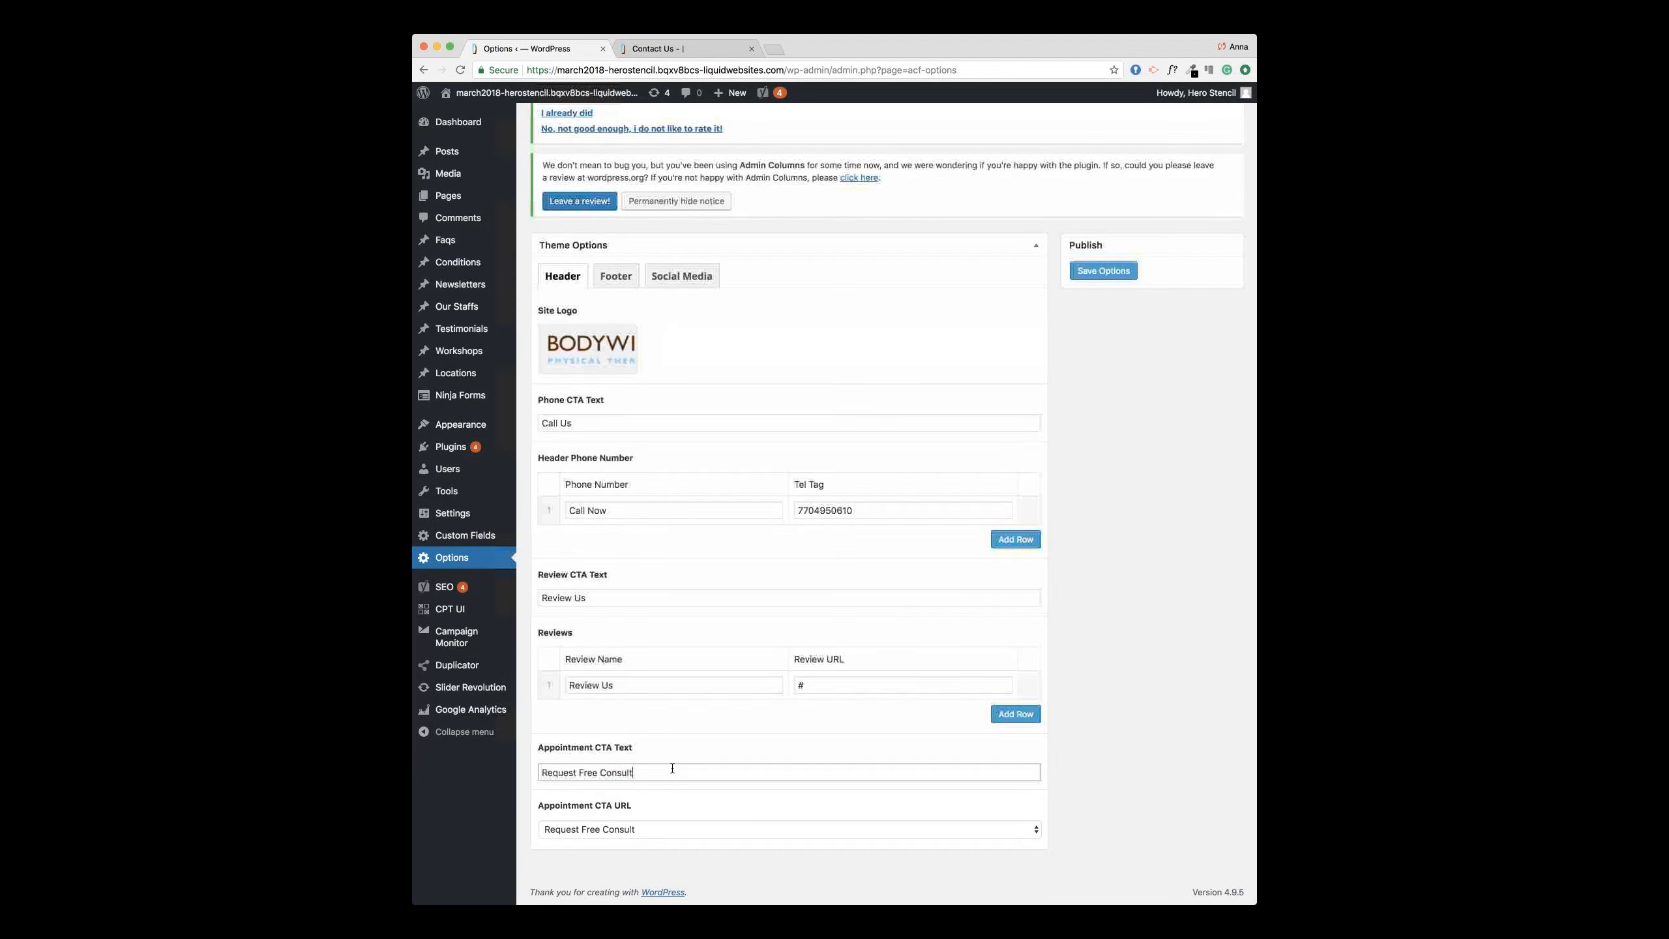
triple_click(597, 772)
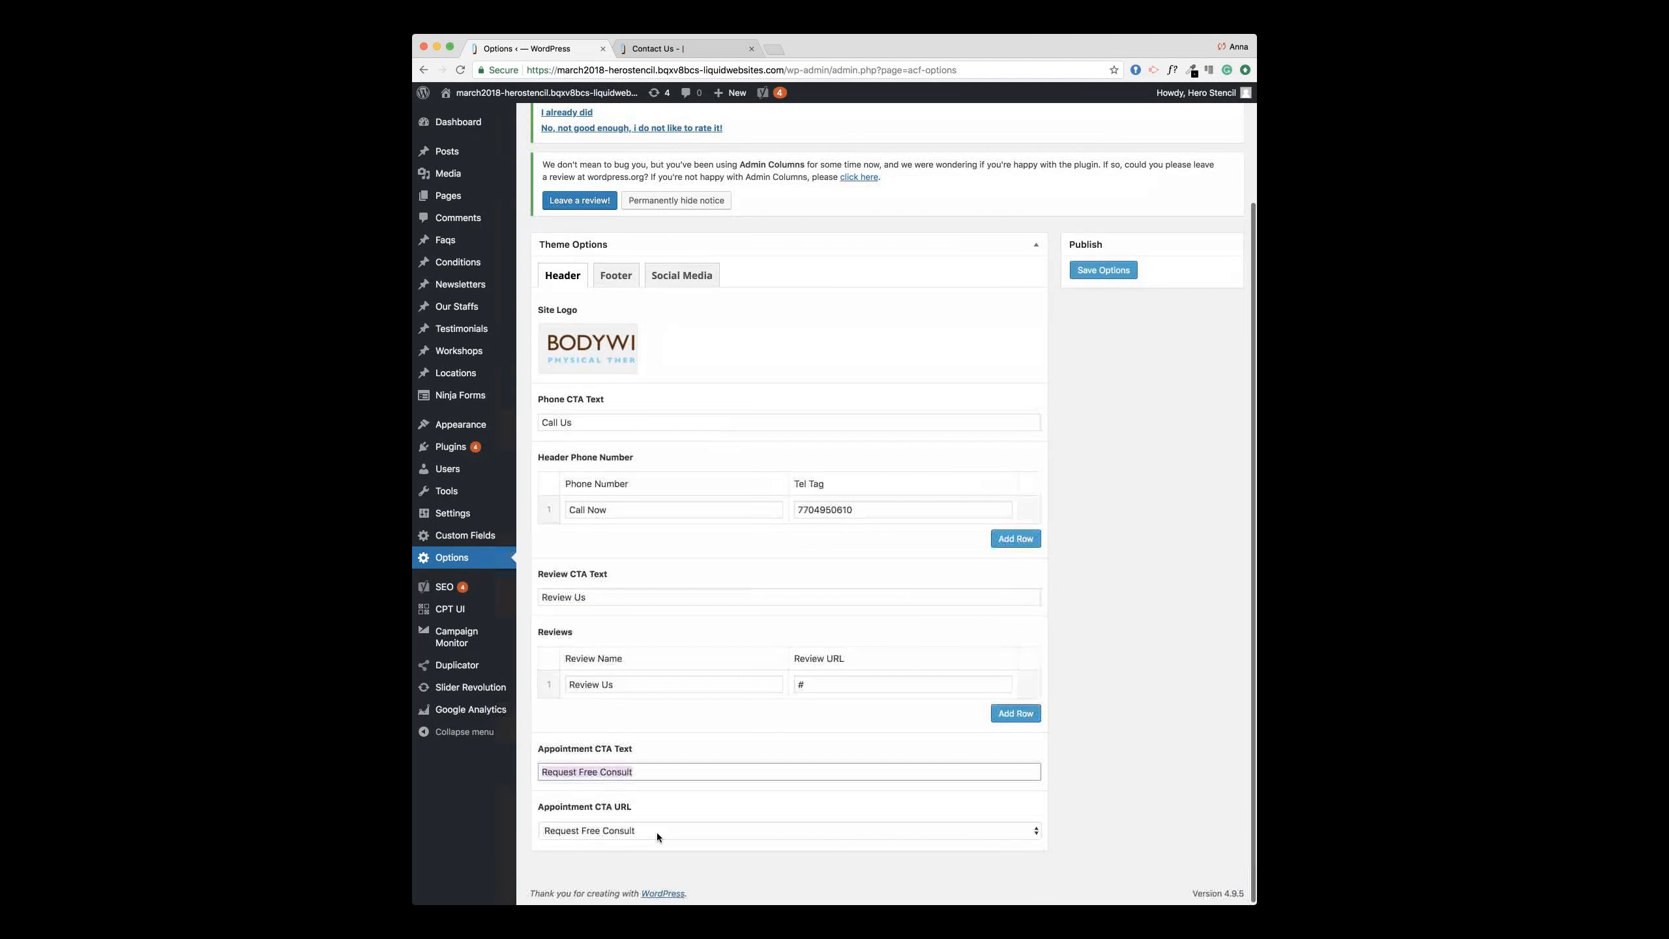
click(657, 832)
click(657, 832)
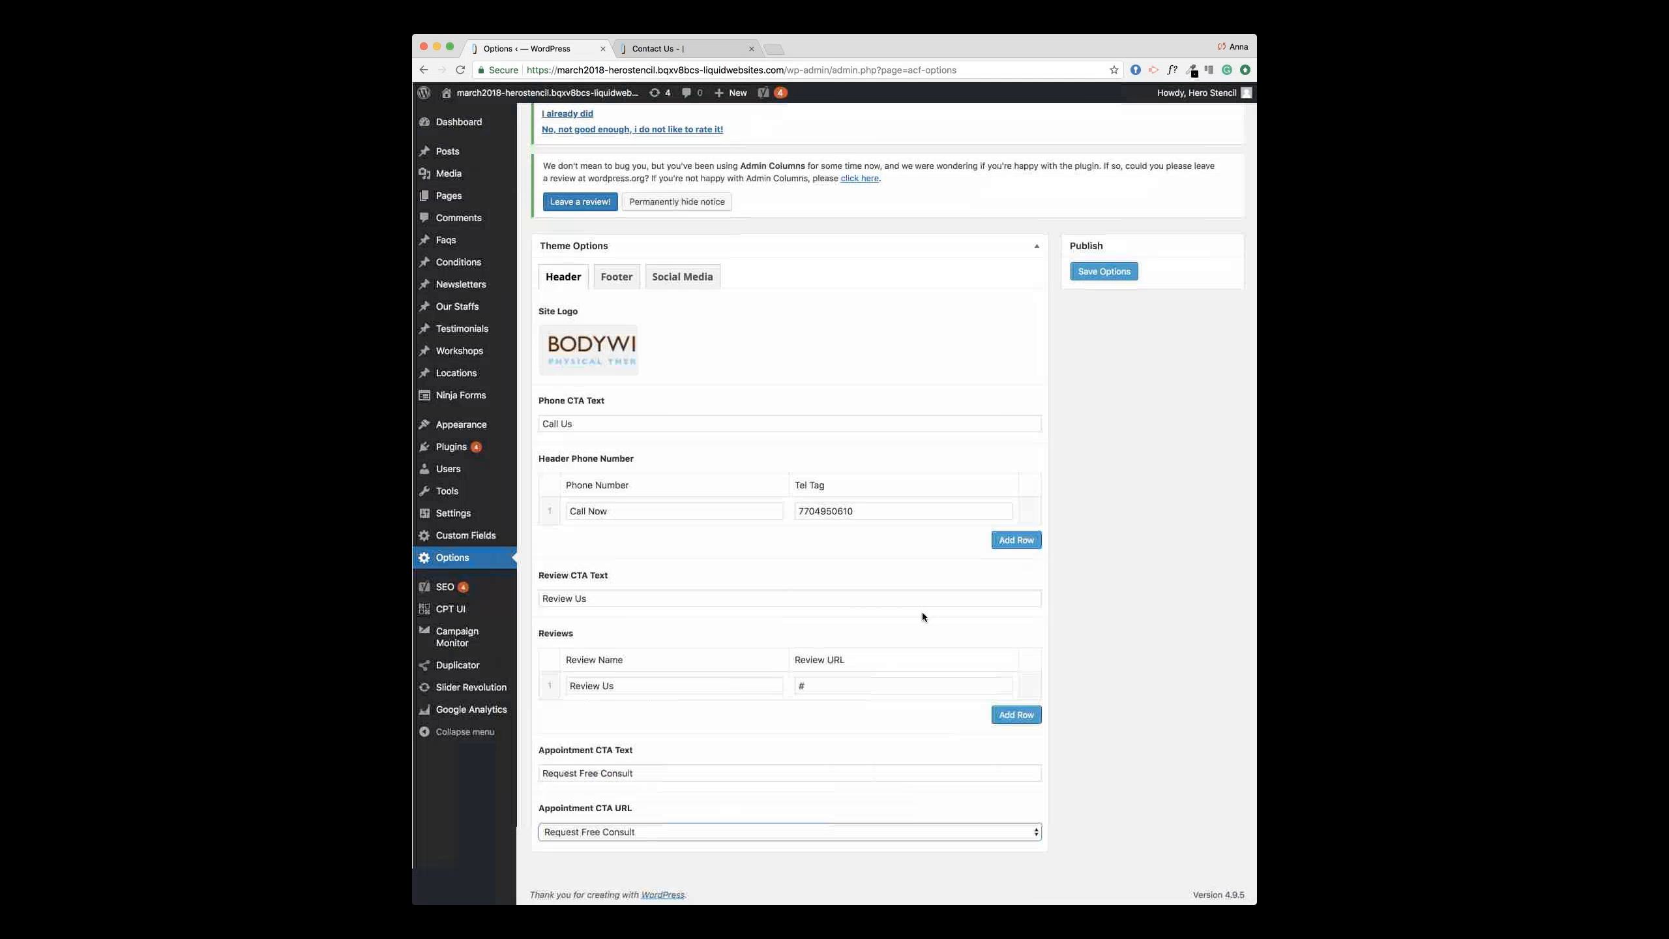
click(616, 278)
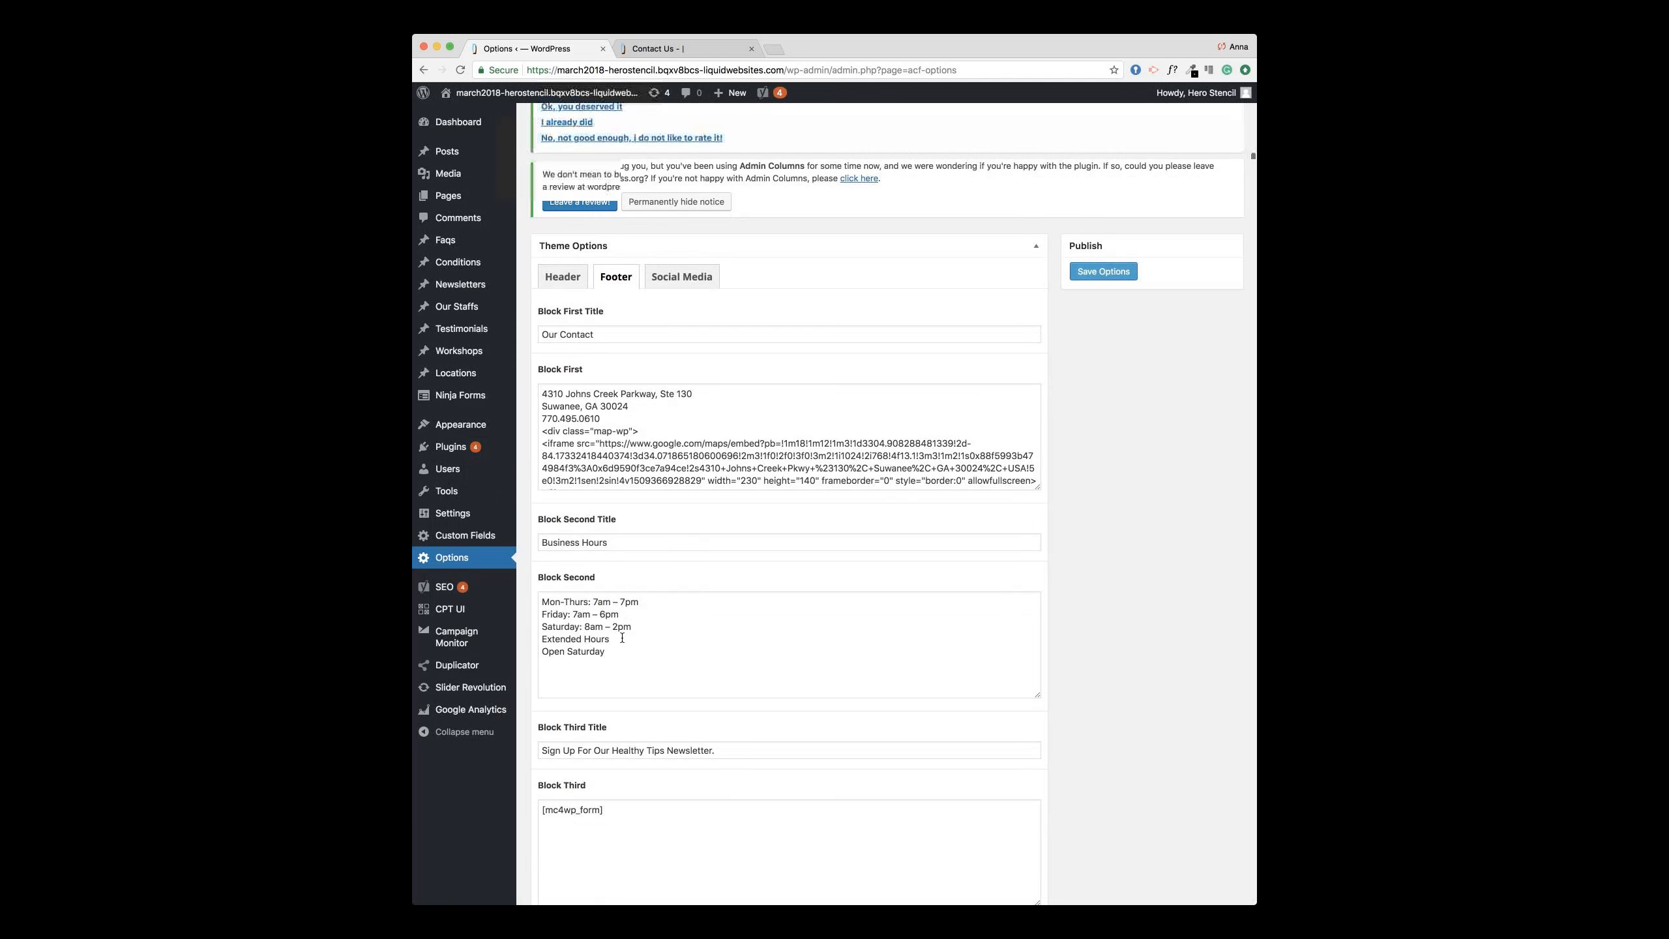
Step: Set the Linkedin social link to '#', save the theme options, and view the live Contact Us page
scroll(621, 638, up, 1)
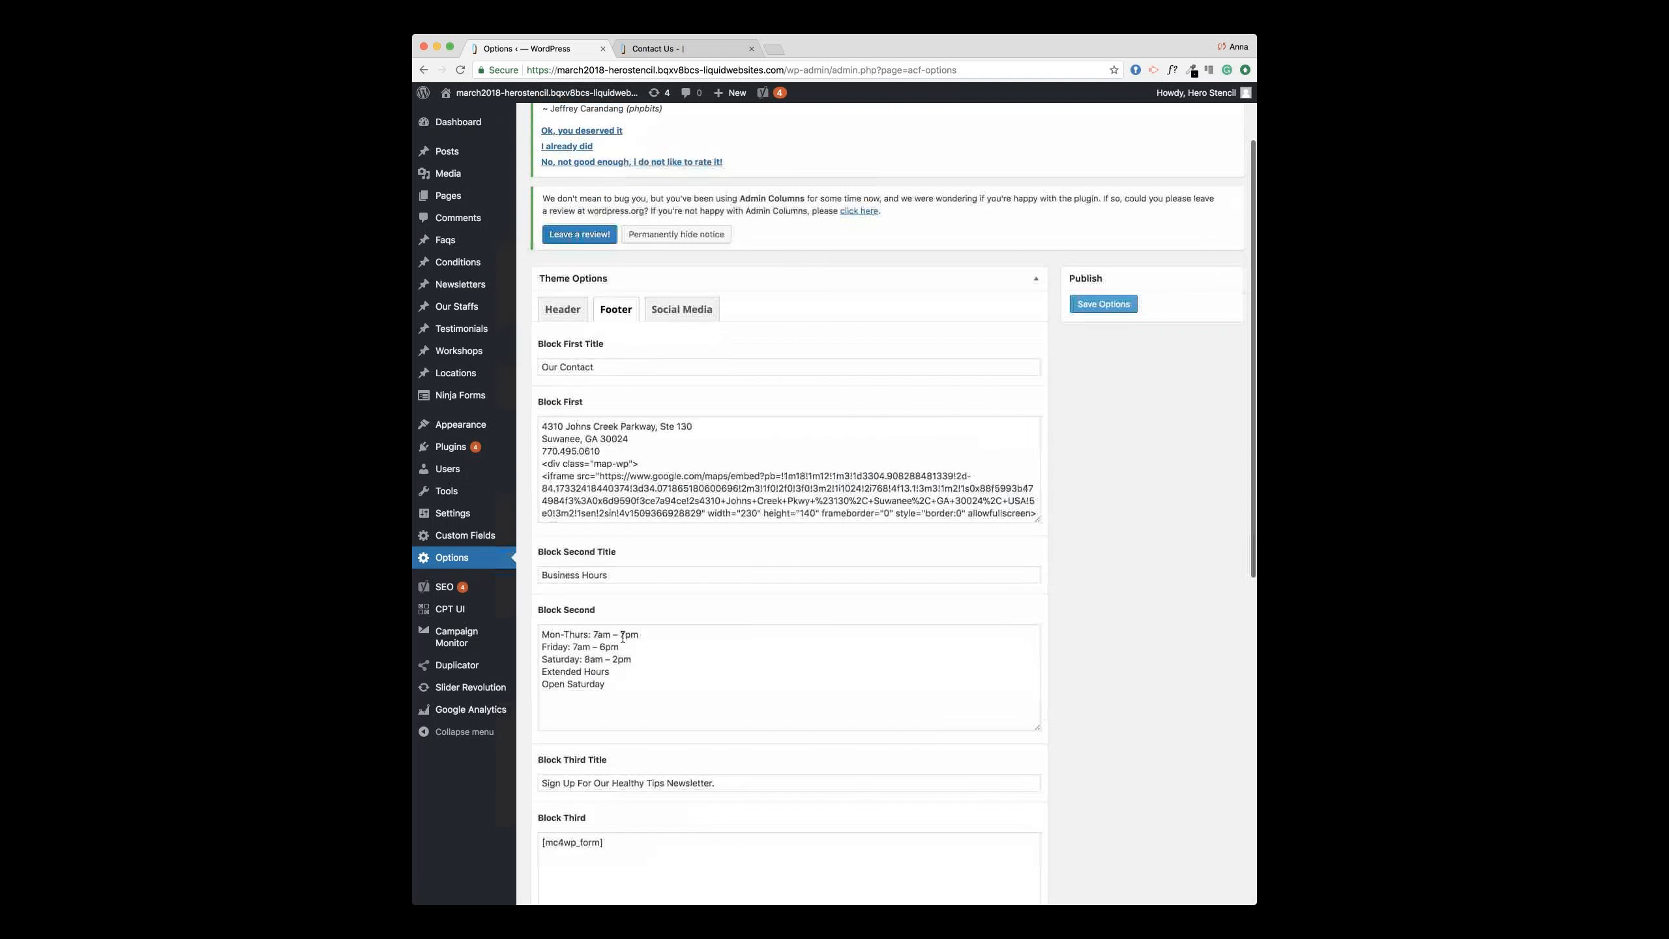
click(681, 309)
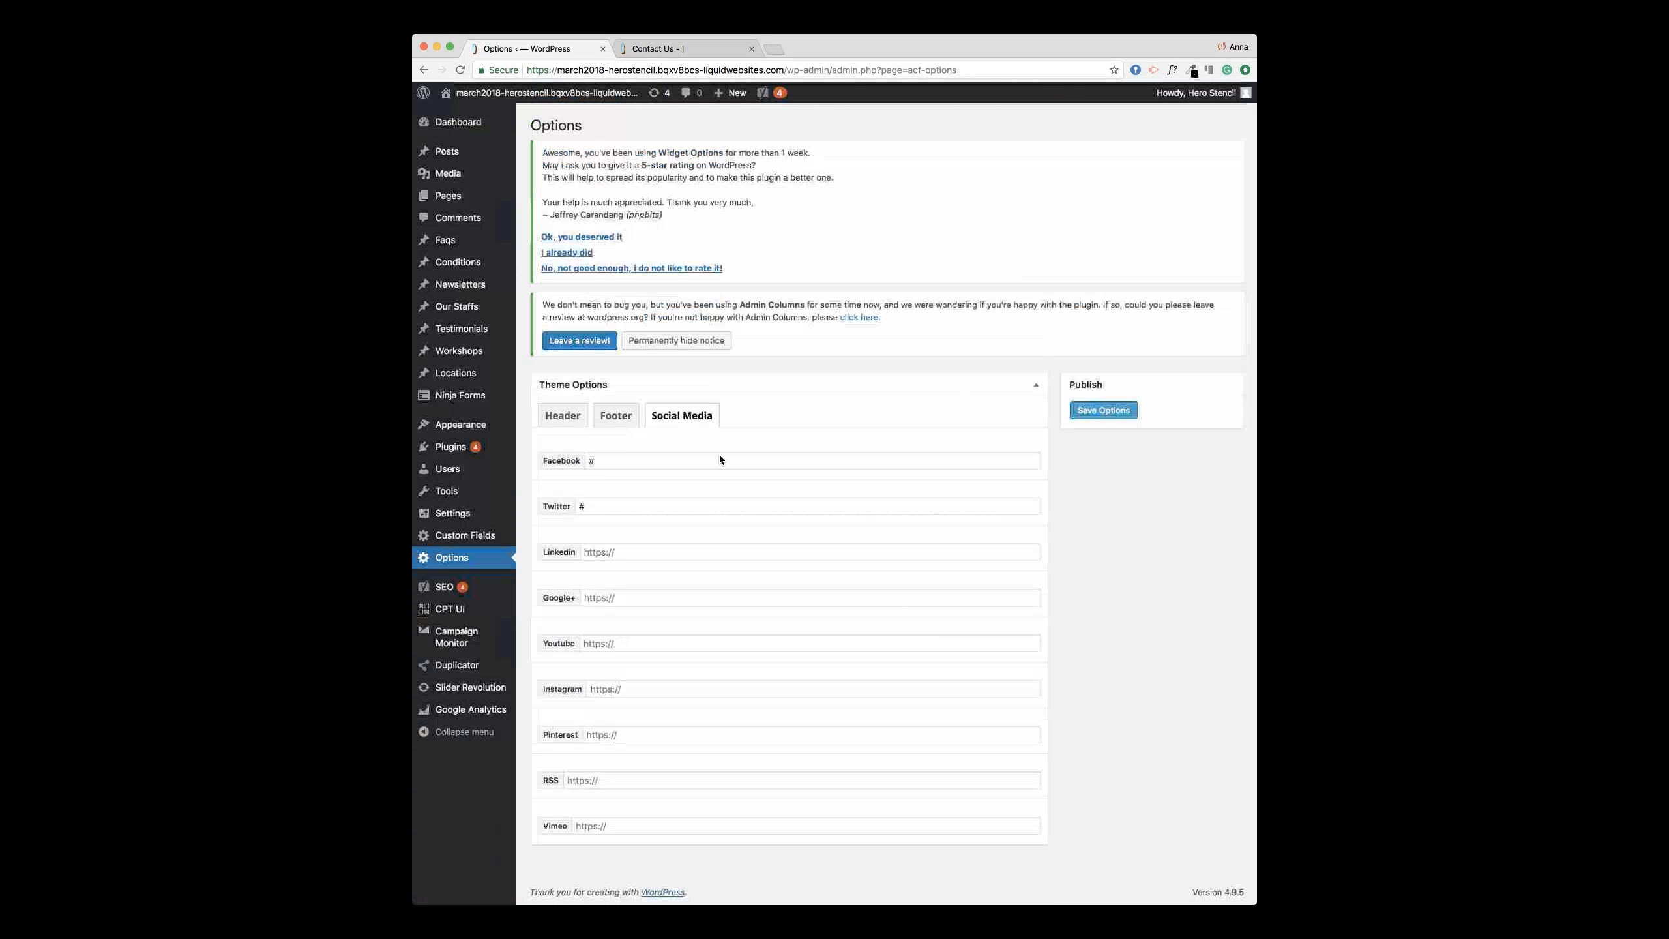
click(675, 554)
text(#)
click(679, 598)
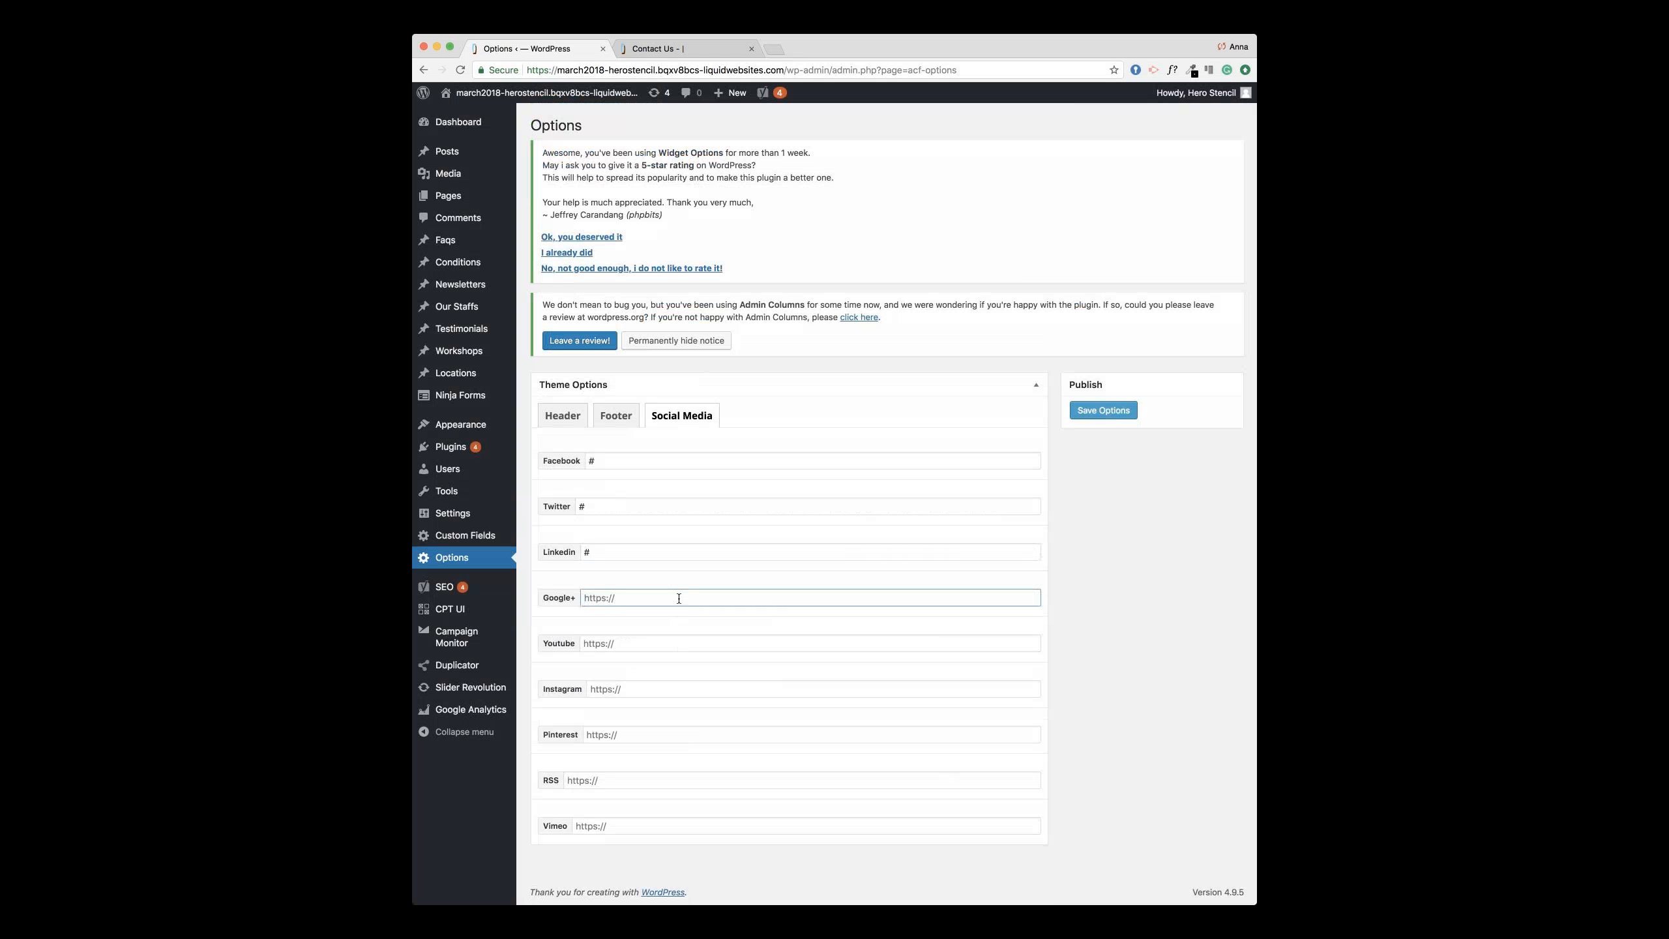
click(1096, 413)
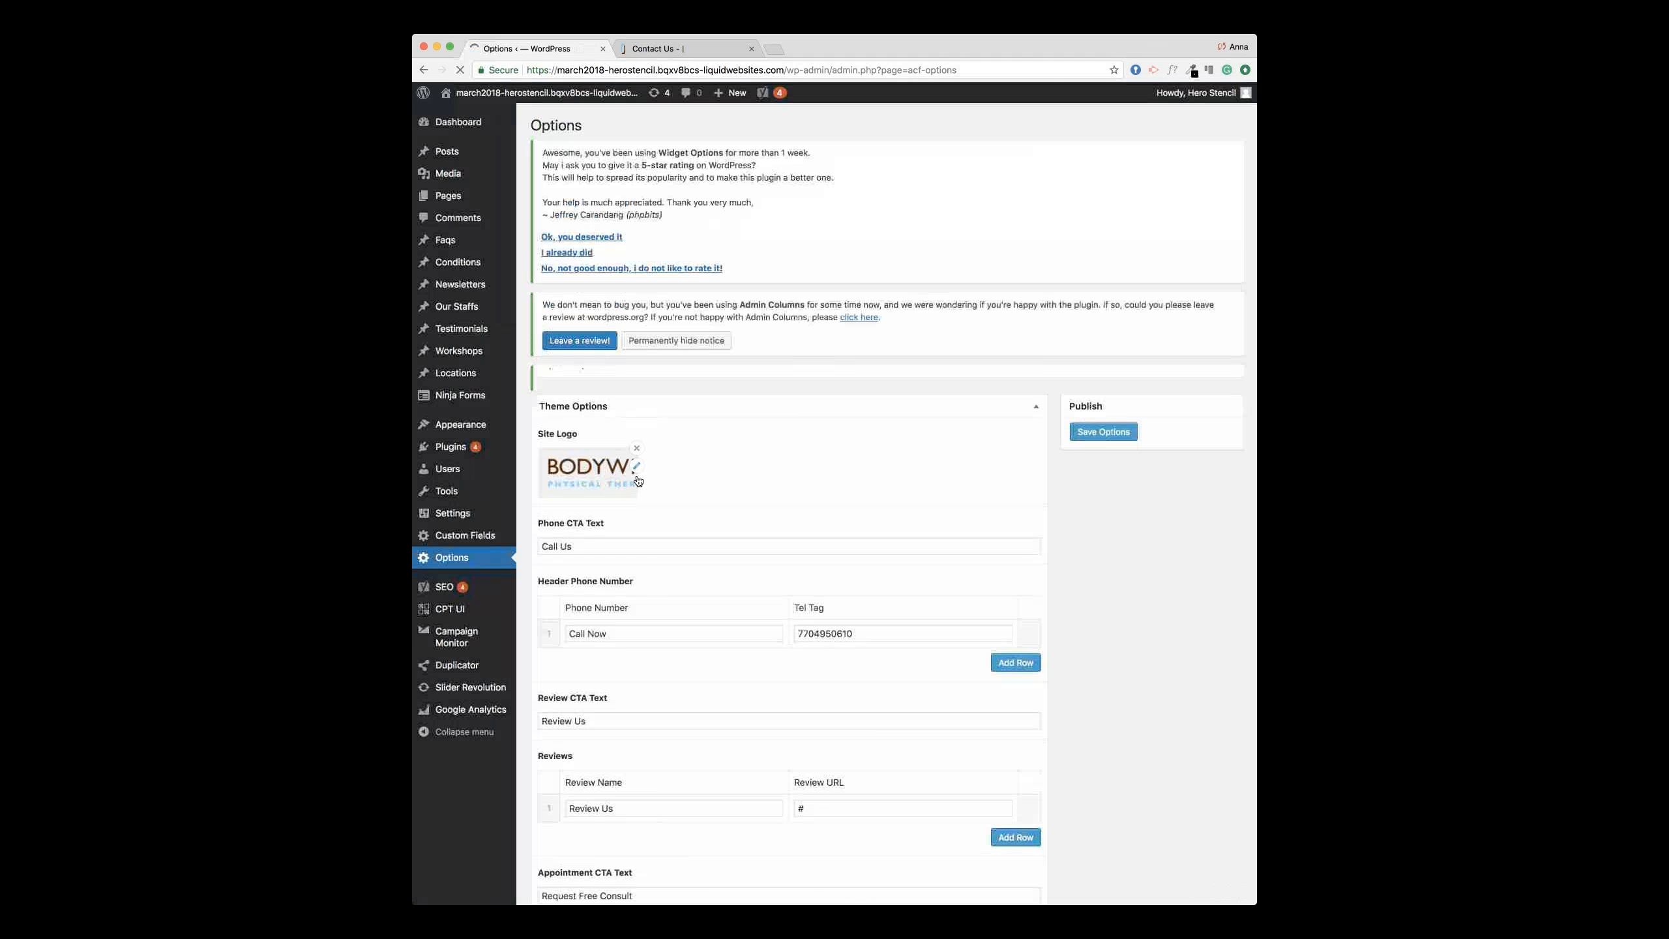
click(680, 49)
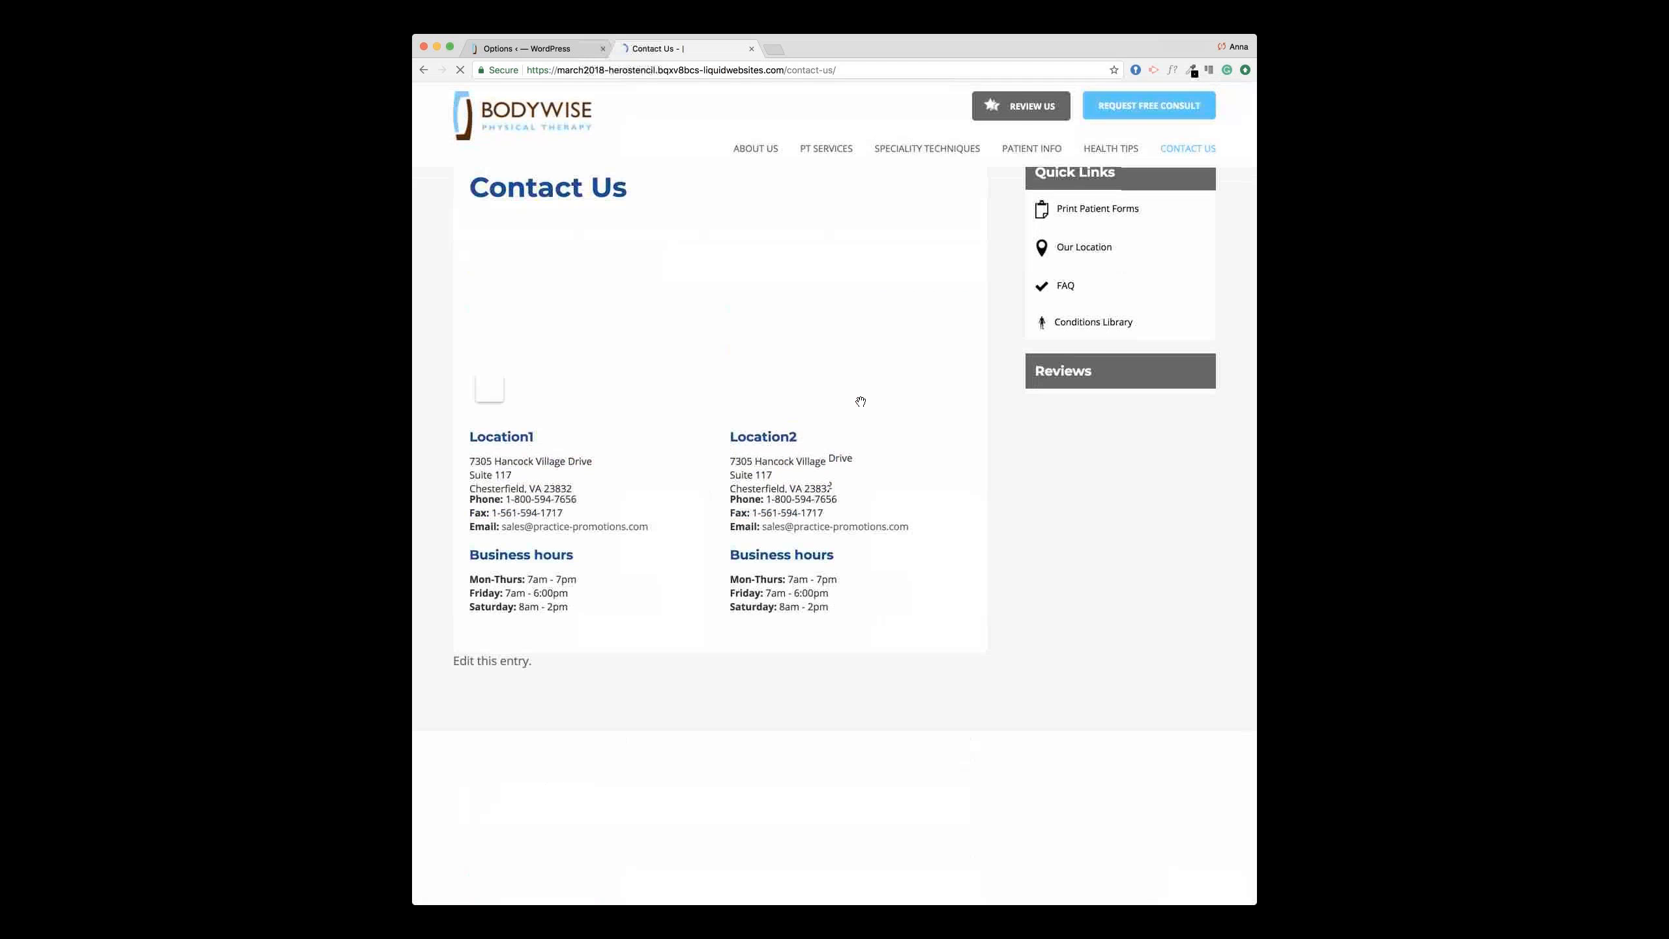
Step: Scroll the live site page, then return to the theme Options admin page
scroll(860, 401, down, 2)
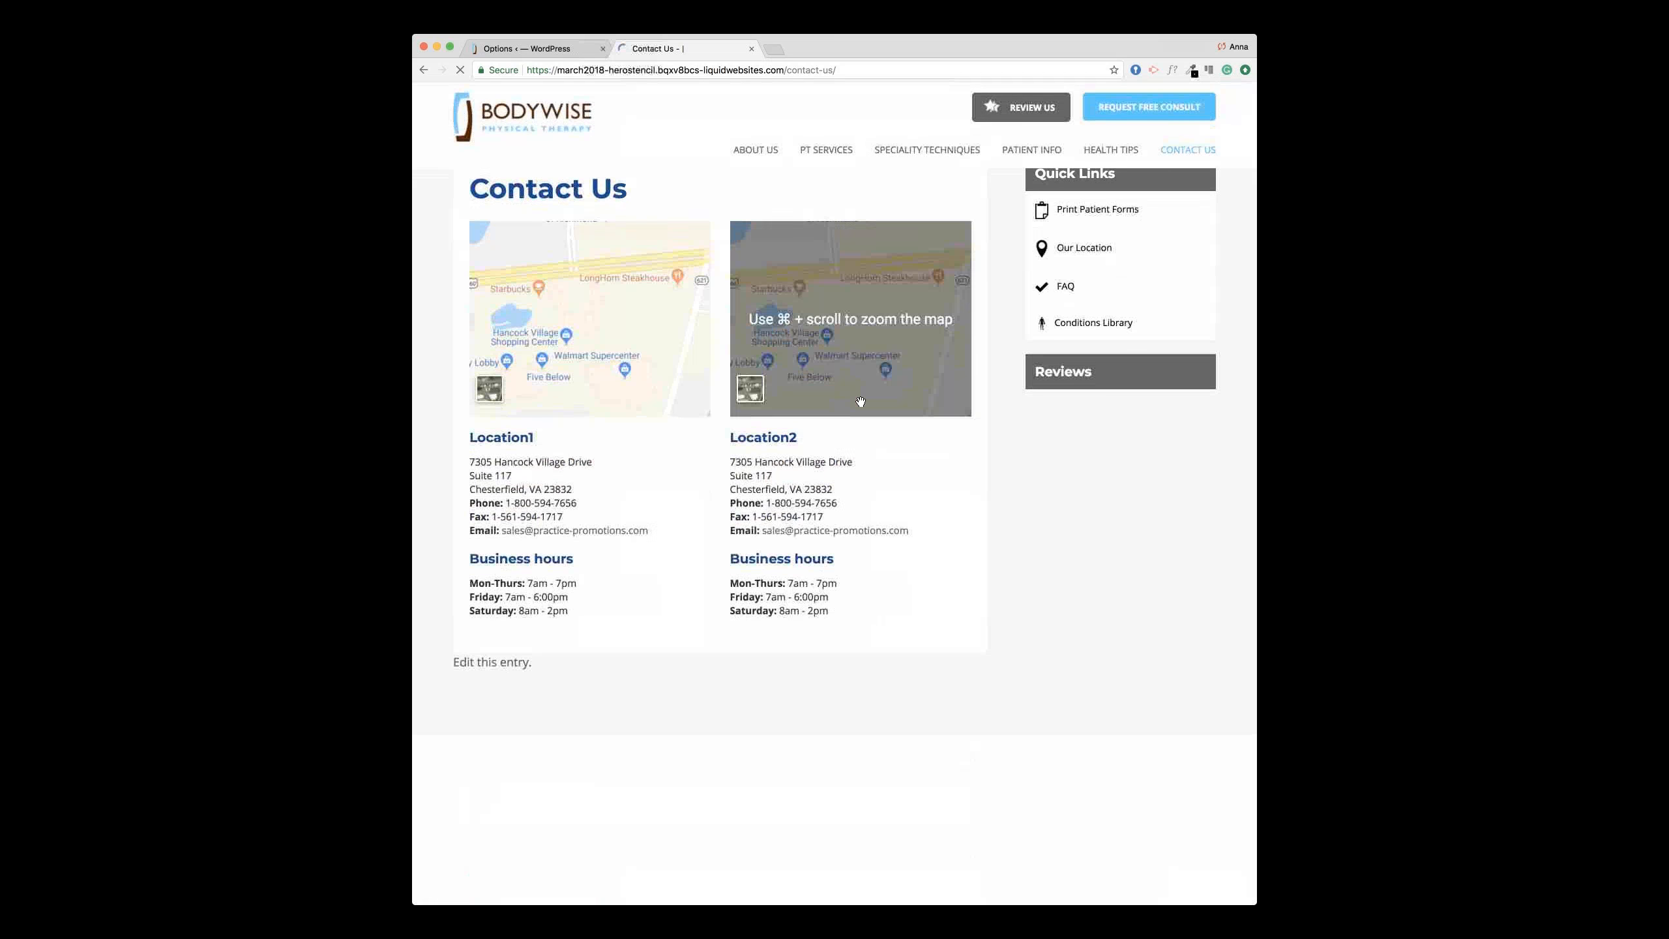
scroll(670, 477, down, 5)
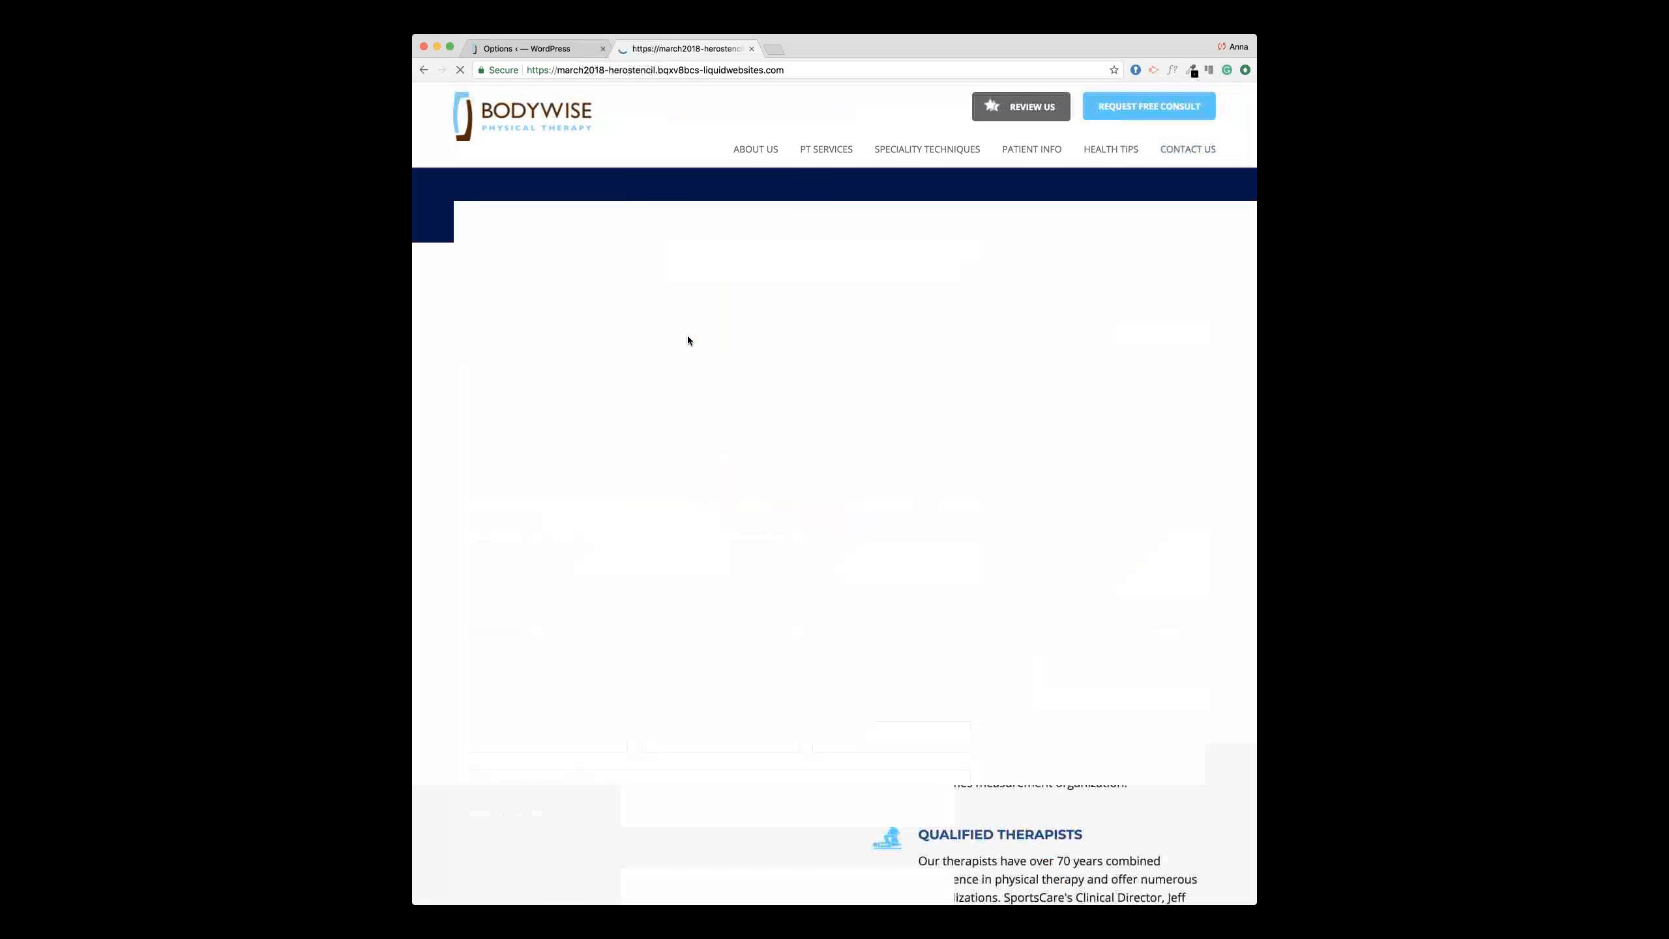
click(537, 51)
Step: Open the All Posts list from the Posts menu
mouse_move(450, 156)
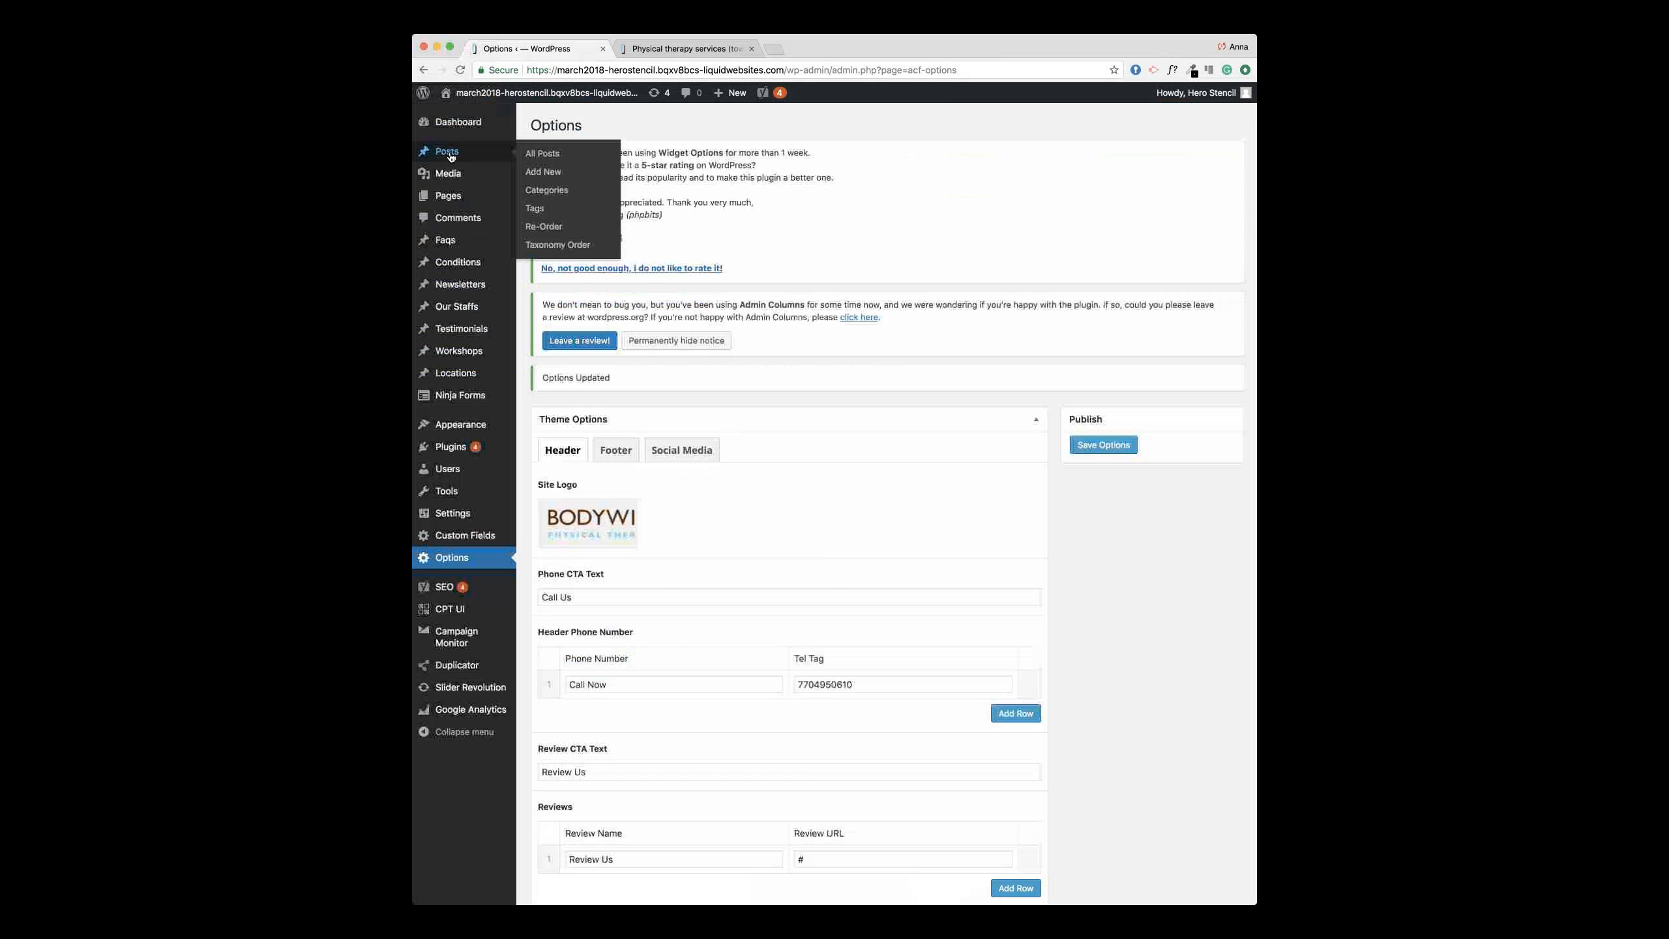
mouse_move(507, 380)
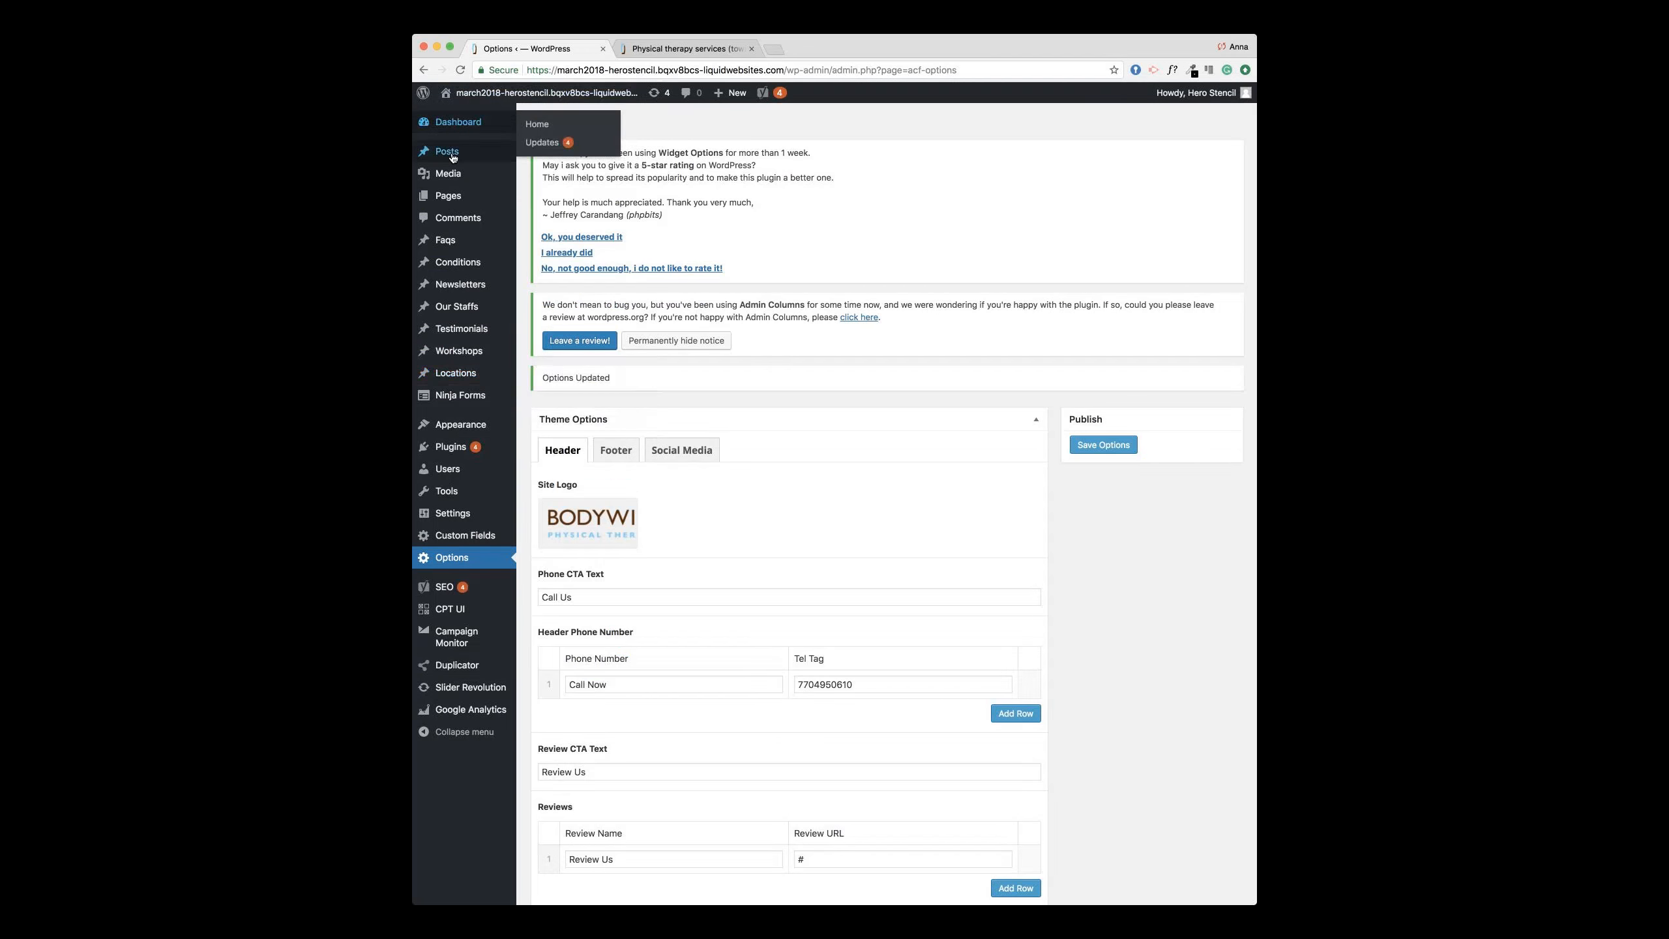
mouse_move(525, 155)
click(539, 154)
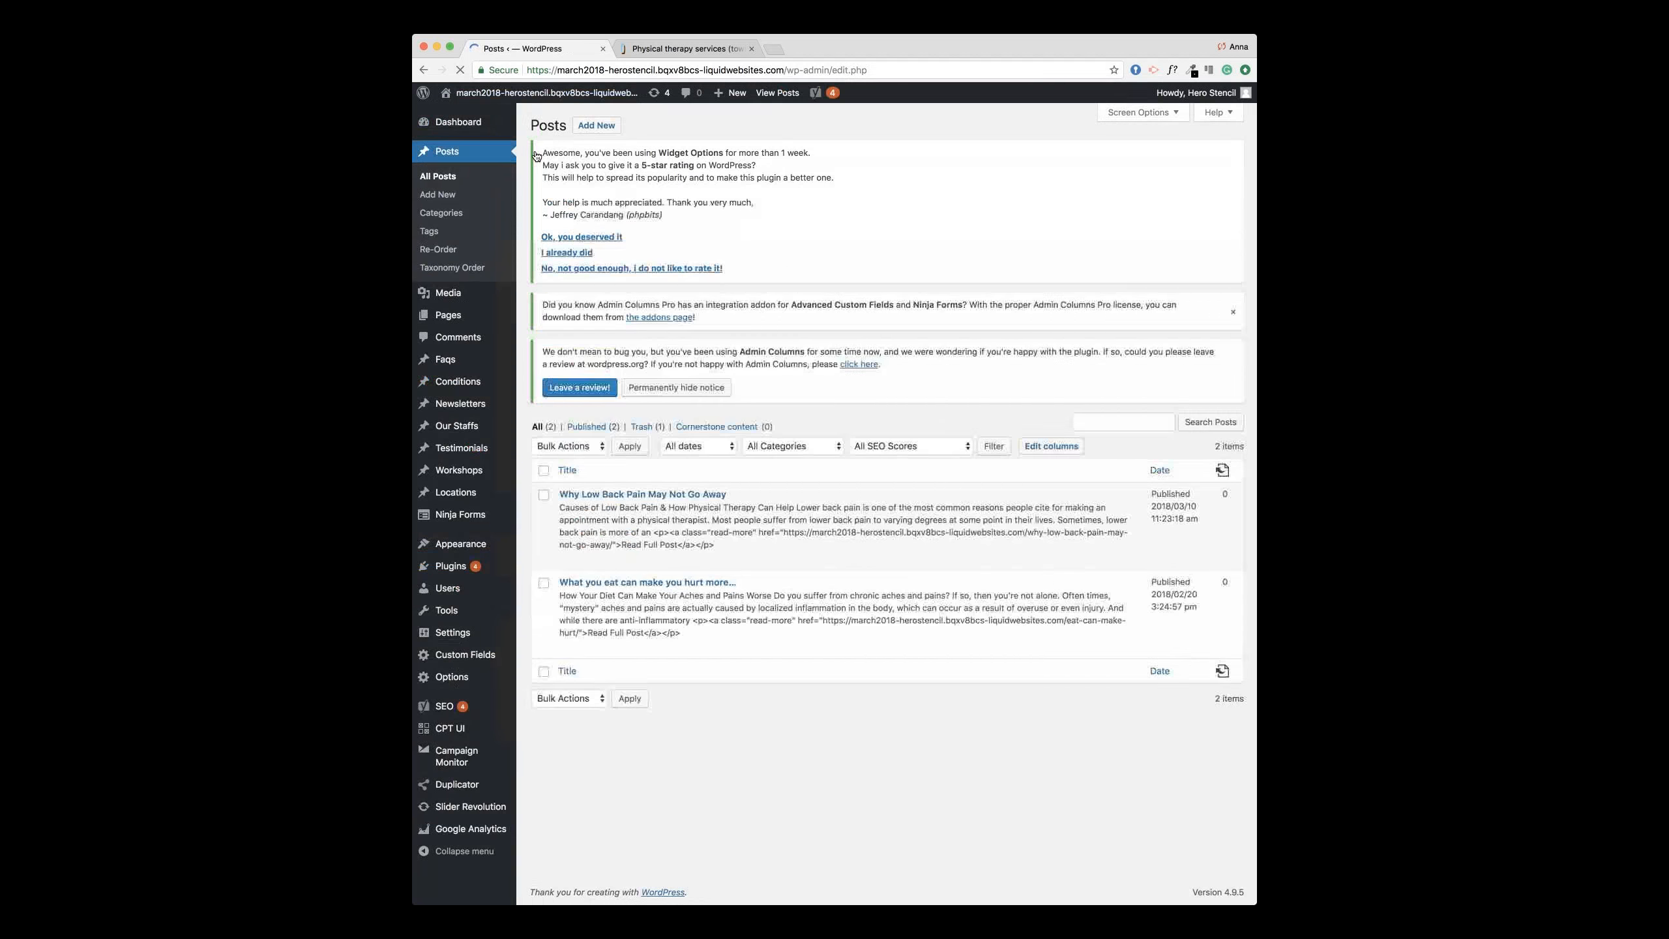
Step: Find 'Why Low Back Pain May Not Go Away' on the live Health Blog and open it in the editor
click(717, 52)
click(1127, 191)
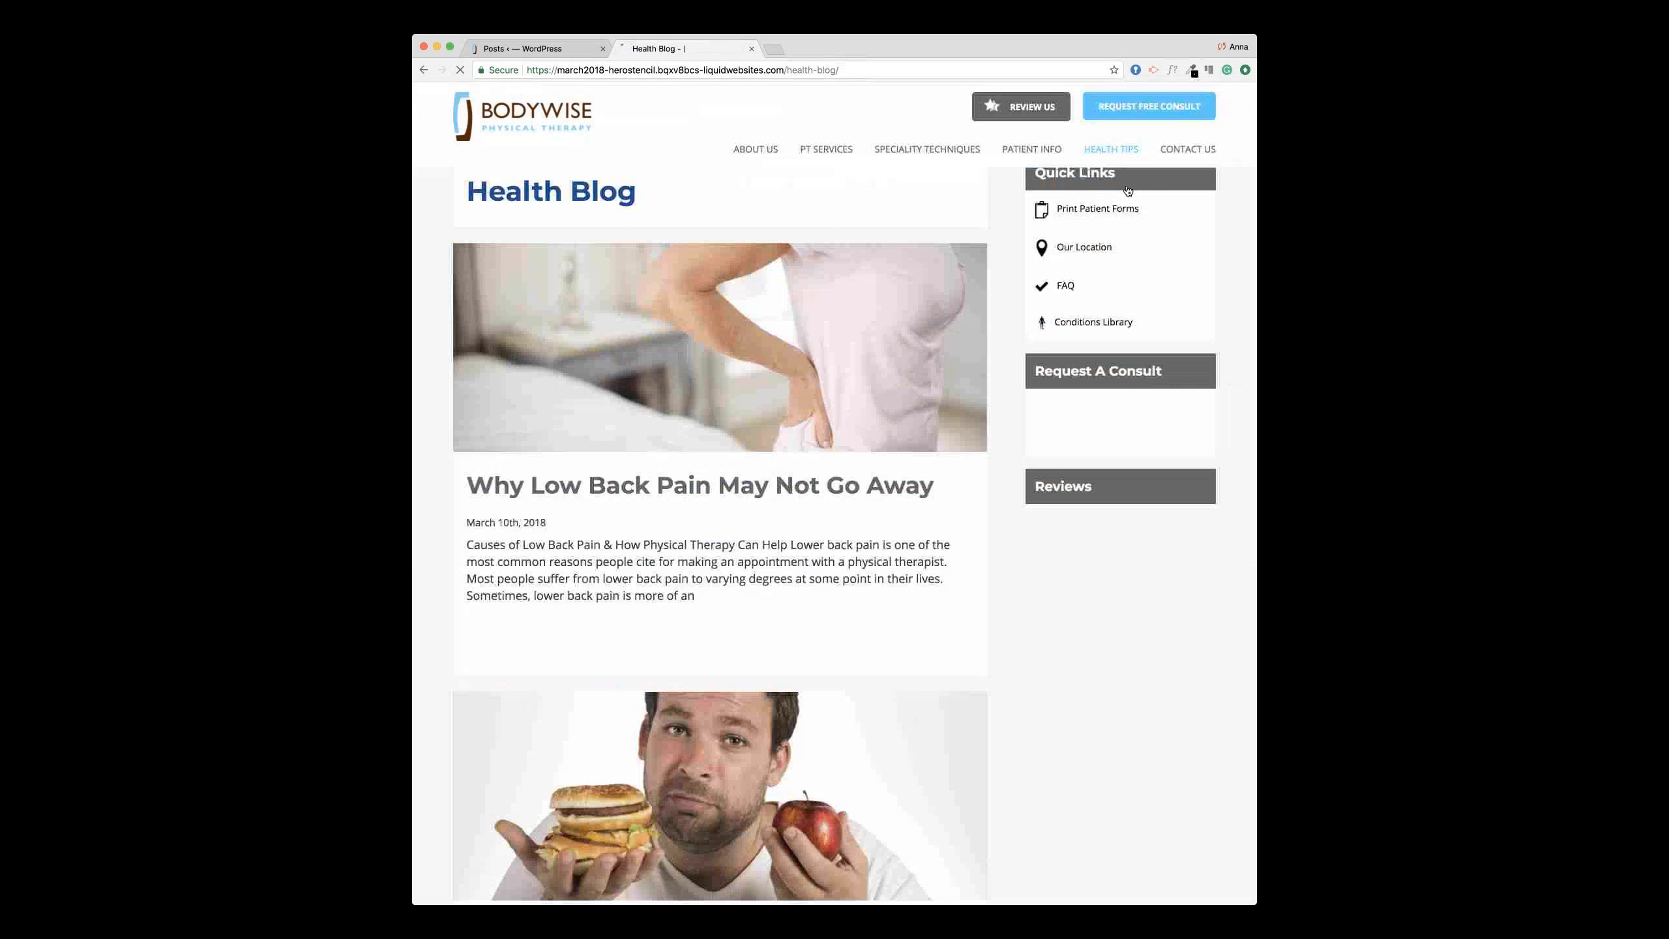
scroll(903, 317, down, 3)
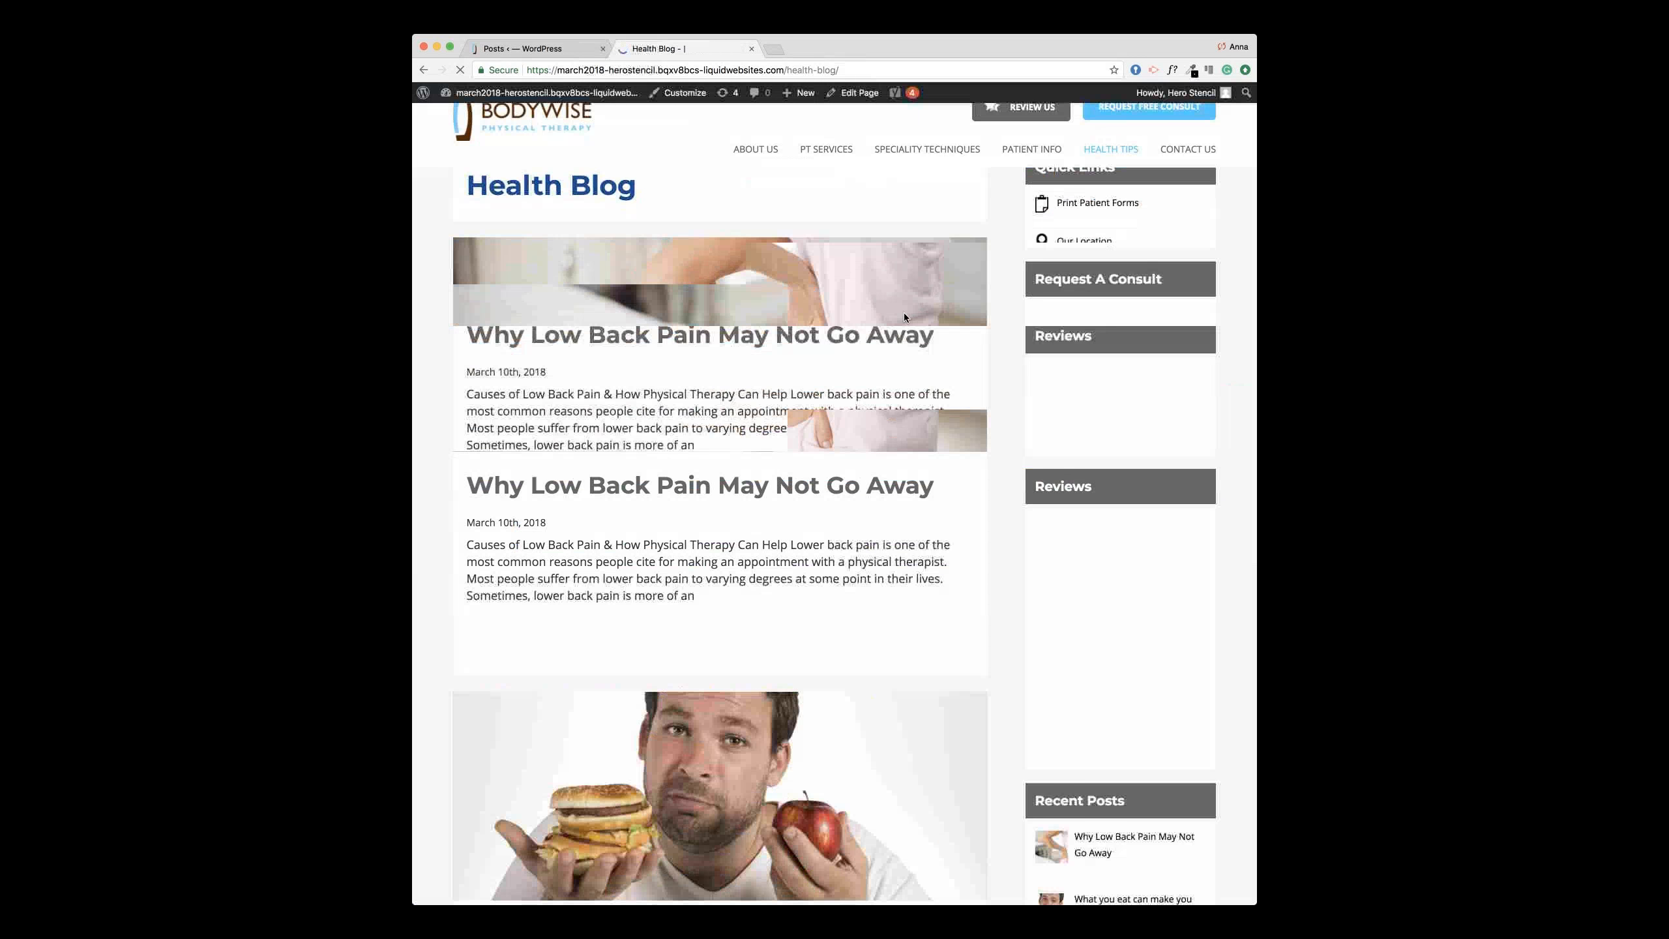
click(852, 346)
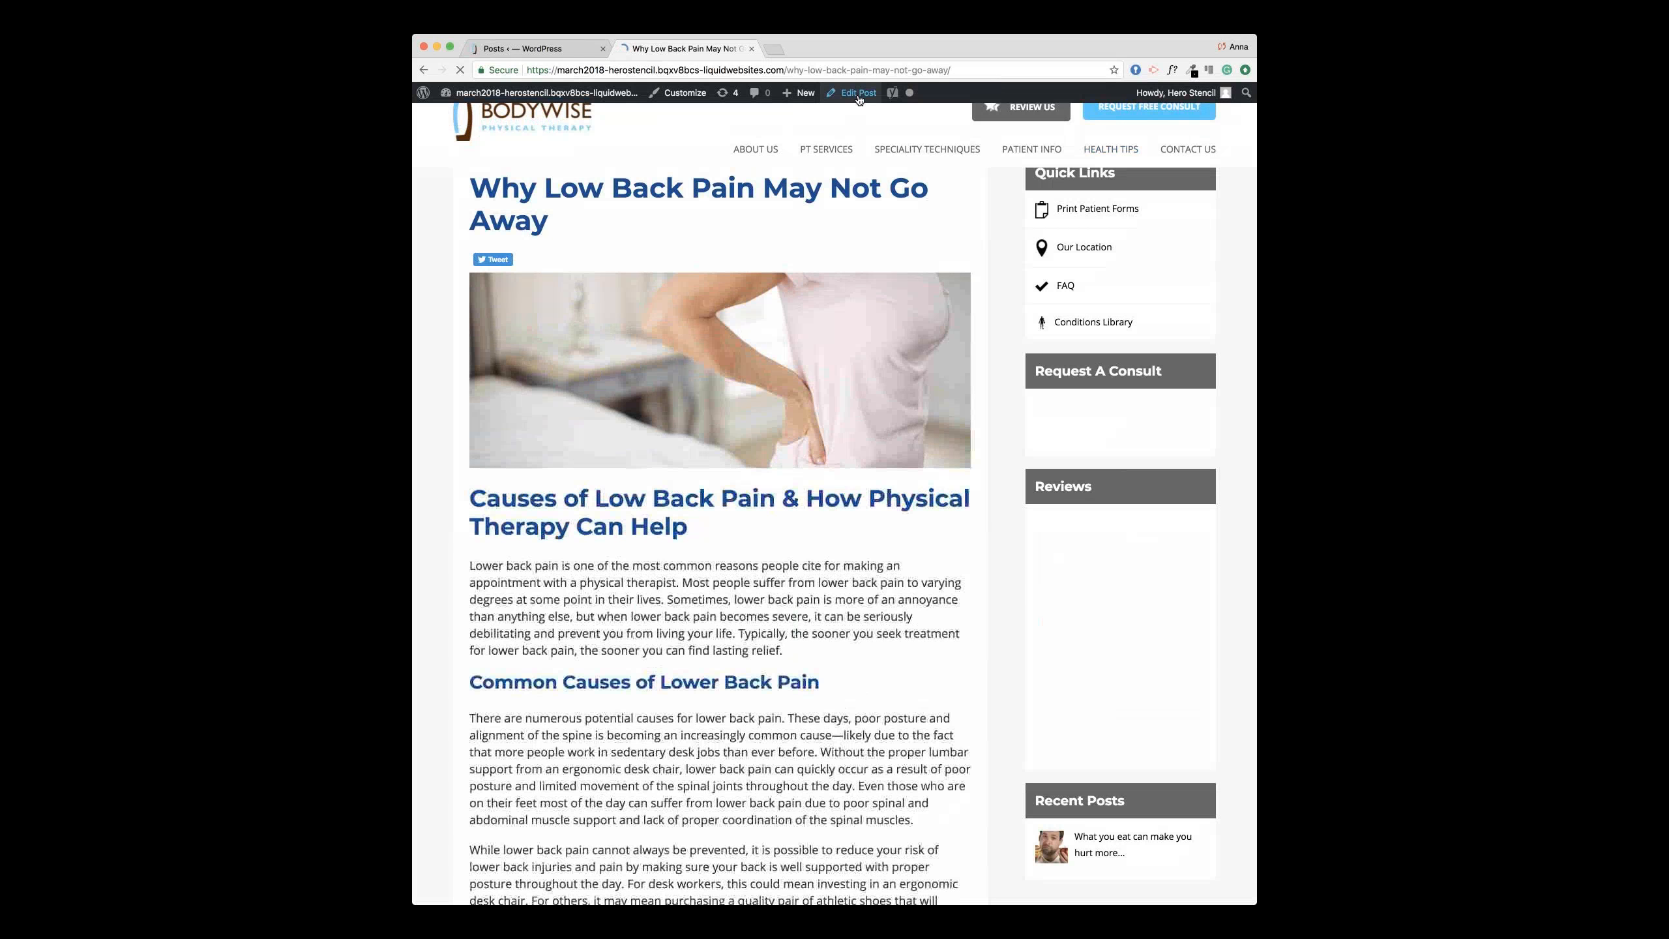
click(857, 93)
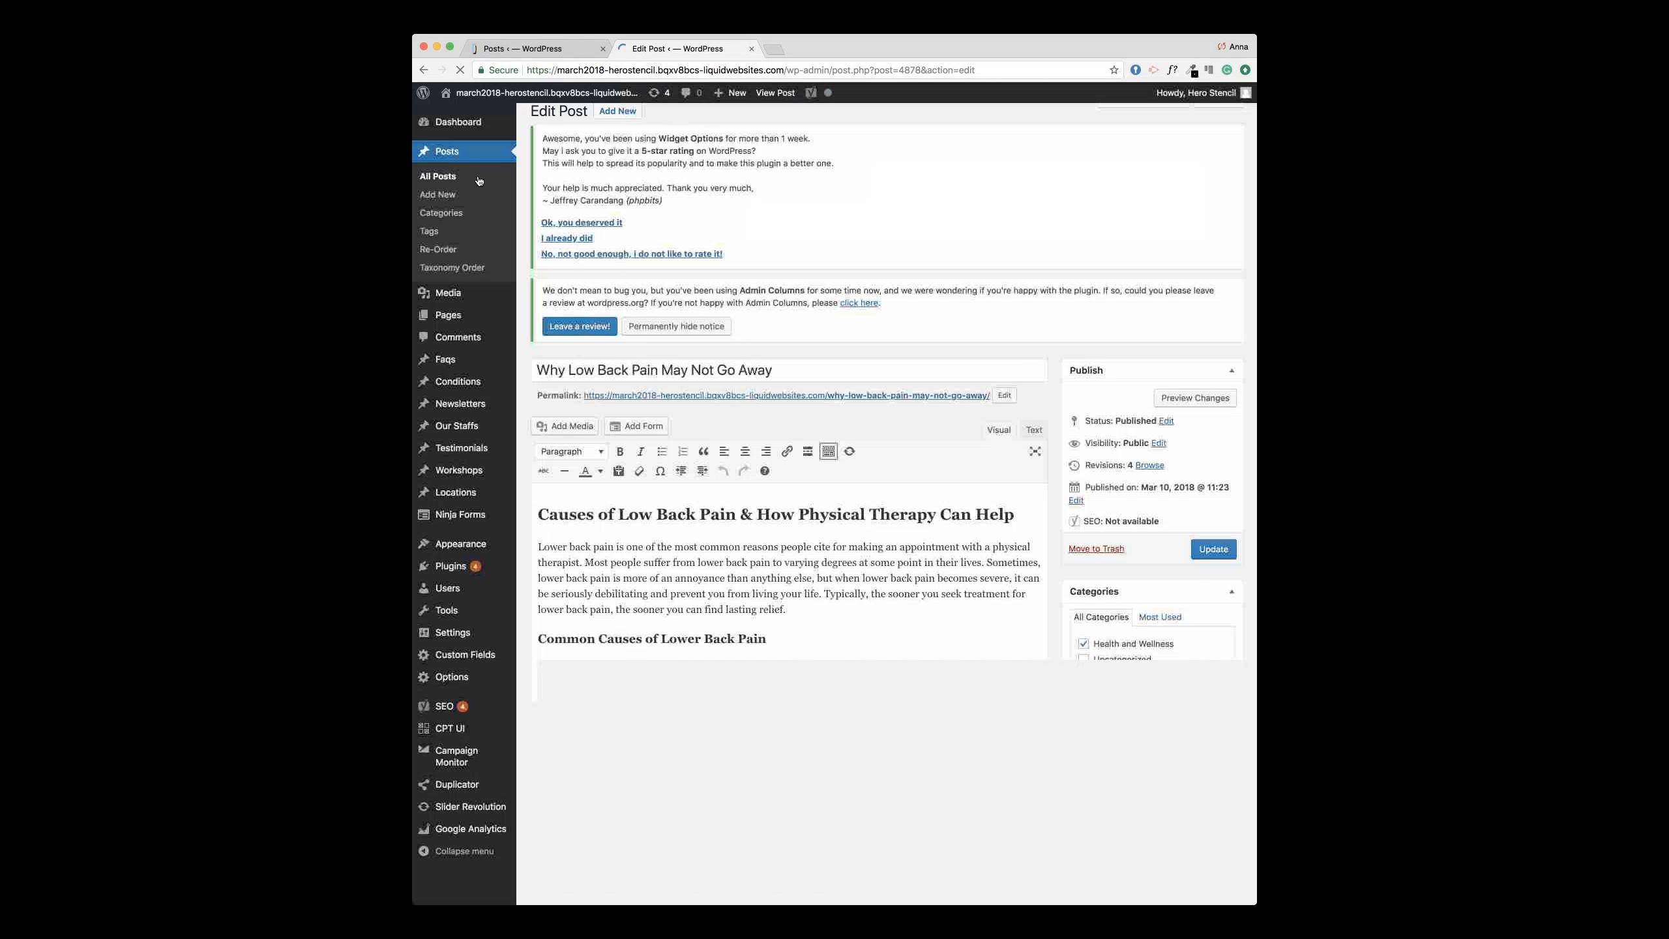
Step: Look over the post's title and body text in the editor
scroll(1029, 287, down, 2)
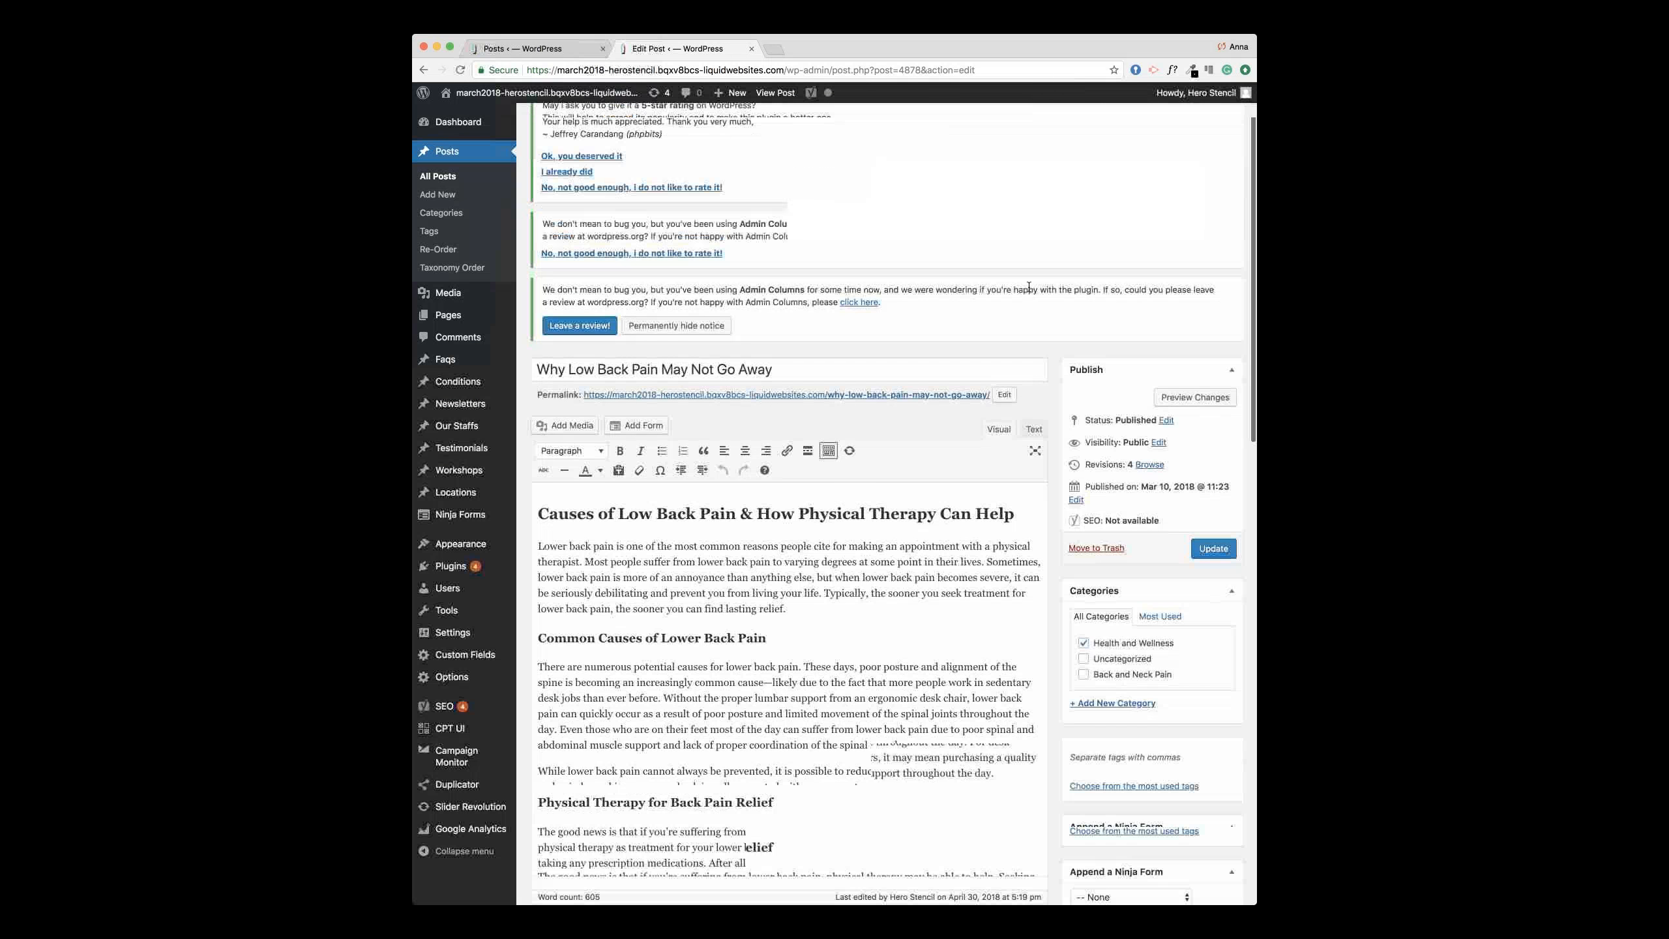
click(976, 288)
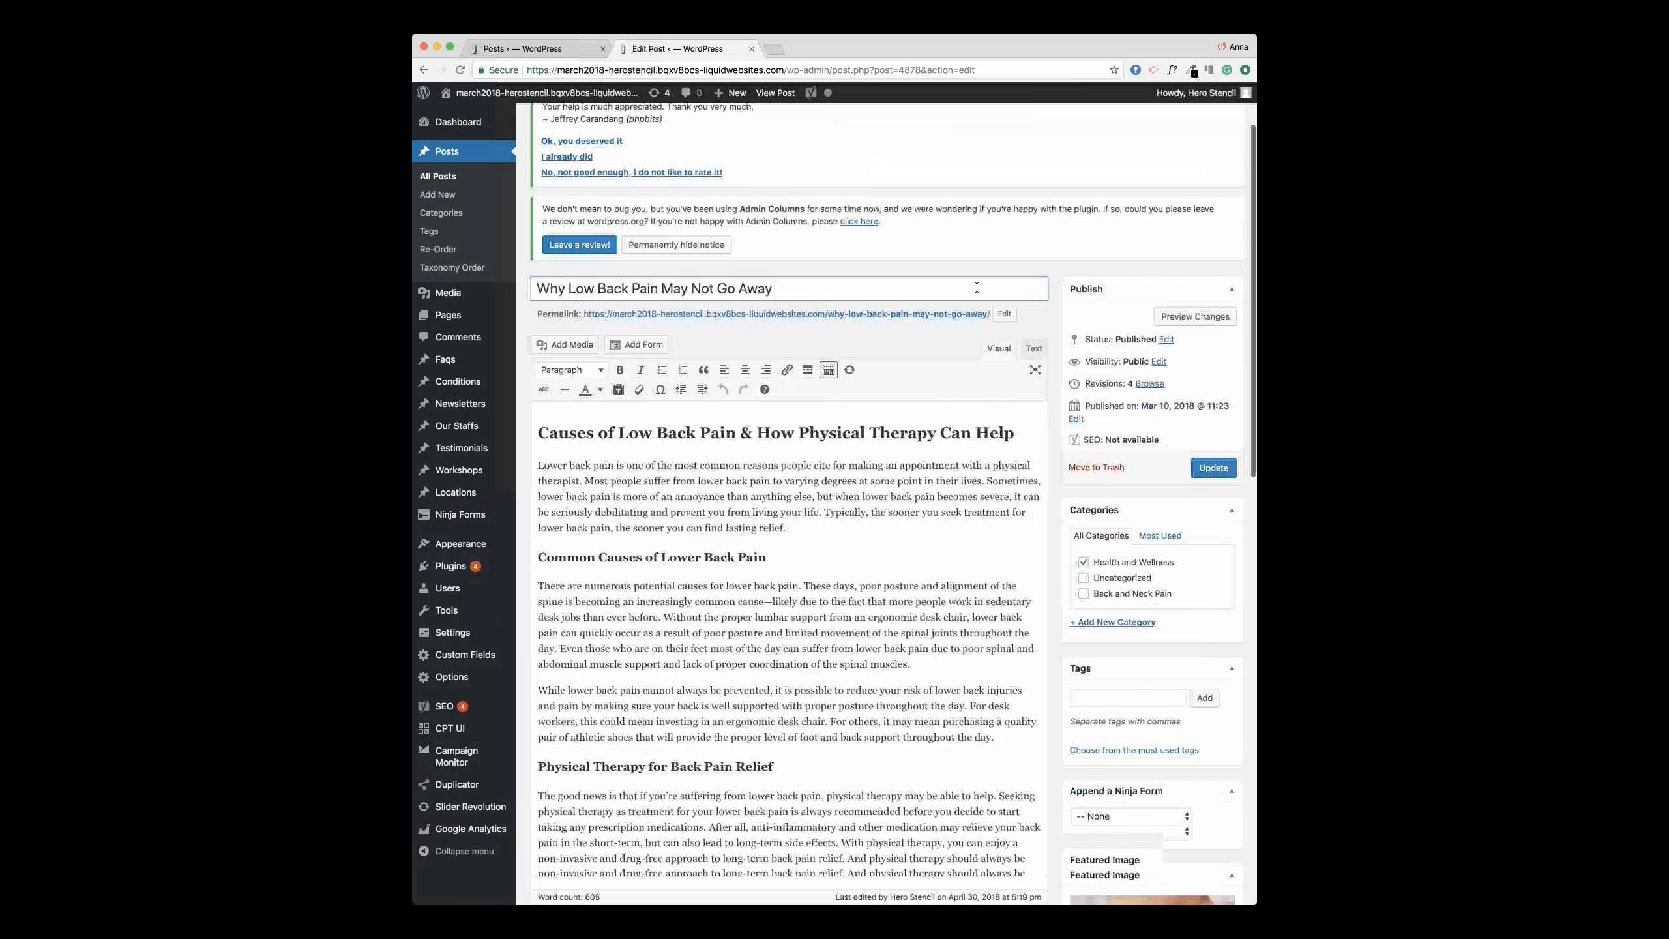
click(885, 510)
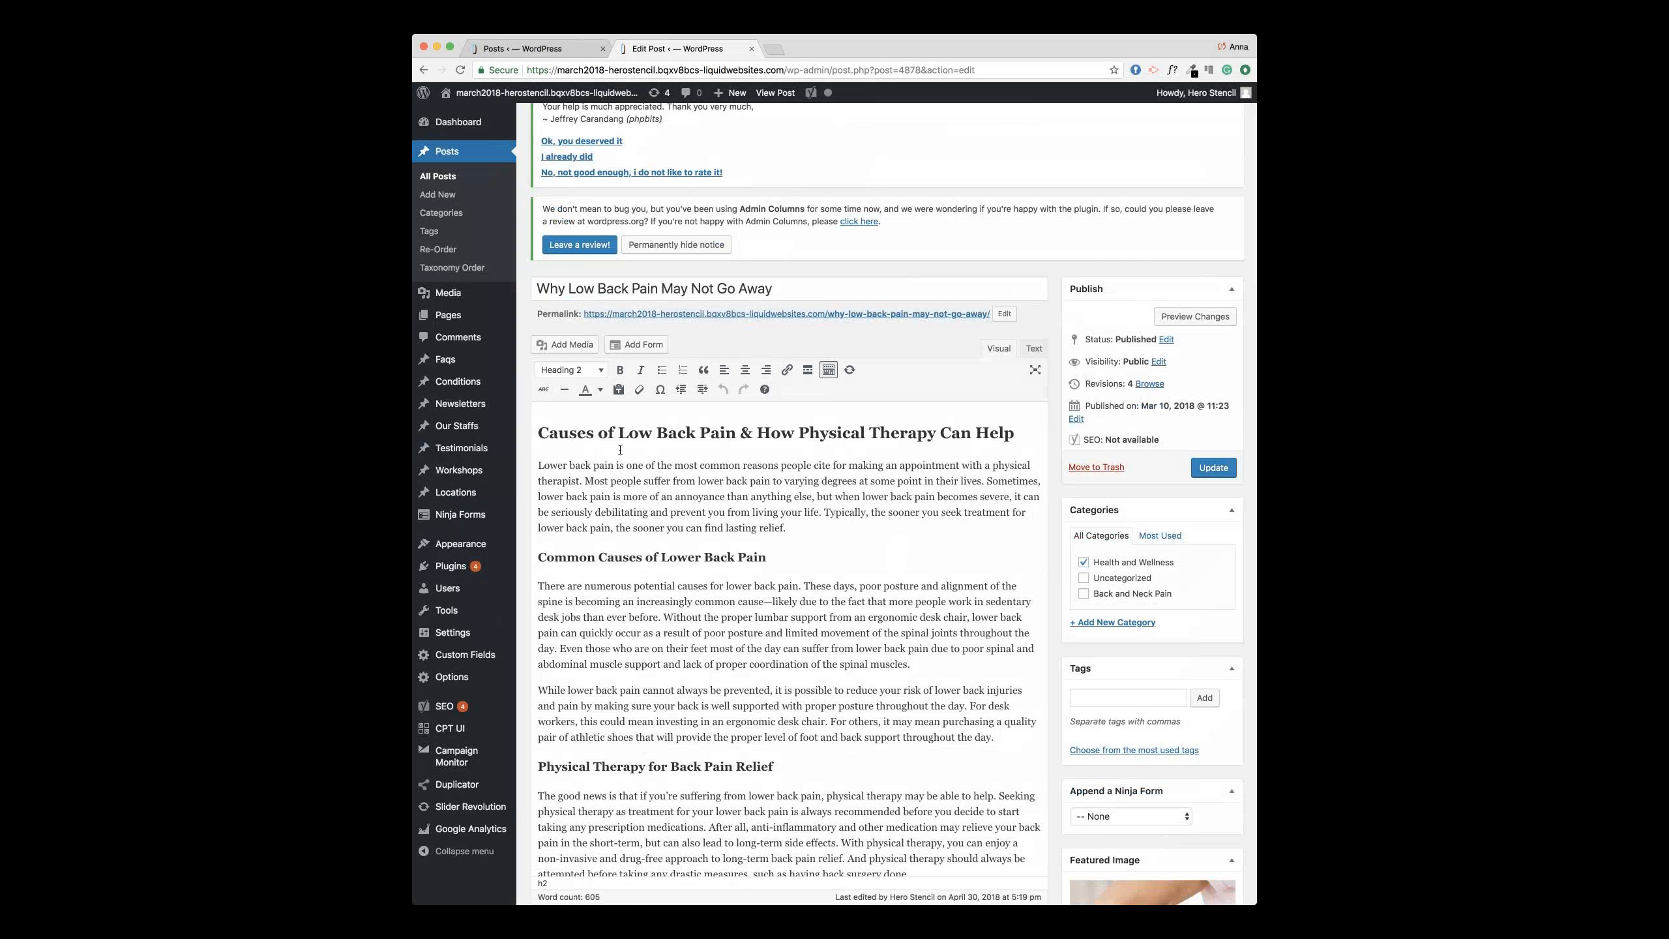
scroll(723, 473, down, 1)
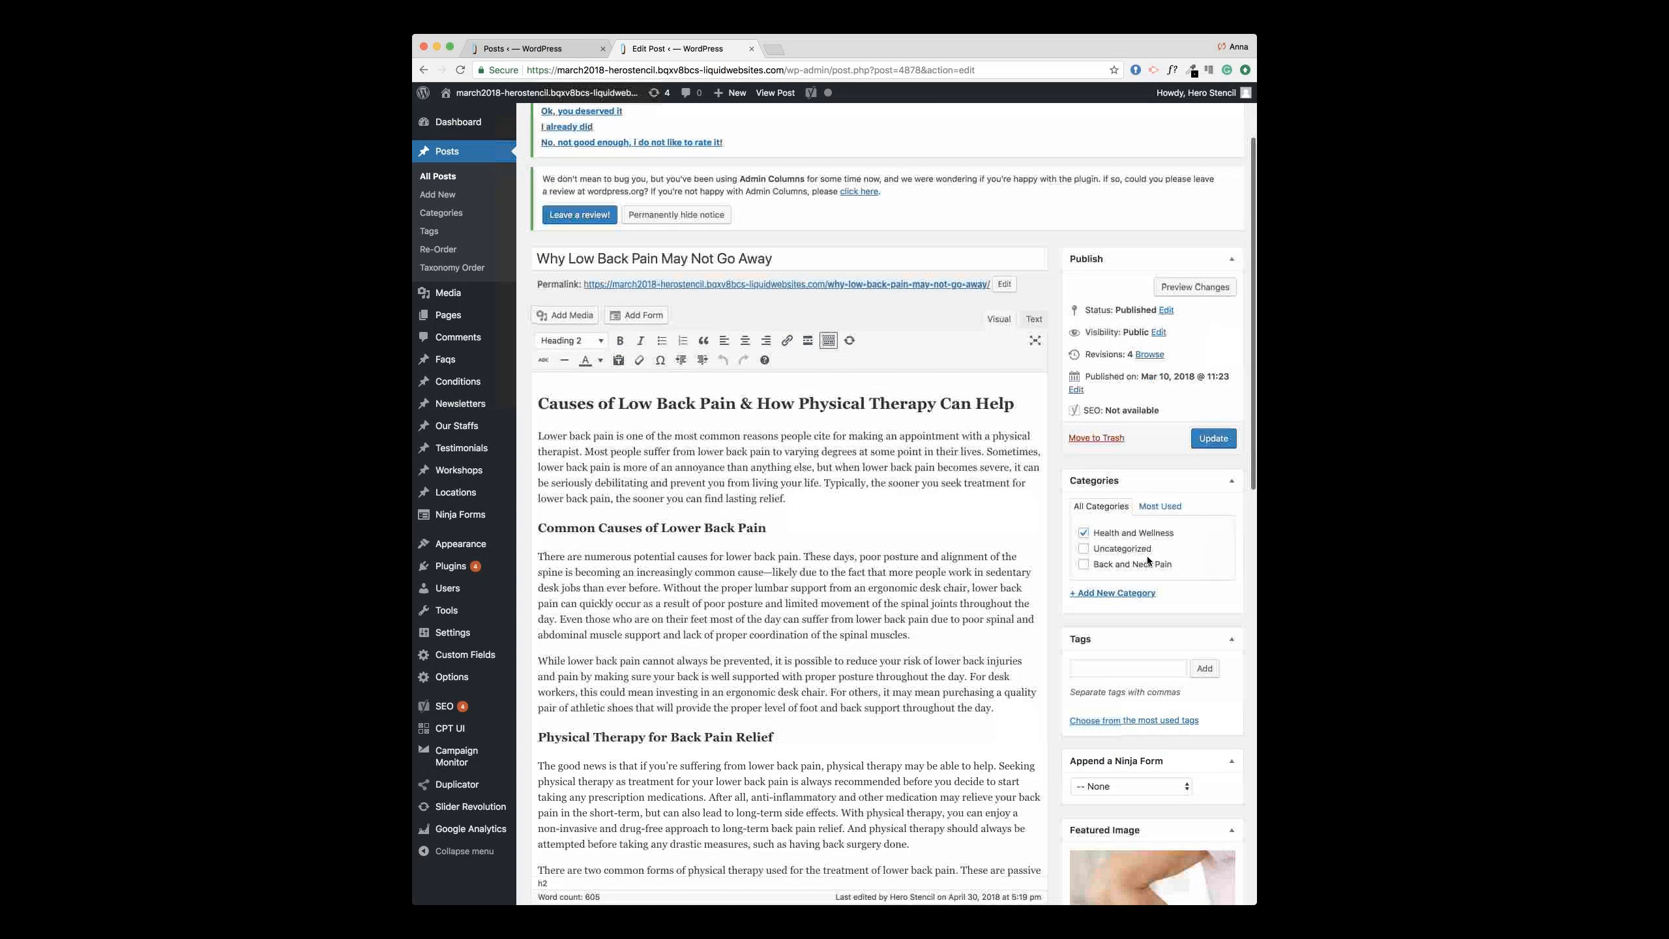
scroll(1150, 591, down, 6)
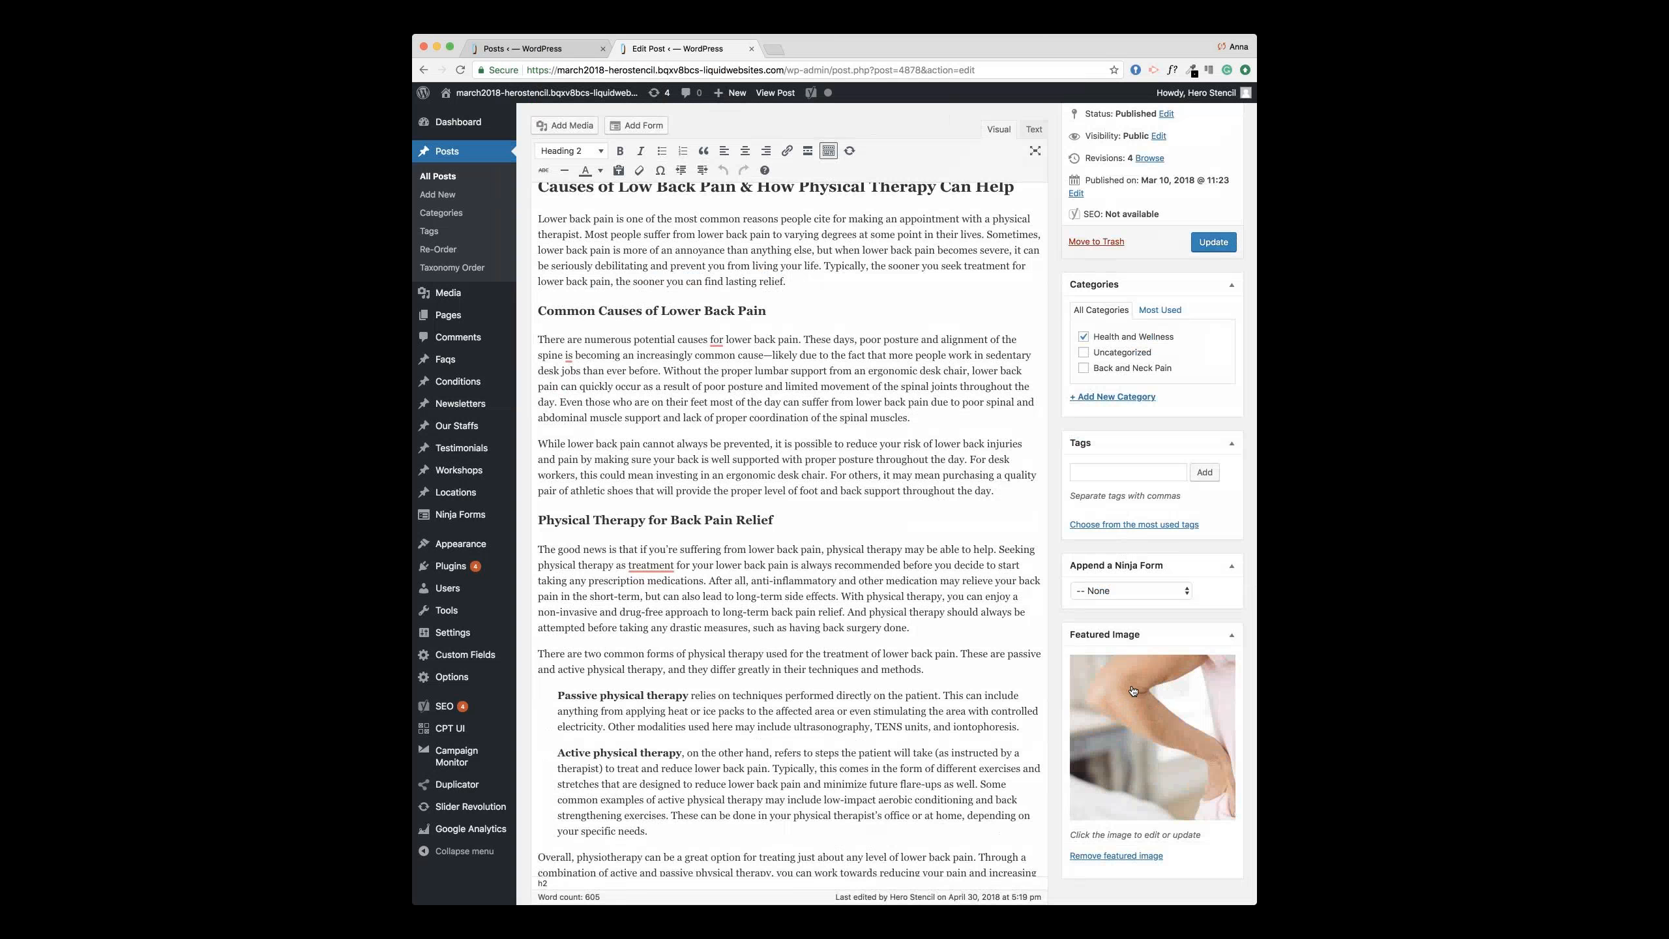
scroll(1076, 524, up, 3)
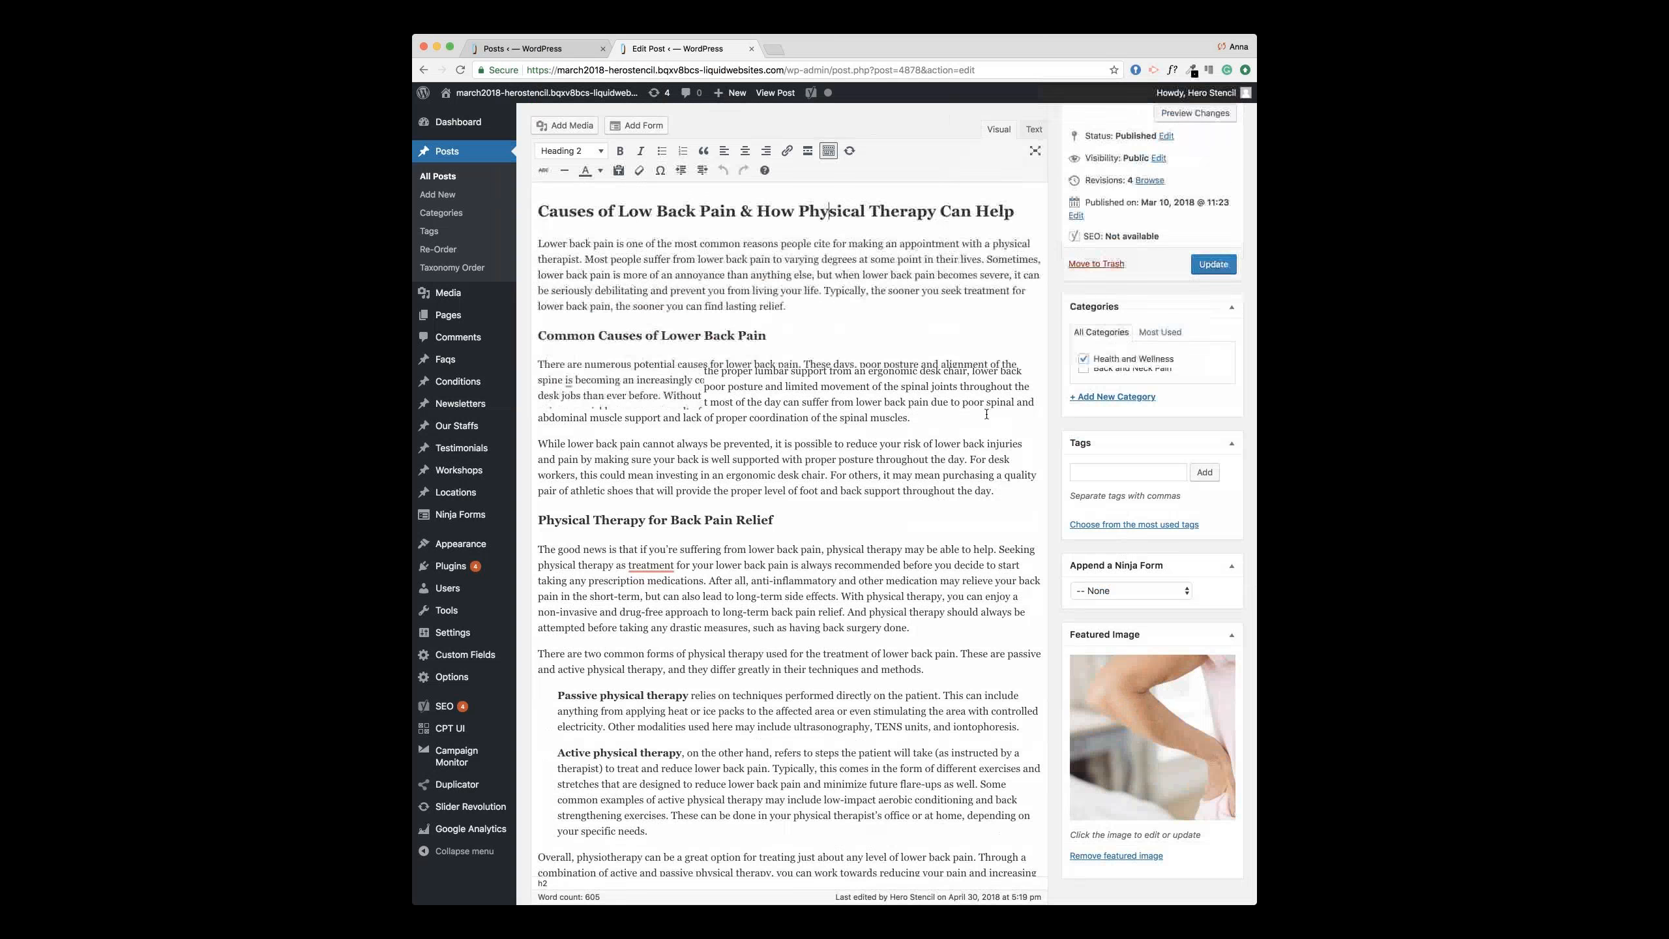
scroll(986, 414, up, 5)
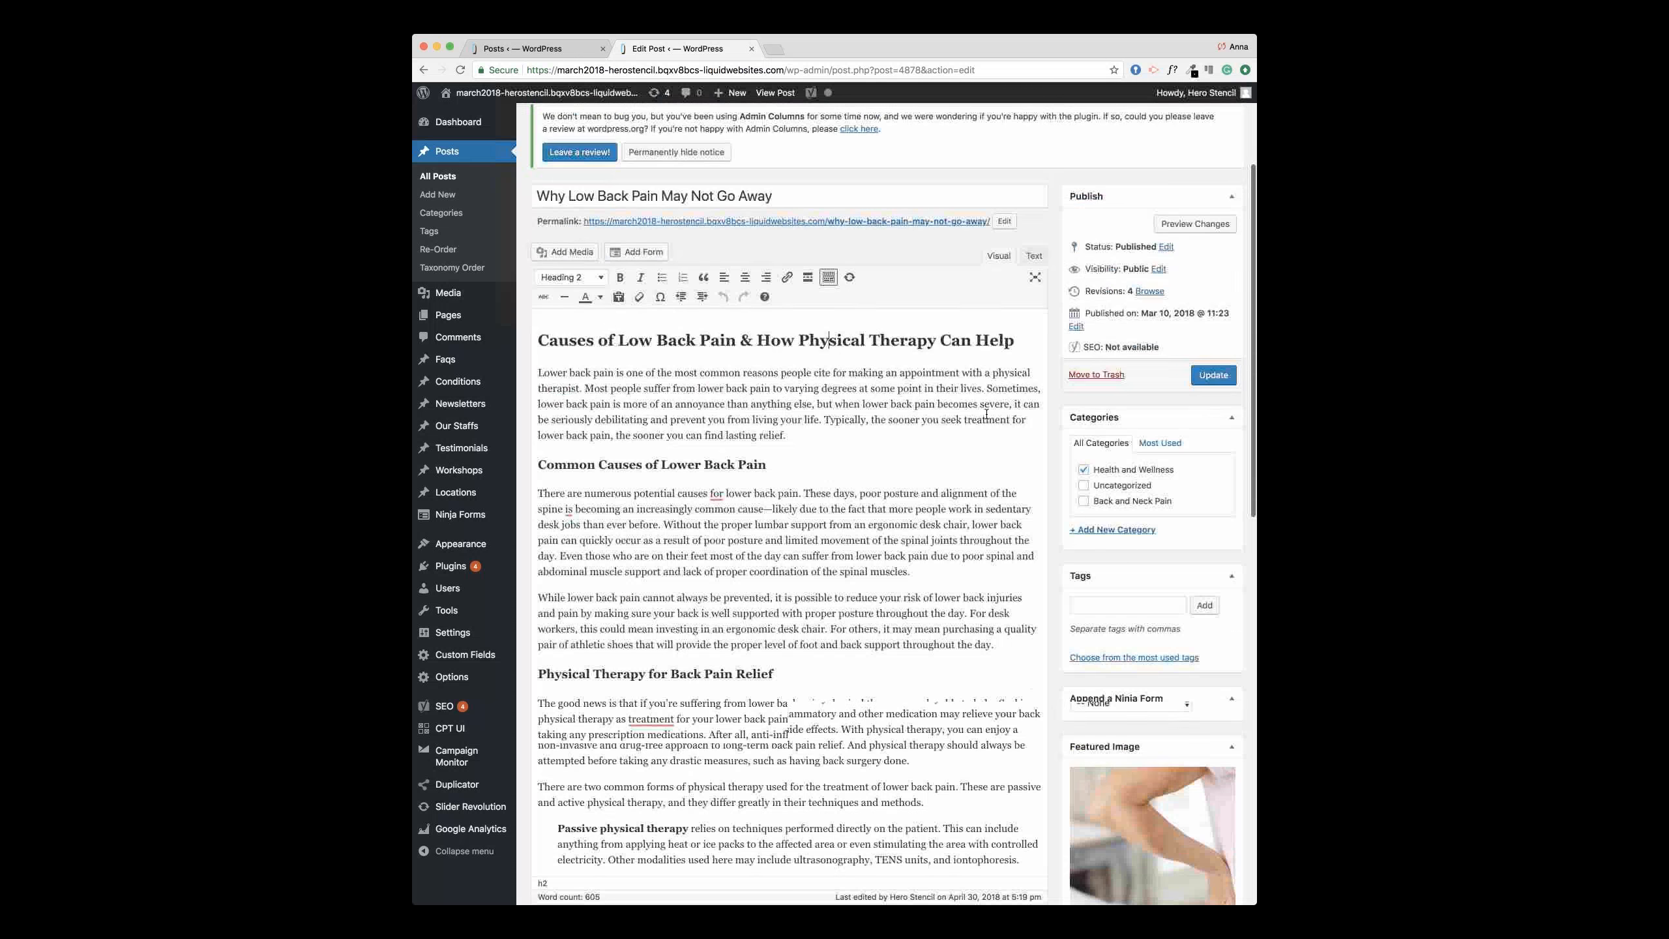
Step: Change the publish day to 15 (Mar 15, 2018) and update the post
click(1078, 364)
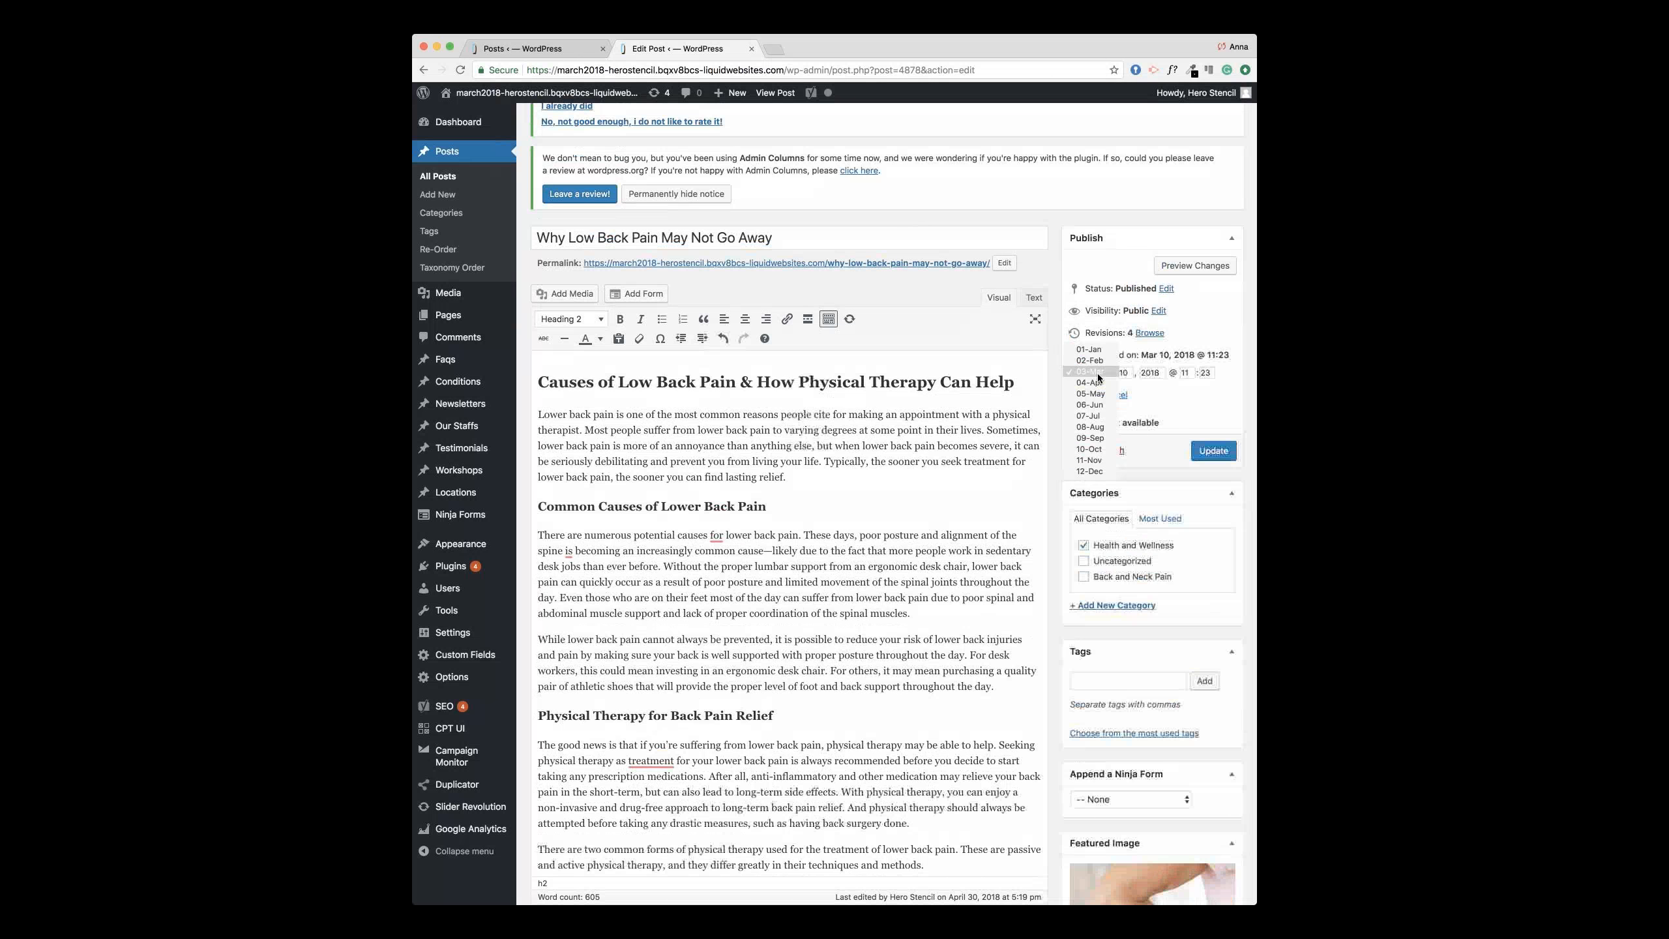
click(1127, 372)
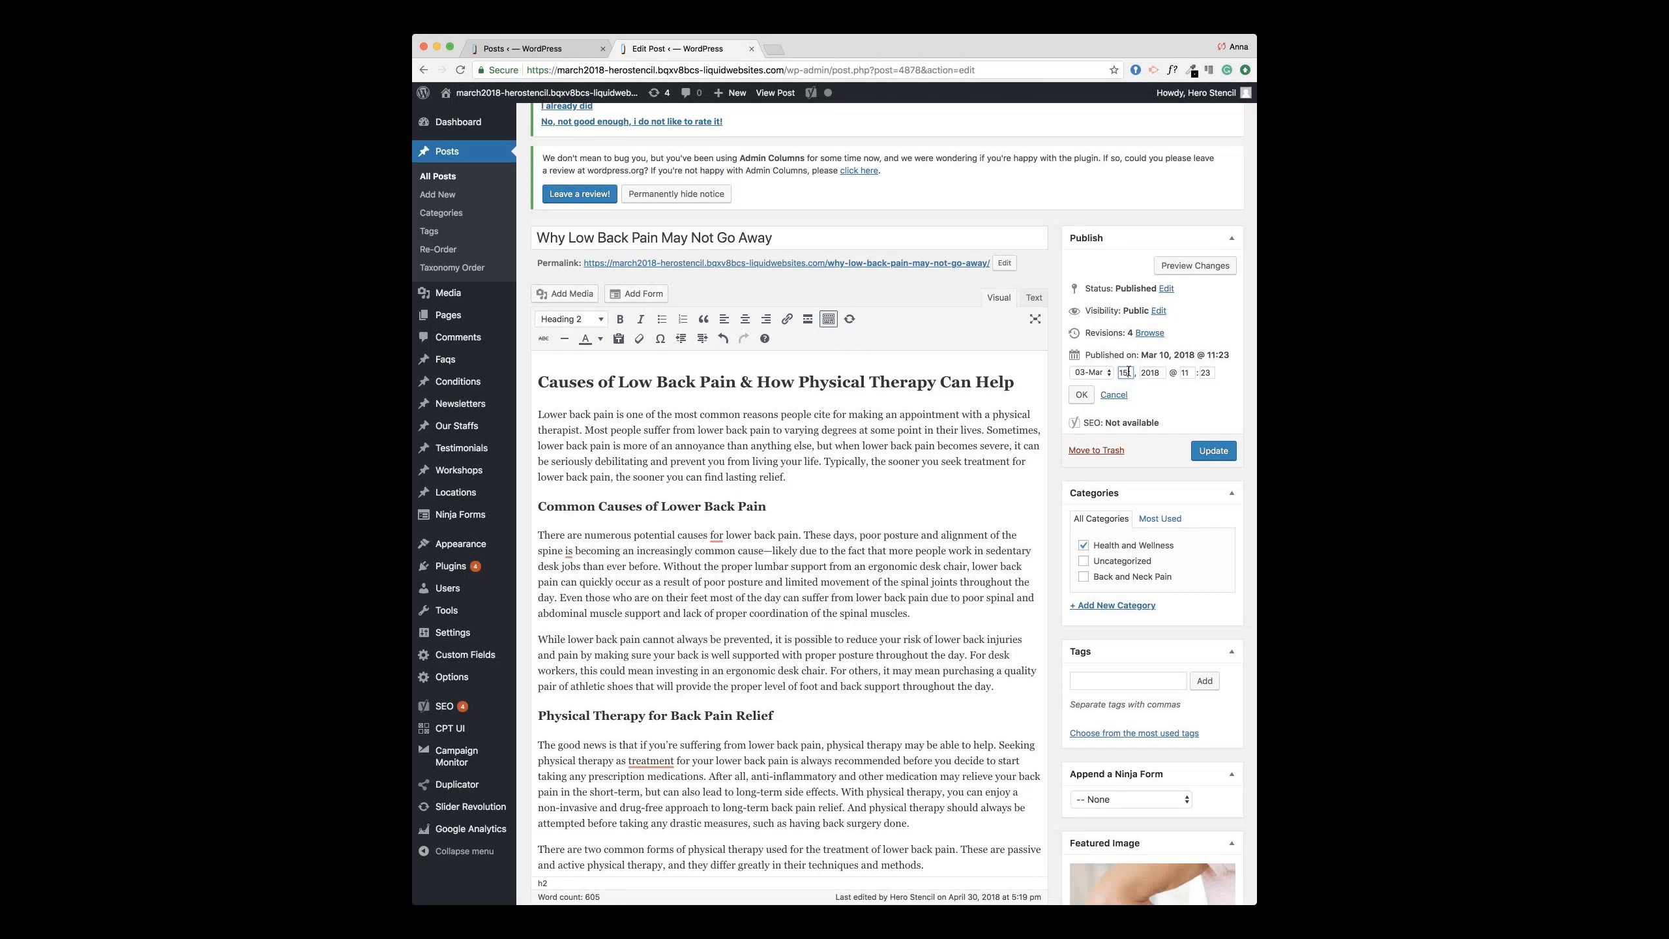
text(15)
click(1081, 395)
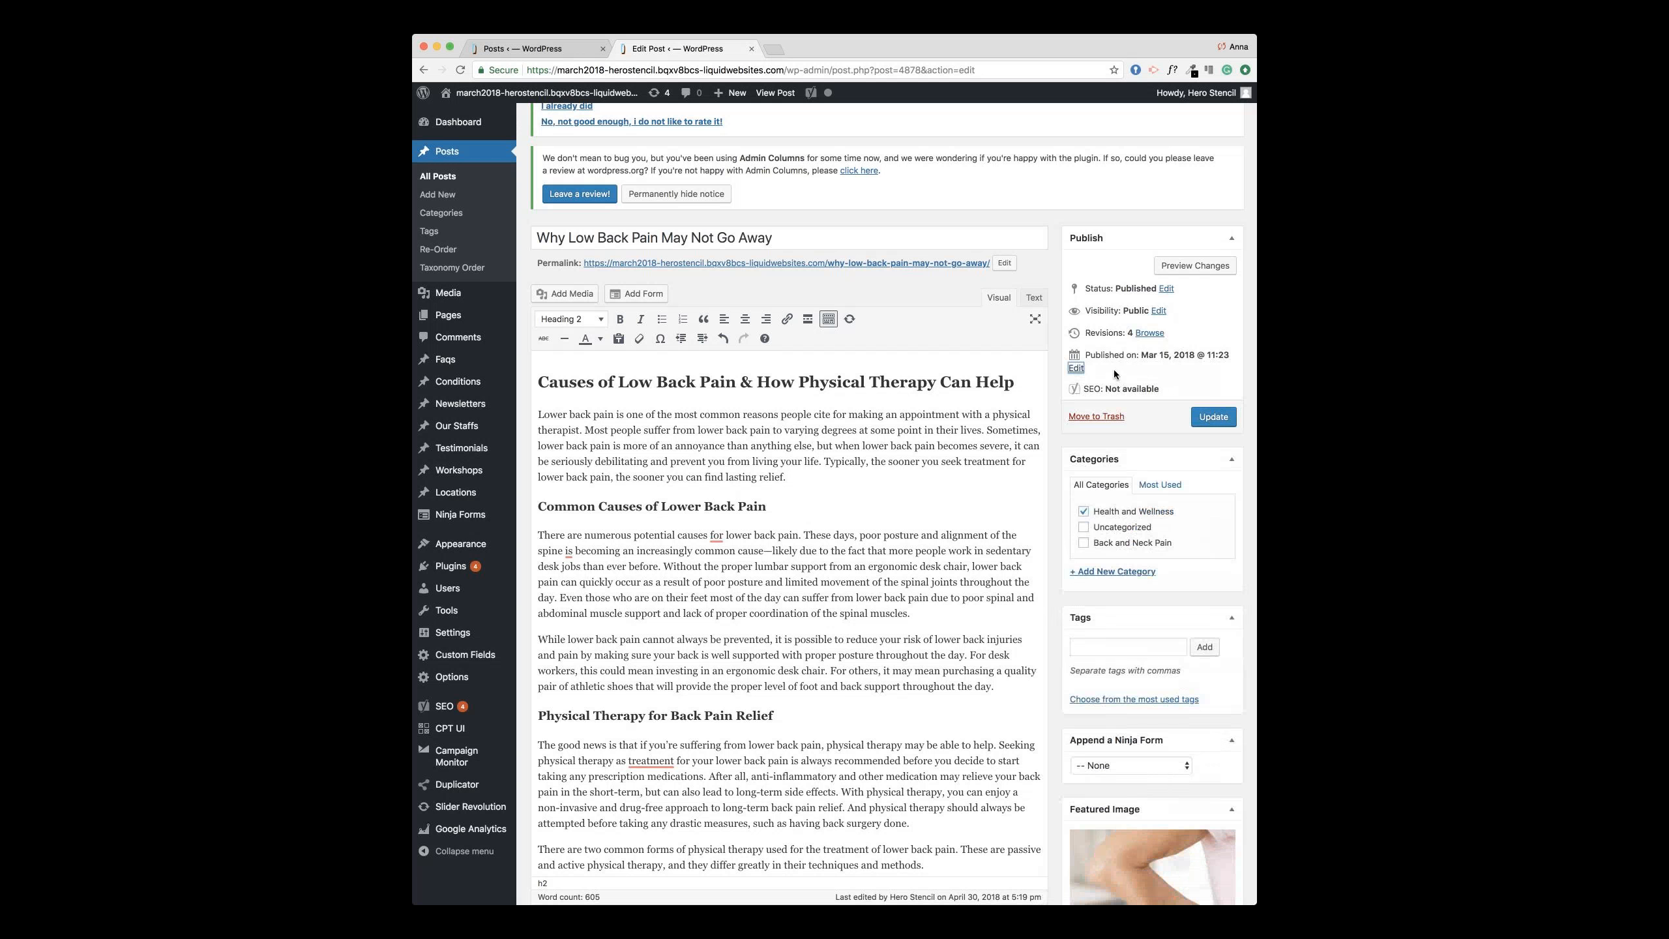
click(1213, 419)
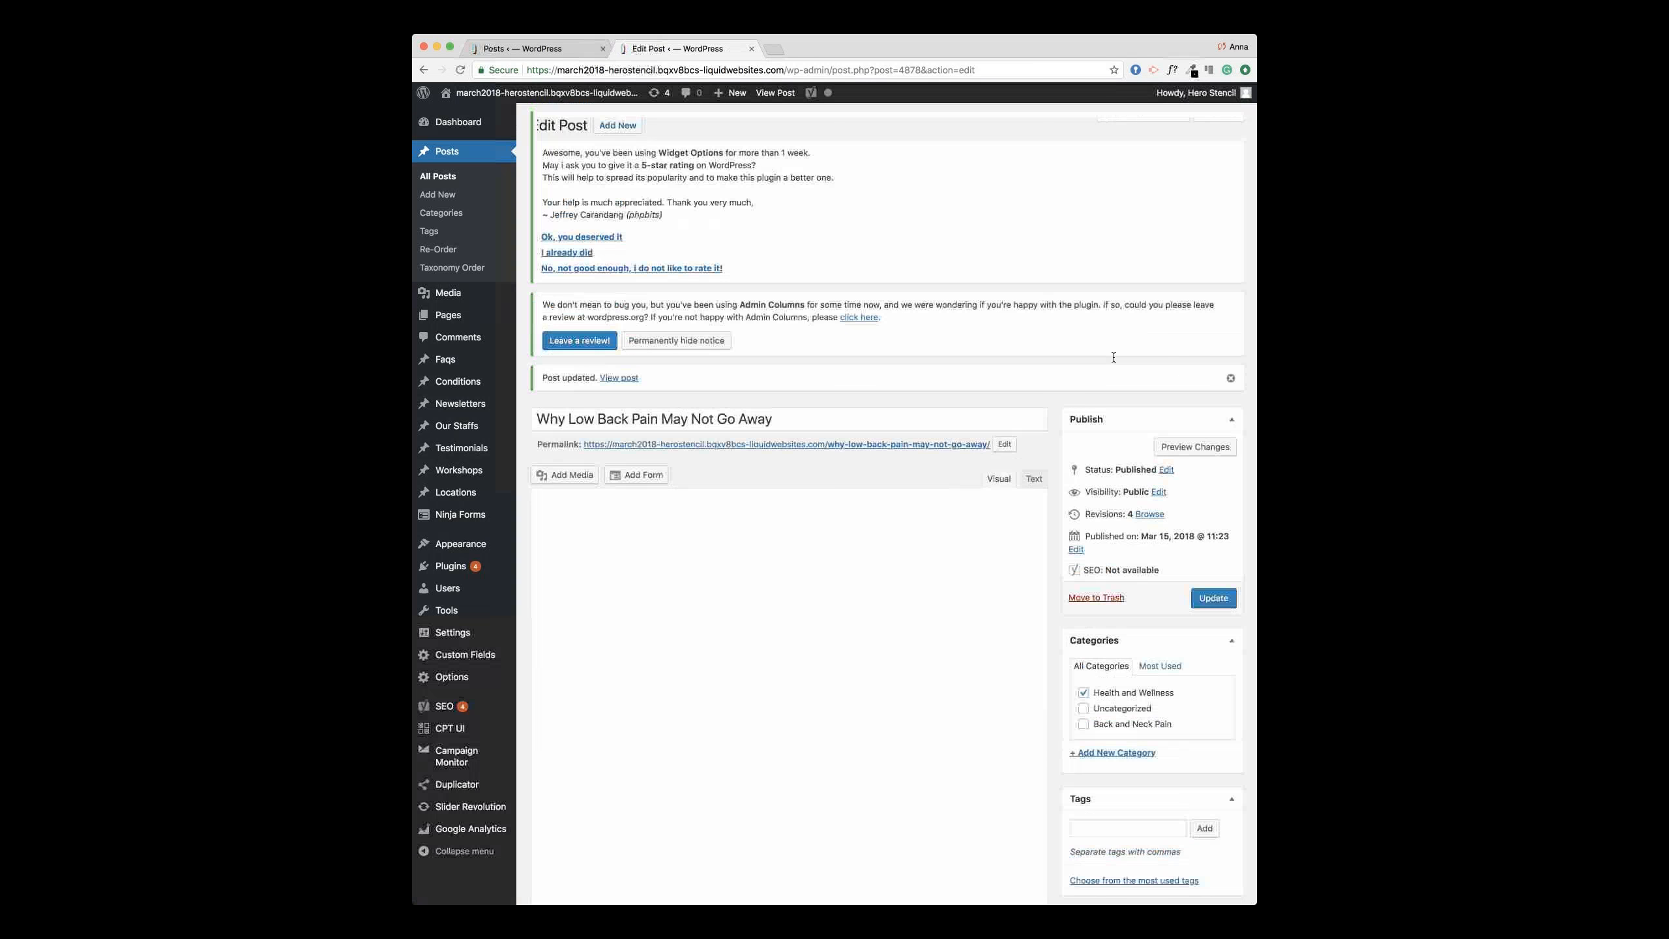
Step: Change the publish date month to May, giving May 15
scroll(1113, 357, down, 3)
click(1076, 354)
click(1097, 372)
click(1091, 393)
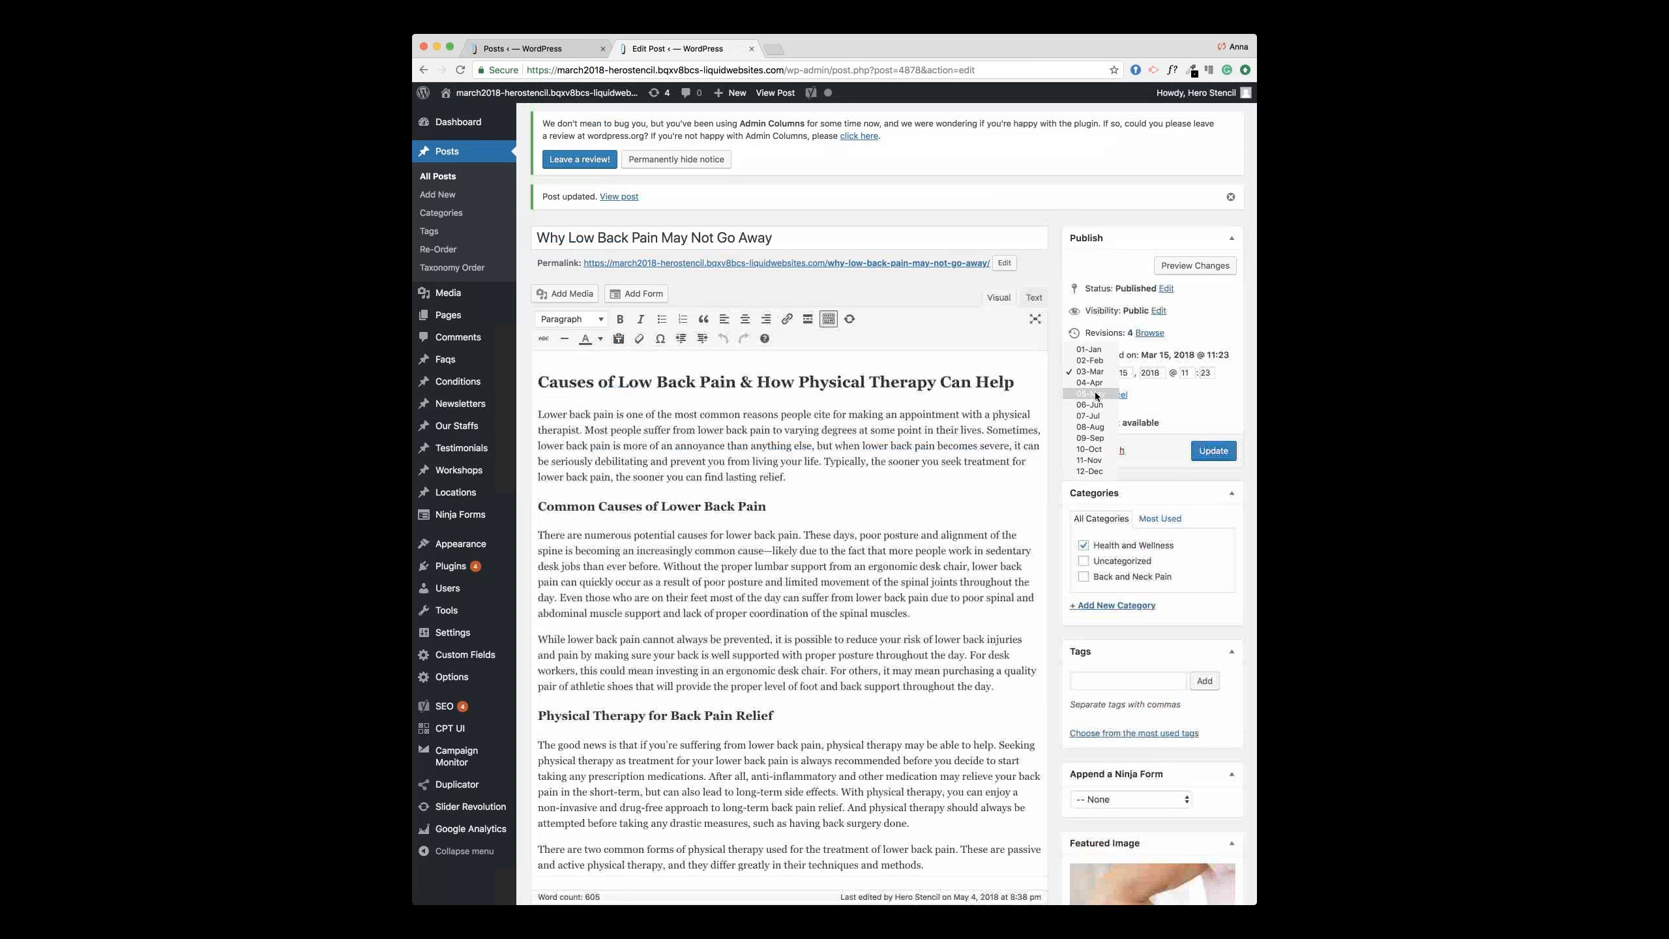
click(1081, 395)
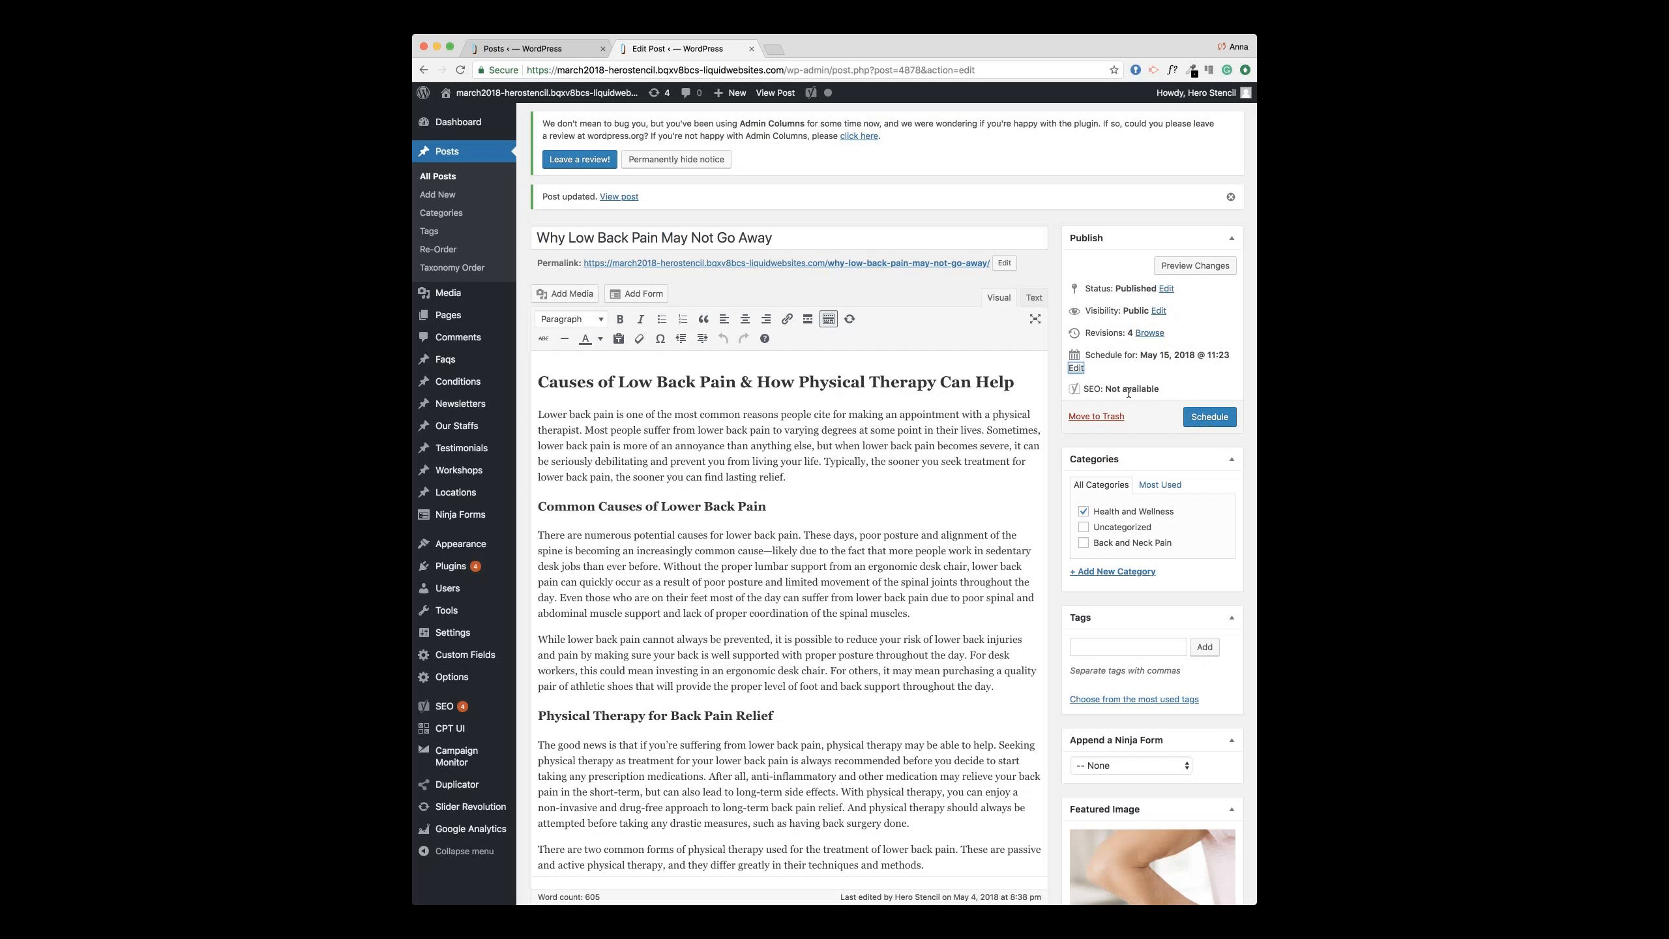
Step: Restore the publish date to Mar 10, 2018 and update the post
click(1078, 370)
click(1088, 374)
click(1093, 353)
double_click(1122, 373)
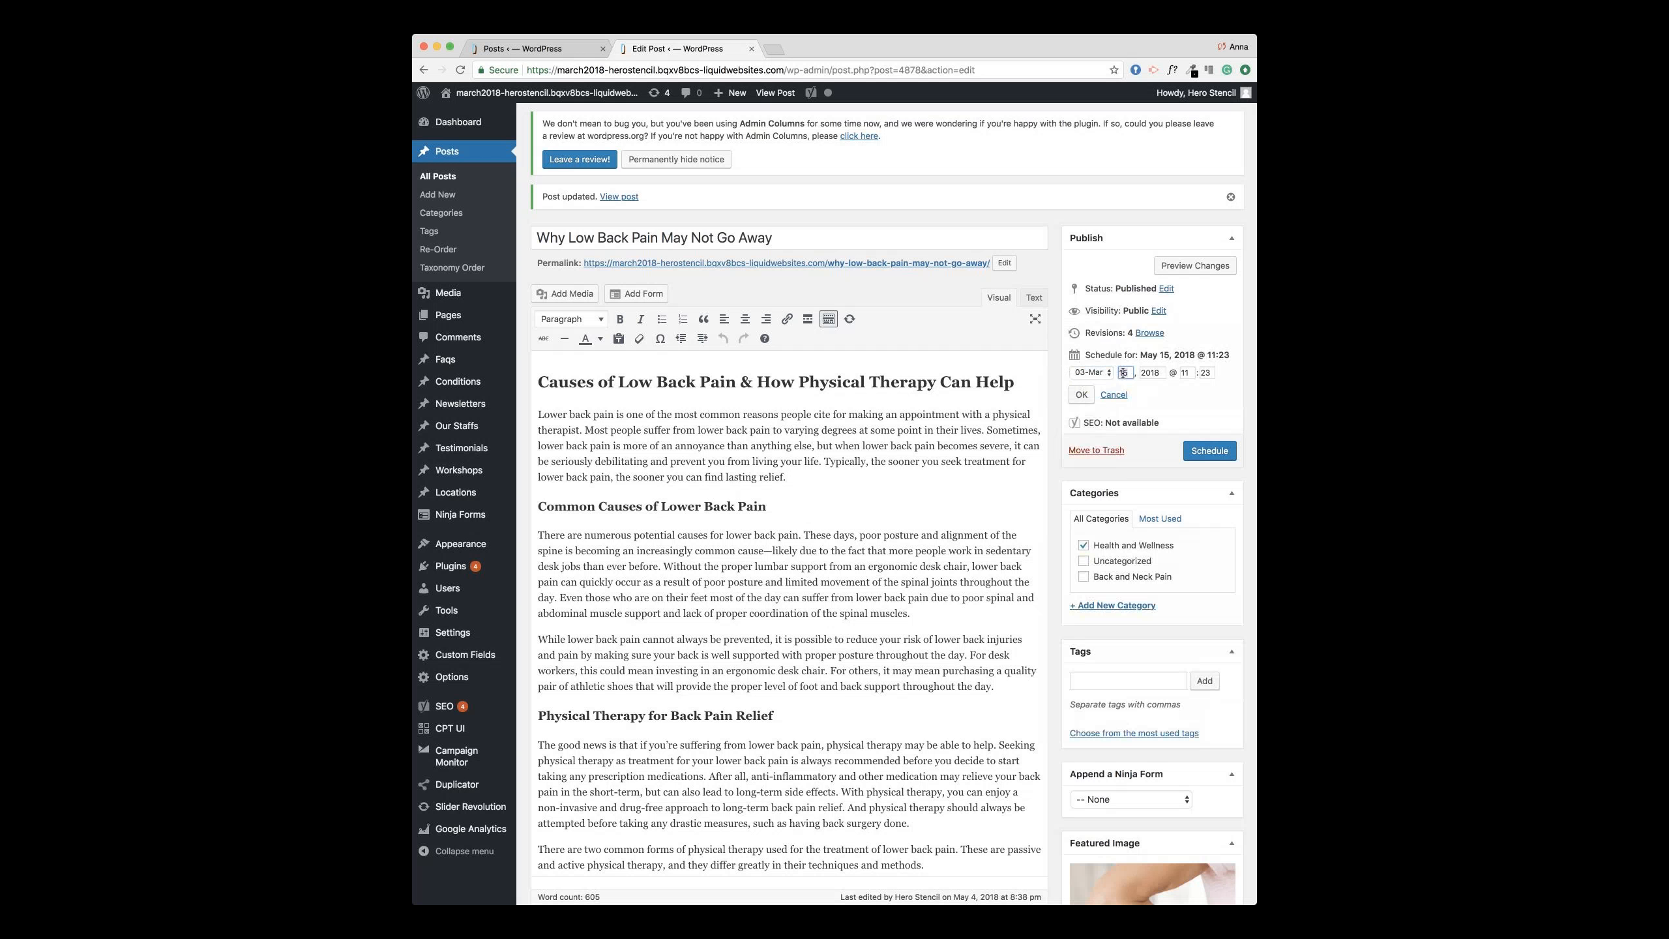
text(10)
click(1081, 394)
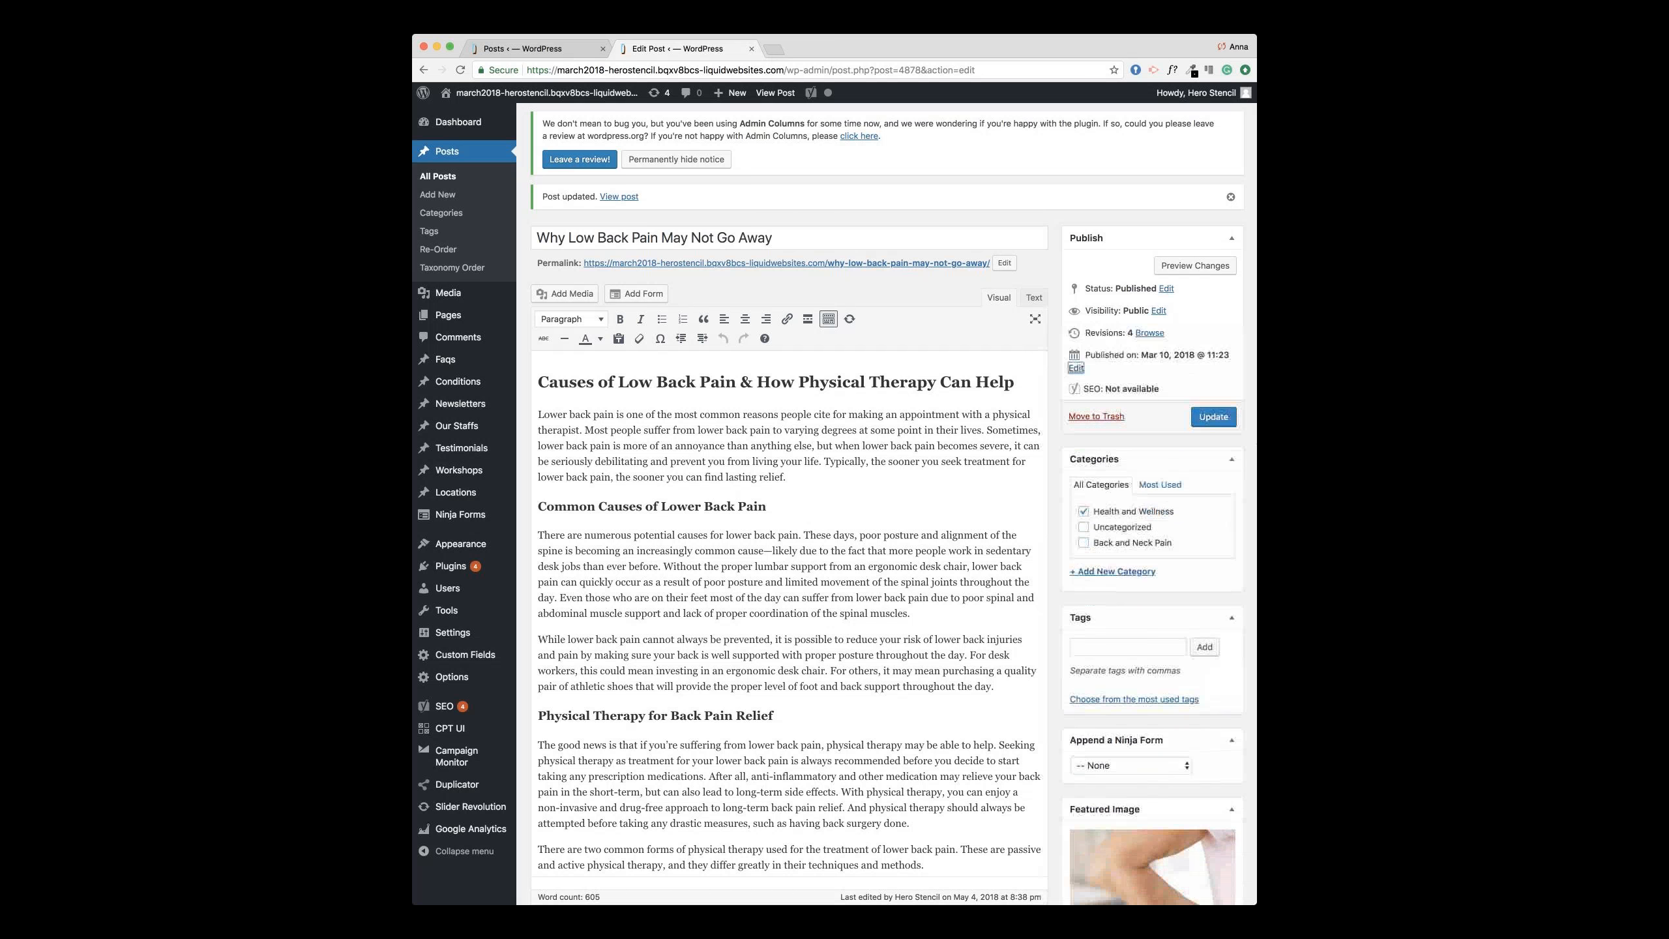
click(1231, 424)
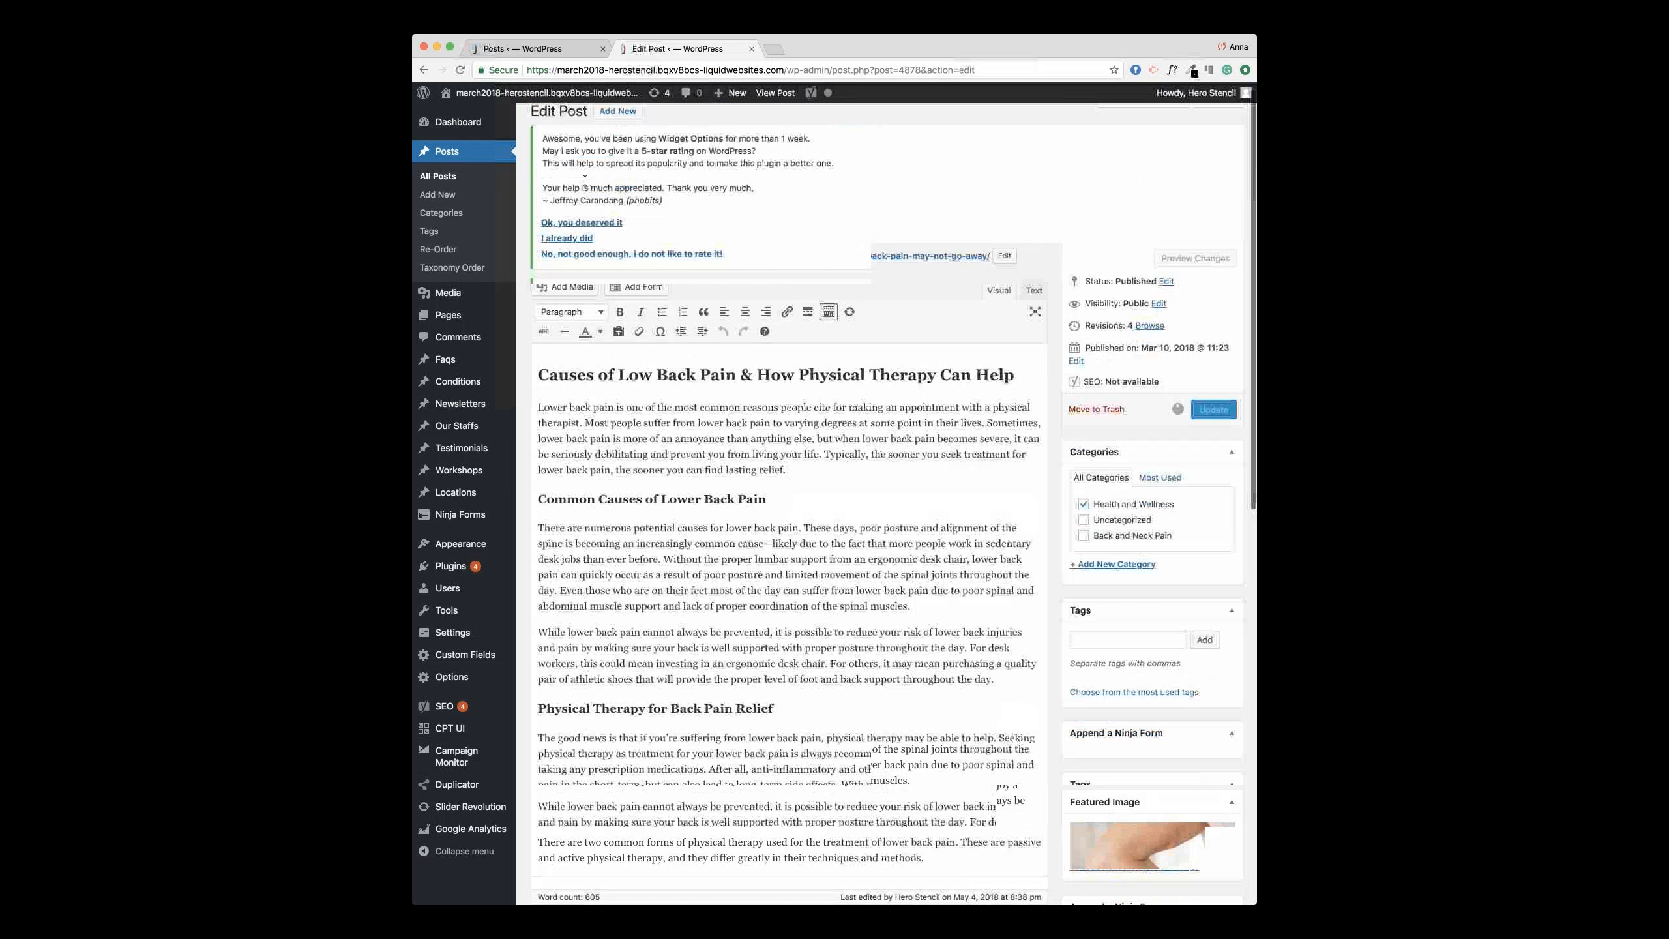
Step: Add New Page to the Main Menu in Appearance > Menus
mouse_move(556, 328)
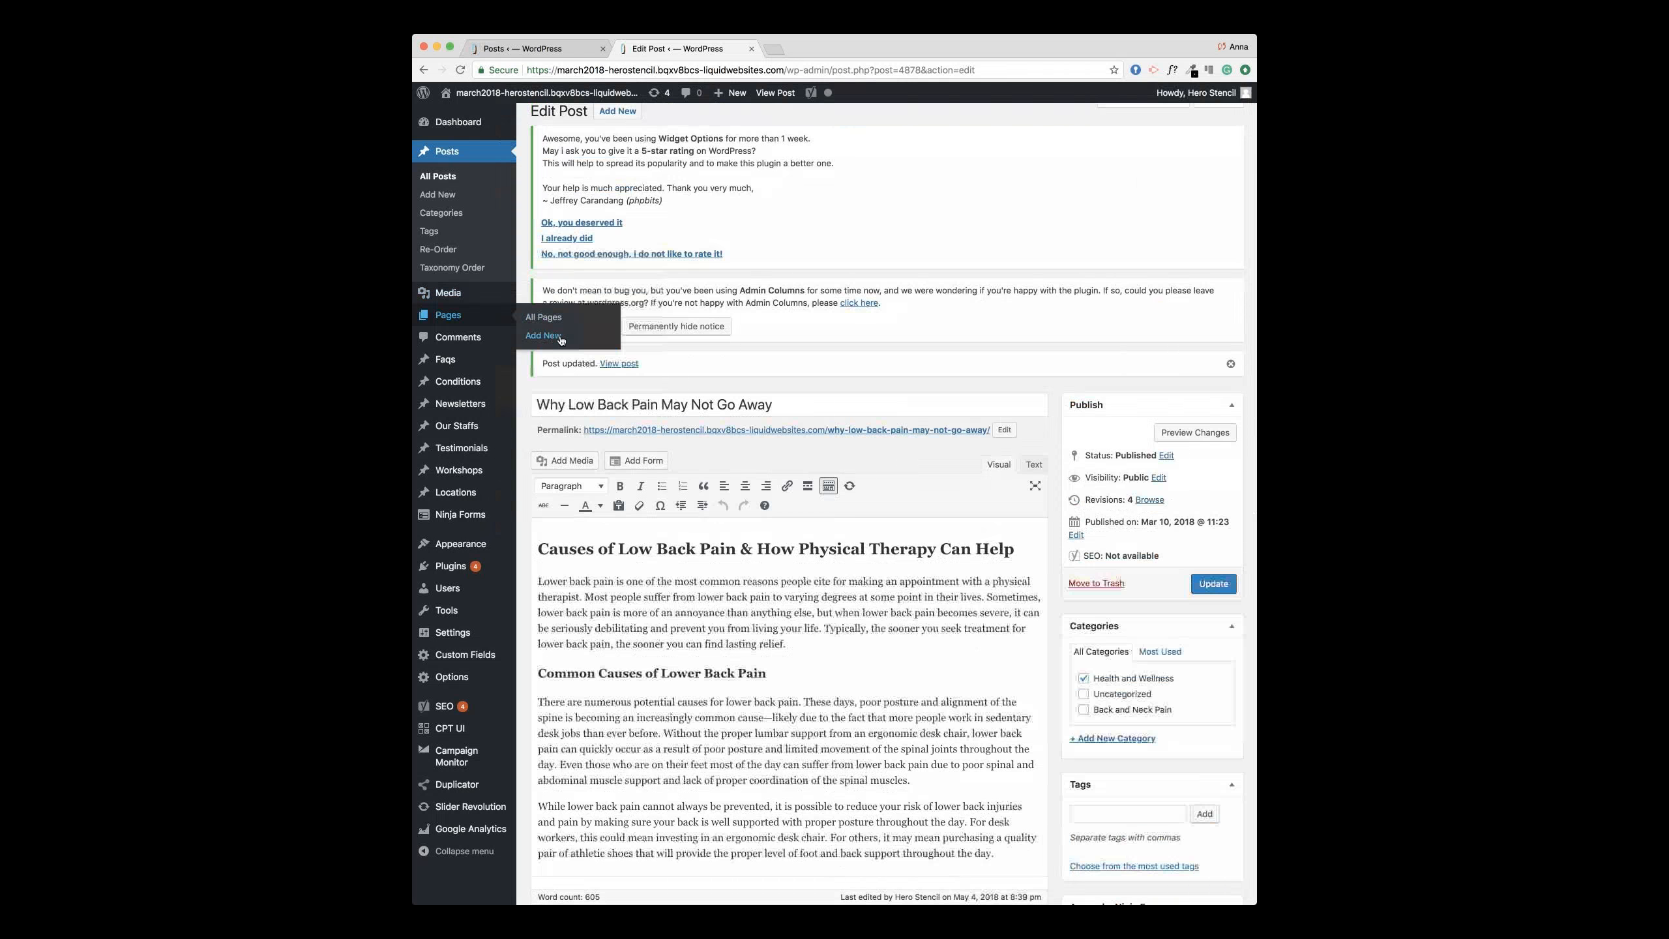
mouse_move(474, 544)
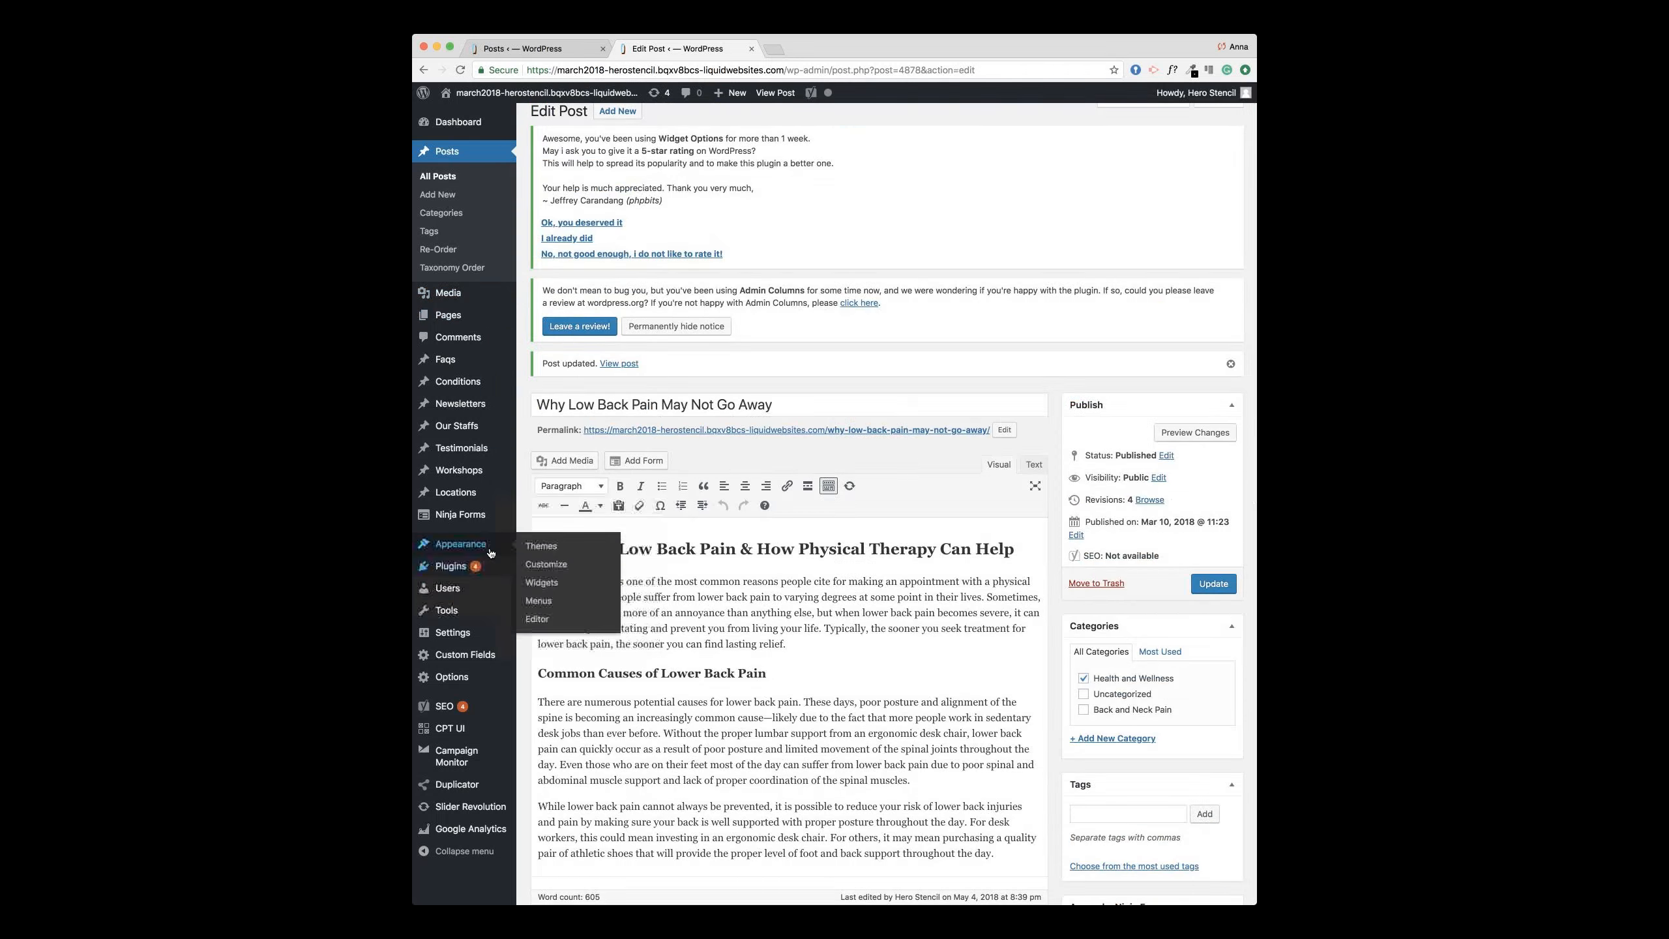
click(538, 601)
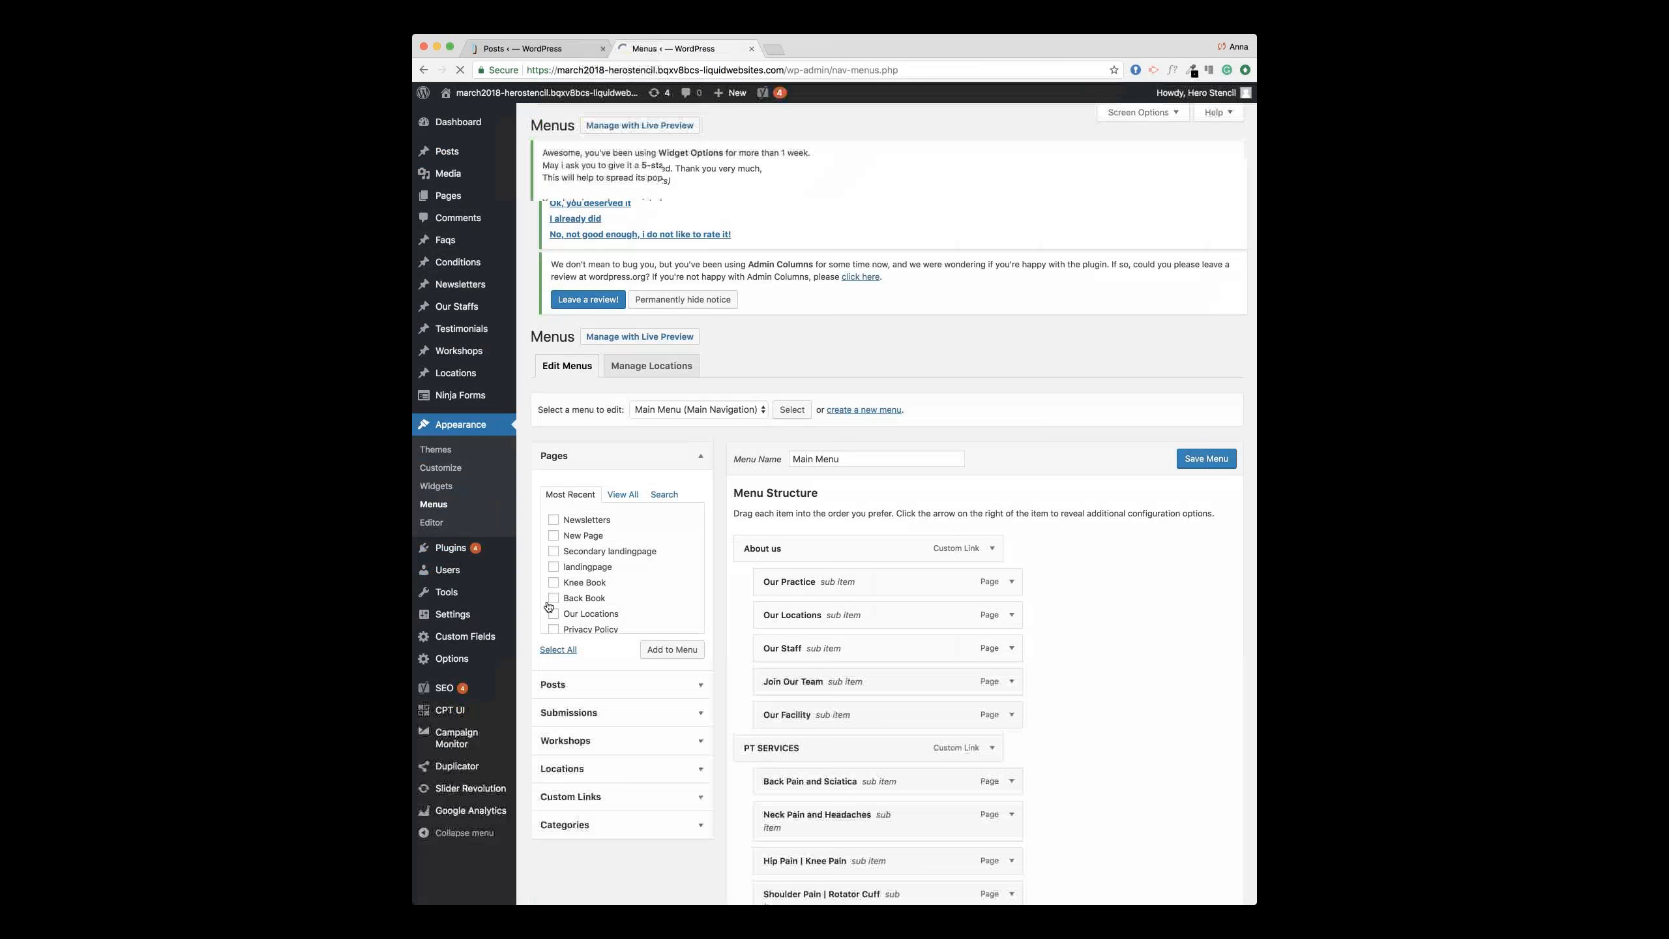
click(690, 428)
click(803, 431)
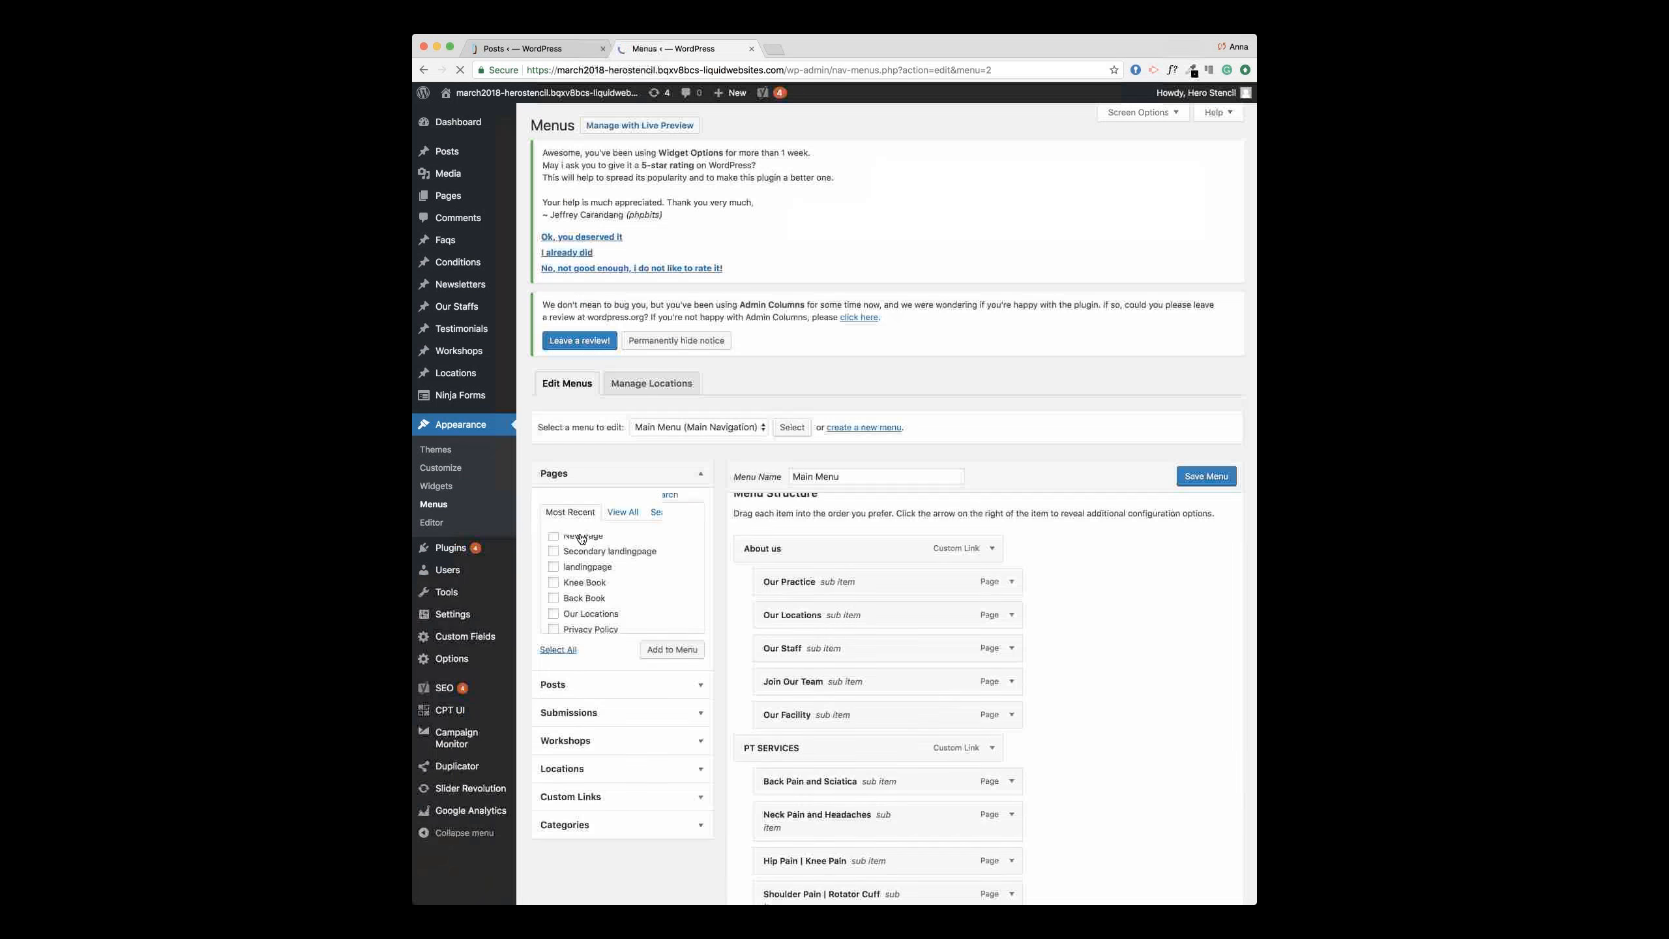
click(554, 553)
click(671, 666)
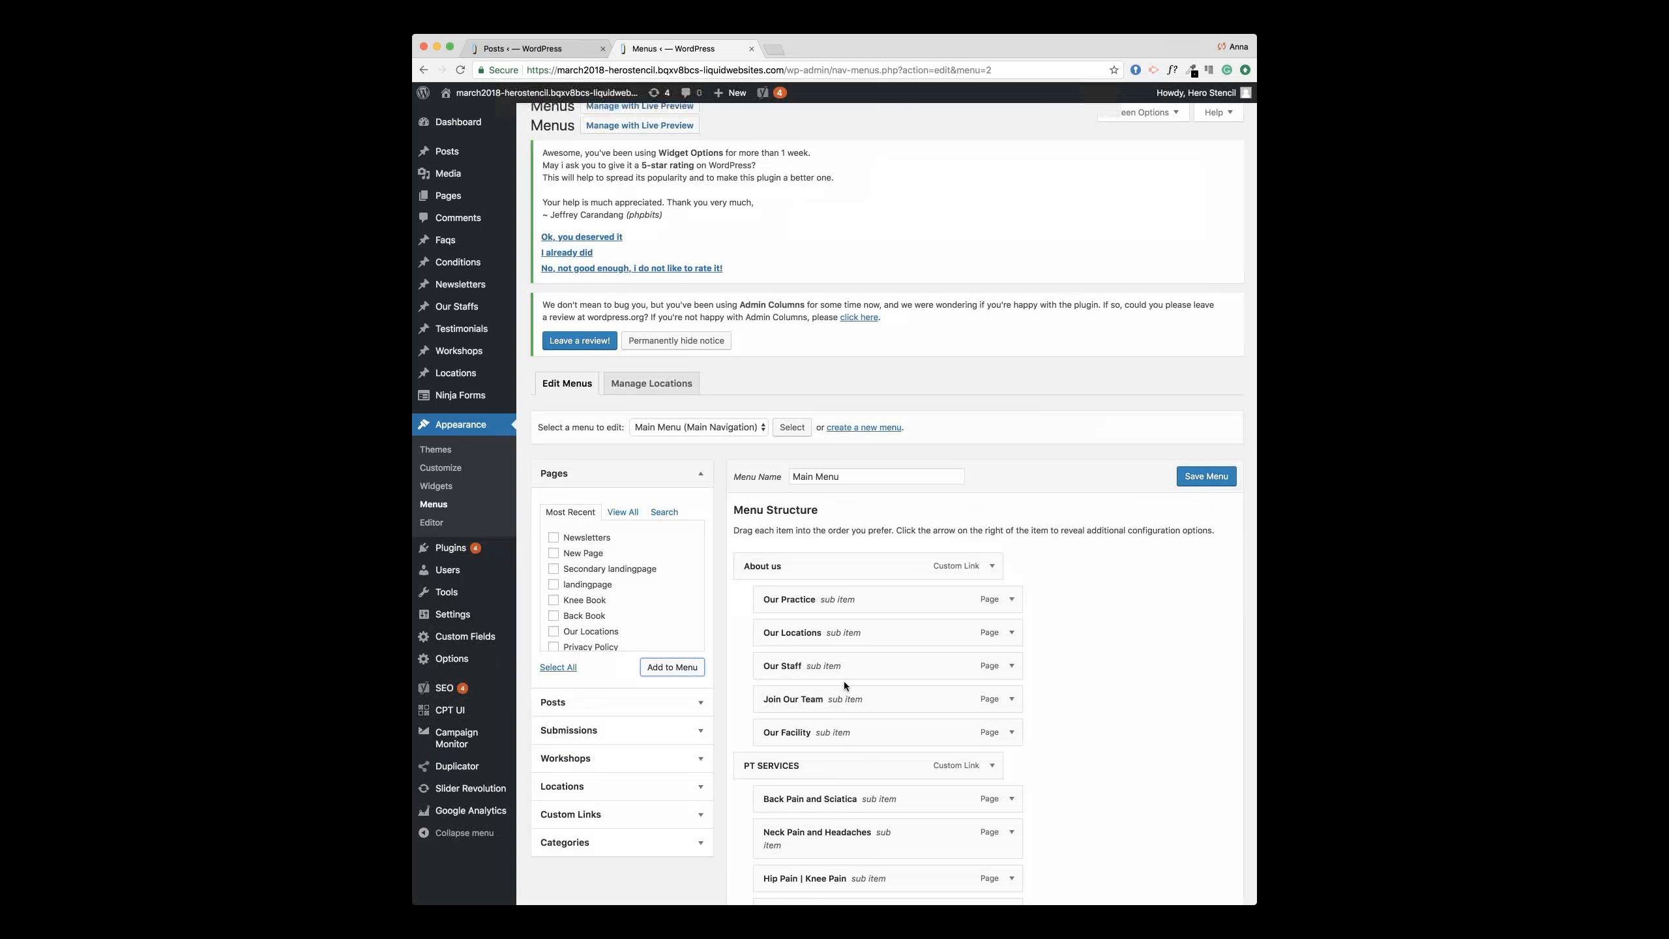
Step: Move New Page under Health Tips above Contact Us and save the Main Menu
scroll(843, 681, down, 5)
scroll(843, 684, down, 10)
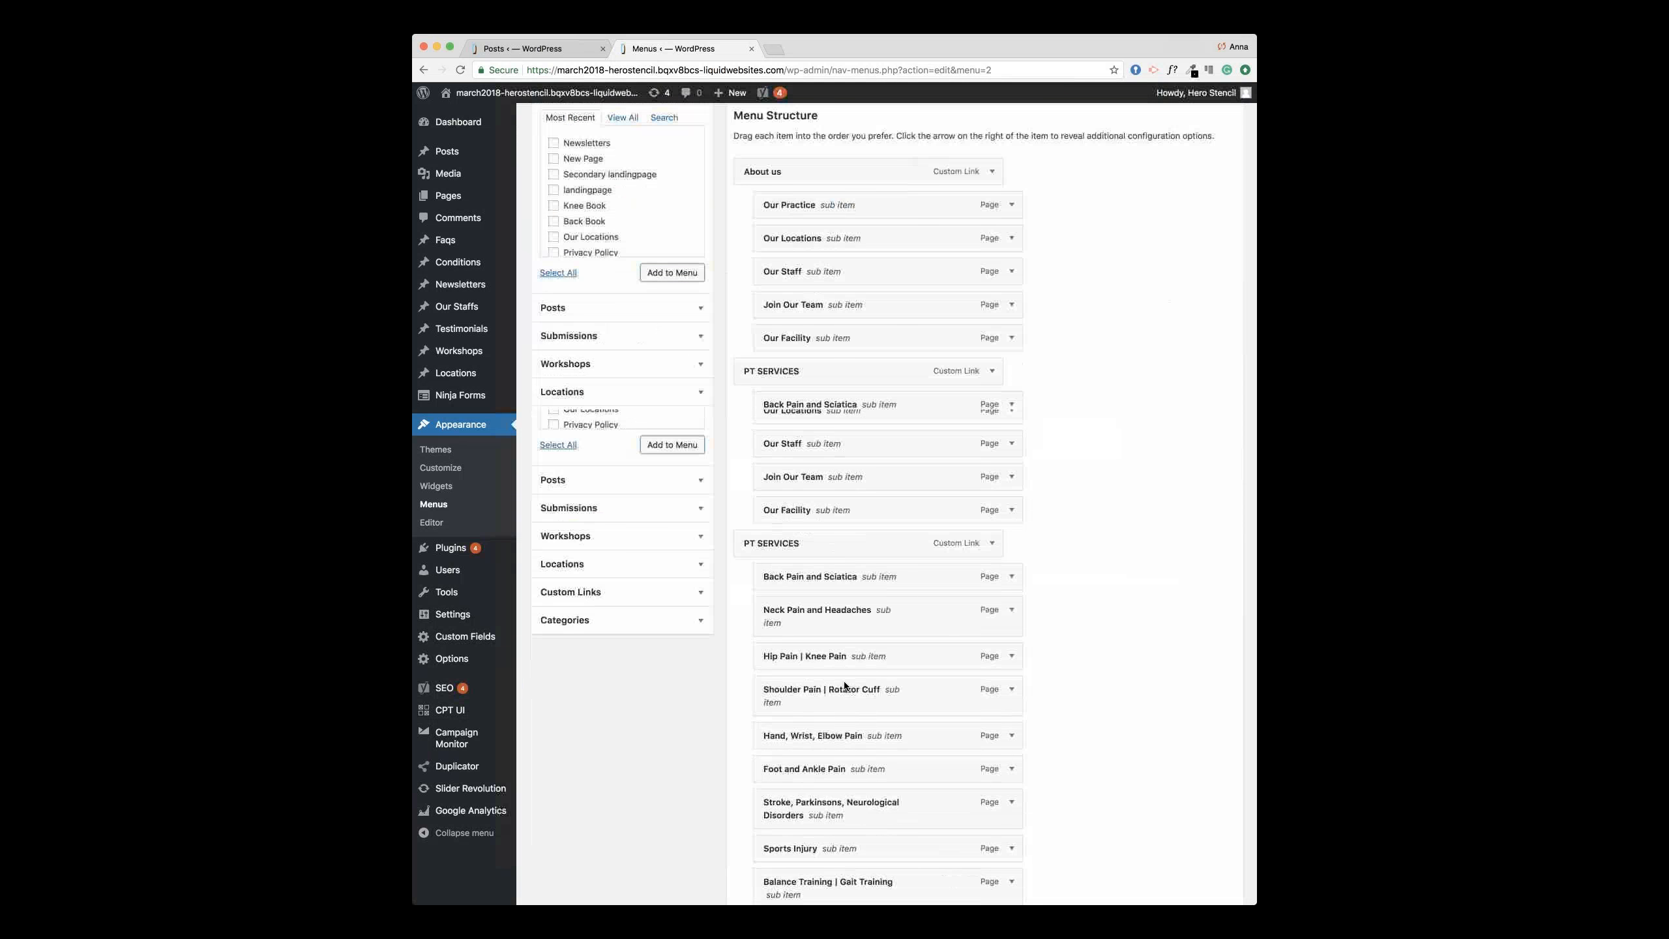
scroll(843, 681, down, 5)
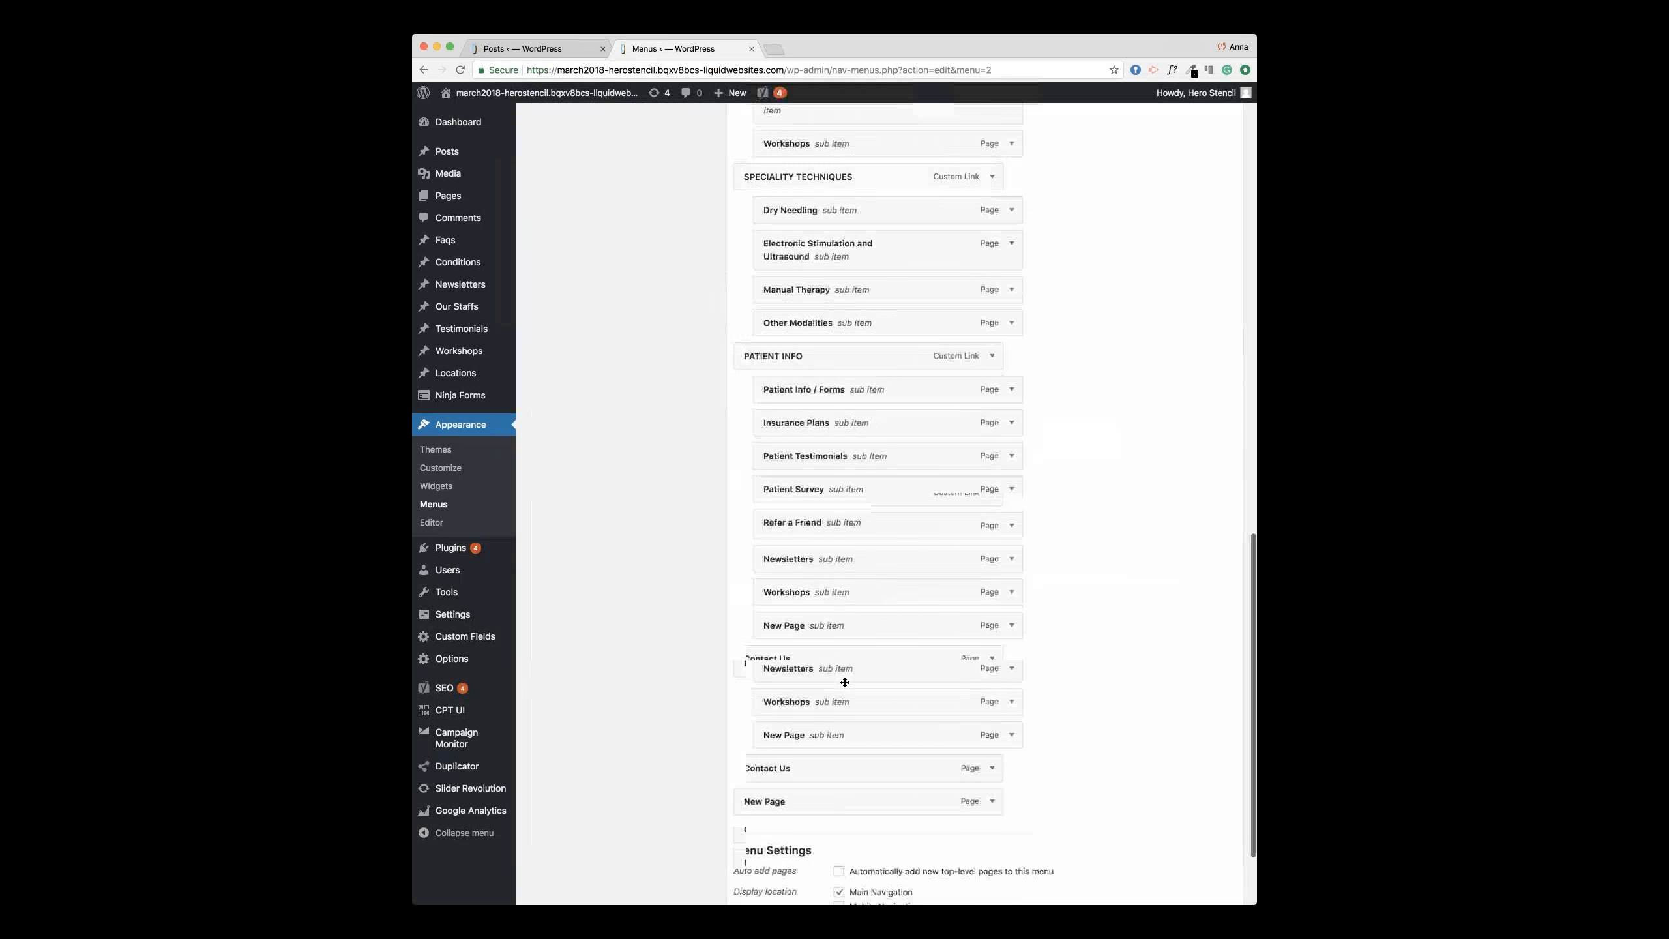
mouse_move(820, 693)
mouse_down()
mouse_move(835, 636)
mouse_move(816, 515)
mouse_move(850, 656)
mouse_up()
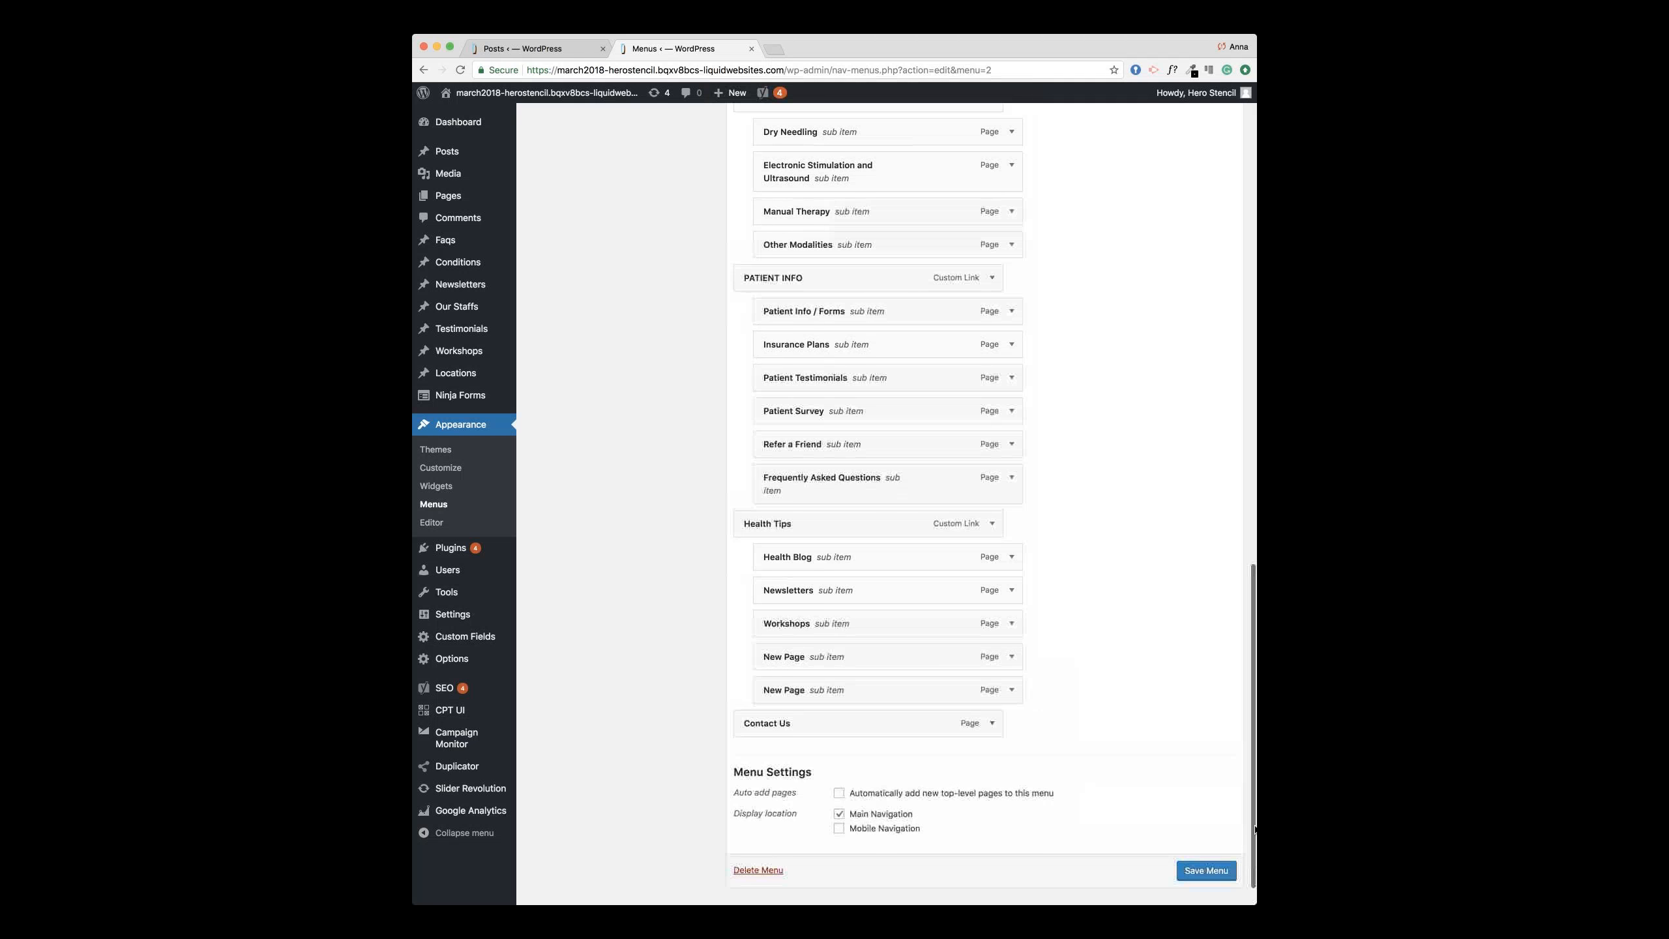
click(1206, 870)
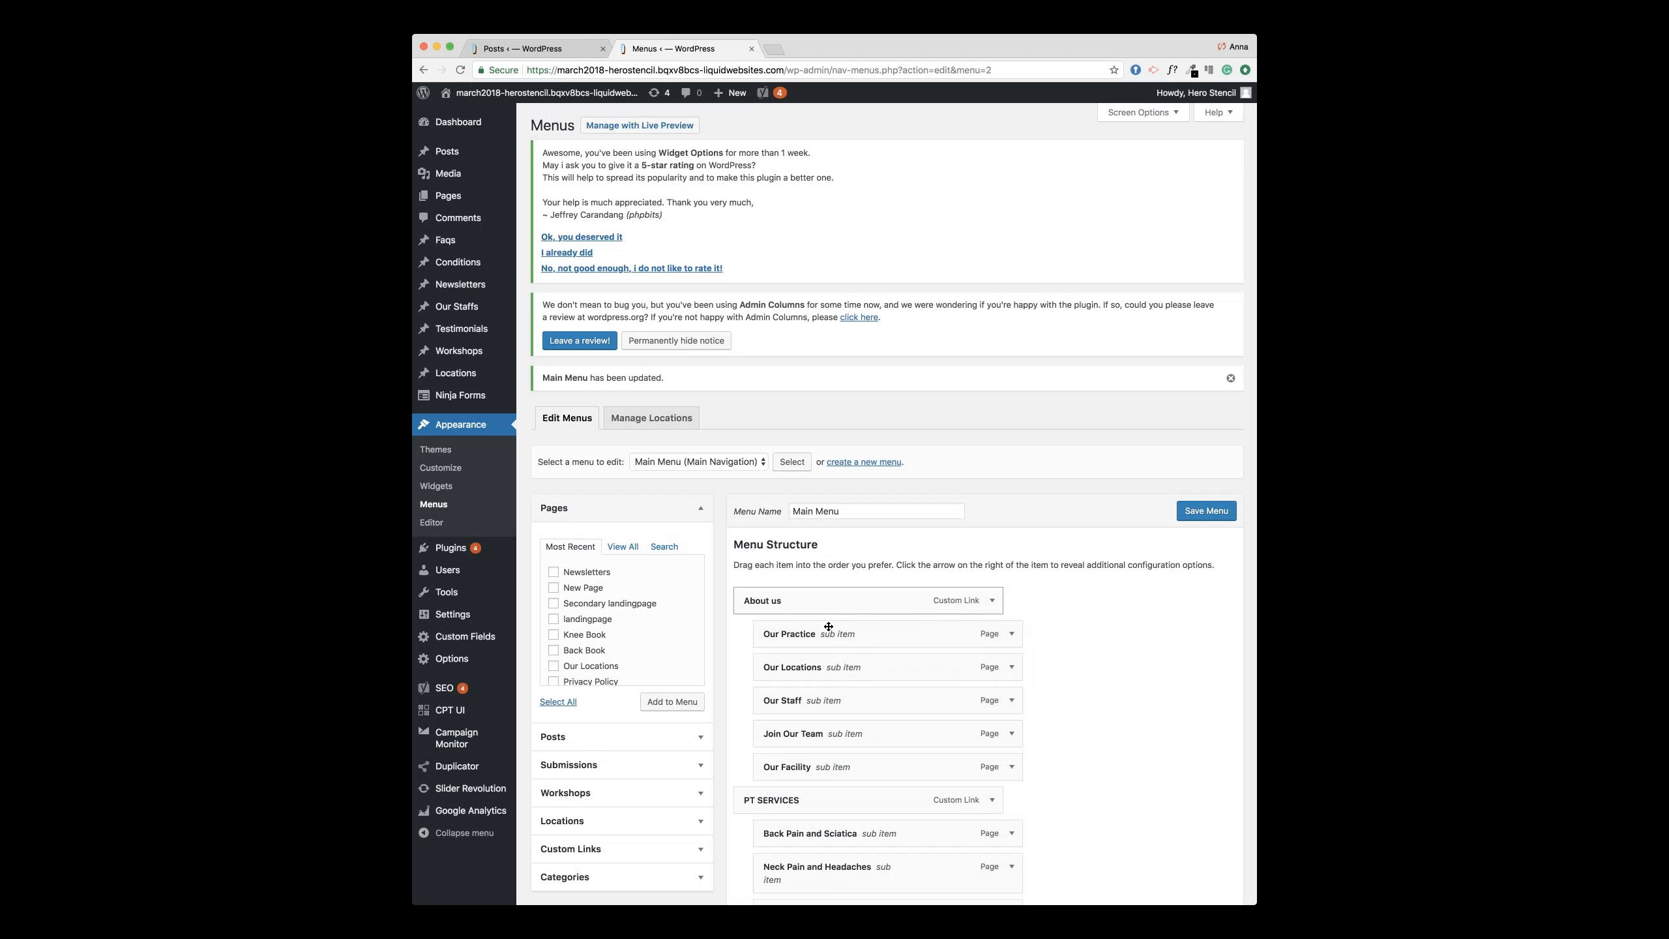
click(532, 49)
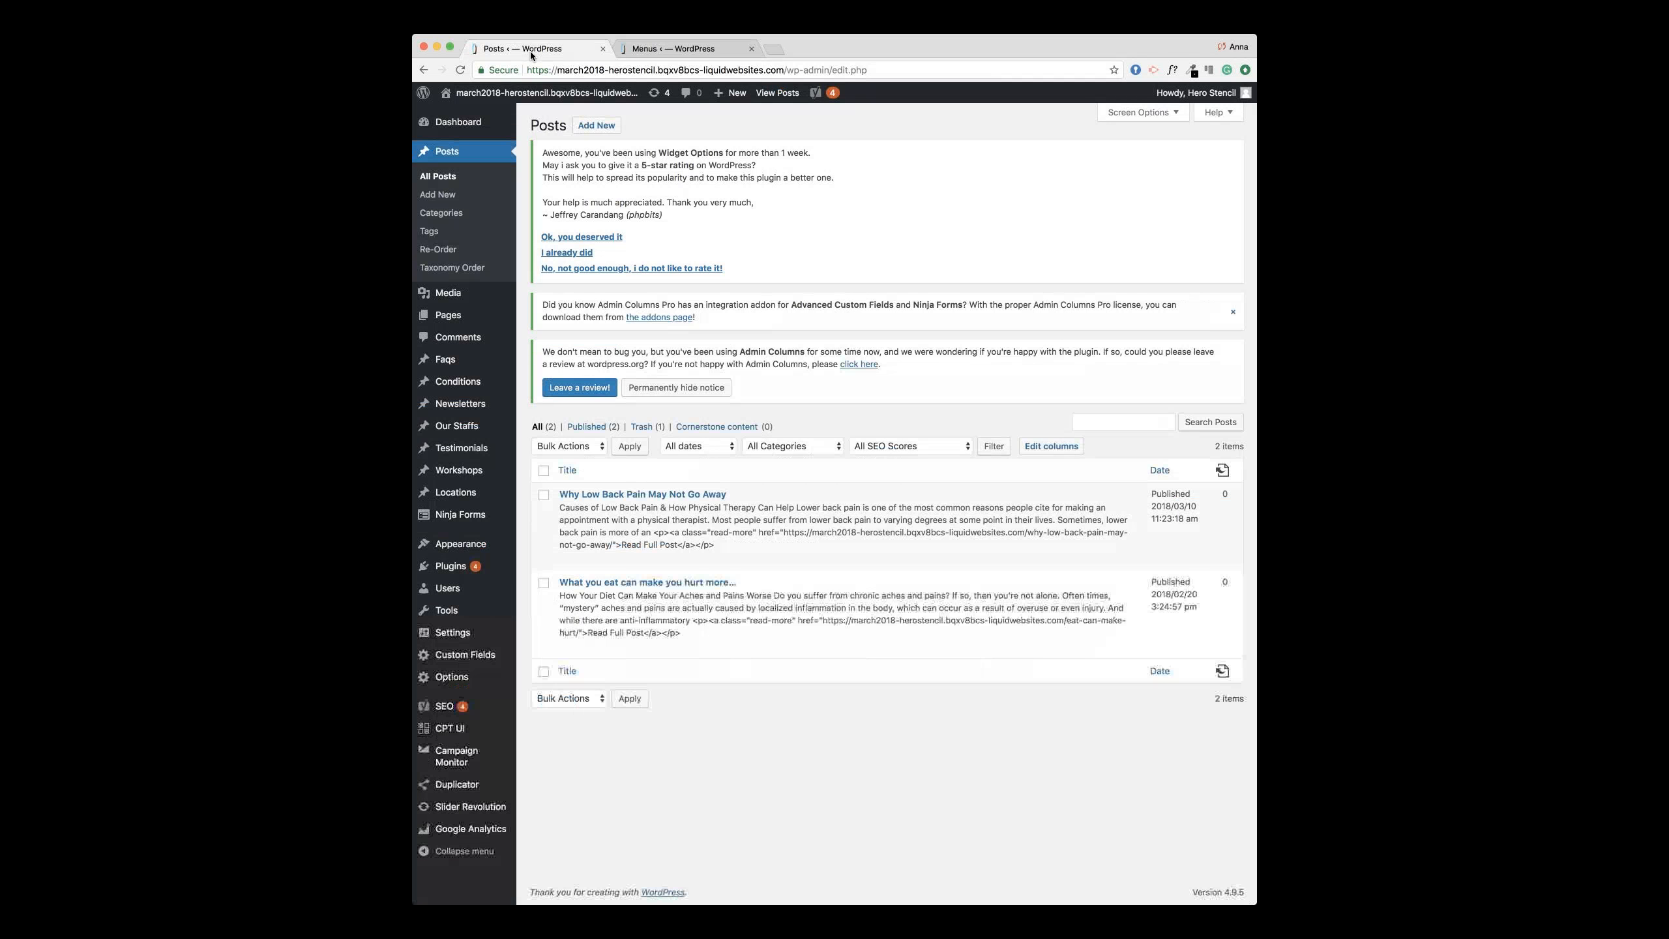
Step: Visit the live homepage and check the updated navigation menu items
click(464, 117)
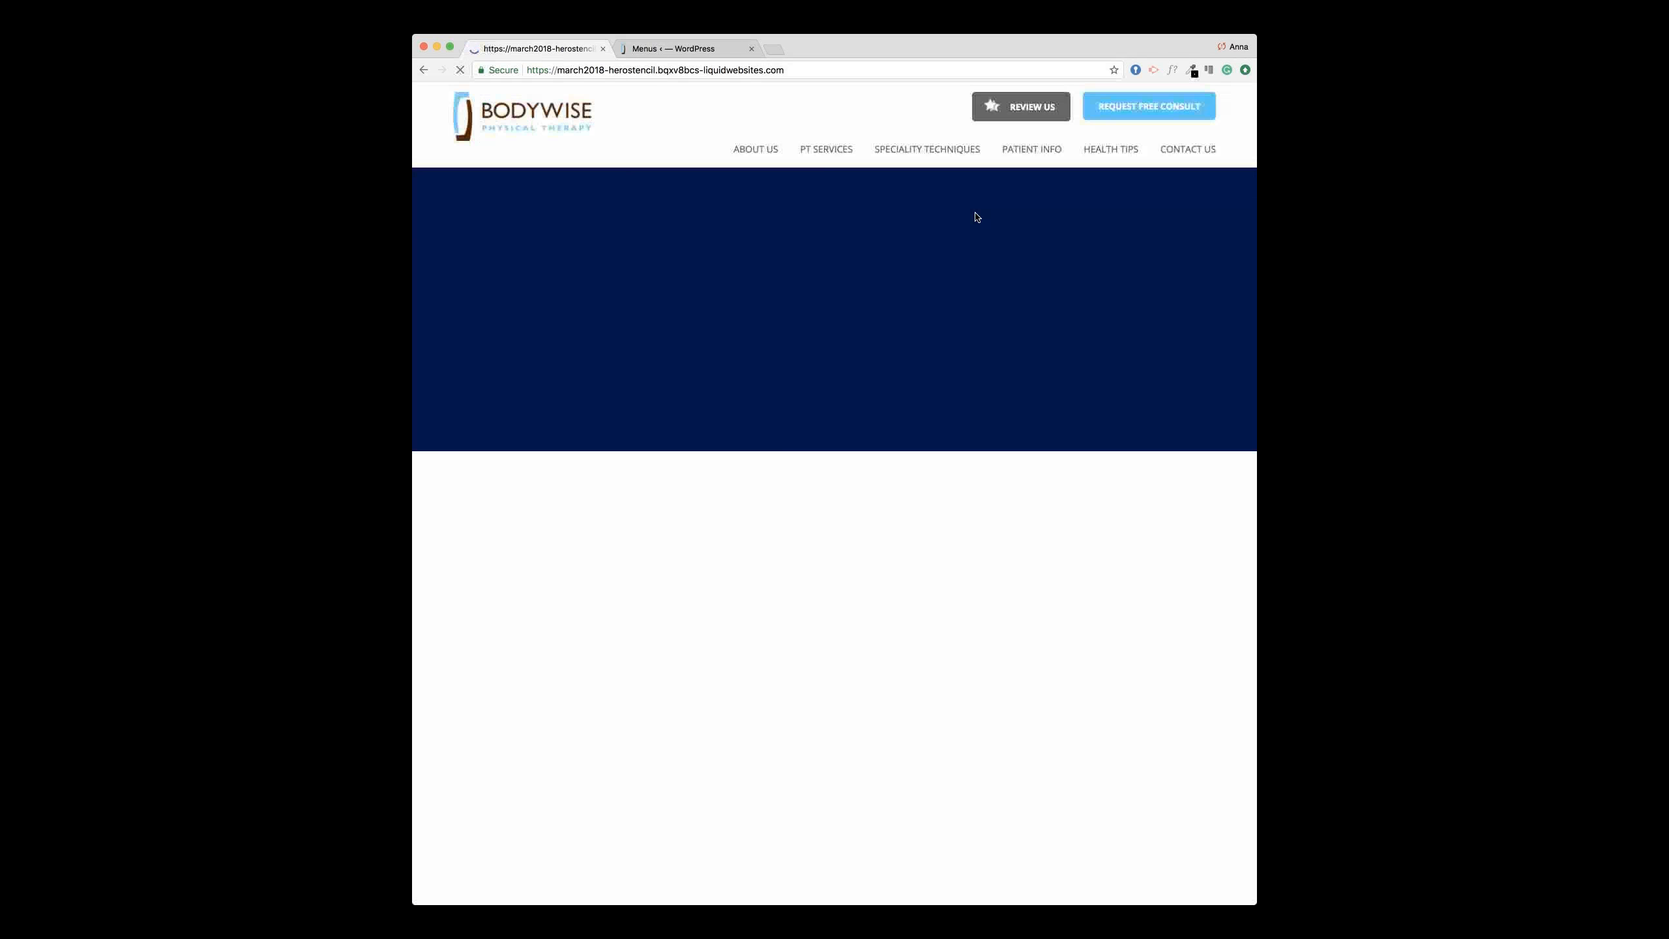
mouse_move(786, 137)
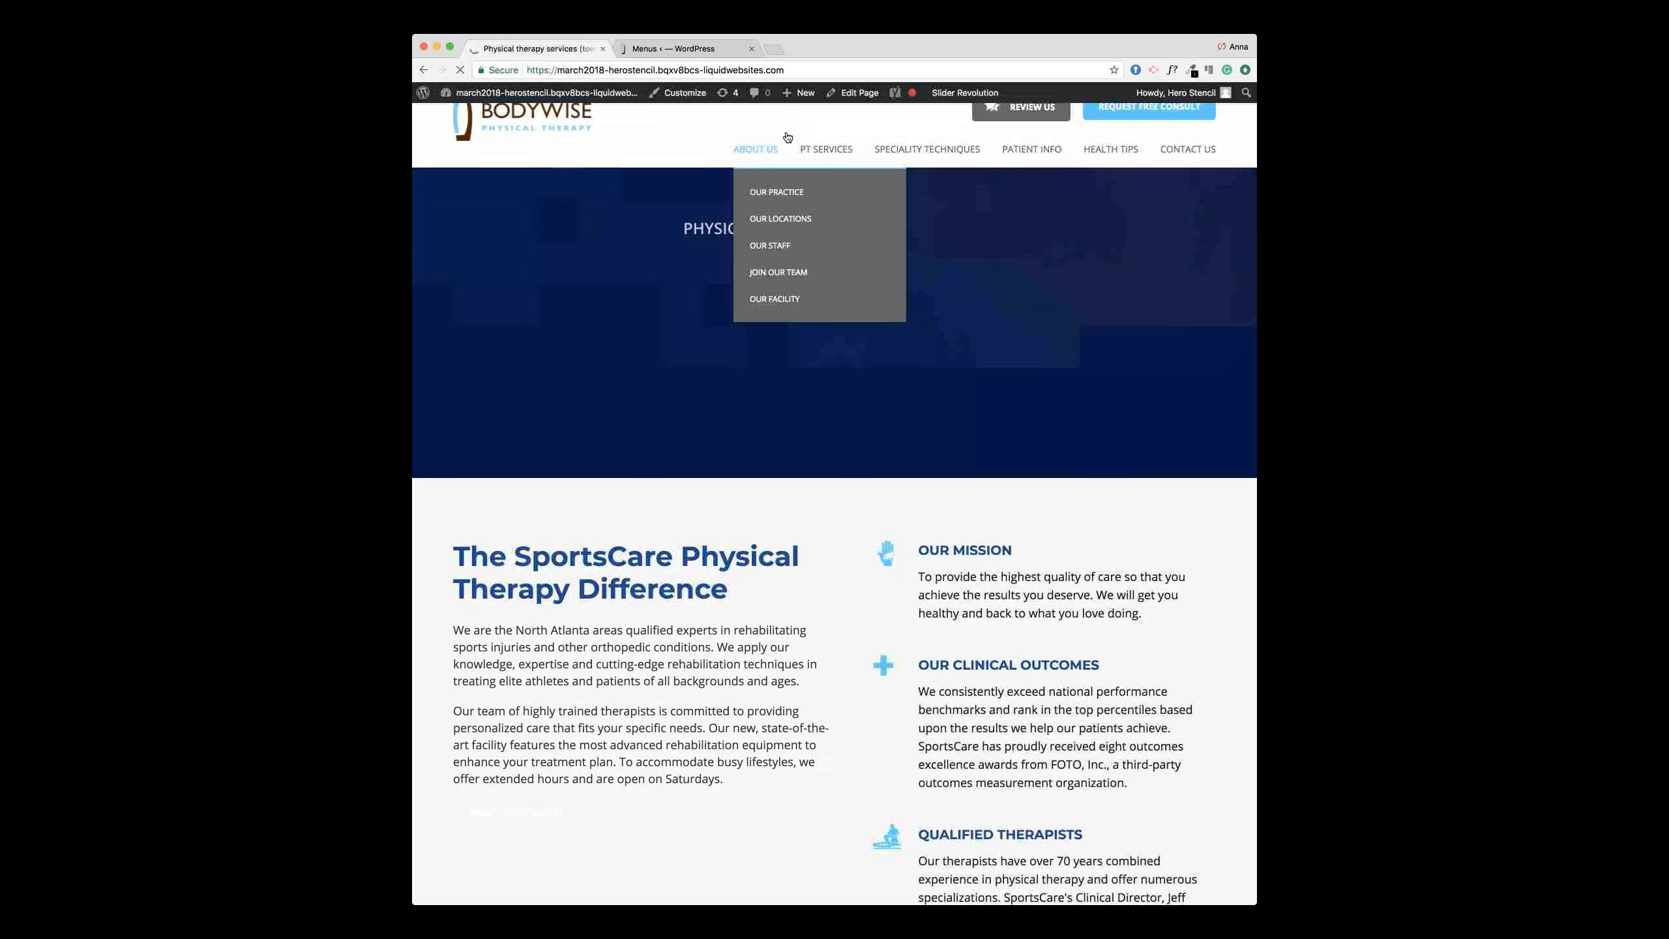
mouse_move(919, 150)
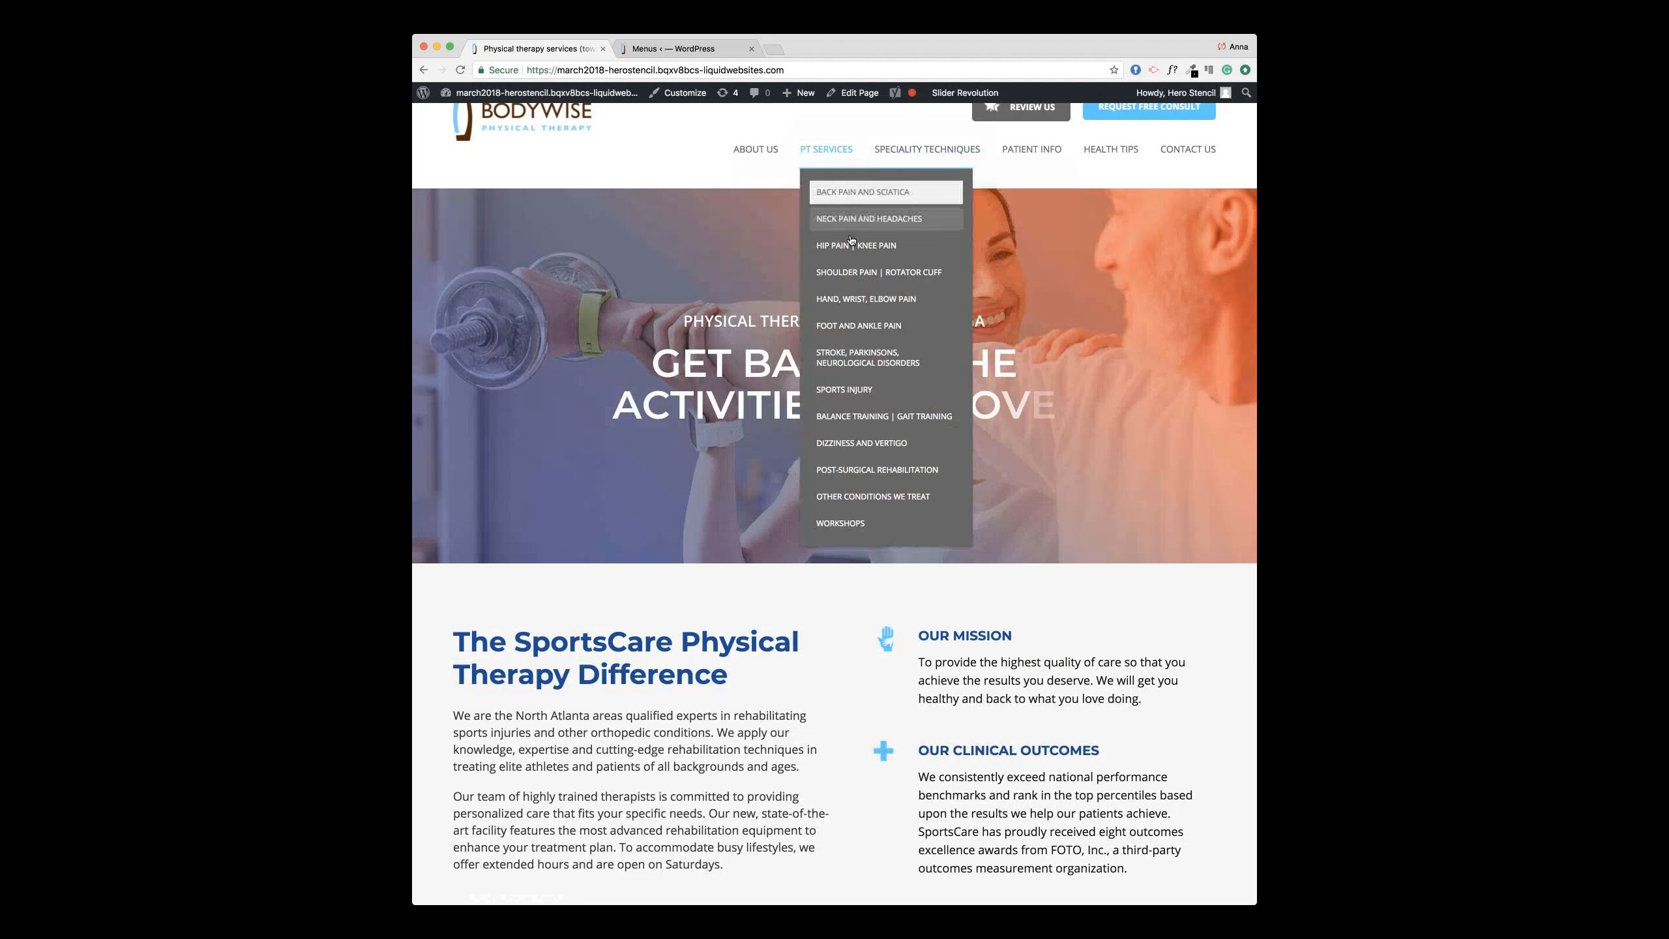
Step: Review the menus editor, reopen the live homepage, then go back to the first tab
click(667, 50)
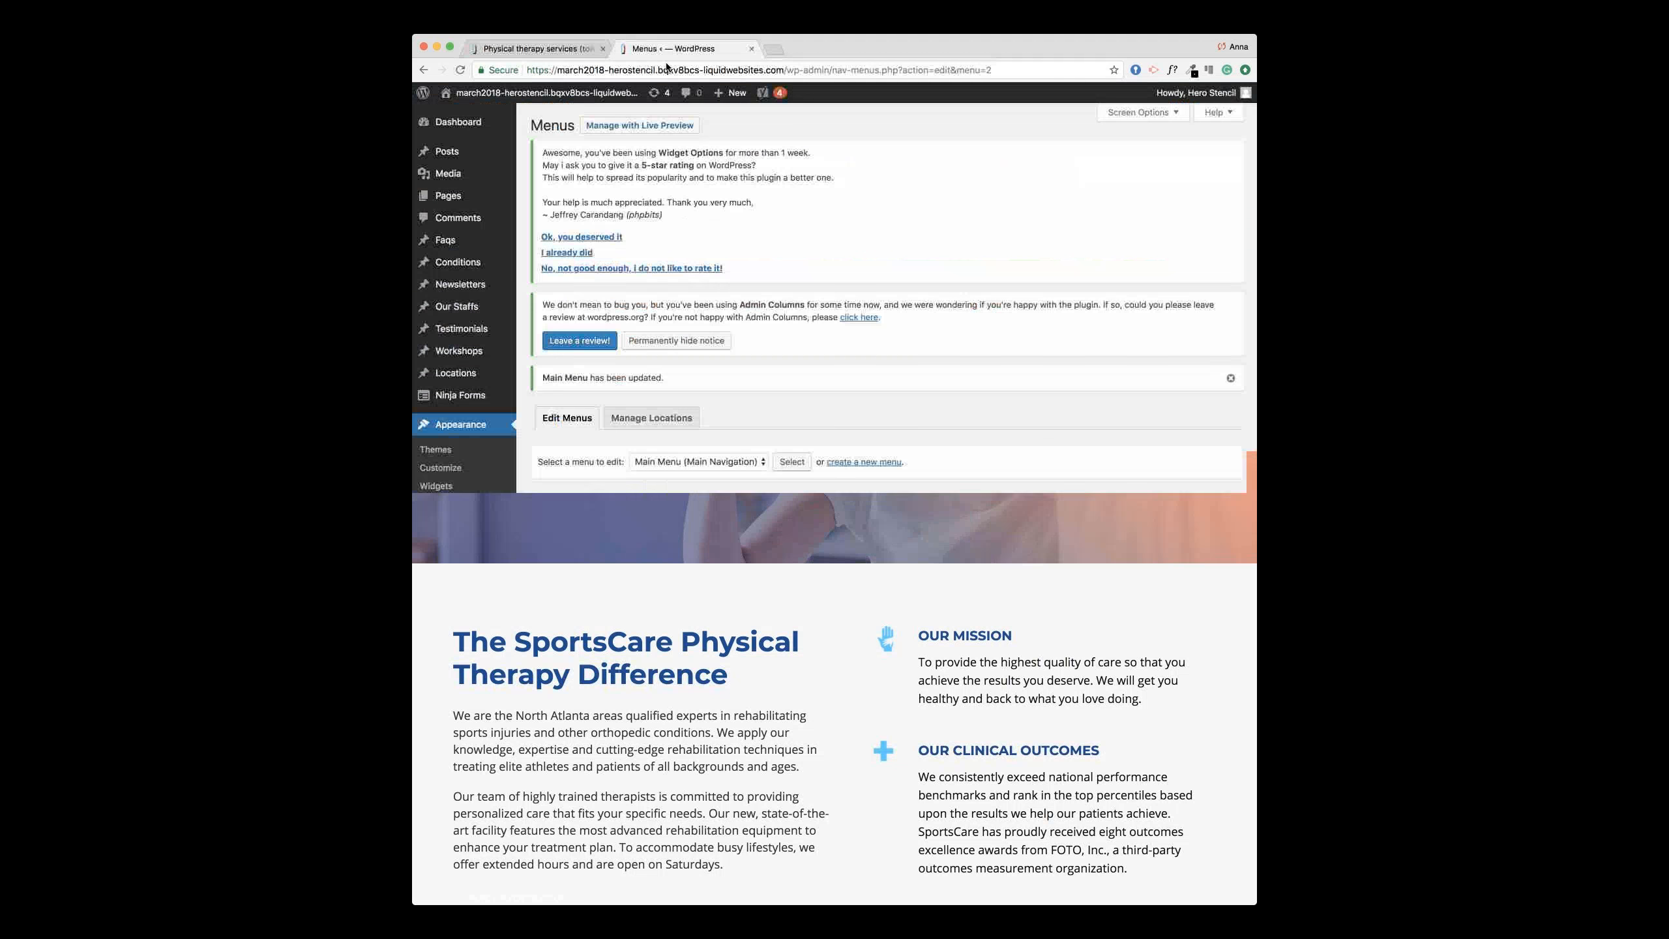
scroll(910, 687, down, 5)
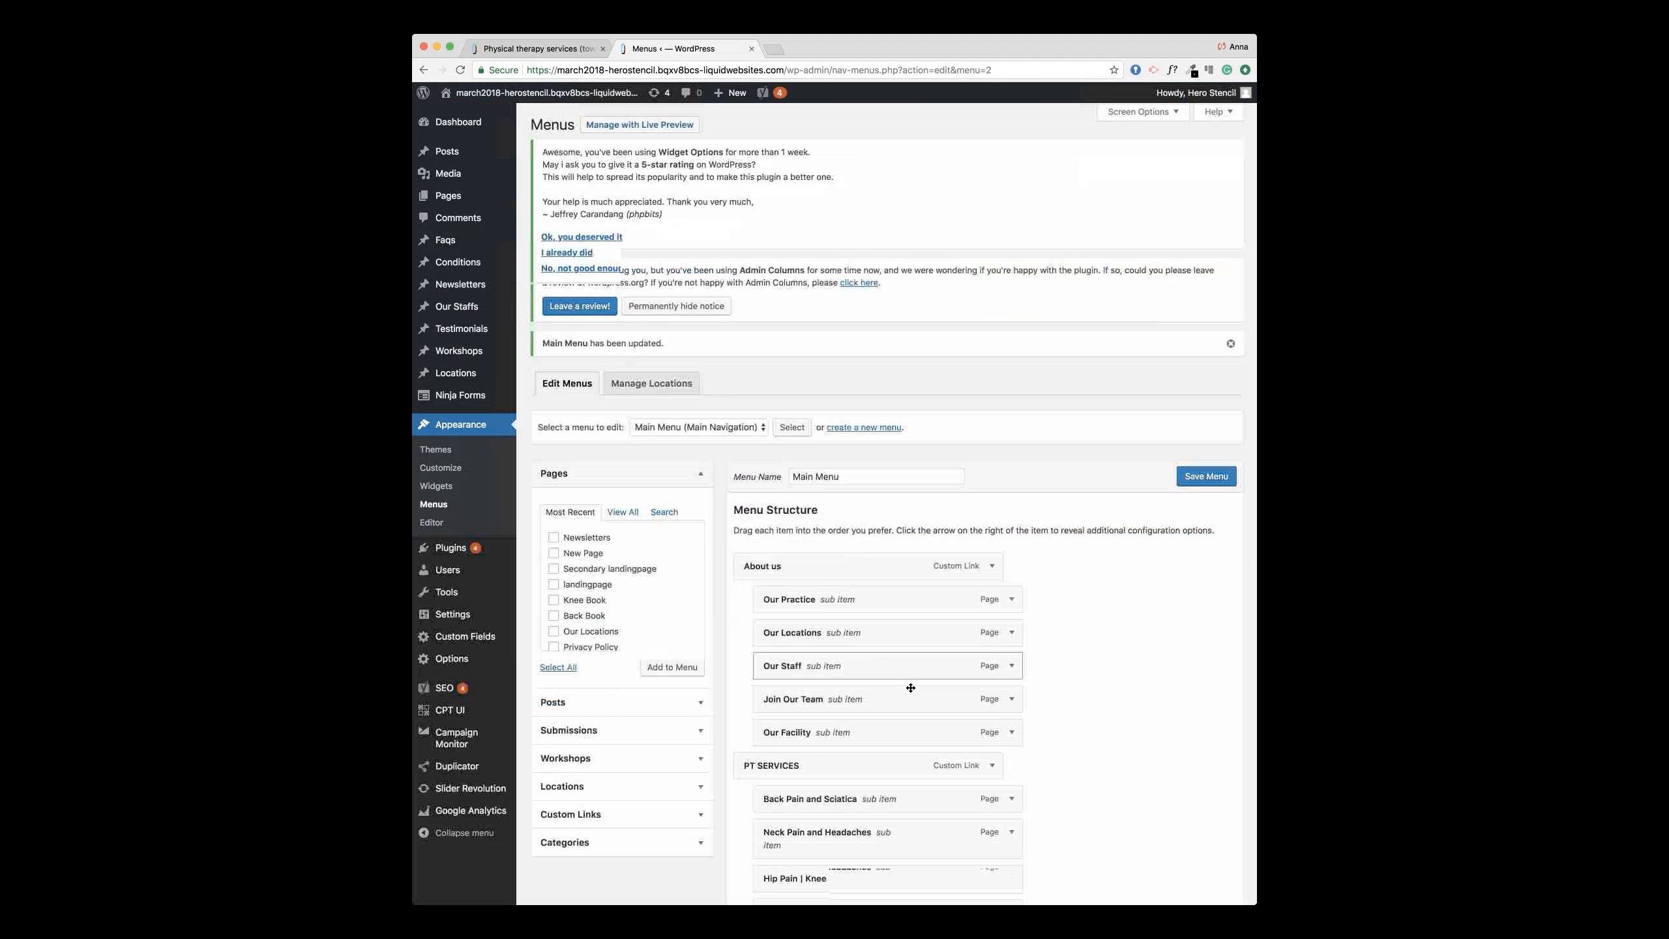
scroll(910, 687, down, 1)
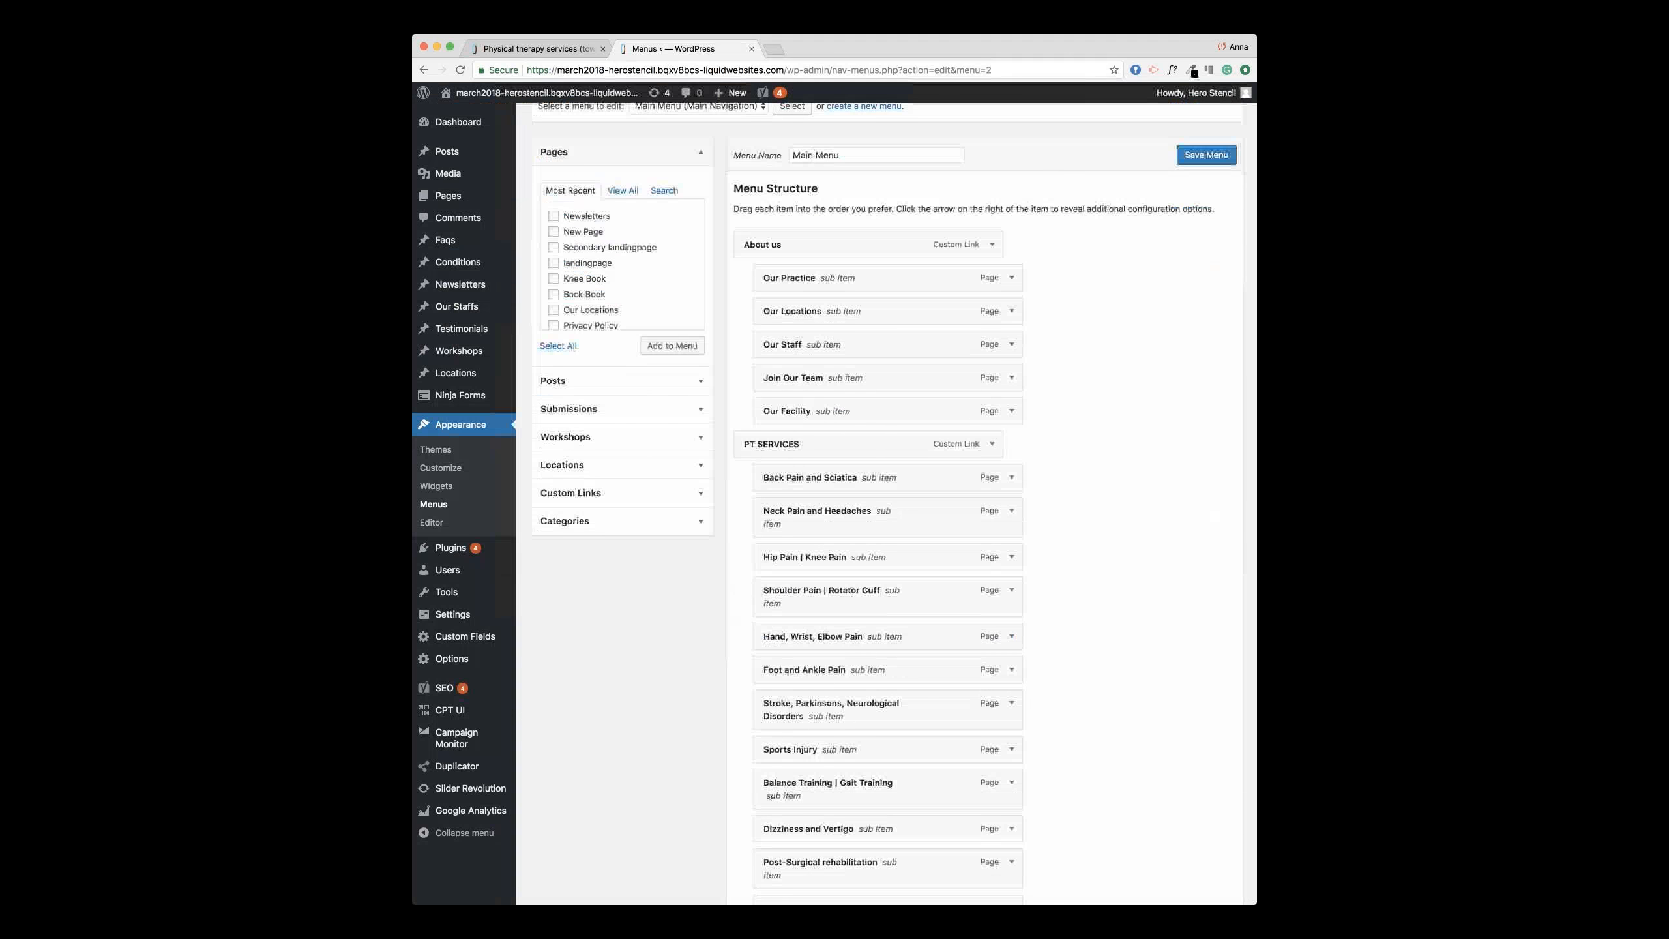
scroll(950, 540, up, 6)
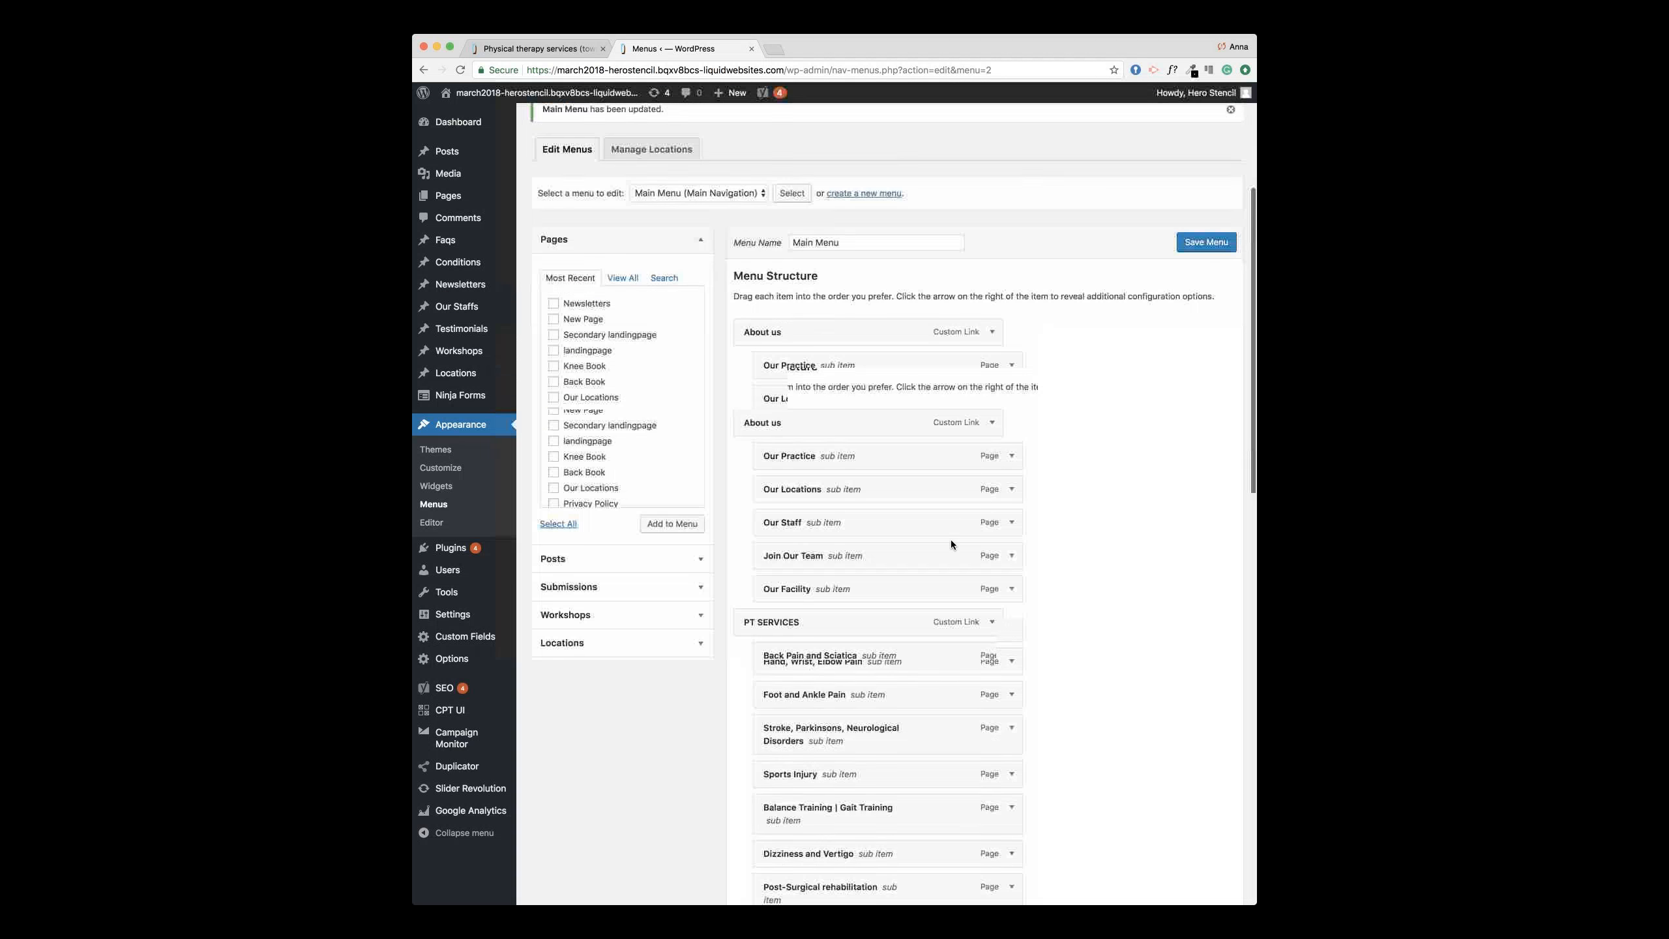
click(518, 93)
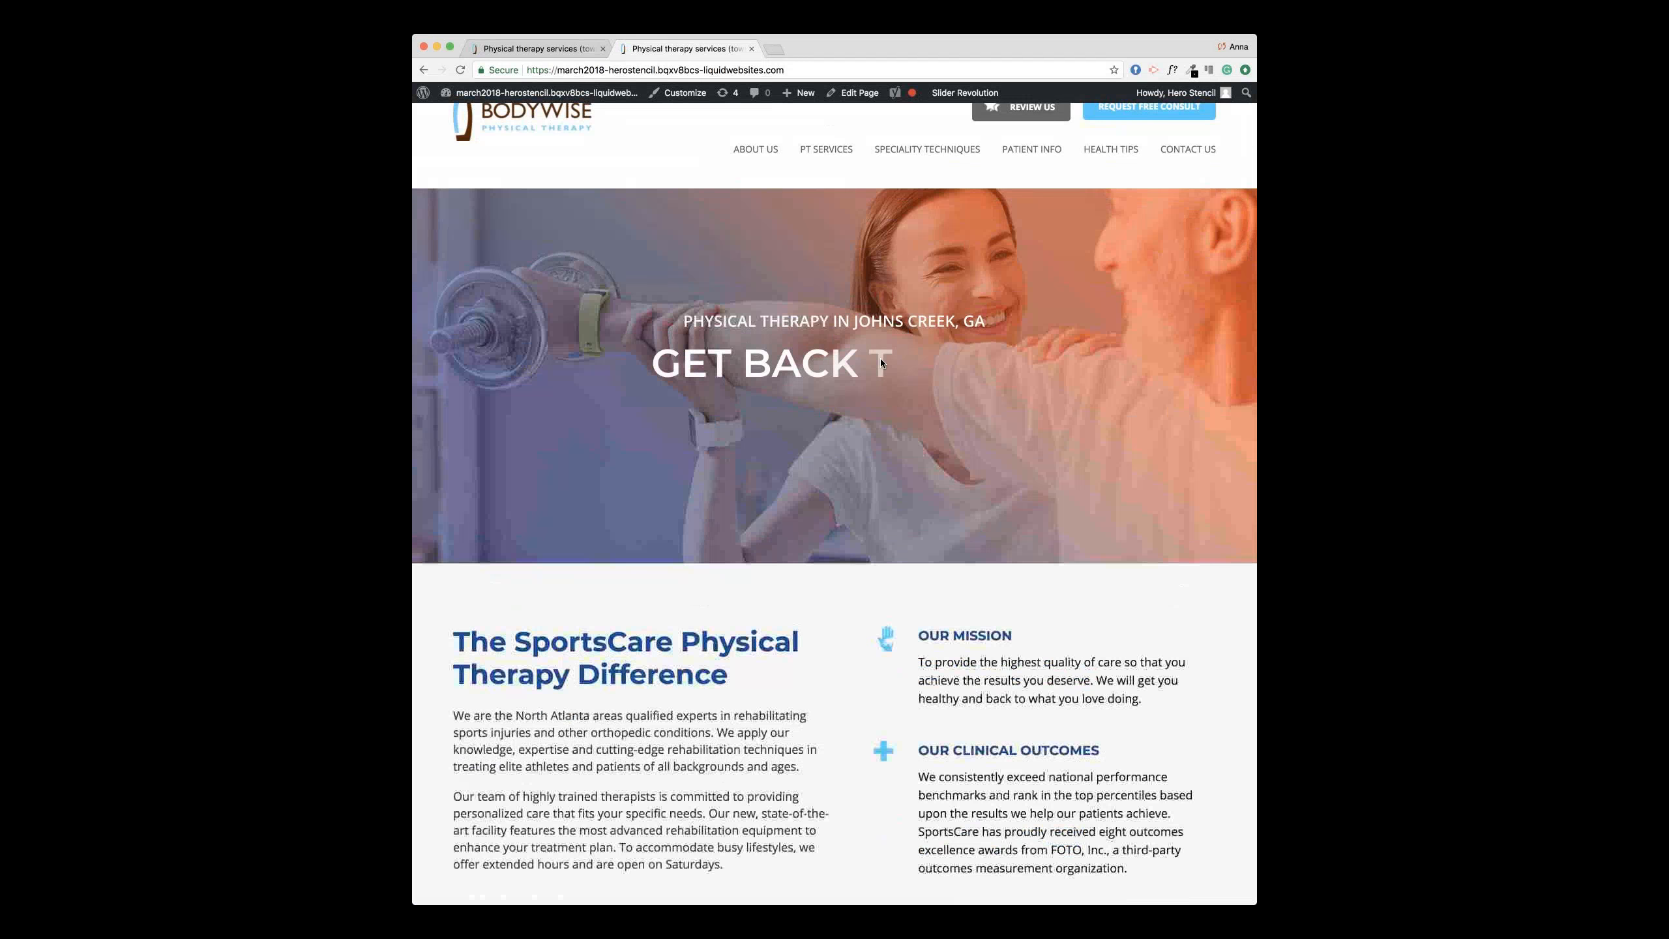
click(547, 46)
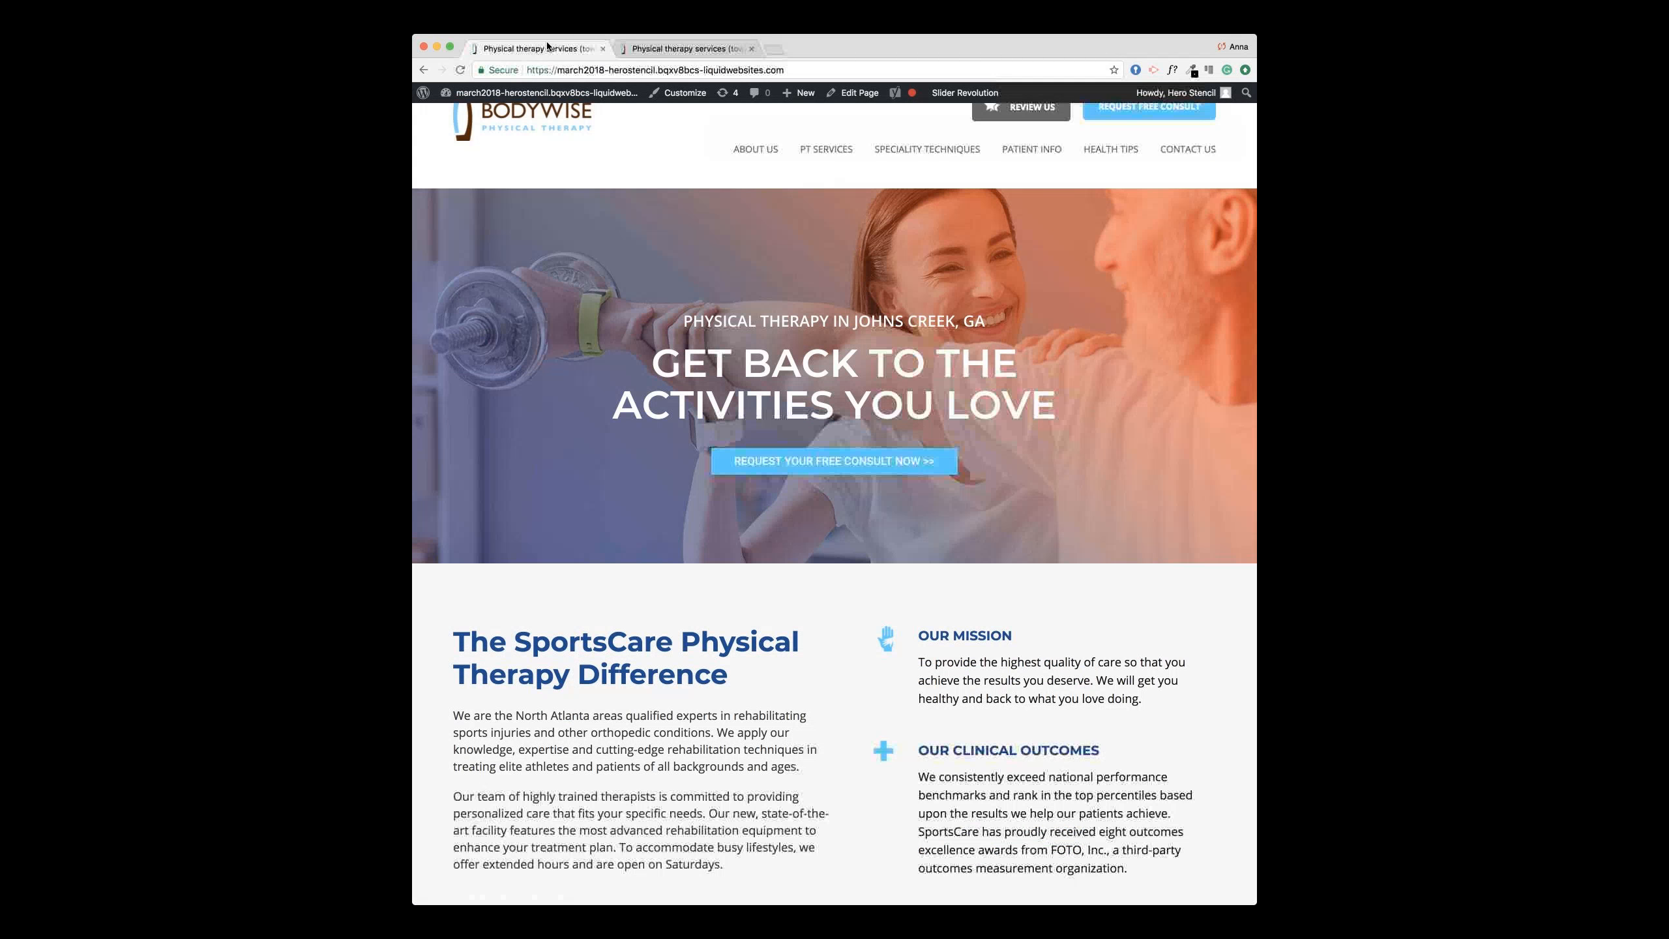
mouse_move(445, 96)
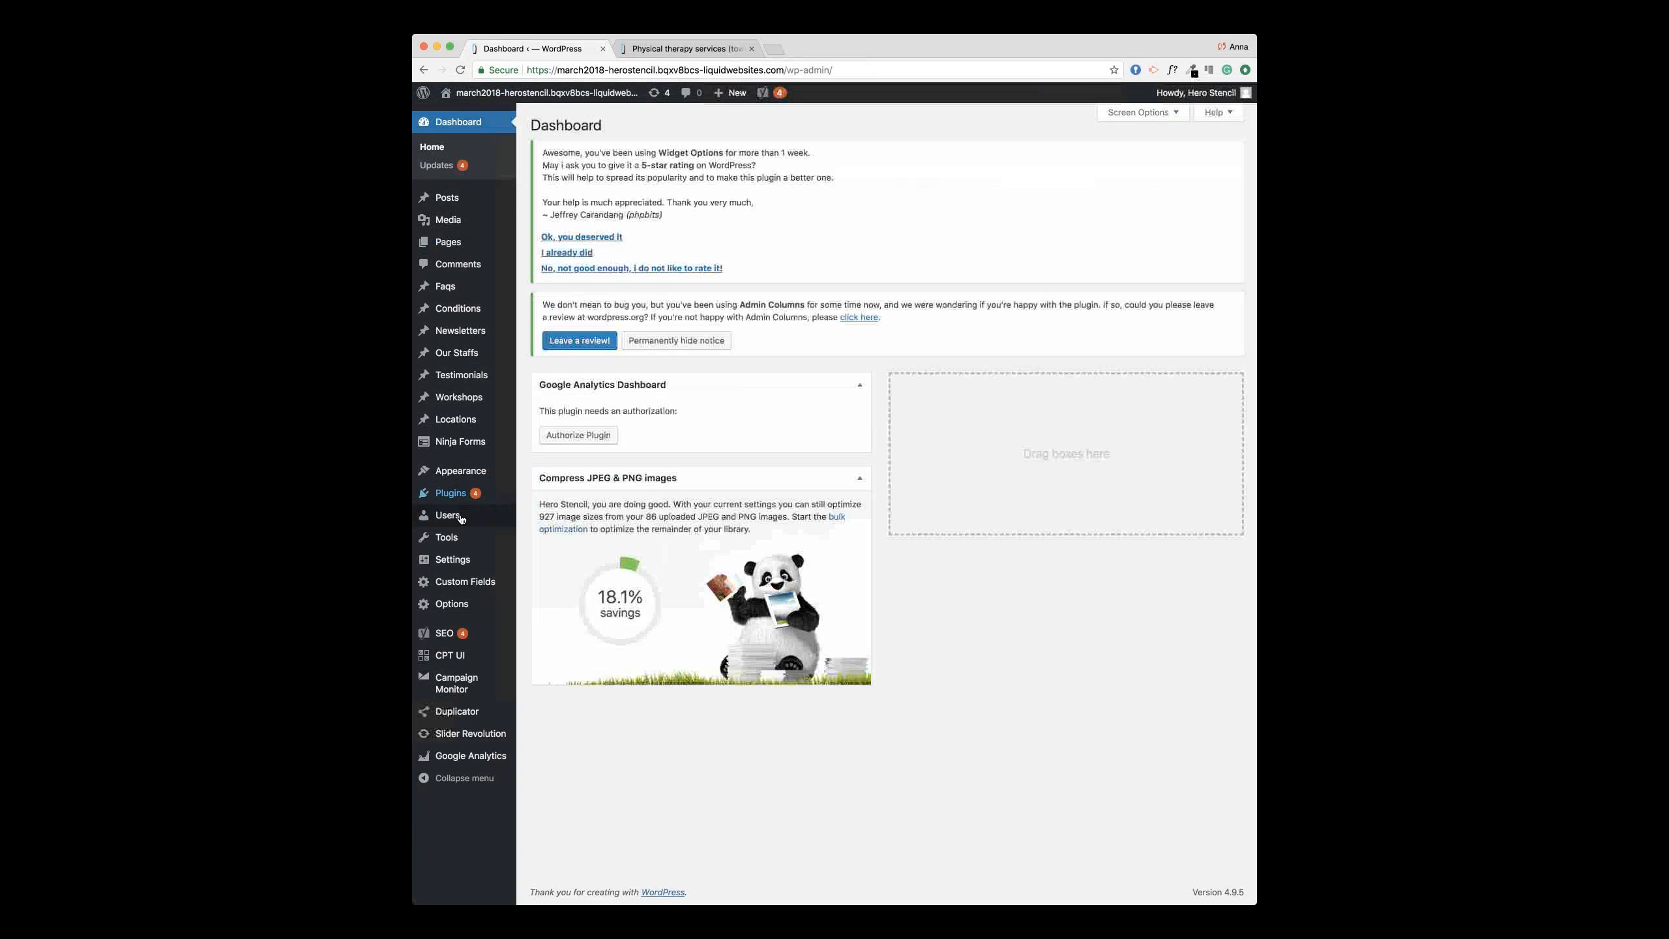
Step: Open the Home Slider's slide editor, showing its two slides and Main Background settings
click(471, 732)
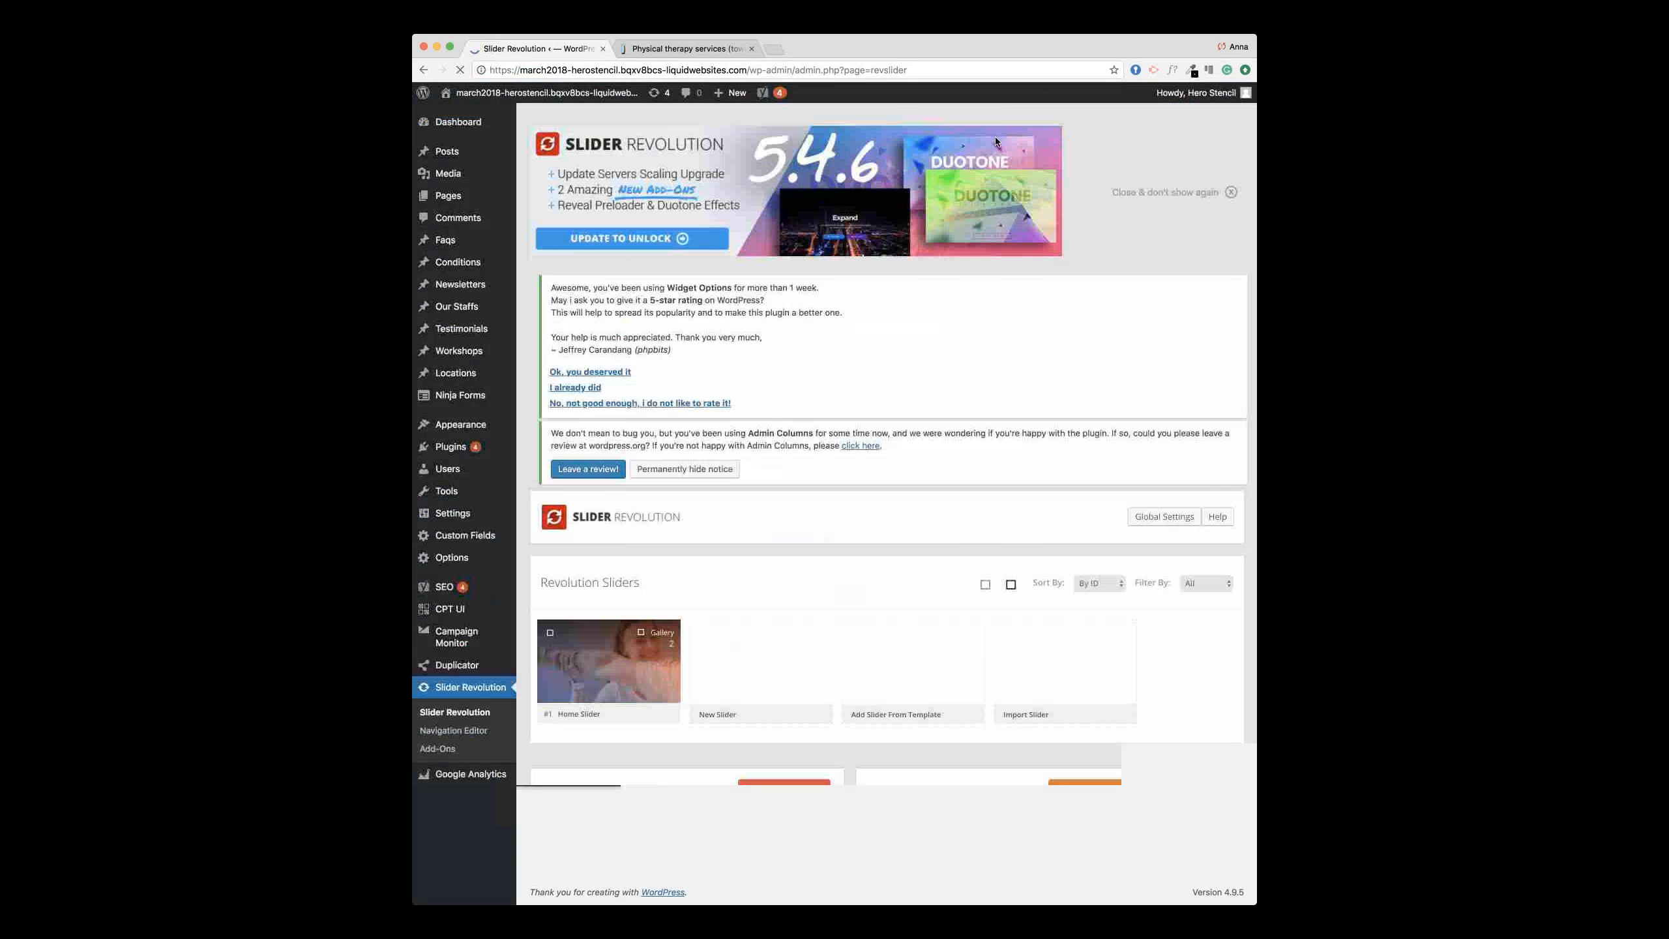
scroll(722, 461, down, 2)
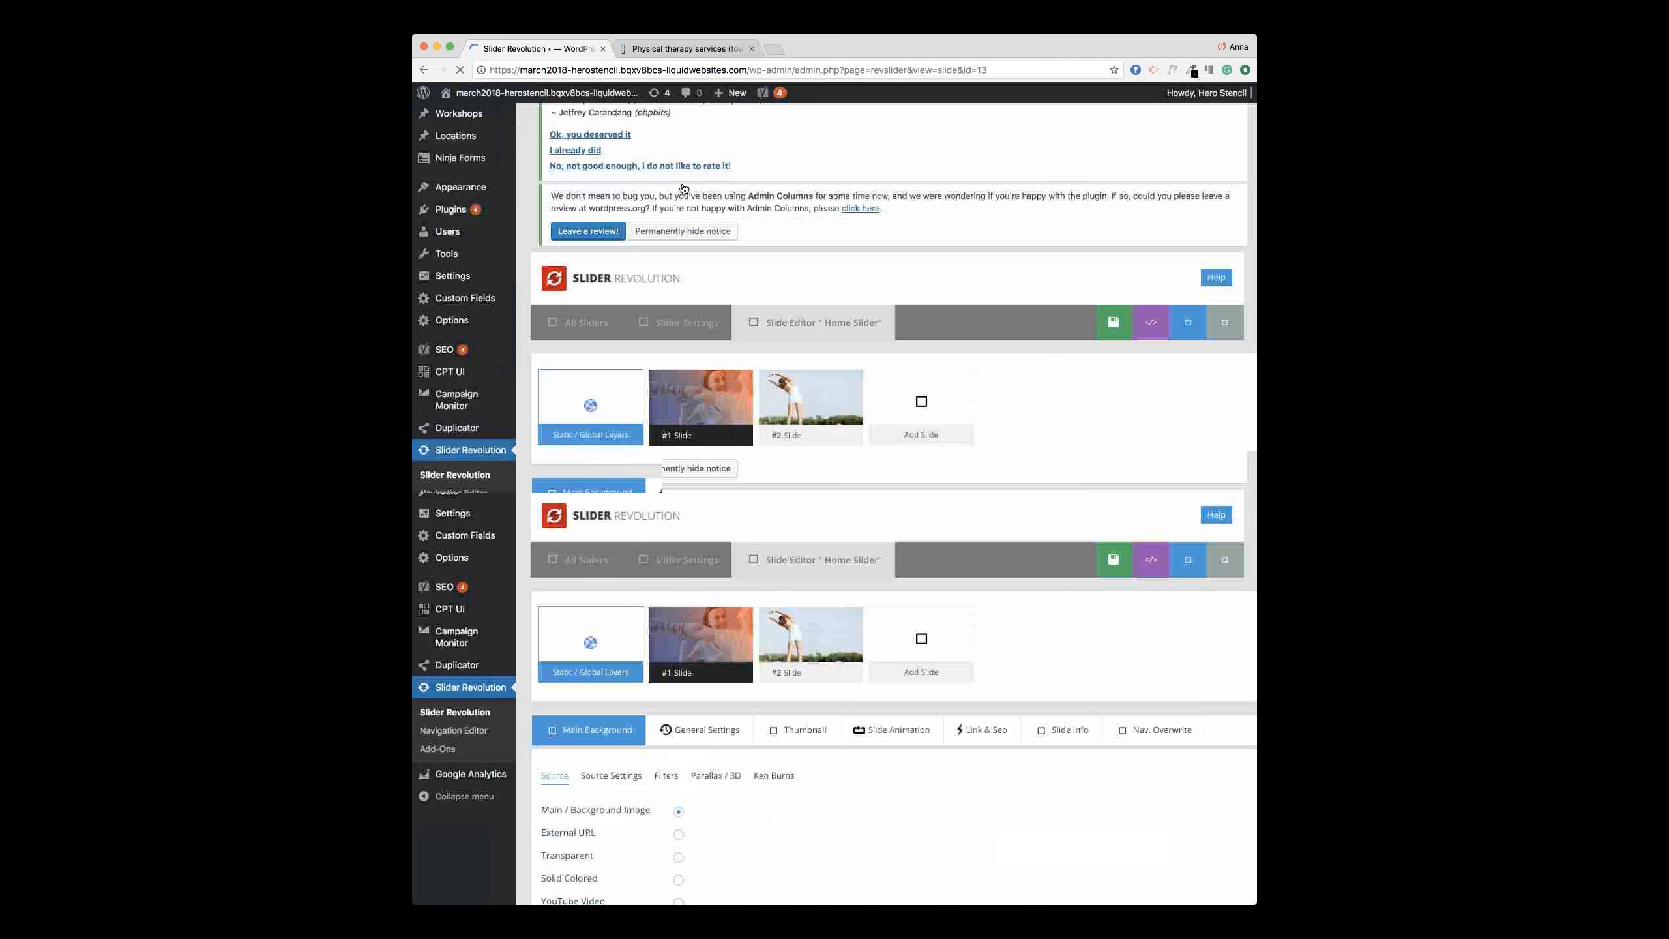
scroll(683, 189, down, 4)
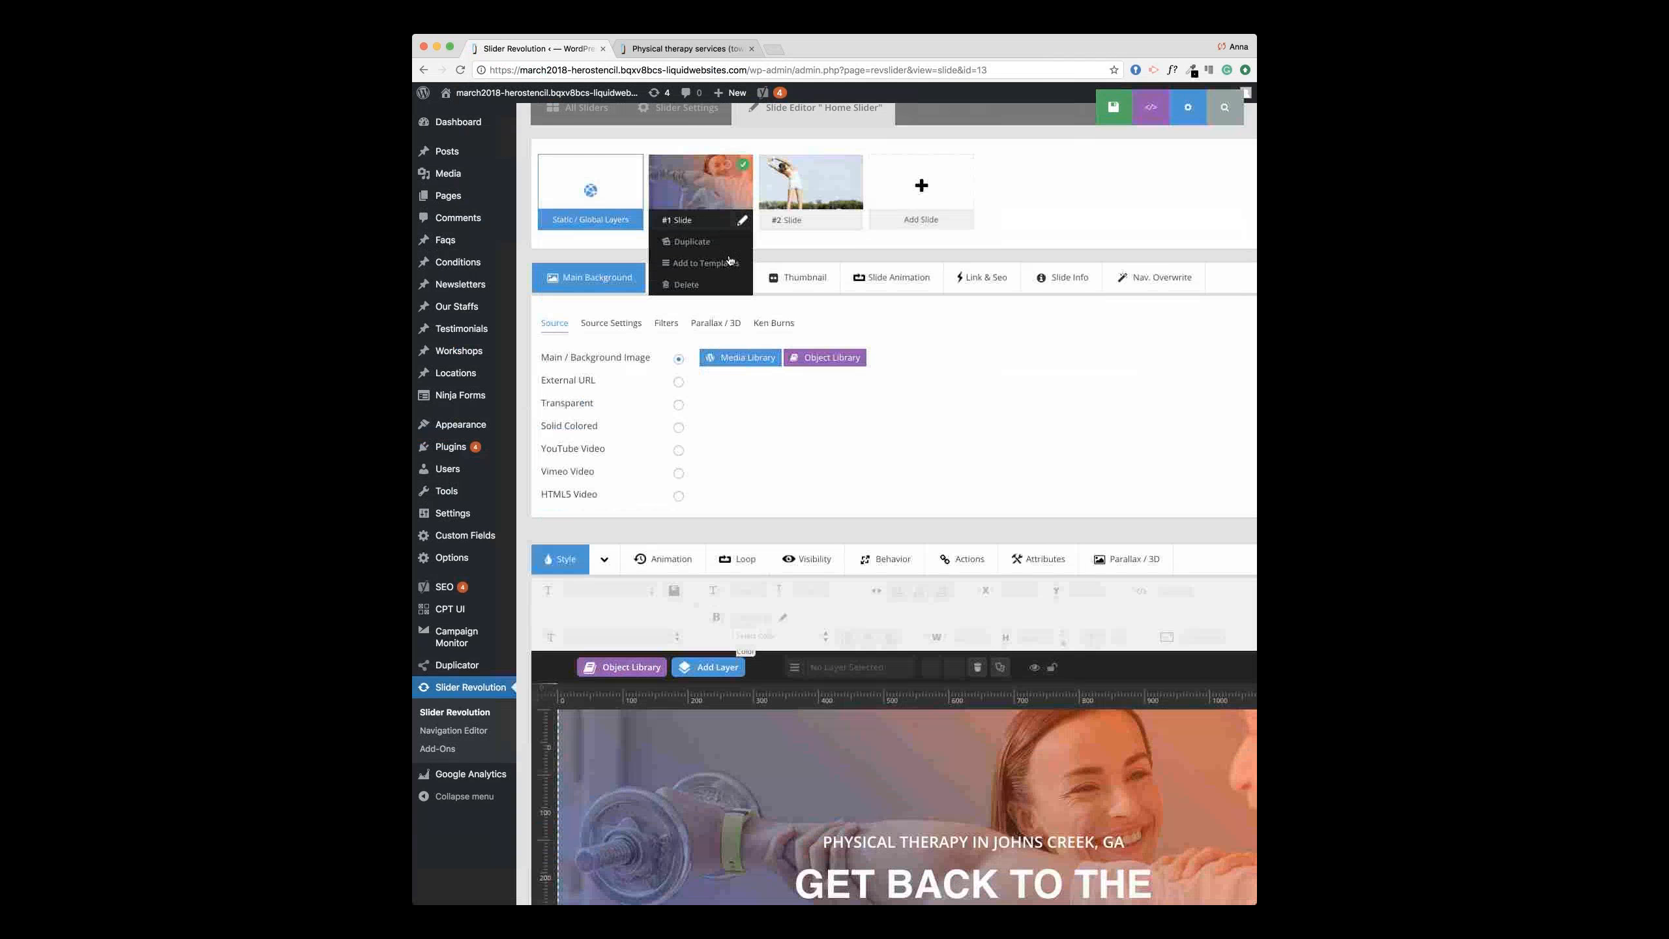
Step: Set the first slide's Main Background to slider.png (1461 × 511) from the Media Library
click(739, 359)
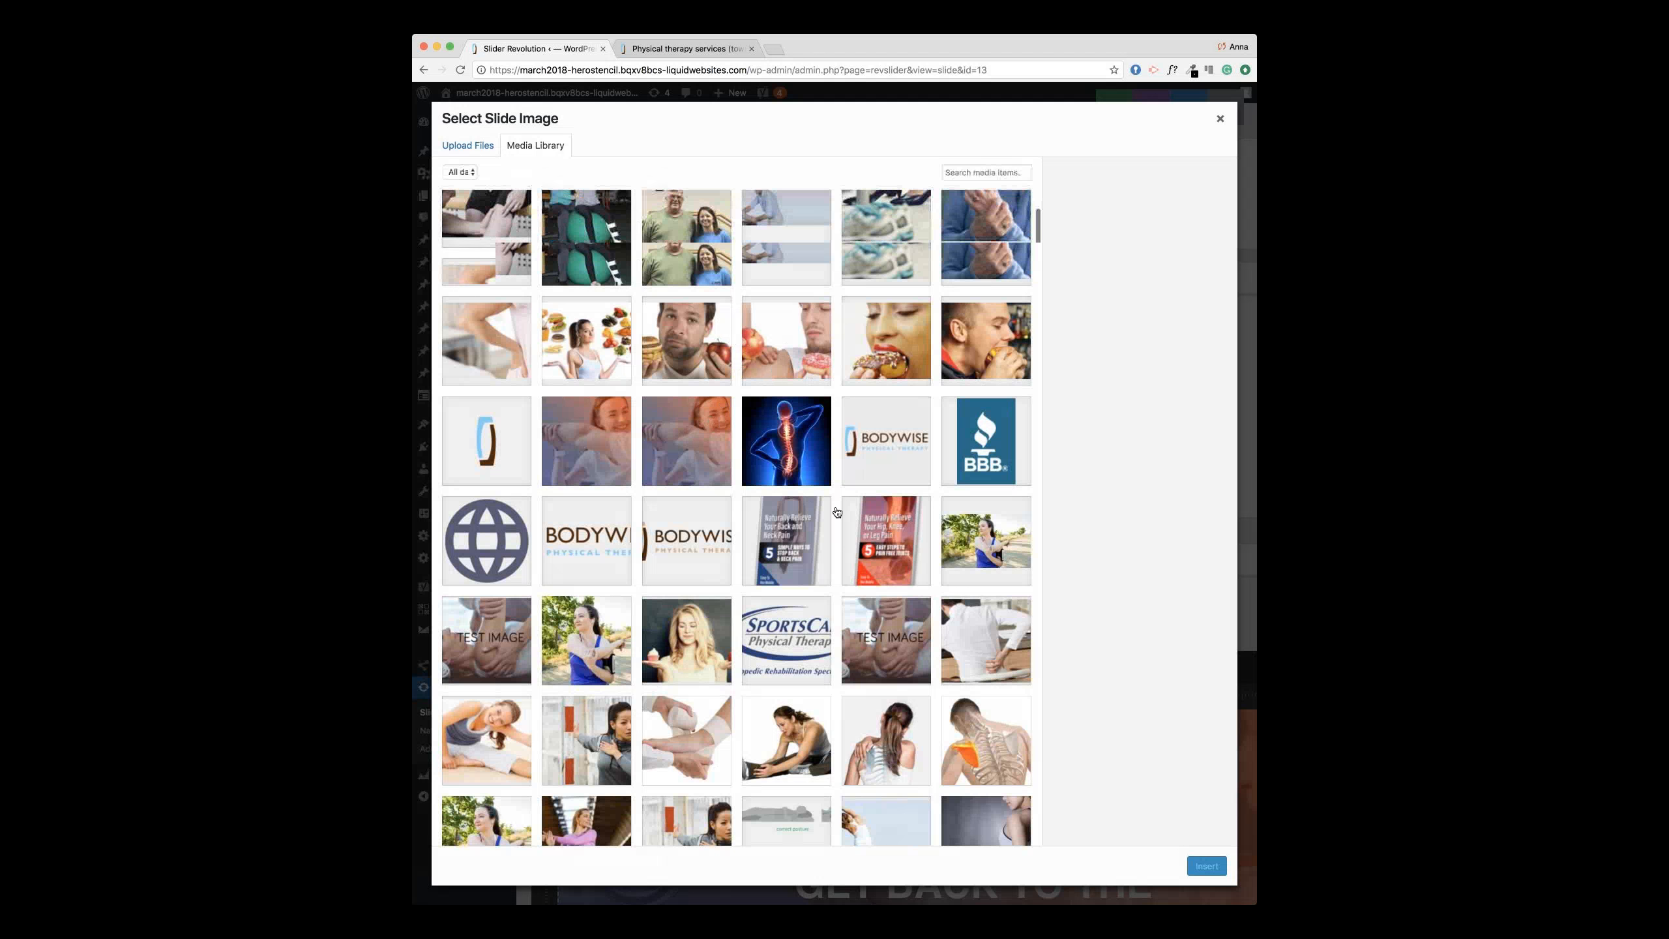
scroll(837, 512, down, 3)
scroll(837, 512, down, 5)
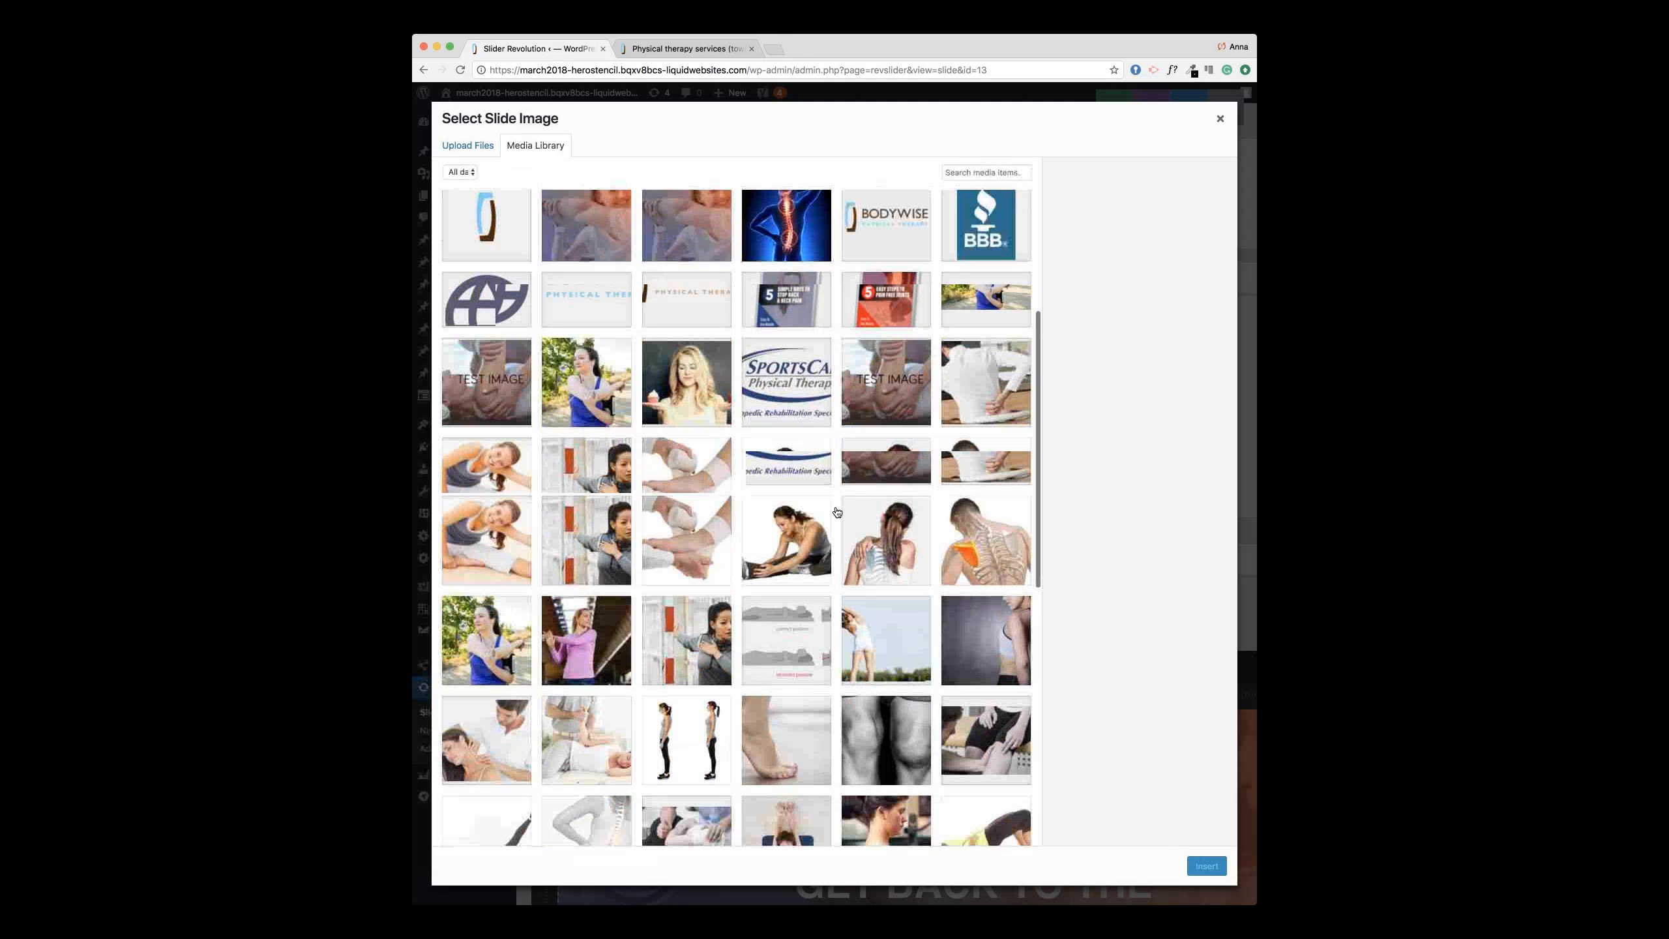
scroll(594, 464, down, 4)
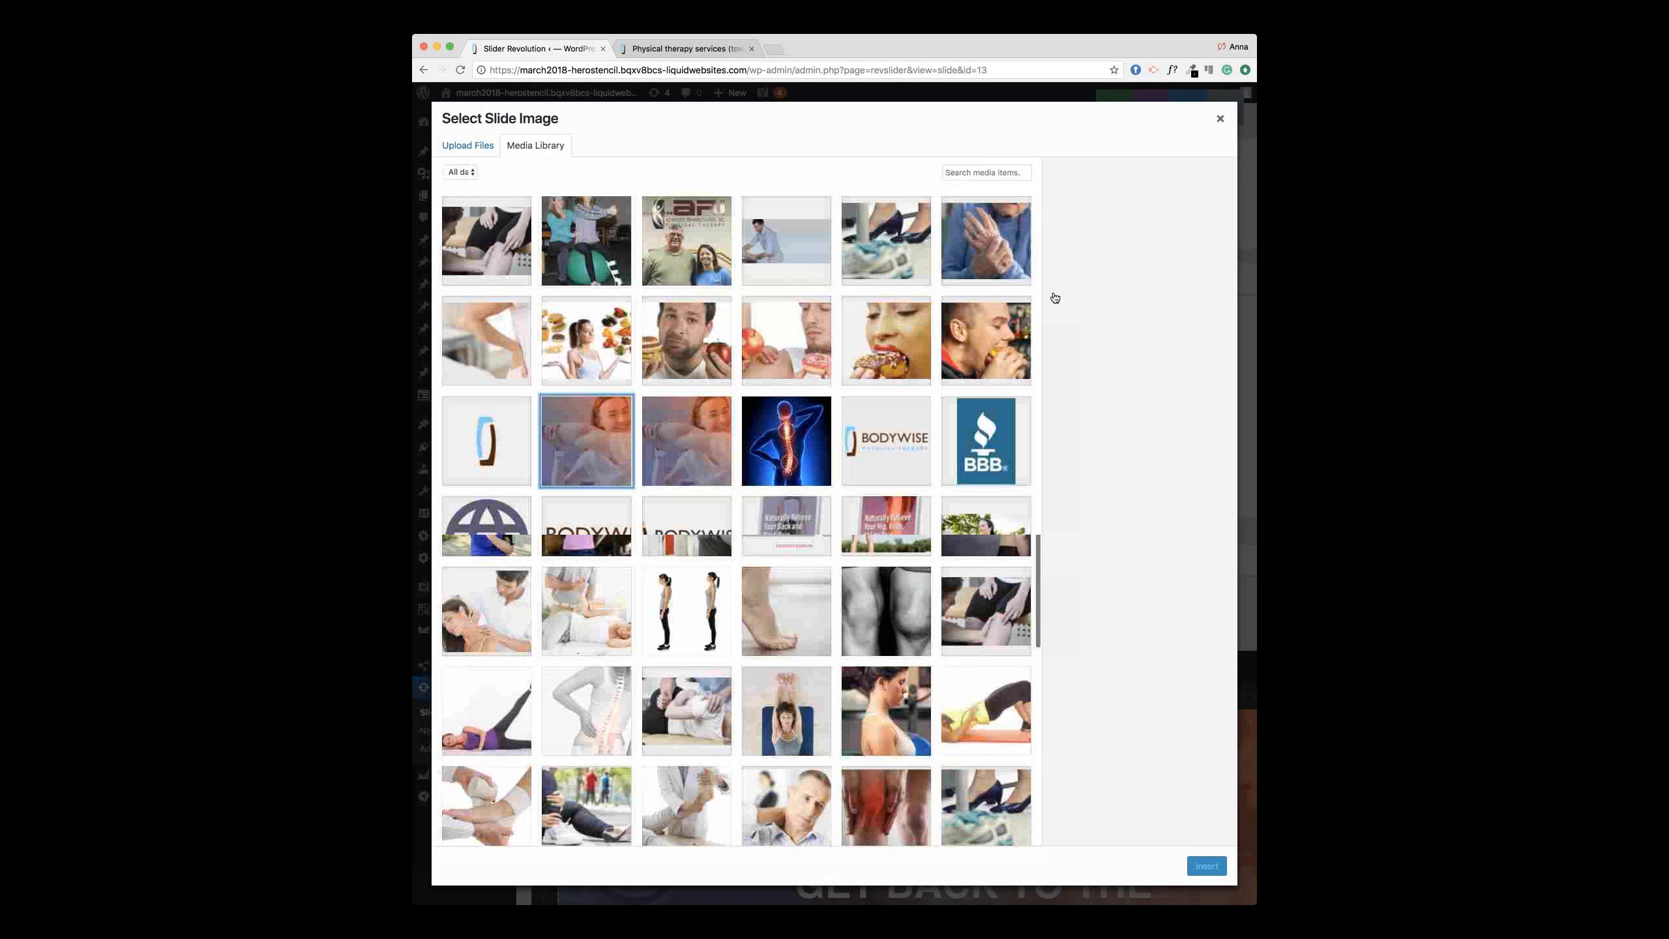
click(594, 464)
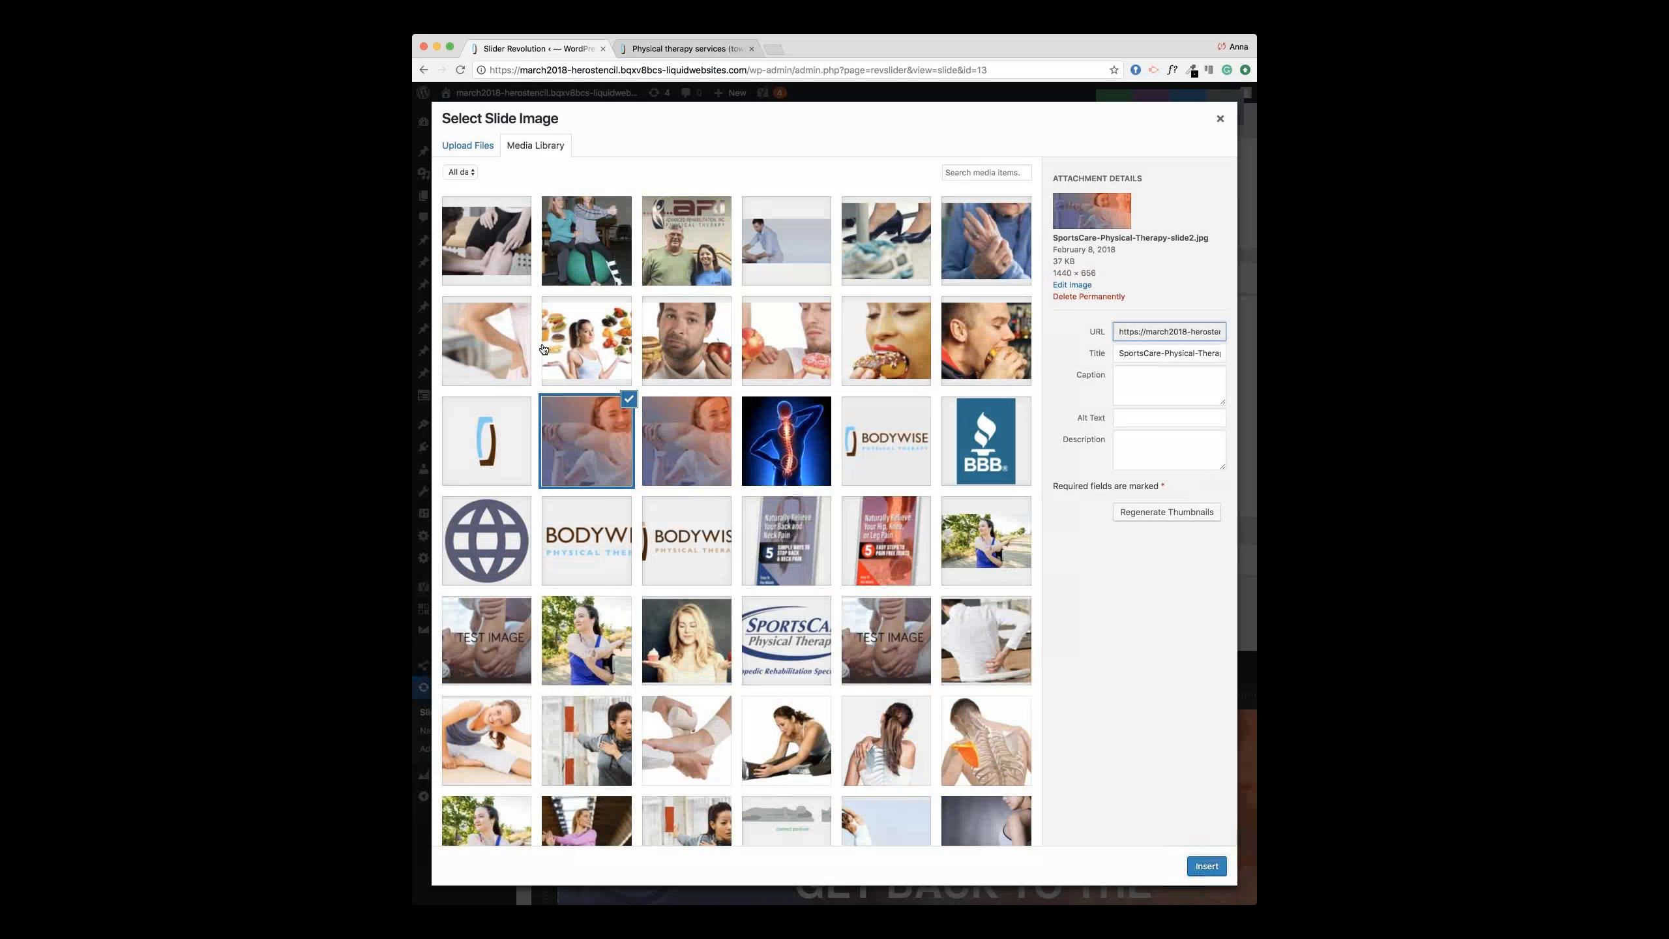
click(524, 264)
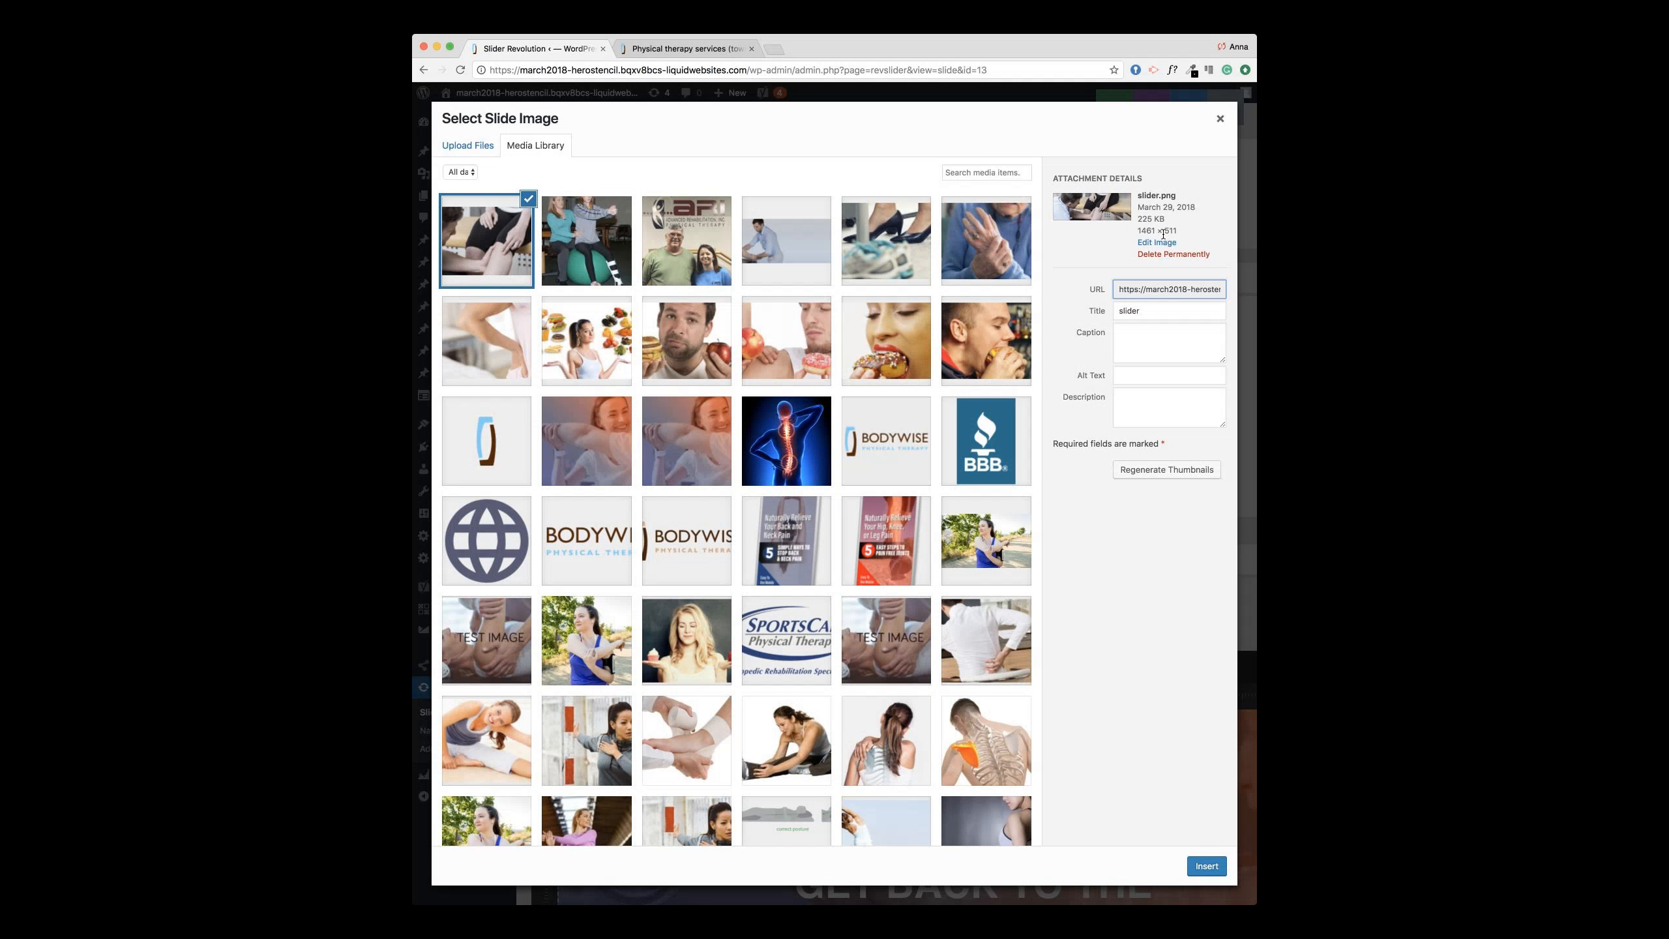
click(1195, 863)
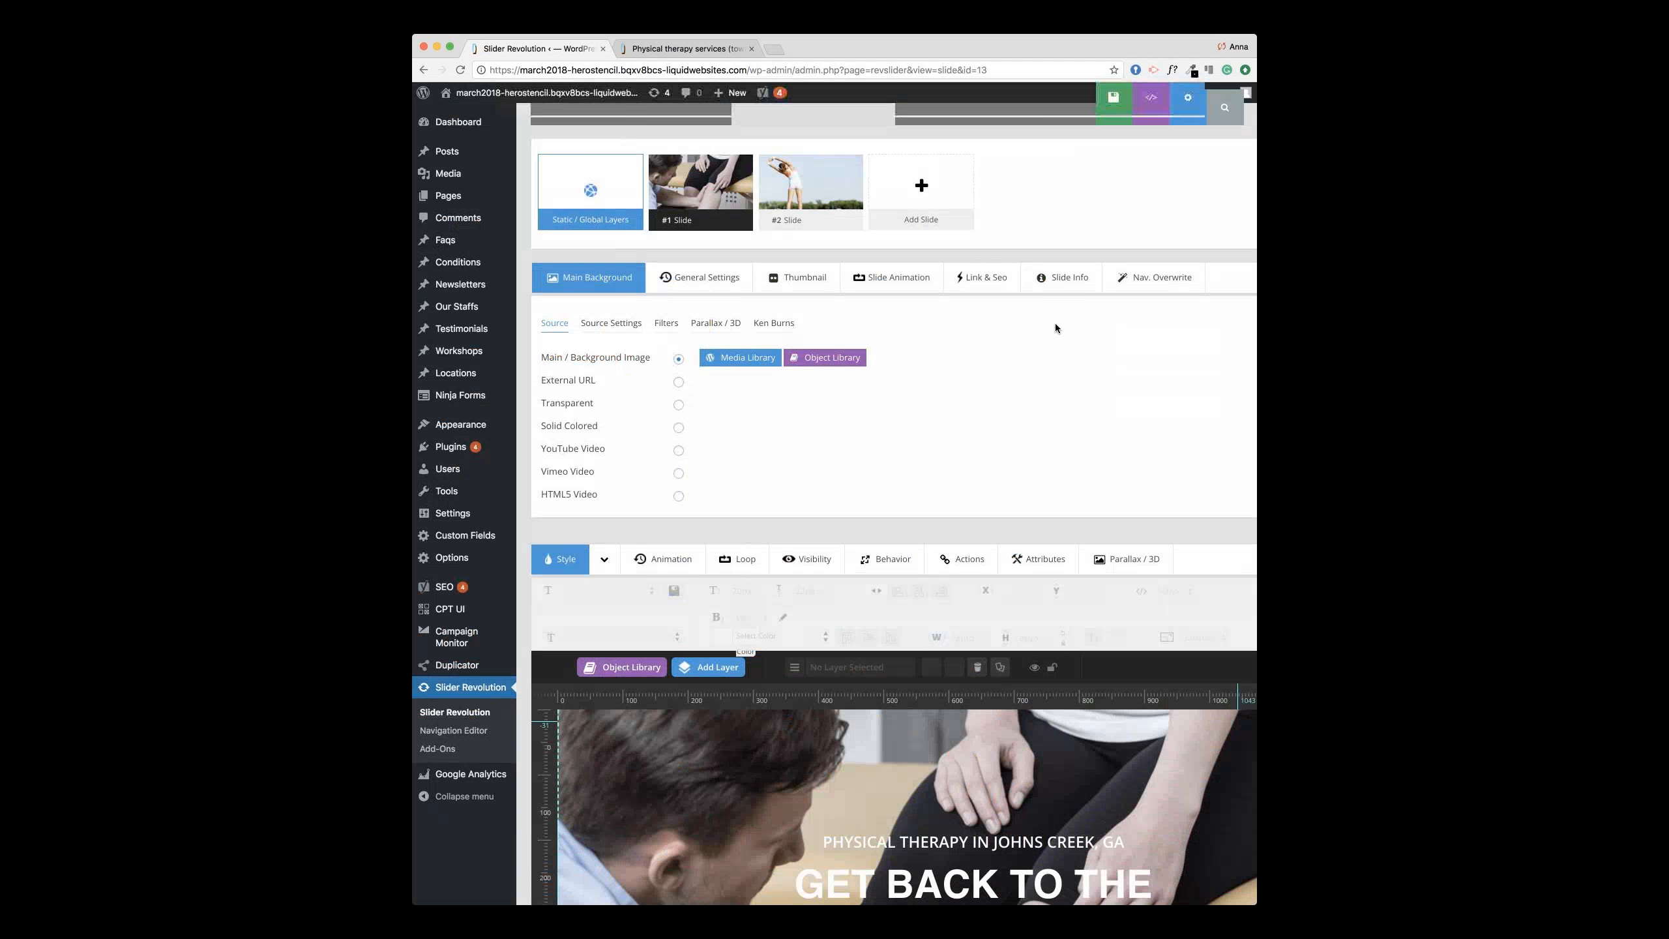
Step: Change the subheading text layer to read 'Physical Therapy in Orange, VA'
scroll(1055, 323, down, 6)
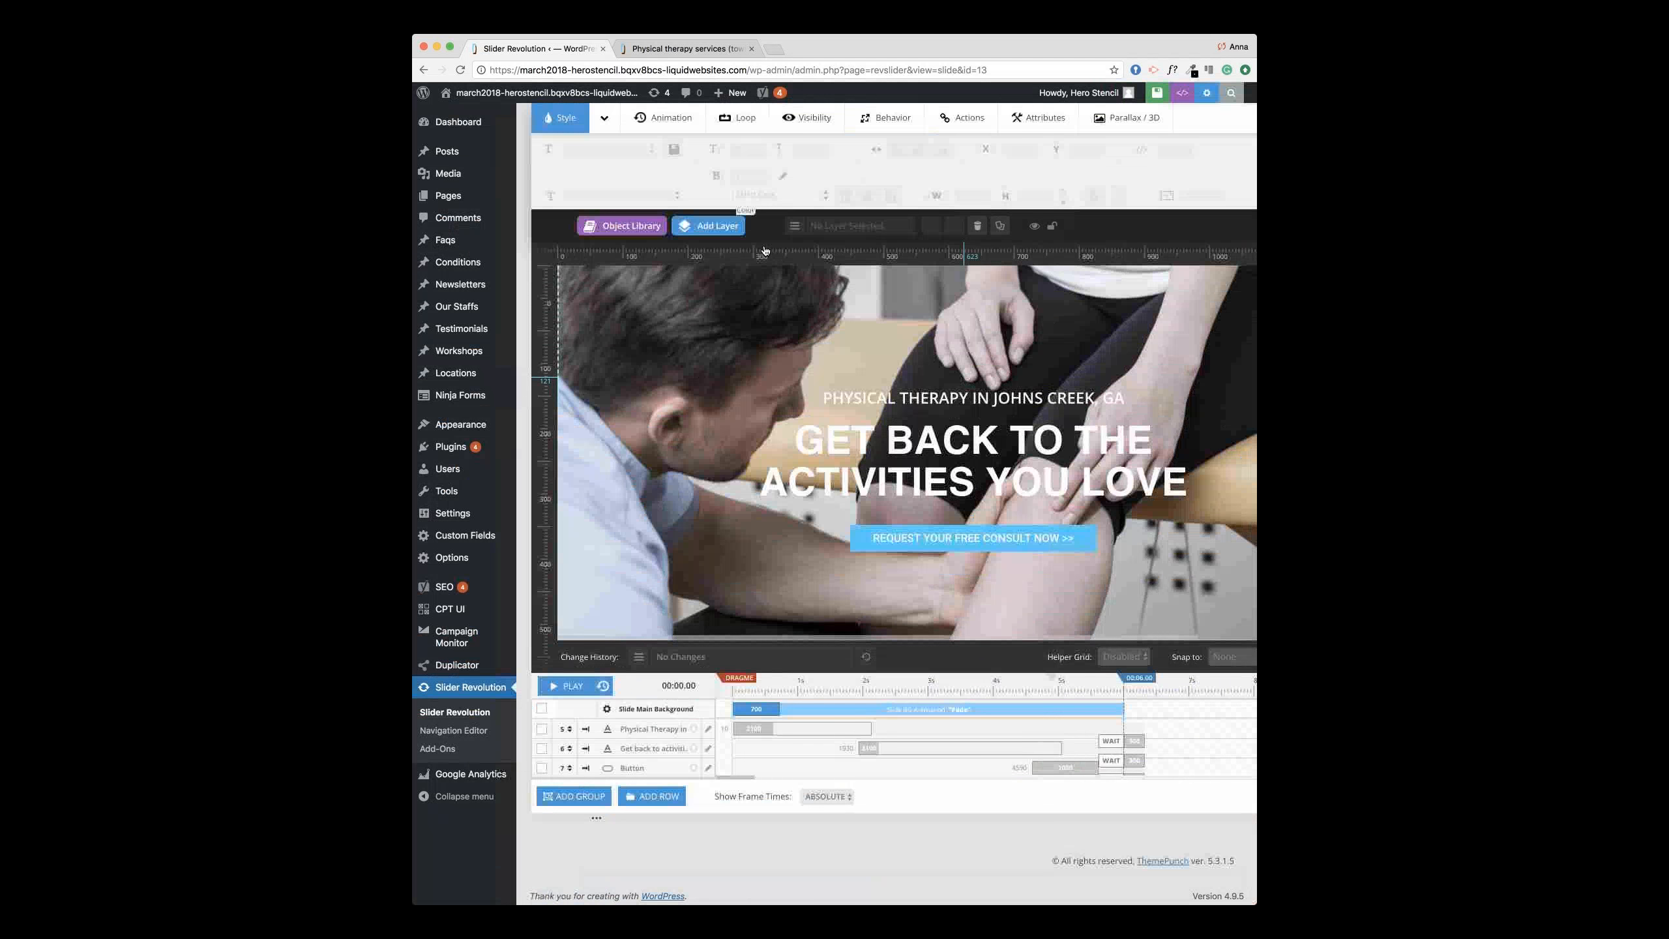
click(794, 230)
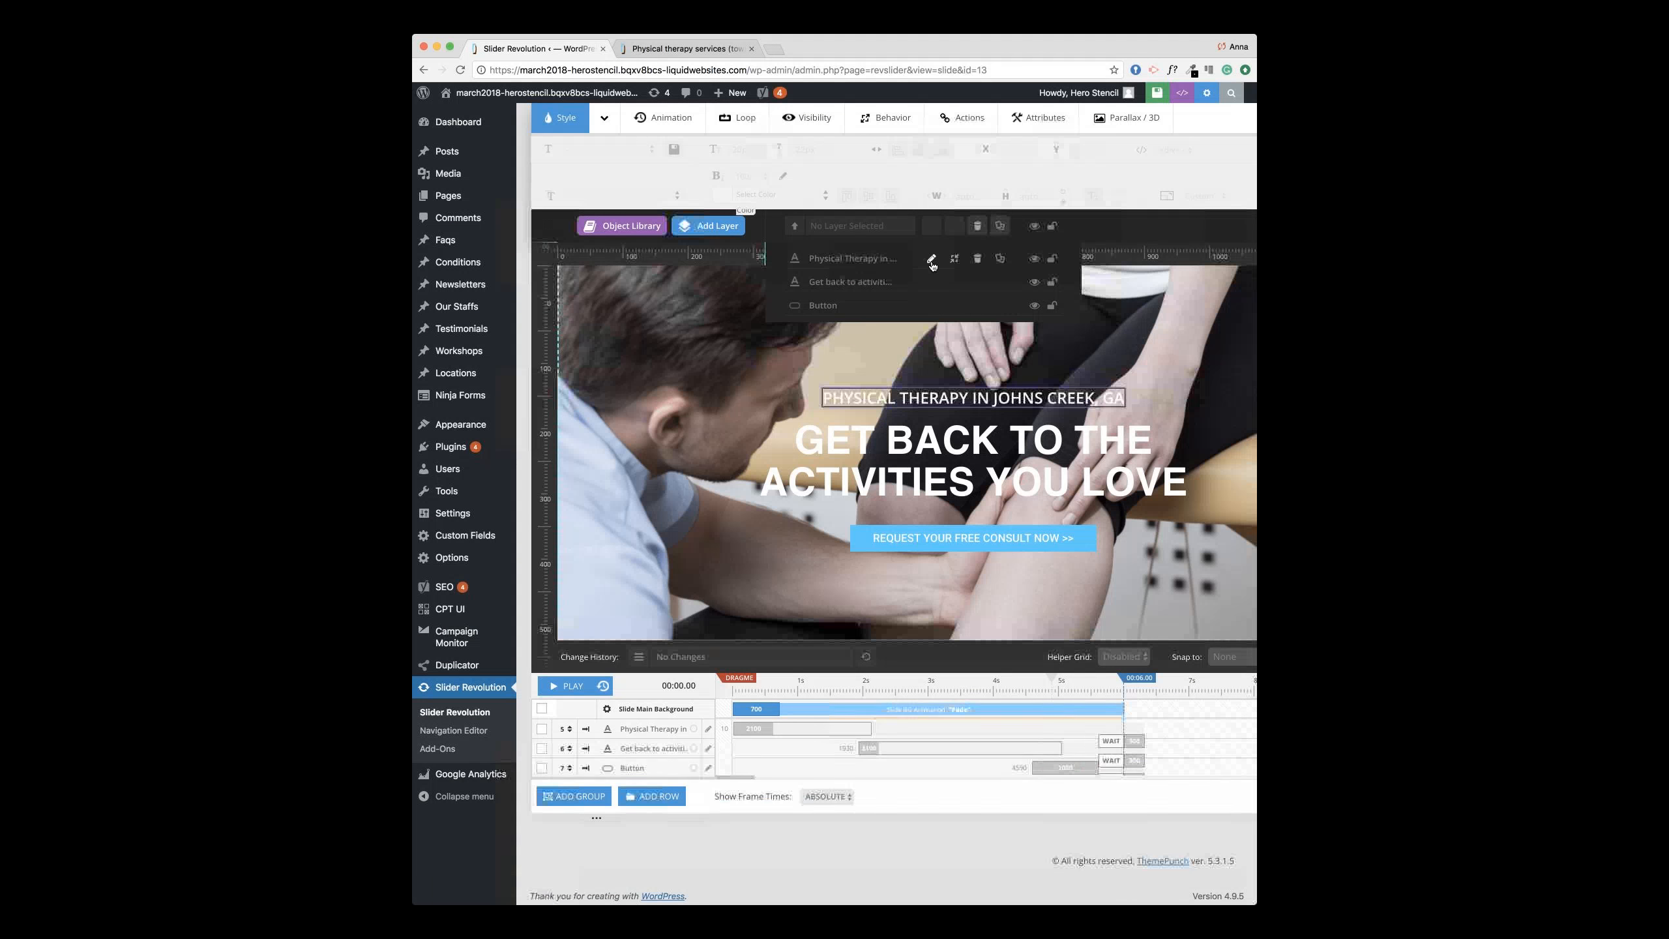
click(931, 260)
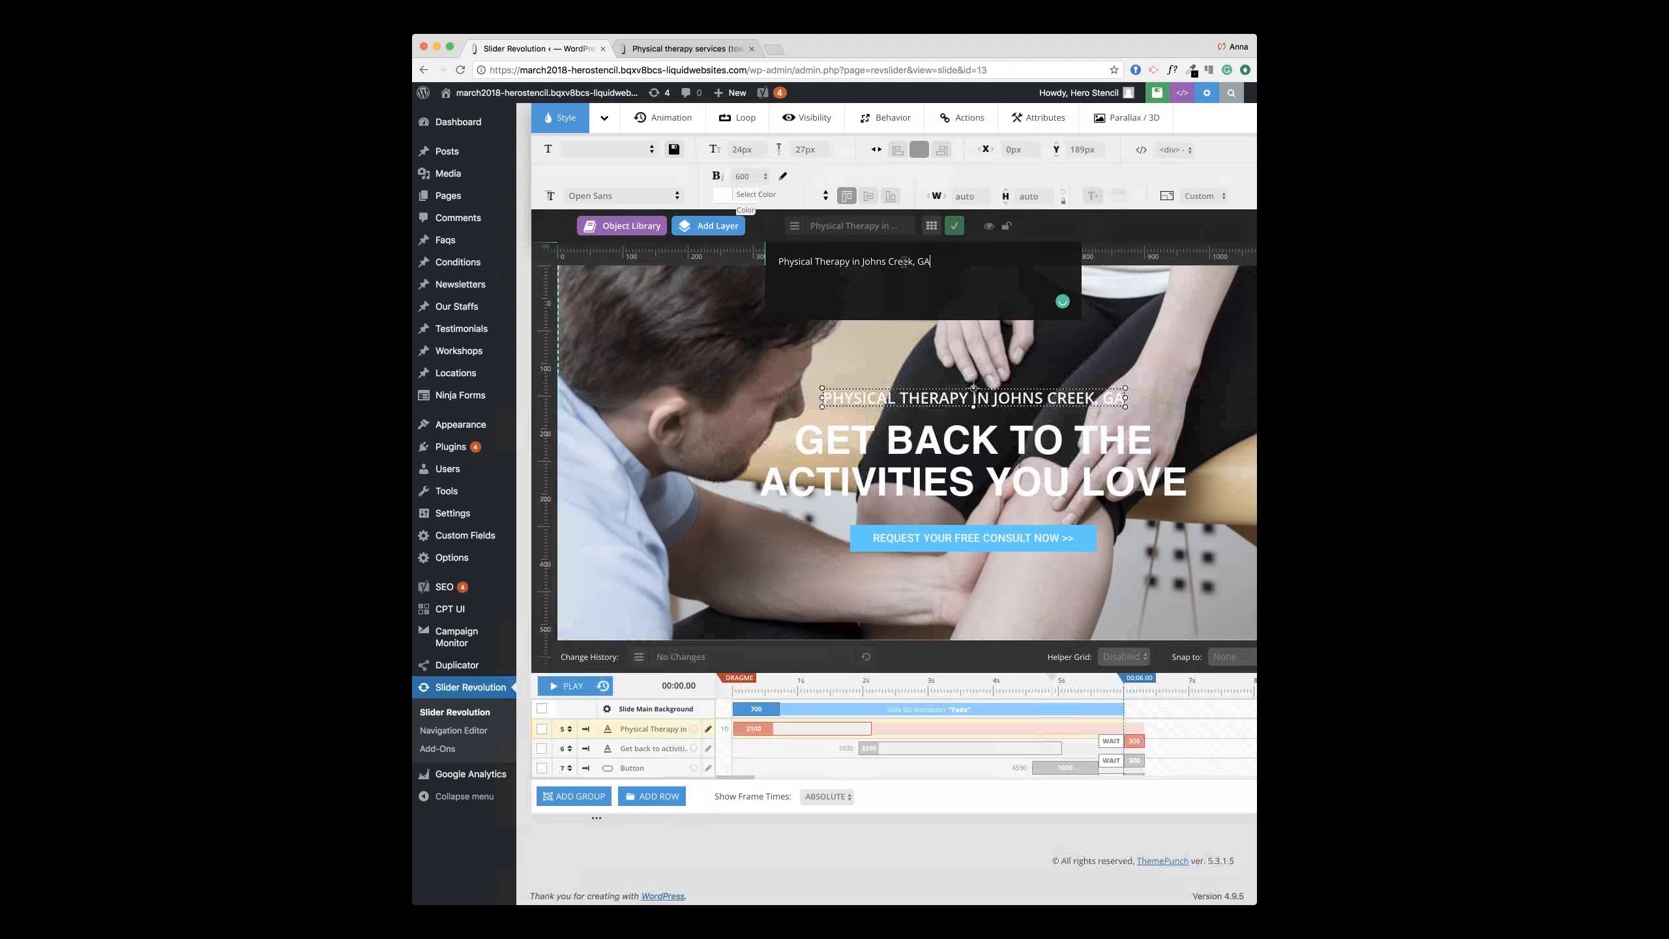
text(Orange, V)
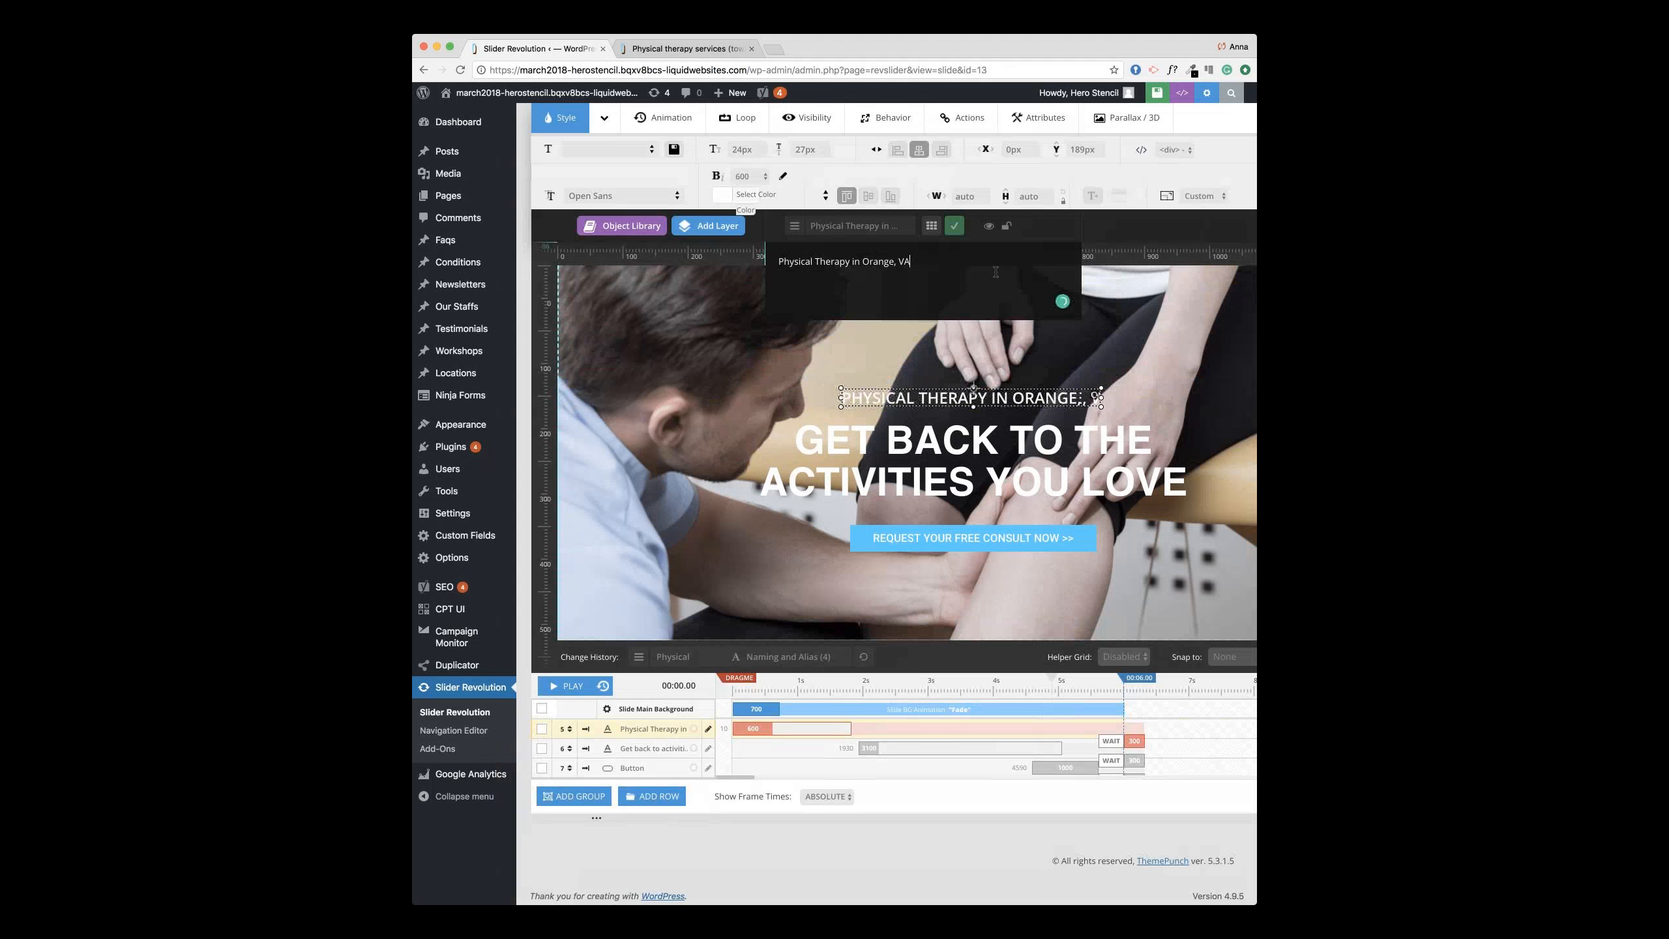
click(953, 227)
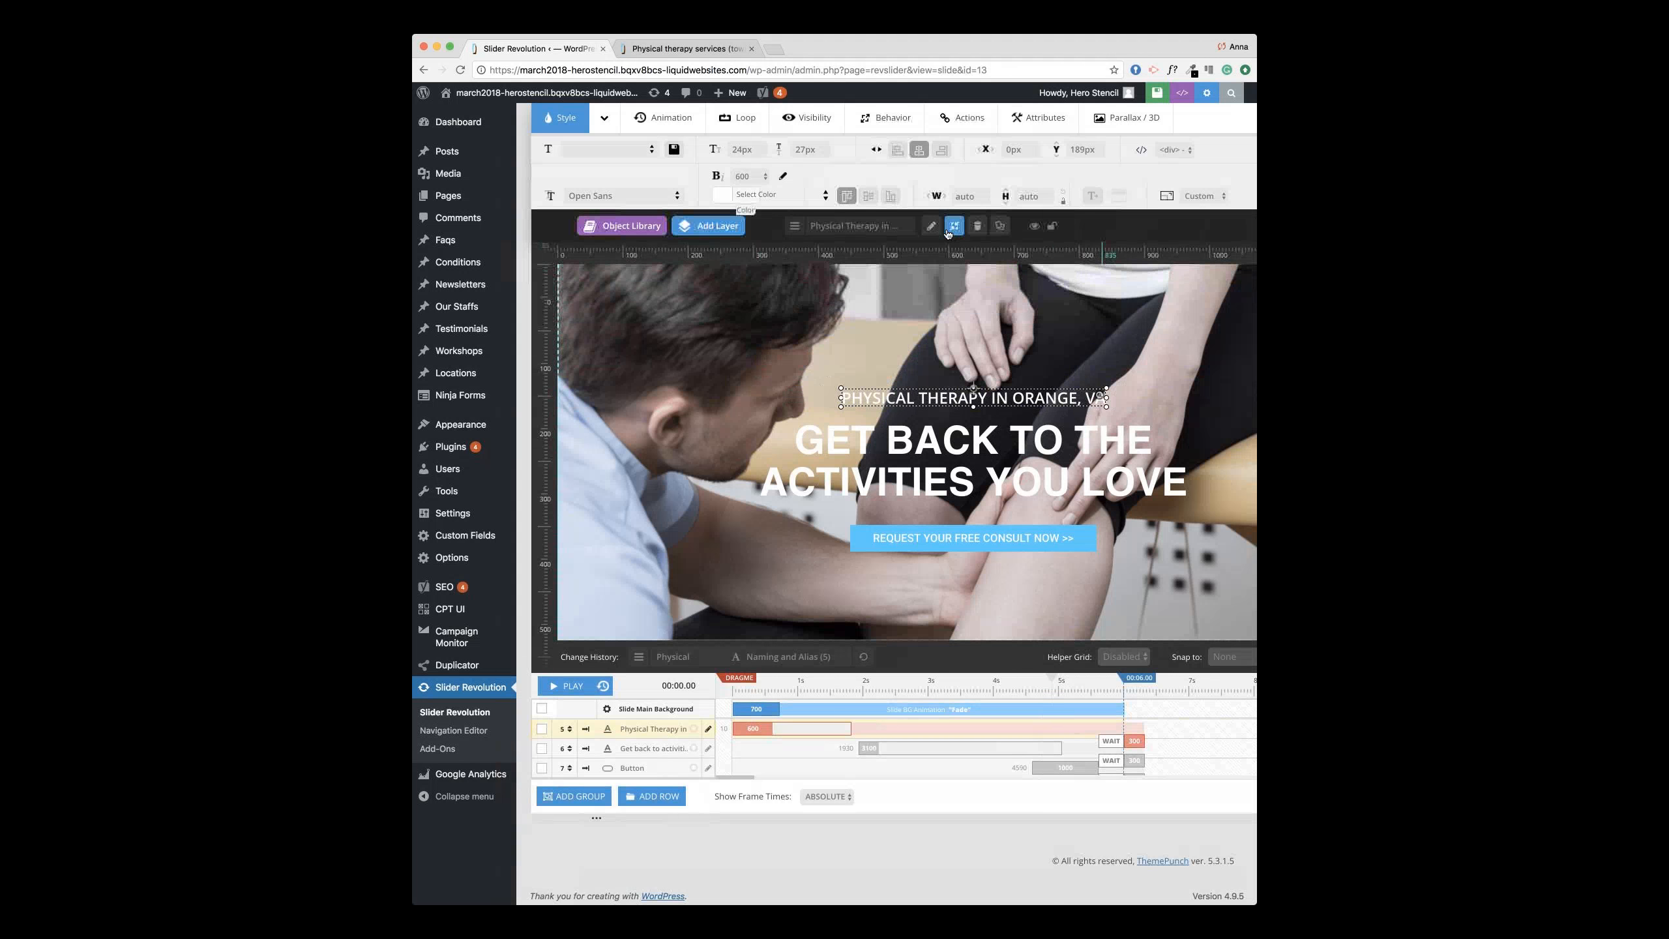
Step: Change the headline layer to 'Get back to the activities you love today!', fixing a typo
click(804, 226)
click(937, 286)
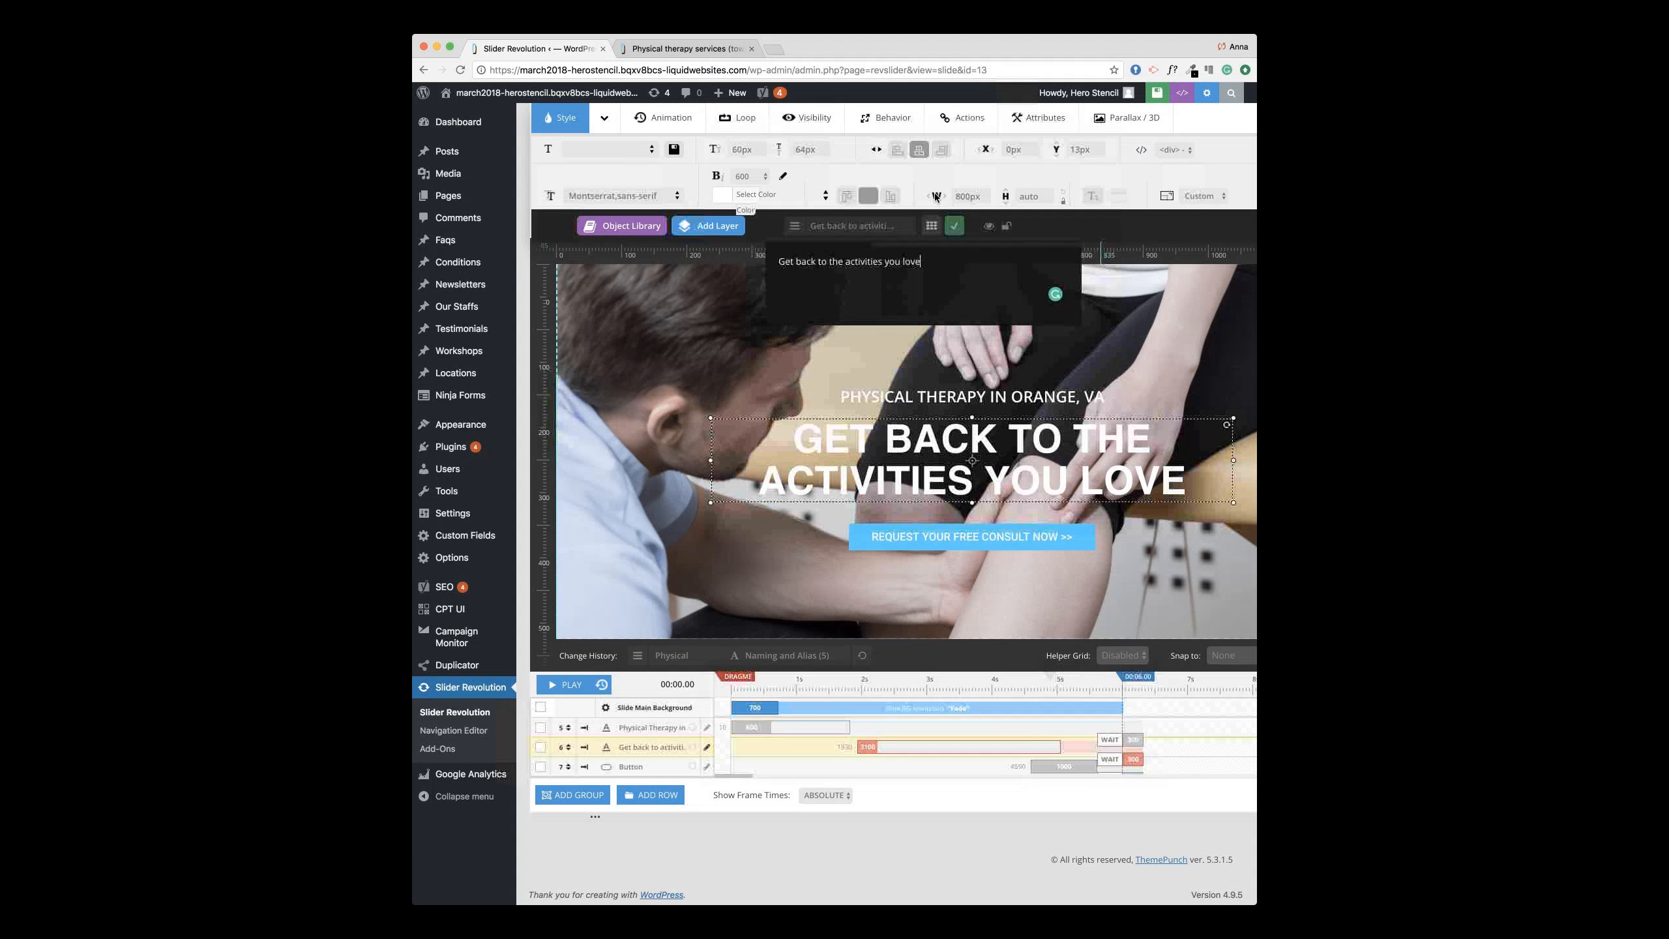
text(tpda)
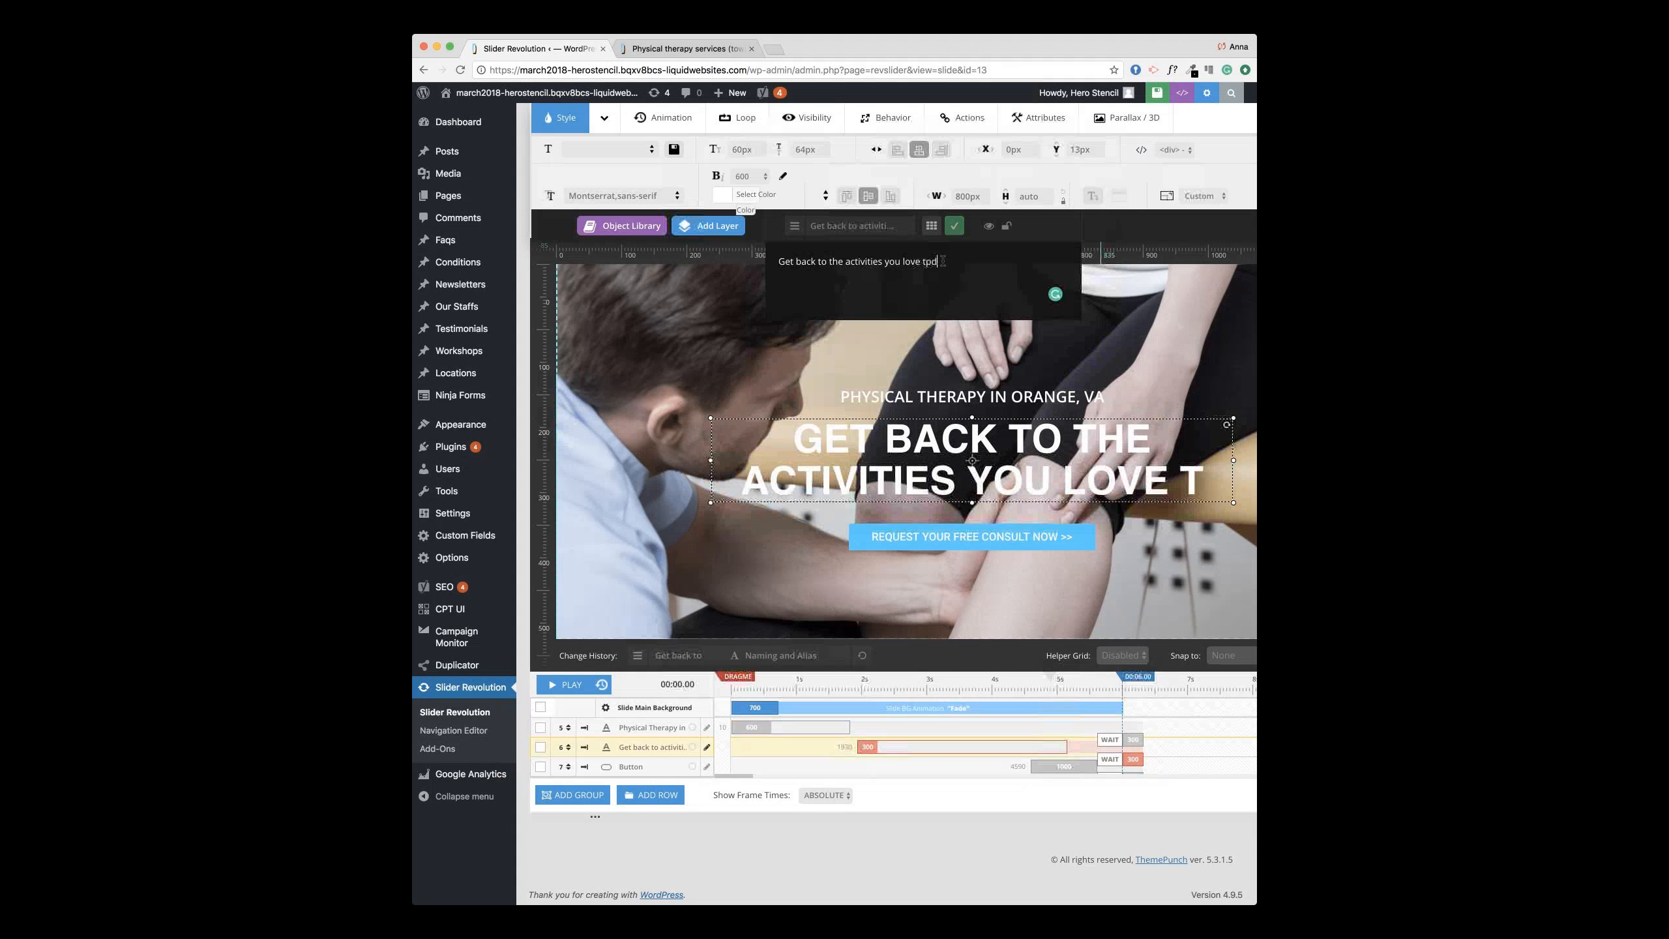
key(BackSpace)
key(BackSpace)
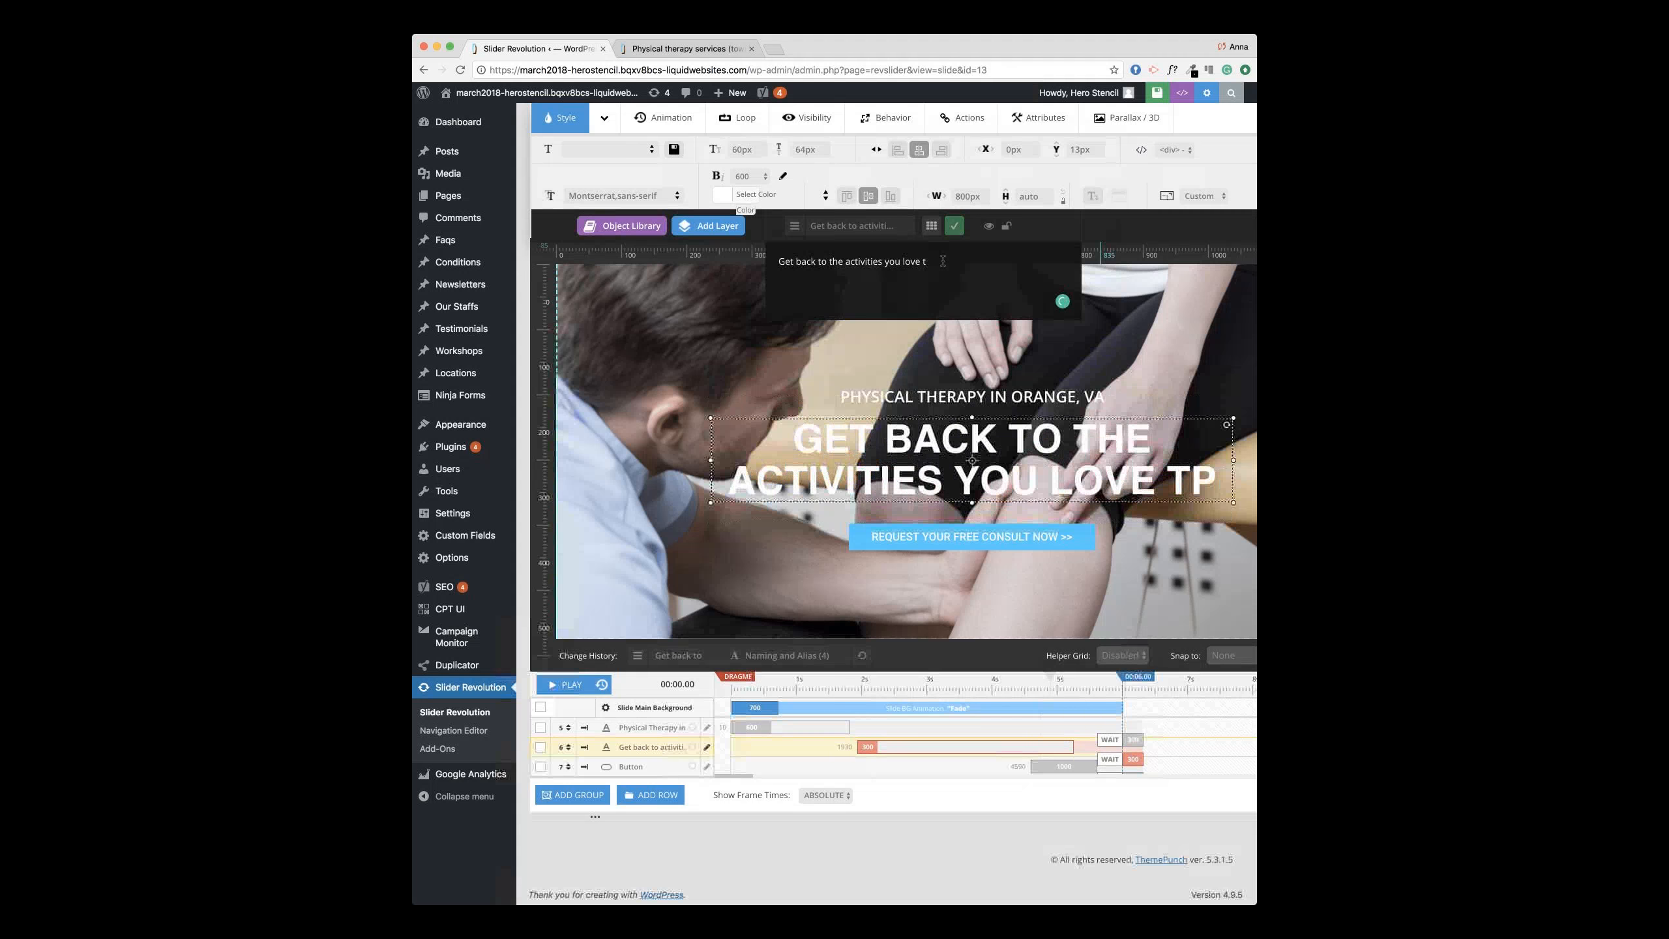
text(oday!)
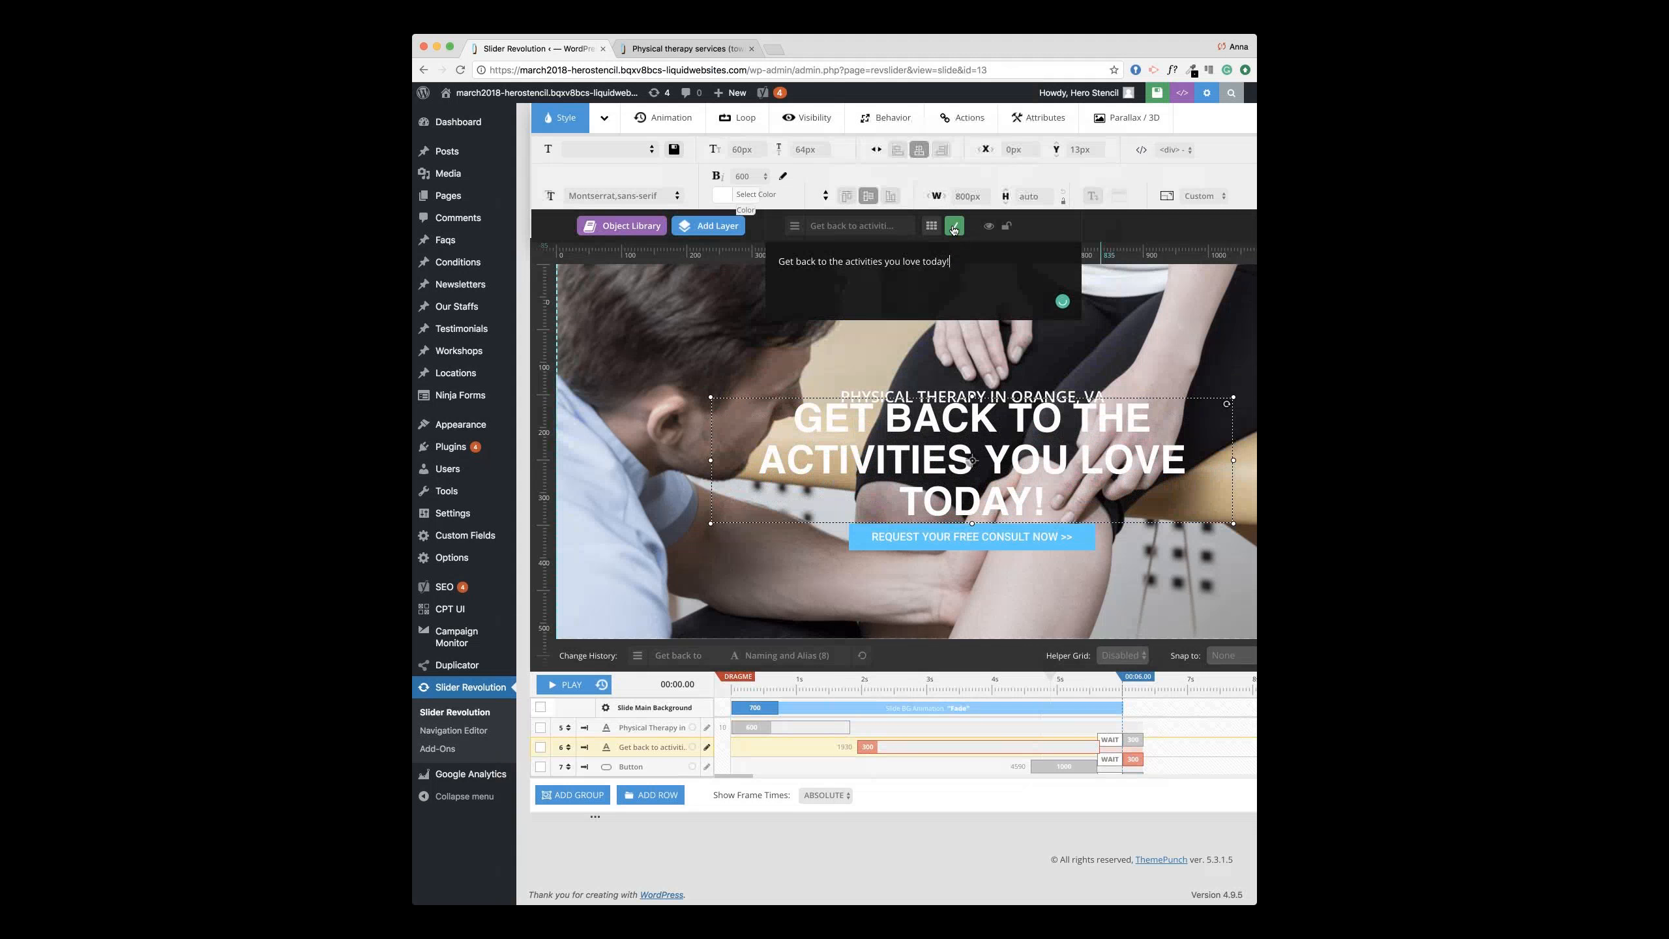
click(954, 226)
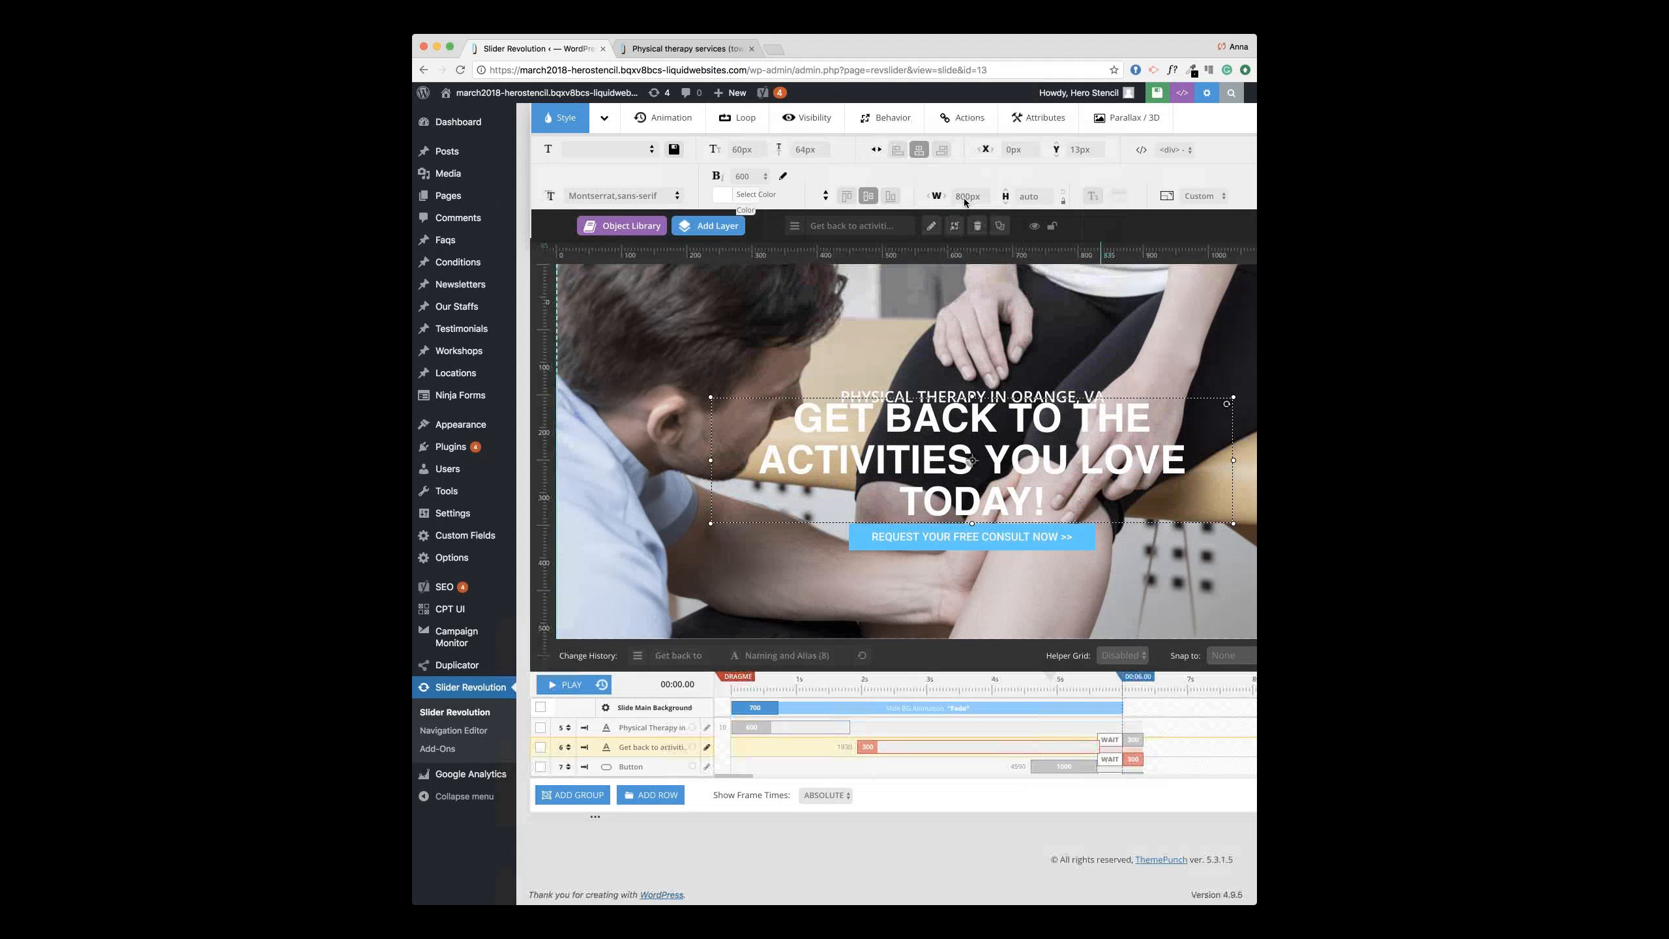
click(964, 198)
Step: Set the headline layer's width to 1000px and check it beneath the Orange, VA subheading
text(1000)
key(Return)
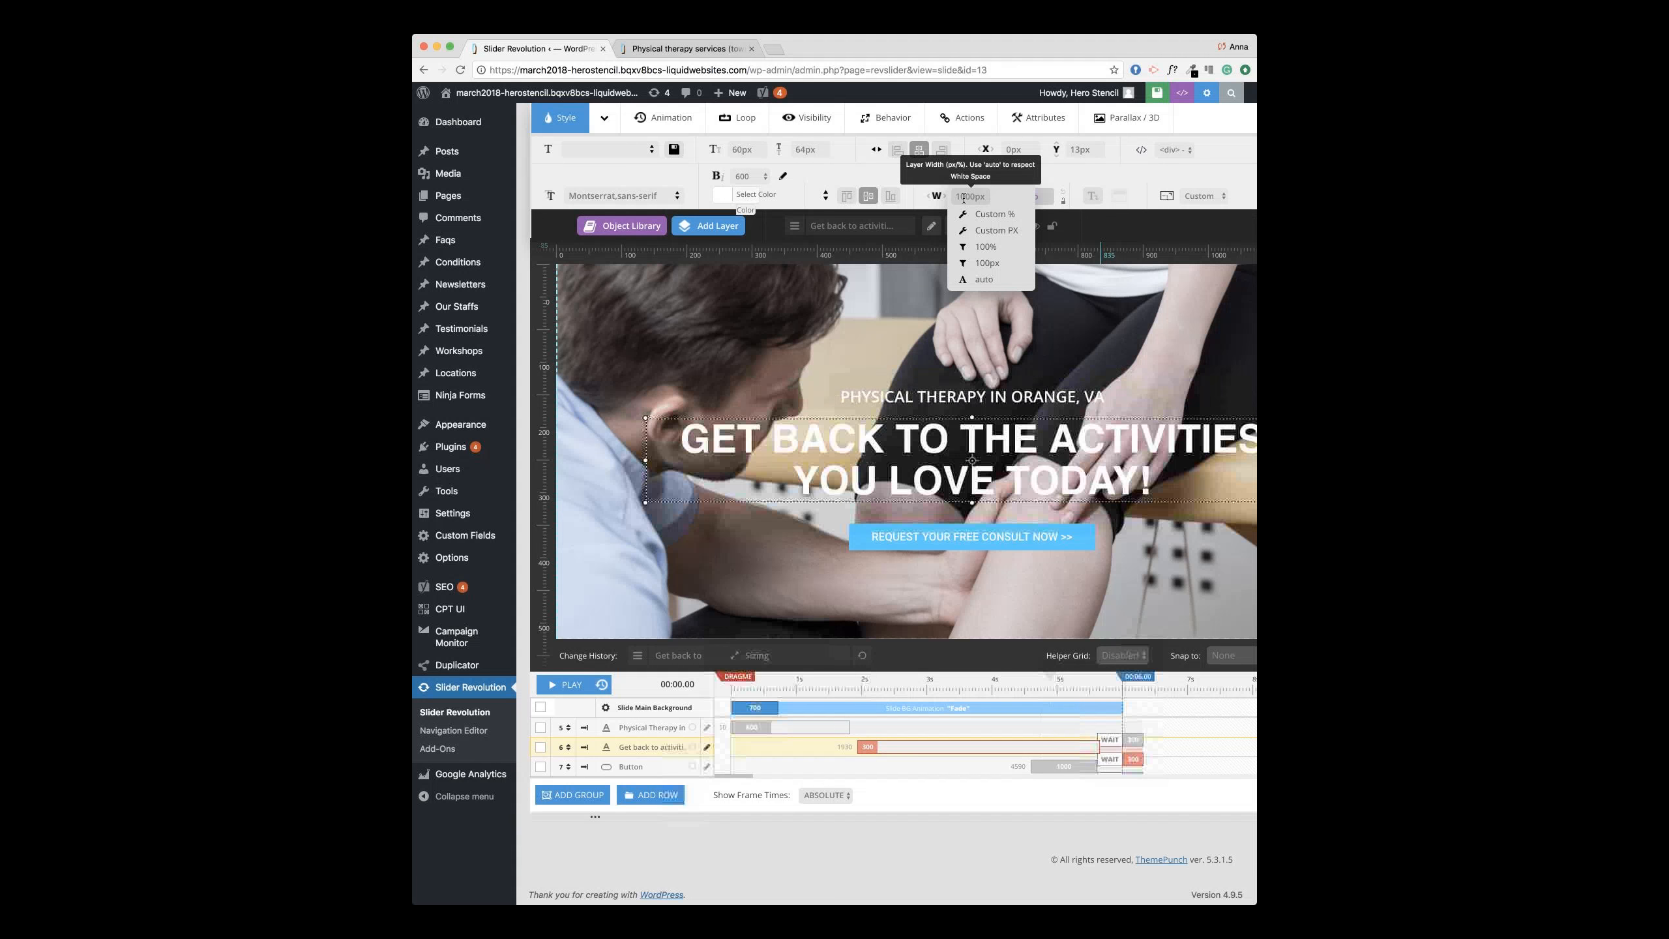
scroll(986, 243, right, 3)
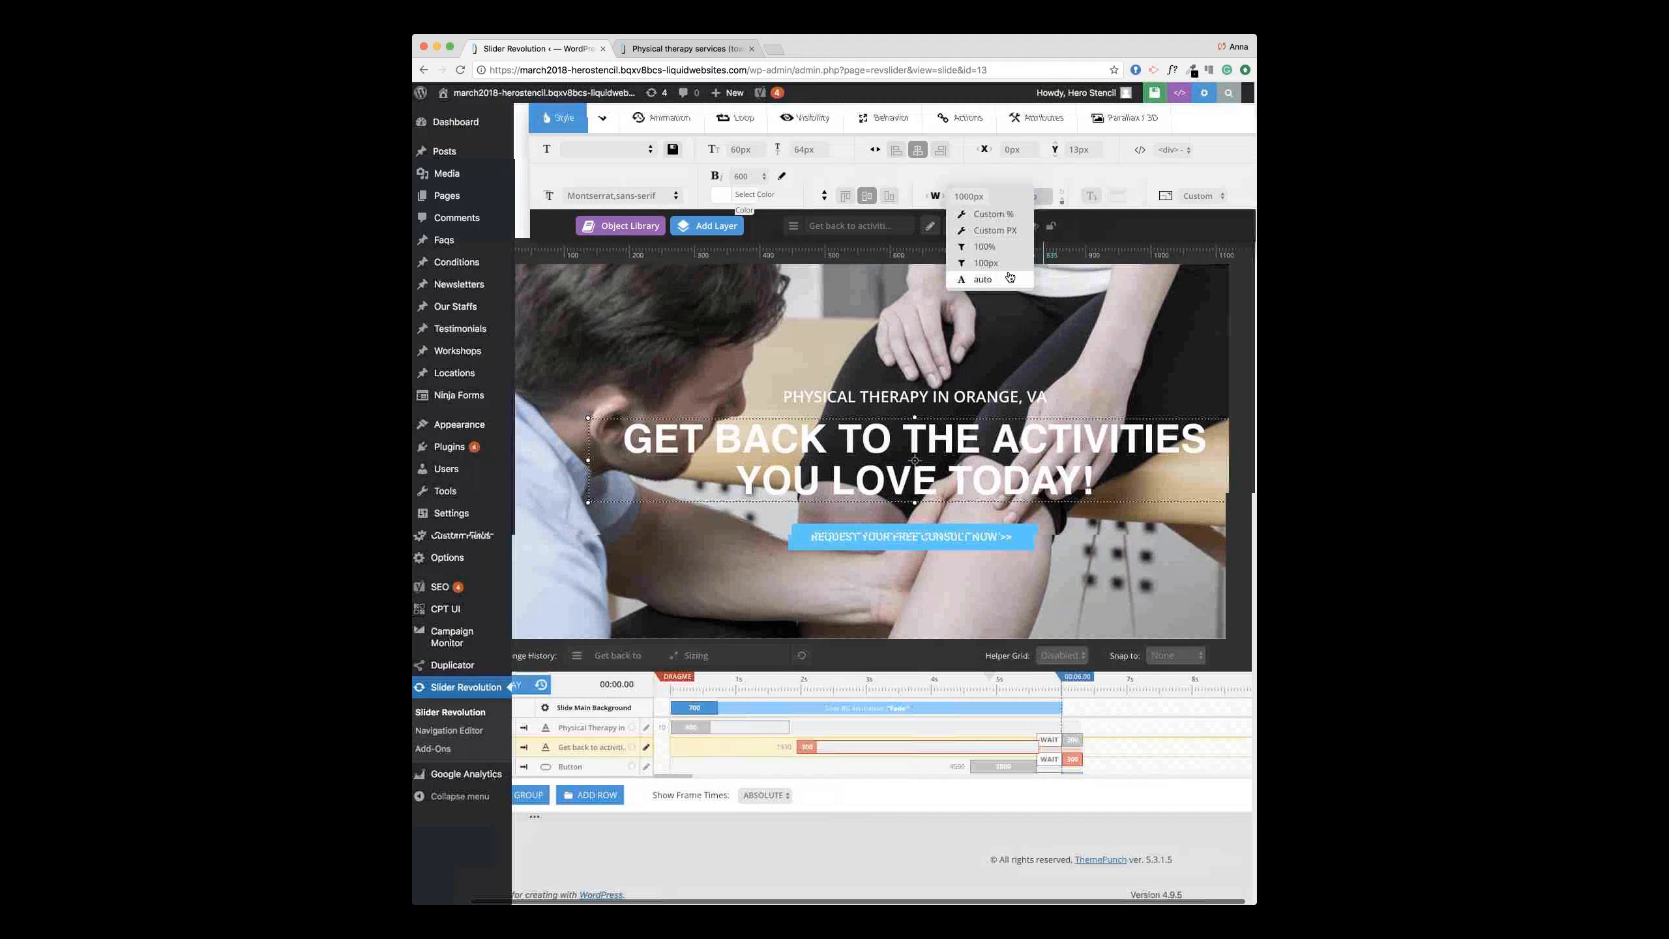
scroll(983, 163, left, 3)
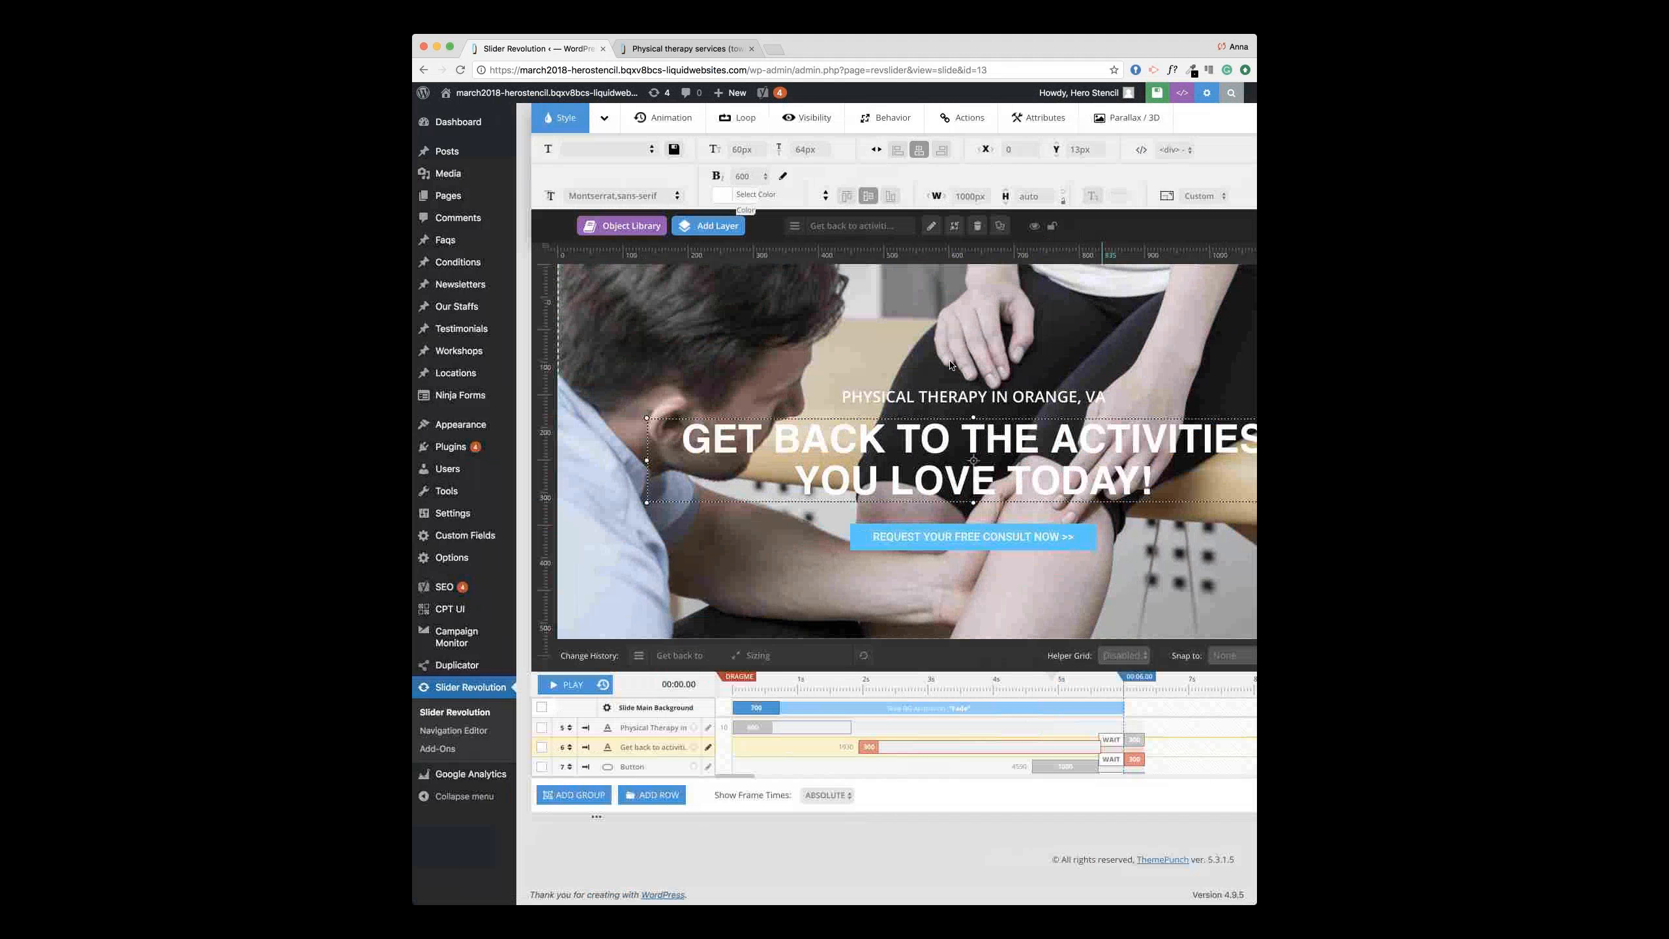
click(981, 395)
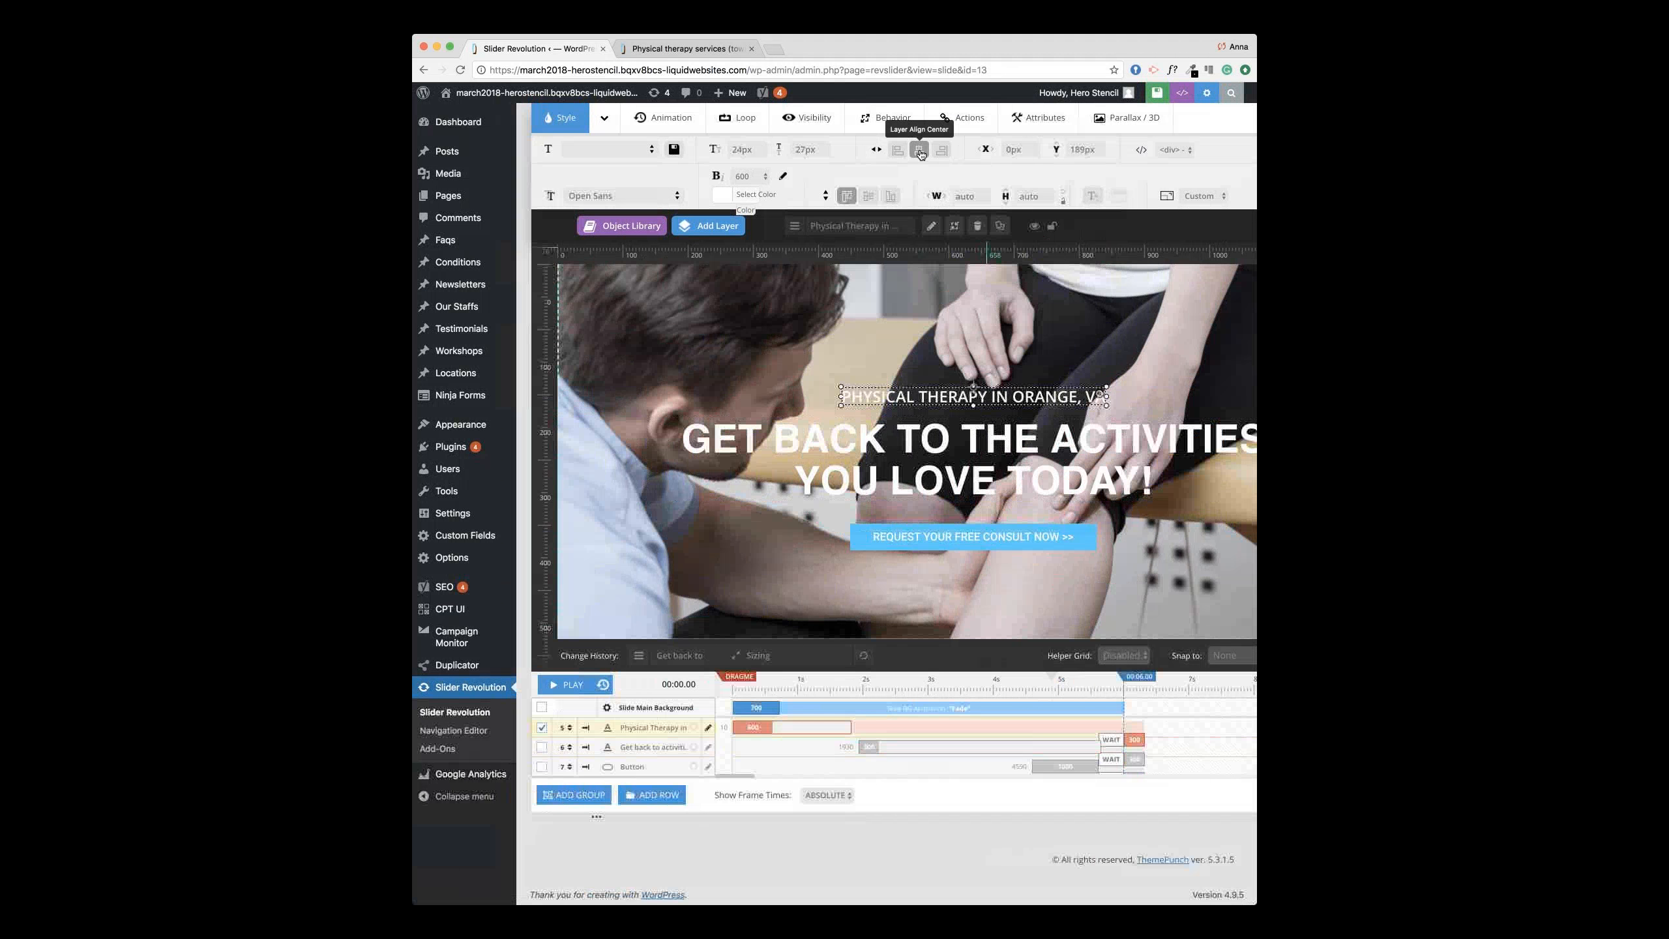
click(961, 464)
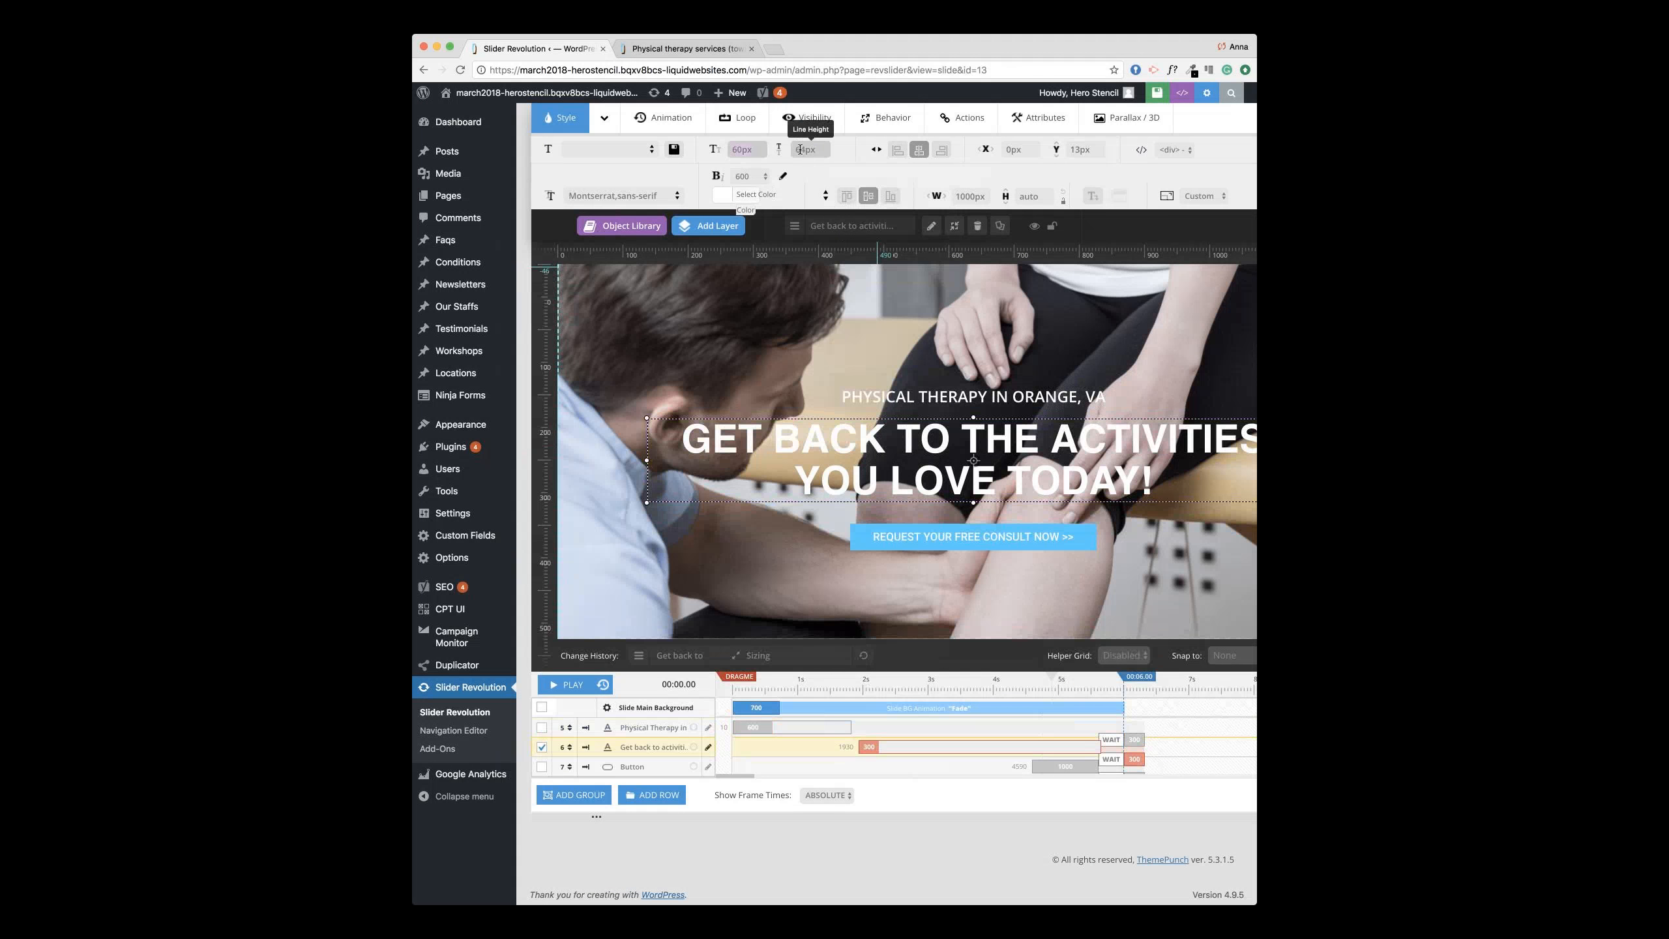
scroll(830, 190, up, 2)
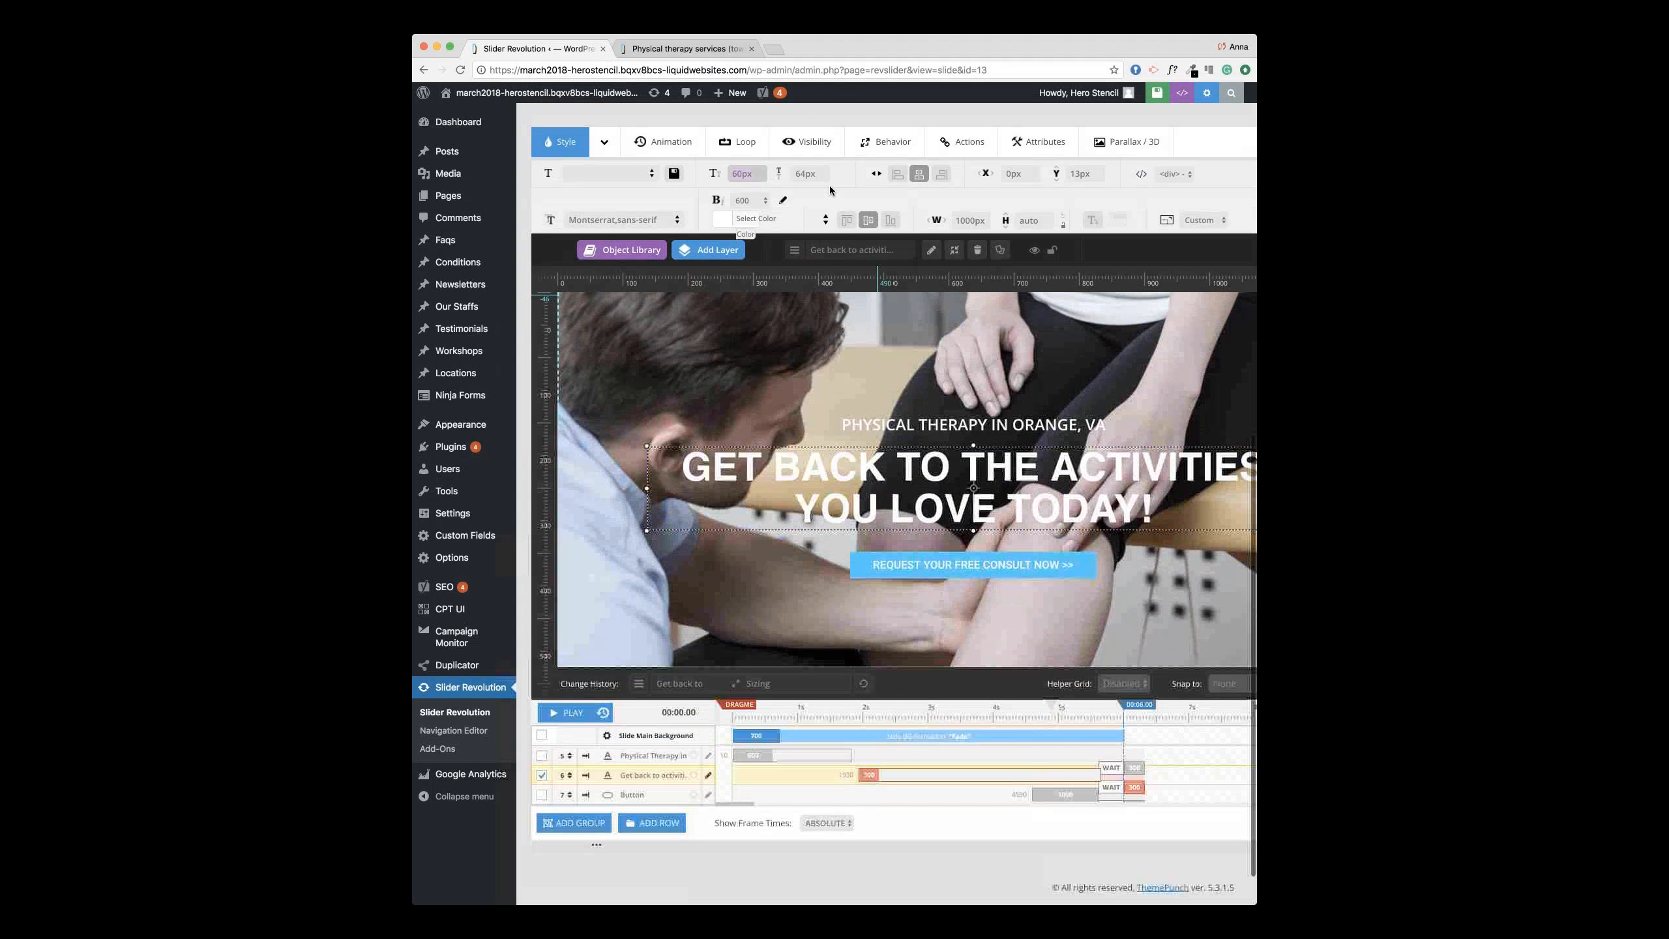
scroll(832, 199, up, 5)
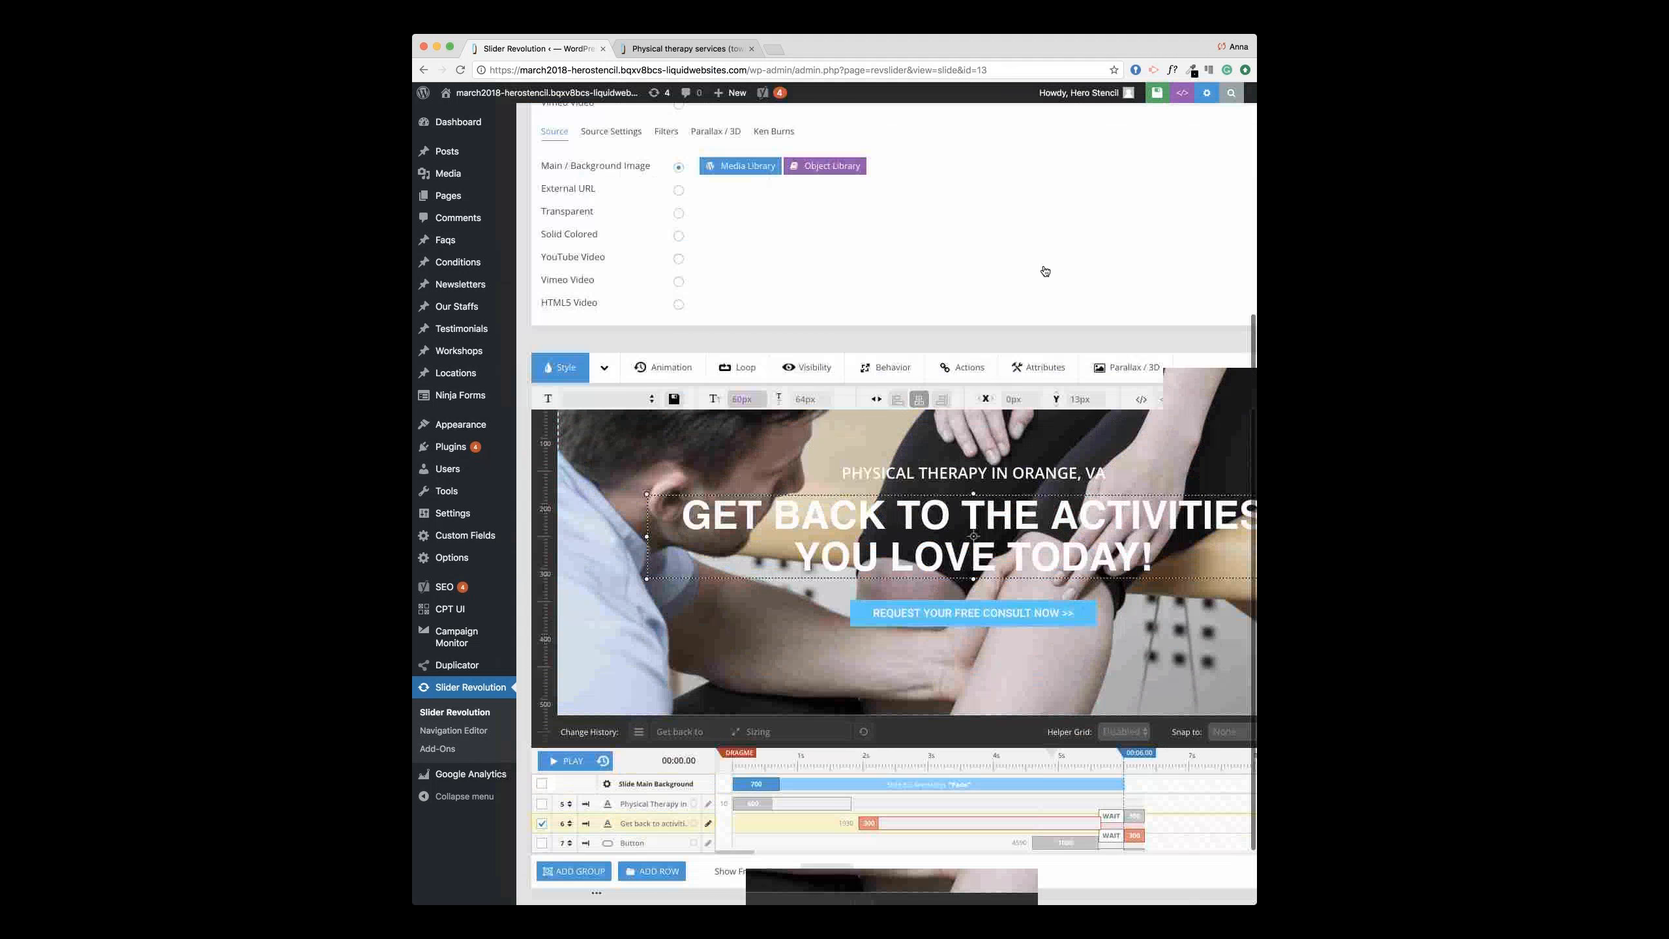
scroll(1044, 270, up, 5)
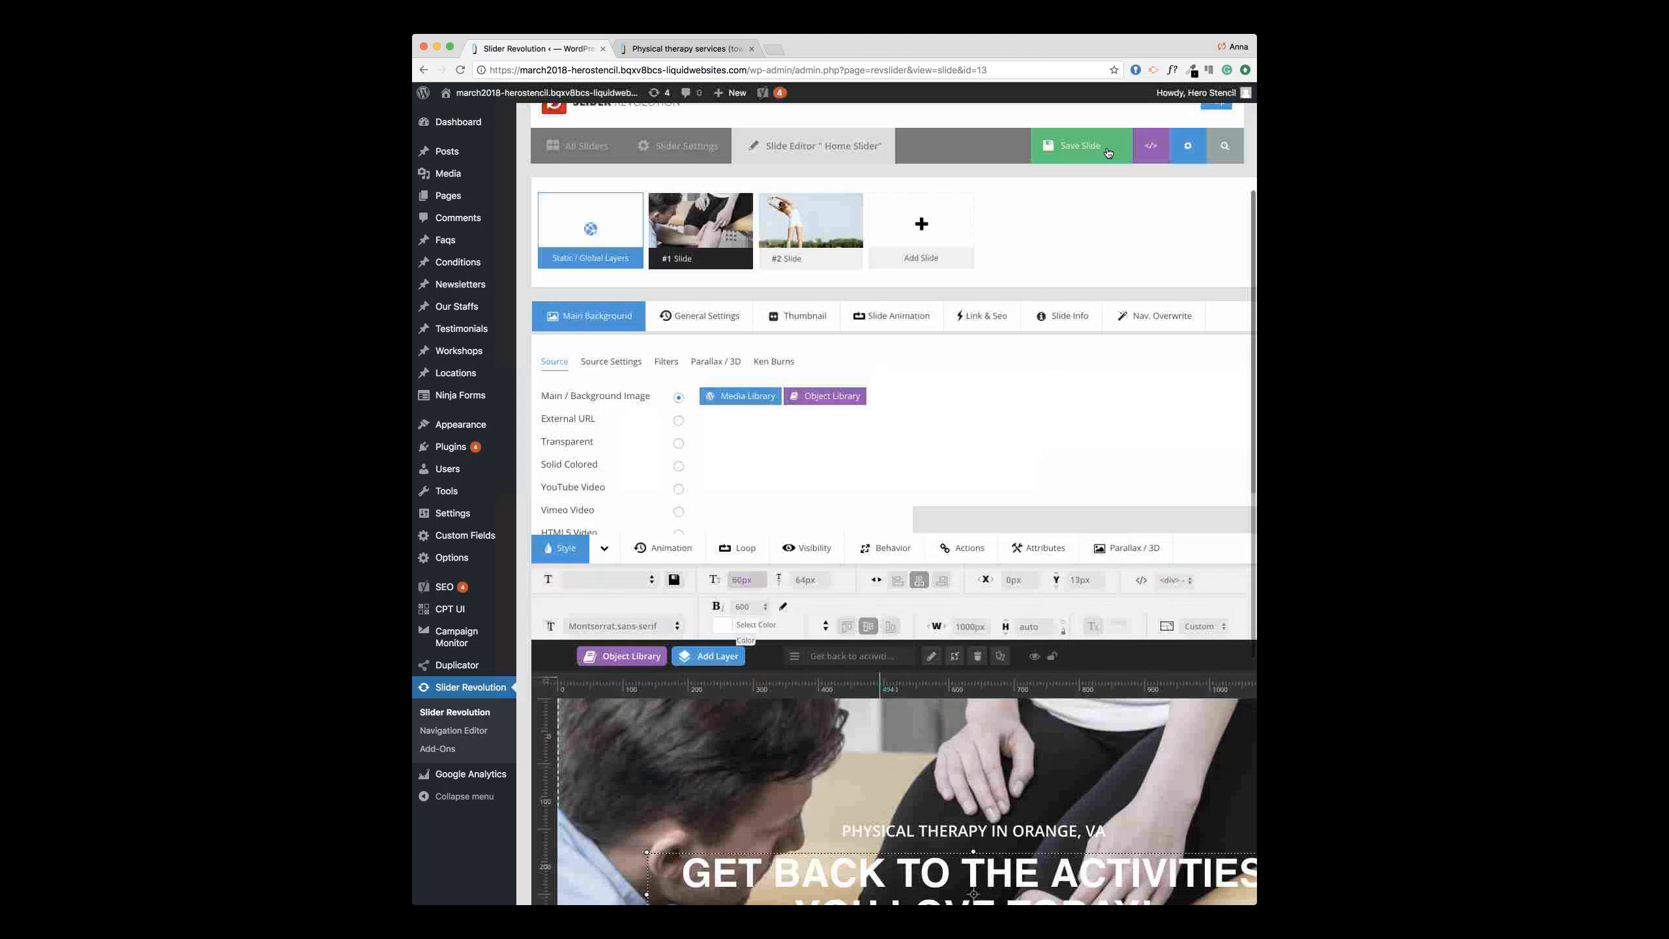
Step: Save the edited Home Slider slide with its new background and text
click(1107, 153)
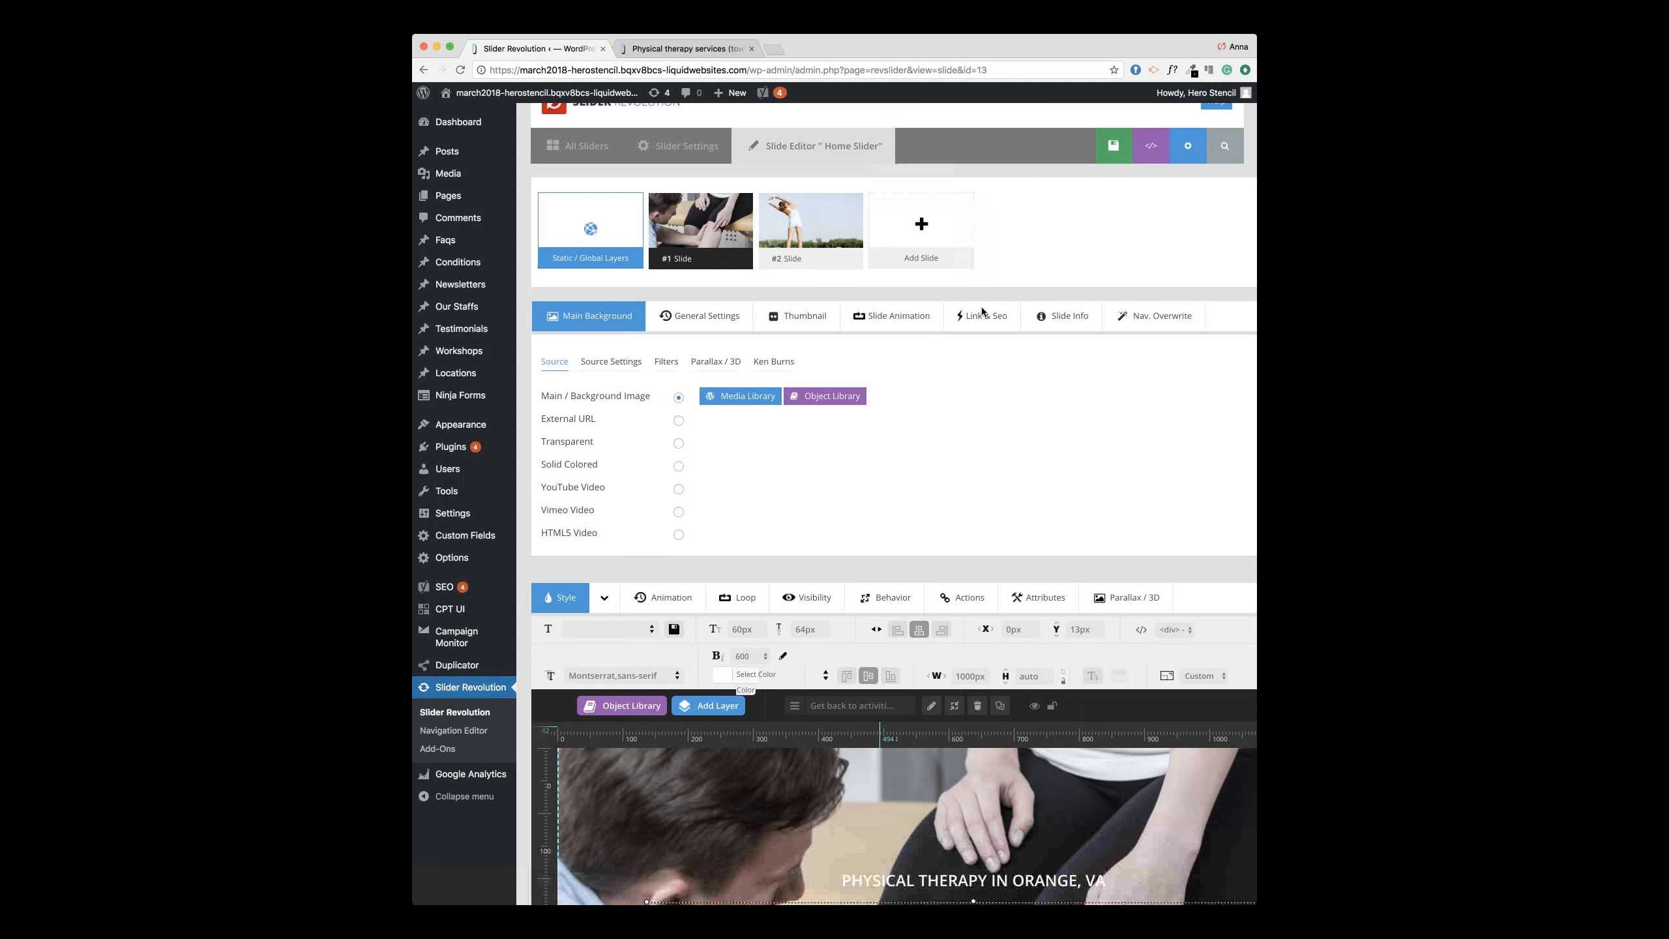
scroll(928, 331, up, 3)
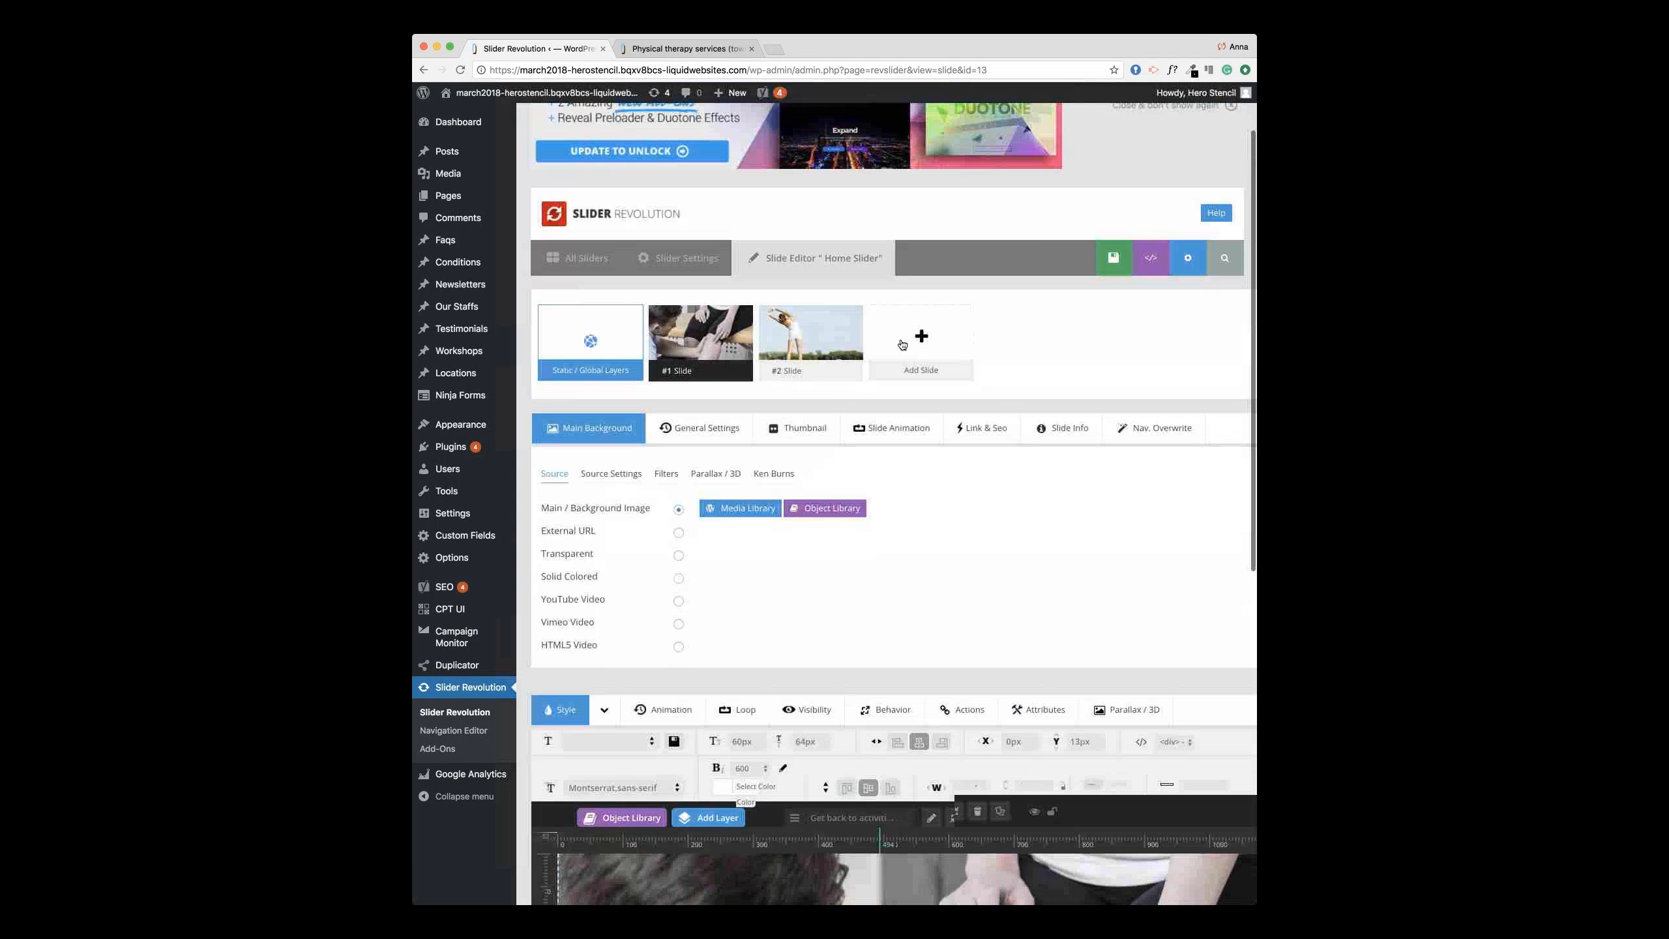
scroll(928, 331, up, 3)
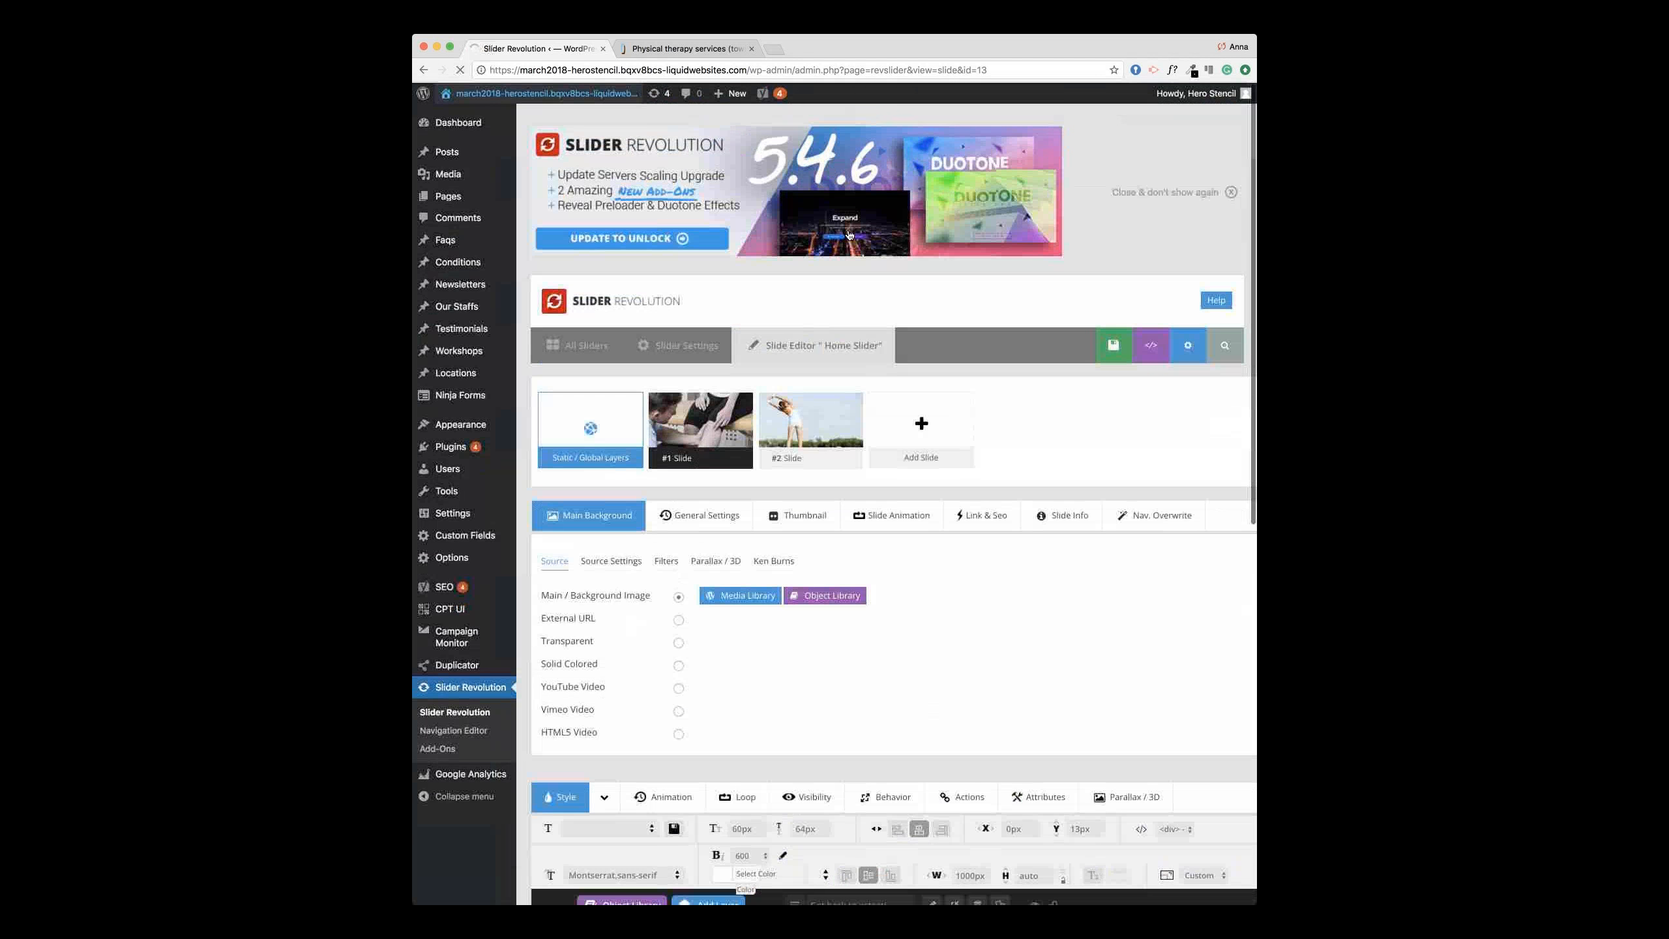
scroll(848, 235, up, 2)
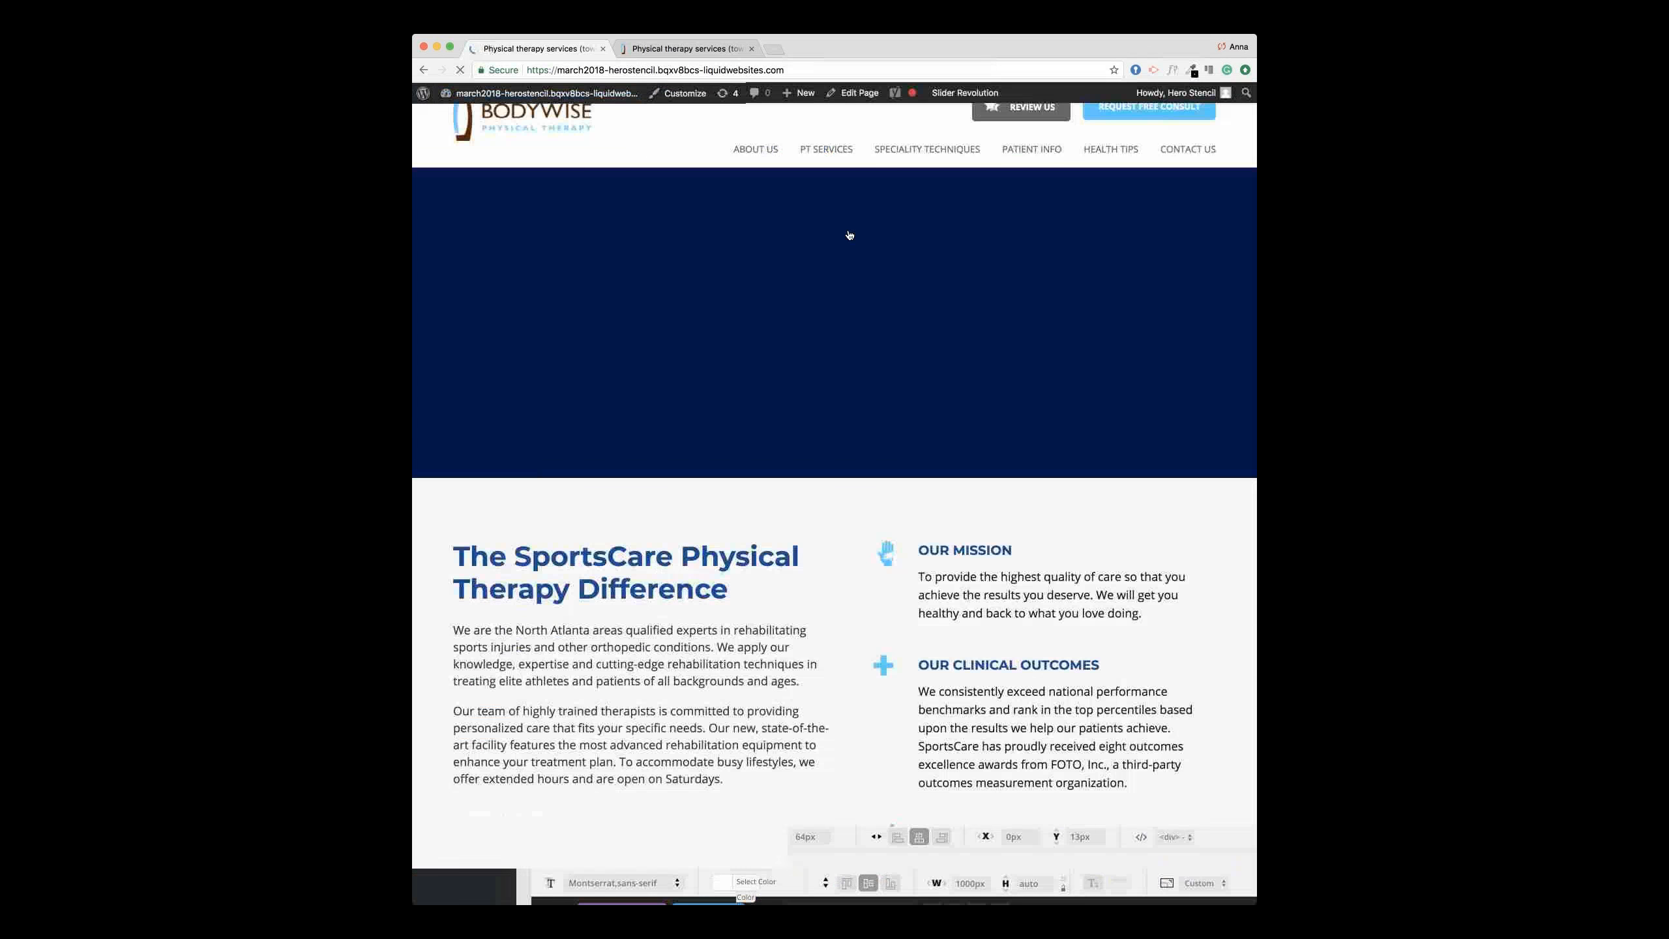